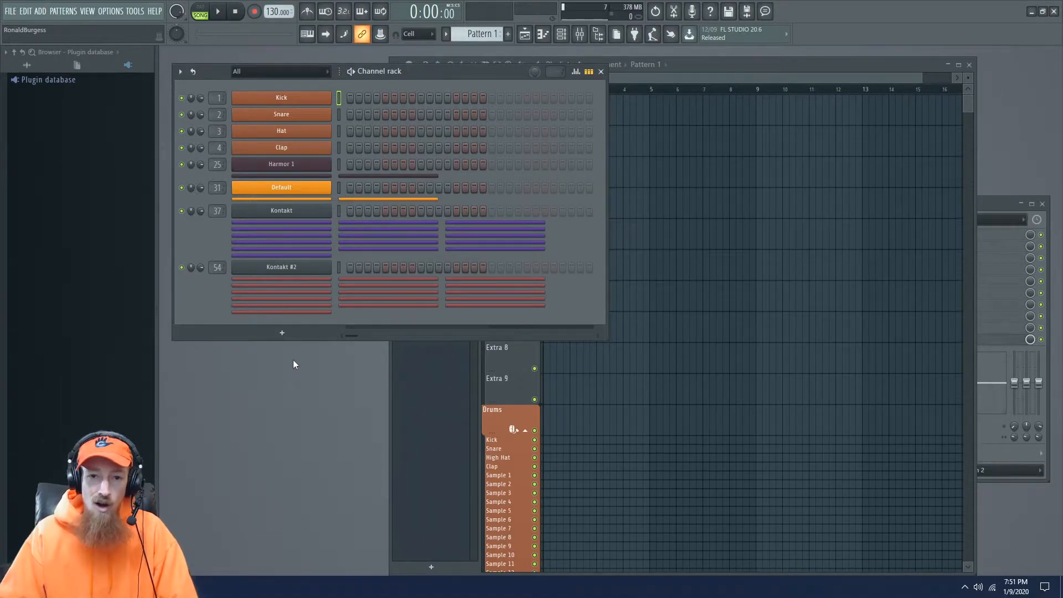
Step: Open the plugin window of the Kontakt channel on track 37 and reposition it so the whole interface fits on screen
left_click(306, 216)
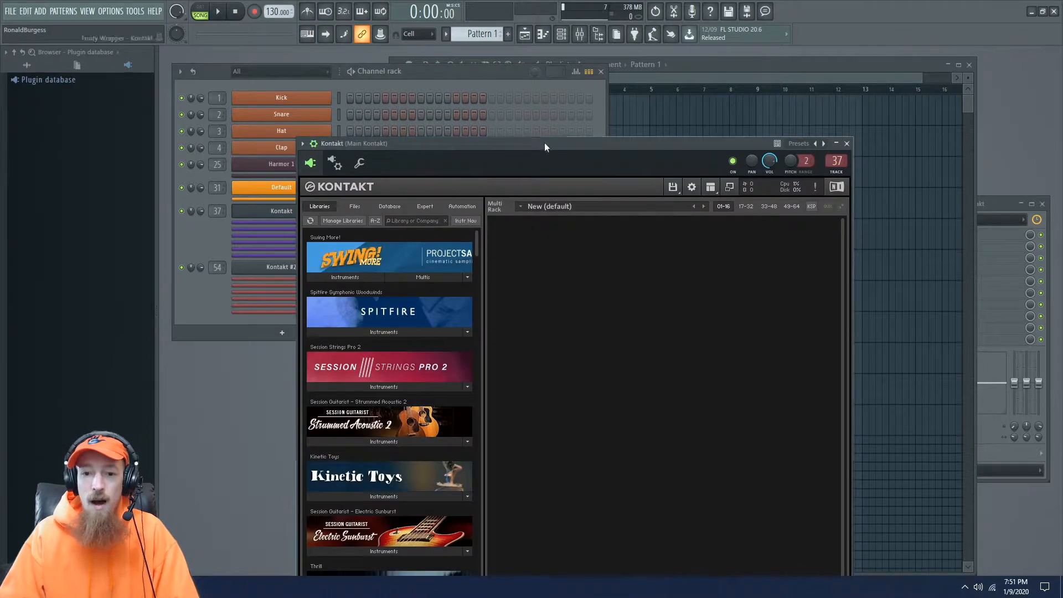
left_click_drag(545, 142, 652, 57)
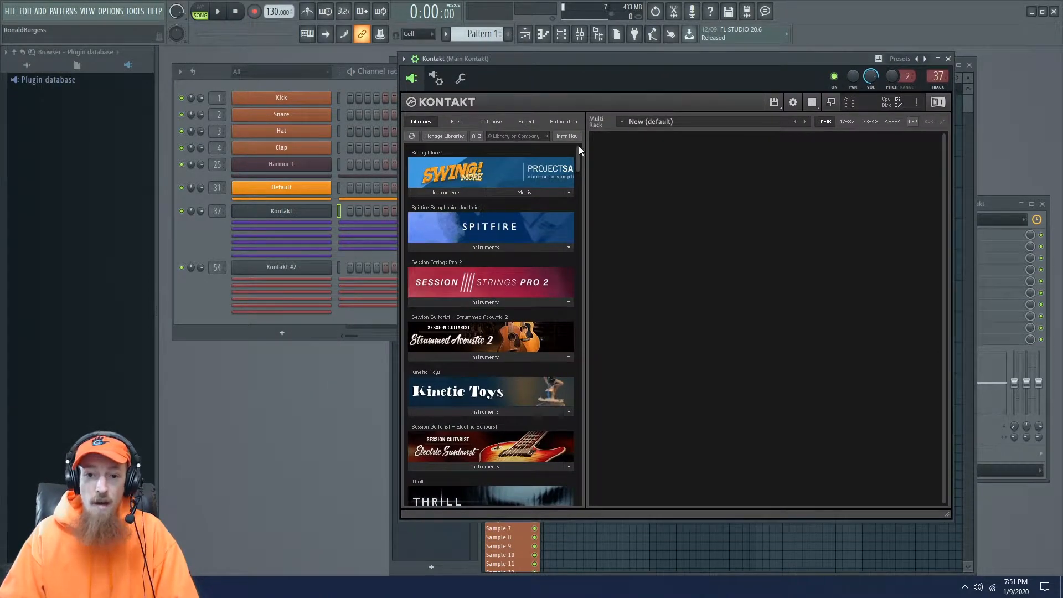
left_click_drag(688, 68, 678, 62)
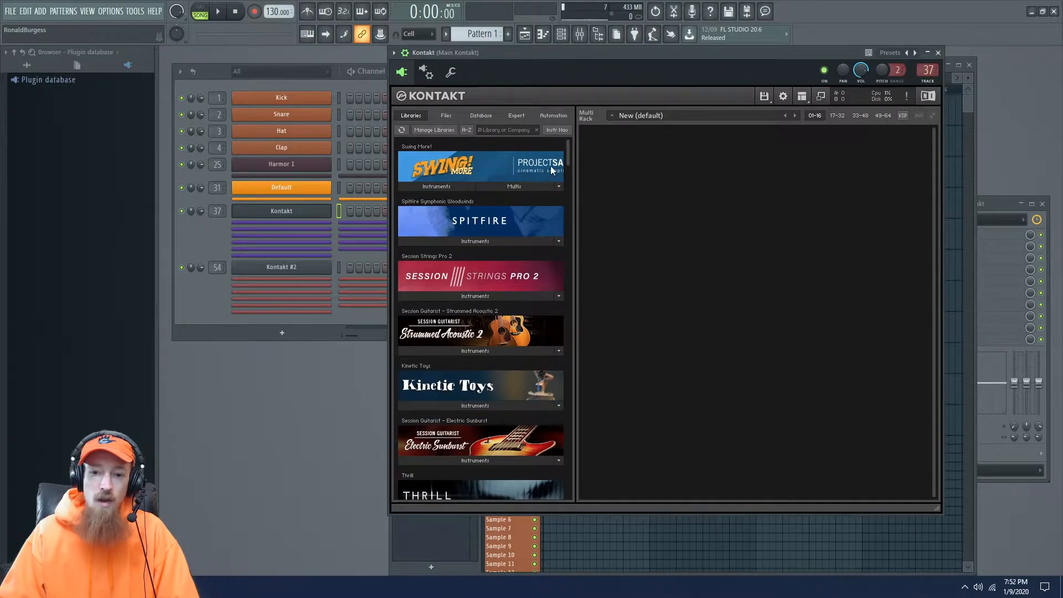
mouse_move(567, 154)
left_mouse_down()
mouse_move(562, 358)
mouse_move(559, 148)
left_mouse_up()
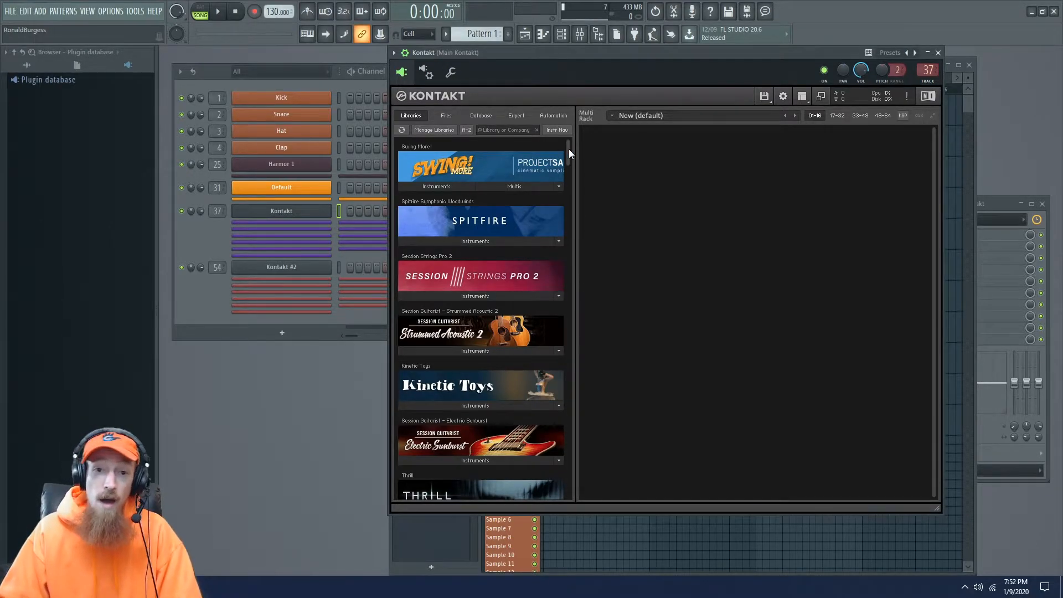
left_click_drag(566, 158, 567, 125)
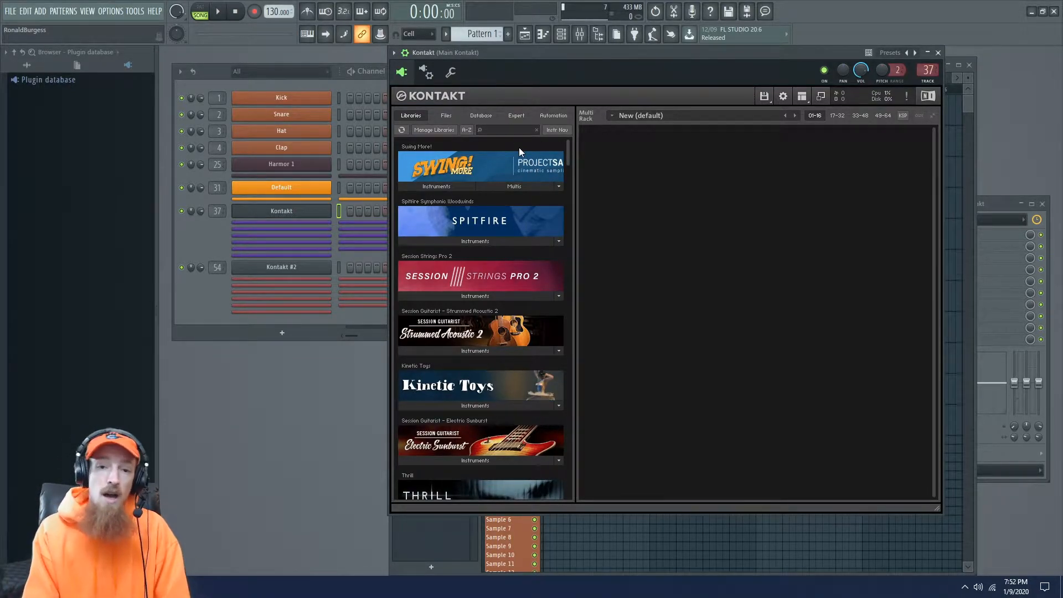
Step: Search the Kontakt libraries for "The gi" and load The Giant.nki into the rack
left_click(512, 127)
type("The gi")
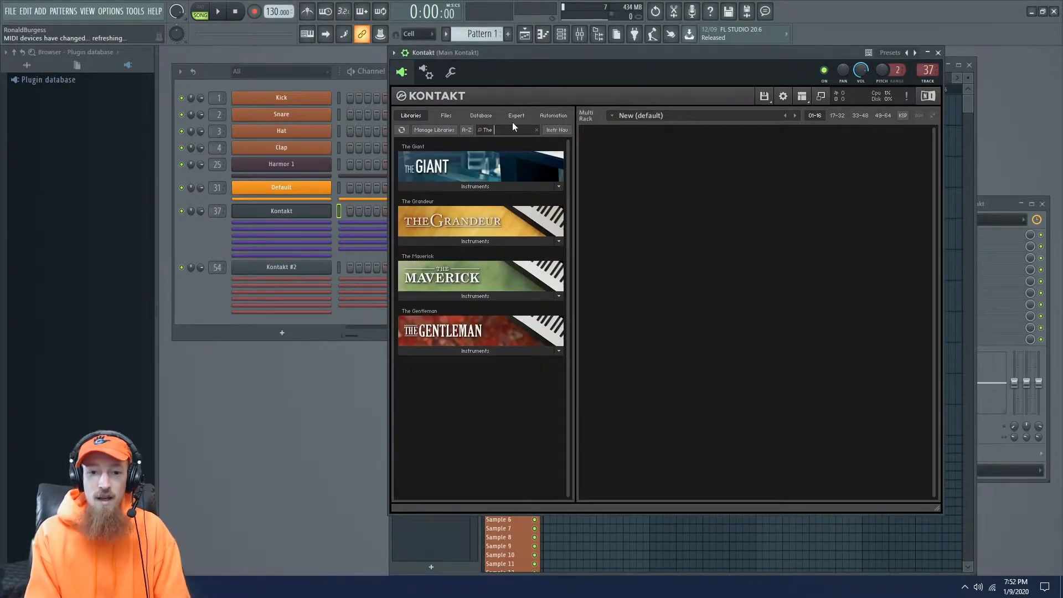
left_click(493, 188)
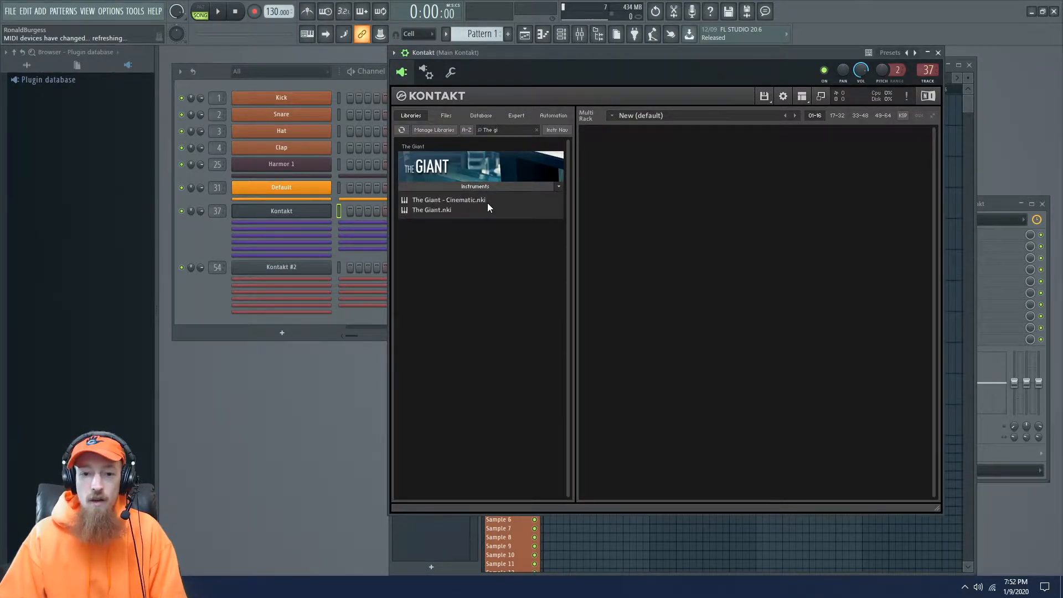
double_click(472, 211)
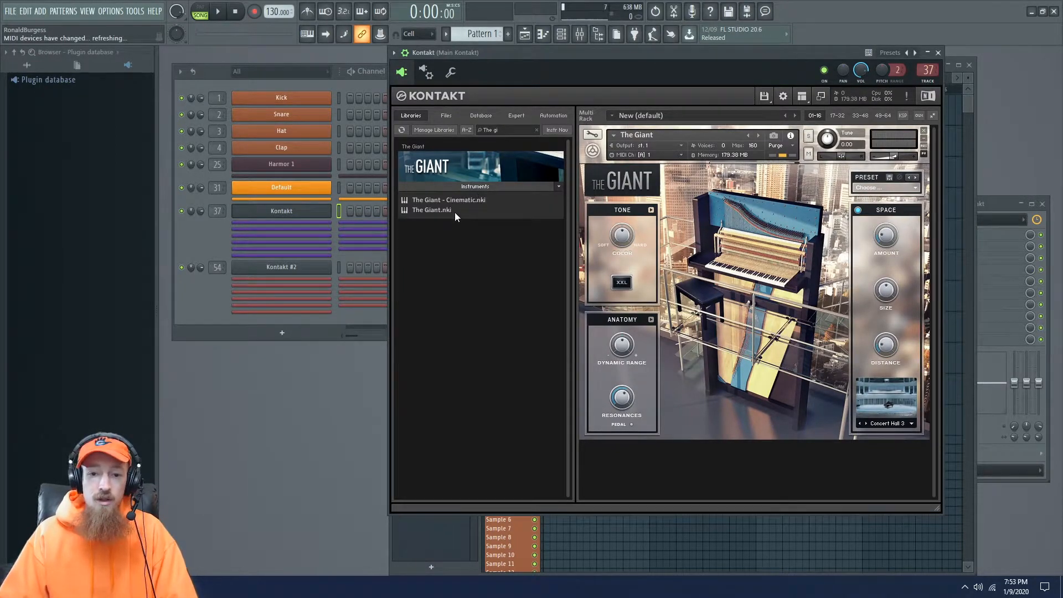
Step: Collapse The Giant's instrument list, clear the library search and browse the full list of libraries
left_click(483, 187)
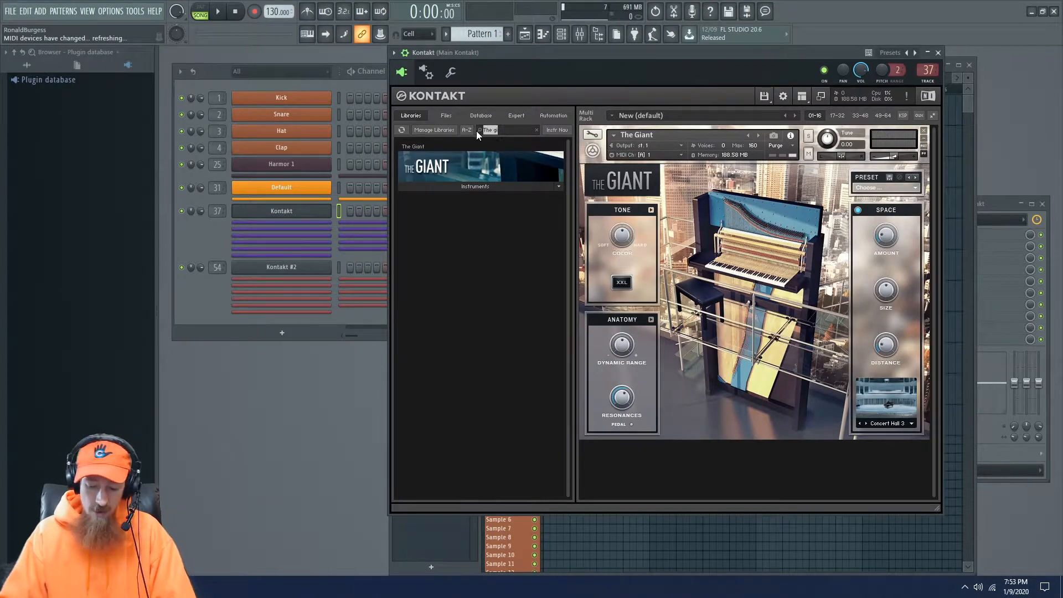
key("BackSpace")
left_click_drag(568, 155, 472, 229)
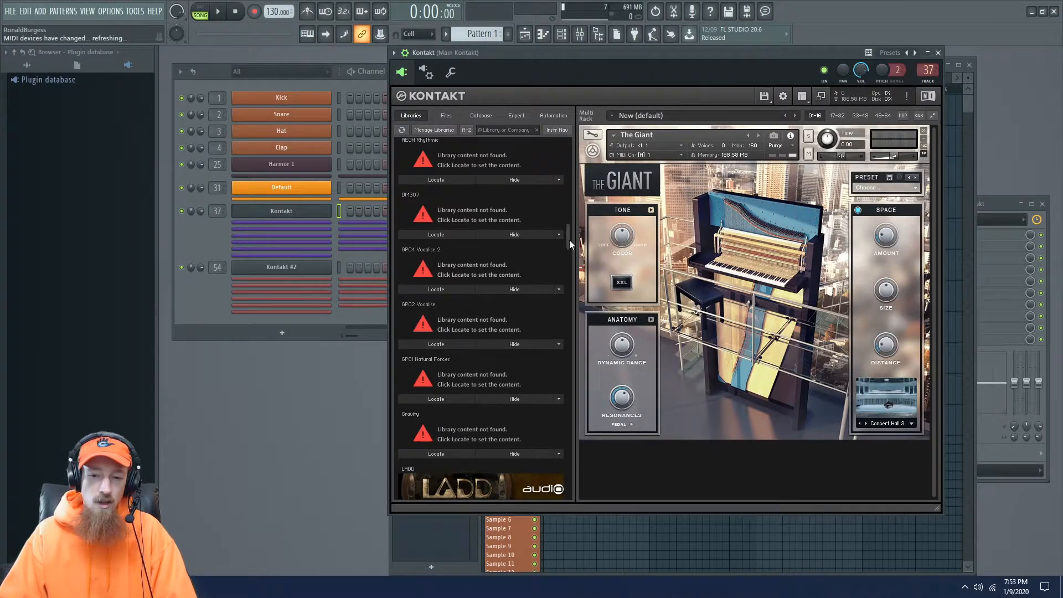
left_click_drag(567, 237, 573, 133)
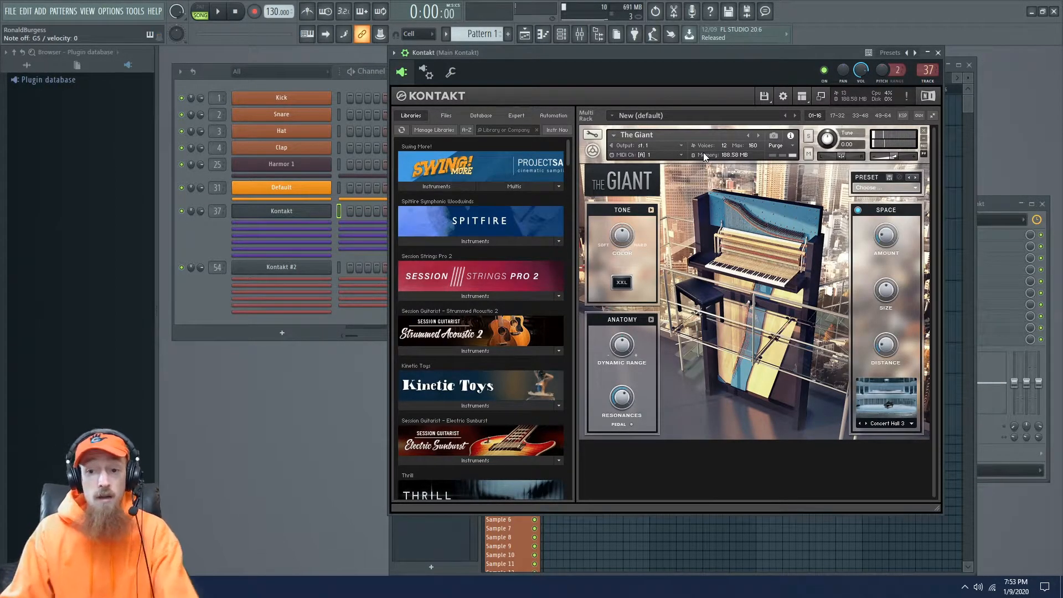
Step: Try The Giant's Giant Pop snapshot, load the Emotional snapshot instead, and switch the instrument header back to its info view
left_click(773, 136)
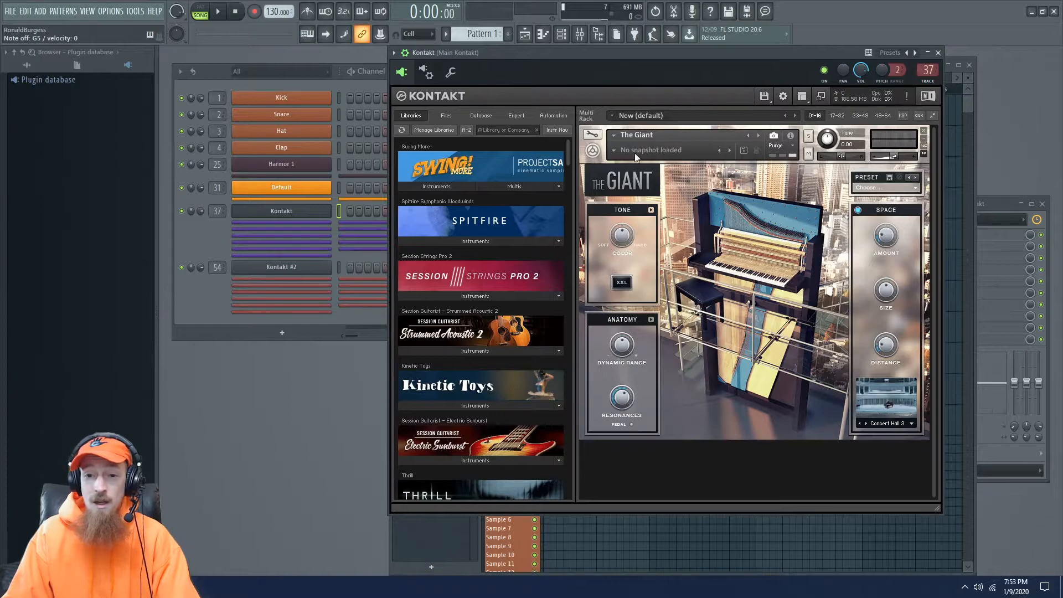
left_click(650, 149)
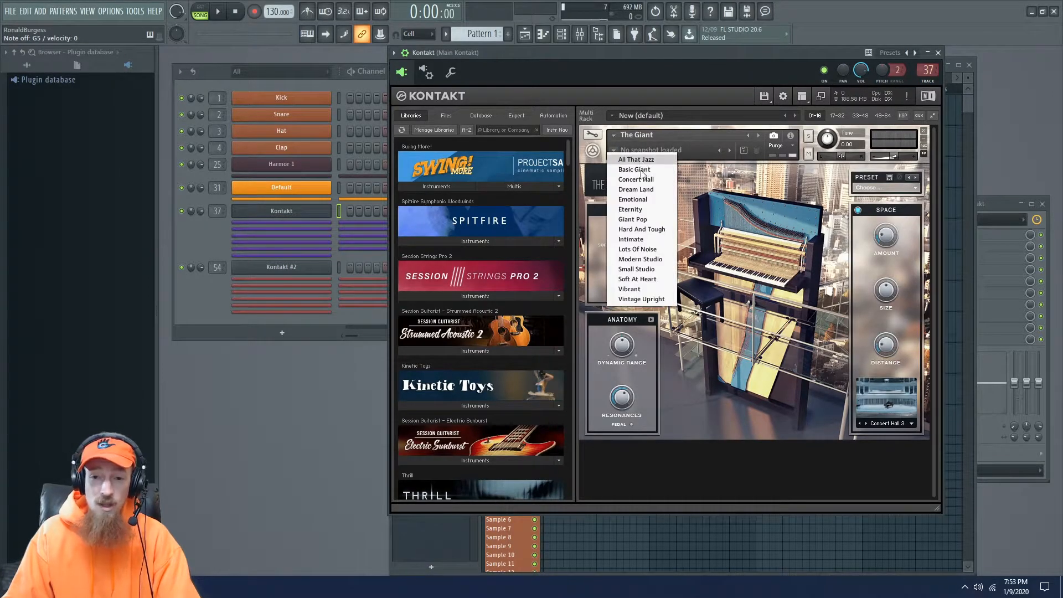
left_click(656, 221)
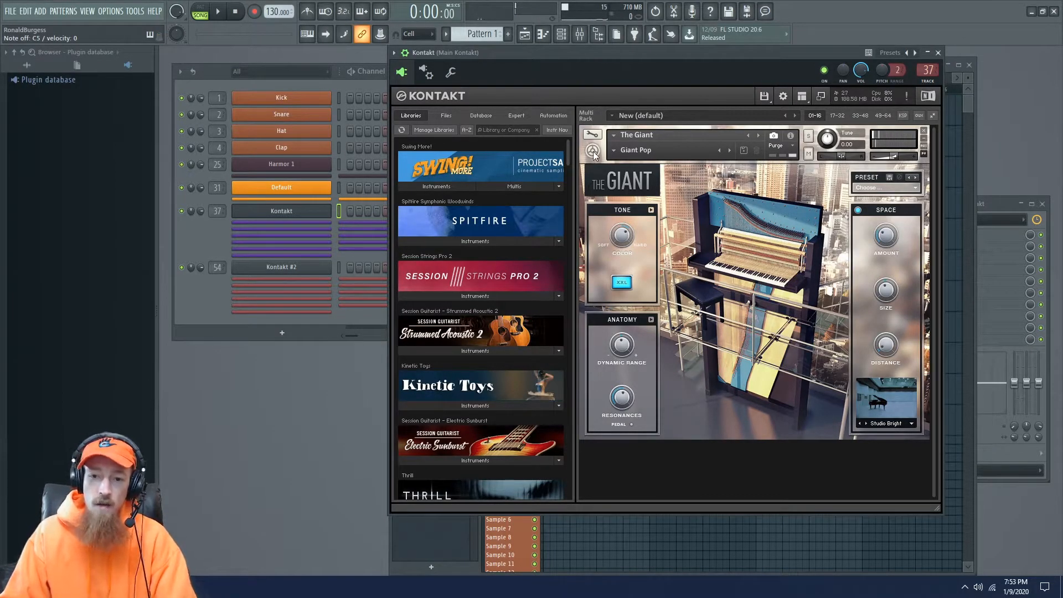
left_click(614, 151)
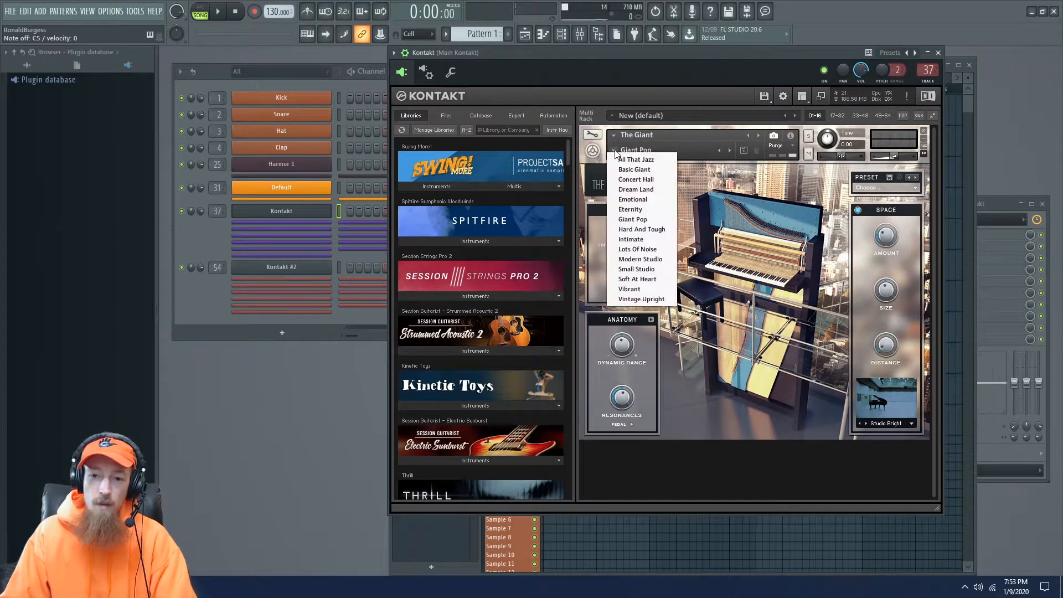
left_click(636, 199)
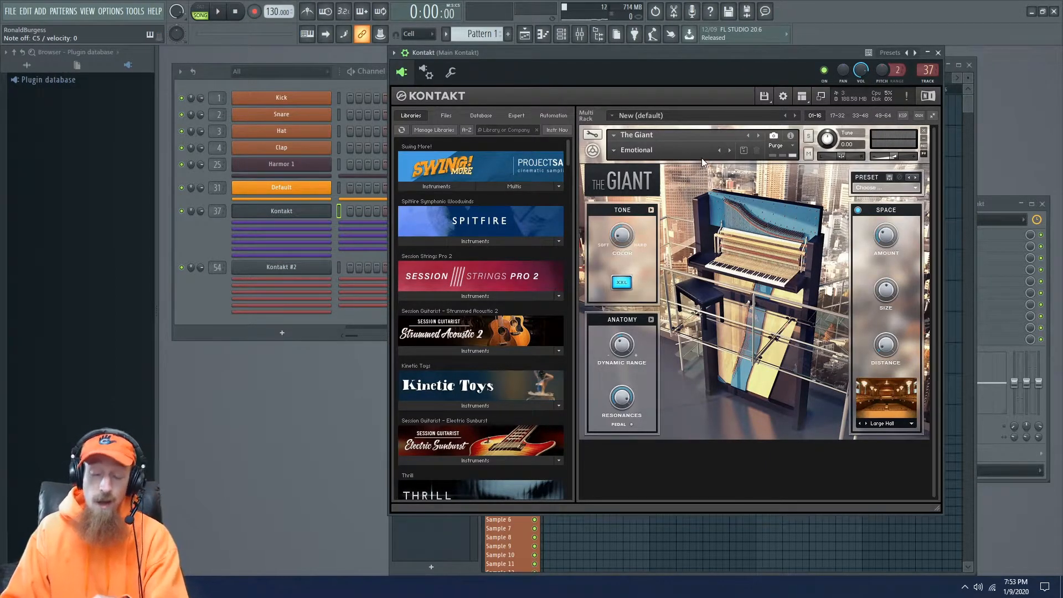
left_click(791, 136)
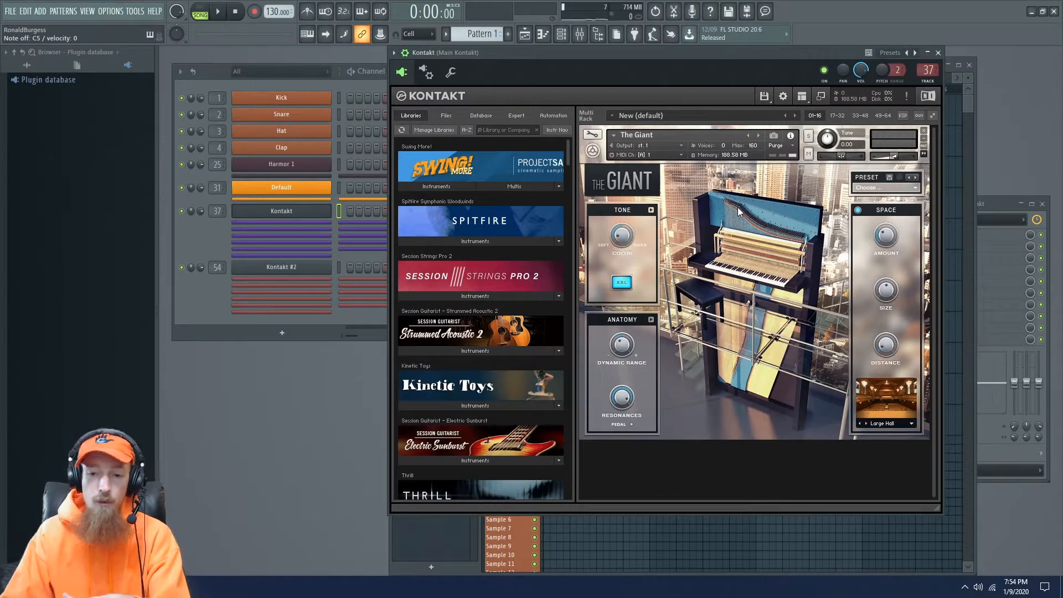
Step: Inspect the preload size override in Kontakt's memory options and close the options without changing anything
left_click(783, 97)
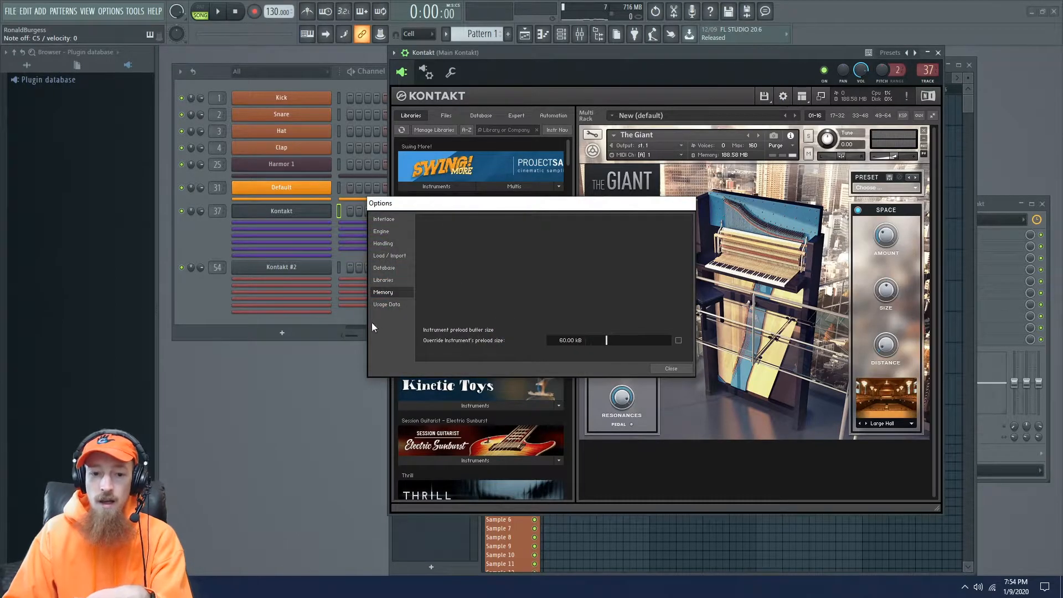
left_click_drag(498, 203, 588, 98)
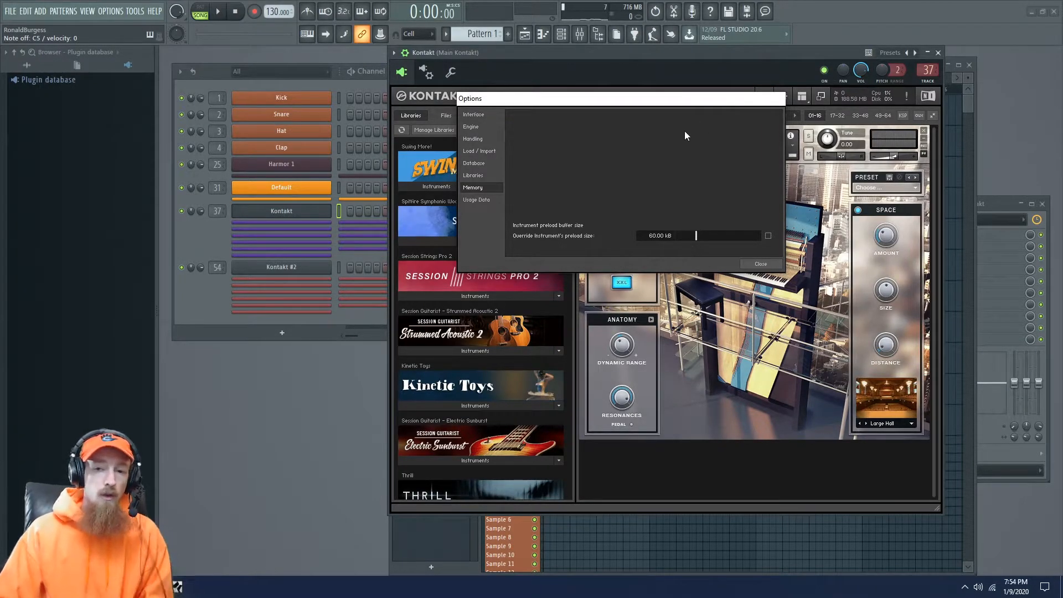
left_click_drag(669, 101, 404, 113)
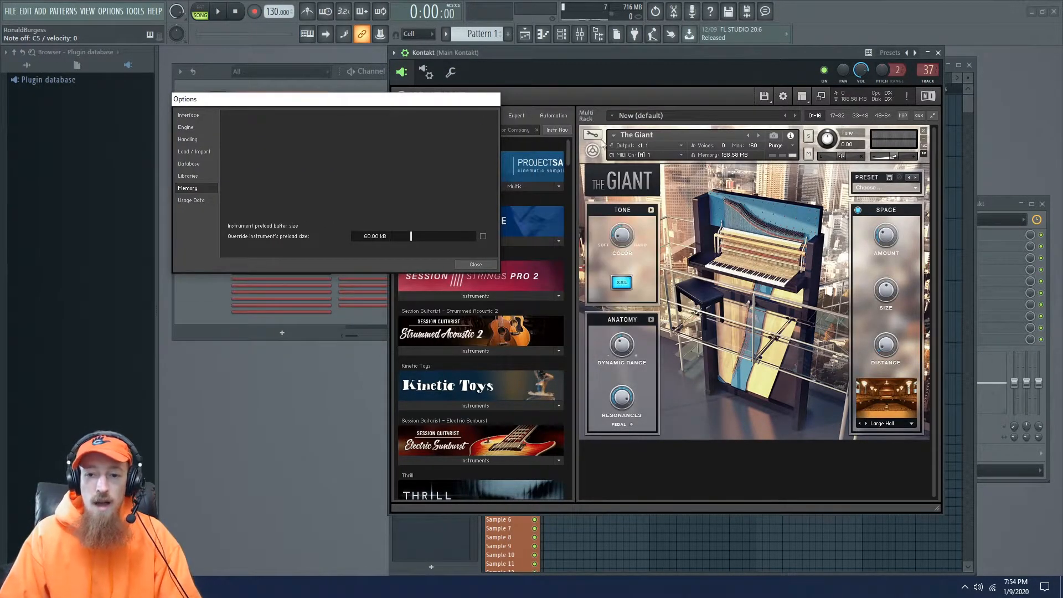
left_click(475, 264)
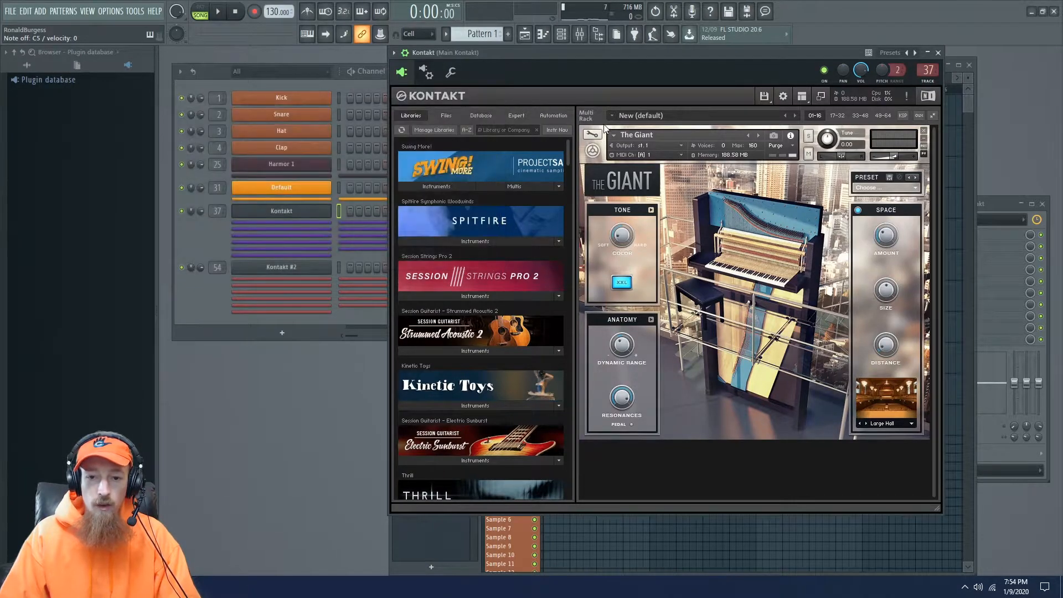
Step: Examine The Giant's Mapping Editor zones and Group Editor groups PEDAL, DRY_A#6 and DRY_A-1, and return to the performance view
left_click(593, 135)
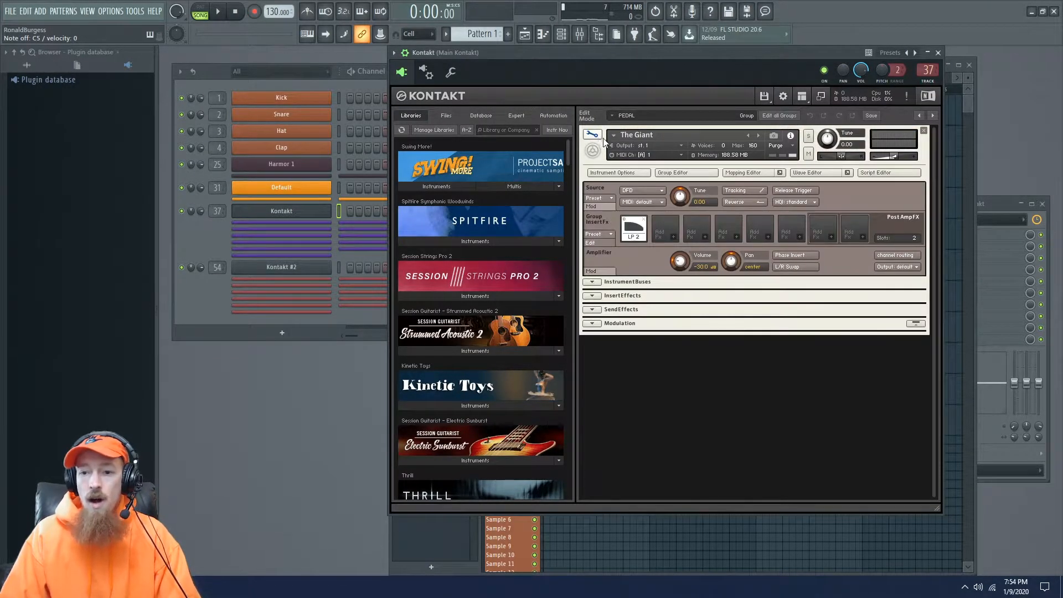
left_click(742, 173)
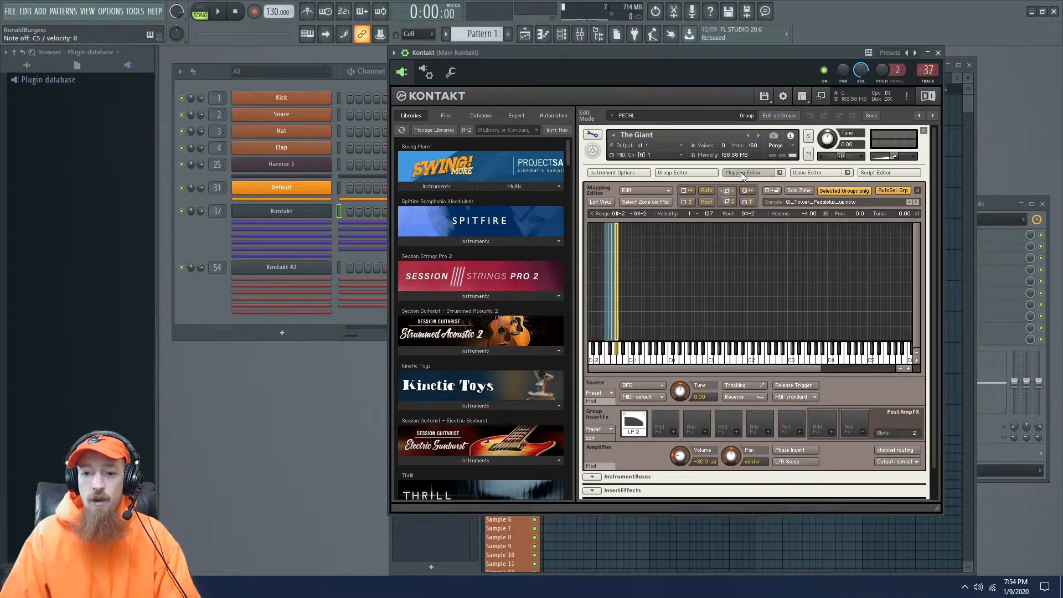
left_click_drag(589, 303, 623, 313)
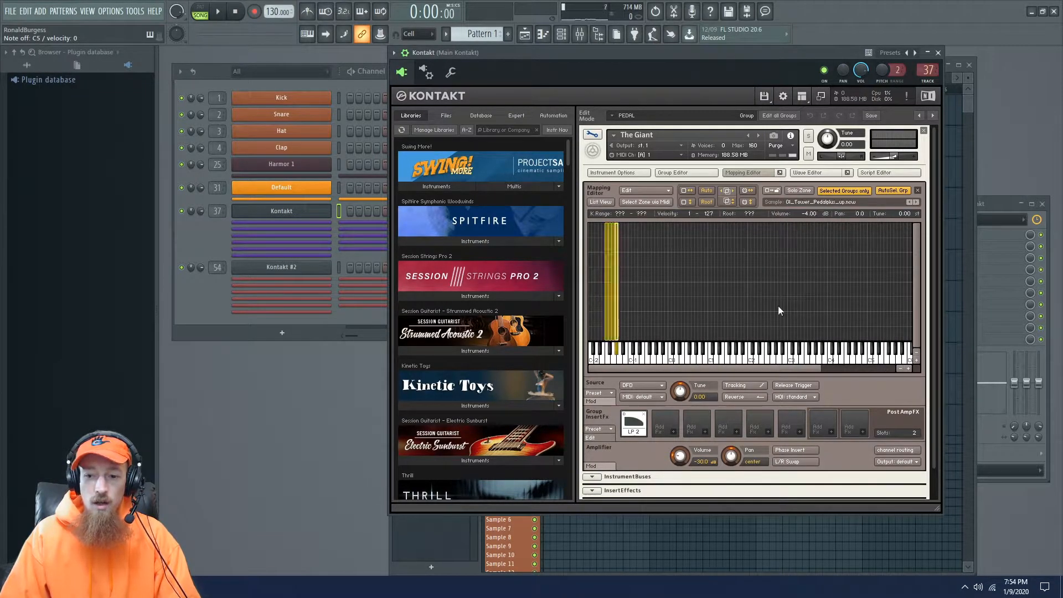
left_click(693, 172)
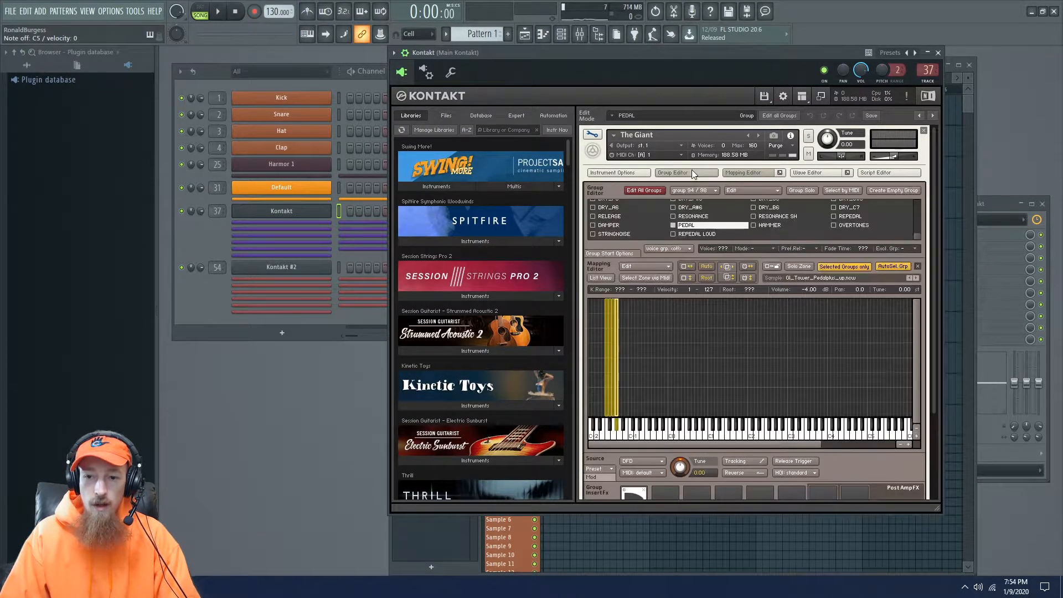
left_click(692, 208)
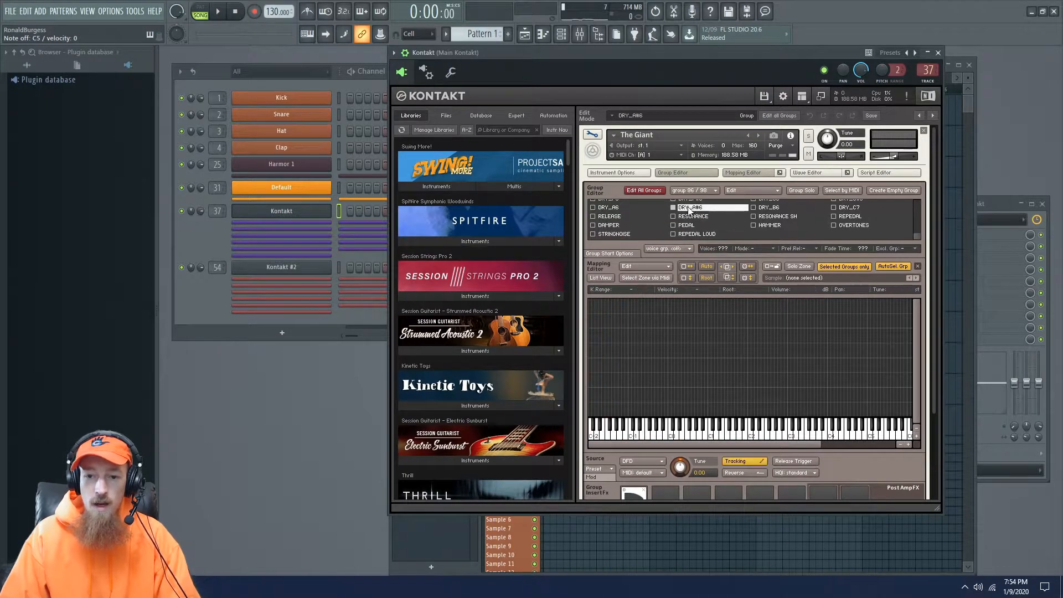
left_click_drag(915, 237, 917, 197)
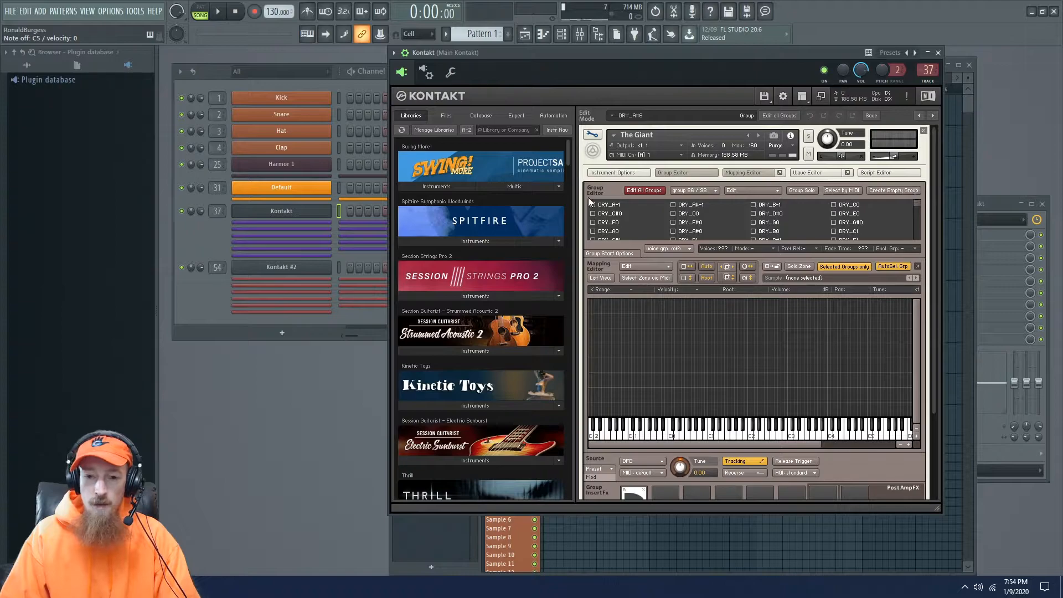
left_click(609, 205)
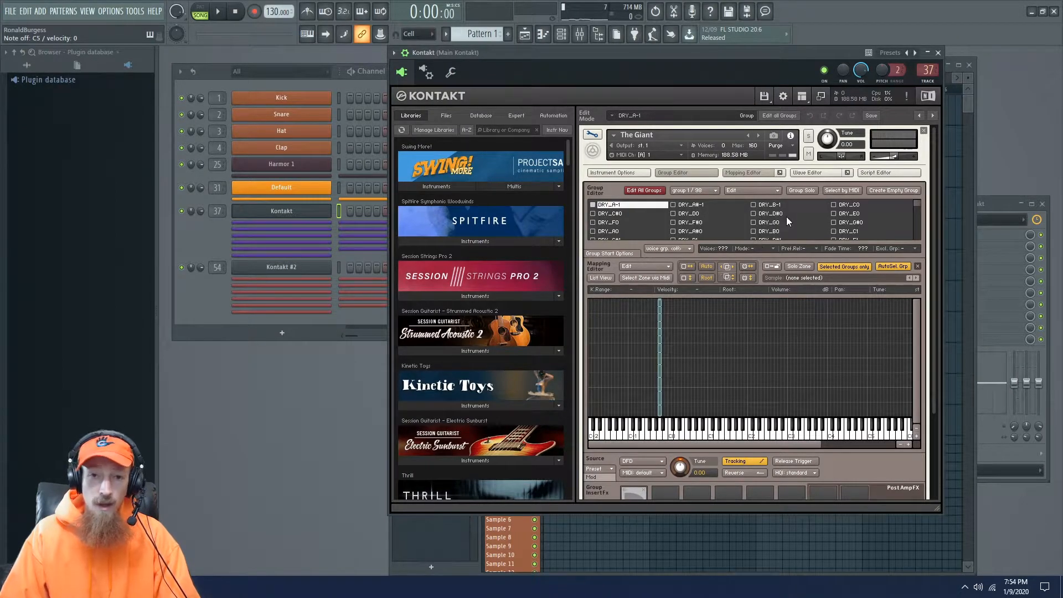
left_click(589, 134)
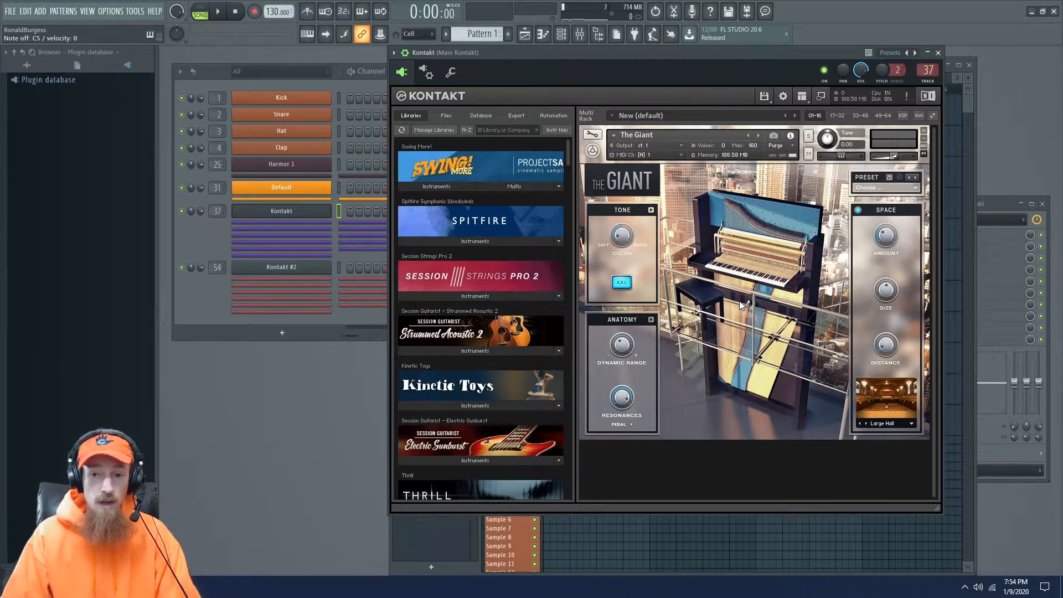
Step: Review the instrument preload buffer size setting again and look over the file commands such as Batch re-save
left_click(782, 96)
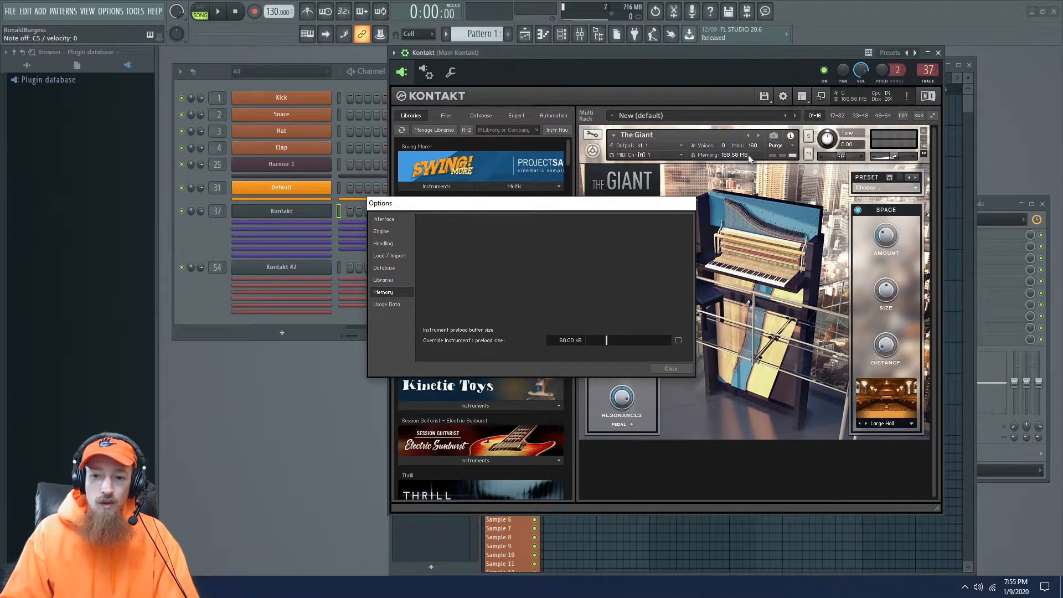
left_click_drag(565, 206, 605, 155)
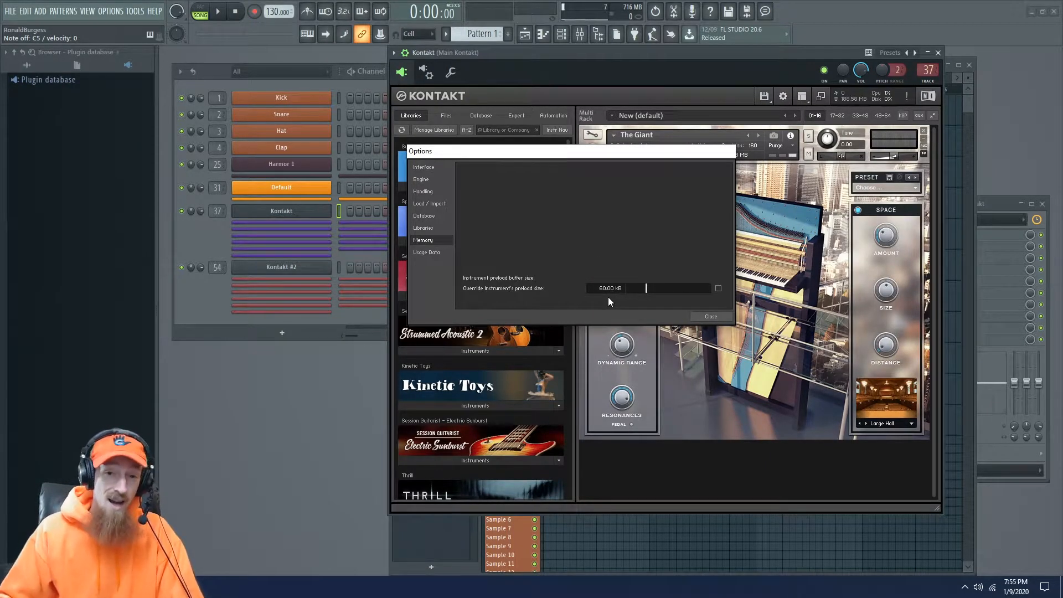
left_click(710, 317)
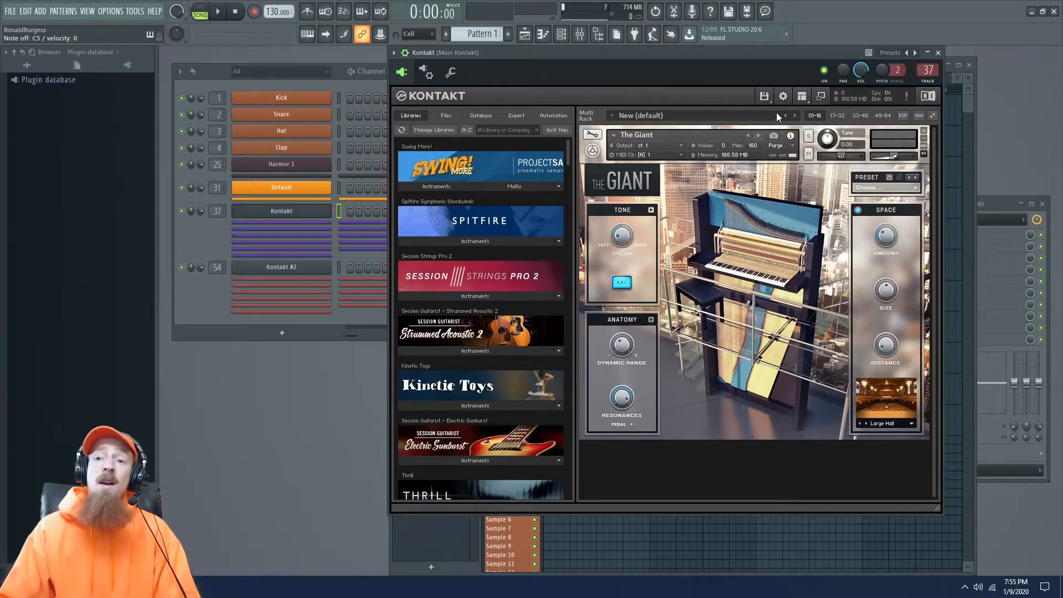
left_click(764, 97)
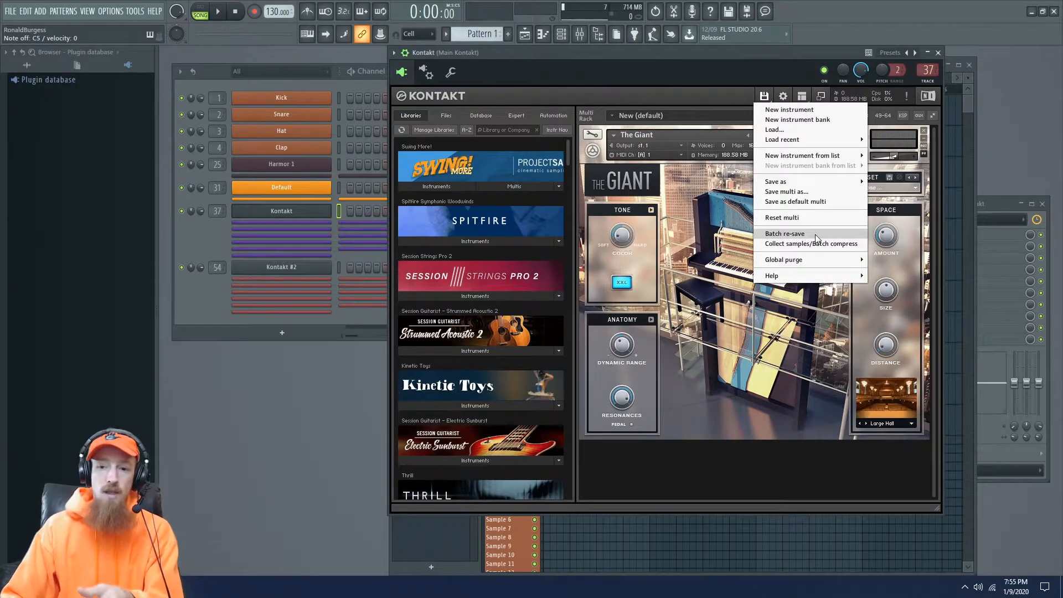
left_click(702, 331)
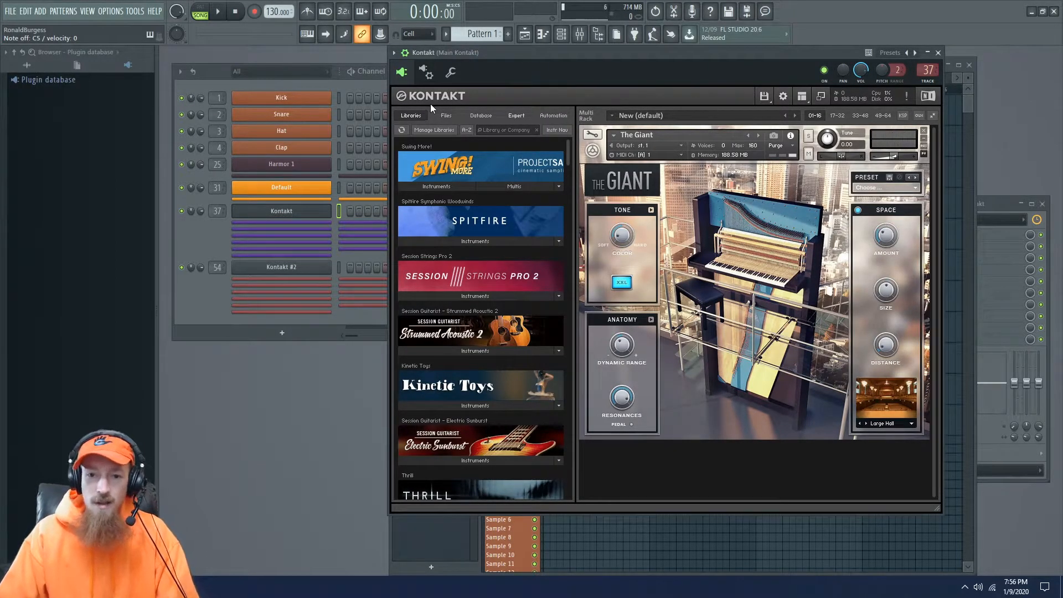
Step: Search the libraries for "The" and load The Grandeur.nki into the rack
left_click(500, 130)
type("The")
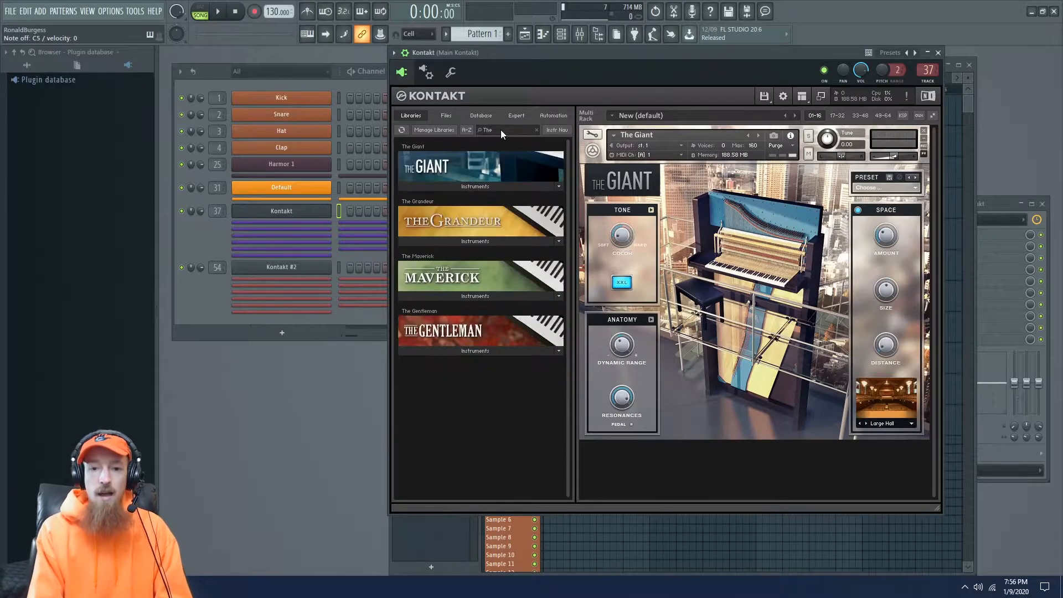
left_click(483, 241)
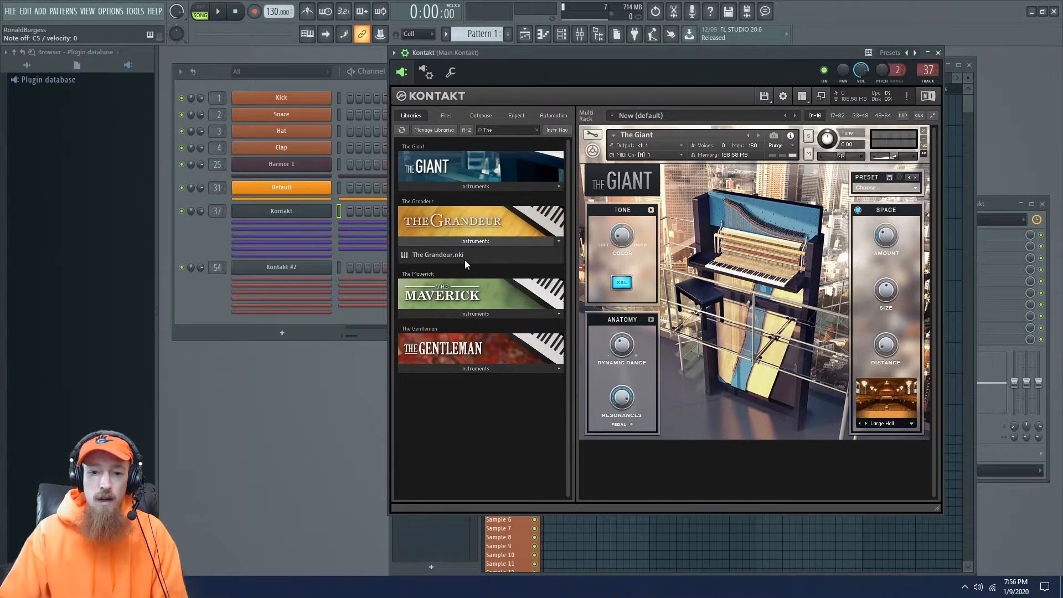
double_click(462, 255)
Step: Look up "Ali" in the libraries, clear the search, and remove The Giant and The Grandeur from the rack
left_click_drag(494, 131, 380, 118)
type("Ali")
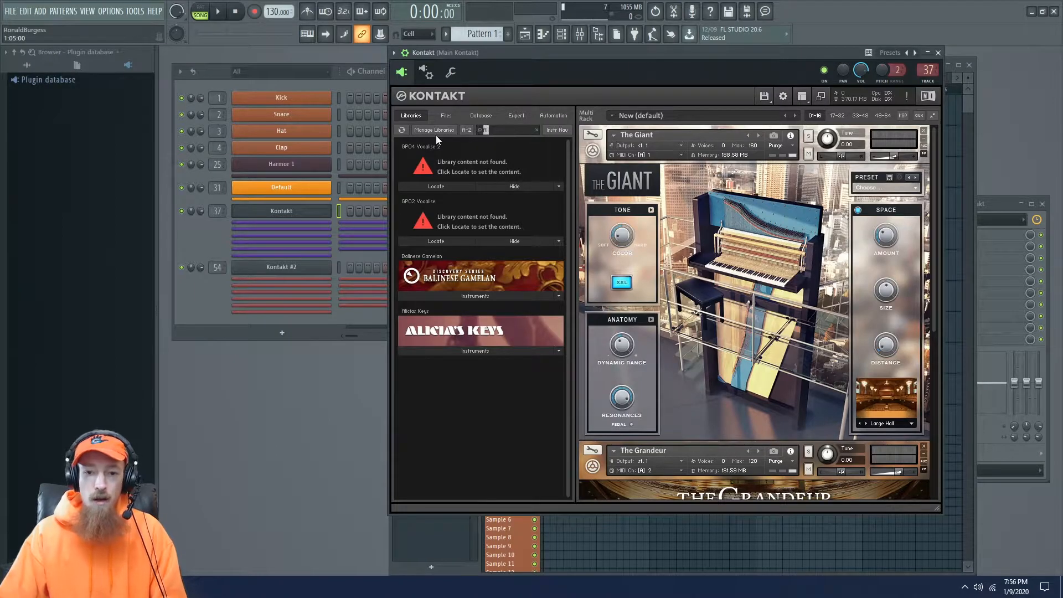
key("BackSpace")
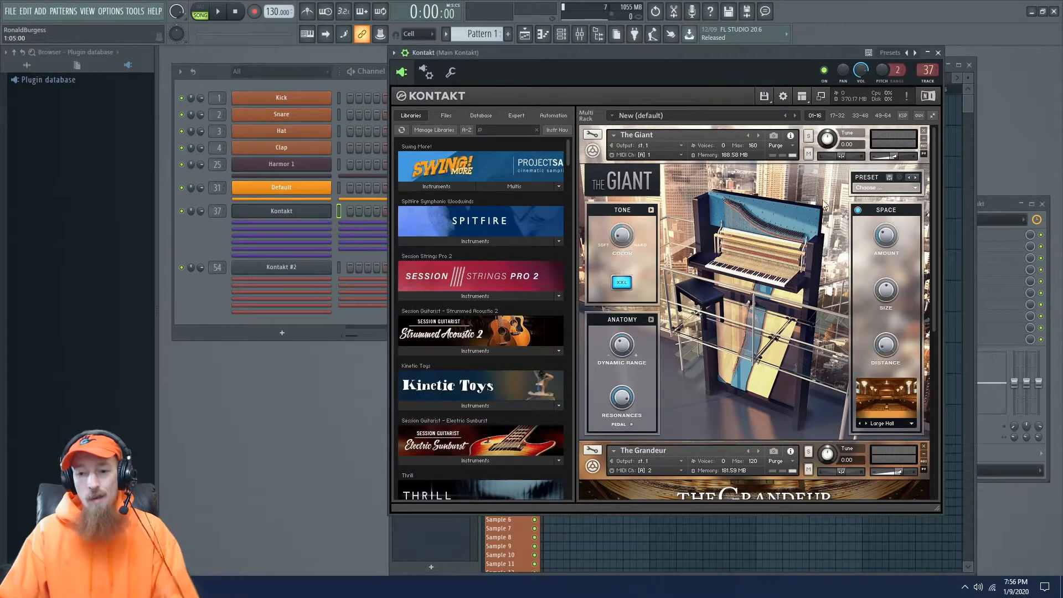
left_click(924, 130)
left_click(925, 130)
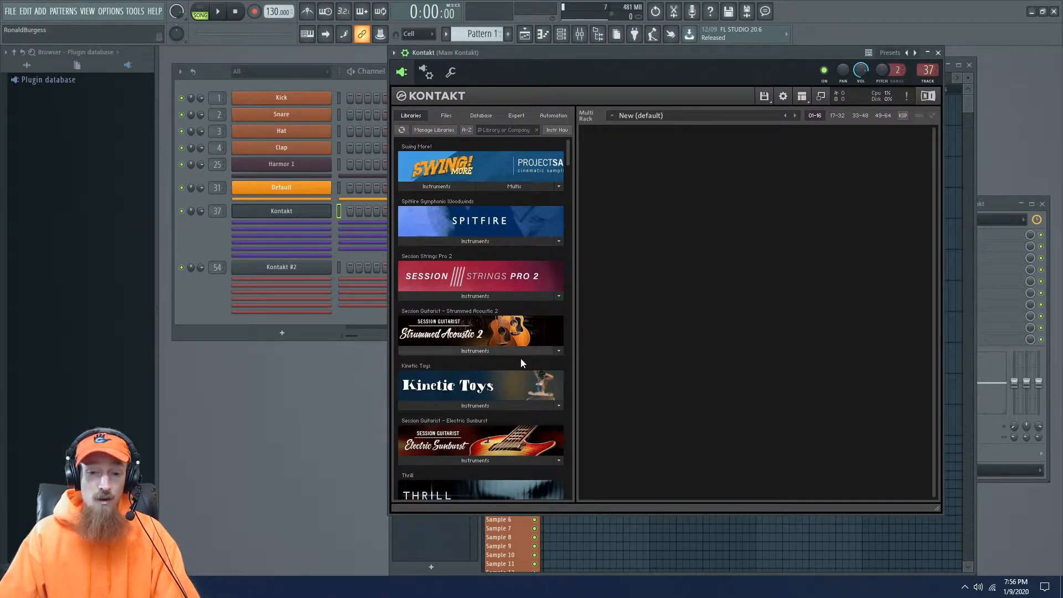
Step: Browse the full library list down to Cuba and look through its Percussion Ensembles and other instrument folders
left_click_drag(567, 152, 549, 435)
scroll(546, 435, "down", 3)
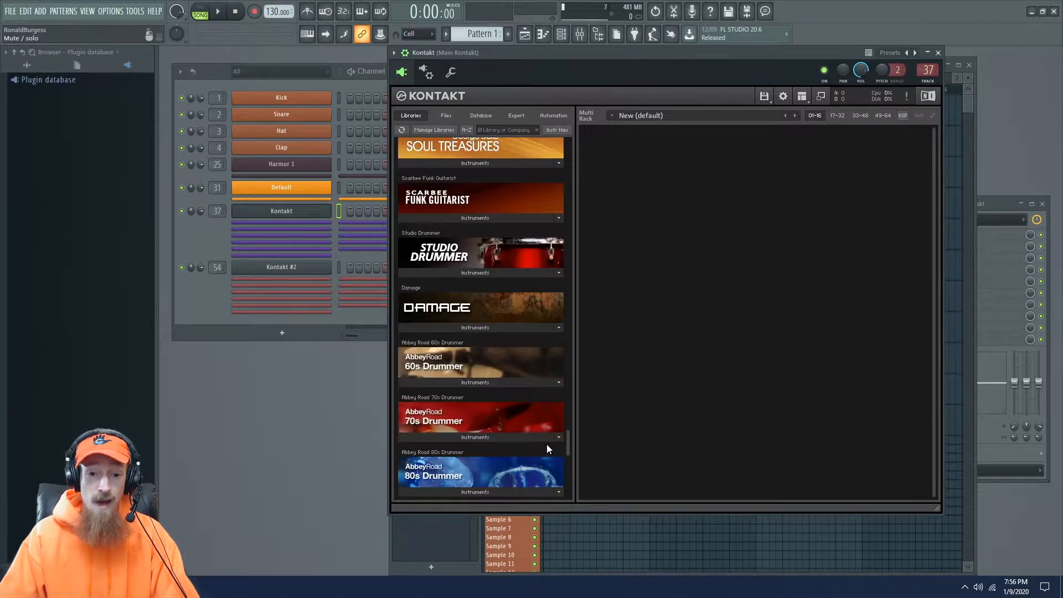
scroll(494, 332, "up", 1)
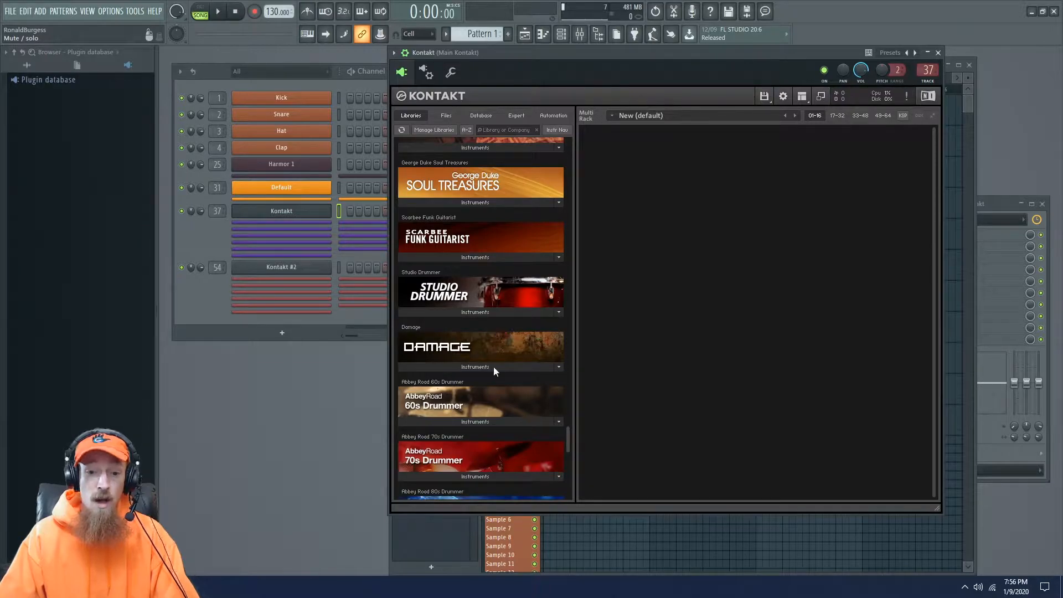
left_click_drag(563, 440, 569, 451)
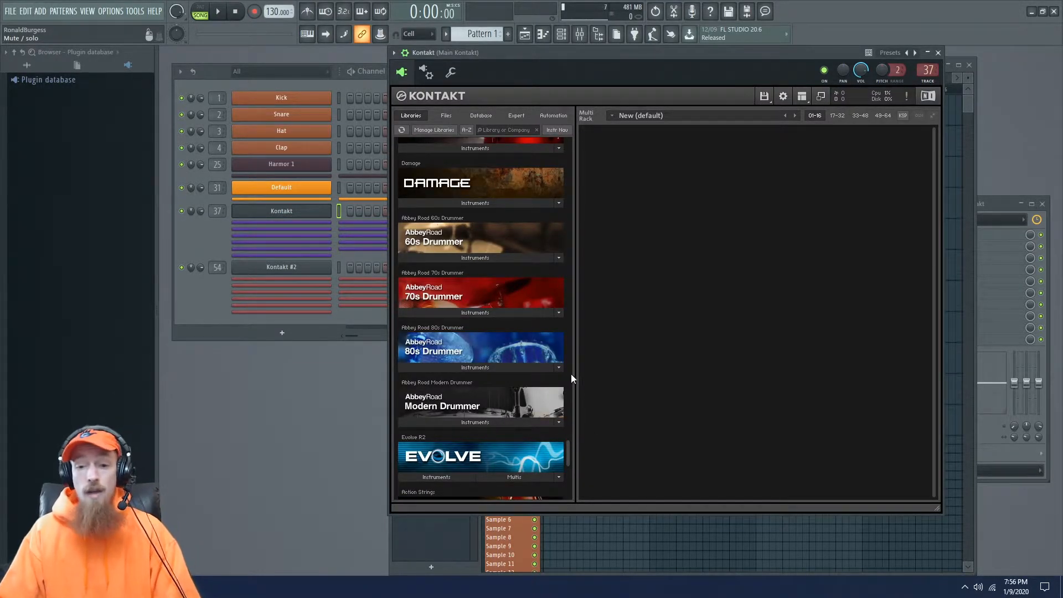
left_click_drag(567, 443, 565, 482)
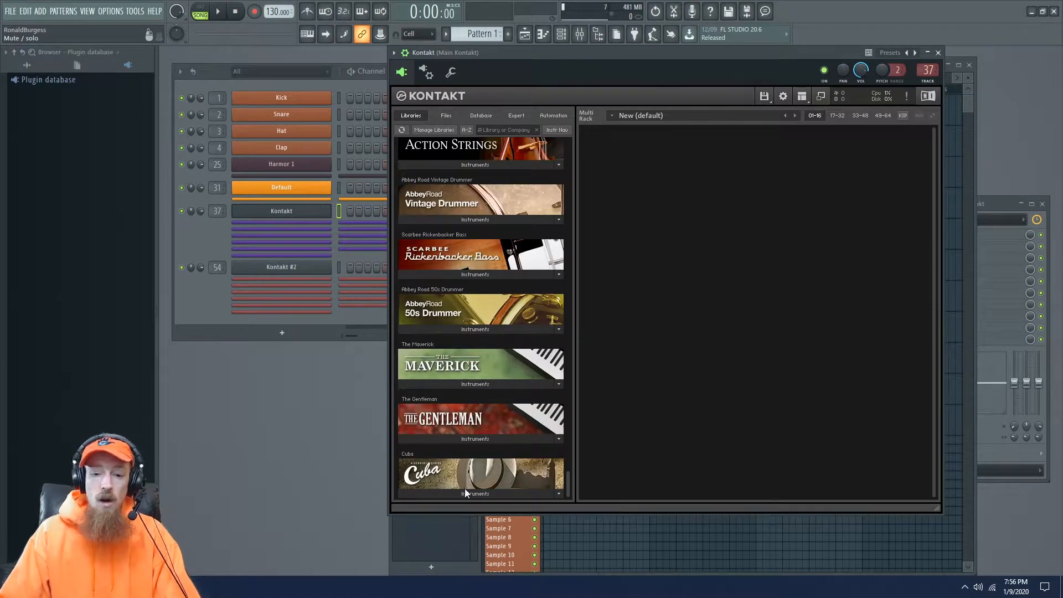
scroll(467, 493, "down", 1)
scroll(467, 497, "down", 1)
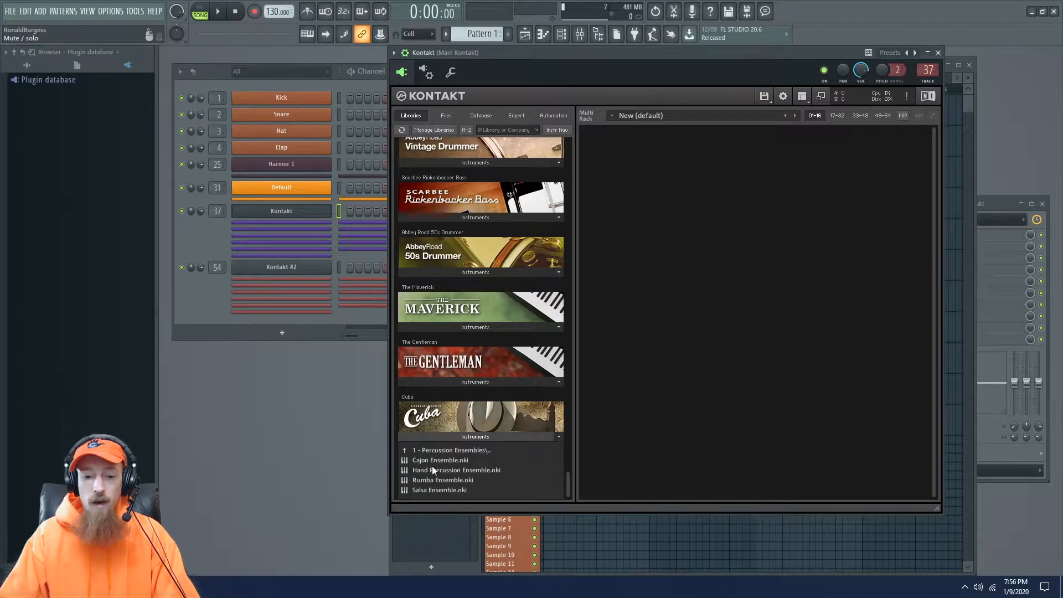
left_click(437, 451)
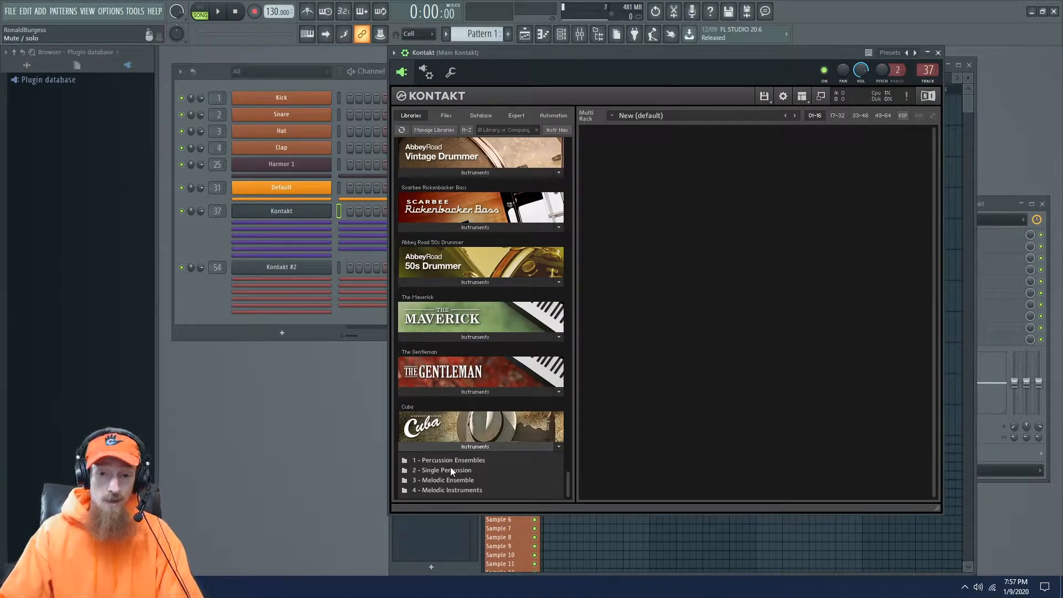
Step: Filter the libraries by "fac", expand the Kontakt Factory Library's instruments and go up to its top-level folders
left_click(511, 133)
type("fac")
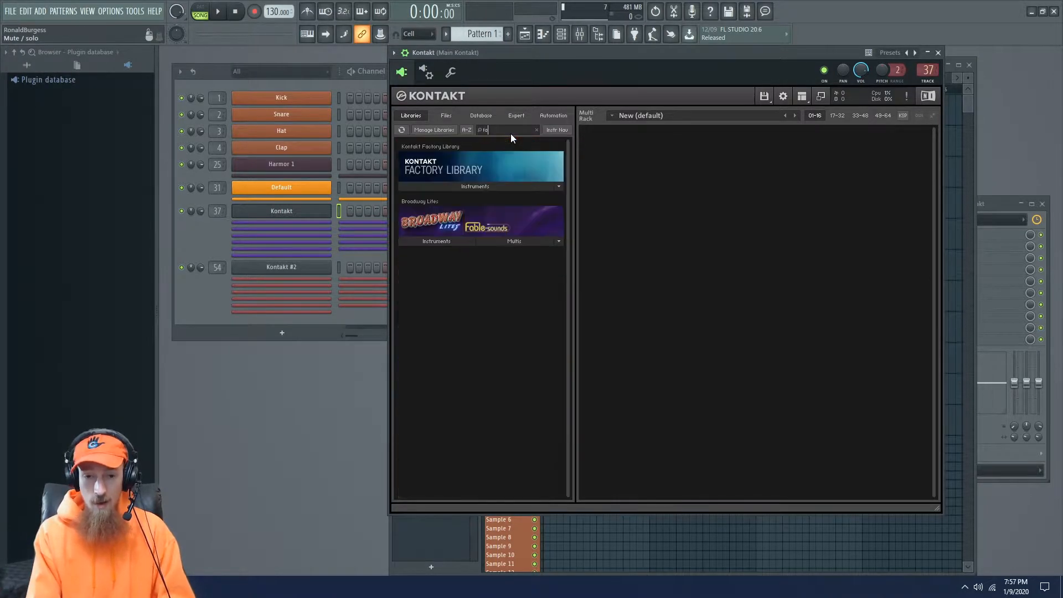
left_click(508, 188)
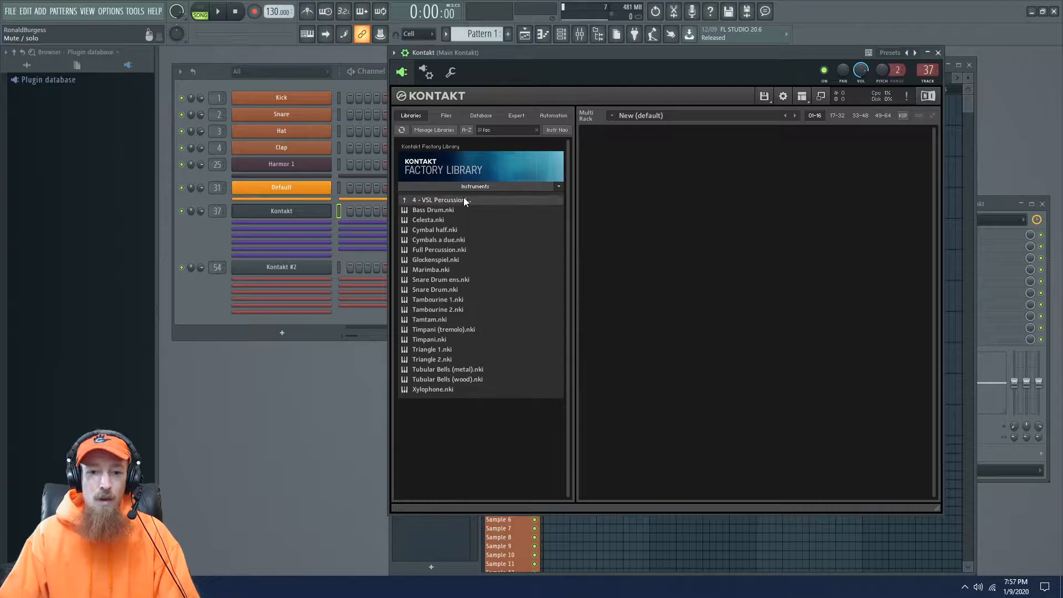
double_click(463, 198)
double_click(454, 203)
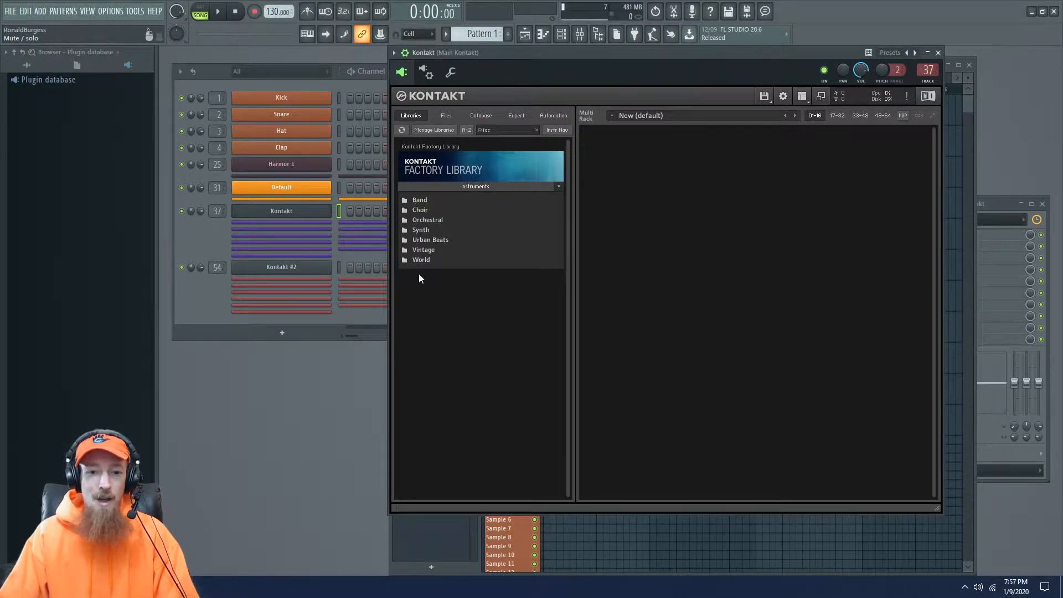
Step: Look through the Factory Library's Orchestral folder and its 5 - Orchestral Percussion instruments, and return to the top-level folders
double_click(432, 221)
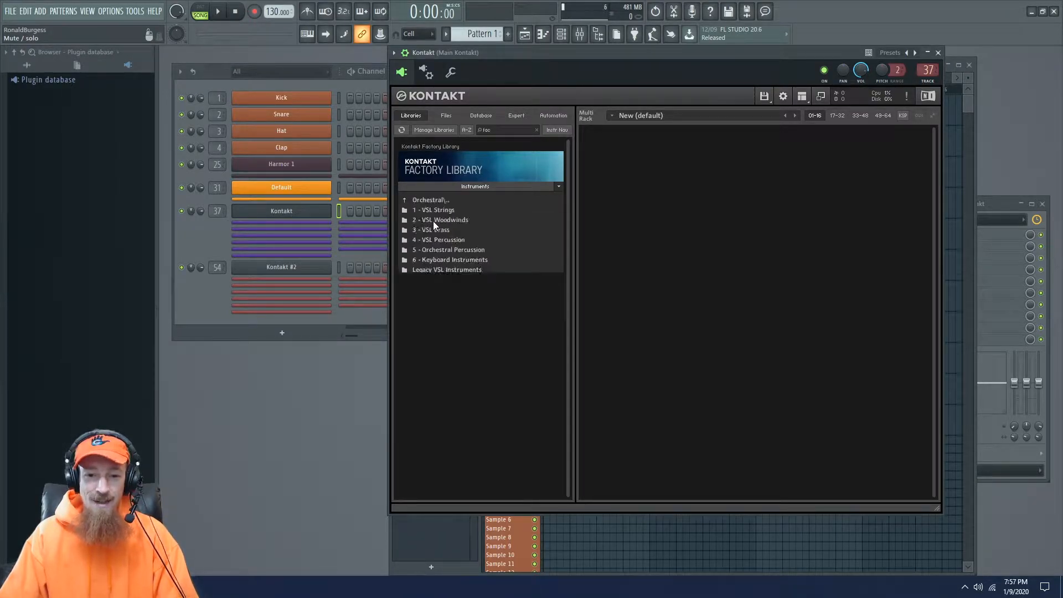
double_click(443, 252)
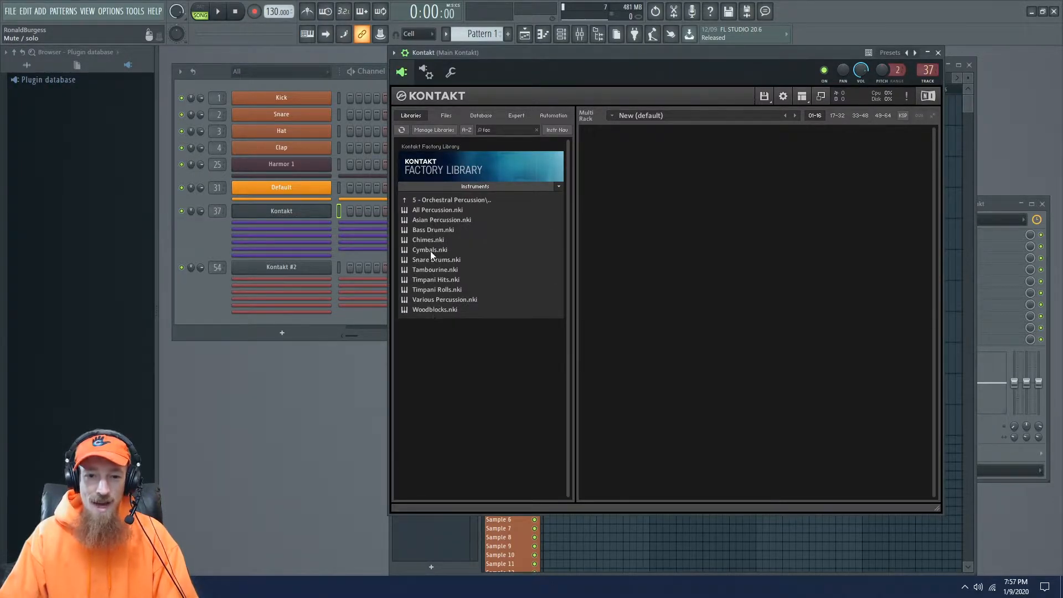
double_click(441, 201)
double_click(433, 199)
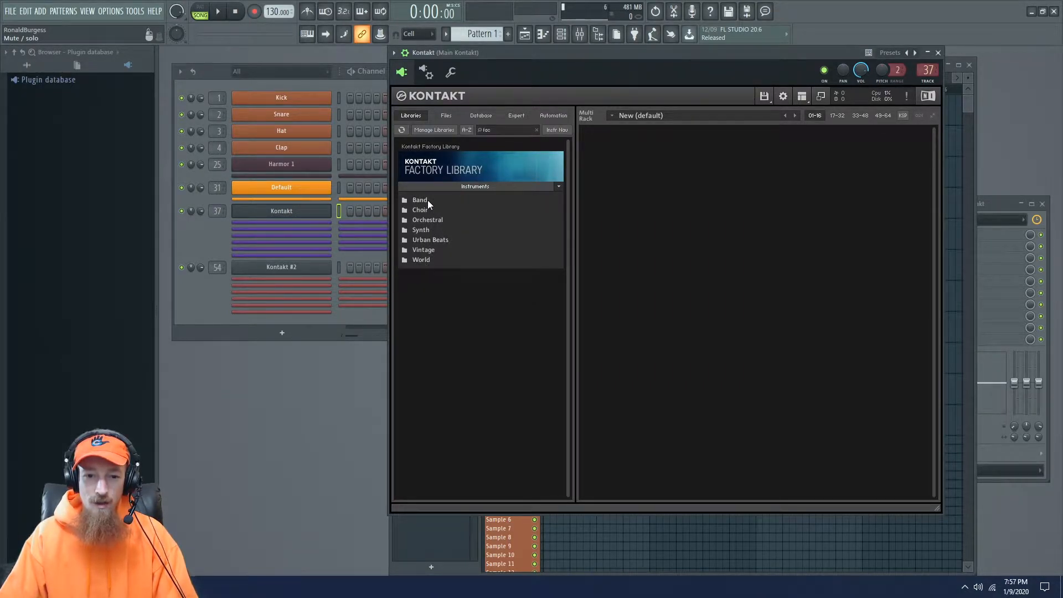
Step: Load Celesta.nki from Orchestral, Legacy VSL Instruments, 28 Mallets & Bells into the rack and remove it again
double_click(432, 221)
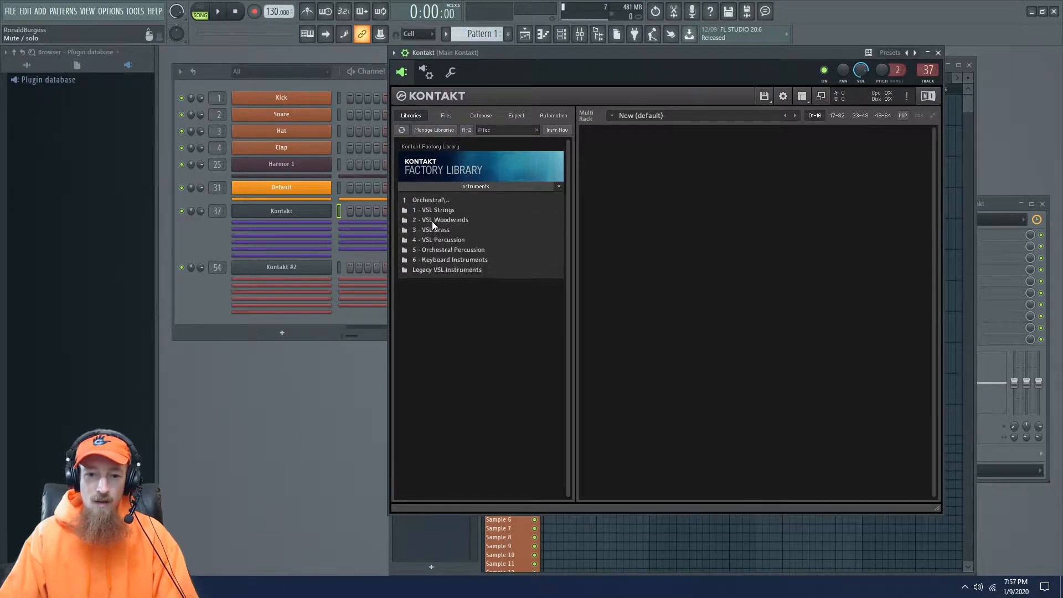
double_click(459, 269)
scroll(448, 237, "down", 2)
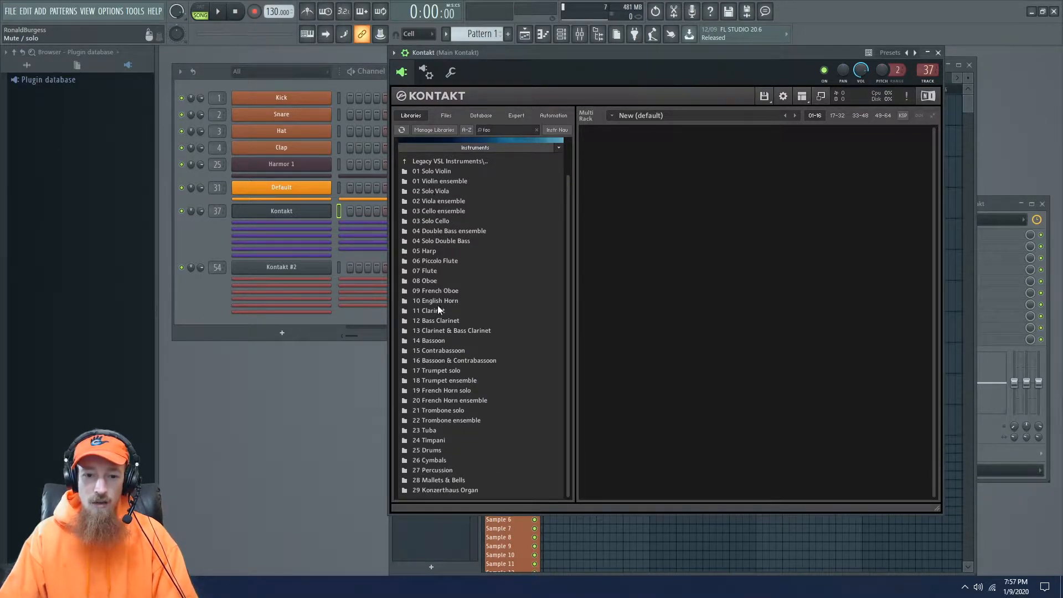
double_click(442, 479)
left_click_drag(426, 210, 624, 242)
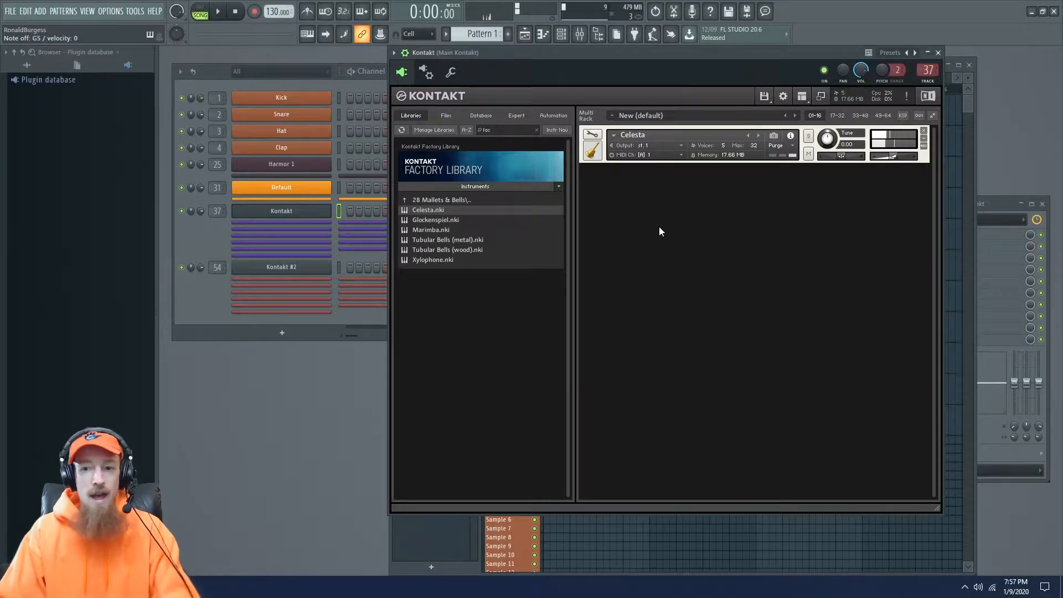
left_click(923, 131)
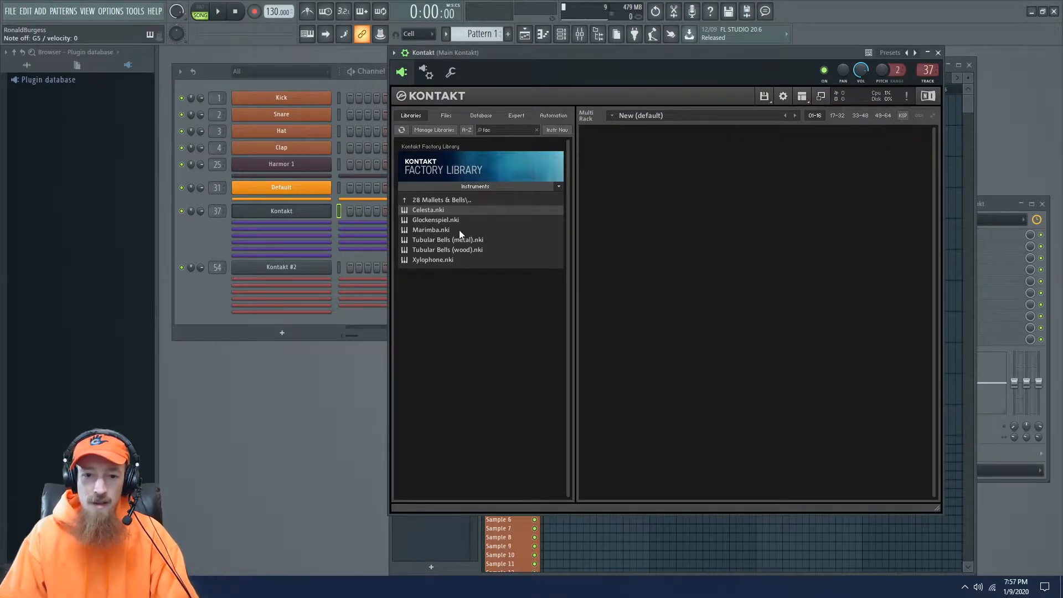
Step: Go back up to the Orchestral folder and look through the 6 - Keyboard Instruments folder
left_click(420, 199)
left_click(414, 200)
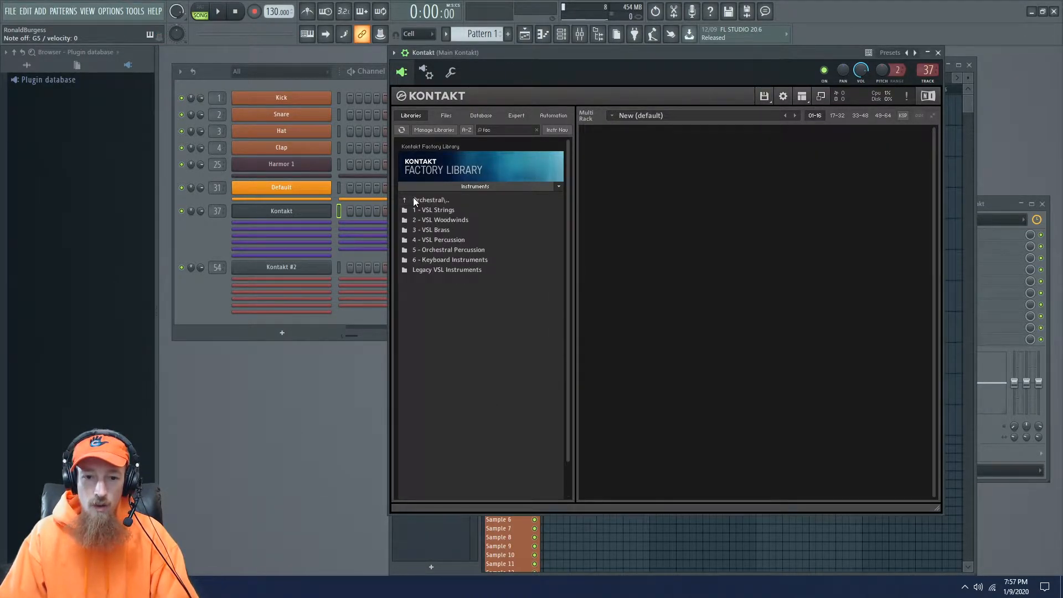
left_click(434, 257)
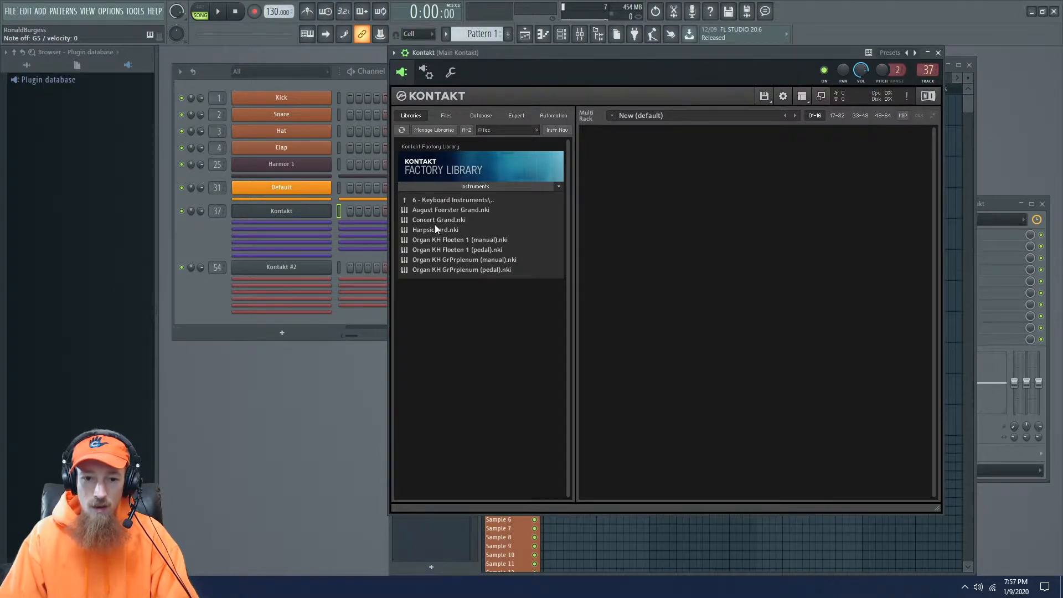
left_click(433, 200)
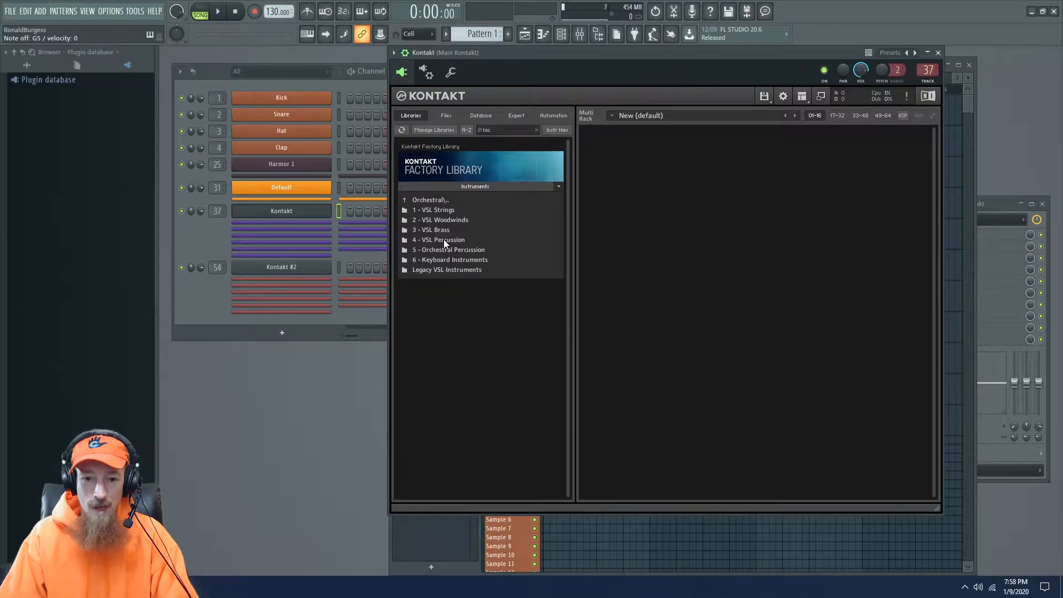
Step: Load Celesta.nki from the Factory Library's 4 - VSL Percussion folder
left_click(444, 240)
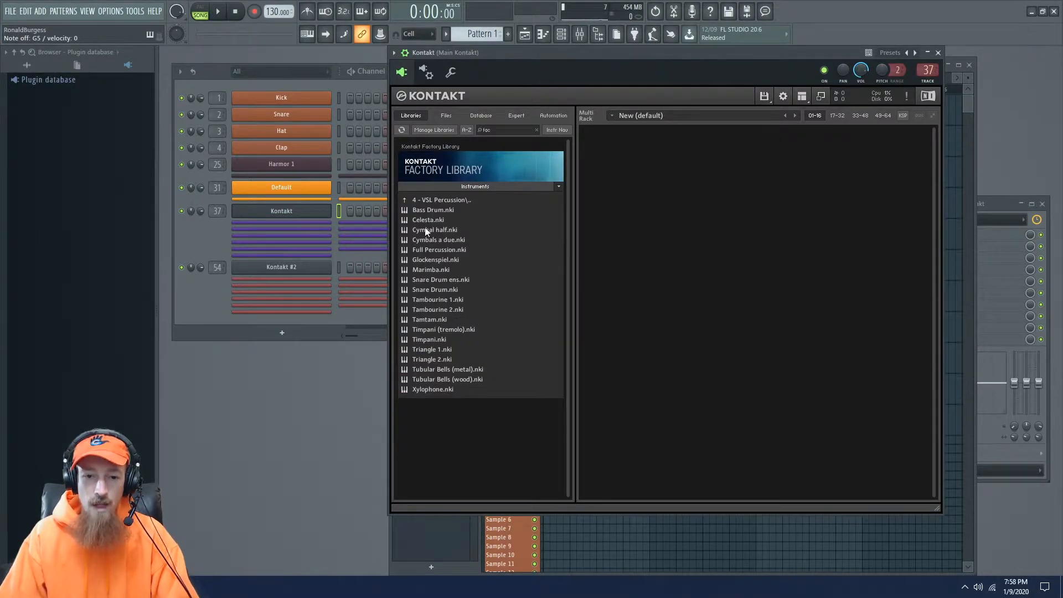
left_click(454, 188)
left_click(453, 189)
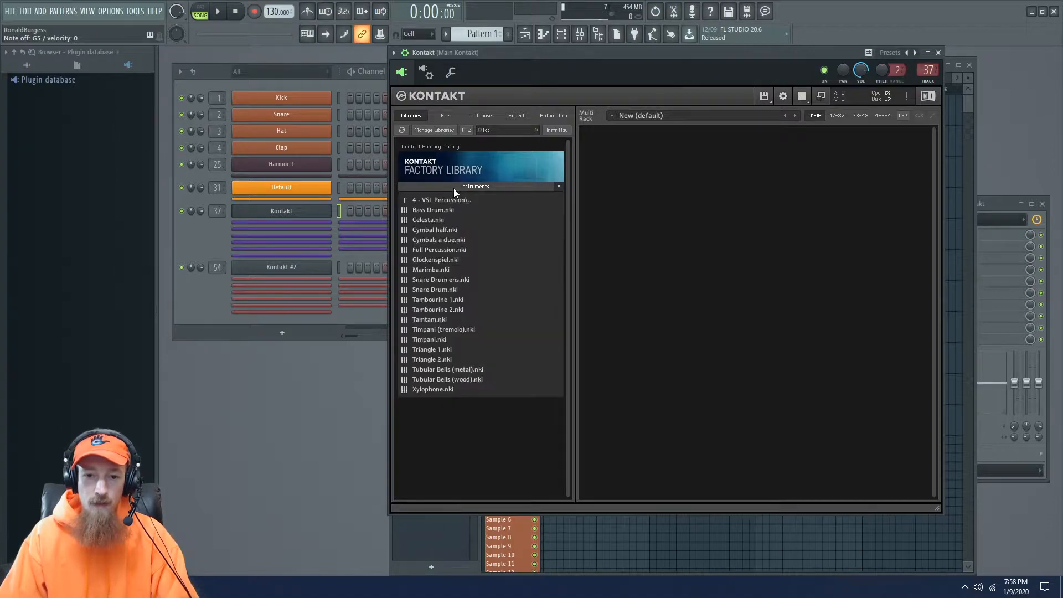
double_click(430, 220)
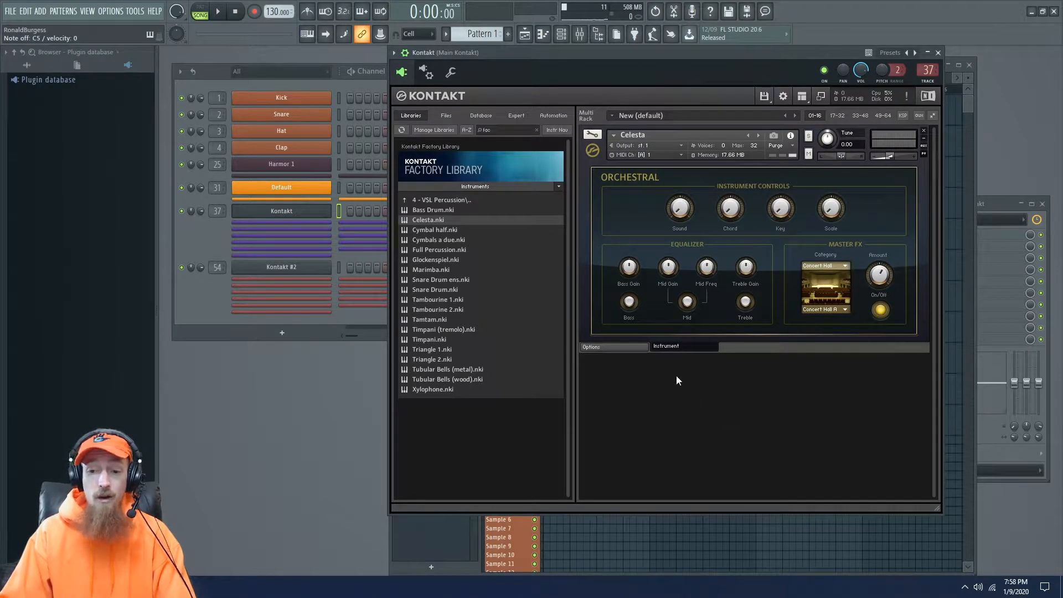
Step: Open the Quick-Load instrument catalog and add Celesta.nki to its Bells folder
right_click(717, 392)
right_click(593, 388)
left_click(680, 408)
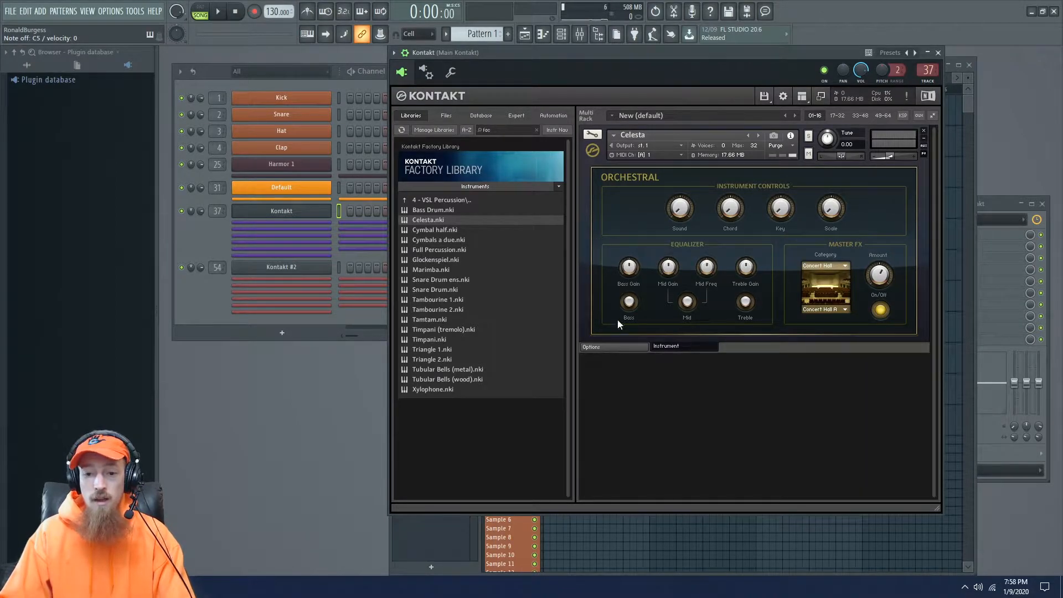
right_click(626, 240)
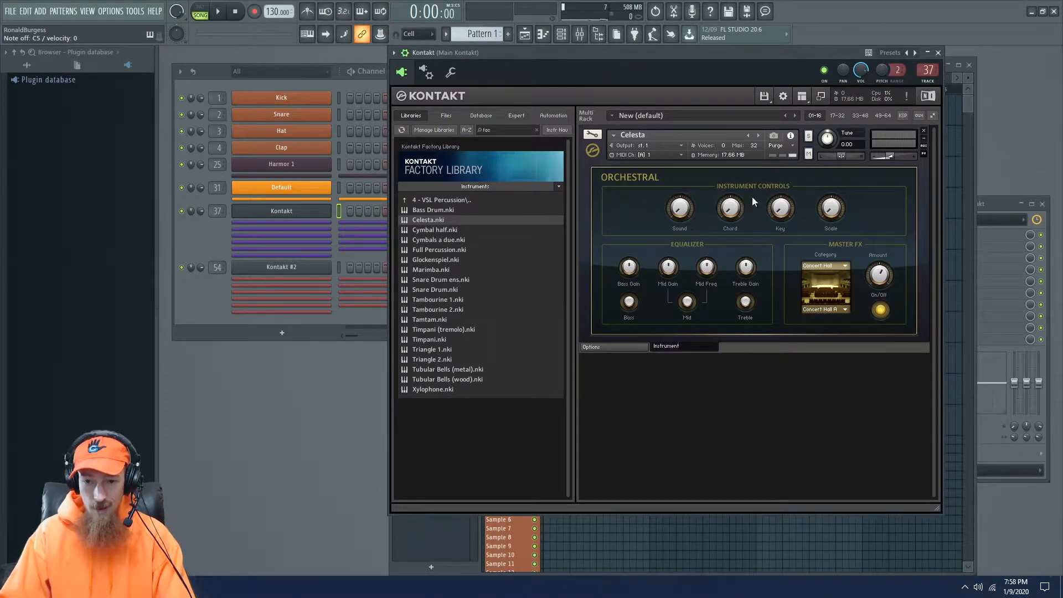
right_click(743, 384)
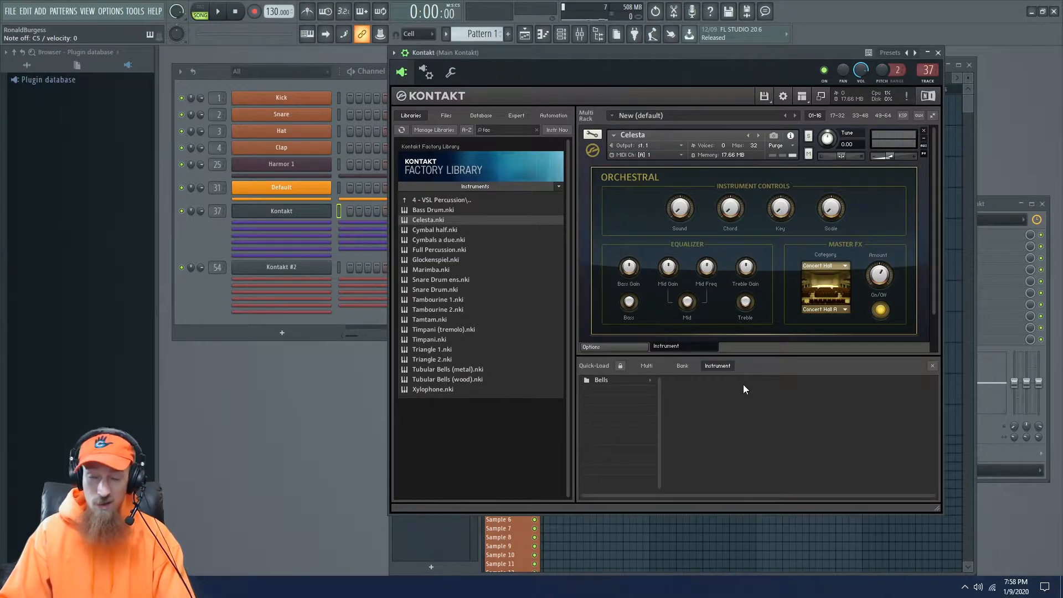
left_click(626, 383)
left_click_drag(421, 221, 737, 404)
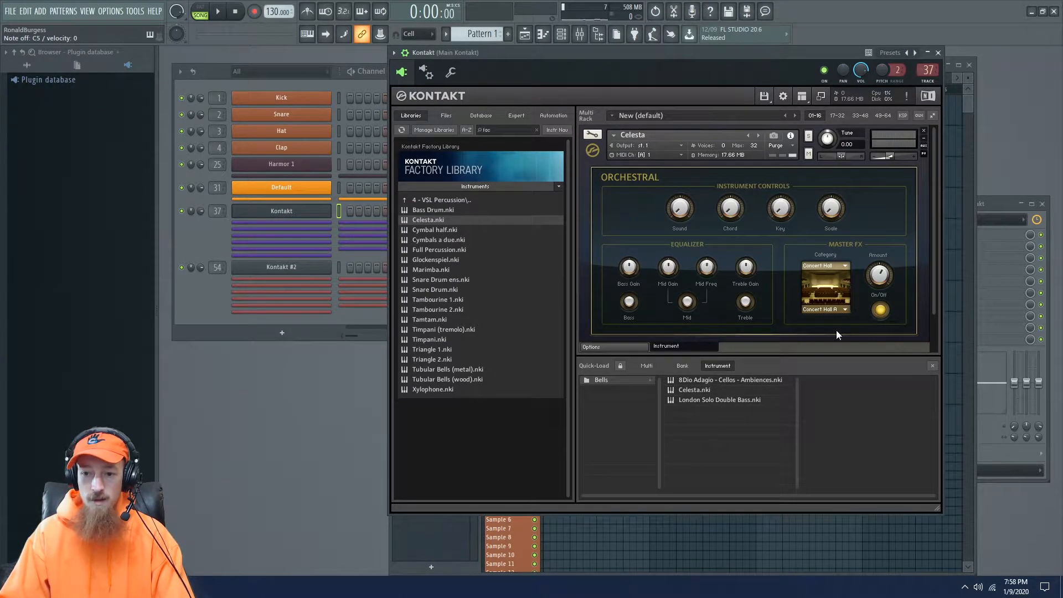
Step: Toggle the Quick-Load catalog, close it, and review the workspace view options that include Quickload
right_click(587, 298)
right_click(739, 411)
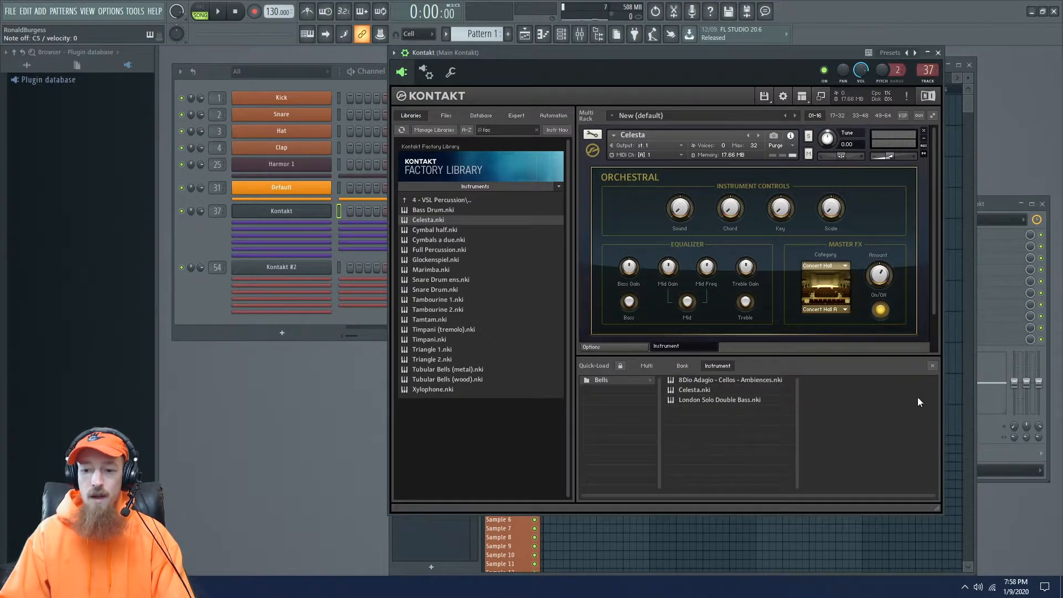
left_click(932, 366)
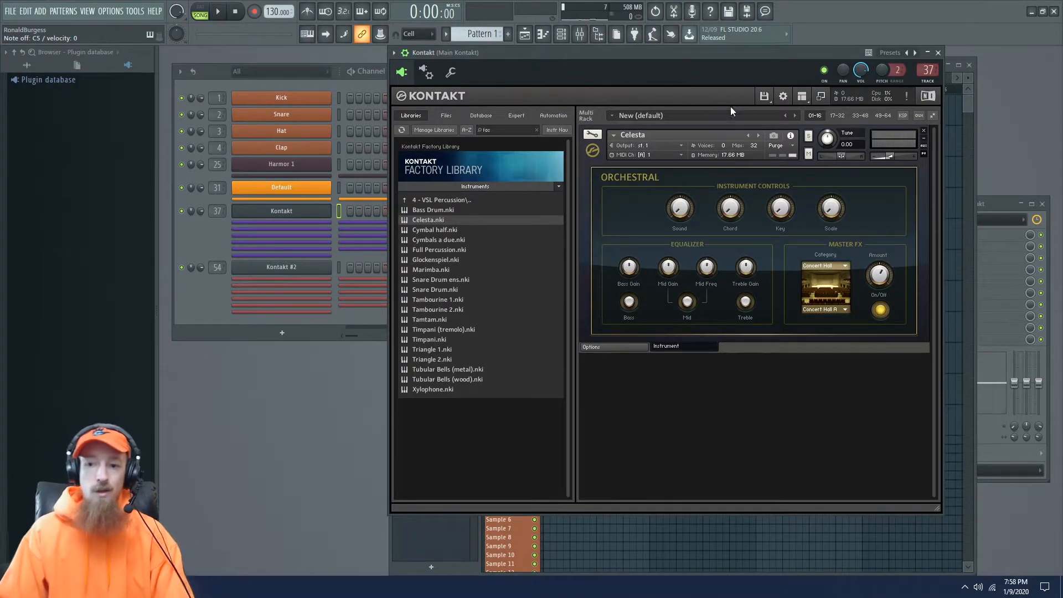
left_click(804, 95)
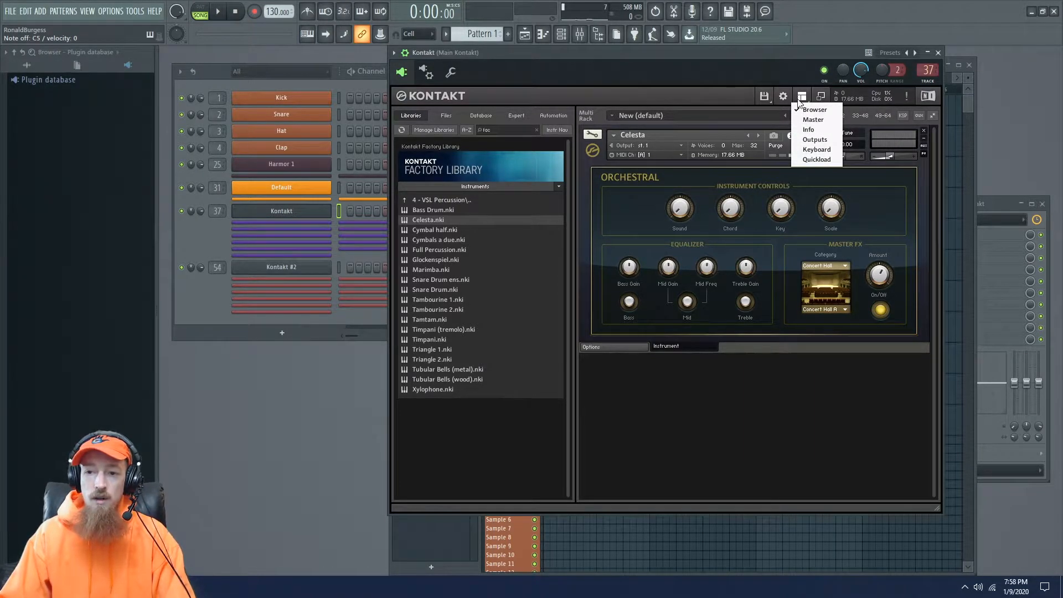
Step: Collapse the Factory Library's instrument list and search the libraries for cuba
left_click(500, 188)
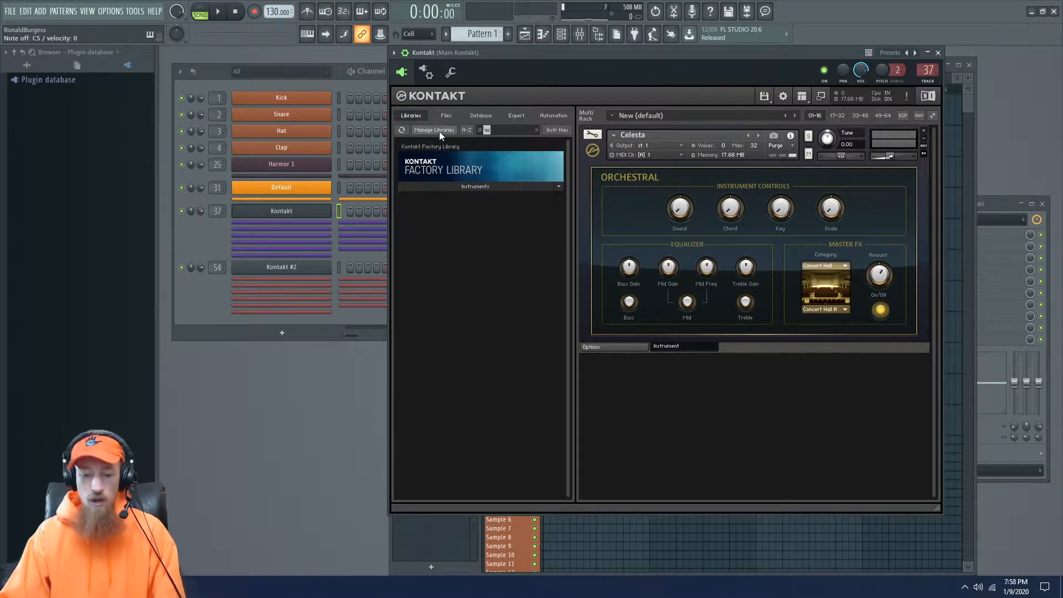
key("BackSpace")
key("BackSpace")
key("BackSpace")
type("cuba")
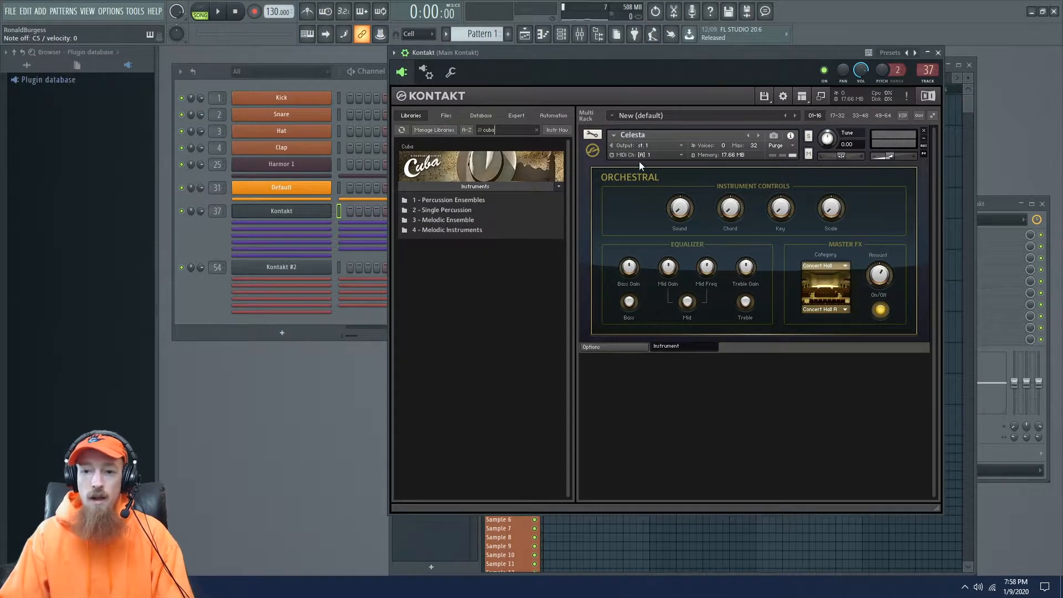
Step: Remove Celesta from the rack and load Bass.nki from the Cuba library's 4 - Melodic Instruments folder
left_click(922, 131)
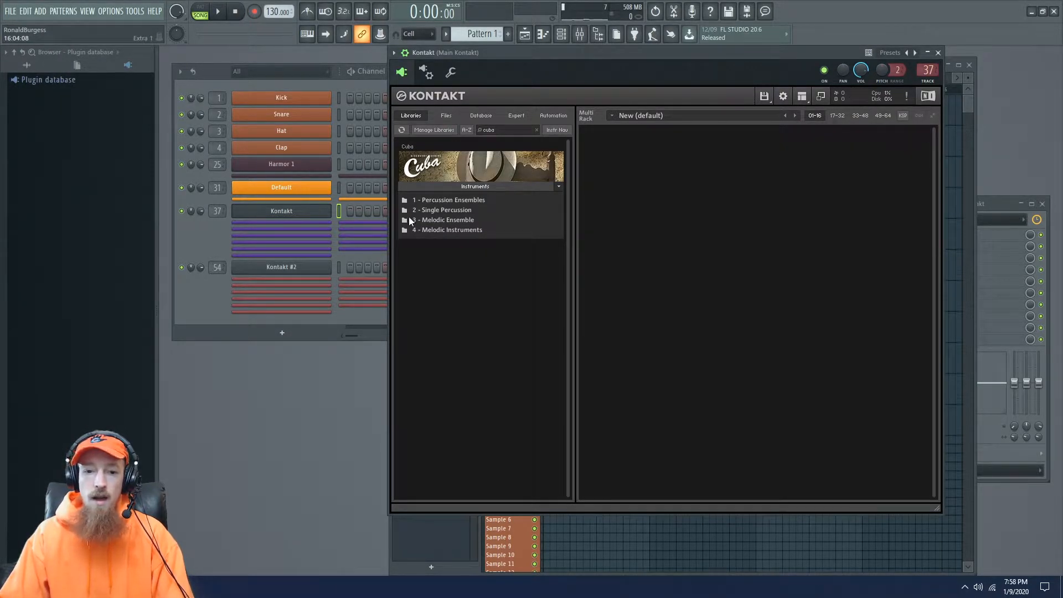
double_click(437, 230)
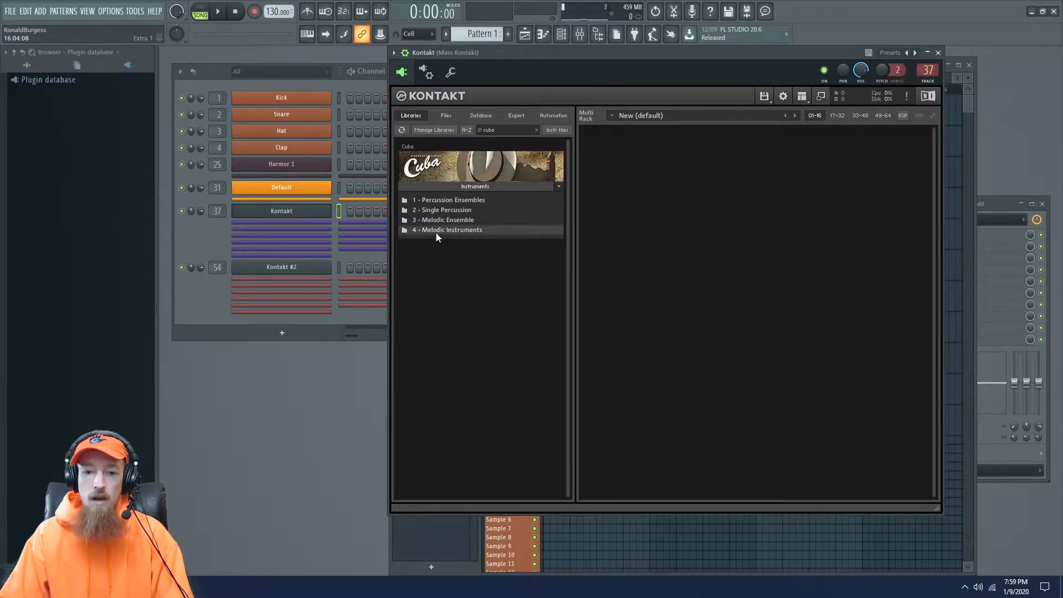
double_click(422, 211)
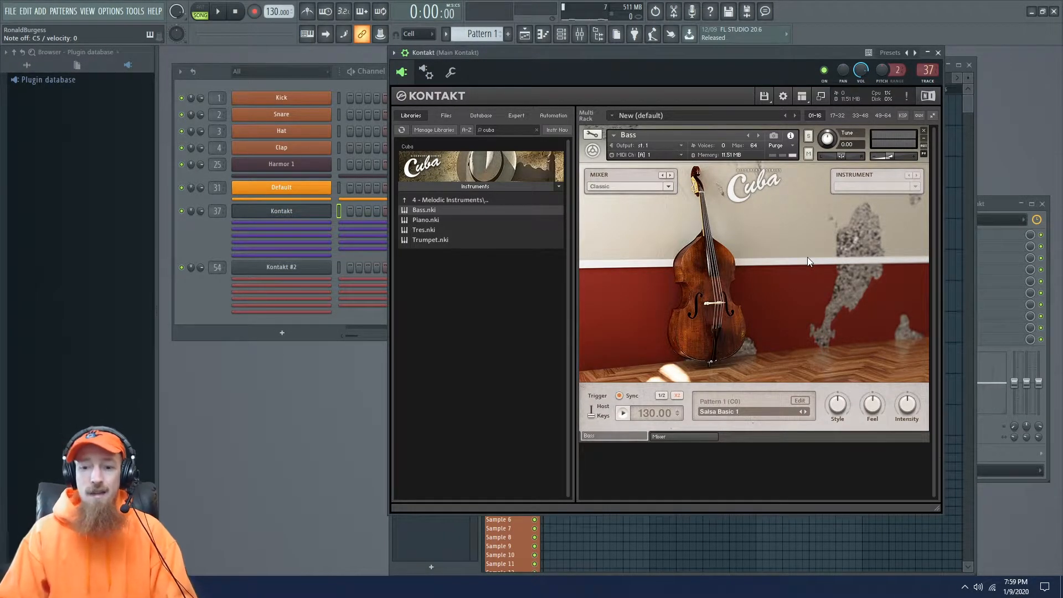
Step: Show the on-screen keyboard and audition the Bass's blue playable keys and red pattern-trigger keys
left_click(801, 96)
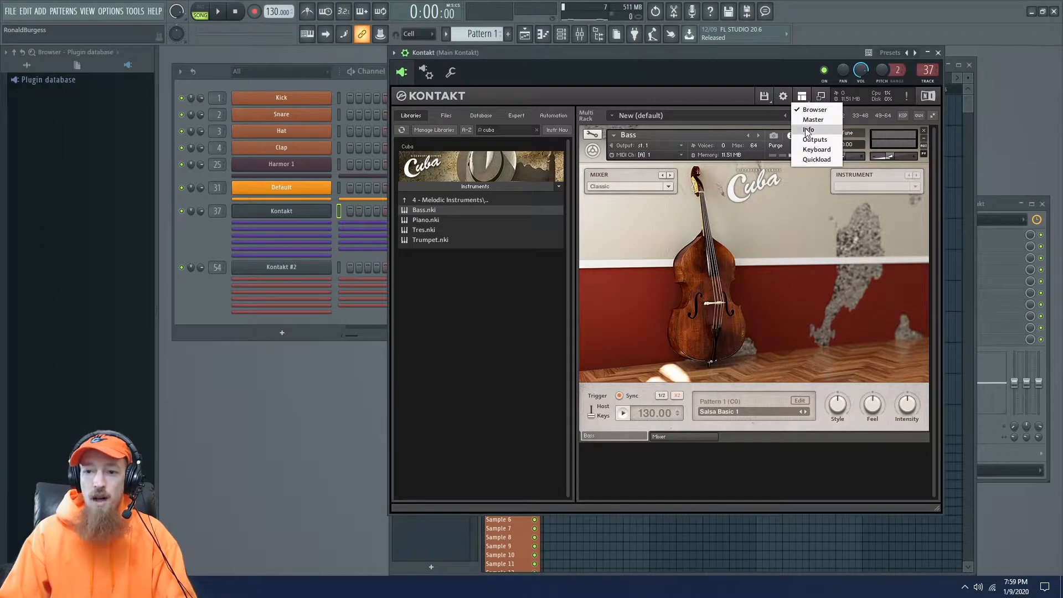
left_click(813, 145)
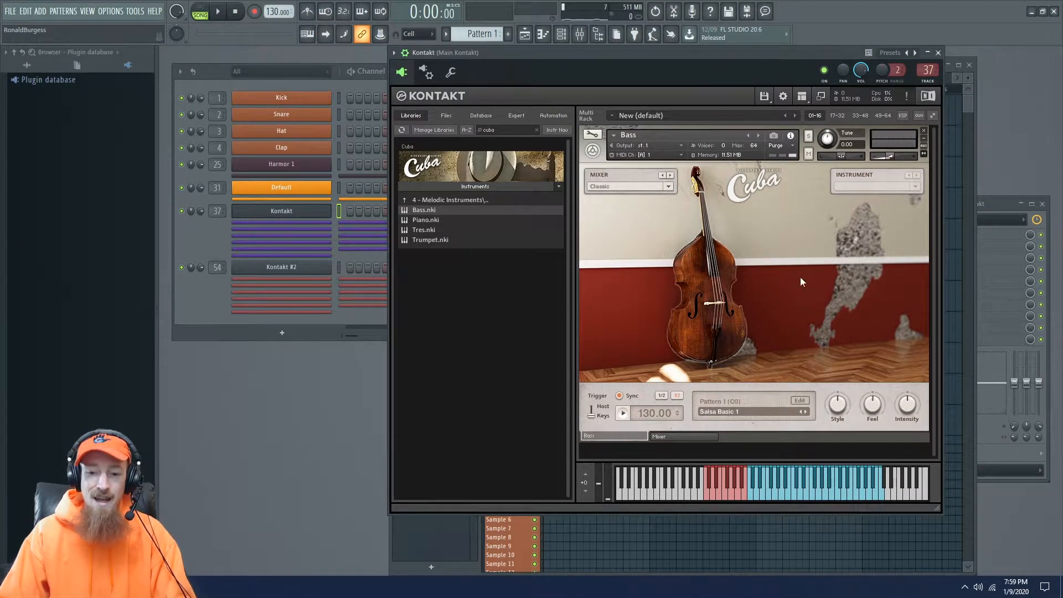
left_click(833, 495)
left_click(781, 489)
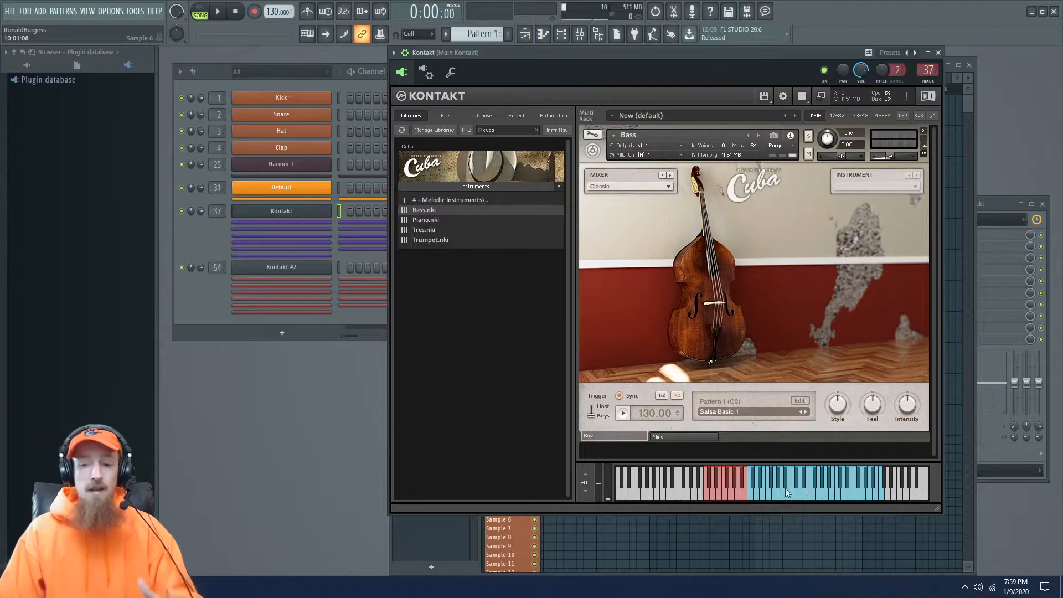
left_click(729, 492)
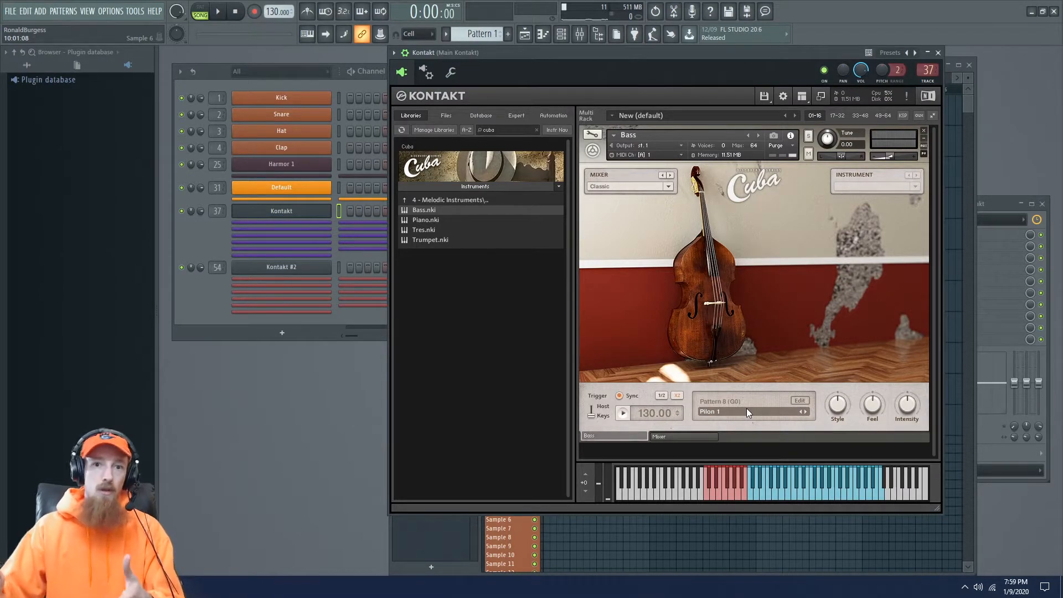
left_click(710, 489)
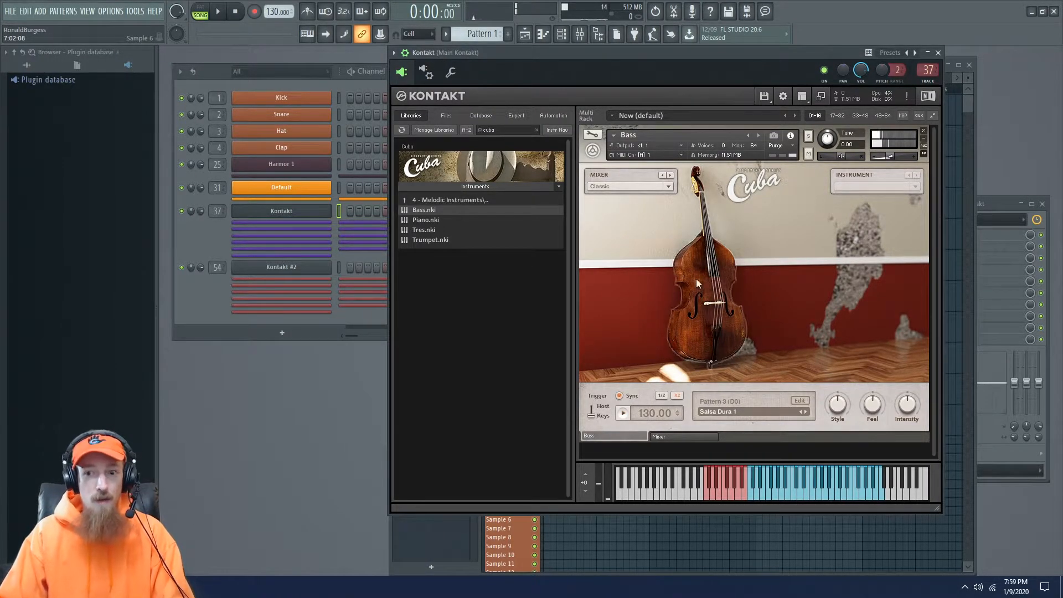
Step: Replace the Bass with Cajon Ensemble.nki from the Cuba library's 1 - Percussion Ensembles folder
left_click(455, 199)
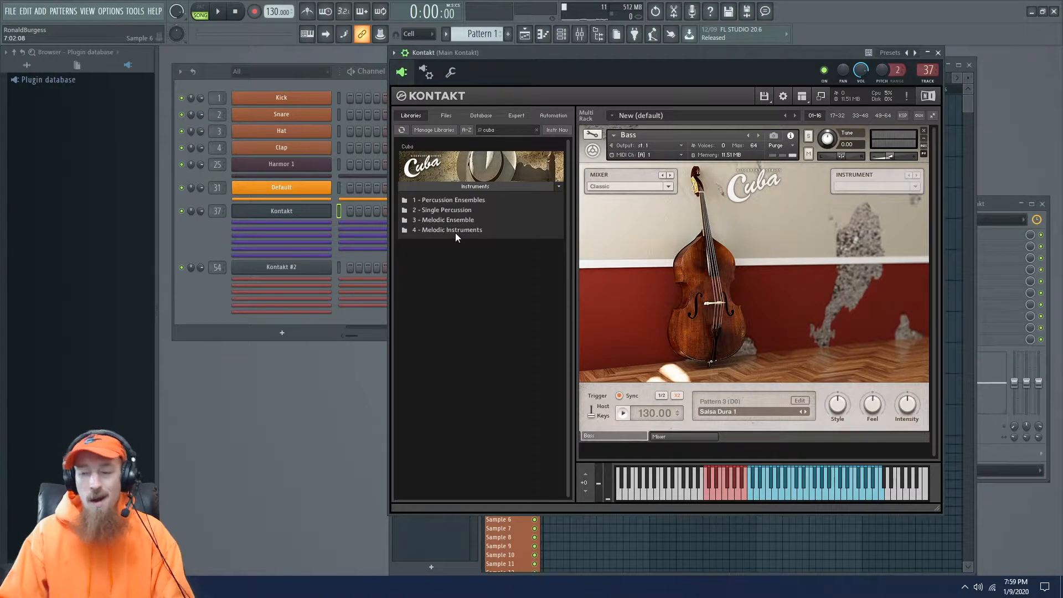
double_click(454, 201)
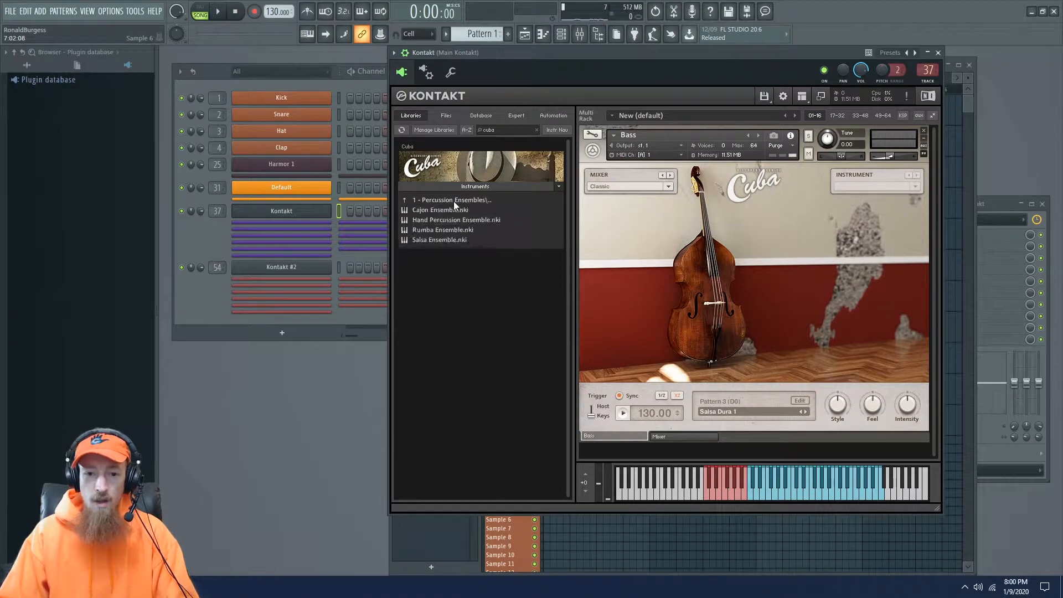
double_click(428, 212)
left_click(534, 330)
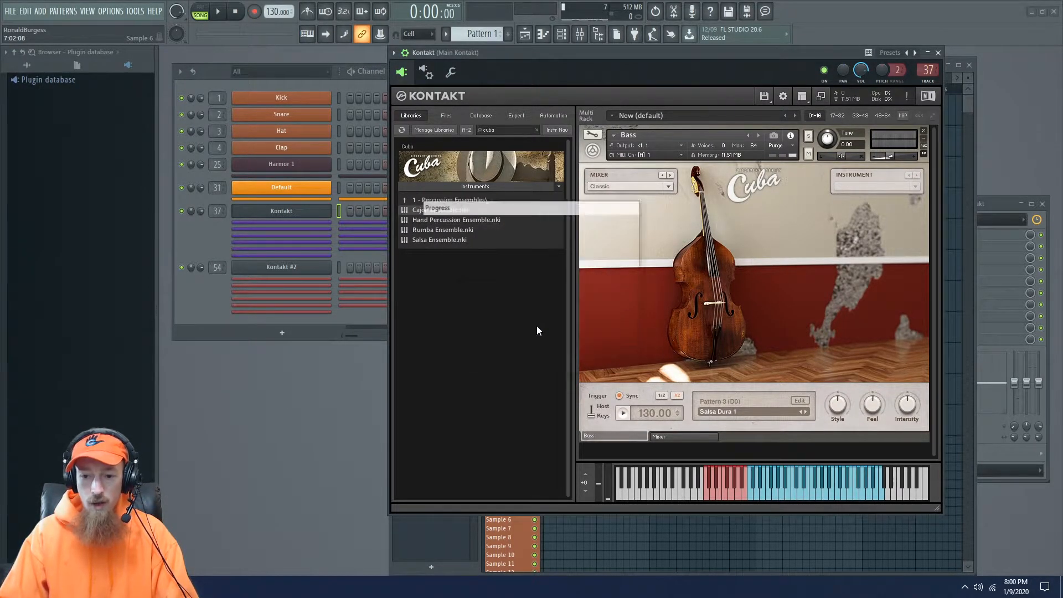
Step: Shift the on-screen keyboard to +2 octaves and audition the Cajon Ensemble's pattern keys and each coloured cajon key range
left_click(585, 474)
left_click(584, 474)
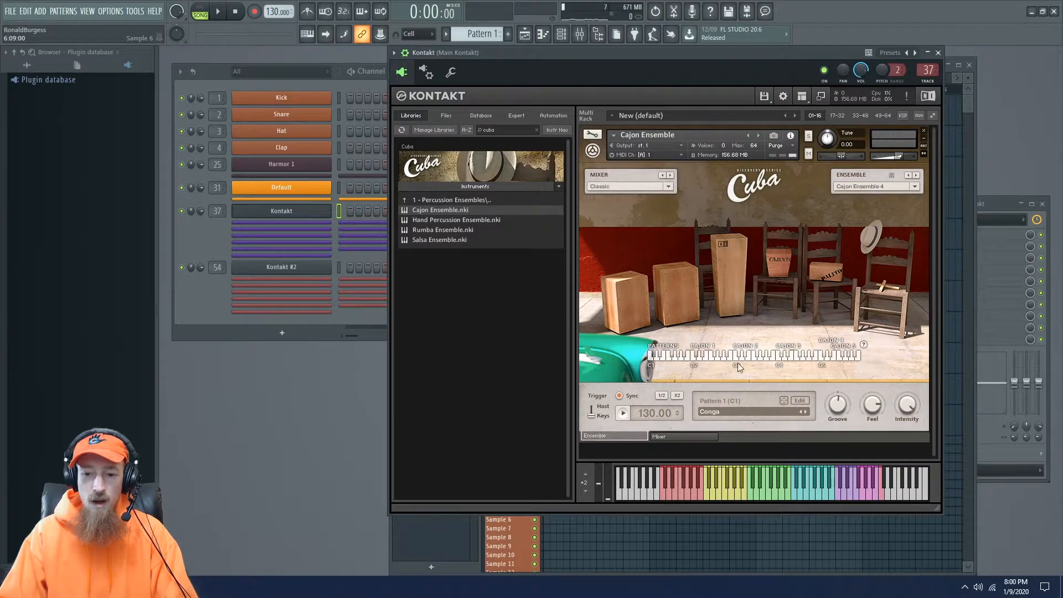
left_click(676, 488)
left_click(695, 497)
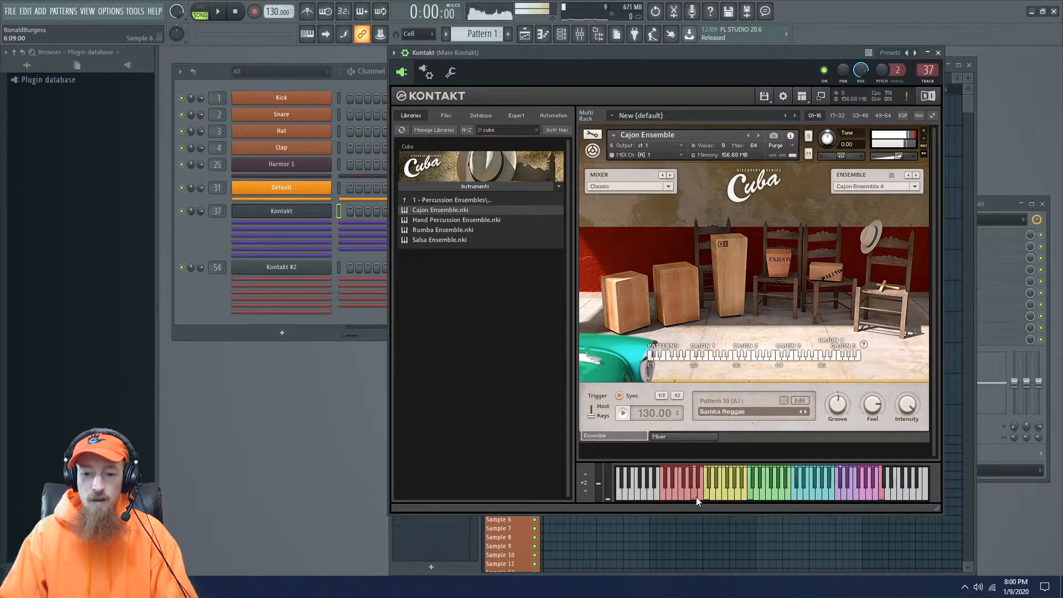
left_click(718, 495)
left_click(756, 492)
left_click(775, 486)
left_click(816, 490)
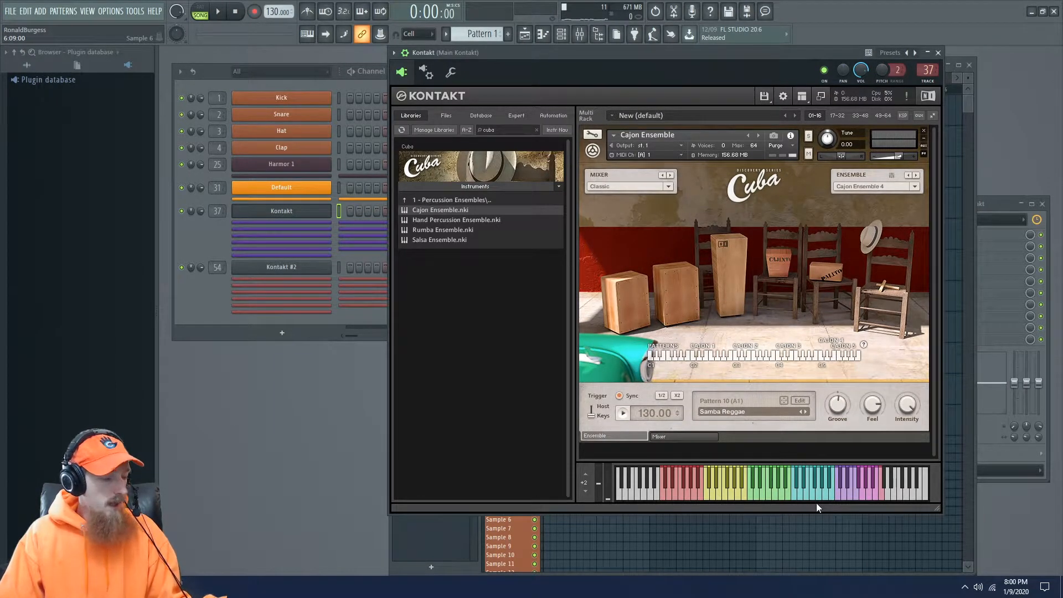
left_click(854, 496)
left_click(865, 494)
left_click(873, 493)
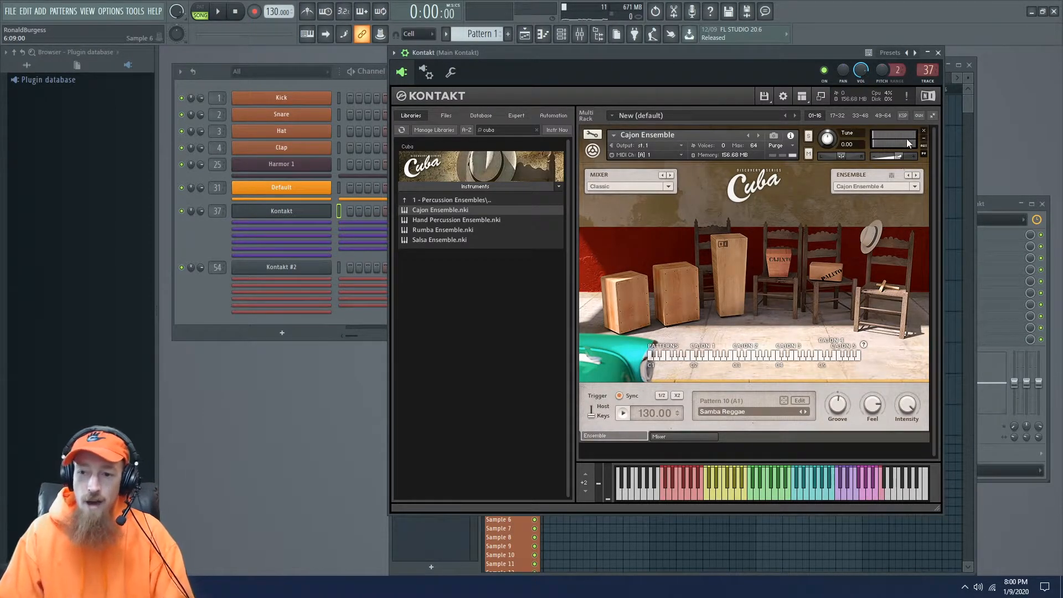
Step: Remove the Cajon Ensemble from the rack and clear the library search to list all libraries
left_click(922, 131)
left_click(489, 186)
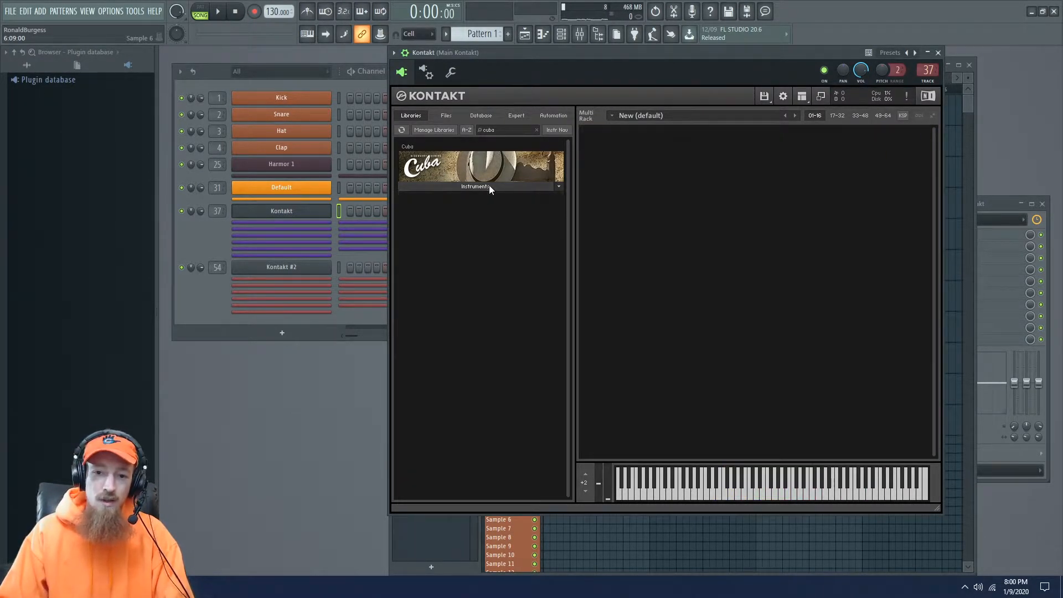
key("BackSpace")
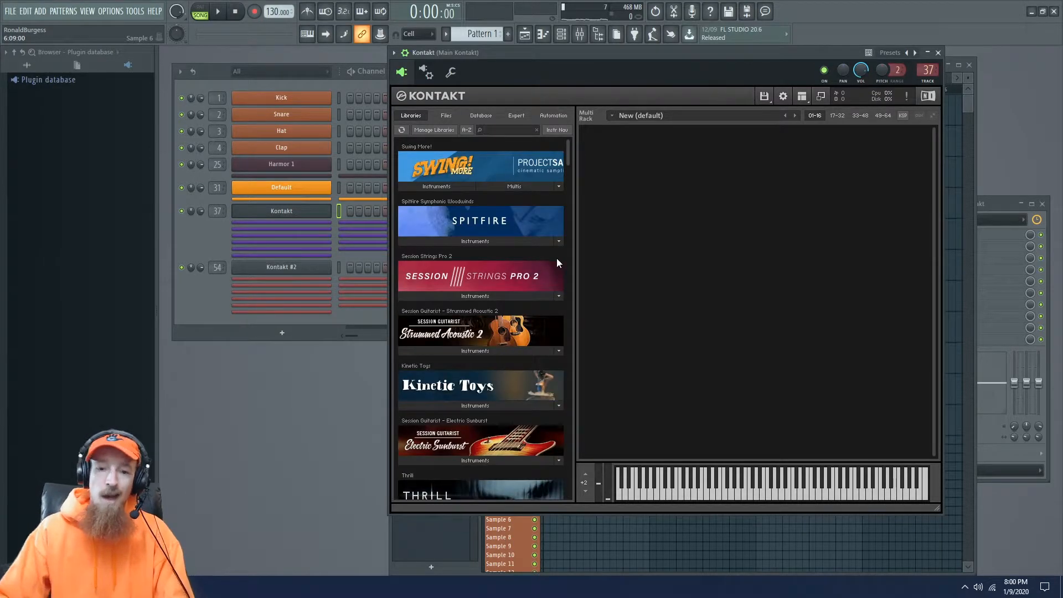
Step: Load j - Clarinets a2.nki from Spitfire Symphonic Woodwinds, choose the Staccato articulation and collapse the library's instrument list
left_click_drag(570, 152, 570, 155)
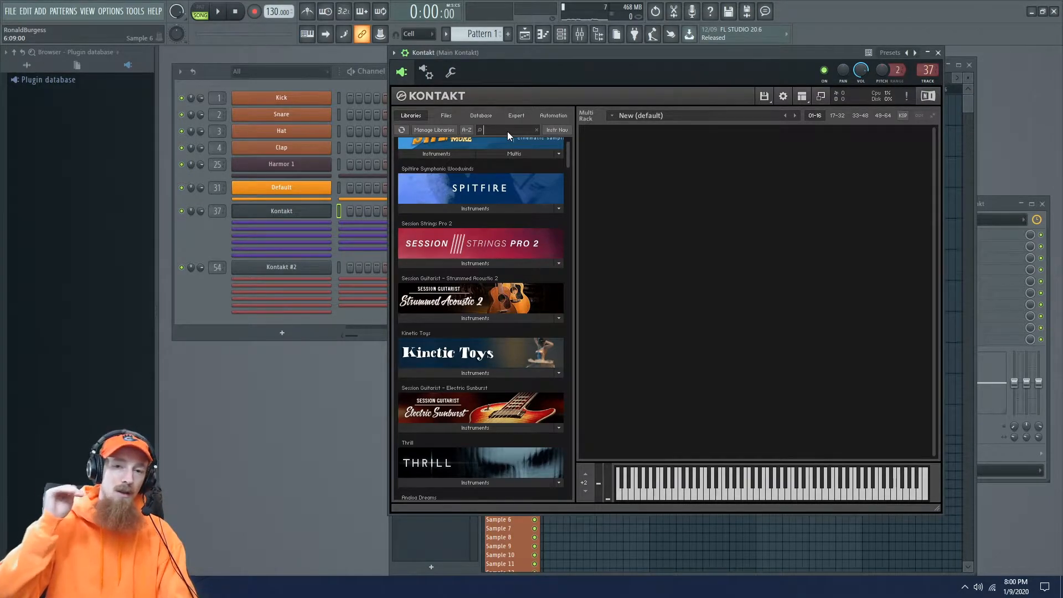
left_click(494, 209)
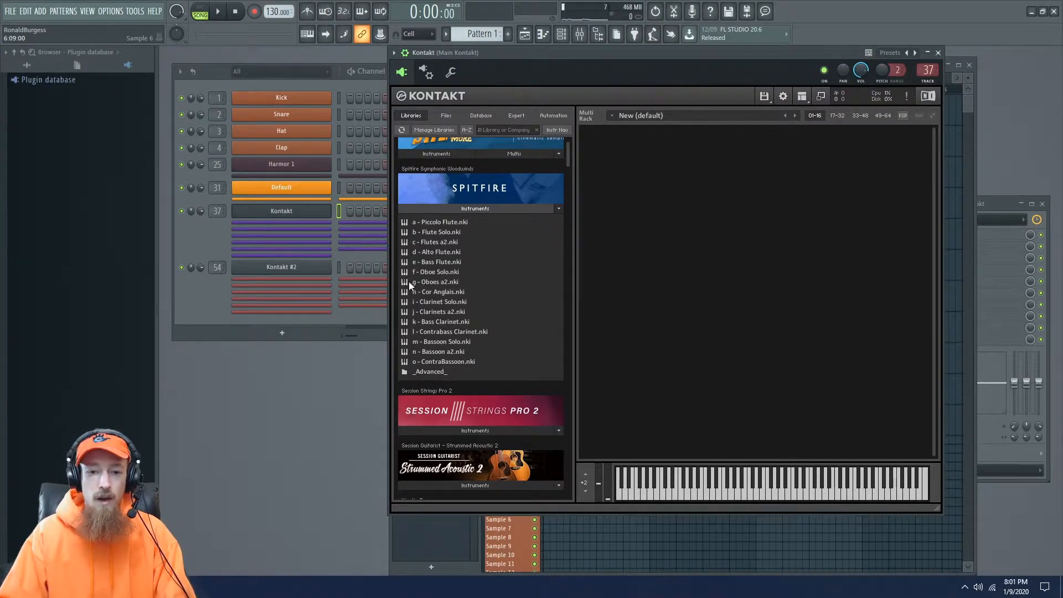
left_click(436, 263)
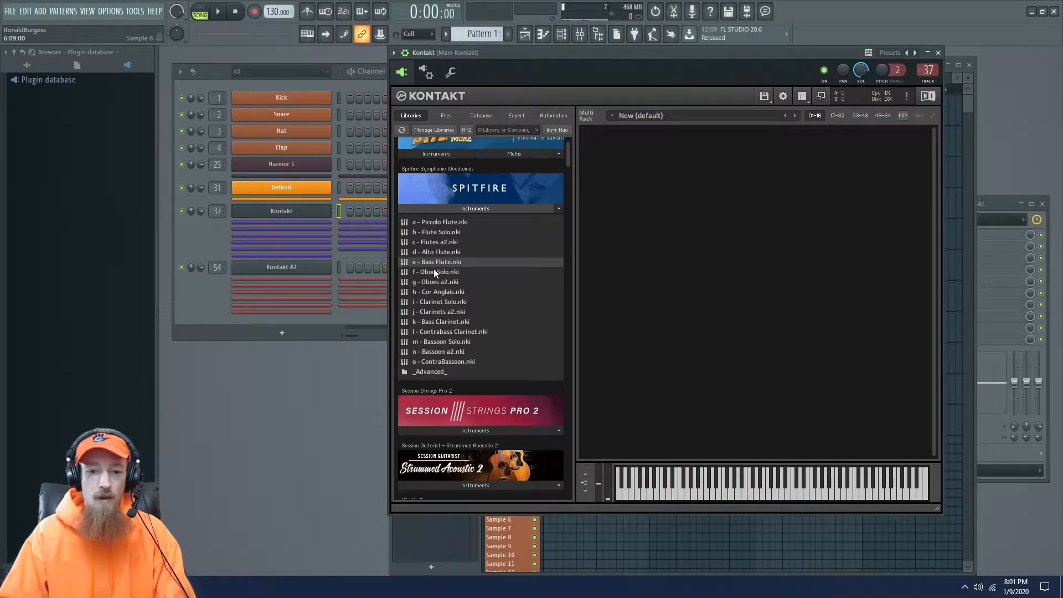
double_click(433, 311)
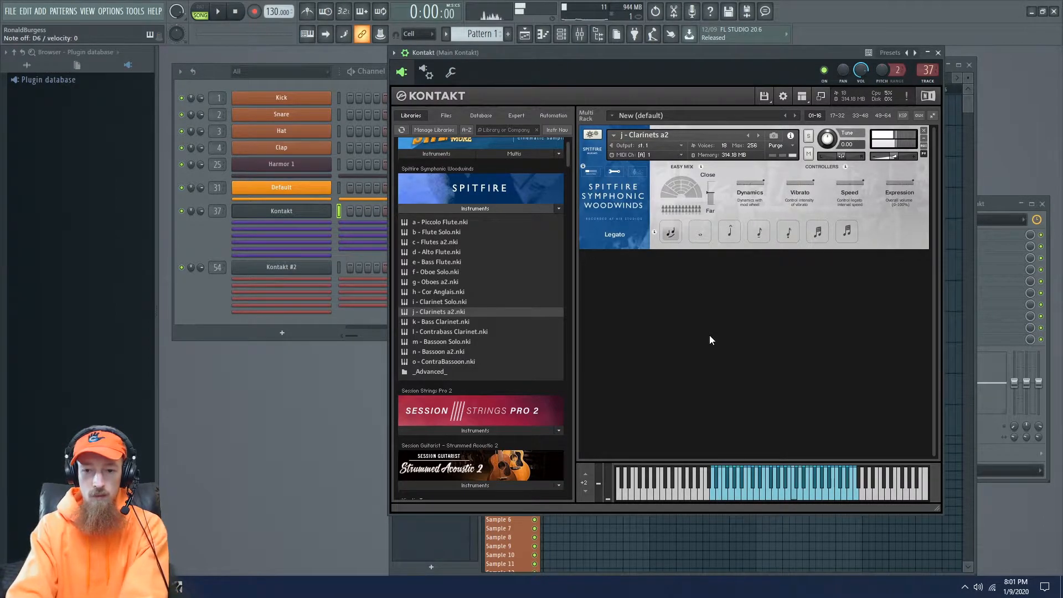
left_click(789, 232)
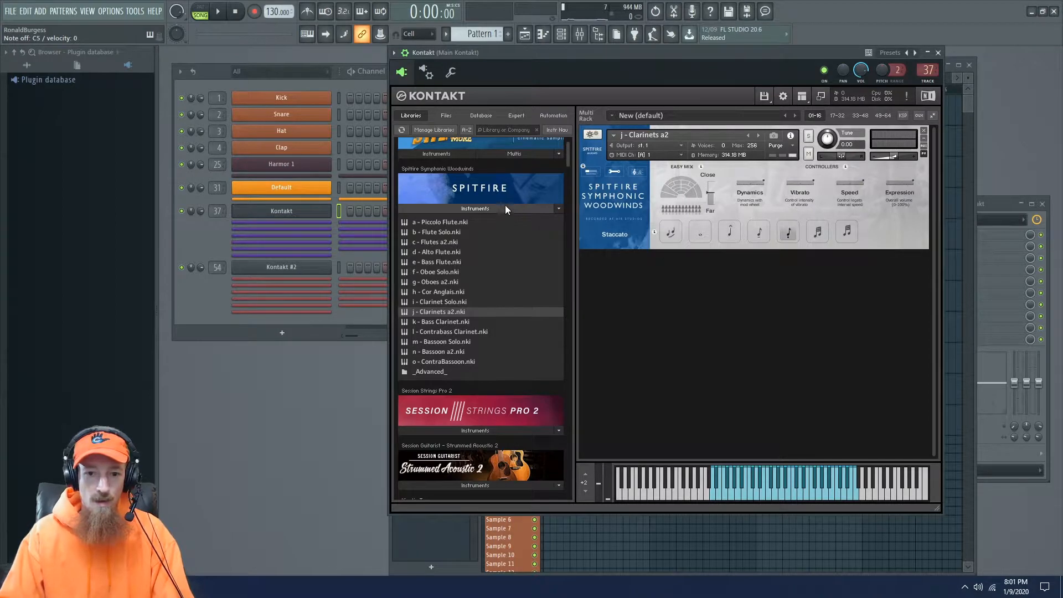
left_click(519, 209)
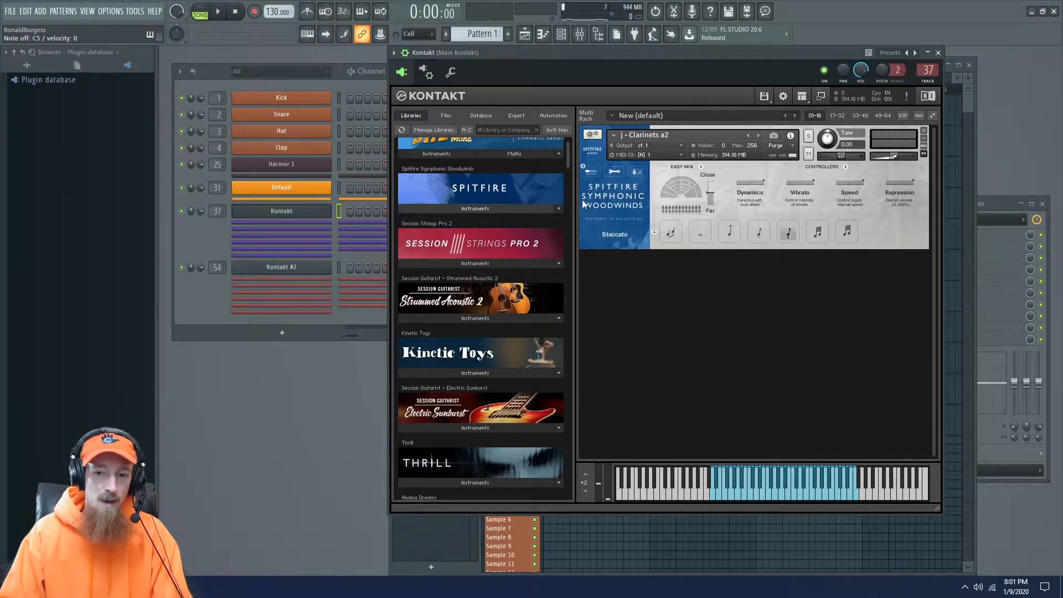
Step: Open the advanced controls of Clarinets a2 and vary the mic mix, ending with the C, T and A mics enabled and raised
left_click(614, 172)
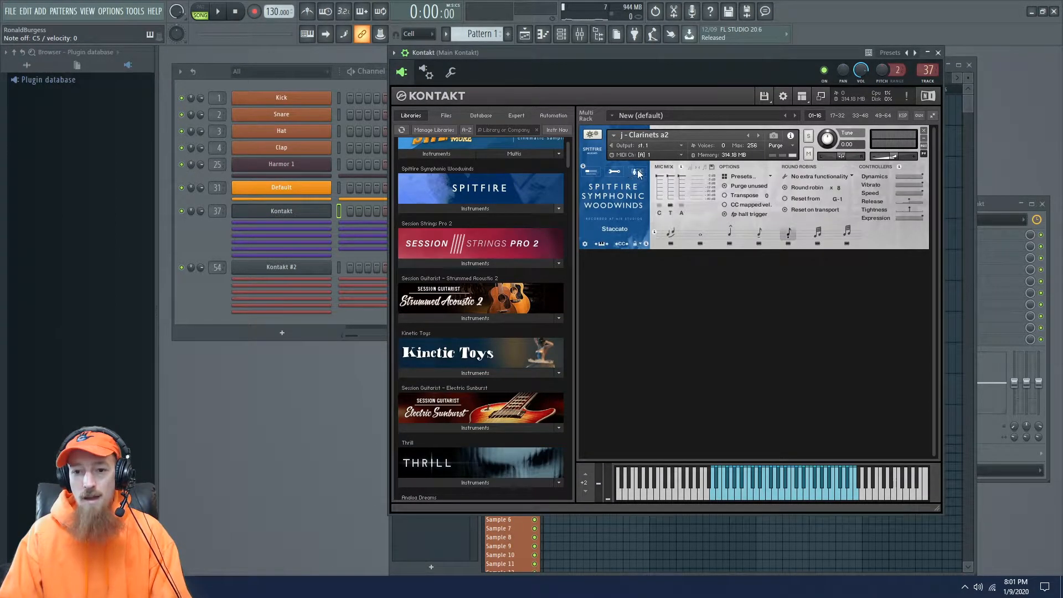
left_click(658, 204)
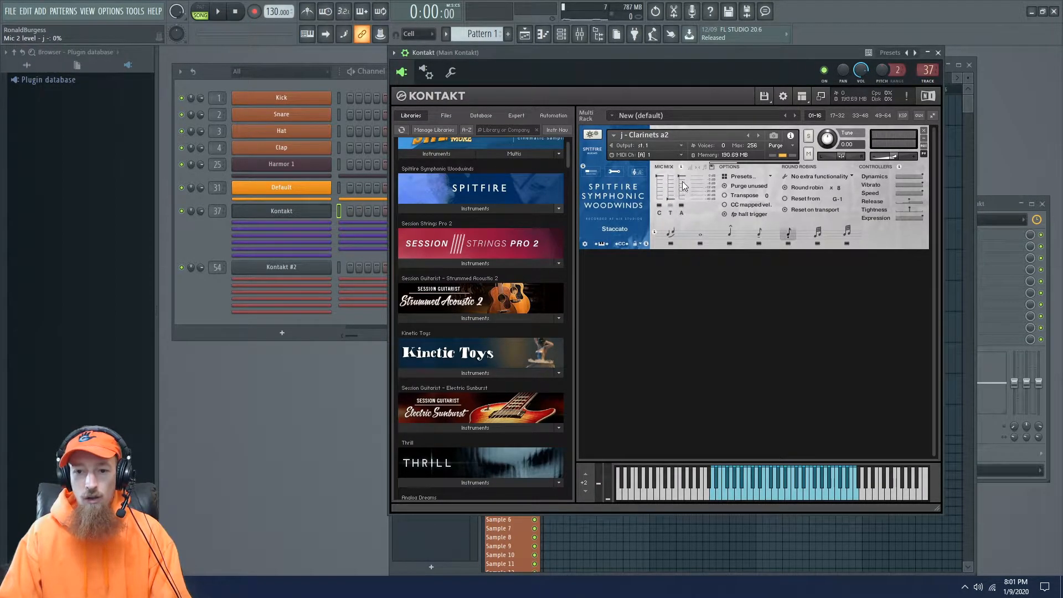
left_click_drag(681, 177, 686, 260)
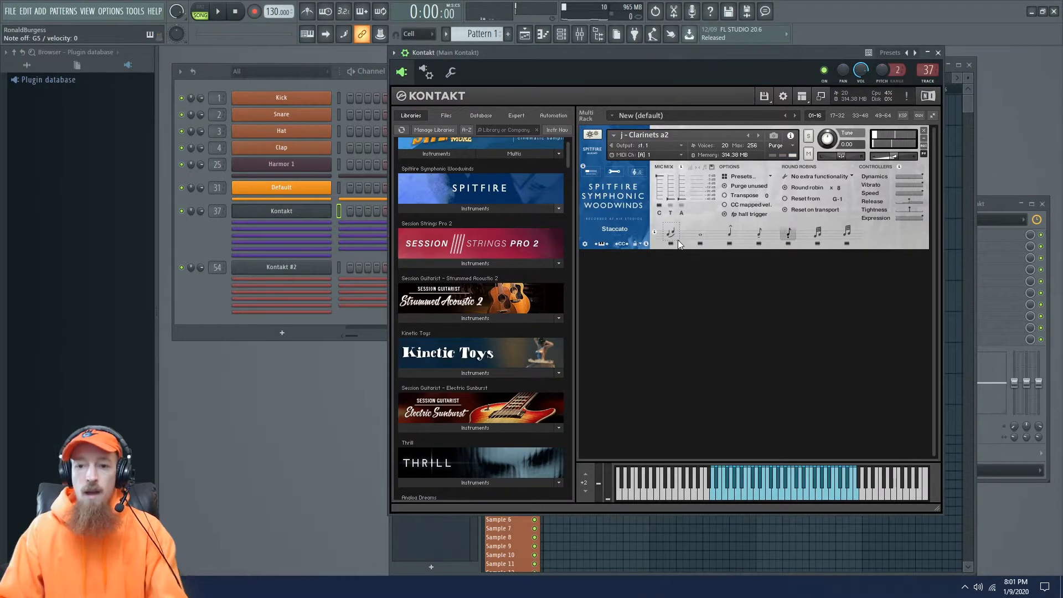
left_click_drag(682, 199, 682, 178)
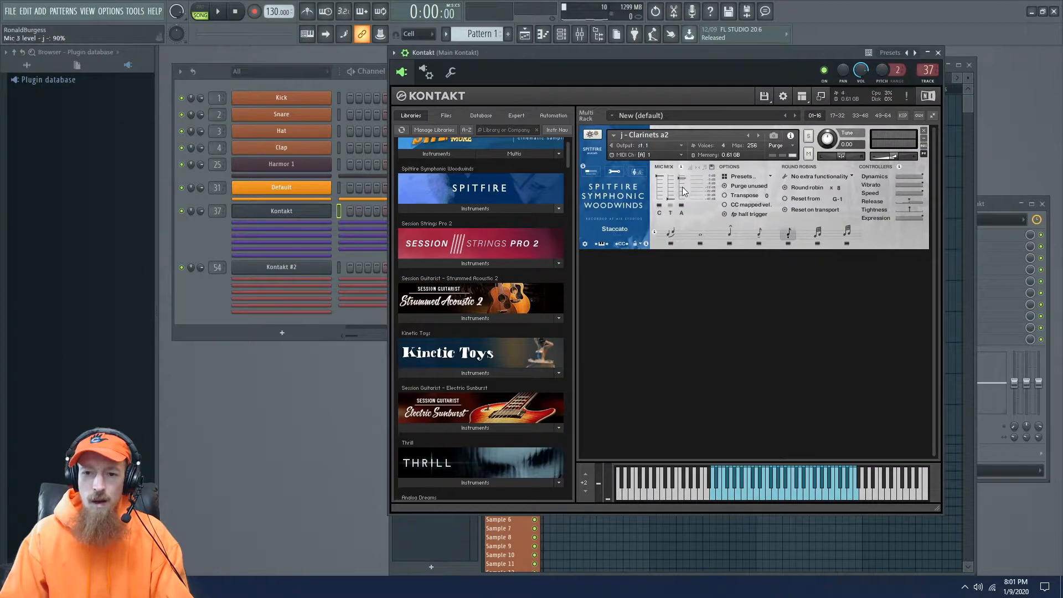
left_click(672, 214)
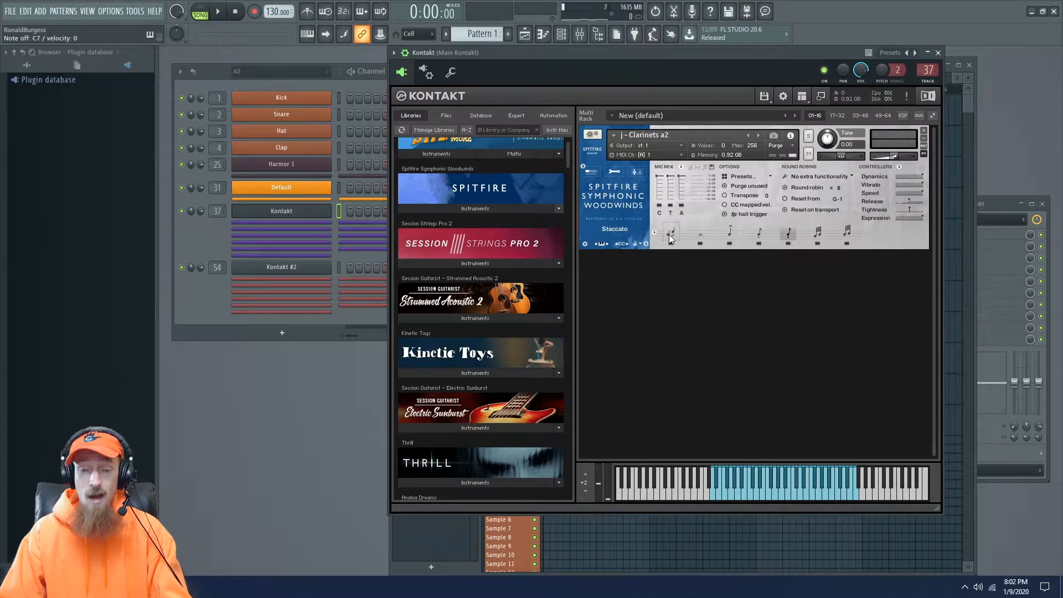
Step: Remove Clarinets a2 from the rack and nudge the Kontakt window slightly
left_click(925, 132)
left_click(547, 334)
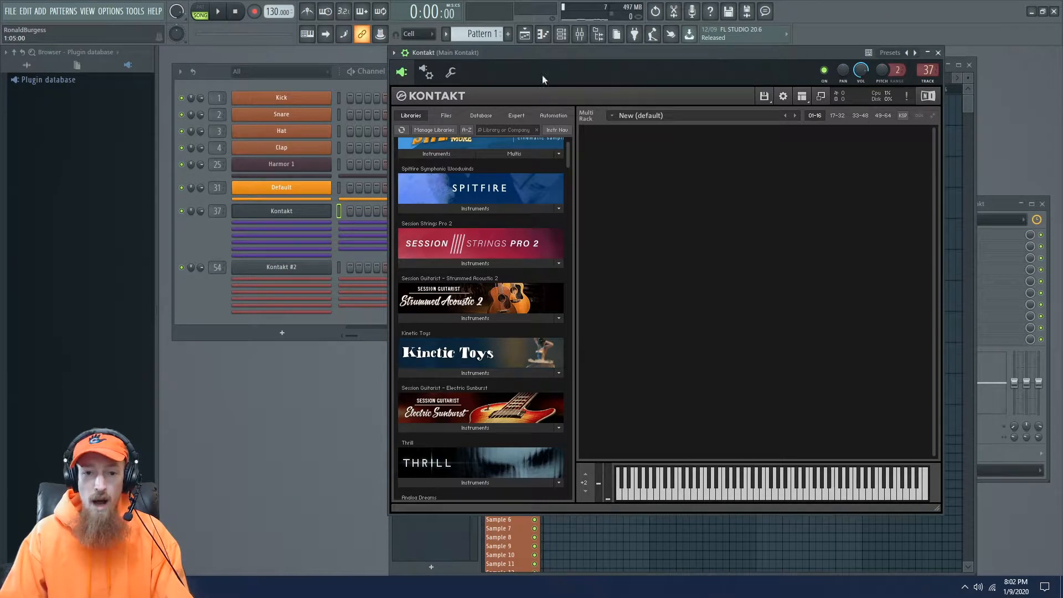
left_click_drag(553, 65, 548, 71)
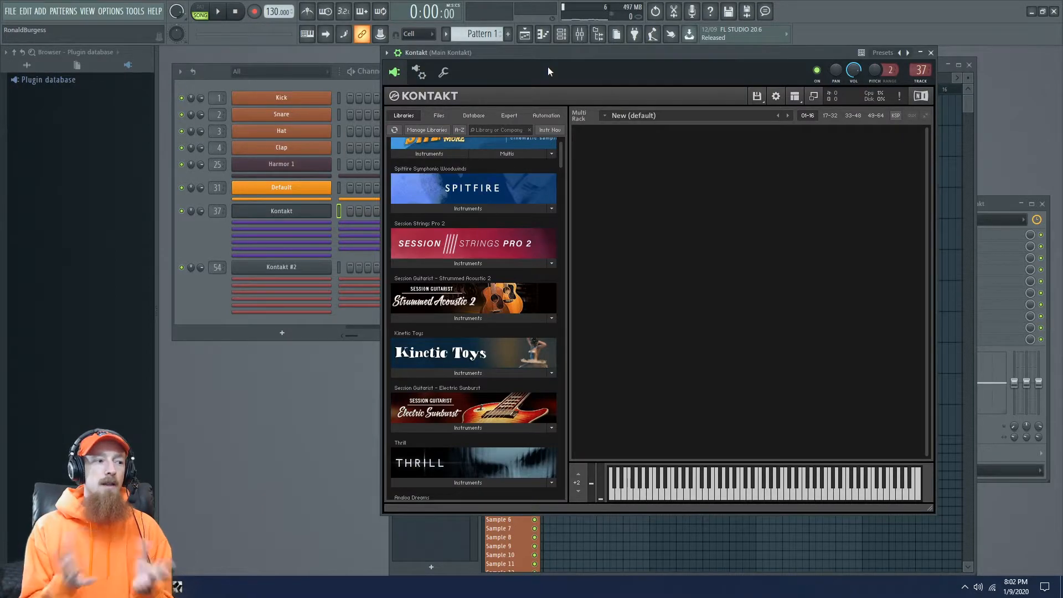
Step: Open the Quick-Load catalog to view its Bells folder, close it, and switch the browser to the file view
right_click(644, 226)
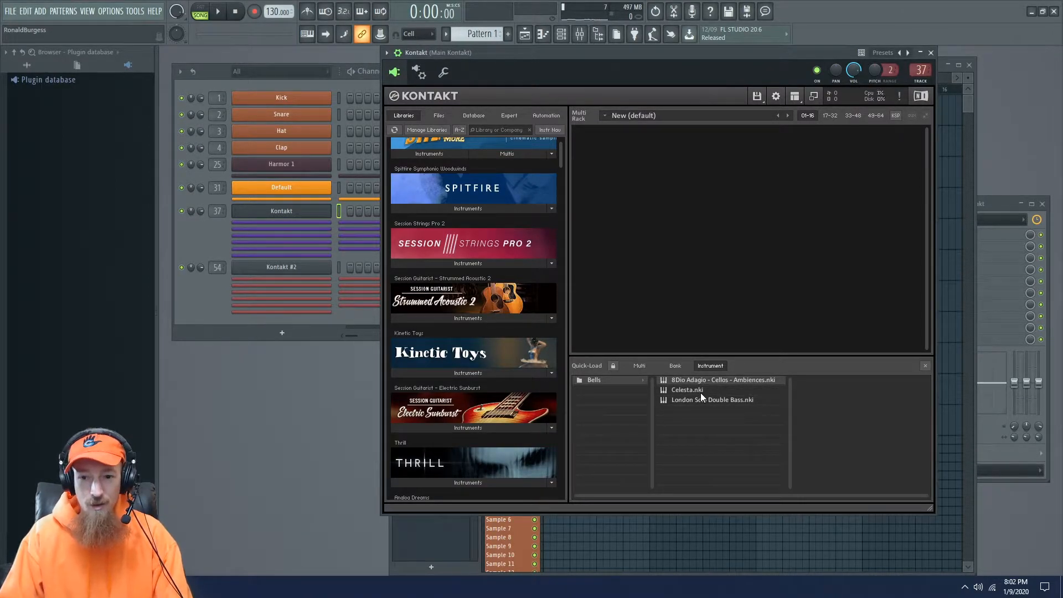
right_click(695, 292)
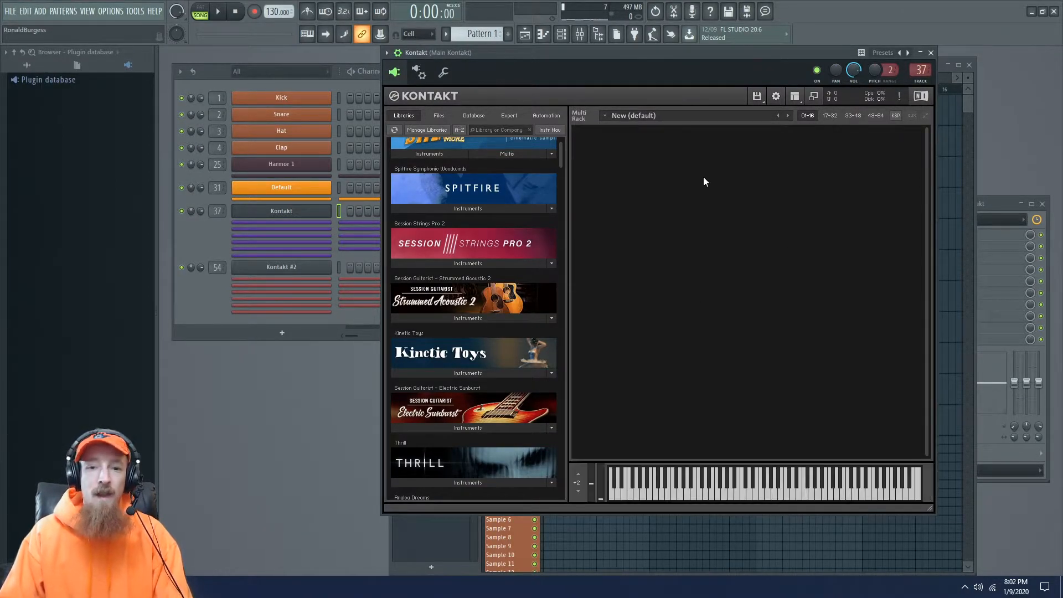
left_click(433, 115)
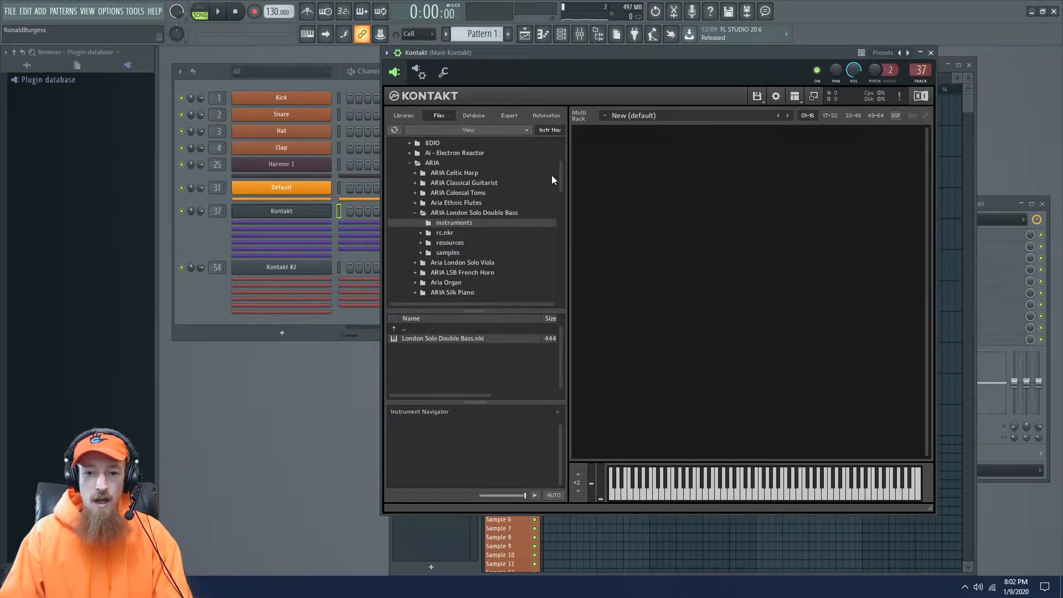
Step: View the file browser's display options and Quick-jump slots, then close the list without changing anything
mouse_move(560, 176)
left_mouse_down()
mouse_move(563, 216)
mouse_move(560, 190)
left_mouse_up()
scroll(557, 162, "up", 5)
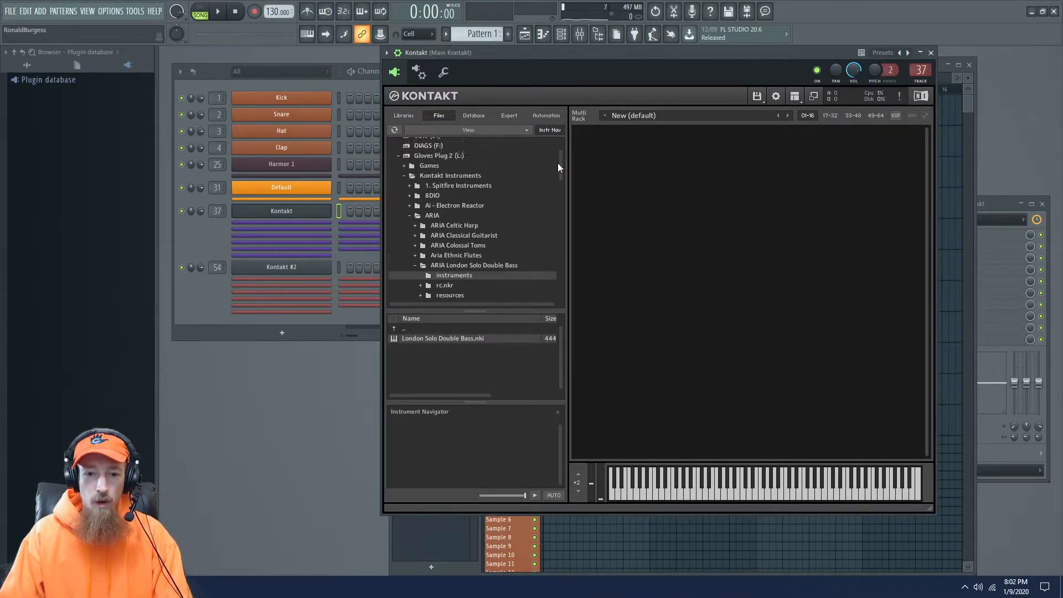
left_click(509, 130)
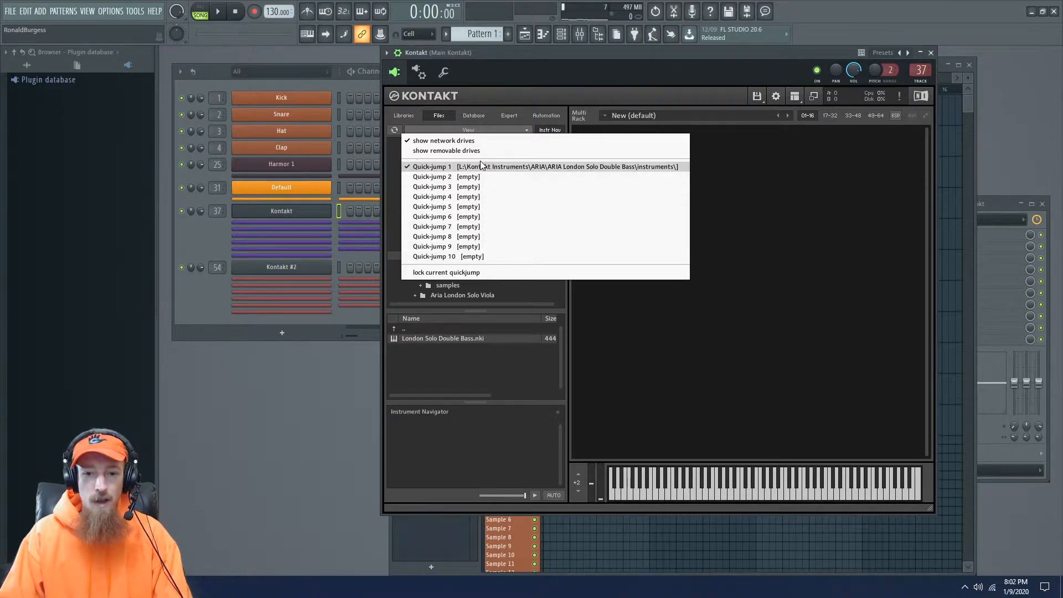
left_click(548, 304)
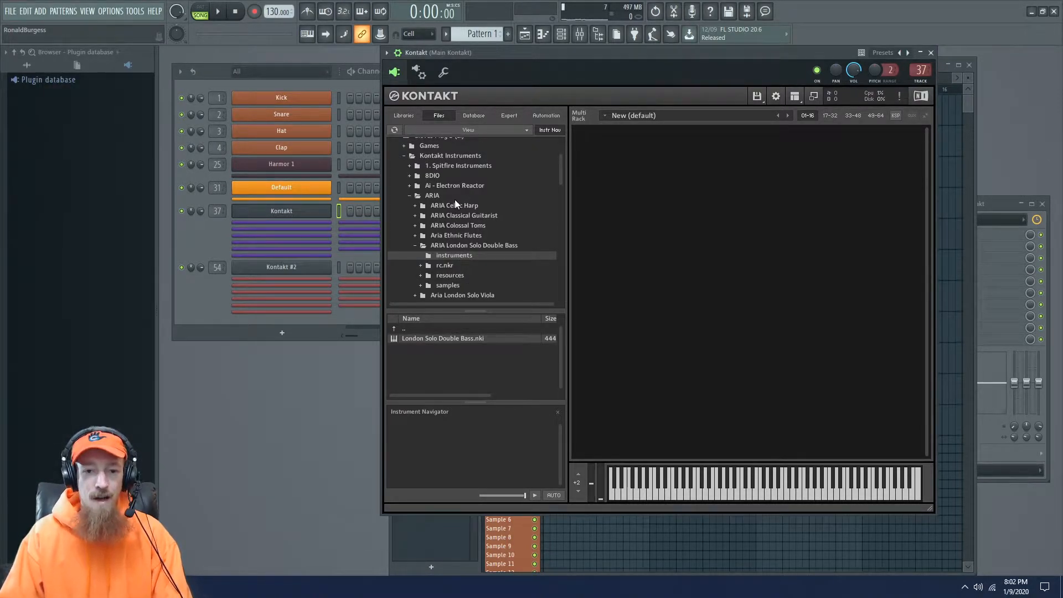
mouse_move(561, 173)
left_mouse_down()
mouse_move(562, 189)
mouse_move(557, 177)
left_mouse_up()
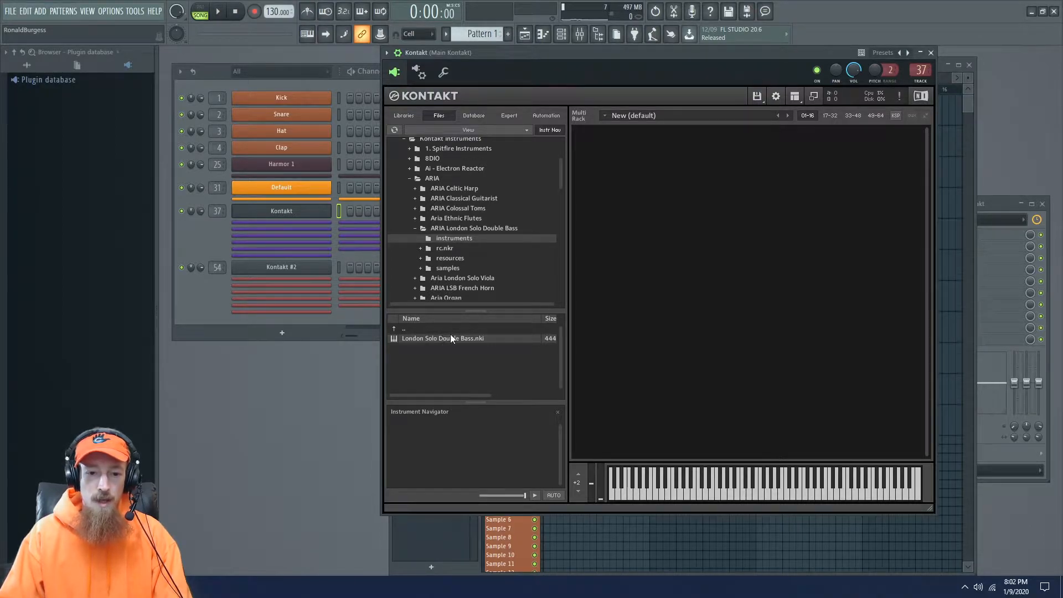
Step: Collapse the ARIA London Solo Double Bass folder and load Silk Piano.nki from the ARIA Silk Piano folder
left_click(414, 227)
scroll(407, 240, "down", 1)
left_click(435, 250)
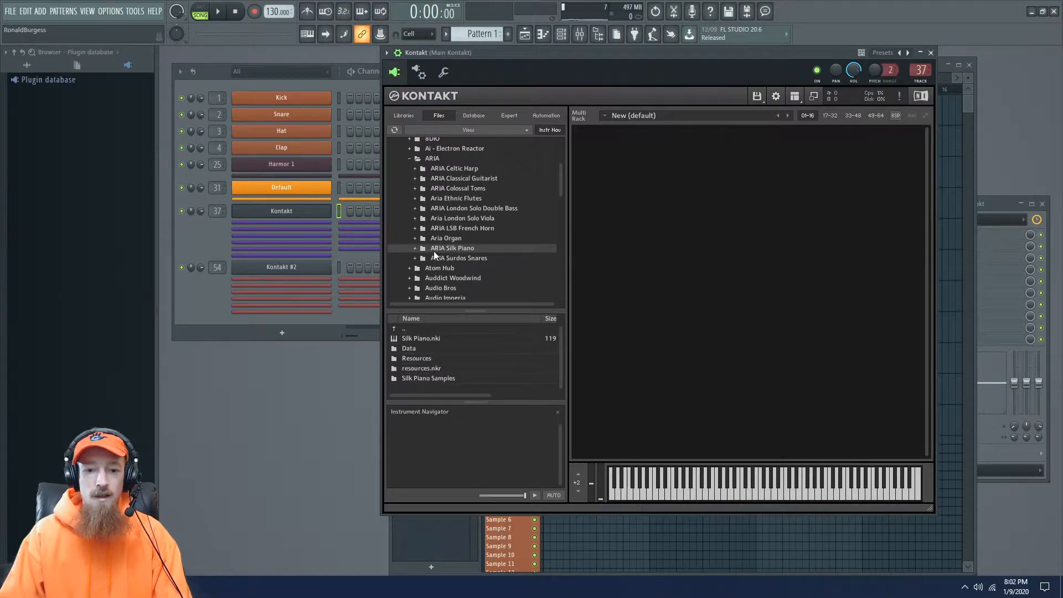
double_click(428, 349)
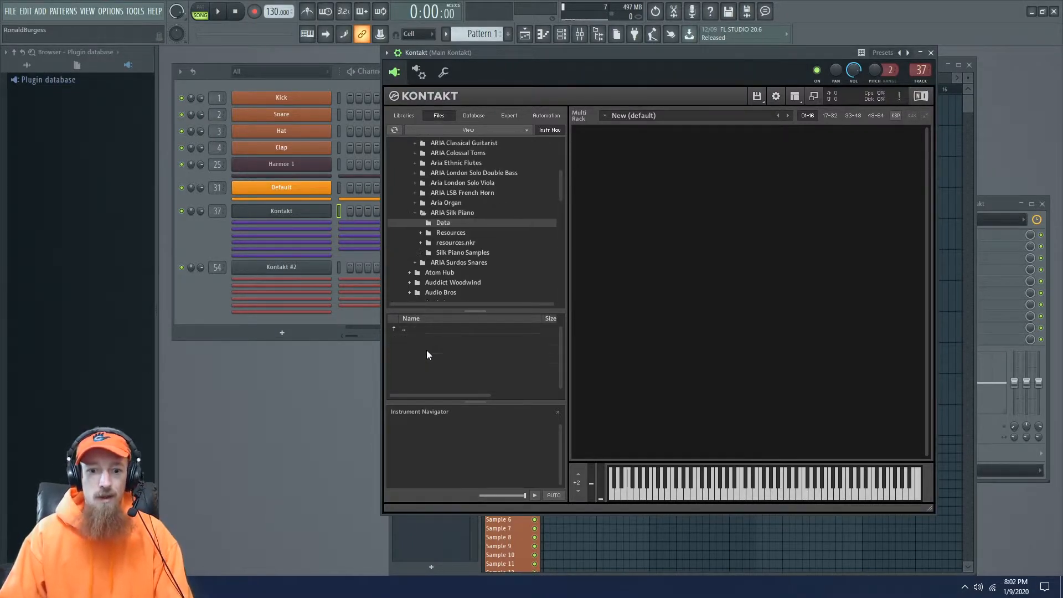
left_click(442, 231)
left_click(450, 224)
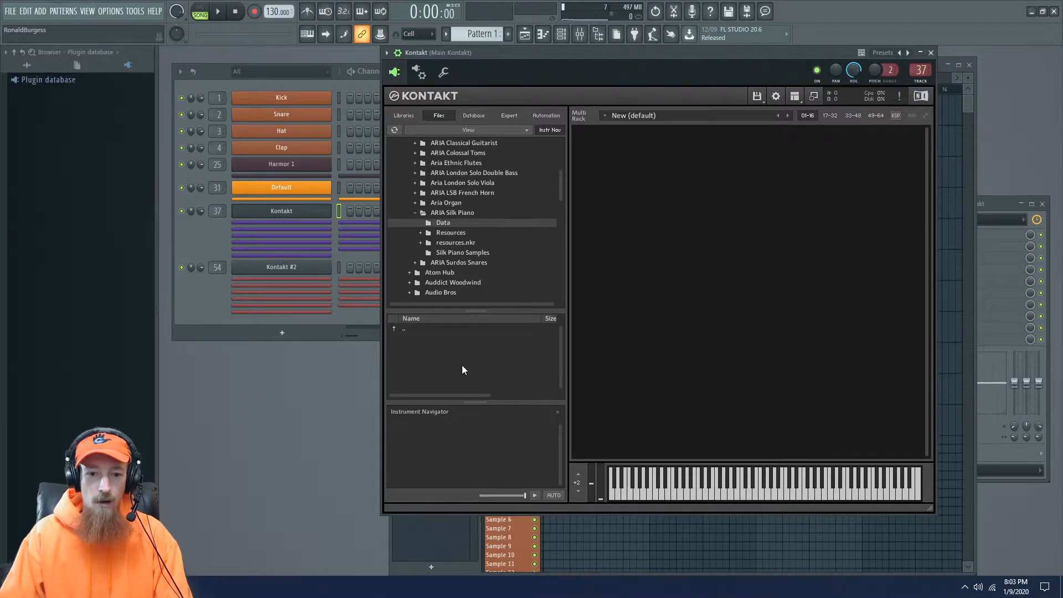
left_click(454, 213)
left_click(418, 338)
double_click(420, 337)
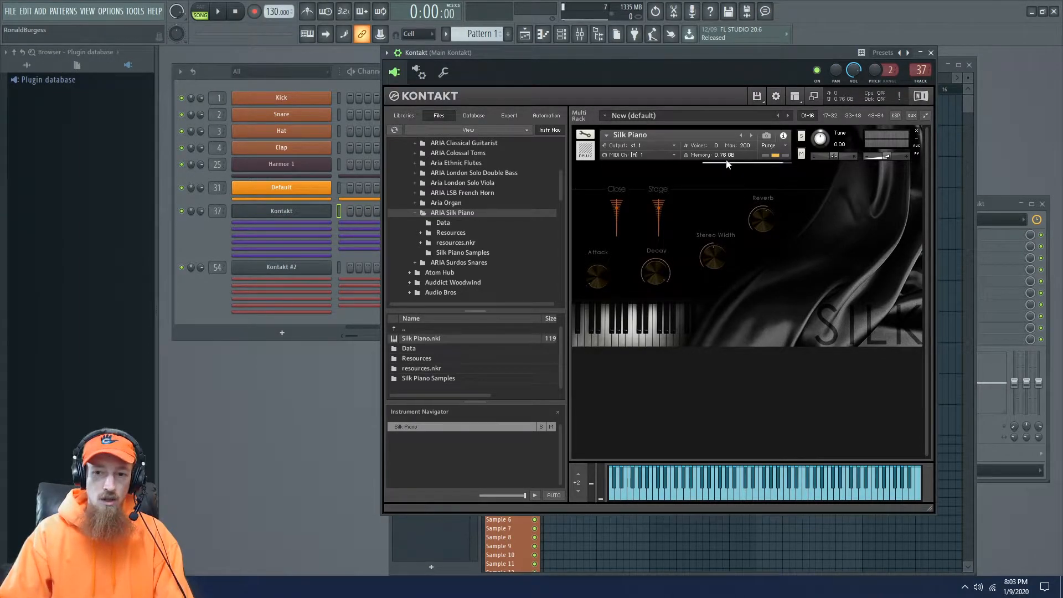
Step: Inspect Silk Piano's instrument editor, including the wave editor and the available Source playback modes, and return to the normal view
left_click(584, 135)
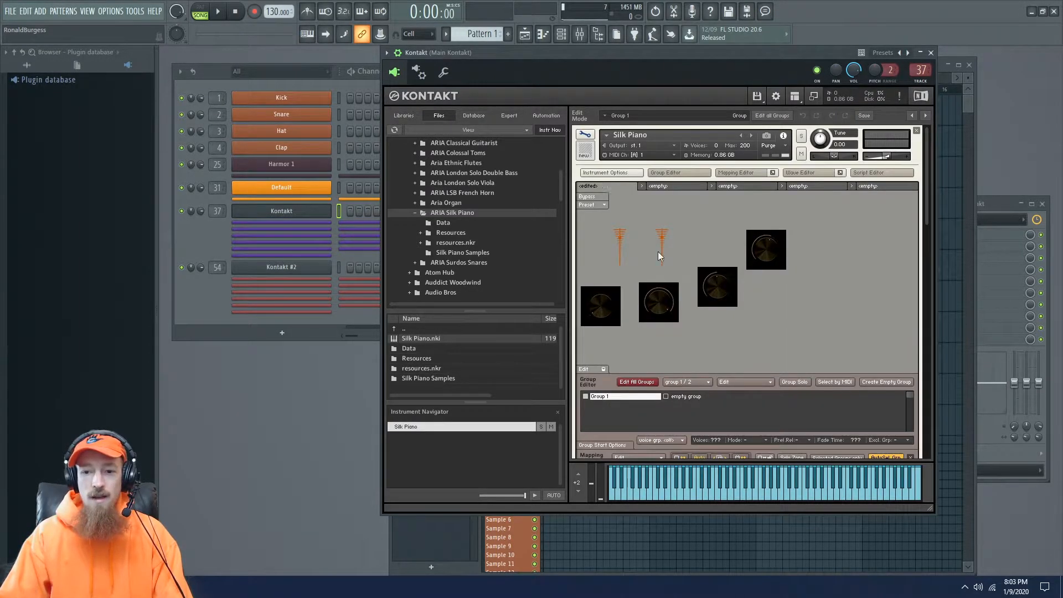
left_click_drag(923, 197, 933, 345)
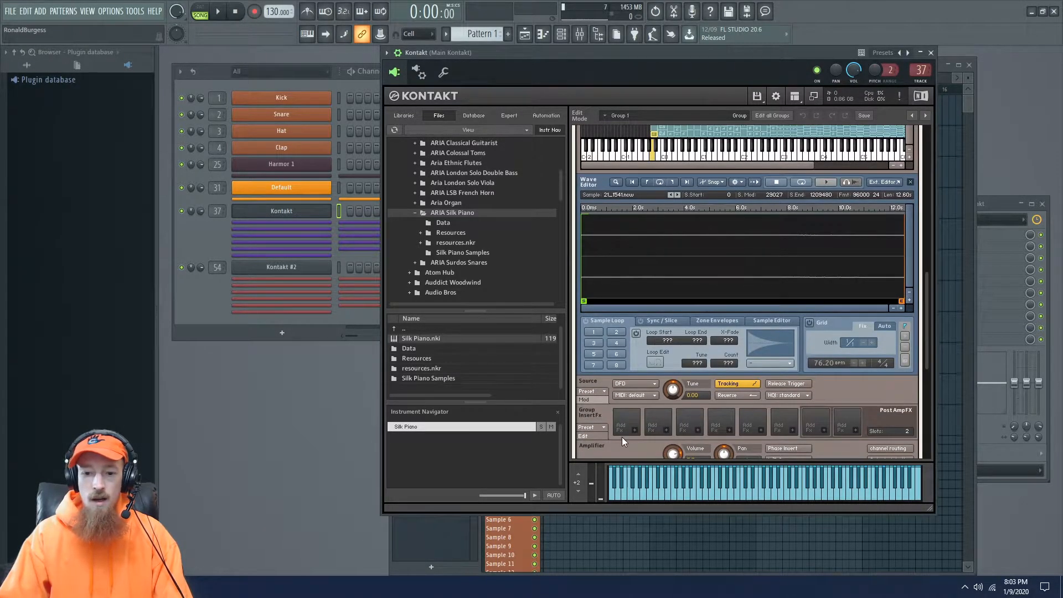
left_click(630, 384)
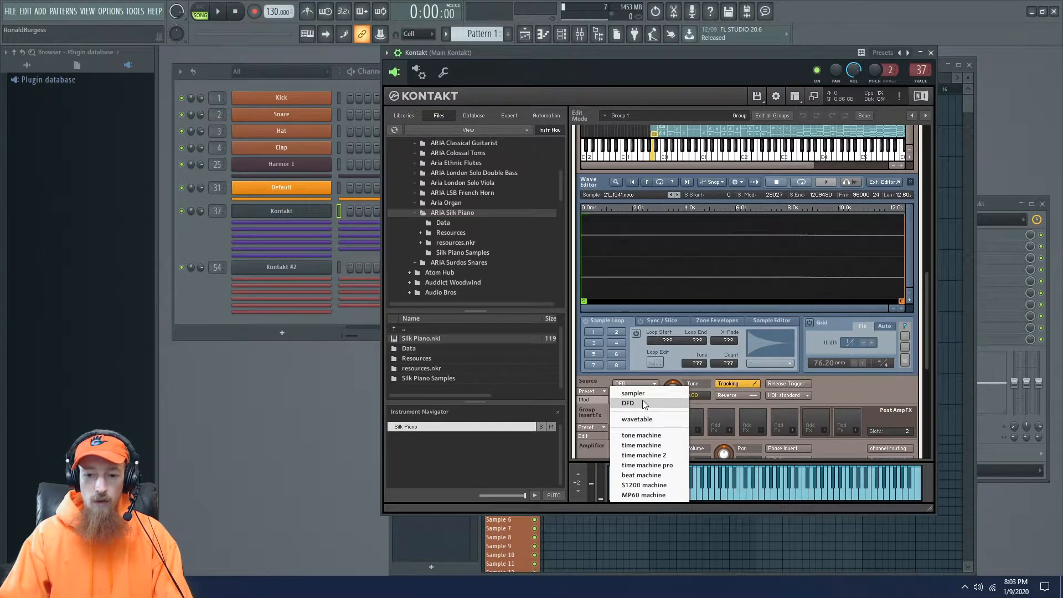
left_click(879, 379)
left_click_drag(924, 321, 928, 153)
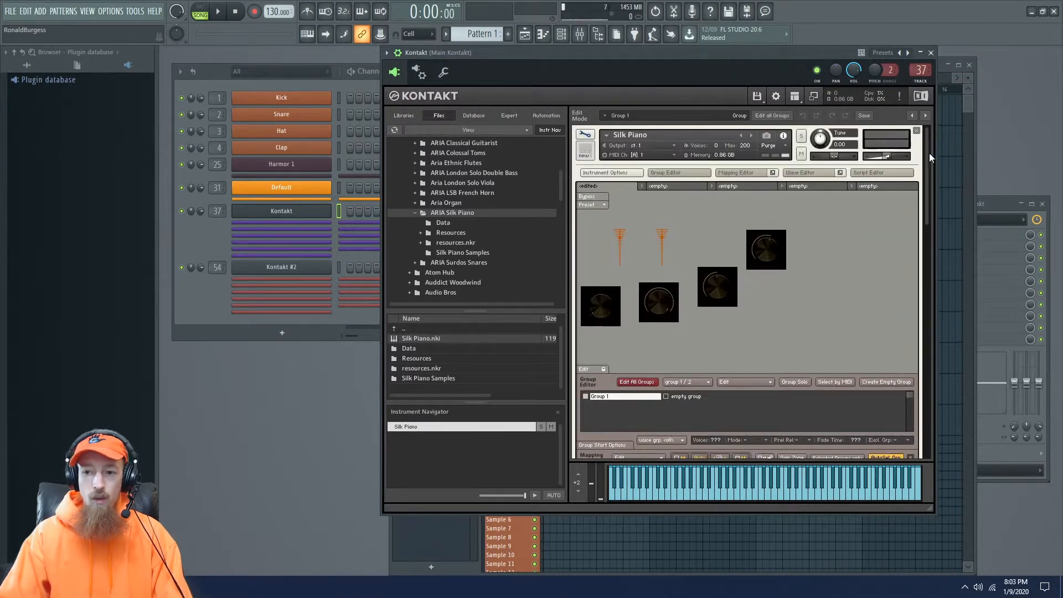
left_click(585, 135)
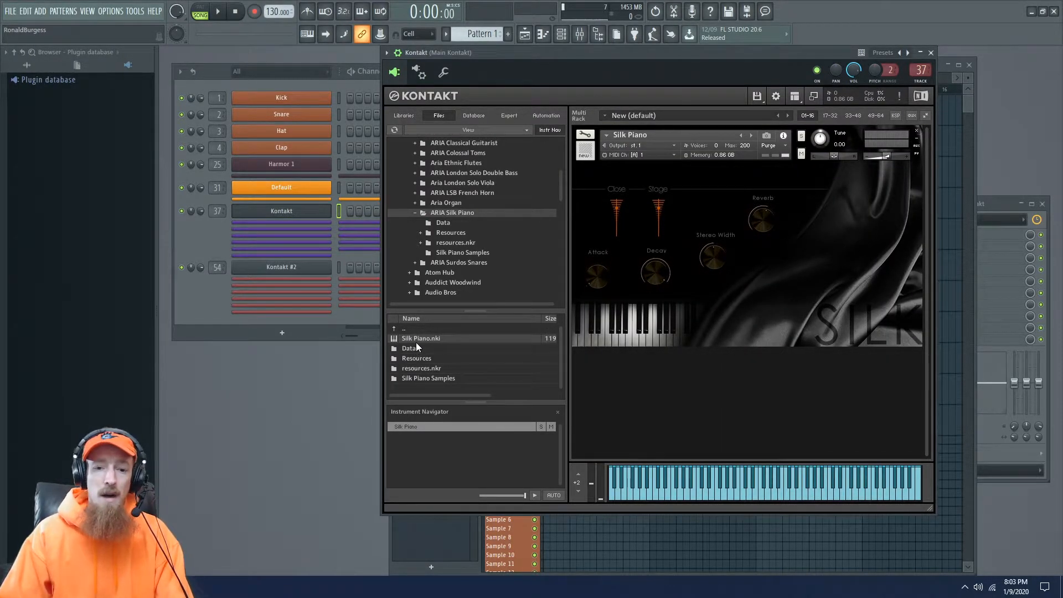
Step: Add a second Silk Piano from the file list to the rack, then remove both instances
left_click_drag(423, 338, 691, 371)
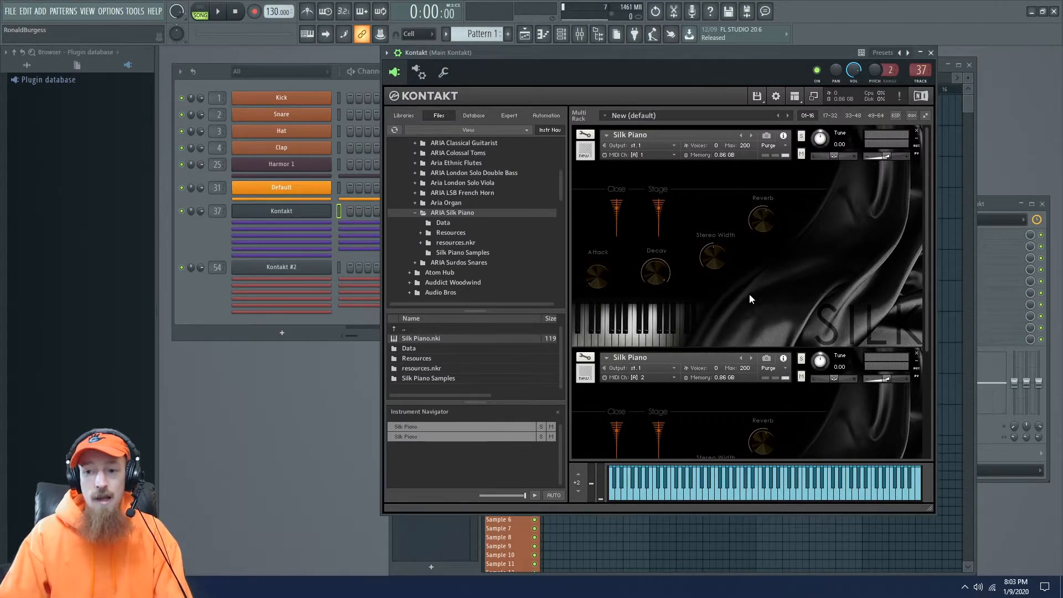
left_click(916, 133)
left_click(916, 133)
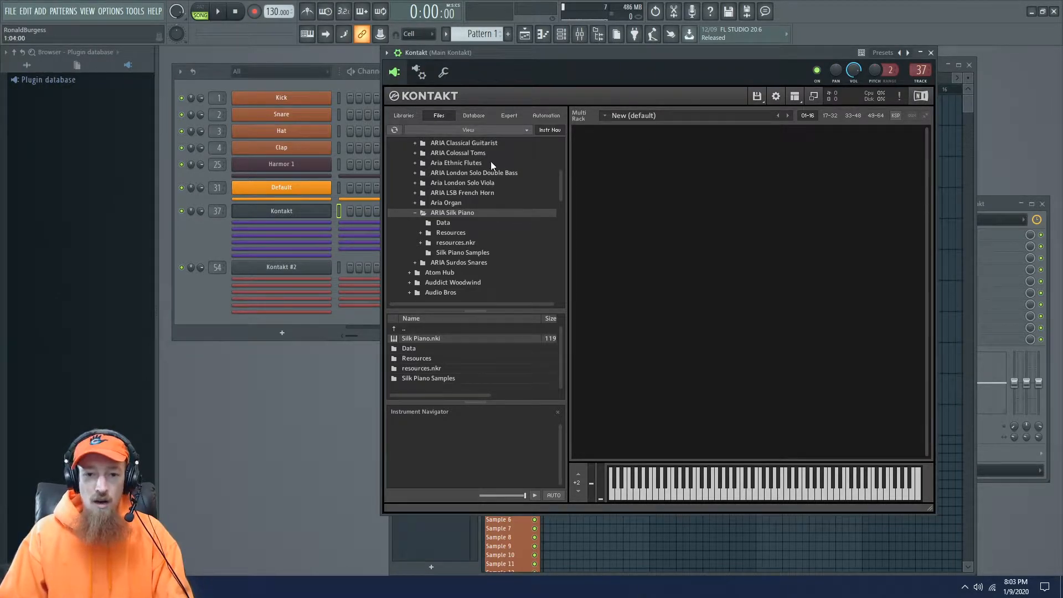
Step: Close and reopen the Kontakt window from its channel, and switch its browser to the library list
mouse_move(561, 194)
left_mouse_down()
mouse_move(560, 162)
mouse_move(561, 181)
left_mouse_up()
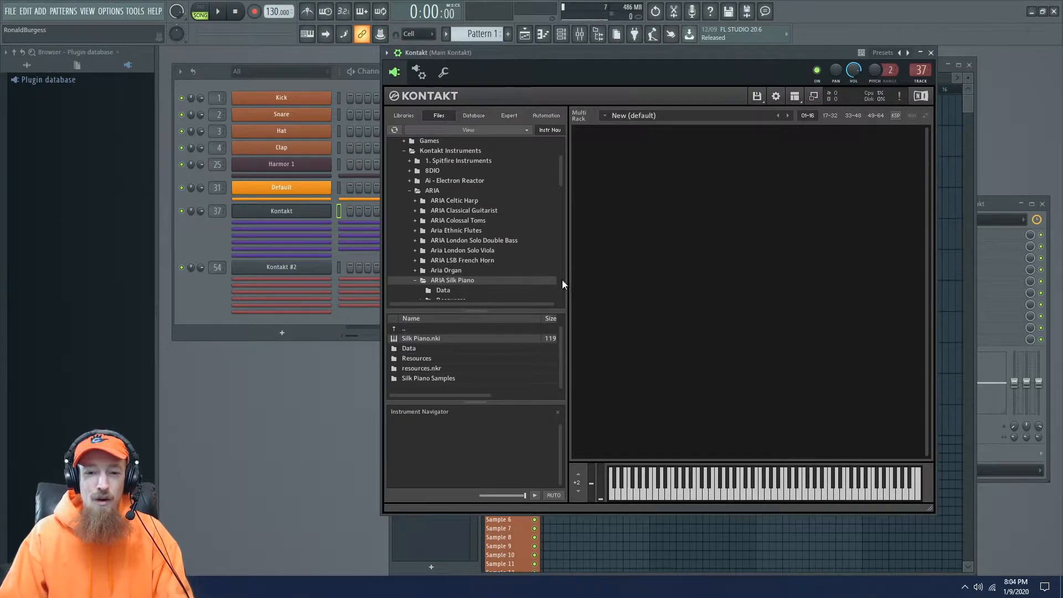
left_click(214, 239)
left_click(289, 220)
left_click(288, 219)
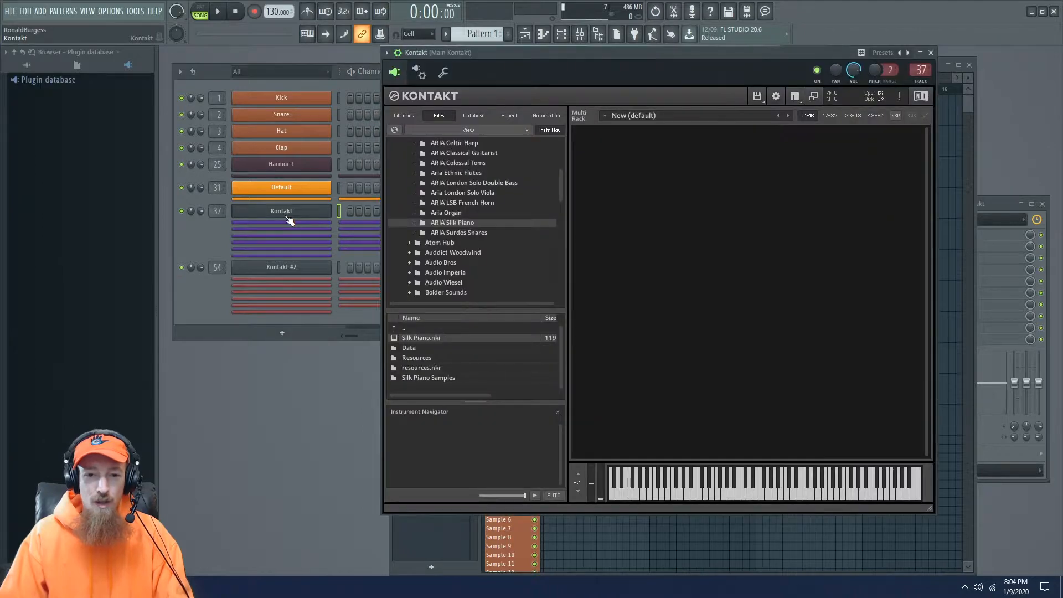
left_click(408, 117)
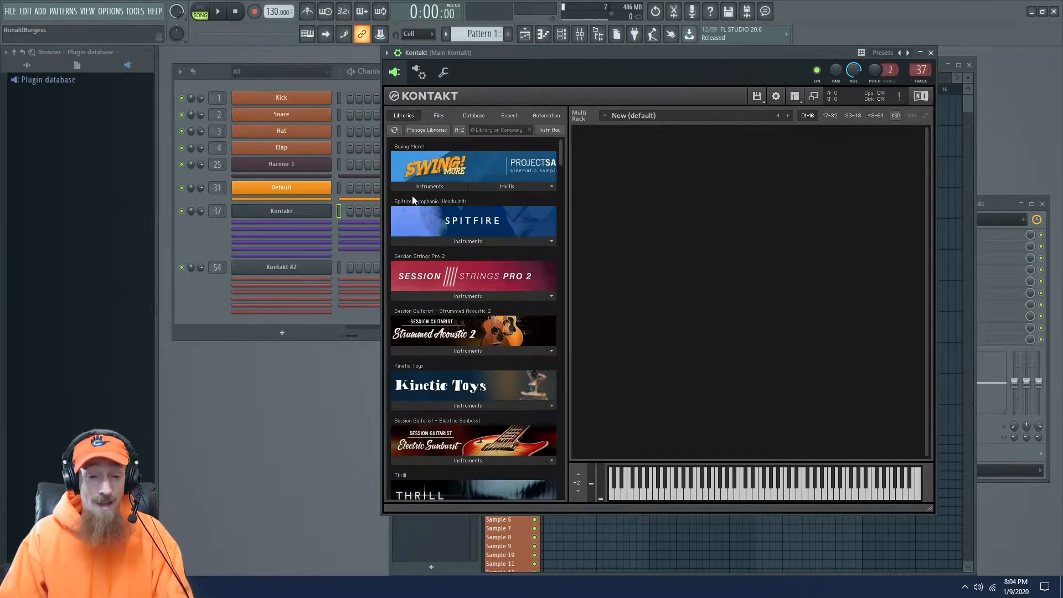
left_click(274, 217)
left_click(276, 216)
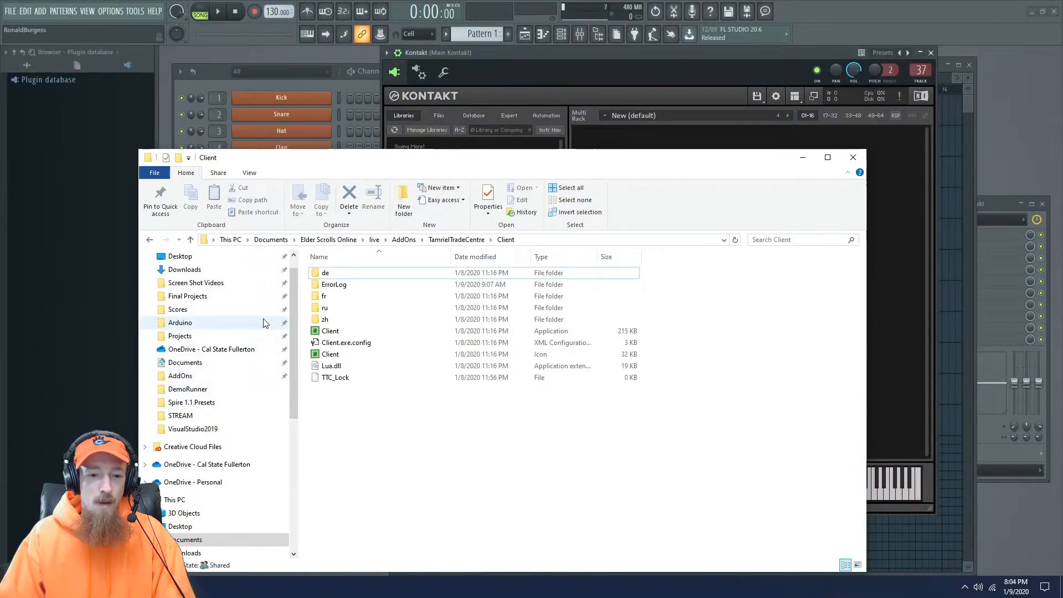
Step: Switch to File Explorer and open the Kontakt Instruments folder on the Gloves Plug 2 (L:) drive
left_click_drag(295, 318, 279, 425)
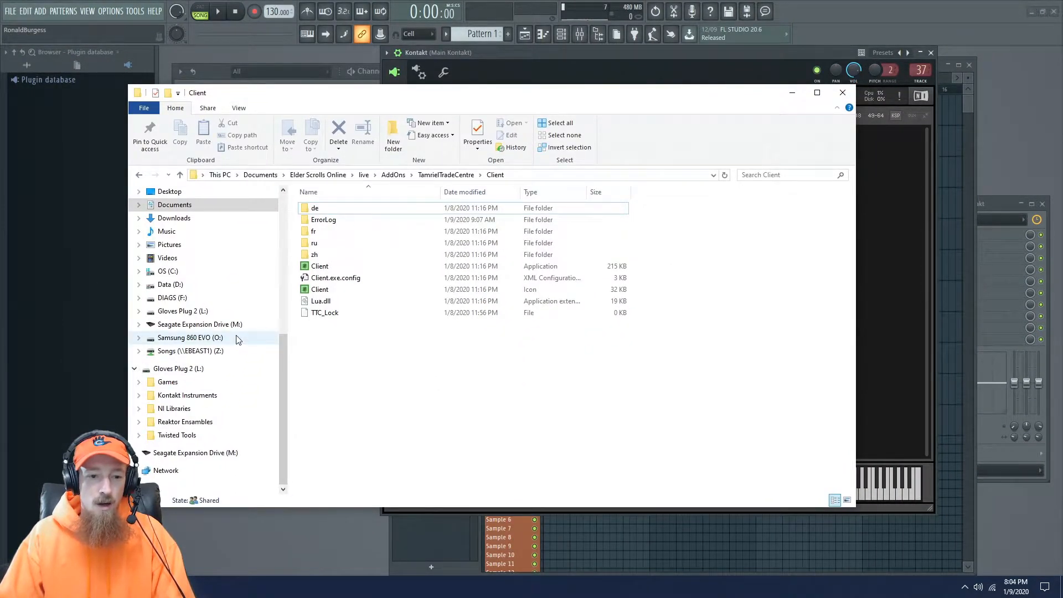
left_click(238, 338)
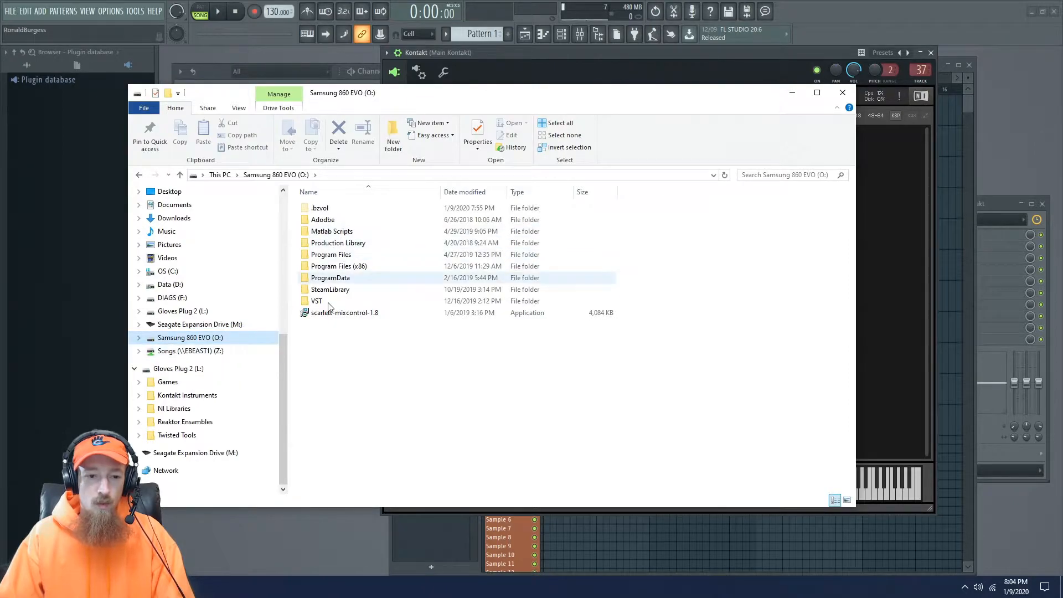
left_click(206, 369)
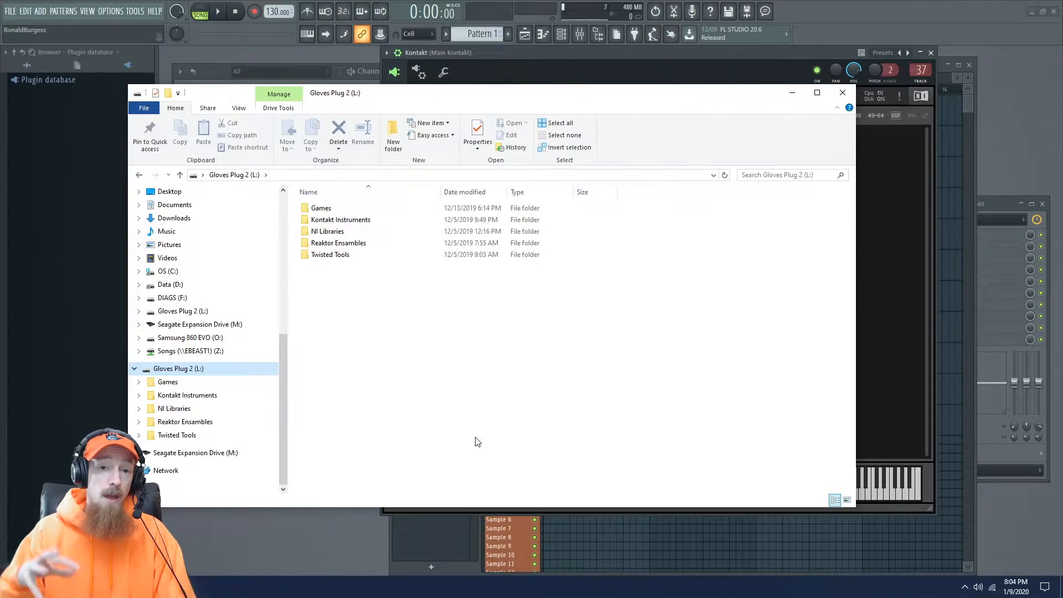
double_click(357, 221)
Step: Examine how the Kontakt Instruments folder is organised by developer, including 8DIO, Ai - Electron Reactor, Atom Hub, Auddict Woodwind and Audio Imperia
left_click(404, 221)
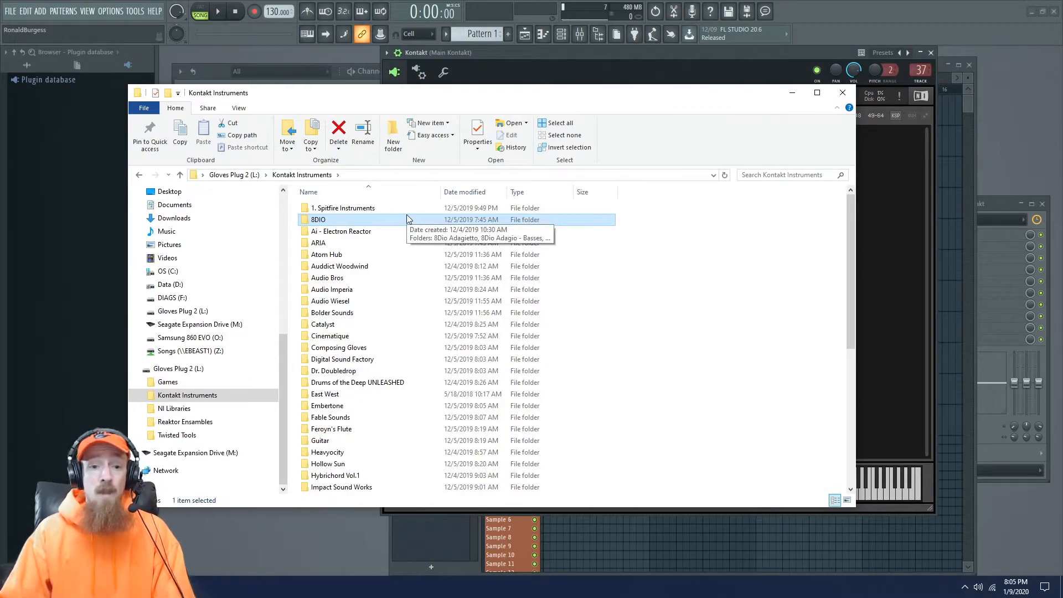
left_click(383, 232)
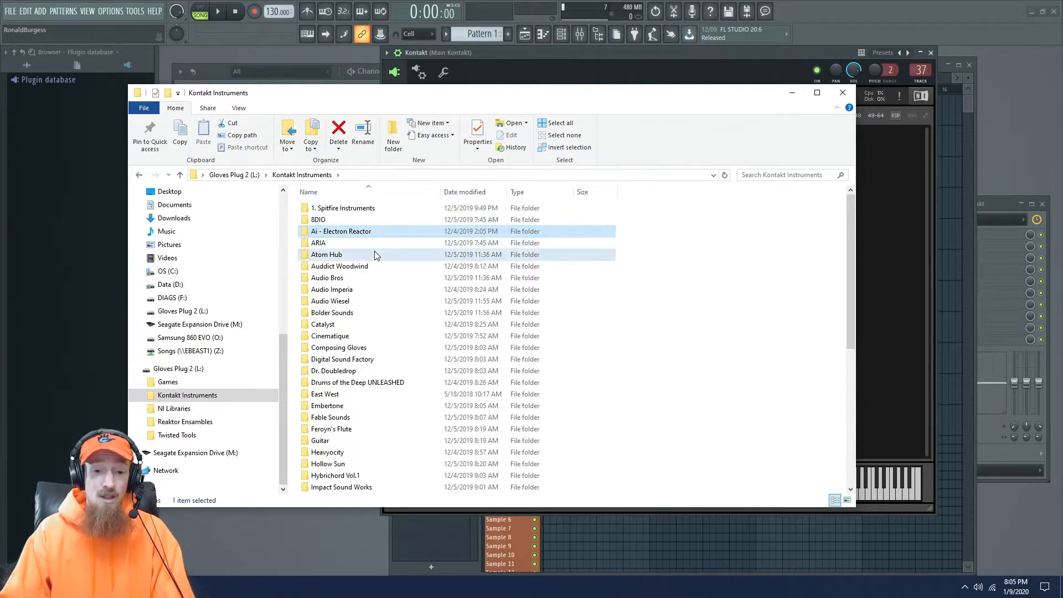
left_click(361, 279)
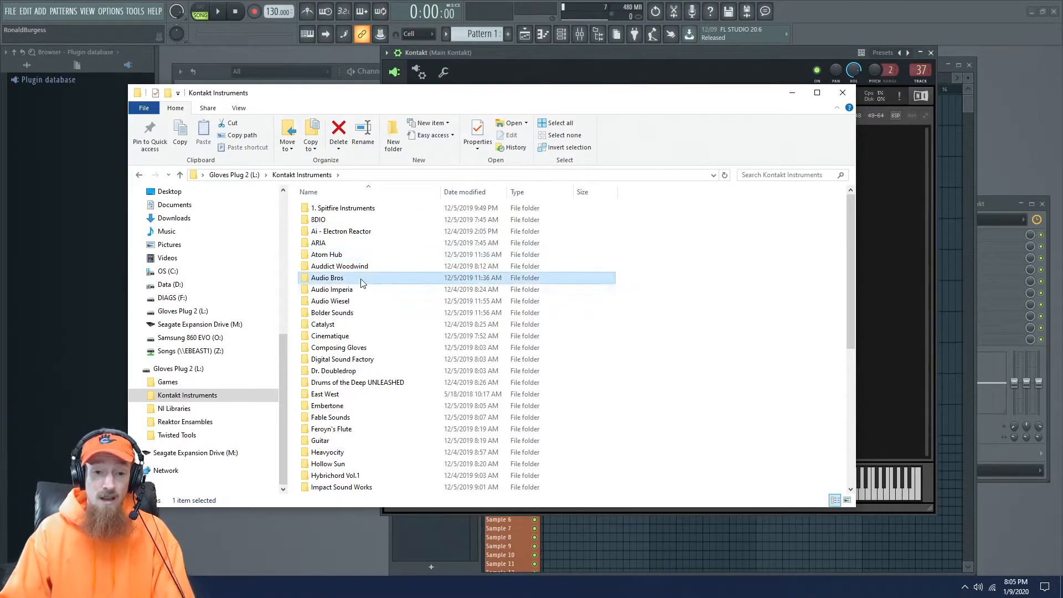
left_click(354, 220)
left_click(352, 251)
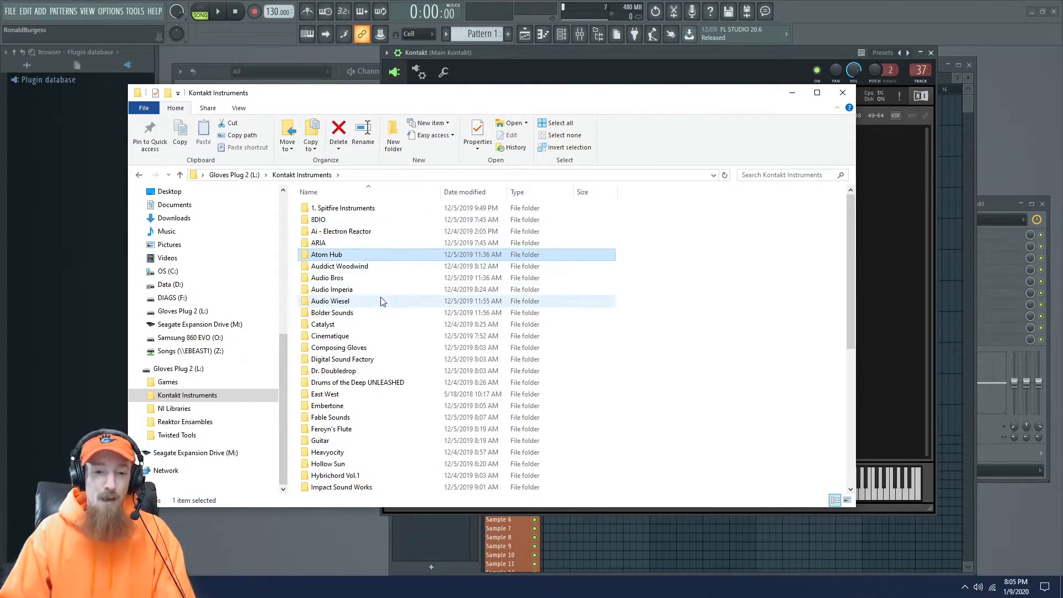
left_click(384, 267)
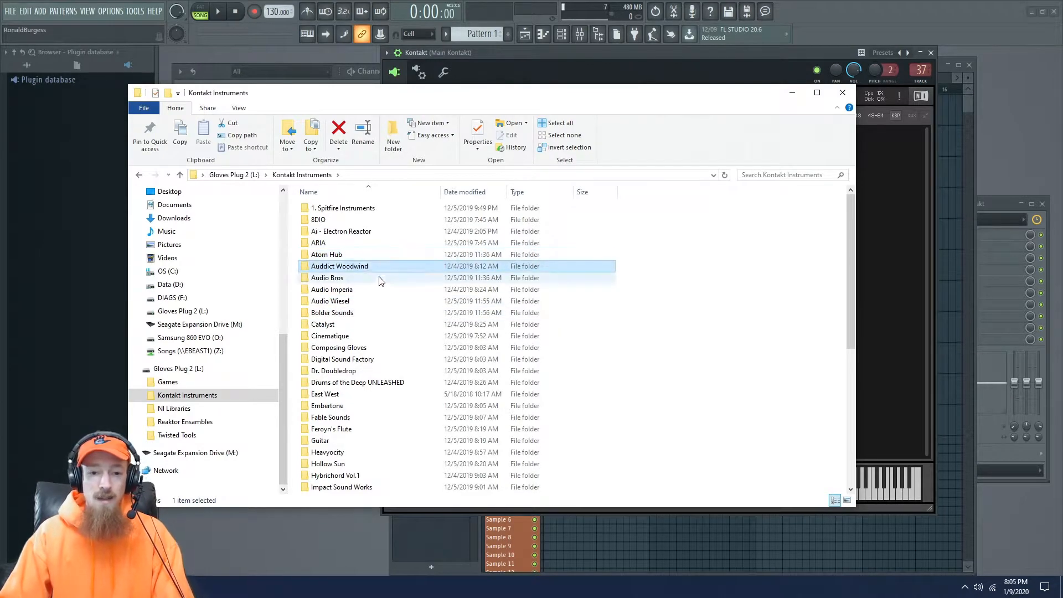
left_click(381, 290)
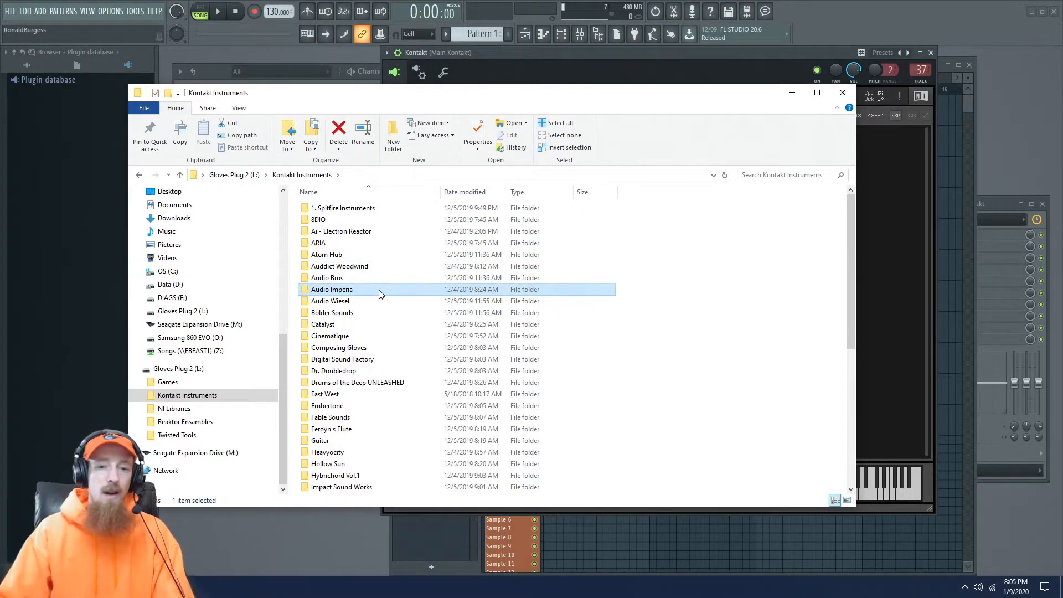
left_click(366, 232)
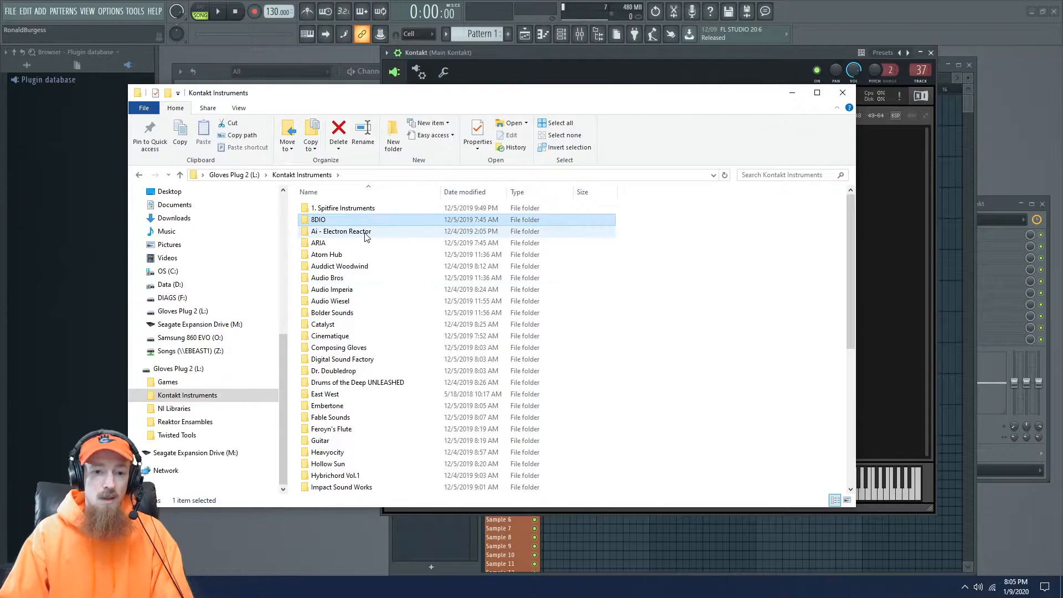
scroll(376, 258, "down", 2)
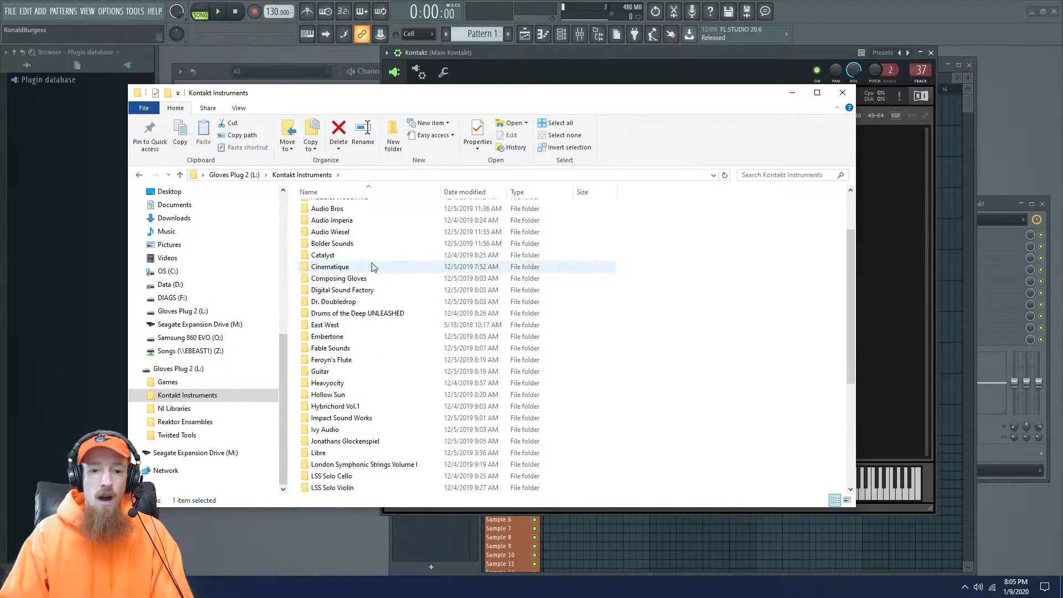
scroll(386, 279, "down", 5)
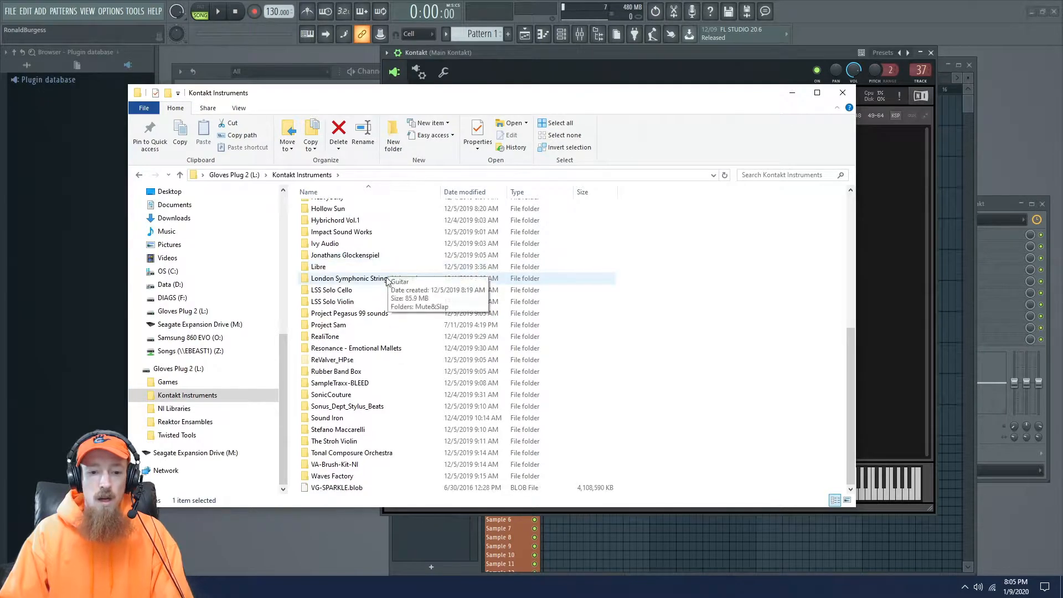
scroll(363, 321, "up", 7)
Step: Open Gloves Music Box inside the Composing Gloves folder, move the File Explorer window to uncover Kontakt's rack, and select the Gloves Music Box nki file
scroll(388, 388, "down", 1)
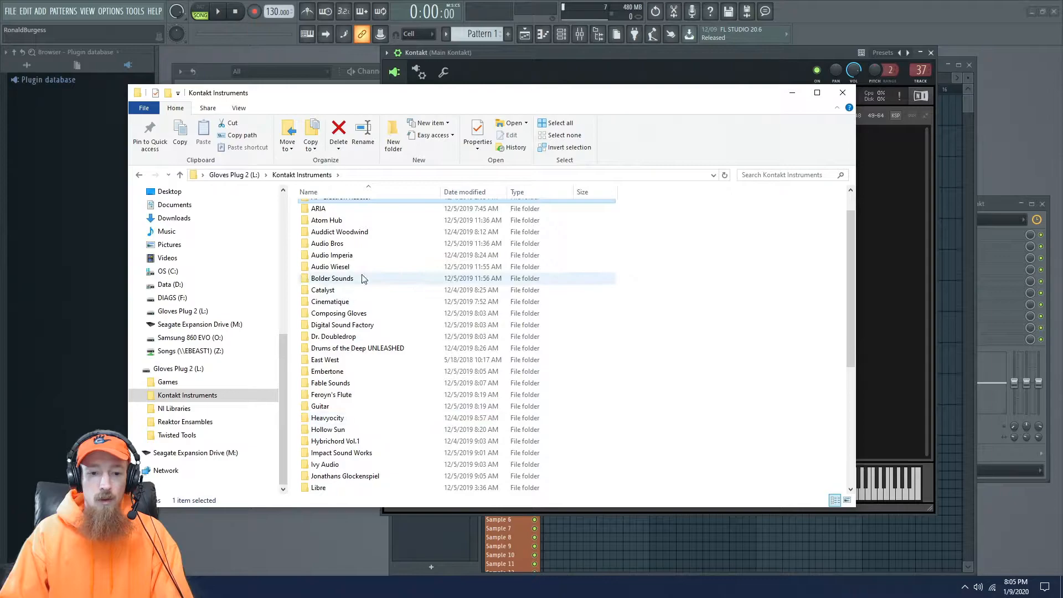
scroll(363, 285, "down", 1)
right_click(355, 299)
left_click(382, 215)
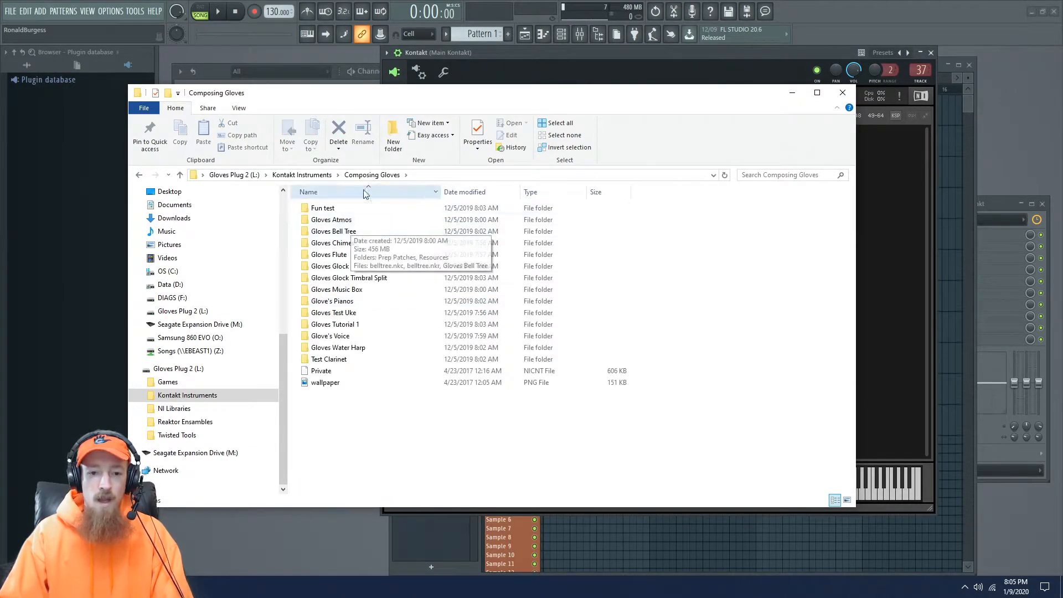
double_click(371, 289)
left_click_drag(540, 101, 364, 136)
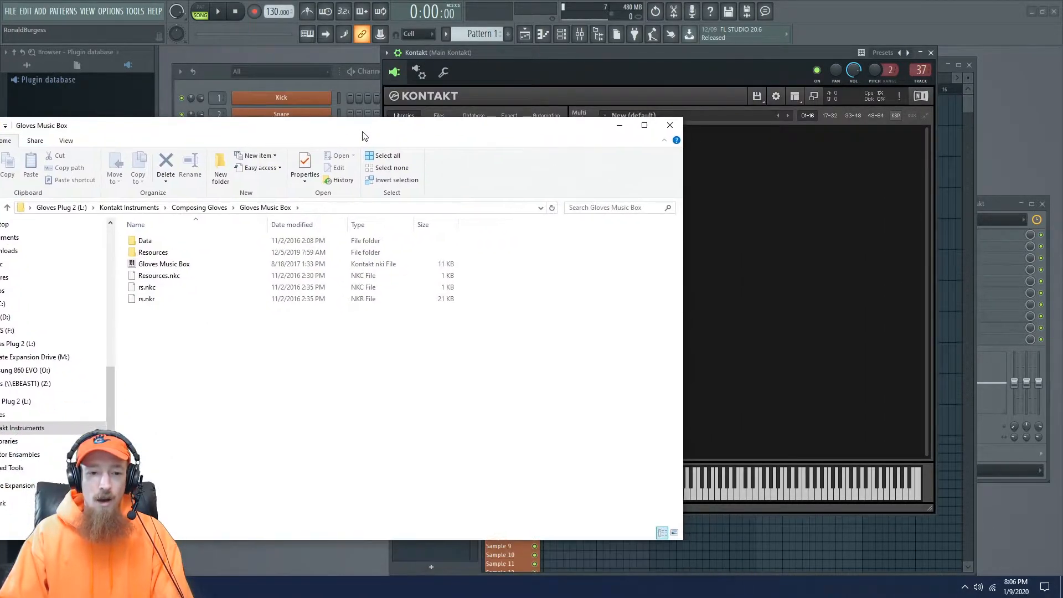
left_click(182, 265)
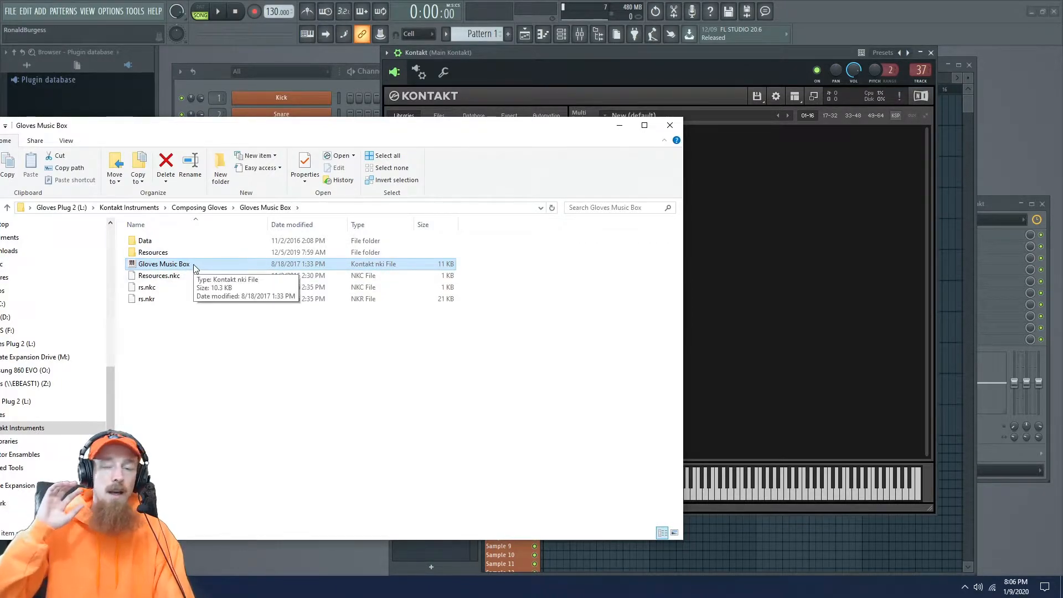
Step: Load the Gloves Music Box nki file from File Explorer into Kontakt's rack, and close and reopen Kontakt from its channel
left_click_drag(143, 264, 837, 199)
left_click(838, 409)
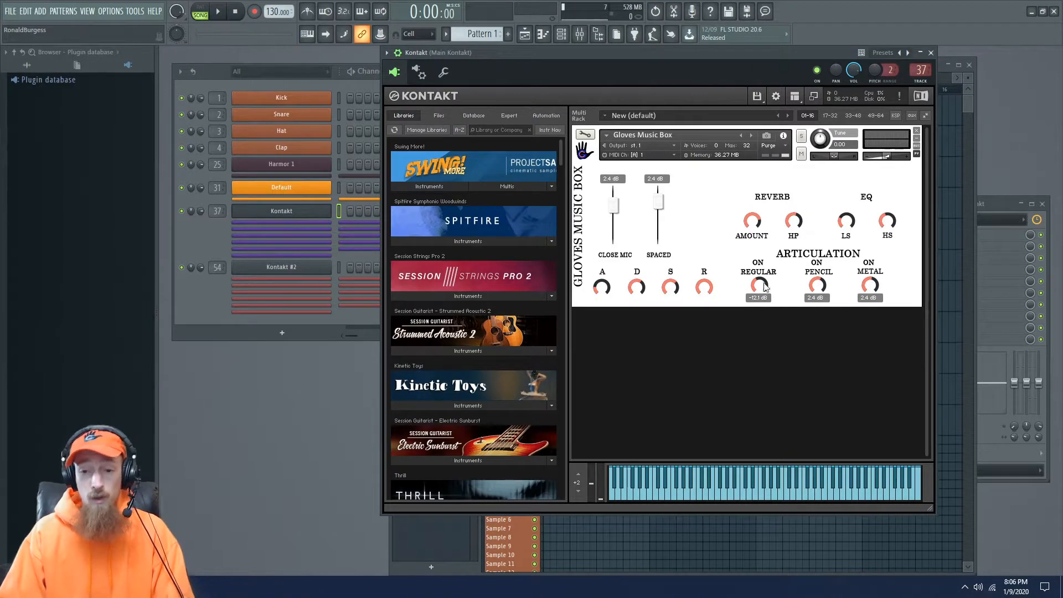
left_click(307, 214)
left_click(307, 213)
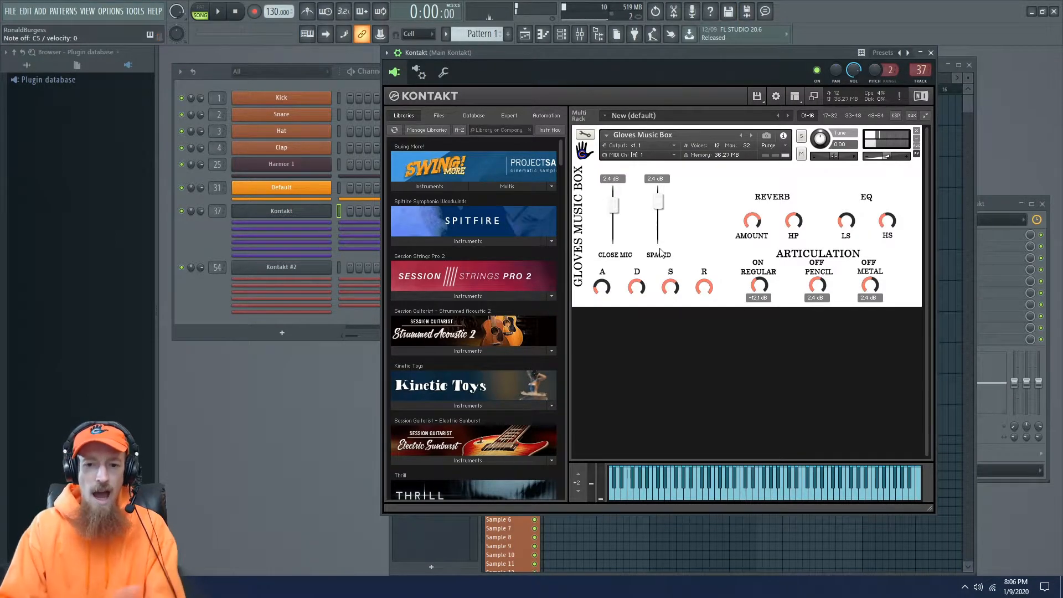
Step: Shift Kontakt's on-screen keyboard down to +0 and trigger the red keyswitches to try the Metal and Pencil articulations
left_click(578, 492)
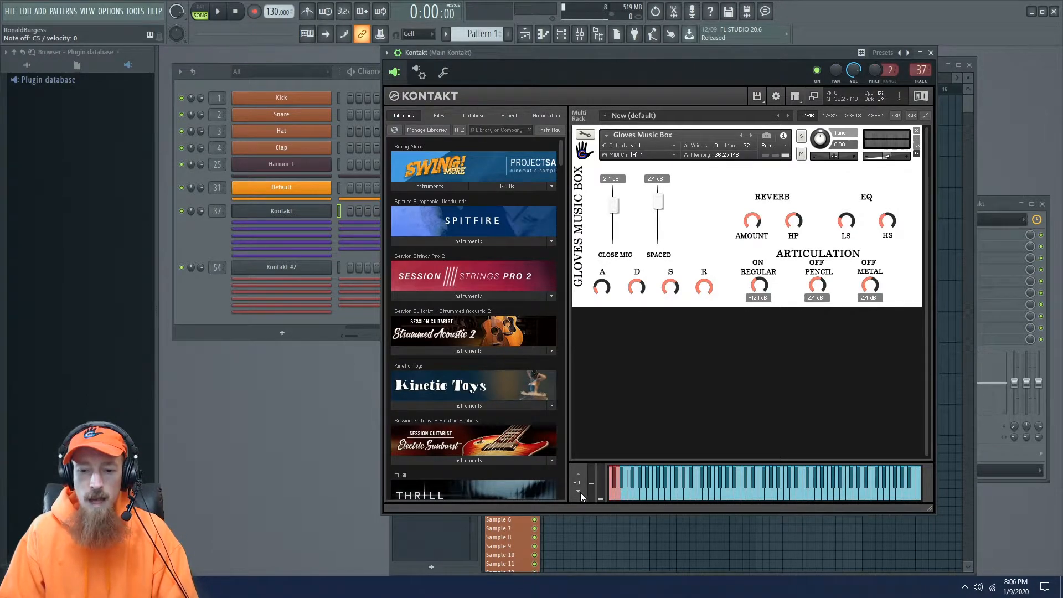
left_click(616, 478)
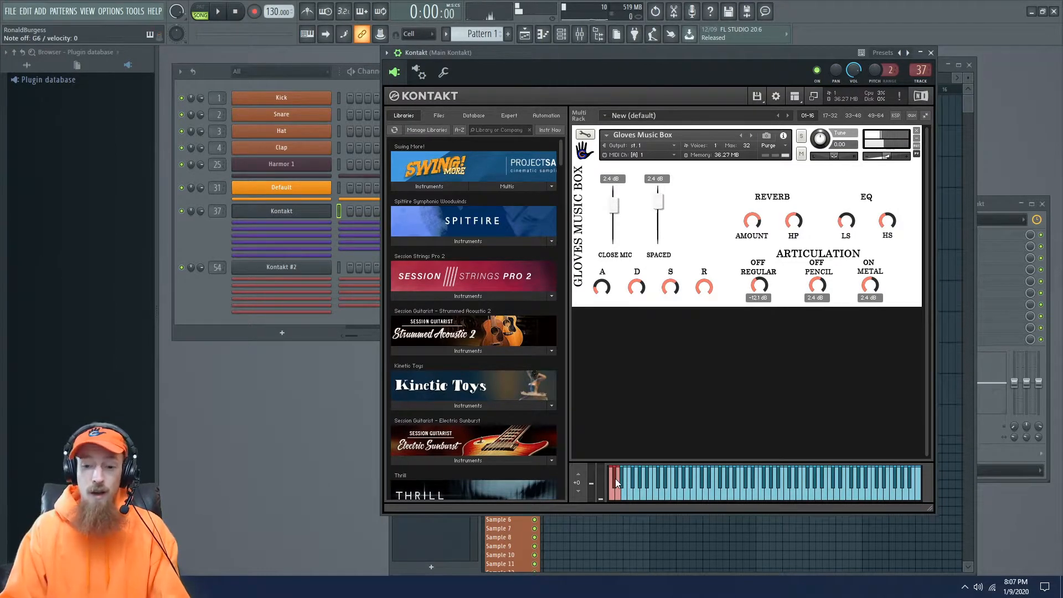
left_click(616, 493)
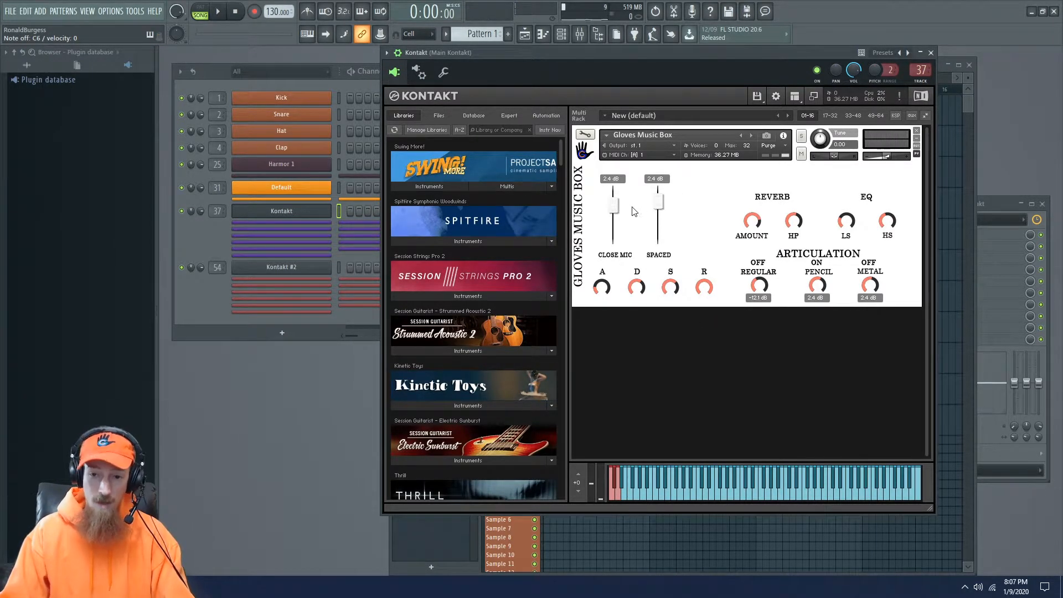
Step: Adjust the Gloves Music Box mic mix, setting Spaced to about 8.9 dB and Close Mic to about -19.7 dB
left_click_drag(660, 211, 659, 244)
left_click_drag(613, 206, 662, 167)
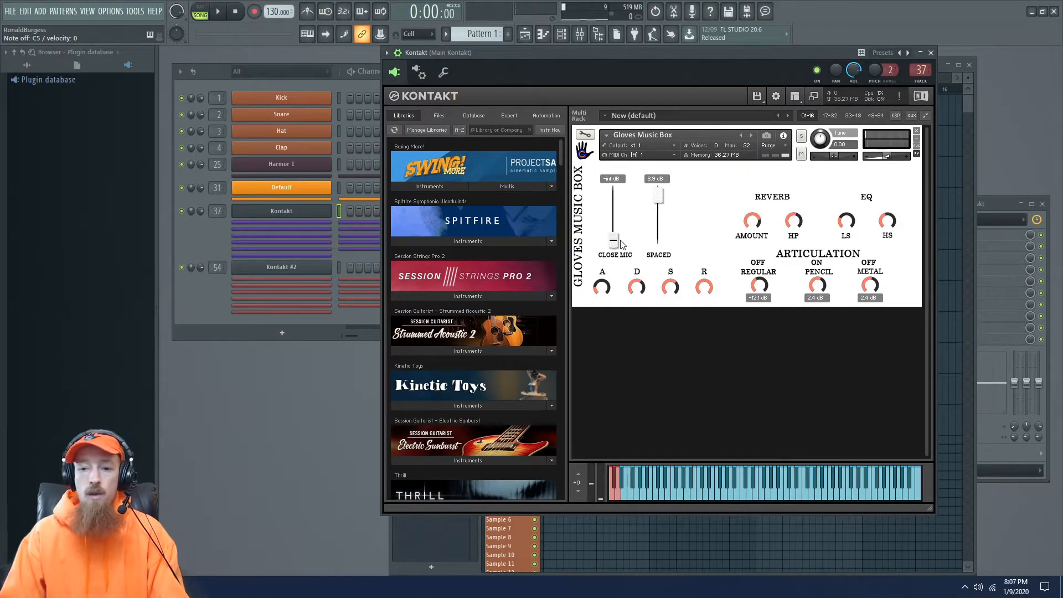
left_click_drag(621, 244, 613, 225)
Step: Remove Gloves Music Box without saving and load f - Oboe Solo from the Spitfire Symphonic Woodwinds library
left_click(916, 131)
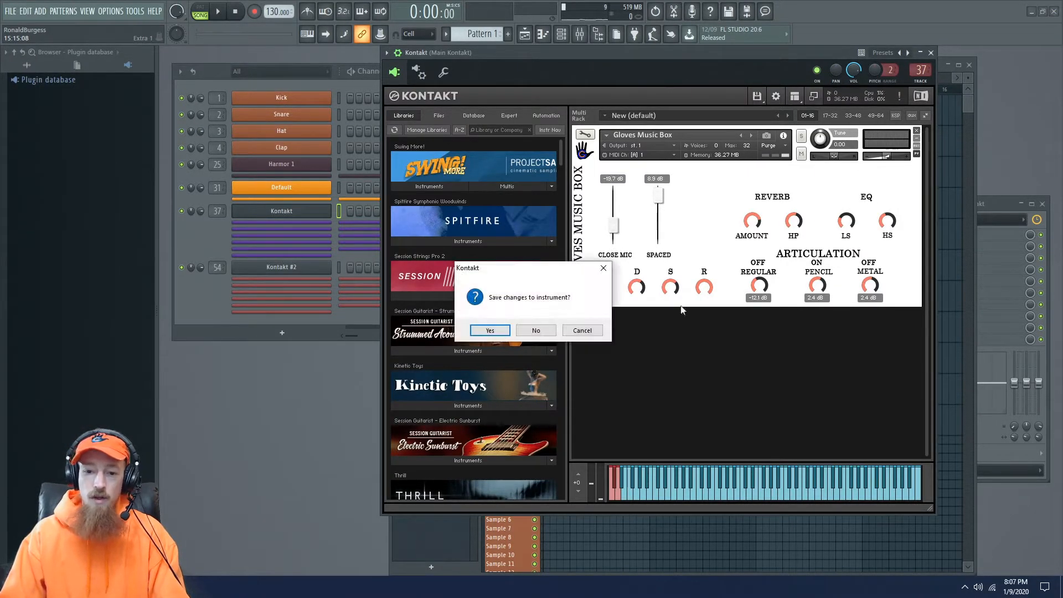
left_click(537, 332)
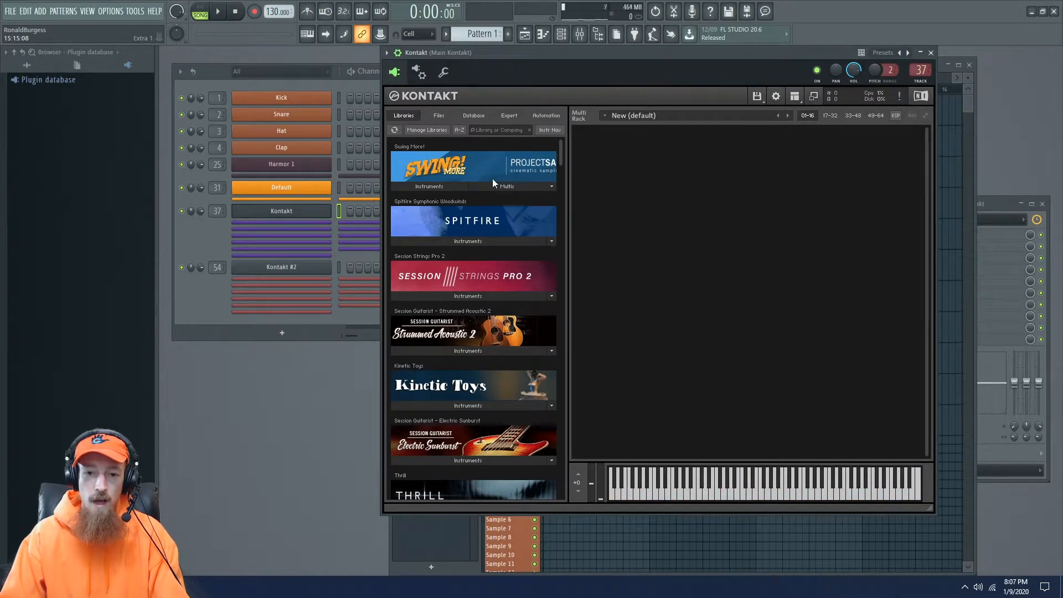
left_click(495, 240)
double_click(434, 304)
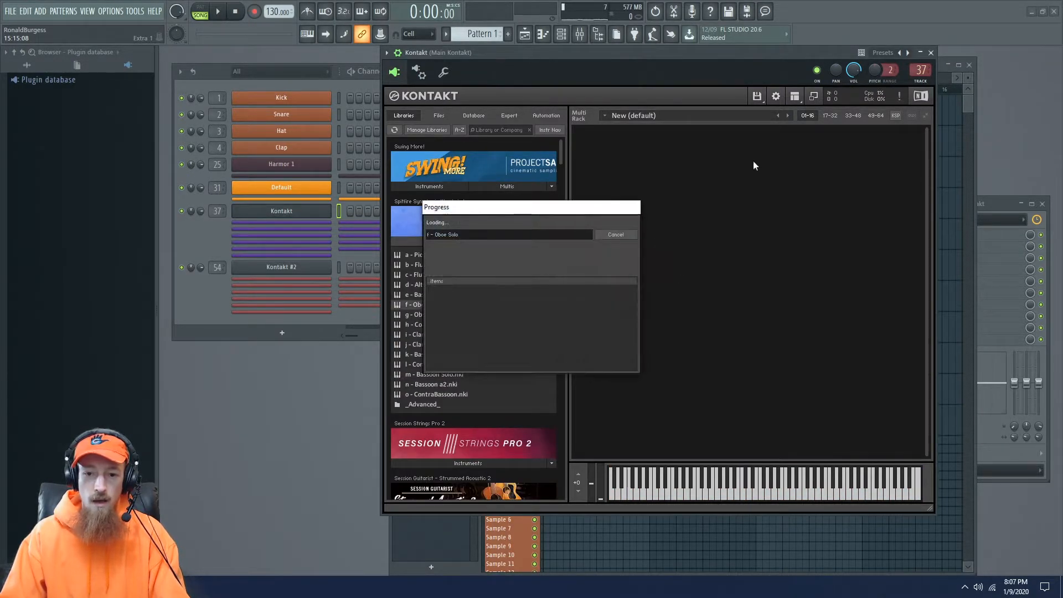
left_click(488, 237)
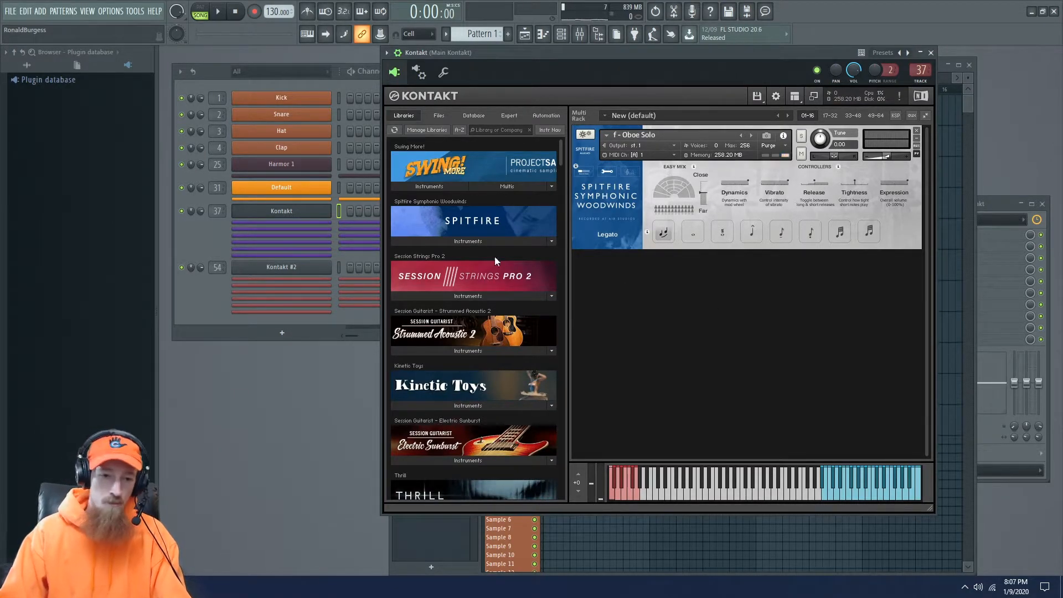
Step: Open the piano roll for the Kontakt channel and place its window higher on the desktop
left_click(198, 244)
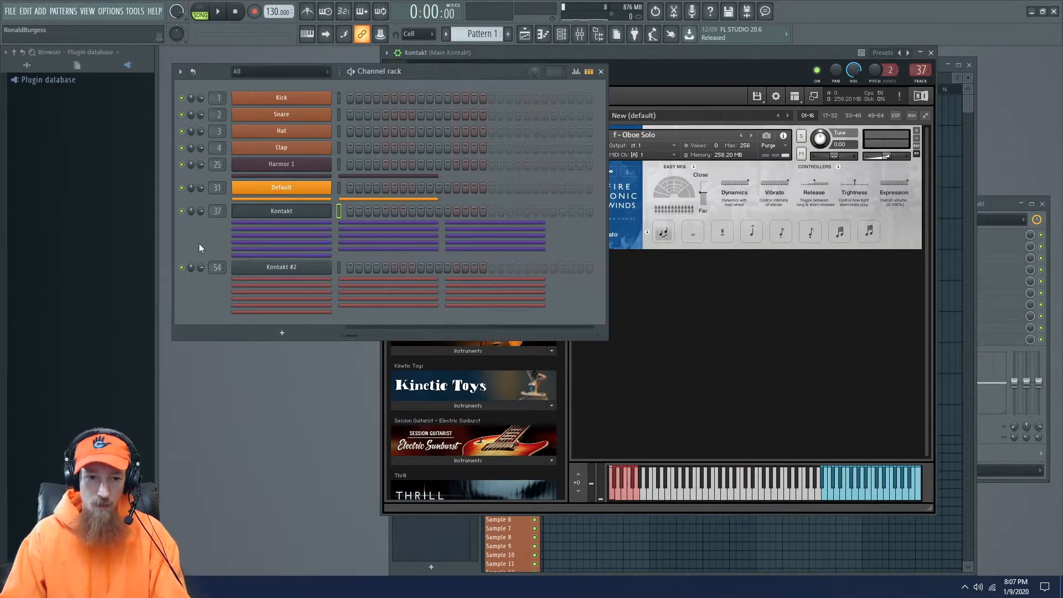
right_click(307, 209)
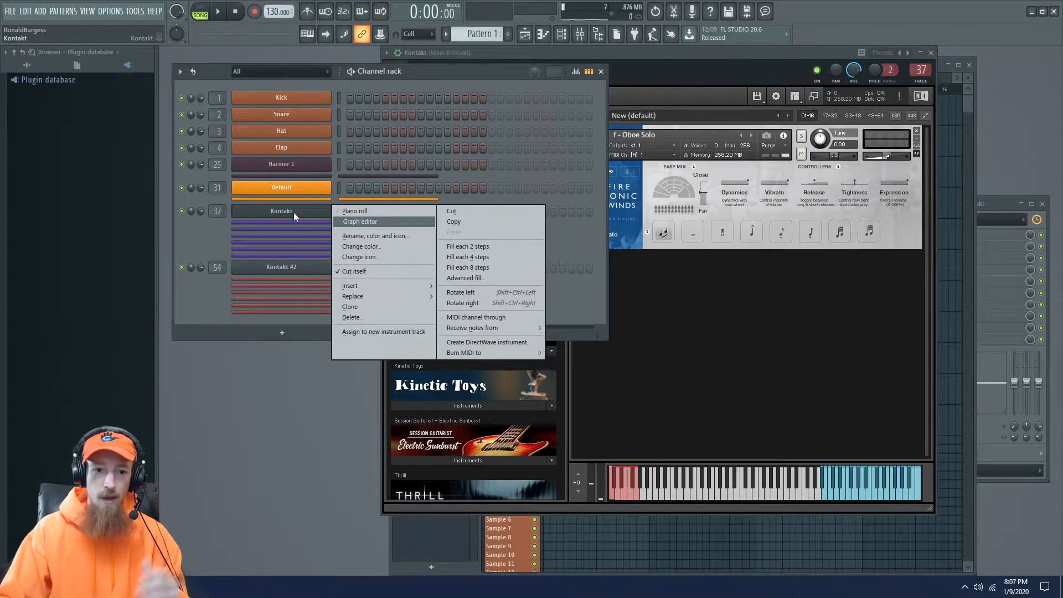
left_click(390, 211)
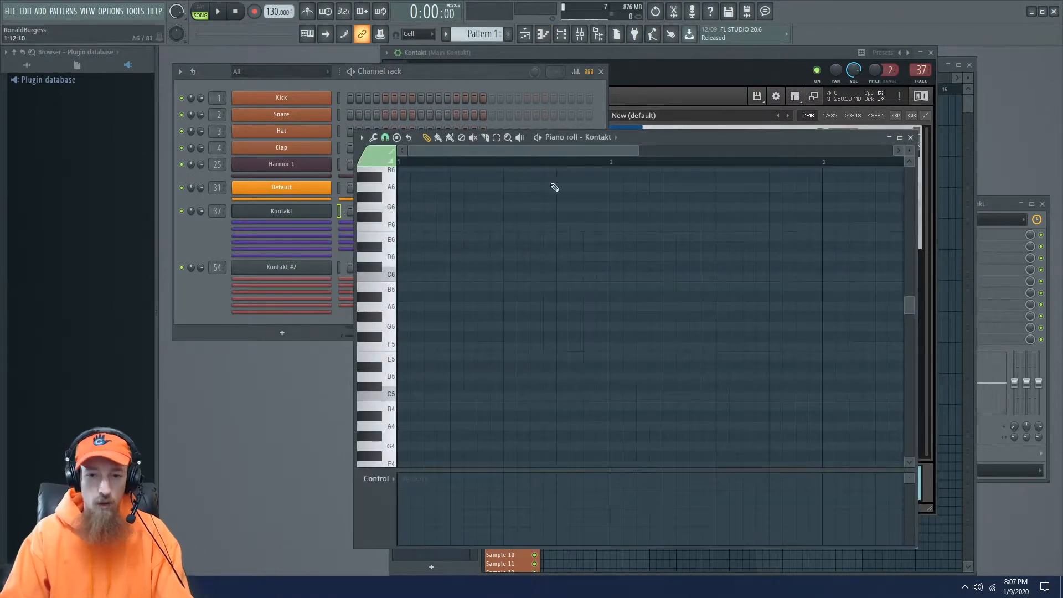
left_click_drag(672, 140, 673, 115)
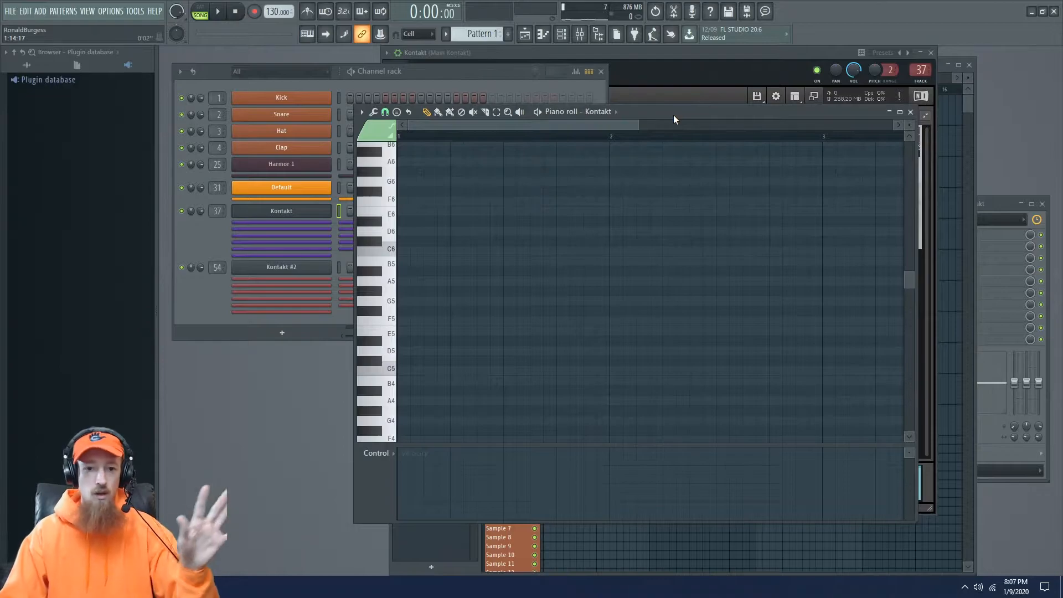
left_click_drag(648, 114, 648, 92)
scroll(432, 210, "down", 4)
scroll(403, 208, "up", 4)
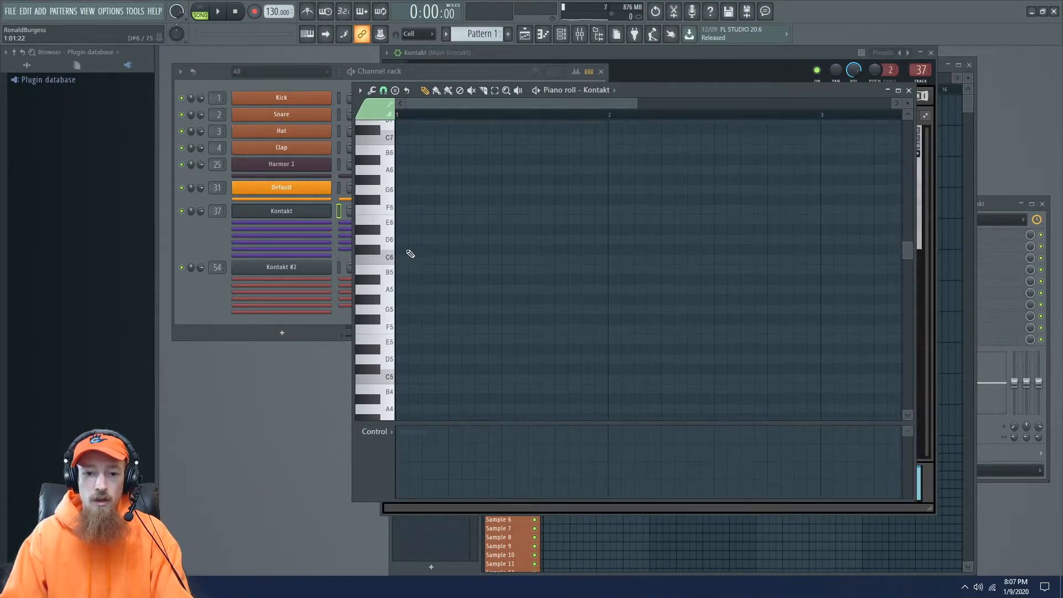
Step: Draw one-step G5, A5, B5 and C6 notes, add C6 above the first G5, and delete the other three rising notes
left_click(399, 309)
left_click(429, 289)
left_click(456, 269)
left_click(482, 259)
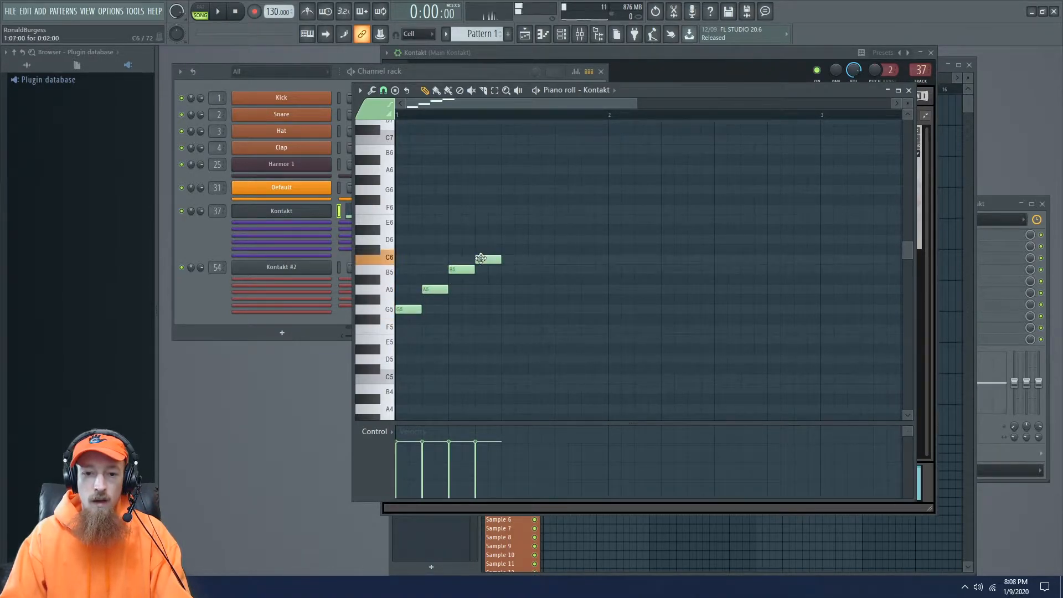
left_click(409, 260)
right_click(434, 289)
right_click(465, 270)
right_click(490, 259)
Step: Select the G5 and C6 notes, duplicate them across bar 1, and delete the copies that run past the bar
left_click_drag(441, 238, 381, 322)
key("ctrl+b")
key("ctrl+b")
key("ctrl+b")
key("ctrl+b")
key("ctrl+b")
key("ctrl+b")
key("ctrl+b")
key("ctrl+b")
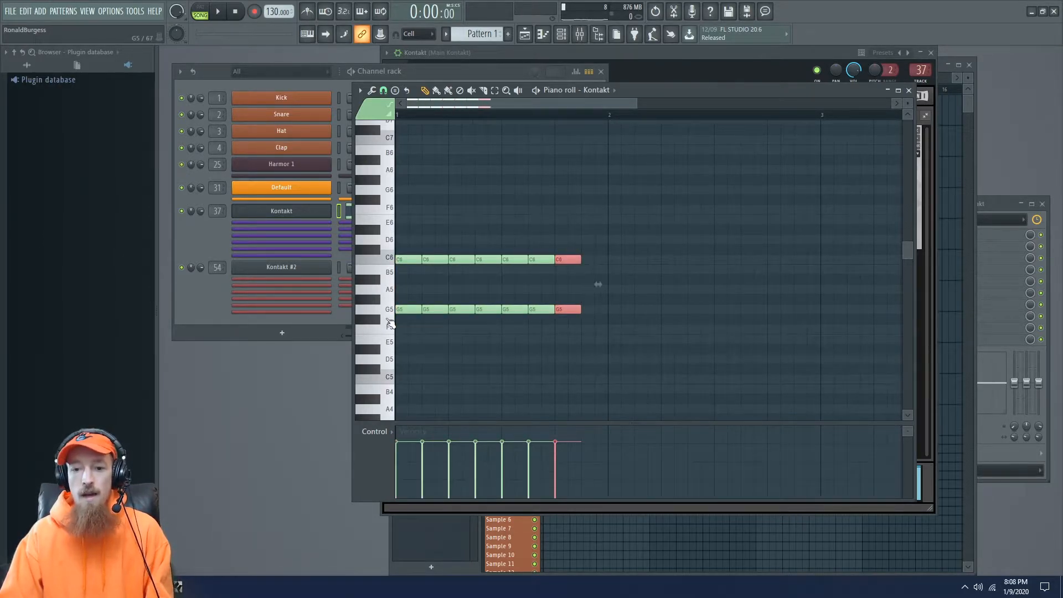
right_click(629, 233)
right_click(629, 259)
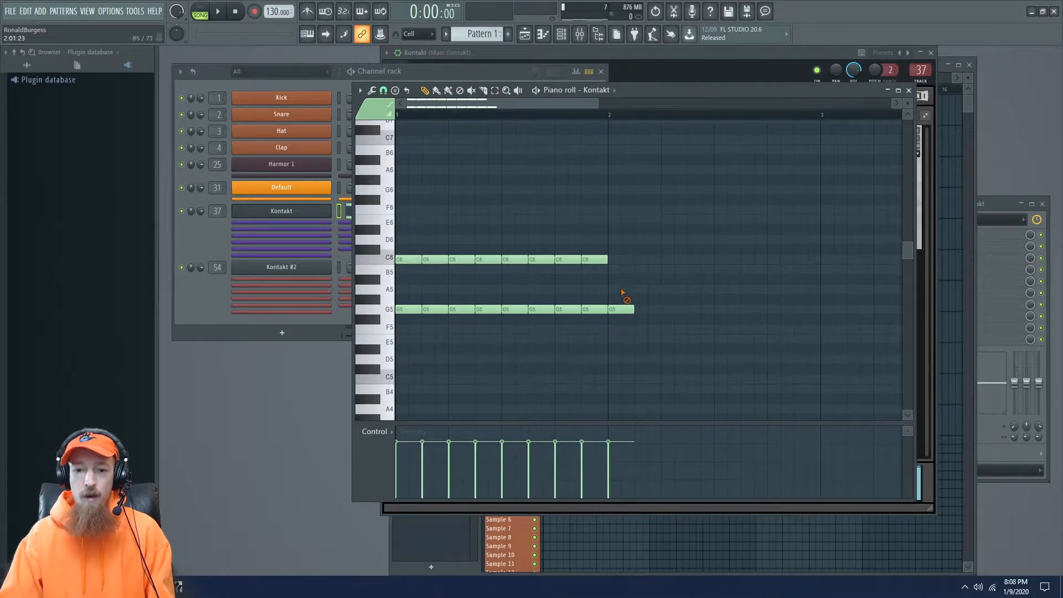
right_click(625, 309)
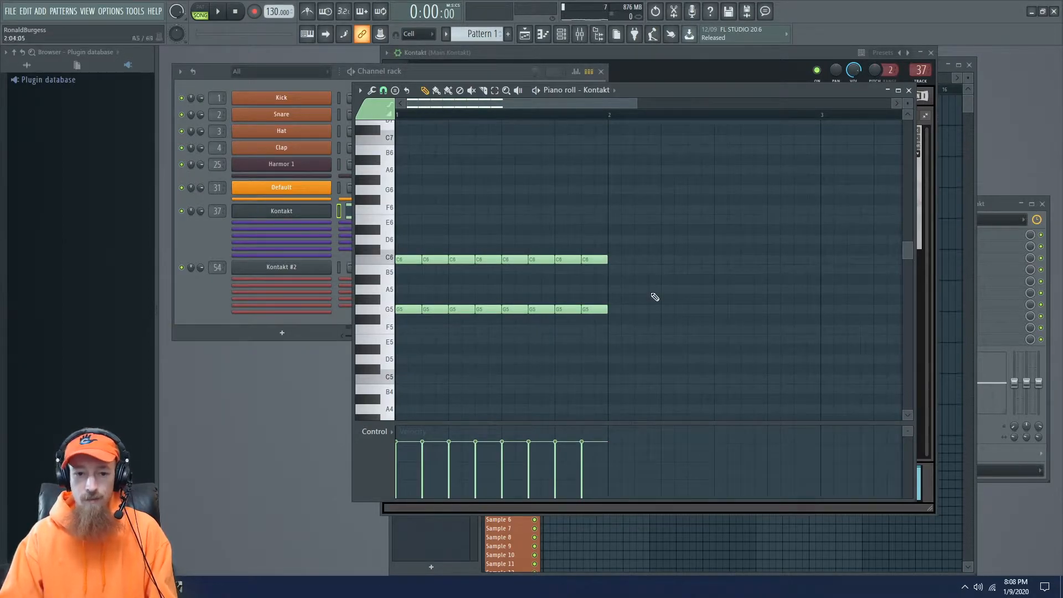
Step: Play the repeated G5 and C6 notes to hear the oboe, and stop playback
key("space")
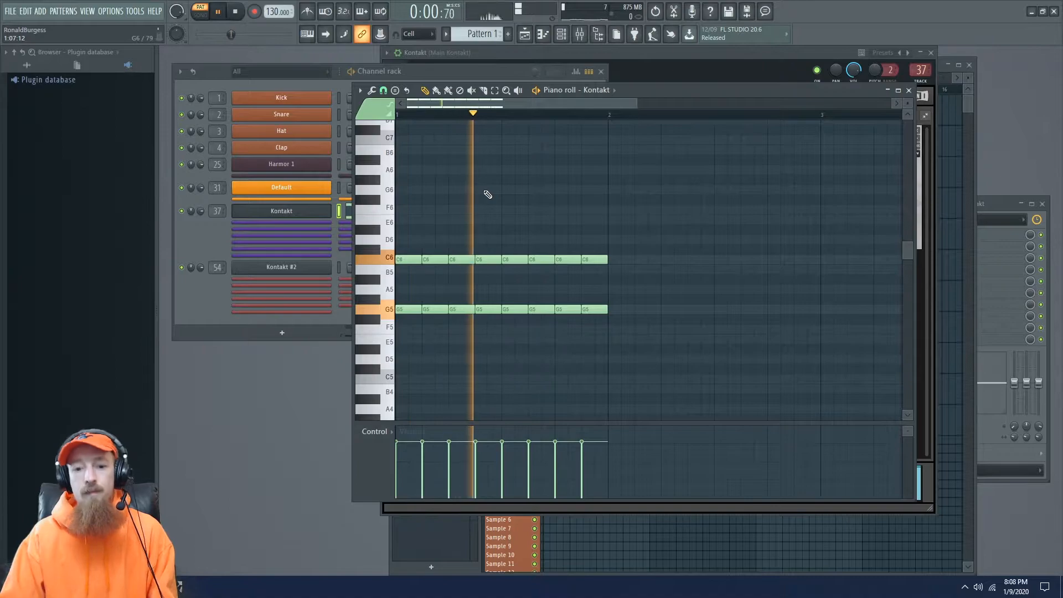
key("space")
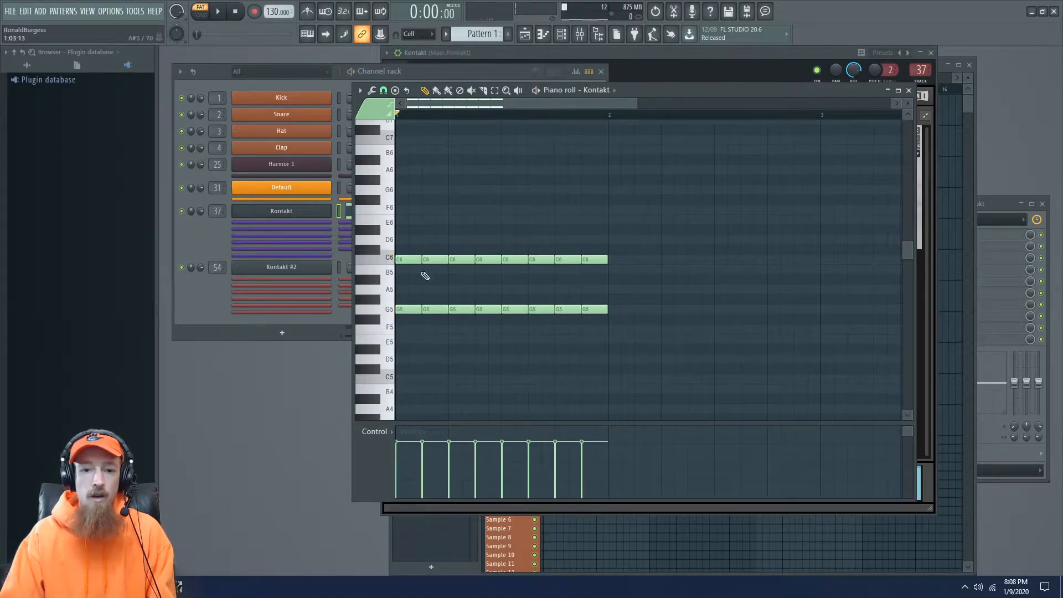
scroll(502, 296, "down", 1)
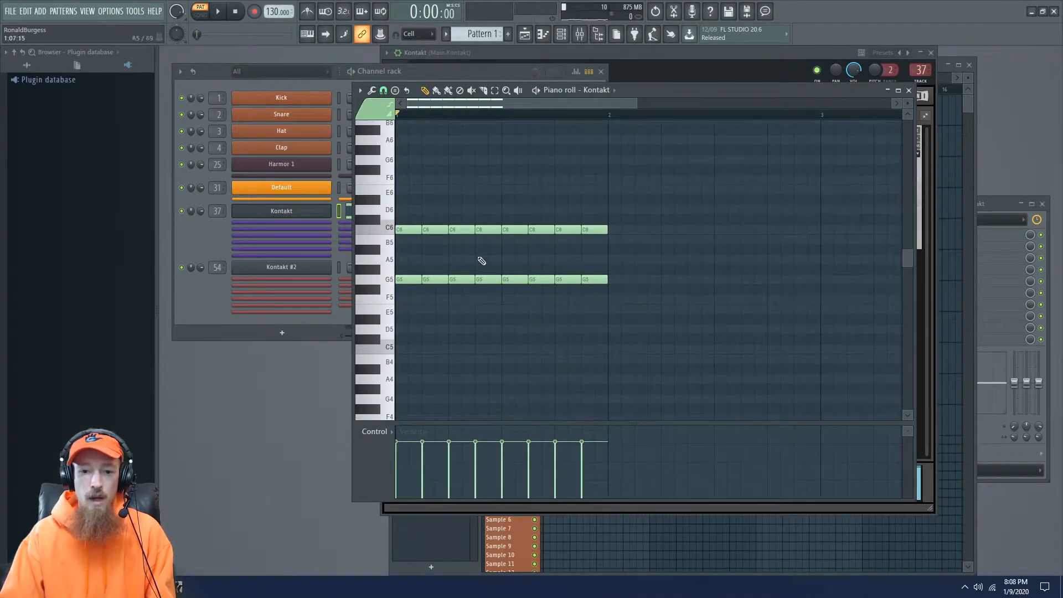
Step: Set the Oboe Solo to the Long articulation and move Kontakt's window to uncover the piano roll
left_click(925, 285)
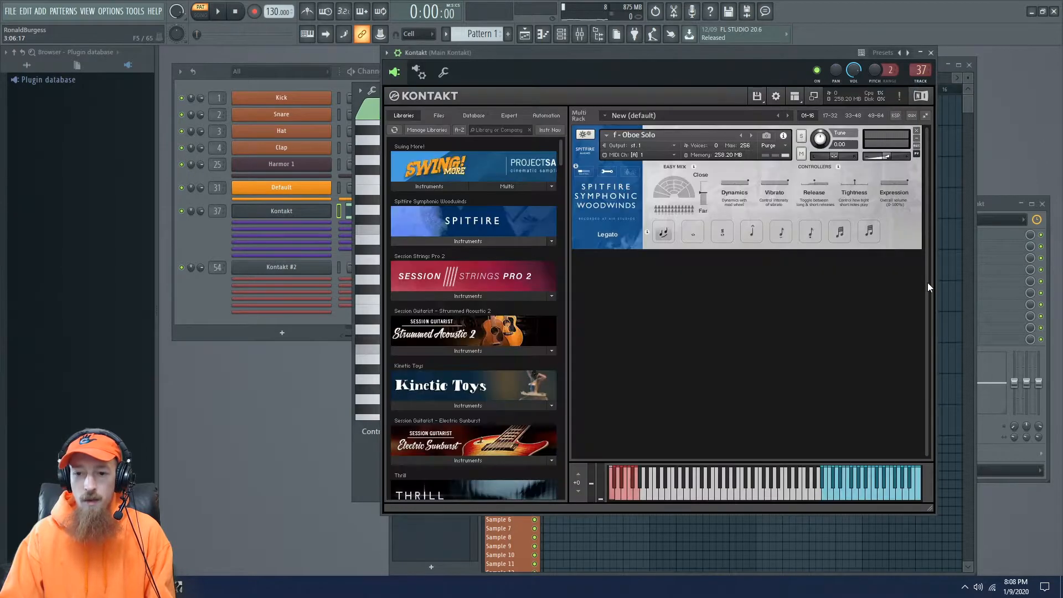
left_click(693, 234)
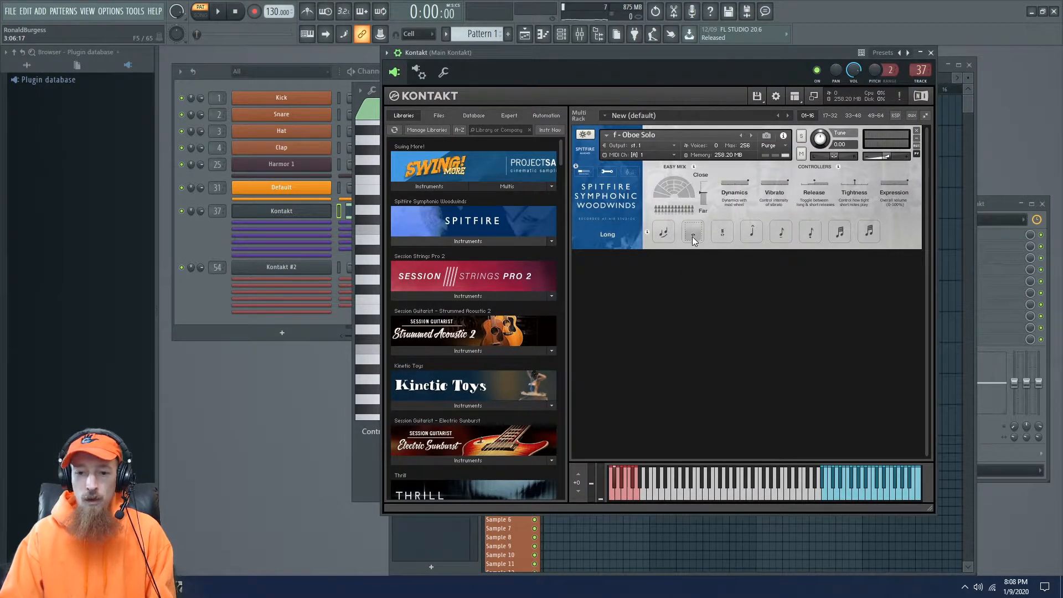
left_click_drag(761, 58, 863, 55)
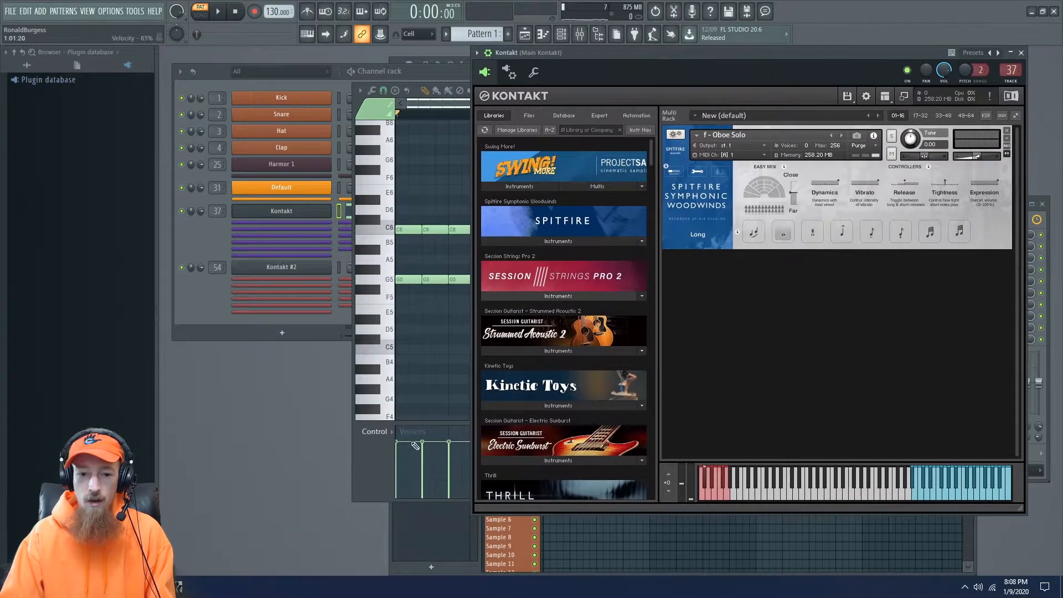
Step: Move the piano roll beside Kontakt's articulations, audition the lowest keys, and place a C#0 keyswitch note at the start of bar 1
left_click(380, 469)
left_click_drag(656, 93, 503, 89)
scroll(339, 330, "down", 5)
left_click_drag(231, 338, 227, 408)
scroll(241, 370, "down", 10)
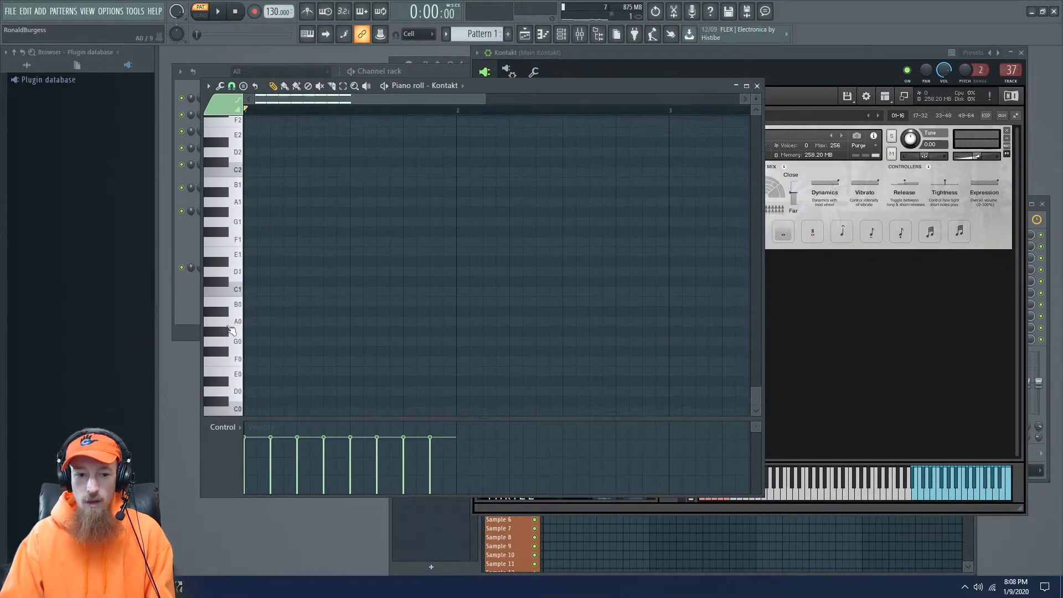
mouse_move(224, 352)
left_mouse_down()
mouse_move(233, 337)
mouse_move(232, 359)
mouse_move(233, 332)
mouse_move(231, 407)
left_mouse_up()
left_click(257, 401)
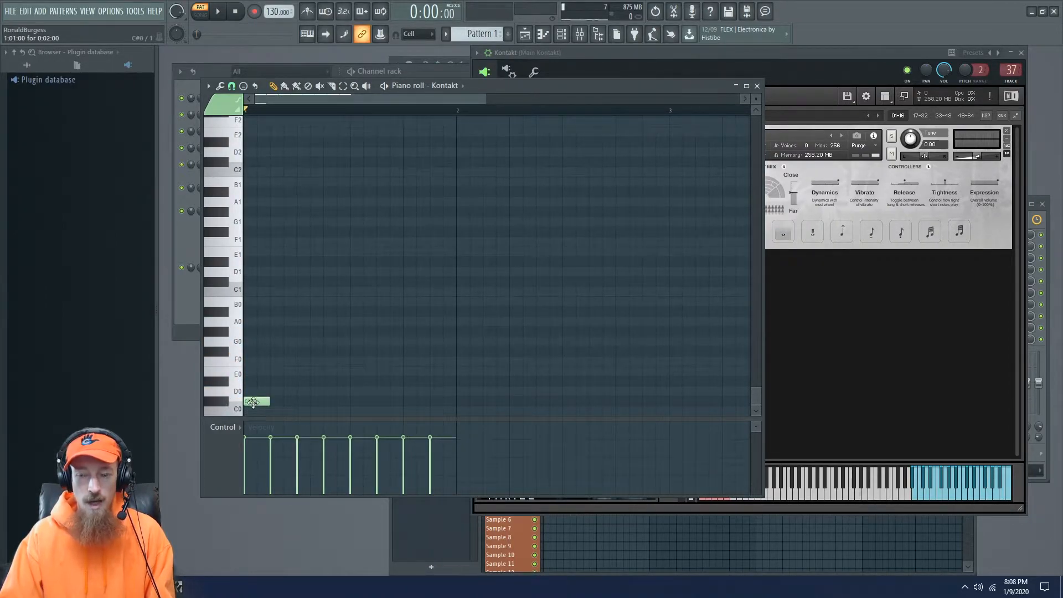
Step: Check the red keyswitch range on Kontakt's keyboard, and play the pattern with the C#0 keyswitch
left_click(892, 414)
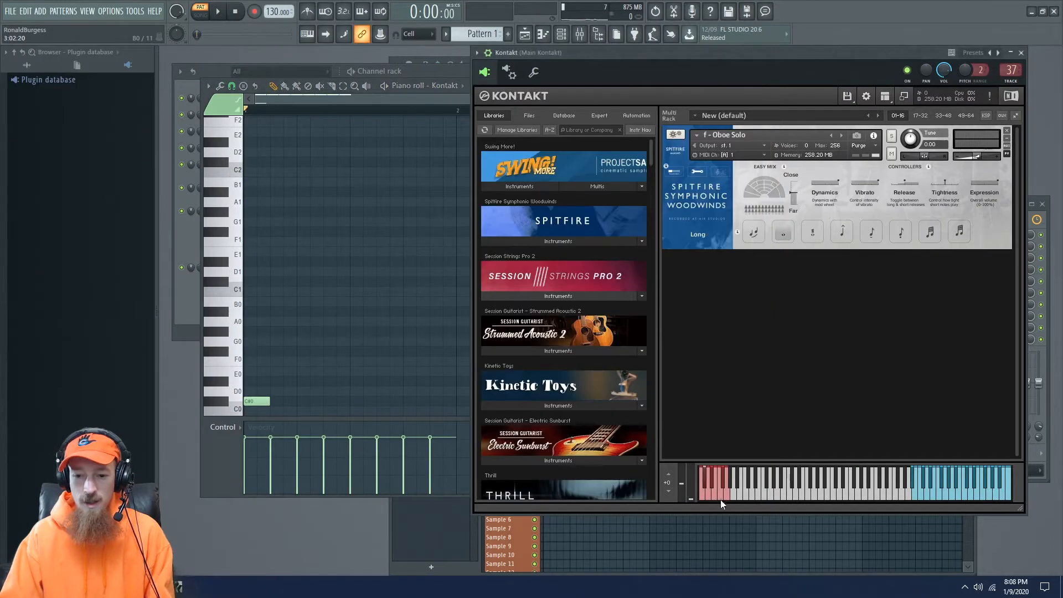
left_click(454, 93)
scroll(371, 233, "up", 4)
scroll(332, 224, "up", 6)
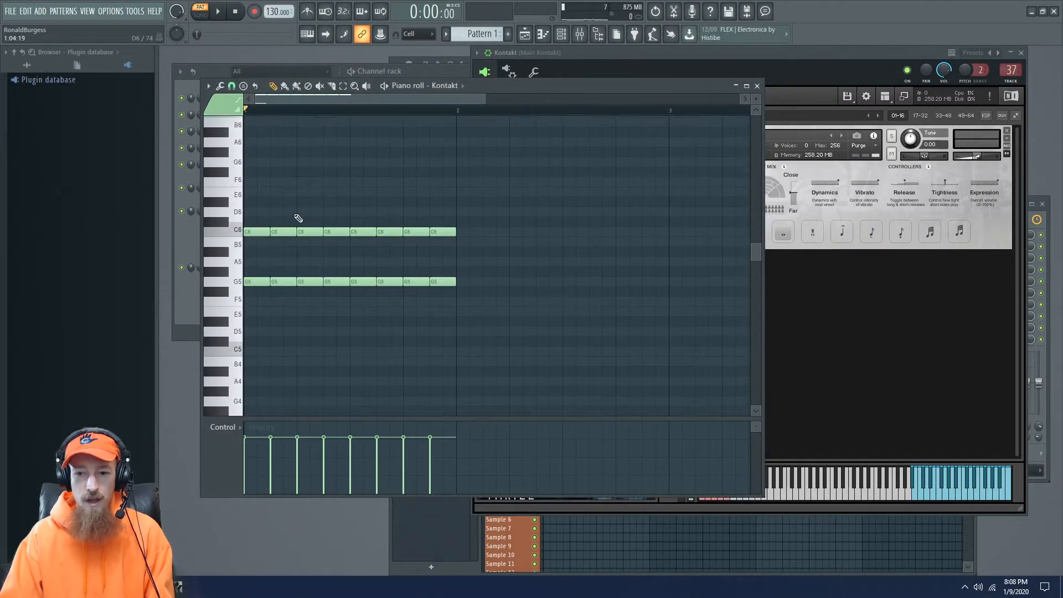
key("space")
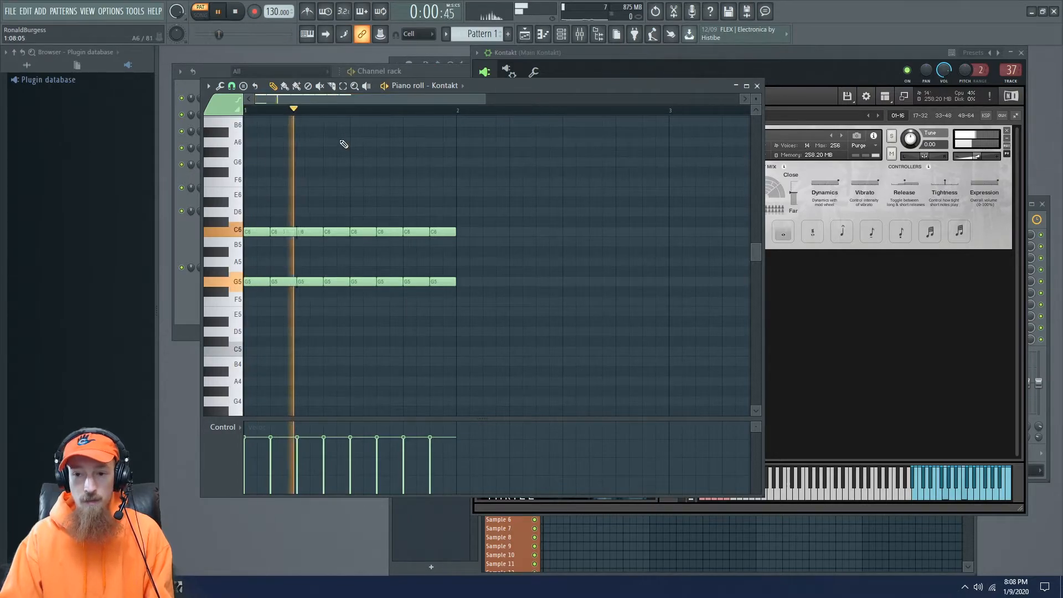
key("space")
Step: Place an E0 keyswitch note halfway through bar 1 and play the pattern to hear the articulation change
scroll(384, 214, "down", 8)
scroll(315, 305, "down", 1)
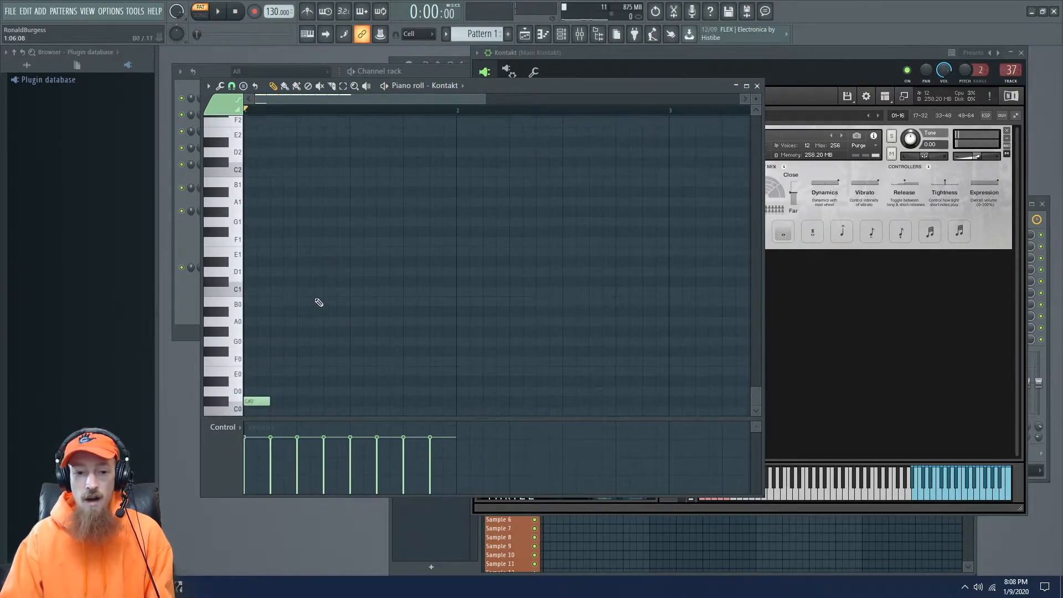
left_click(350, 351)
left_click_drag(351, 351, 369, 369)
key("space")
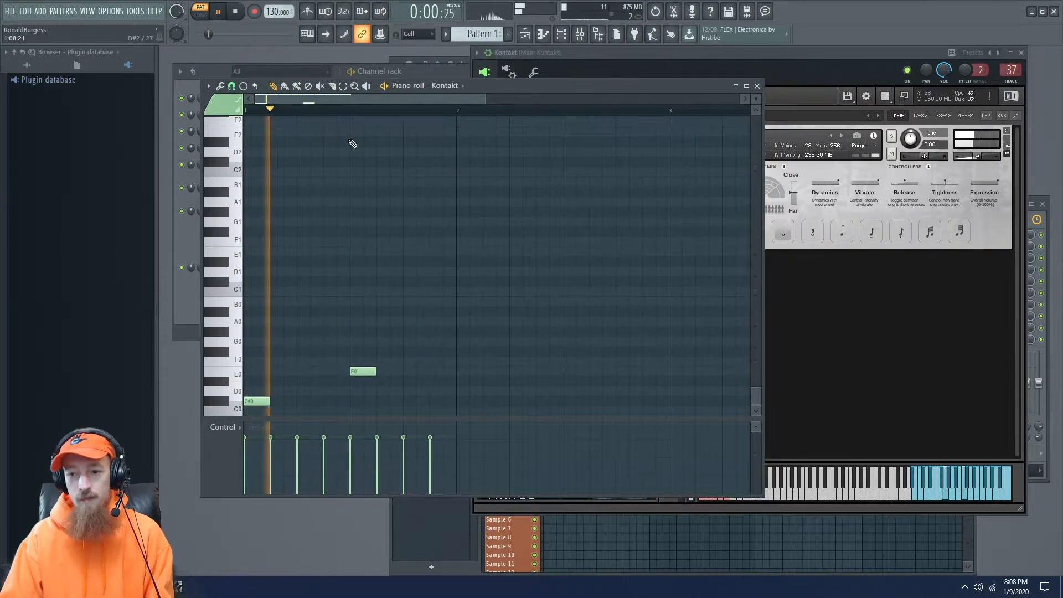
Step: Lower the velocities in the second half of bar 1 to about 41%, and raise them back to near the first half's level
left_click_drag(358, 469, 437, 466)
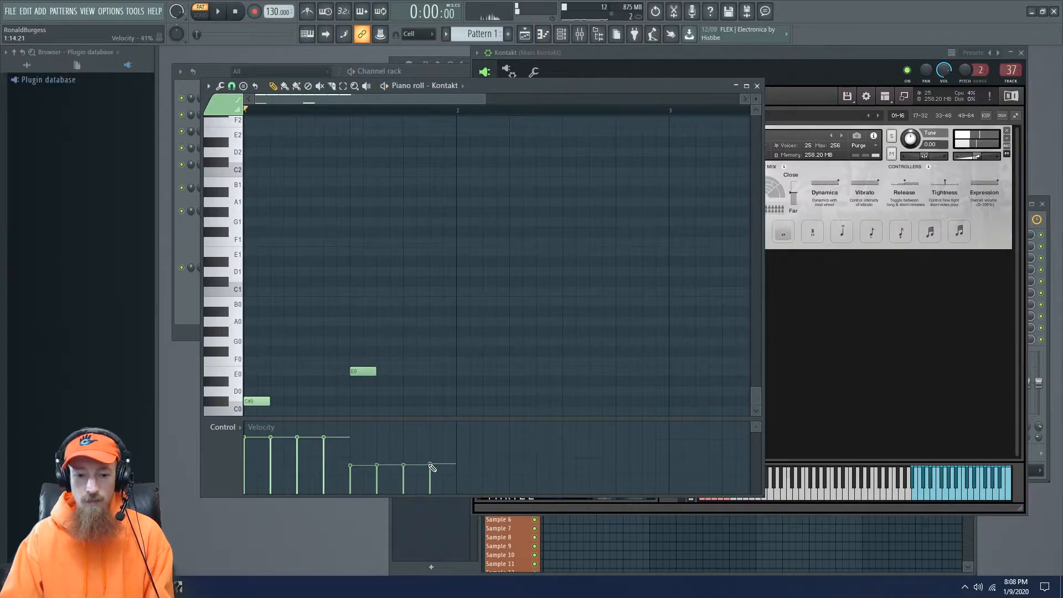
key("space")
left_click_drag(356, 439, 446, 434)
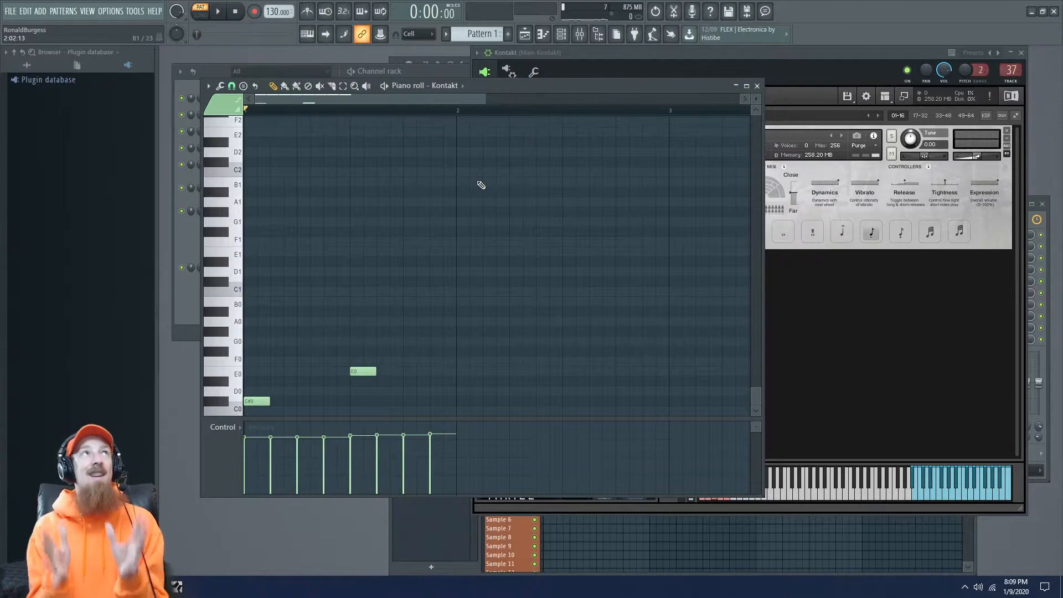
Step: Cut the notes from the Kontakt channel and paste them into the Kontakt 1 channel running BRSO Articulate
left_click_drag(473, 85, 621, 45)
scroll(501, 301, "up", 10)
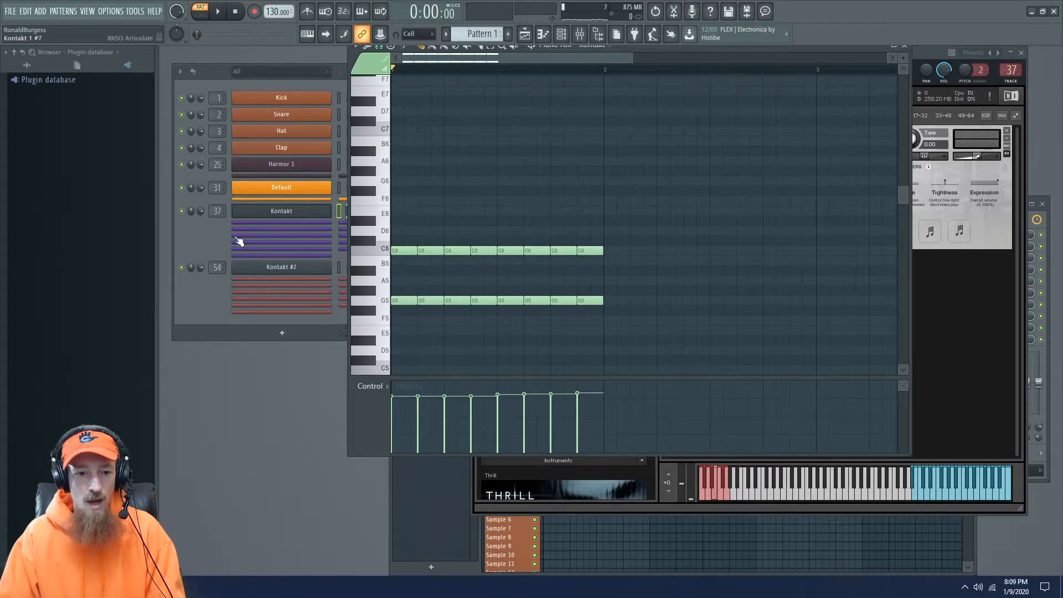
left_click(337, 227)
left_click(310, 223)
right_click(306, 212)
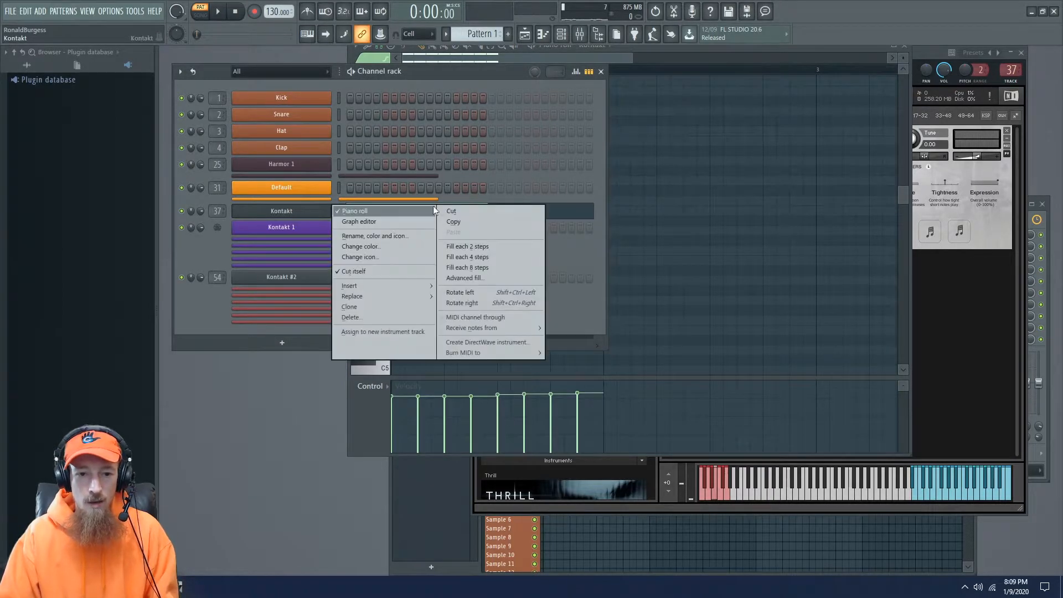
left_click(452, 211)
right_click(302, 227)
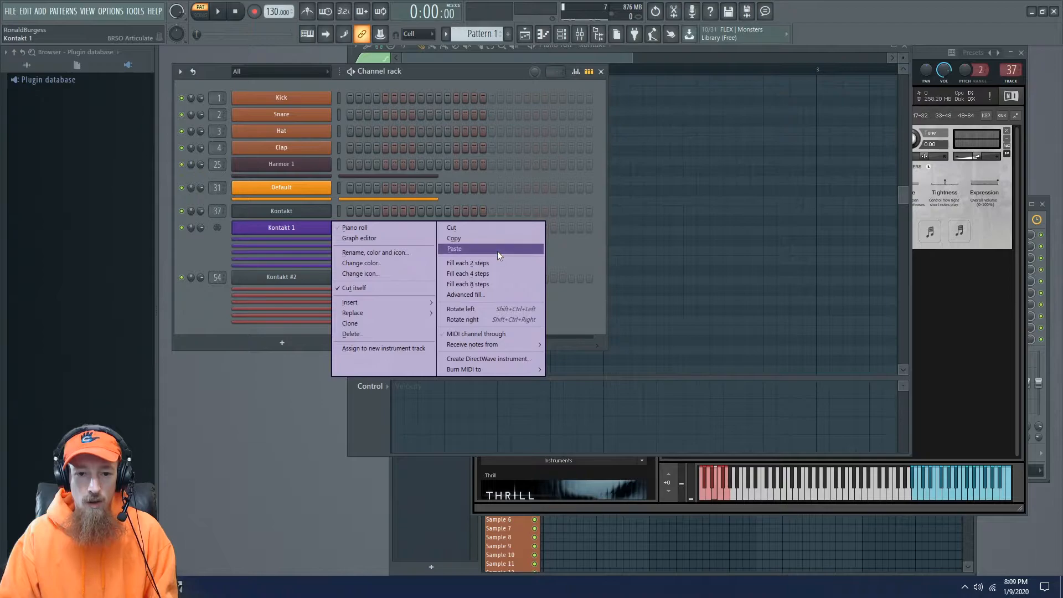
left_click(501, 248)
Step: Load the g - Oboes a2 preset from the Symphonic Woodwinds group into BRSO Articulate on the Kontakt 1 channel
left_click(313, 229)
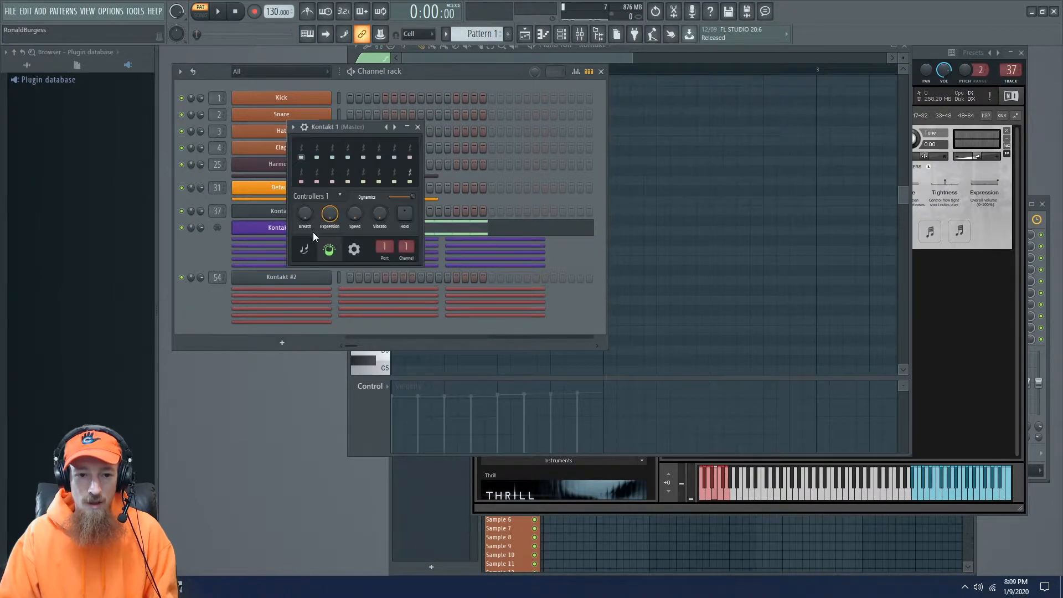
right_click(387, 128)
mouse_move(463, 155)
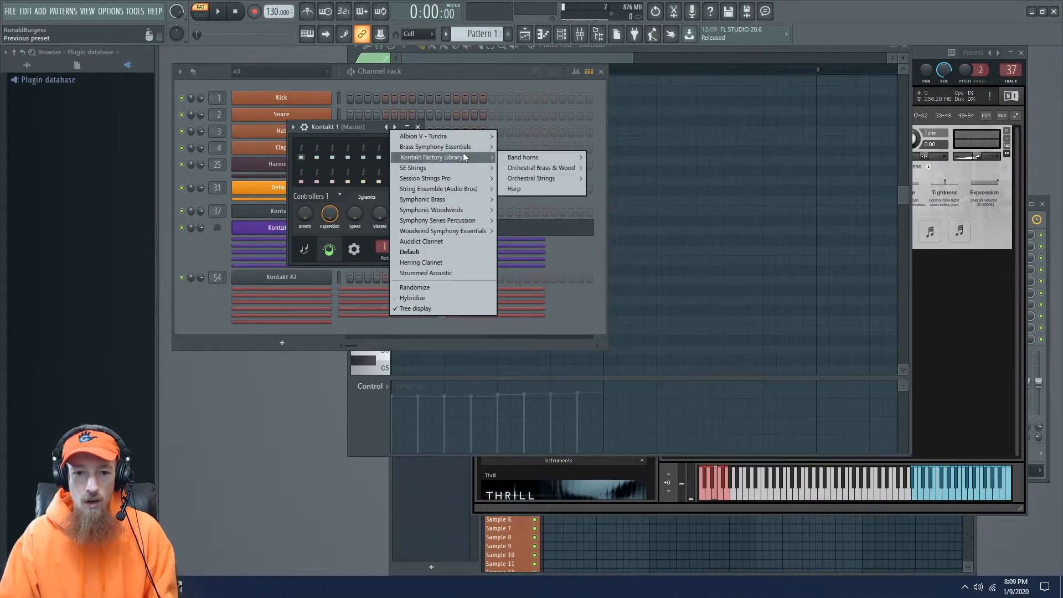
mouse_move(460, 205)
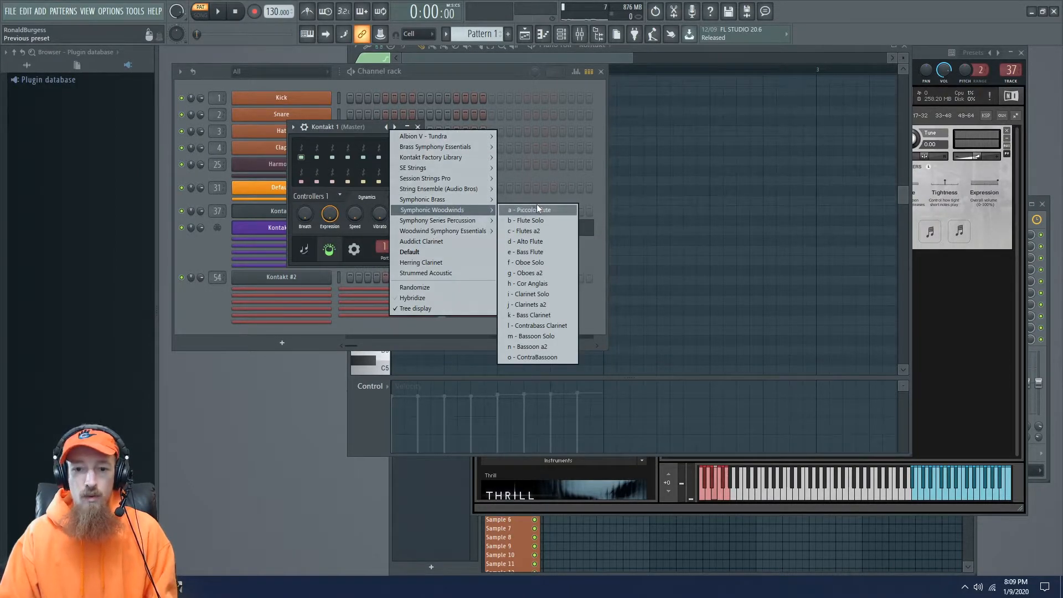
left_click(550, 272)
left_click(417, 127)
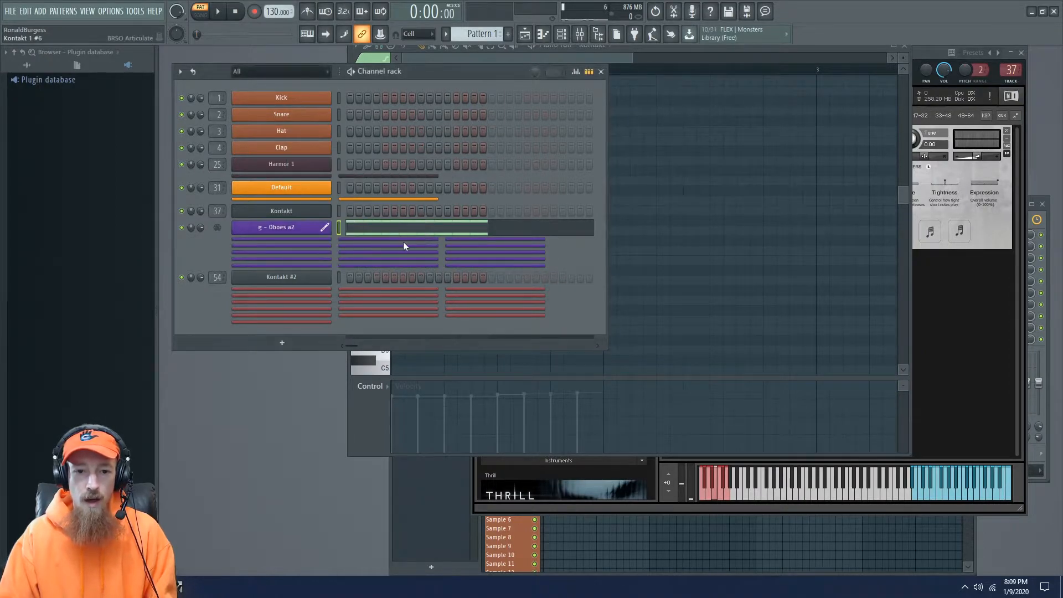
Step: Assign the Long articulation colour (3) to the notes in the first half of bar 1 and briefly play the pattern
left_click(402, 233)
left_click_drag(393, 237, 483, 338)
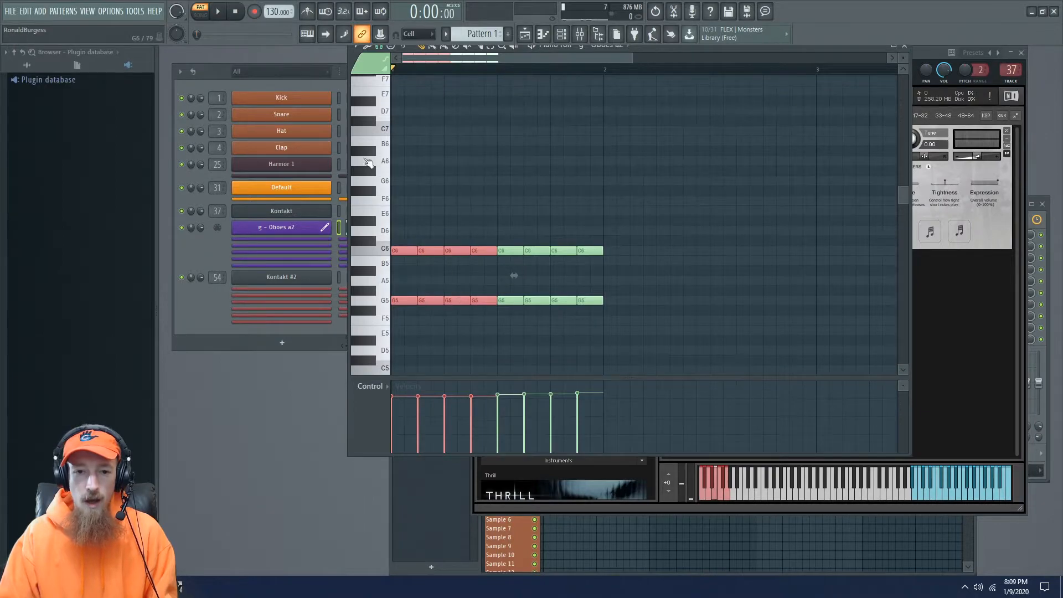
left_click(368, 67)
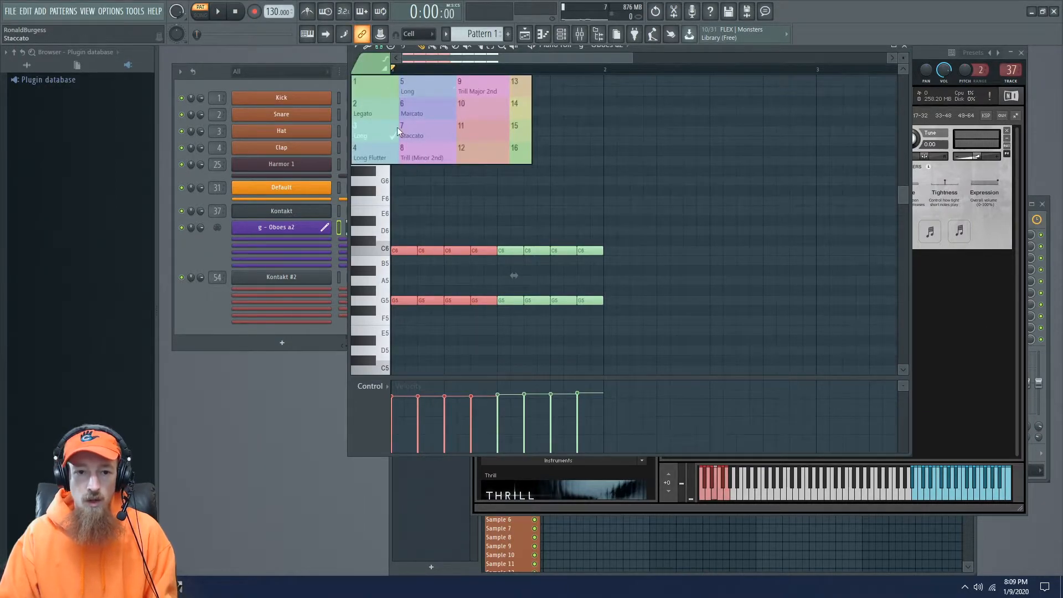
left_click(370, 137)
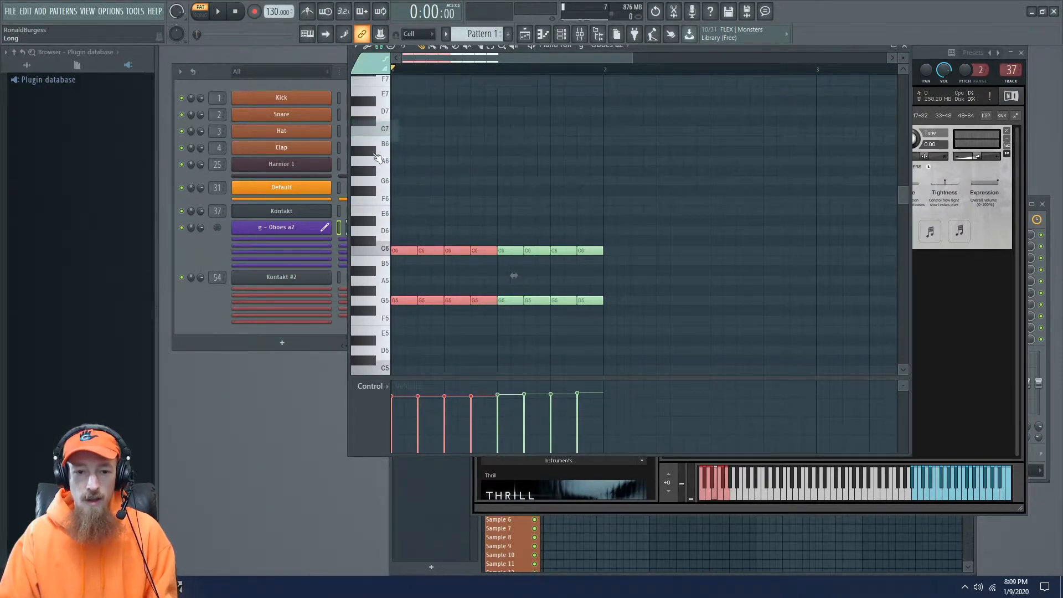
left_click(410, 214)
left_click_drag(391, 238, 492, 331)
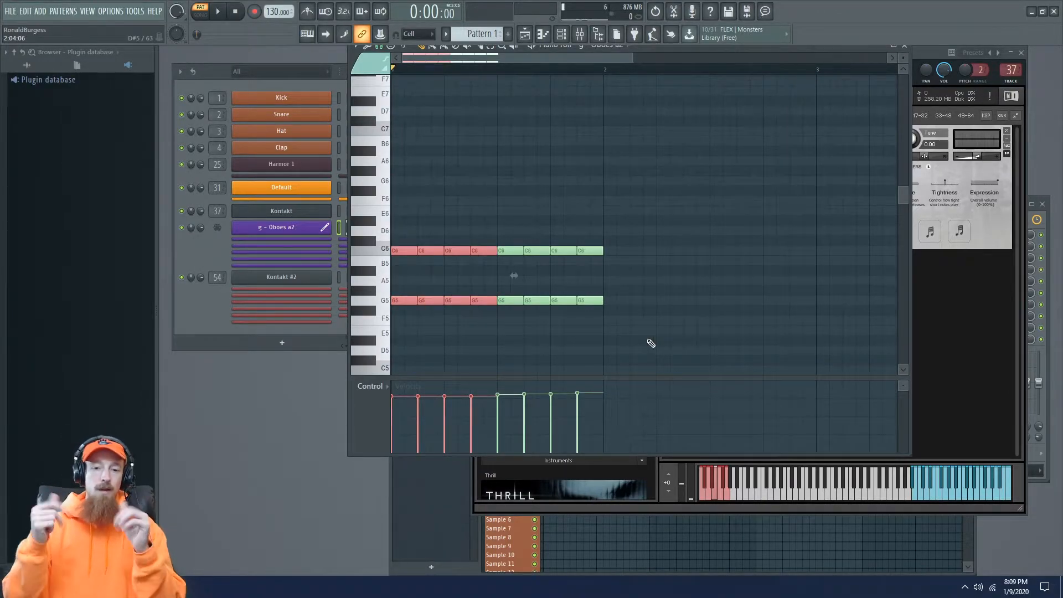
key("space")
key("space")
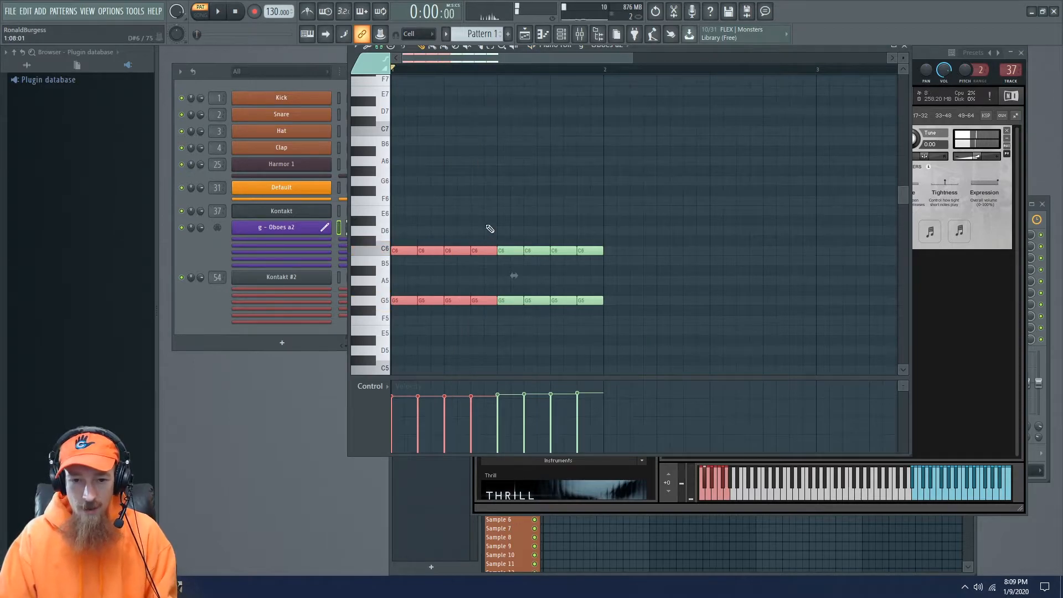
Step: Assign the Staccato articulation colour (7) to the notes in the second half of bar 1 and play the pattern
left_click_drag(512, 227, 630, 344)
left_click(370, 62)
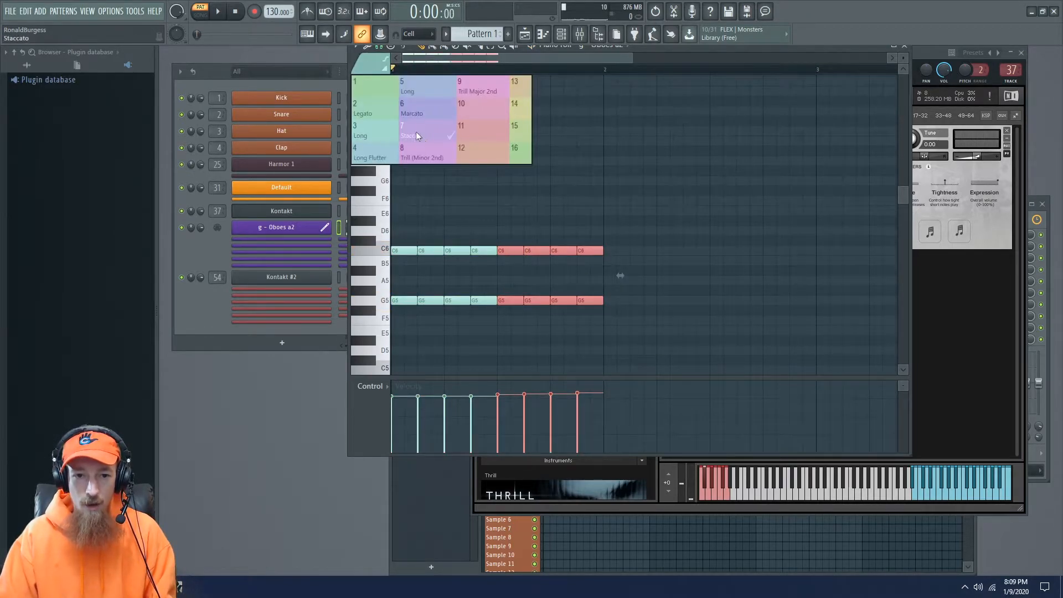
left_click(426, 119)
left_click(573, 234)
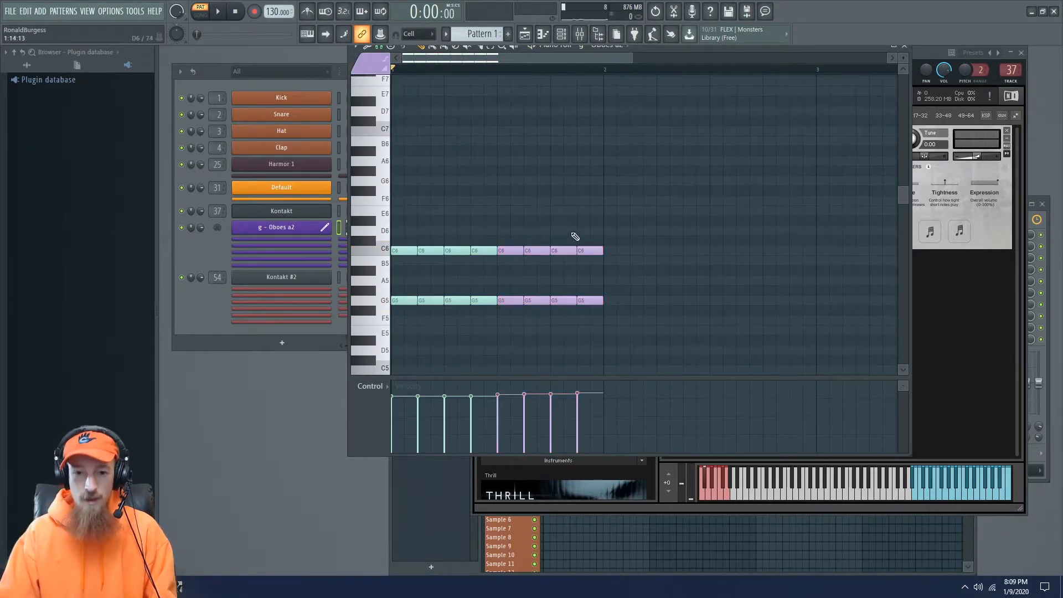
key("space")
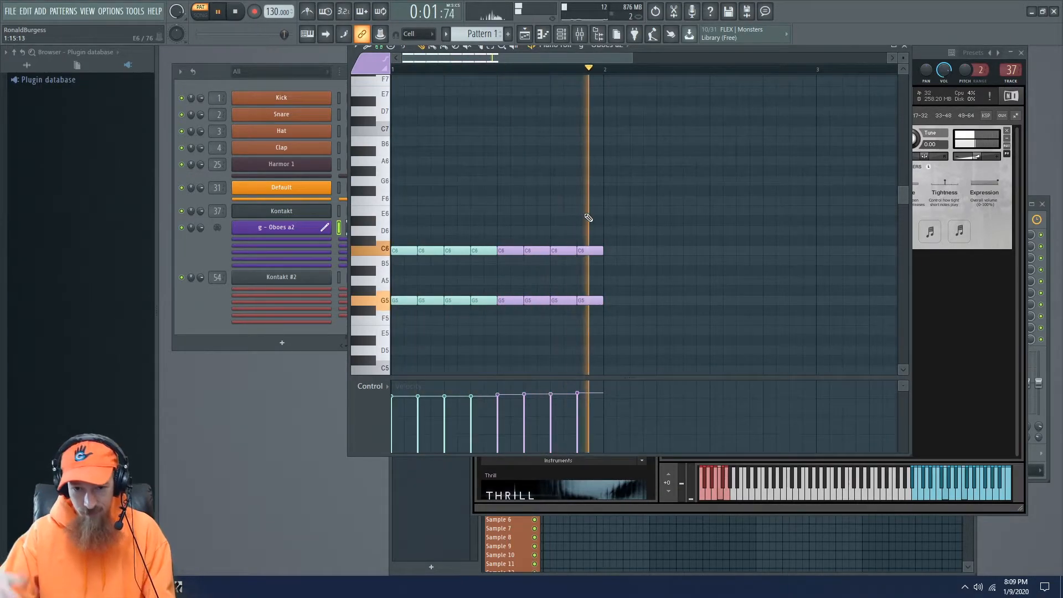
key("space")
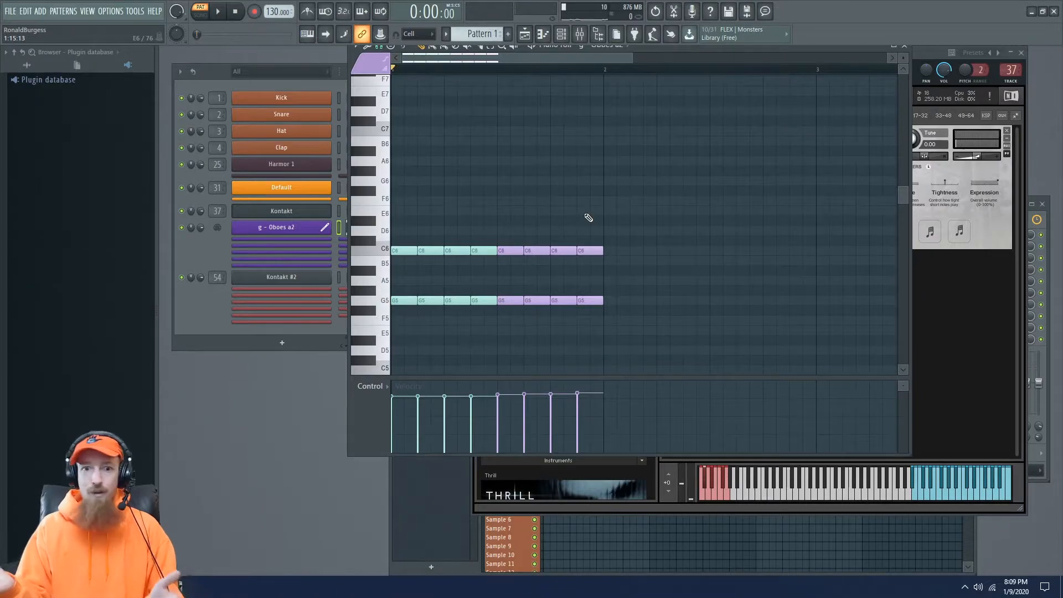
Step: Compare the Oboe Solo articulations in Kontakt with the named articulation colours available in the piano roll
scroll(434, 273, "down", 6)
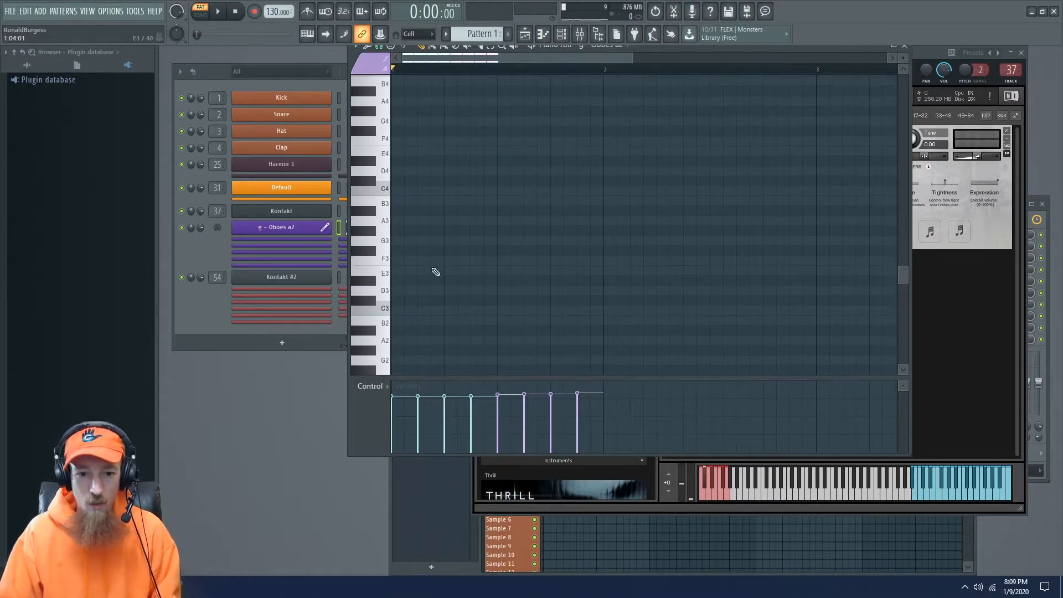
scroll(492, 347, "up", 6)
left_click(1015, 340)
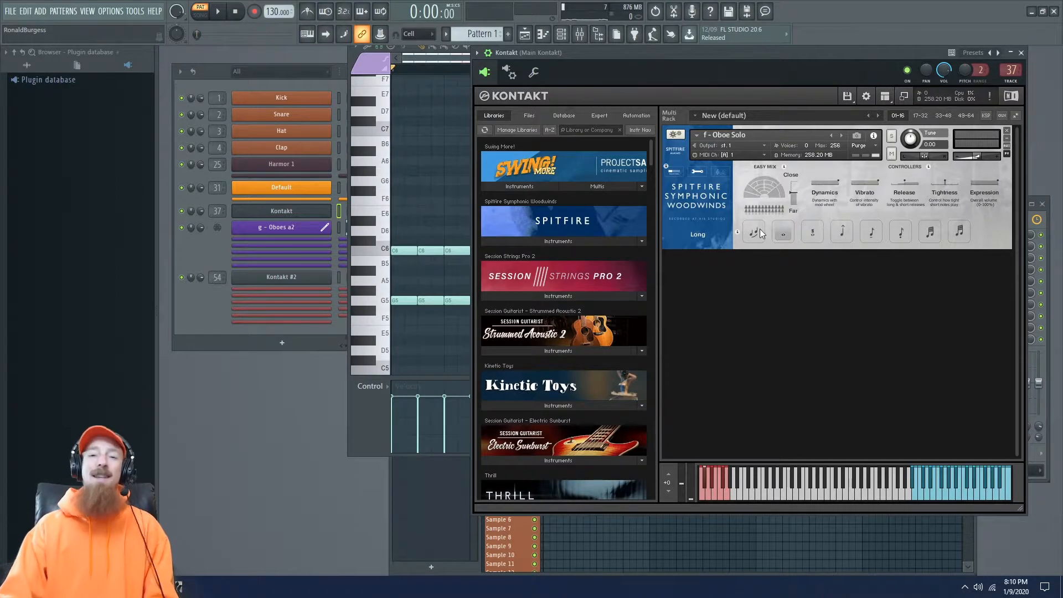
left_click(363, 71)
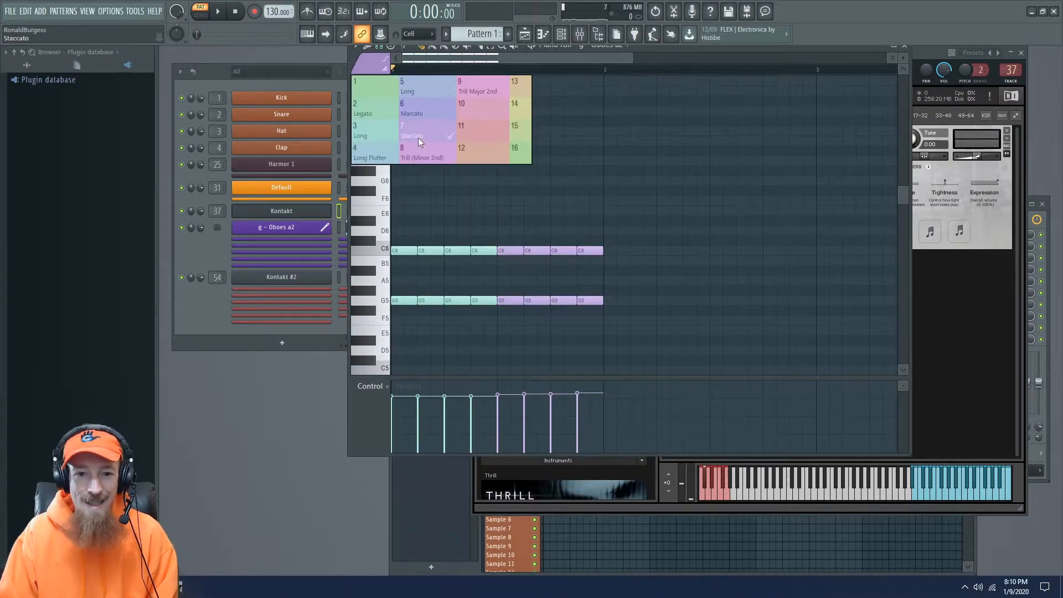
left_click(664, 83)
left_click_drag(481, 218, 698, 333)
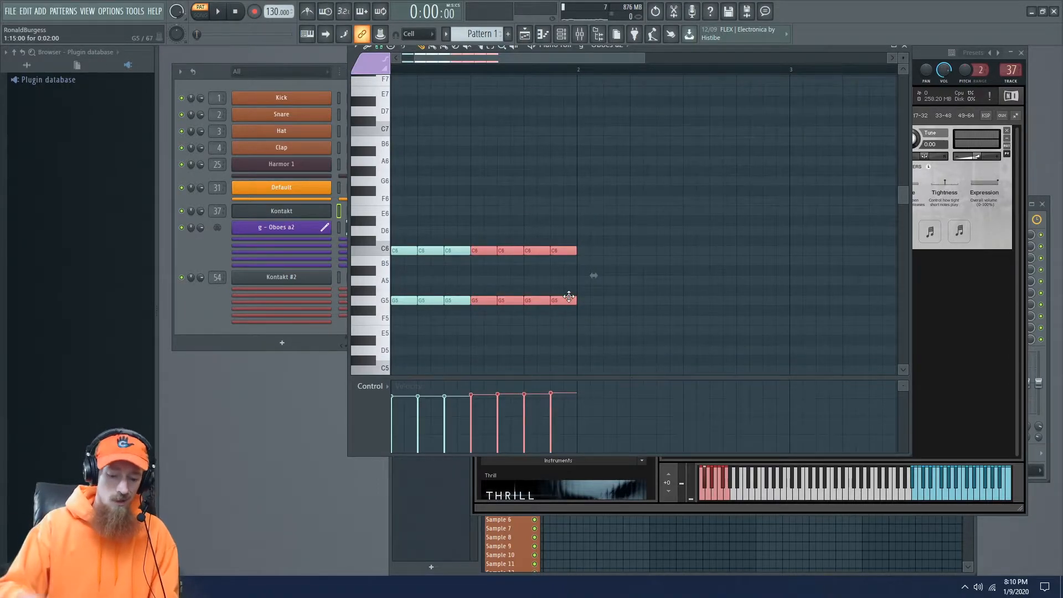
scroll(562, 197, "left", 1)
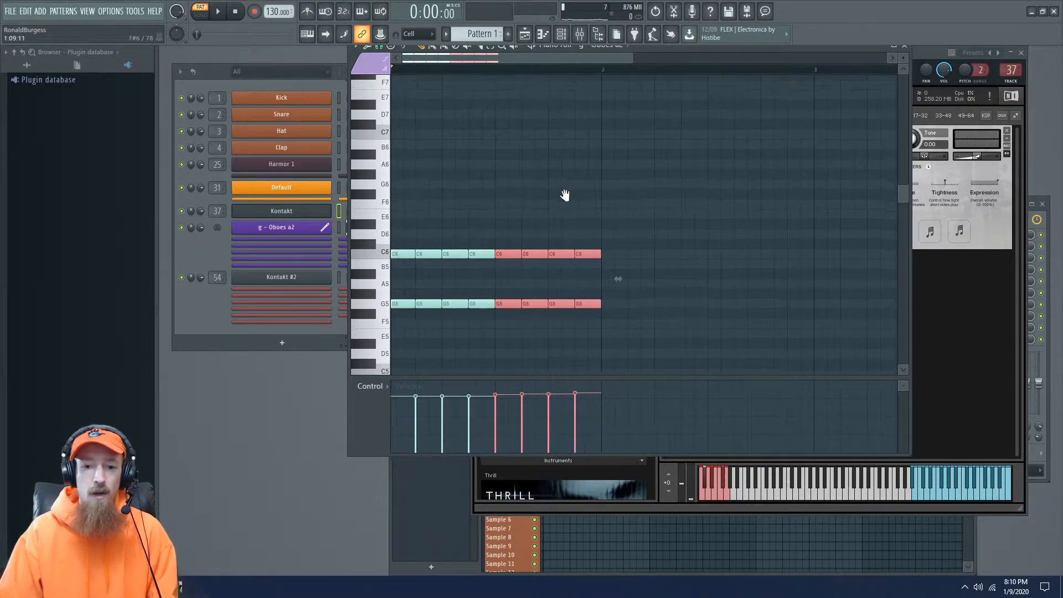
scroll(559, 249, "up", 2)
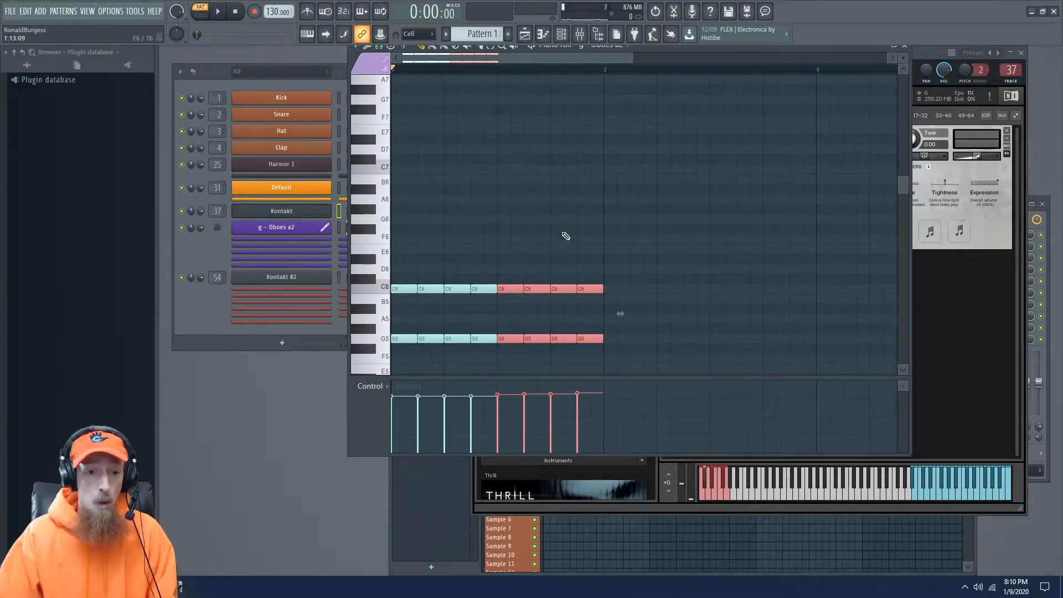
Step: Open BRSO Articulate for the Oboes a2 channel, inspect its controllers and the keyswitch settings of Articulation 1, and close it
left_click(277, 228)
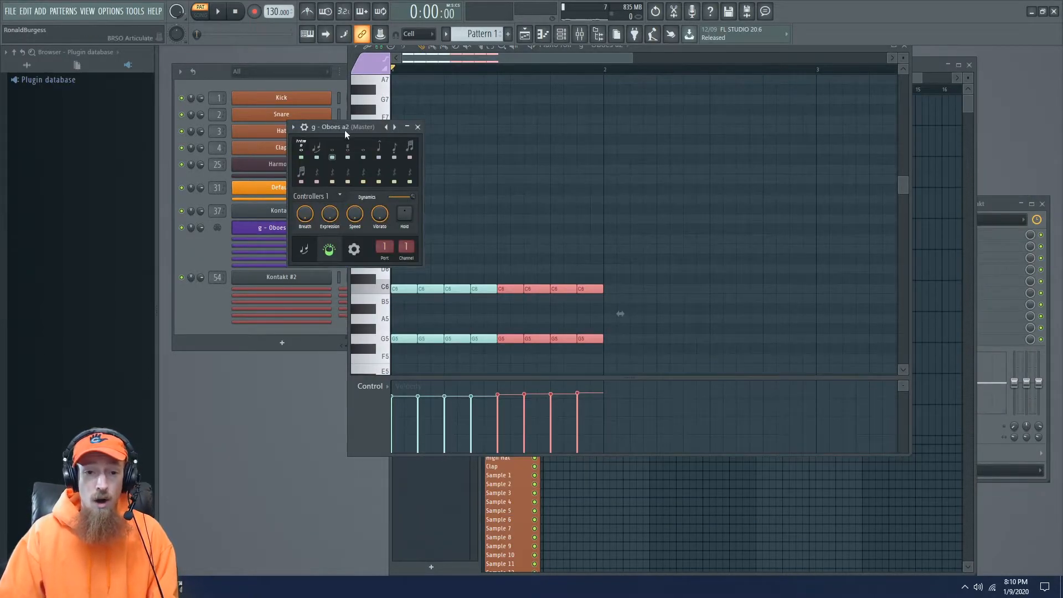
left_click_drag(344, 130, 540, 111)
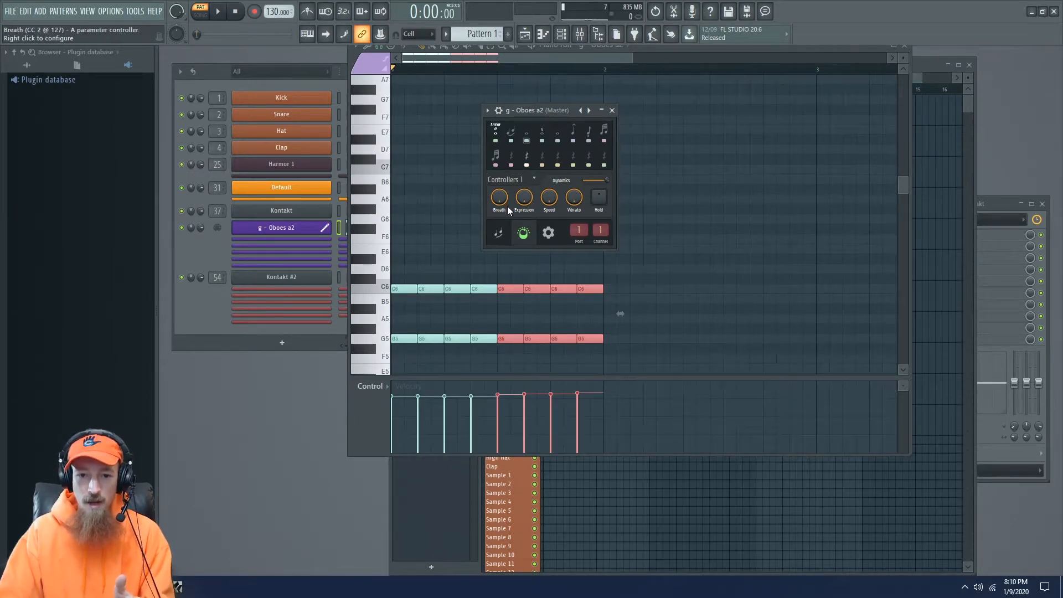
left_click(498, 232)
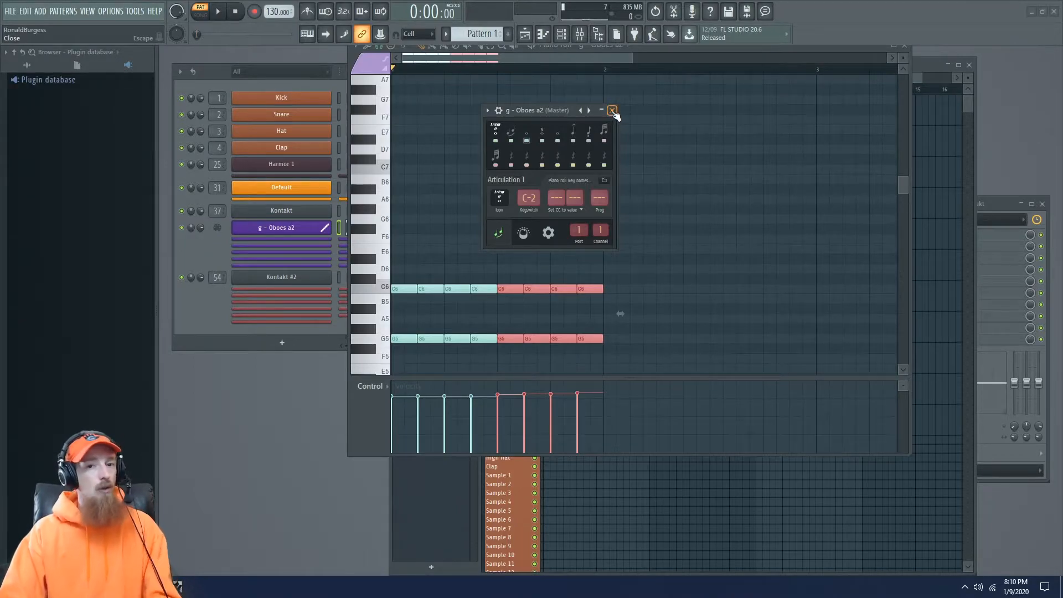
left_click(612, 110)
scroll(527, 304, "down", 3)
left_click(524, 266)
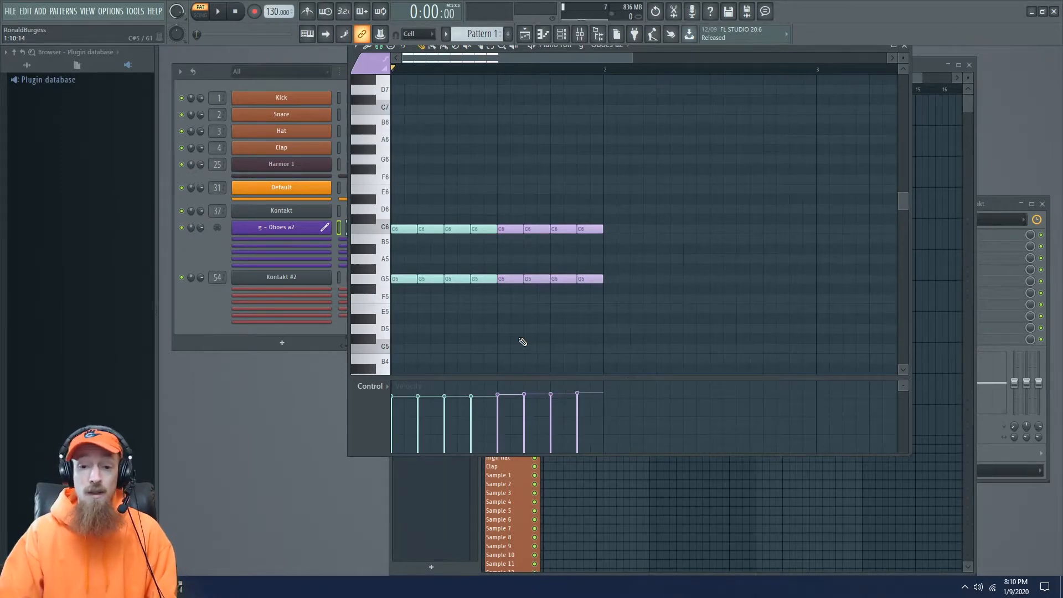
Step: Assign the Long Flutter articulation colour (4) to the C6 notes in the second half of bar 1 and play the pattern
left_click_drag(501, 218, 636, 235)
left_click(368, 62)
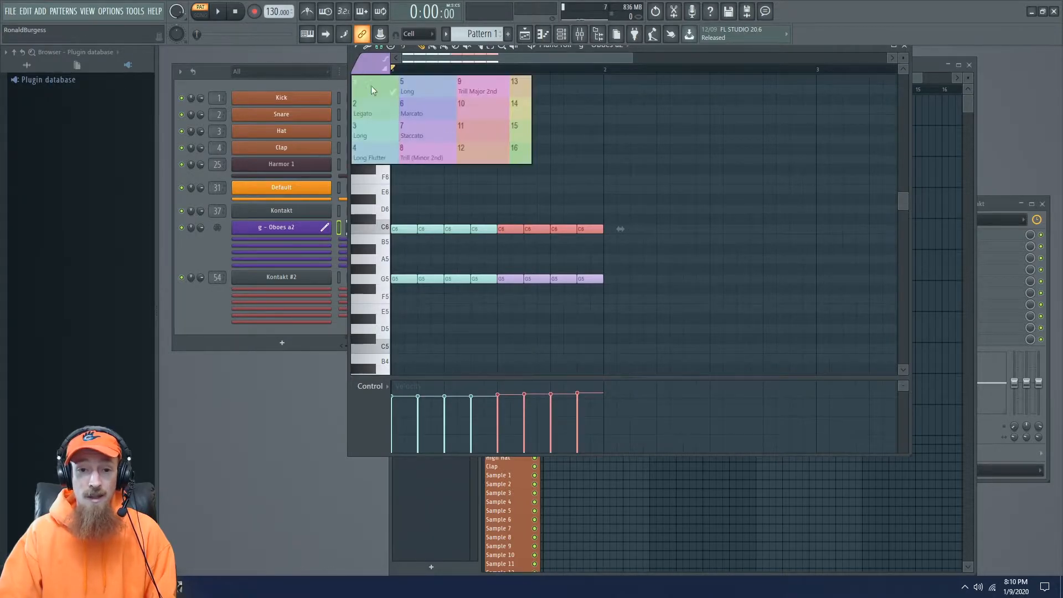
left_click(366, 148)
left_click(585, 199)
key("space")
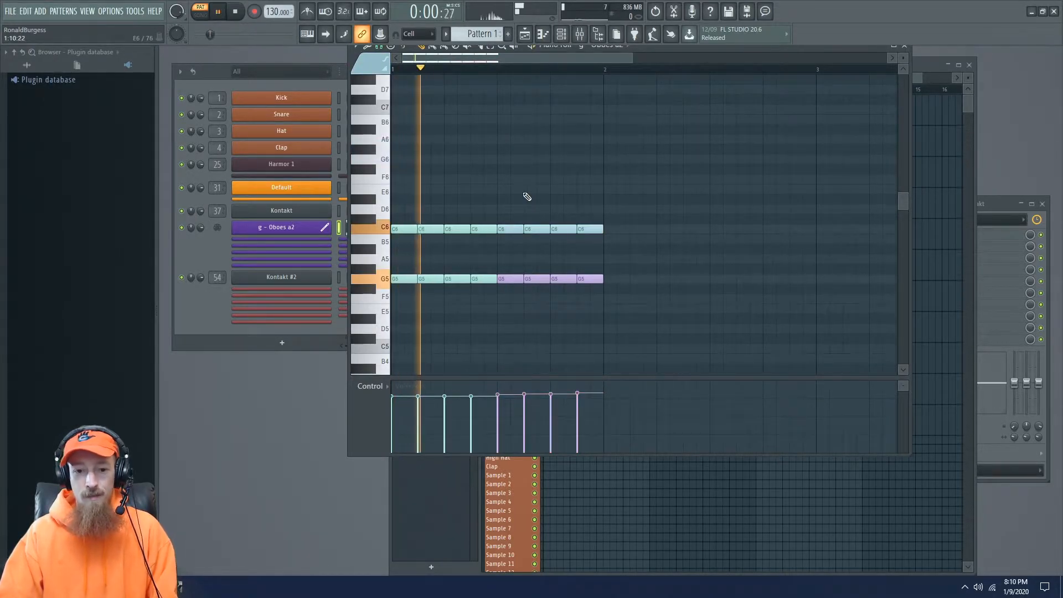
key("space")
Step: In the second half of bar 1, raise the G5 notes' velocities to maximum, lower the C6 notes' velocities below half, and play
left_click_drag(501, 294, 590, 279)
left_click_drag(500, 425, 617, 368)
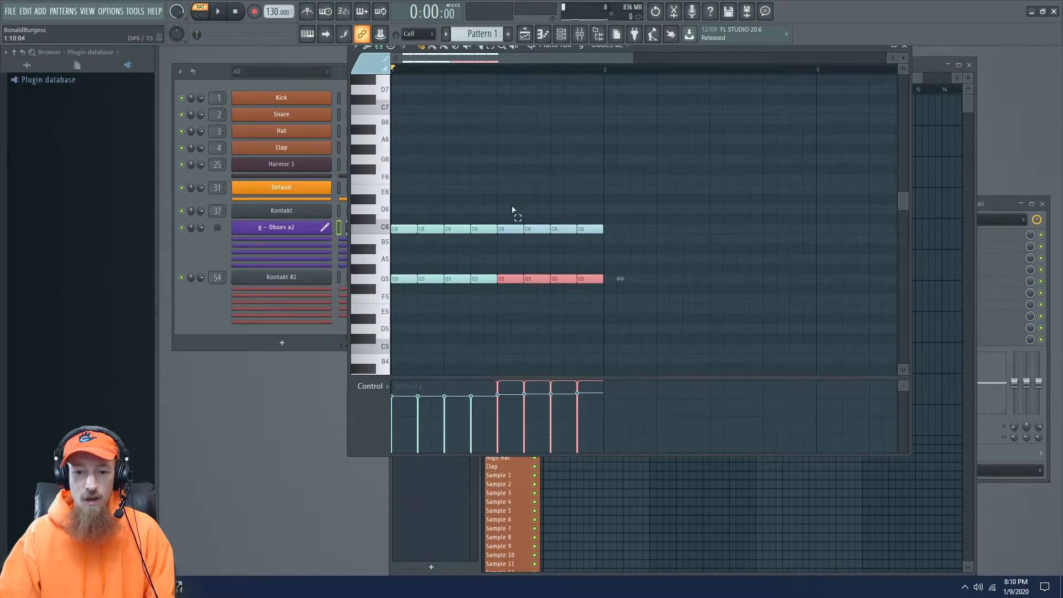
left_click_drag(515, 208, 606, 244)
left_click_drag(508, 426, 588, 422)
key("space")
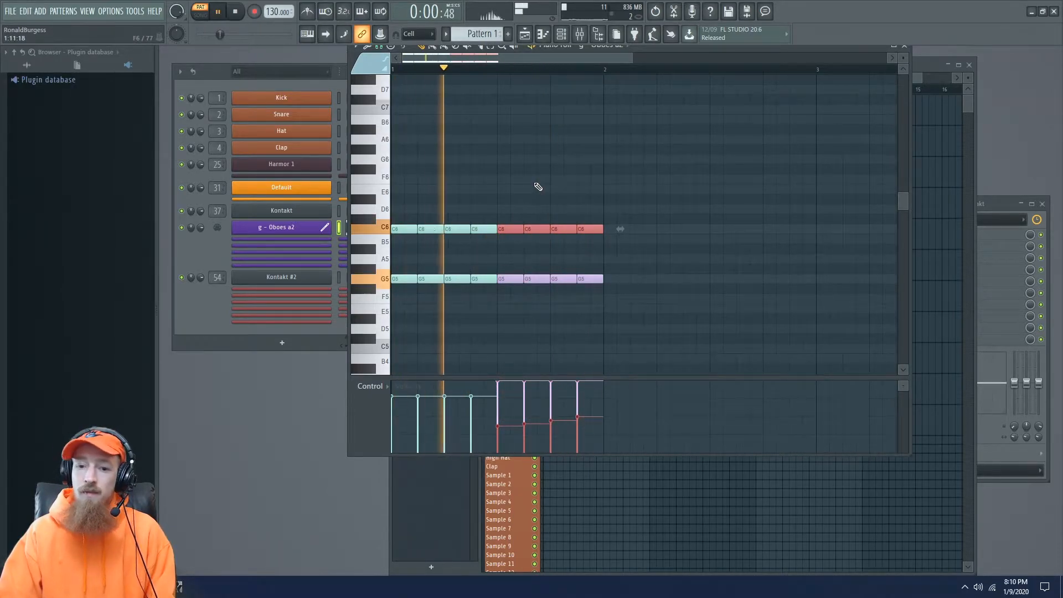
key("space")
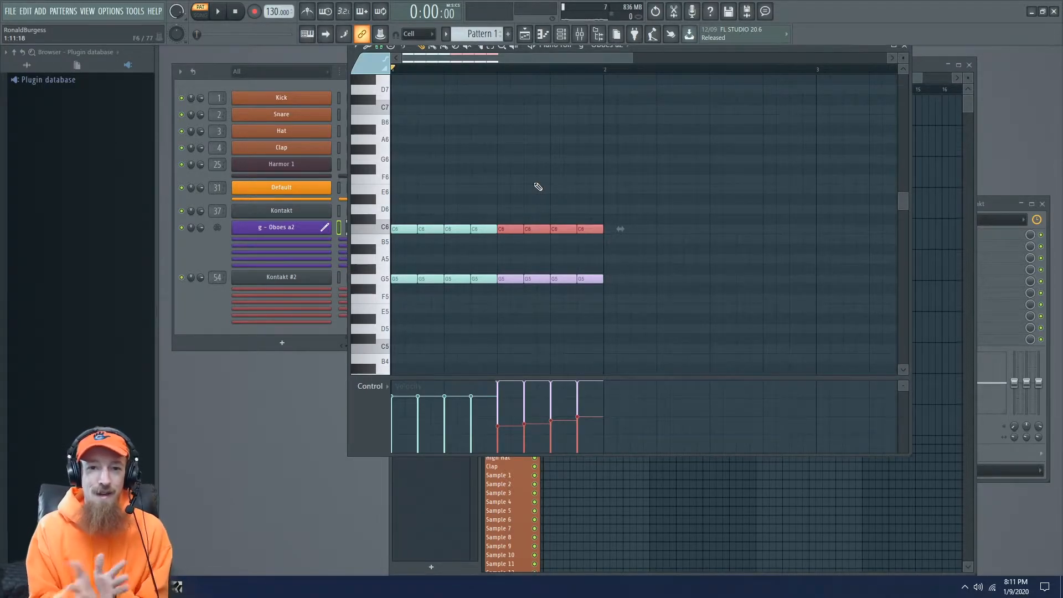
Step: Delete all C6 and G5 notes from the Oboes a2 piano roll
left_click_drag(631, 205, 367, 295)
key("Delete")
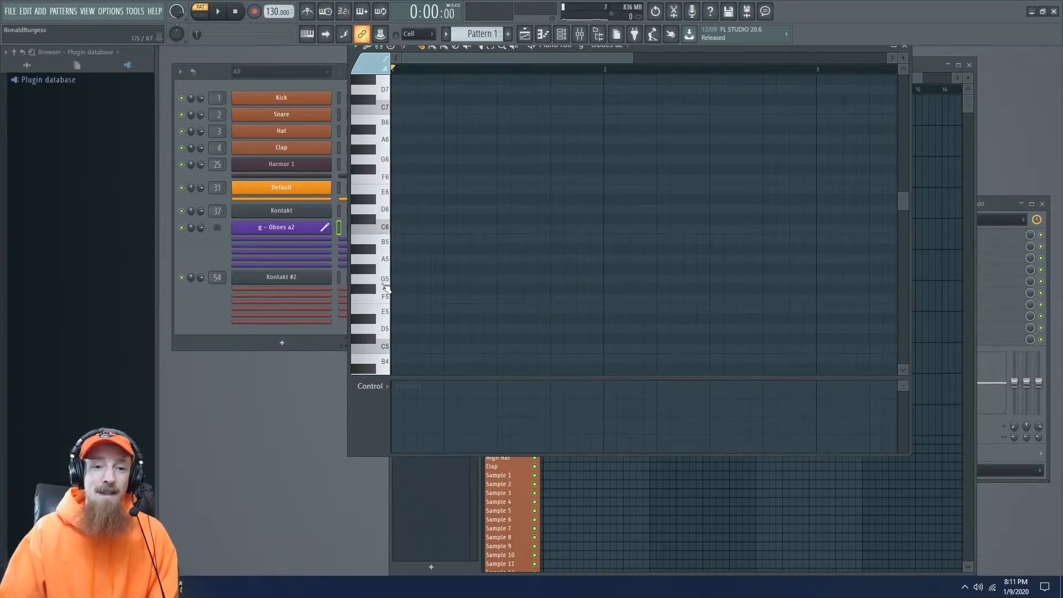
Step: Open the Kontakt channel's window and remove the Oboe Solo instrument from the rack
left_click(177, 242)
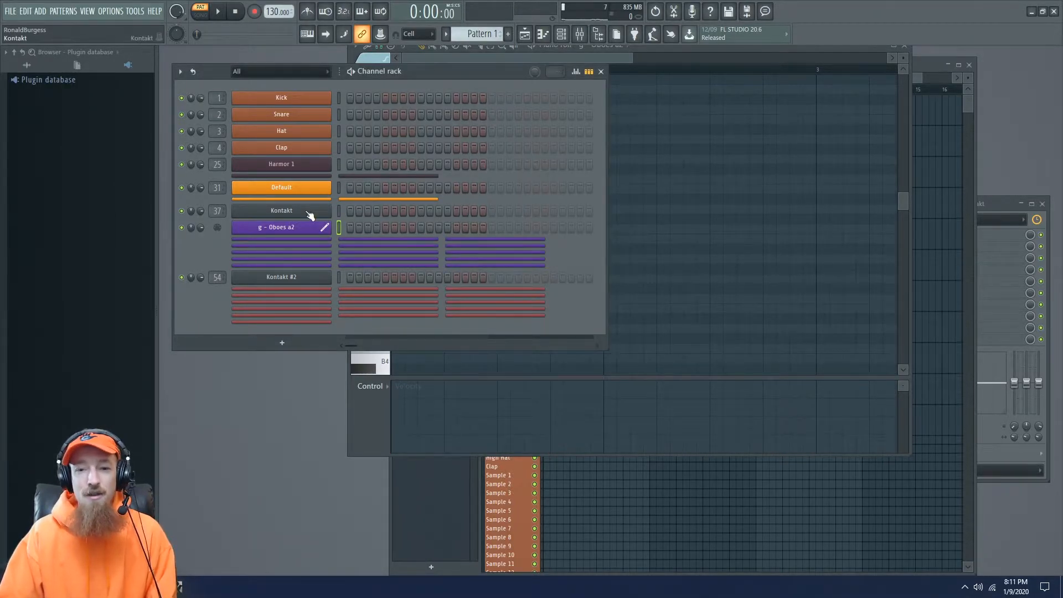
left_click(313, 215)
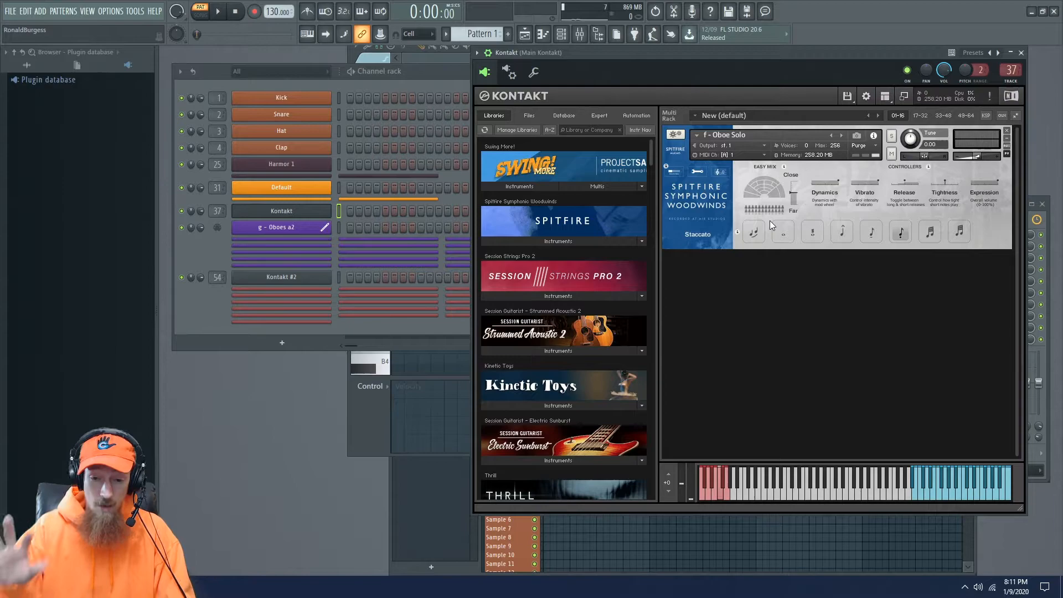
left_click(1006, 133)
left_click(537, 331)
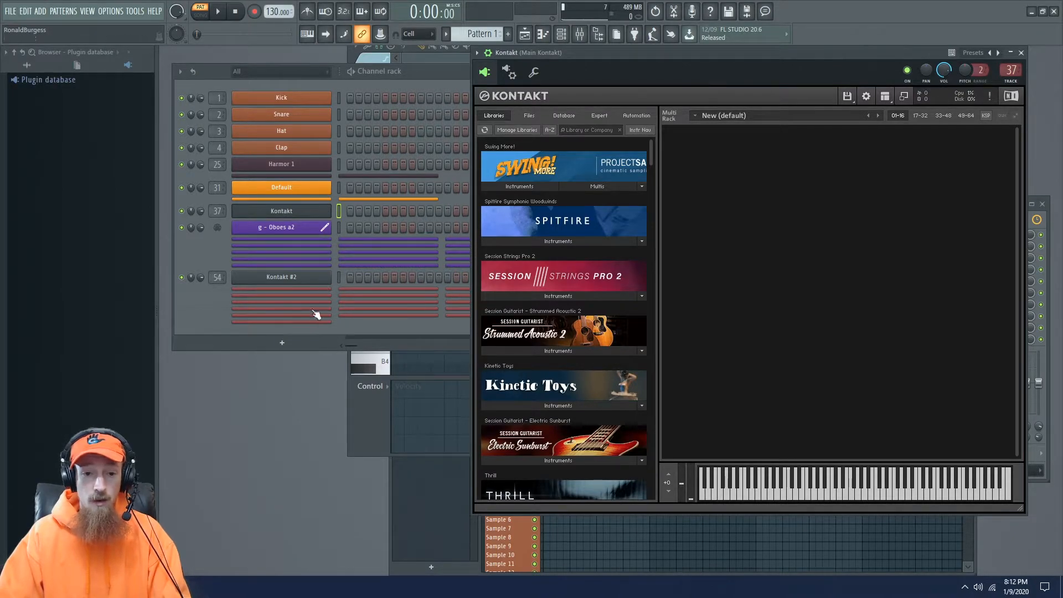
Step: Find MIDI Out in the plugin picker with the search text "midi", add it as a new channel and close its window
left_click(310, 228)
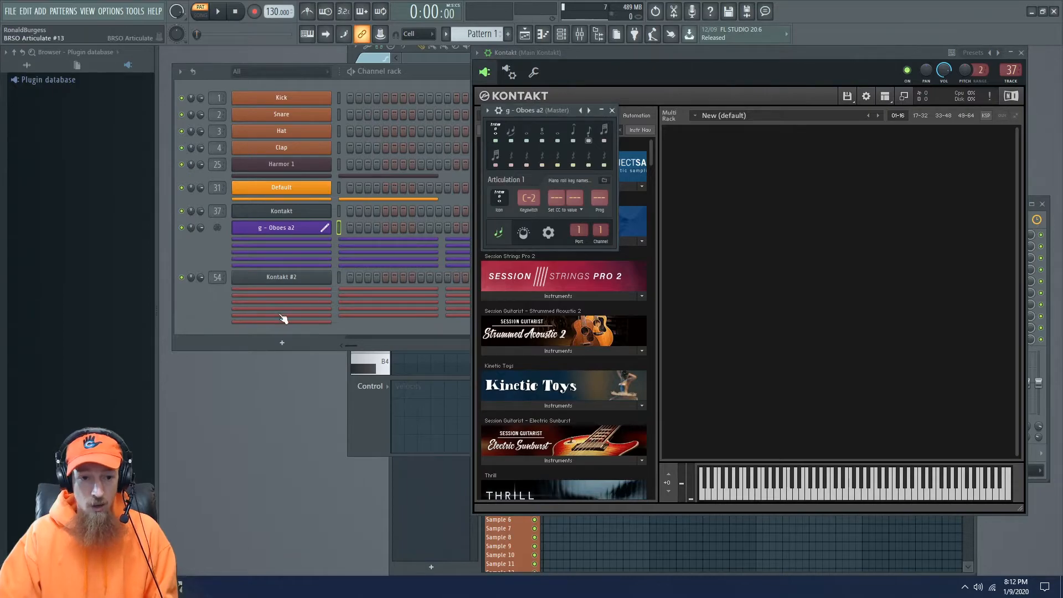
left_click(290, 341)
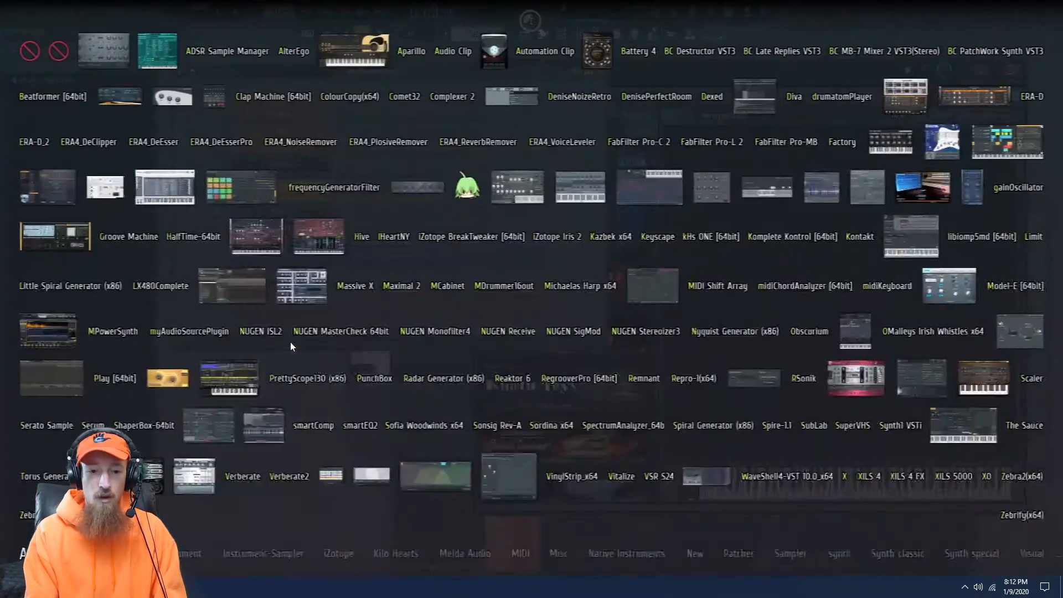
type("midi")
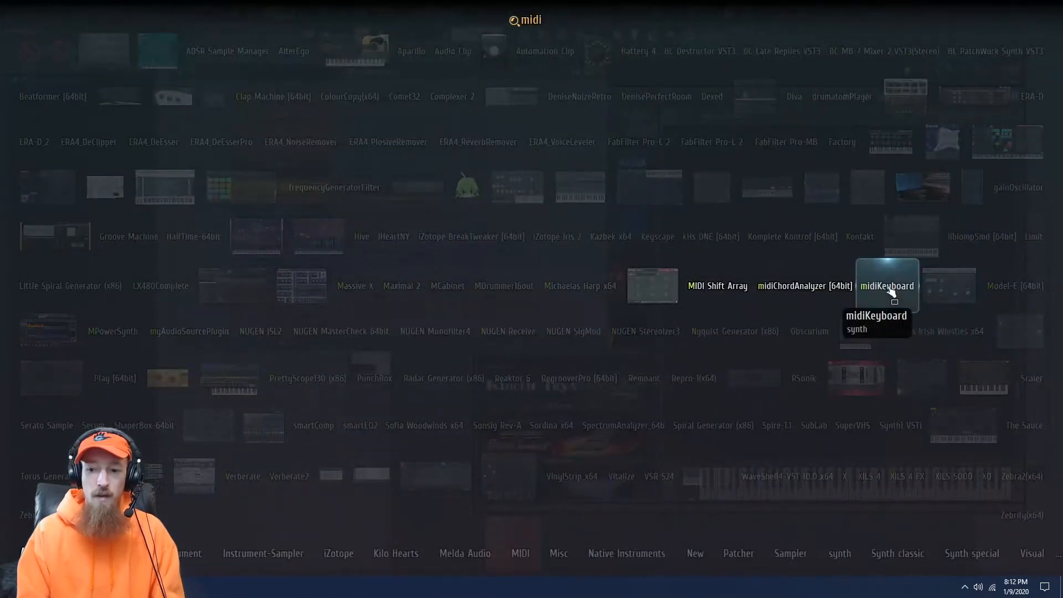
left_click(652, 286)
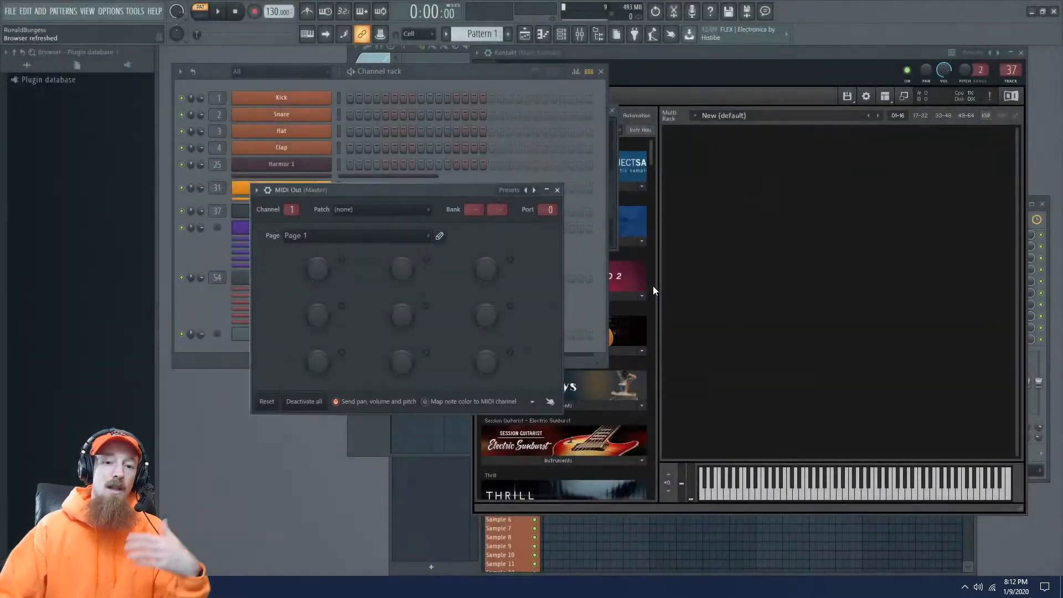
left_click(556, 189)
Step: Examine the port and channel settings of the Oboes a2 BRSO Articulate plugin and of the MIDI Out channel
left_click(285, 227)
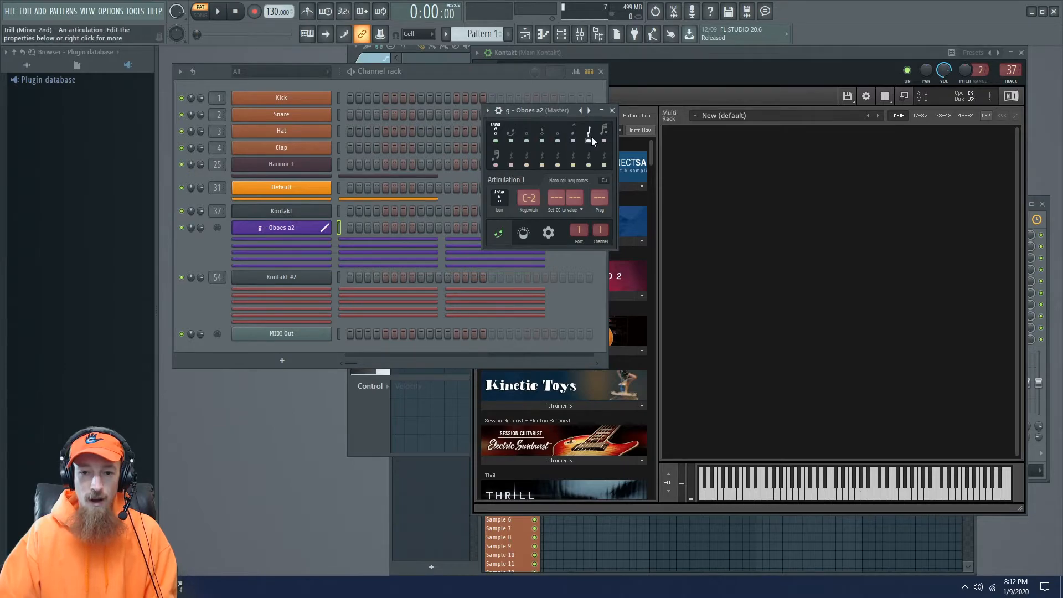
left_click(611, 110)
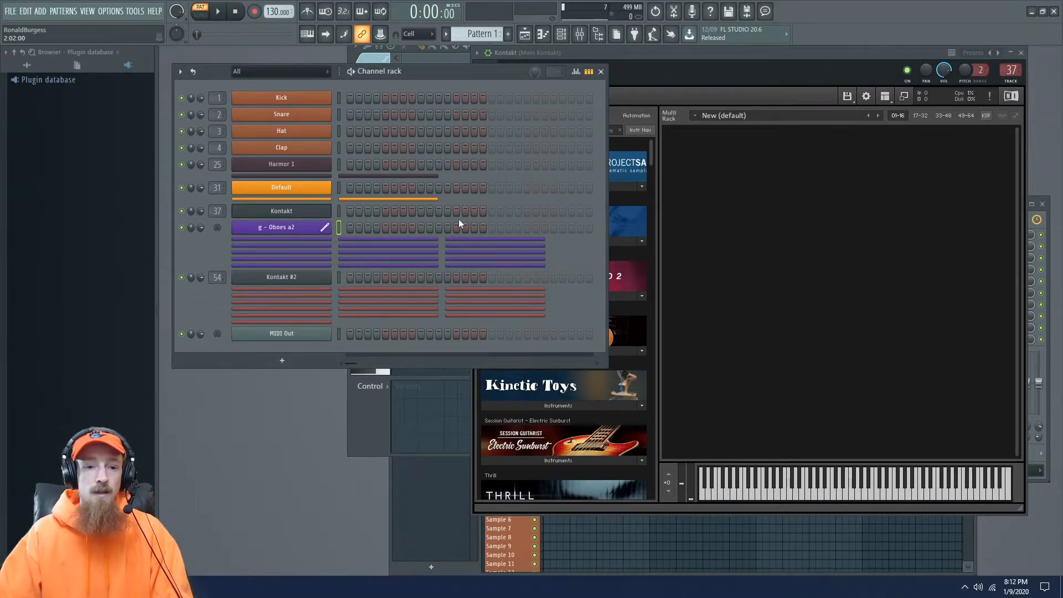
left_click(302, 334)
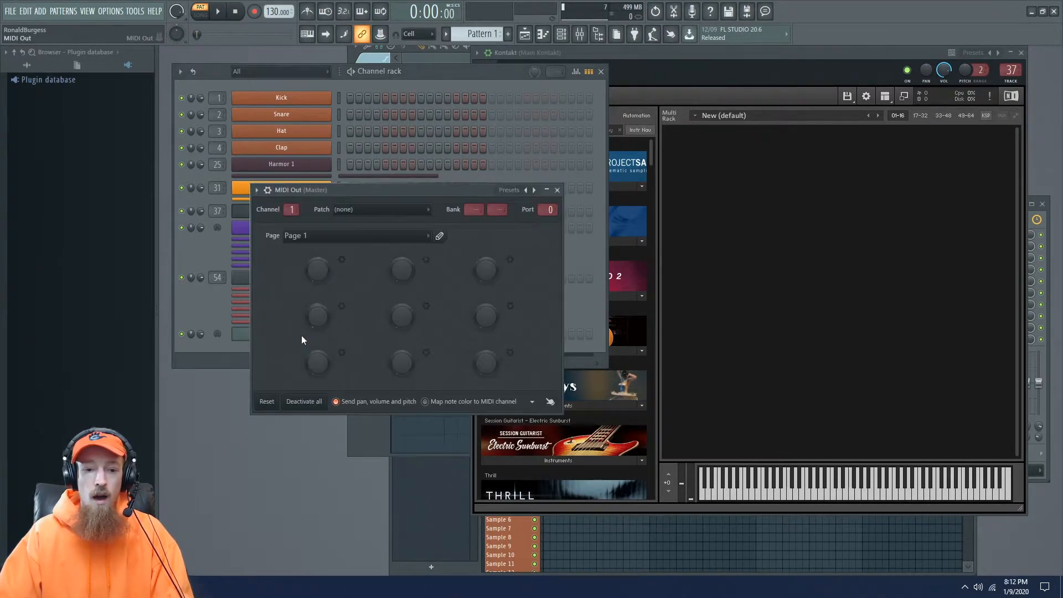
left_click(240, 337)
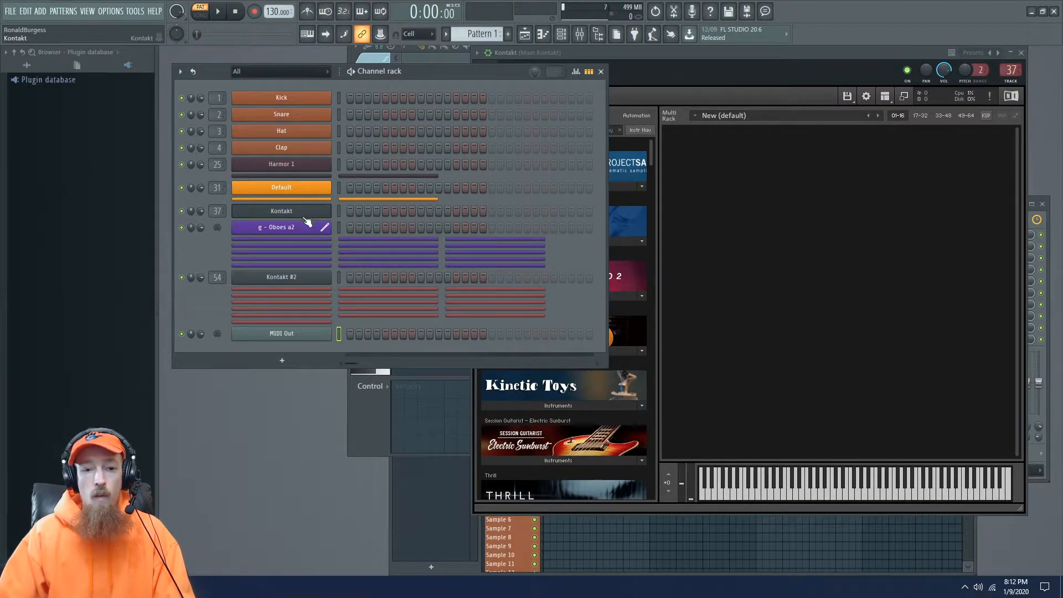
Step: Load Alto Sax - Shorts.nki from the Swing More! saxes and clarinet folder into the Kontakt rack
left_click(748, 151)
left_click(518, 187)
left_click(544, 250)
double_click(523, 269)
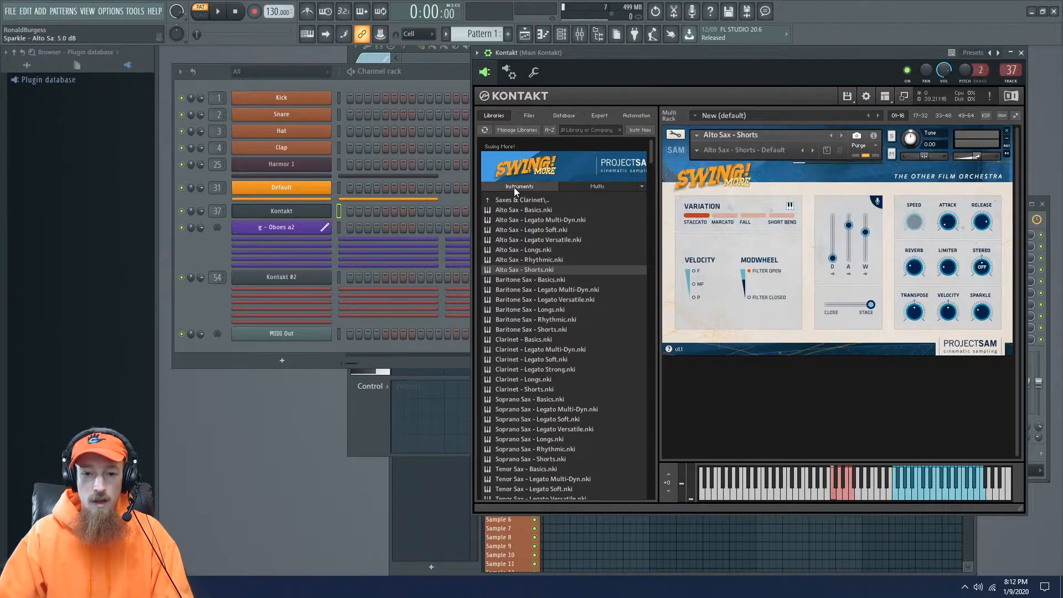
Step: Load Basses - Traditional.nki from the Session Strings Pro 2 library and collapse the library's instrument list
left_click(513, 187)
left_click(539, 295)
double_click(538, 321)
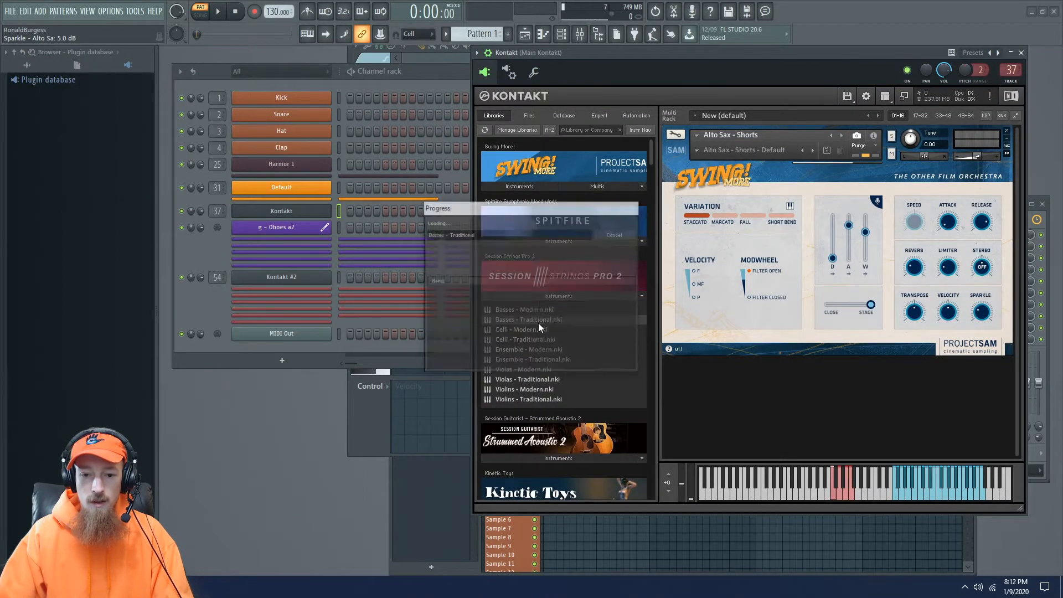
left_click(587, 296)
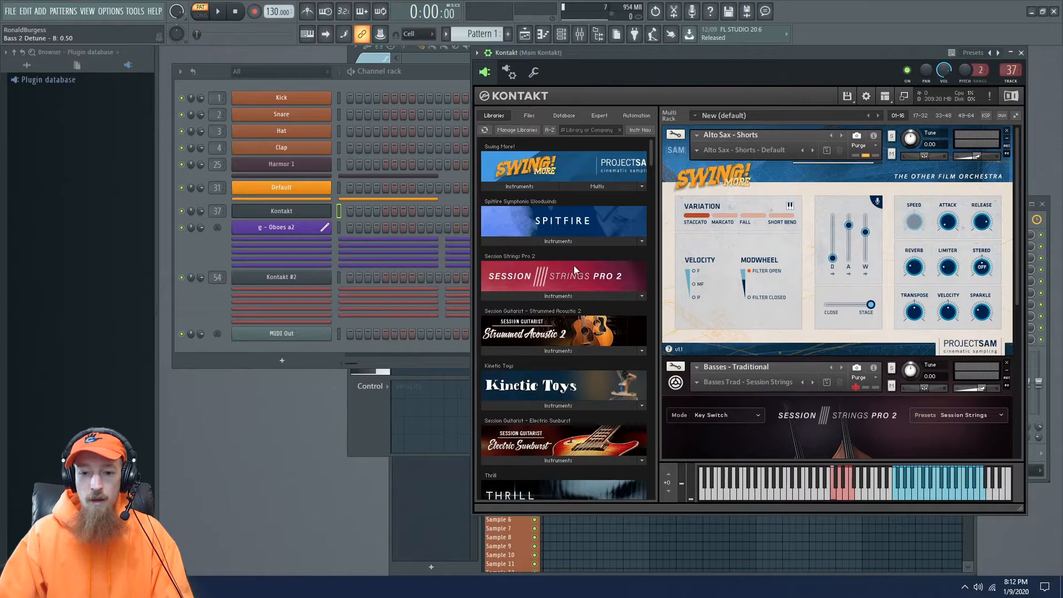
Step: Collapse the Alto Sax - Shorts and Basses - Traditional instruments in the rack to their headers
left_click_drag(652, 159, 652, 179)
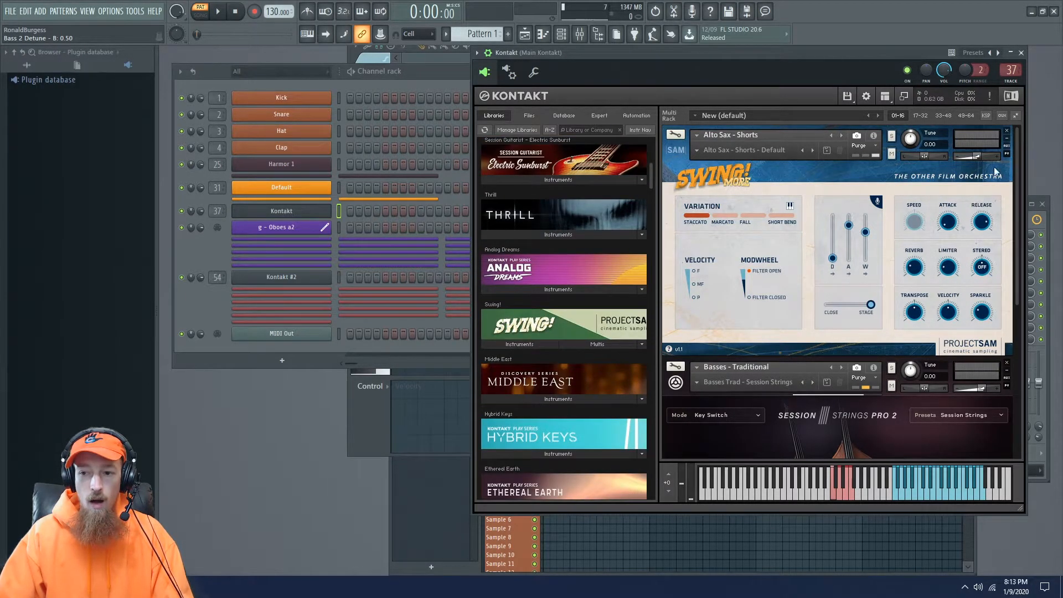
left_click(676, 150)
left_click(676, 189)
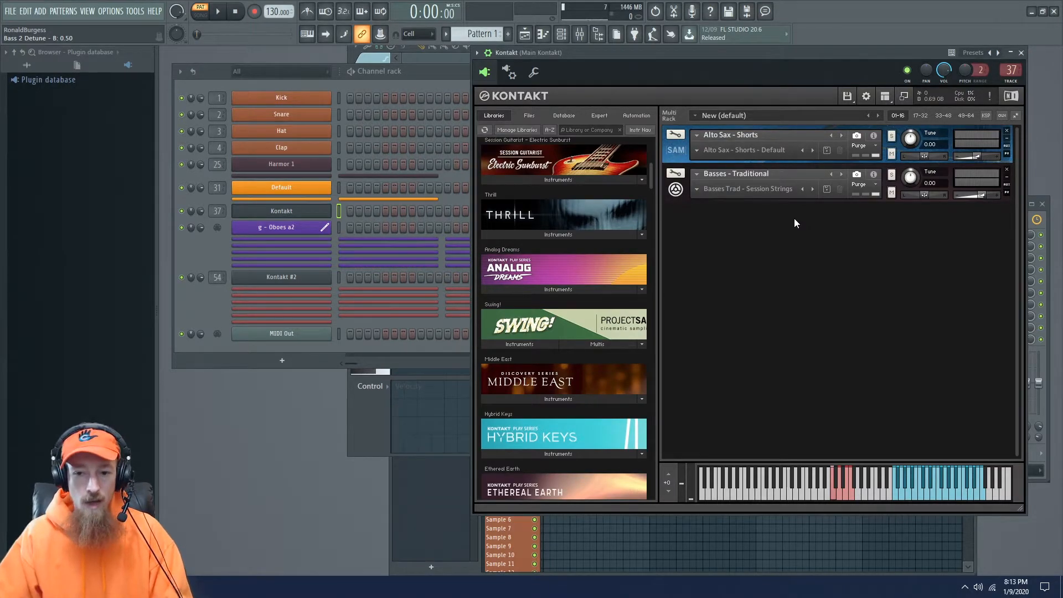
Step: Load the Session Guitarist - Electric Sunburst instrument and collapse it to its header in the rack
scroll(650, 171, "down", 3)
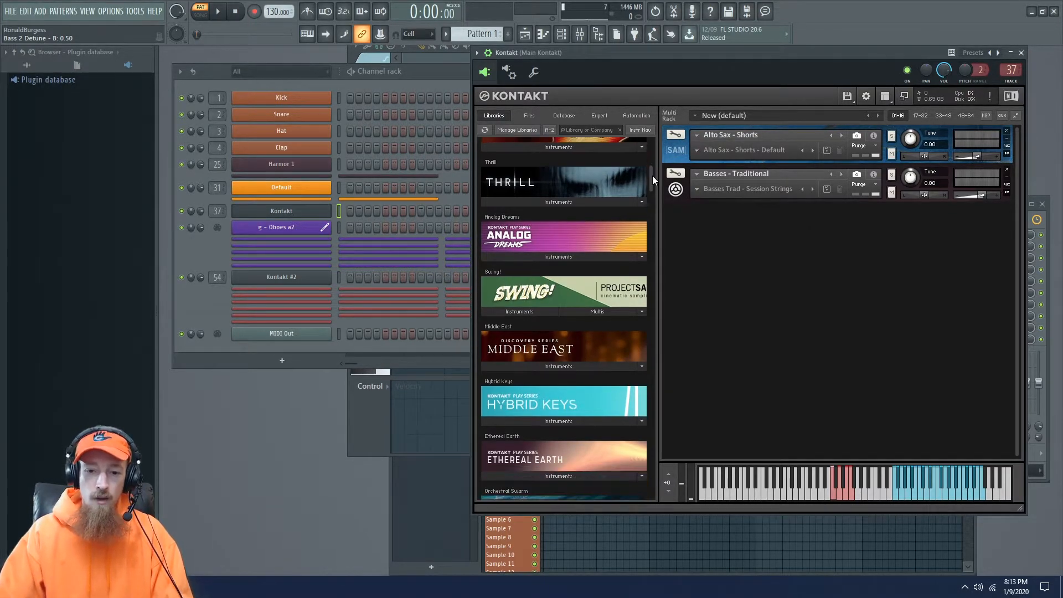
scroll(649, 171, "up", 5)
left_click(602, 230)
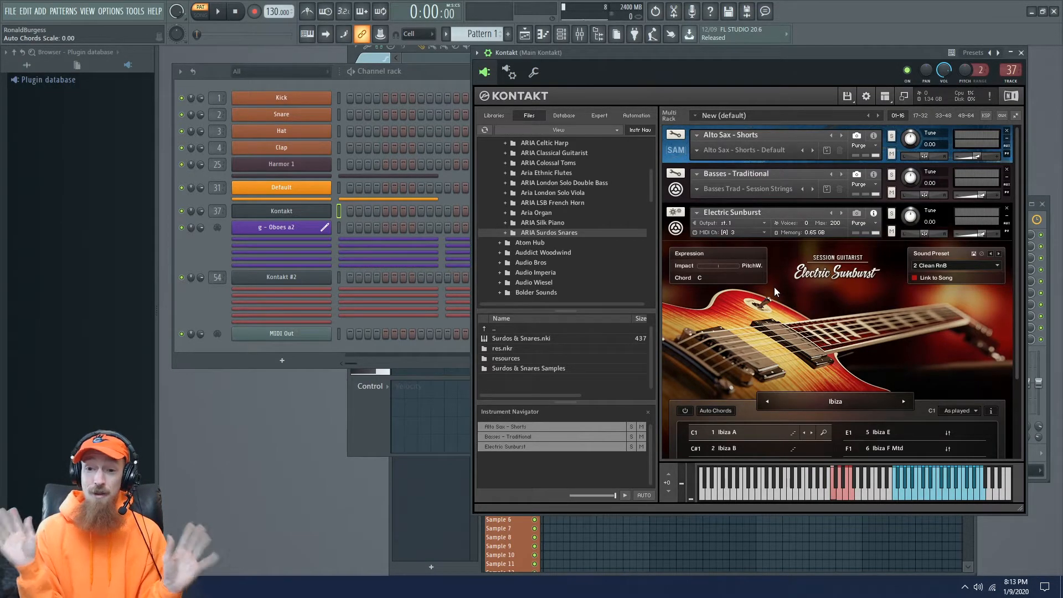
left_click(675, 233)
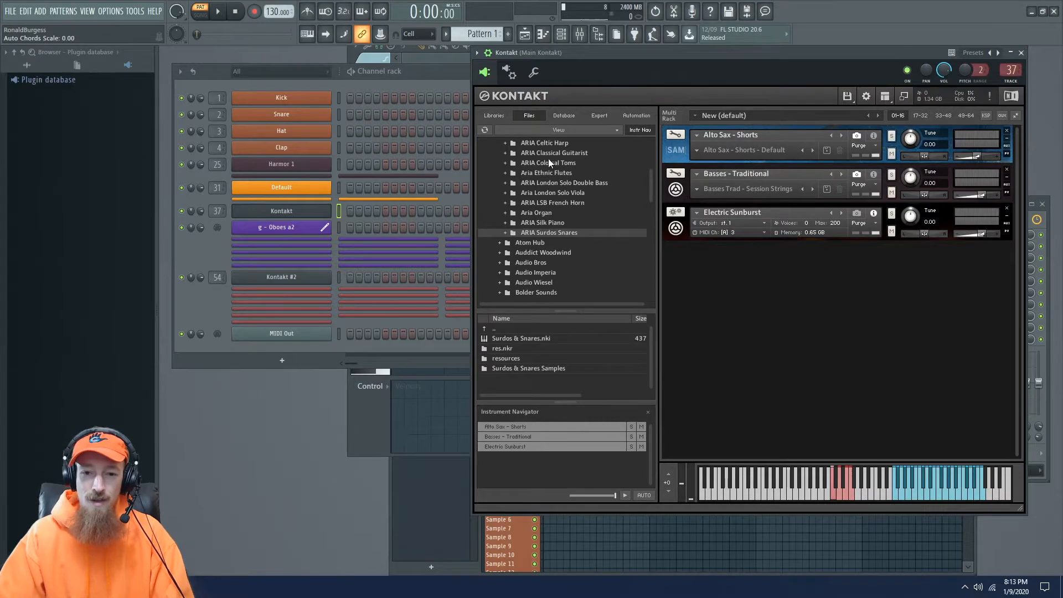
Step: In the file browser, expand the 8DIO folder down to the Instruments folder of 8Dio Adagio - Violins
scroll(554, 265, "up", 1)
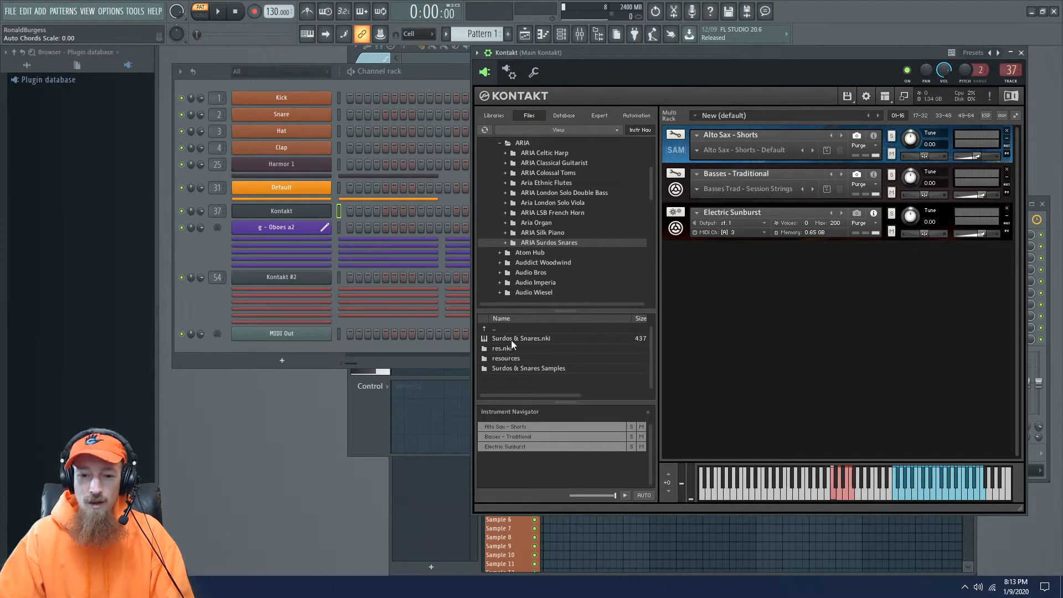
scroll(493, 155, "up", 2)
left_click(500, 144)
double_click(520, 192)
left_click(510, 213)
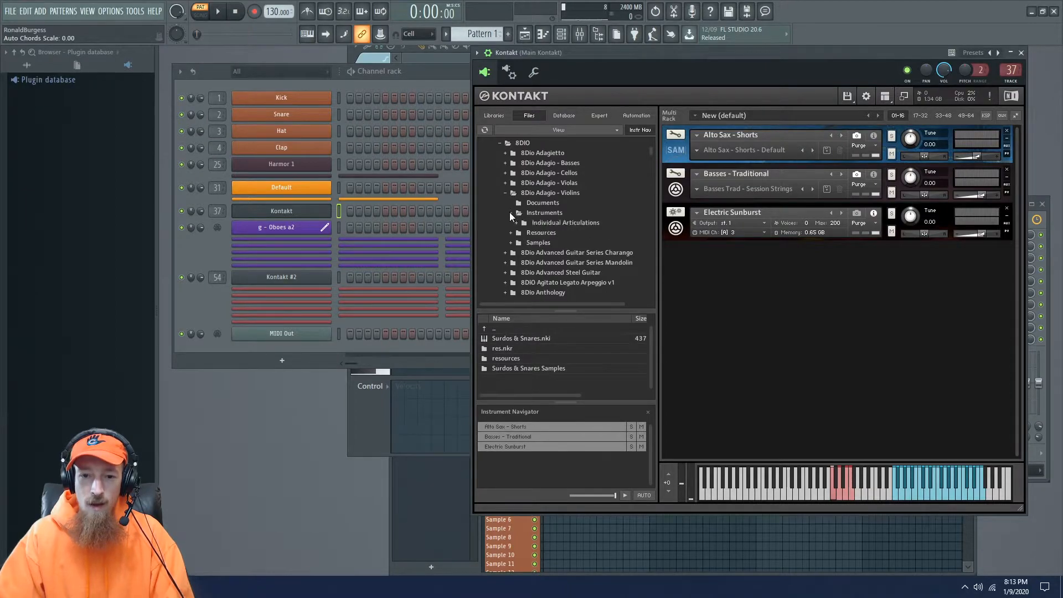
Step: Open the Ensemble folder under Individual Articulations and load Vn - Ens - Arc Long.nki into the rack
left_click(517, 222)
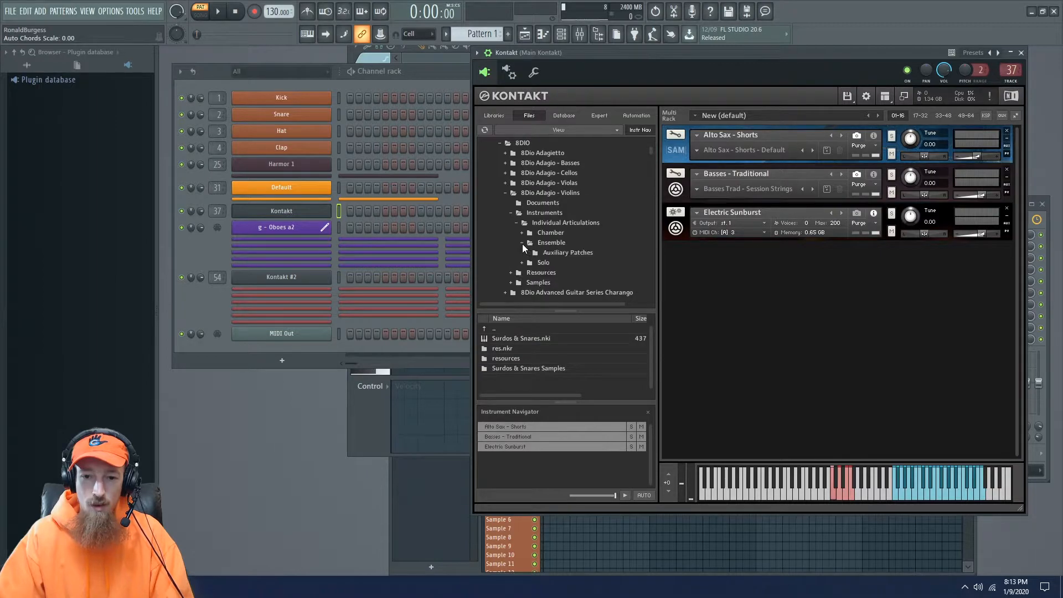
left_click(521, 252)
left_click(522, 242)
left_click(549, 245)
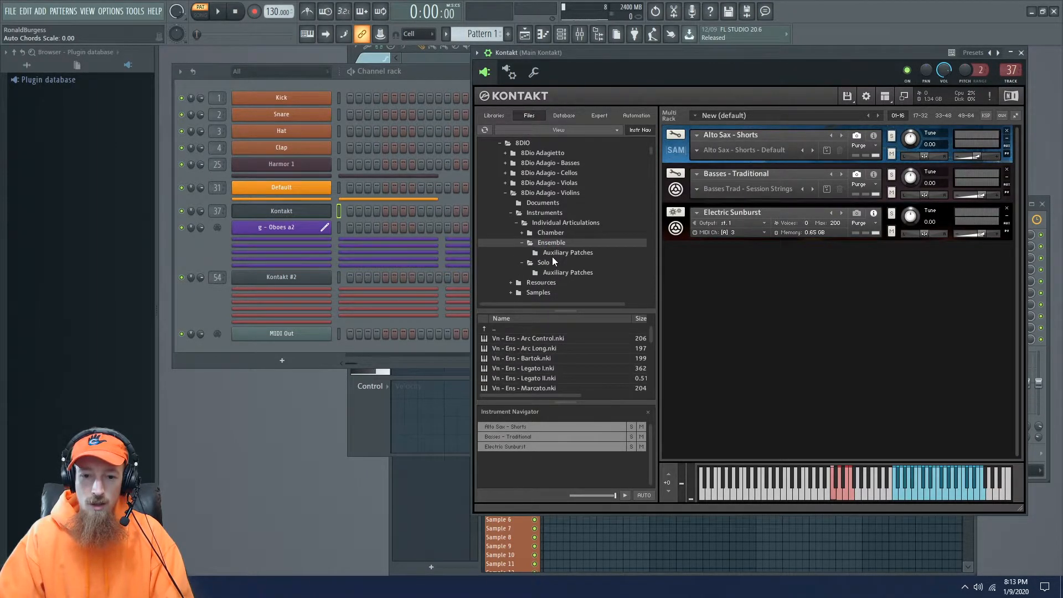
left_click_drag(518, 347, 783, 301)
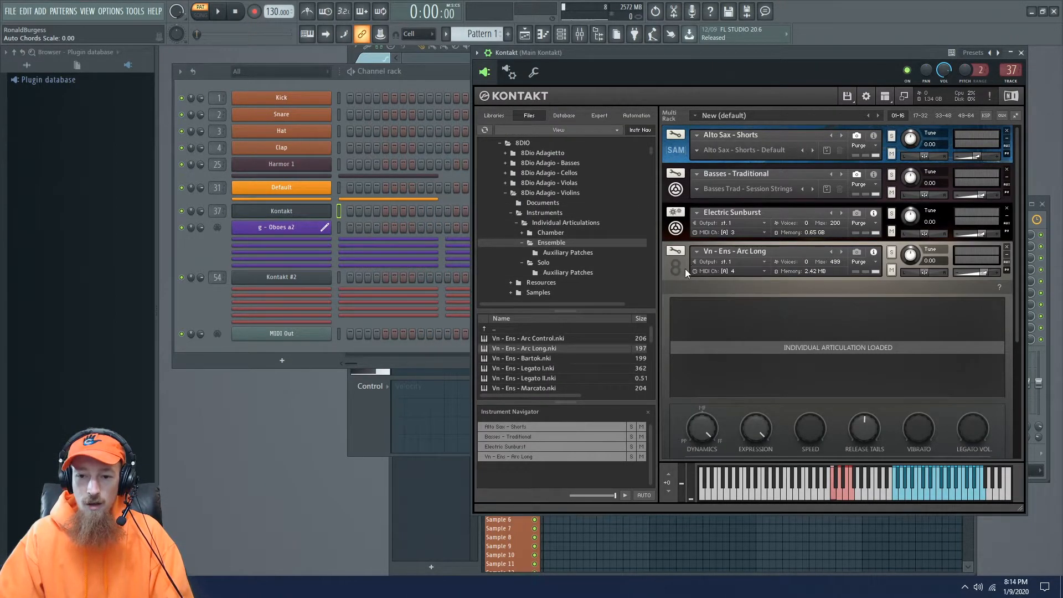
Step: Collapse the Vn - Ens - Arc Long instrument in the rack to its header
left_click(685, 268)
left_click(670, 265)
left_click(669, 265)
left_click(670, 264)
left_click(670, 265)
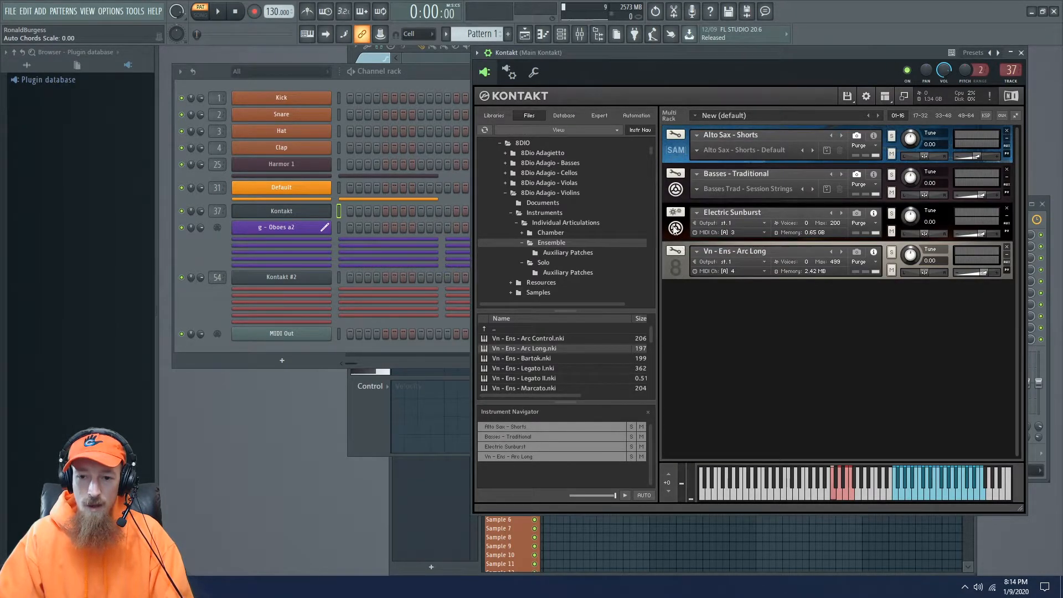
left_click(675, 228)
left_click(675, 228)
left_click(675, 228)
left_click(675, 228)
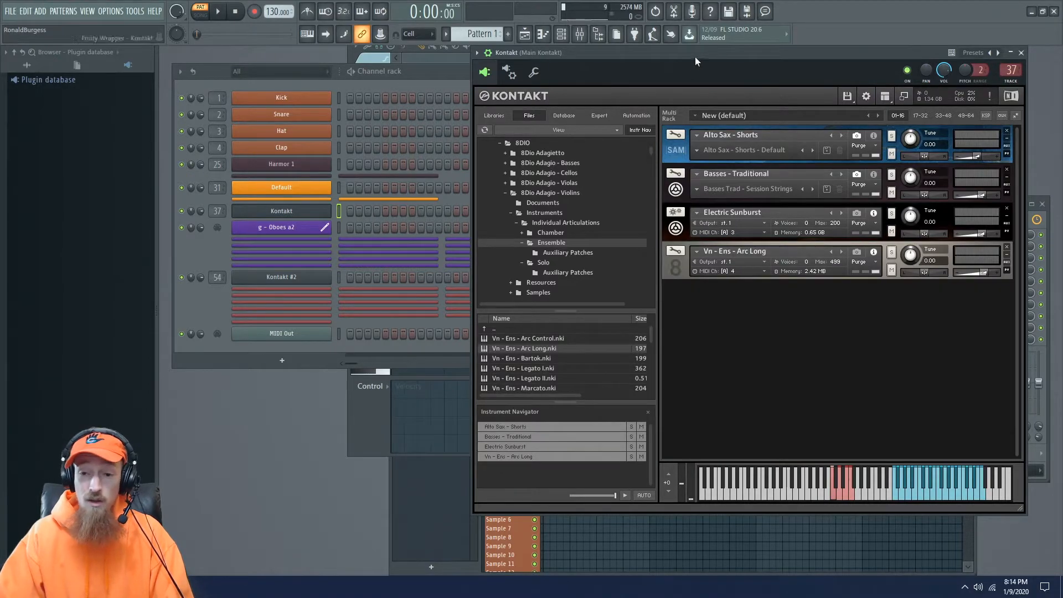
left_click(674, 154)
left_click(674, 158)
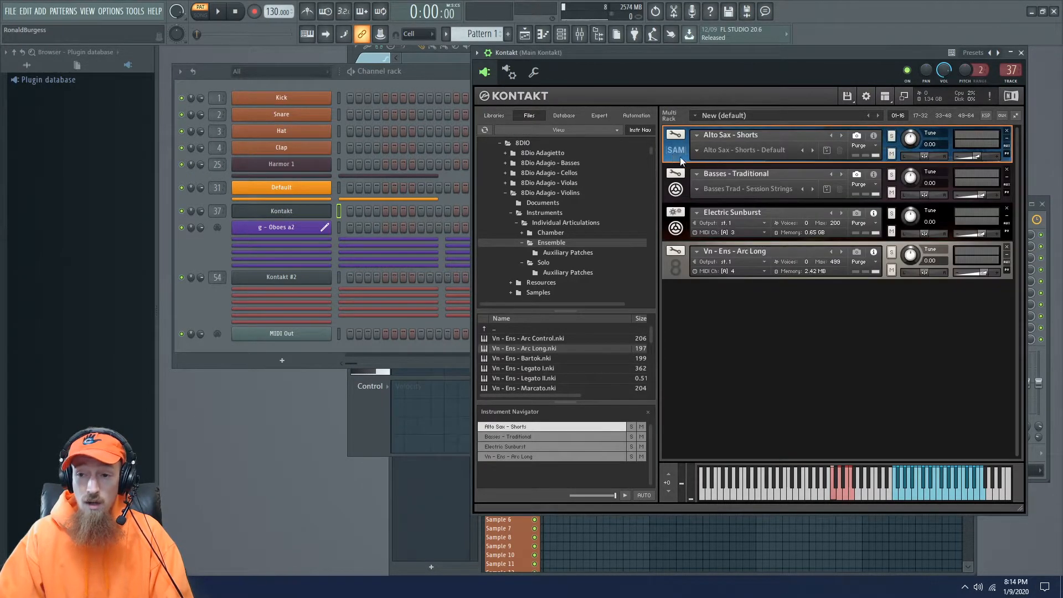
left_click(1006, 139)
left_click(1007, 140)
left_click(1008, 139)
left_click(1007, 139)
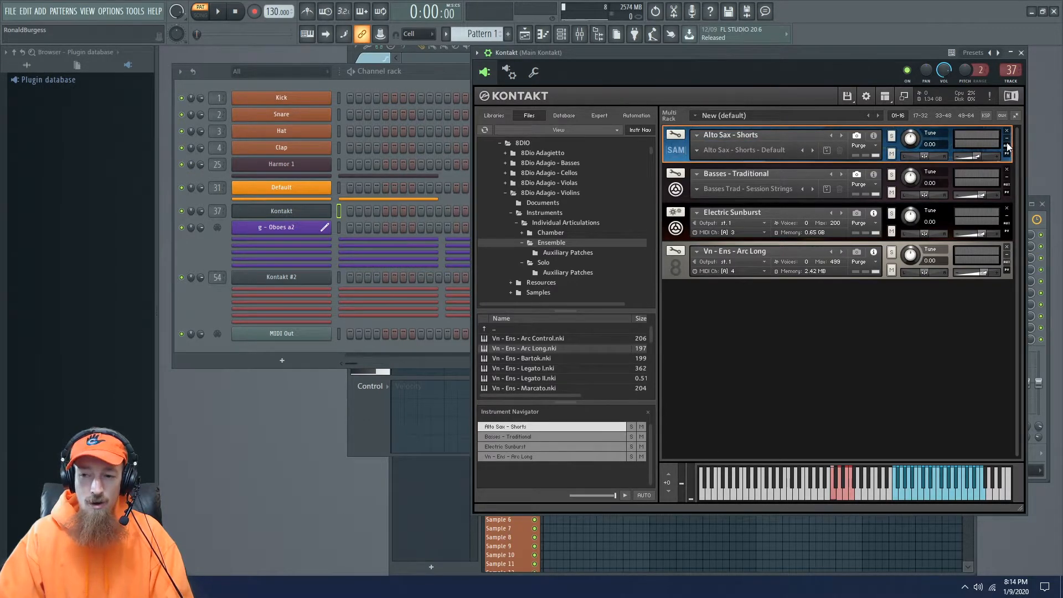
left_click(675, 152)
left_click(675, 153)
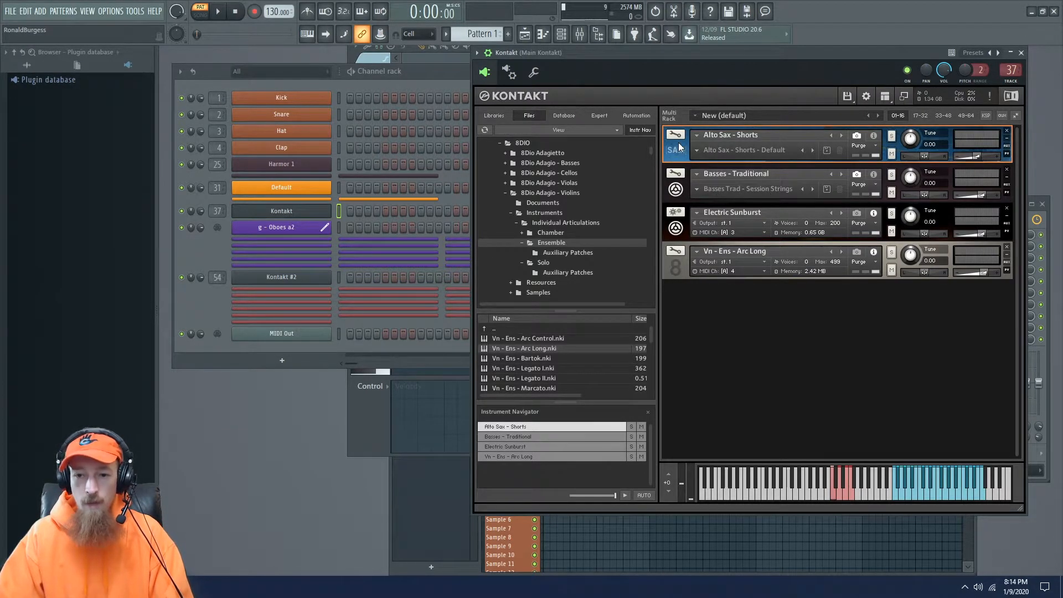
Step: Display the output and MIDI channel info for Alto Sax - Shorts and Basses - Traditional, and return the browser to the libraries
left_click(874, 136)
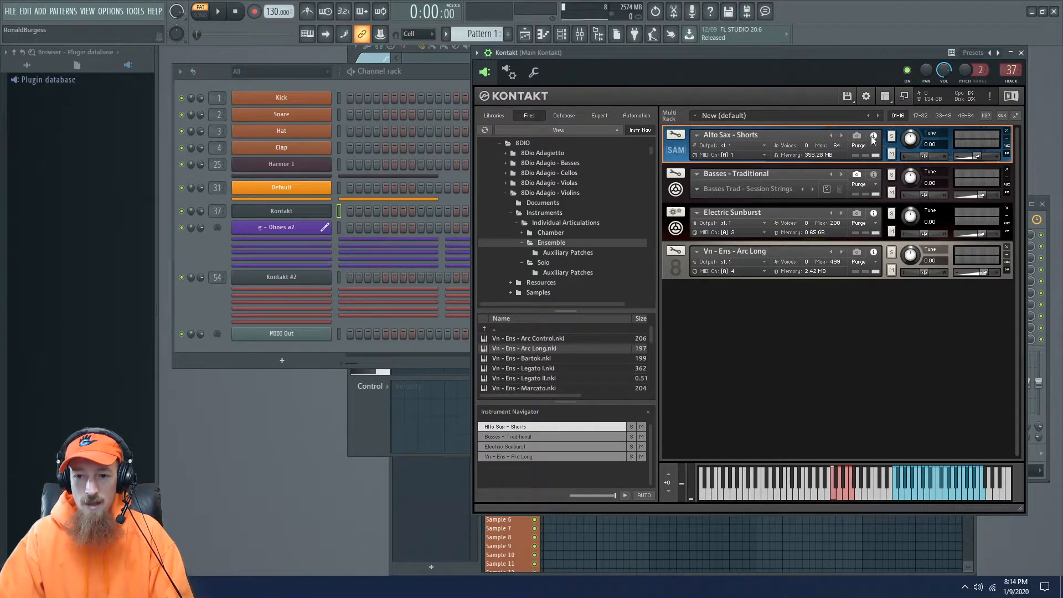
left_click(873, 175)
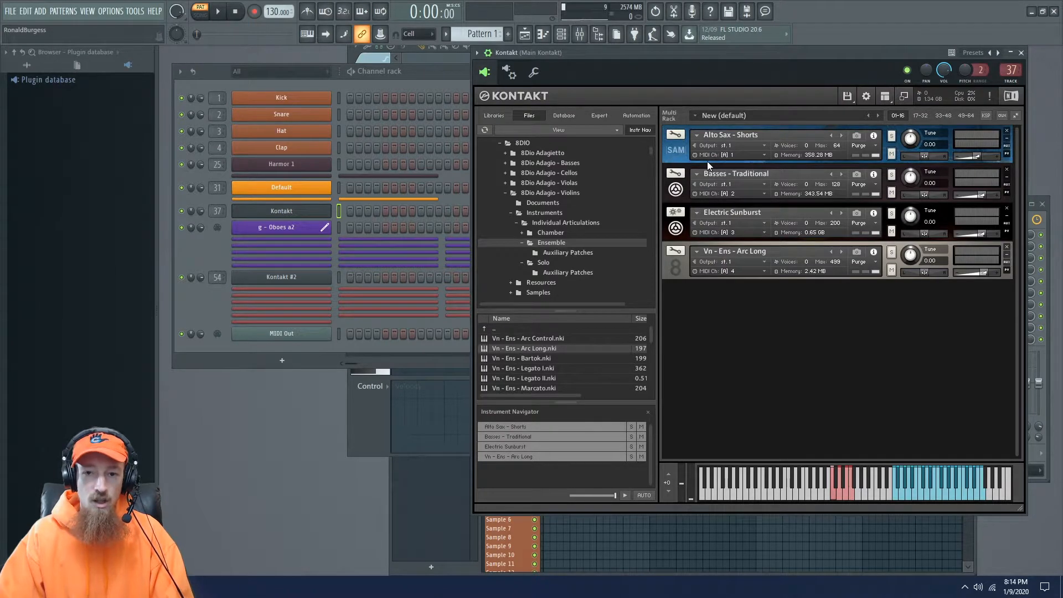
left_click(494, 116)
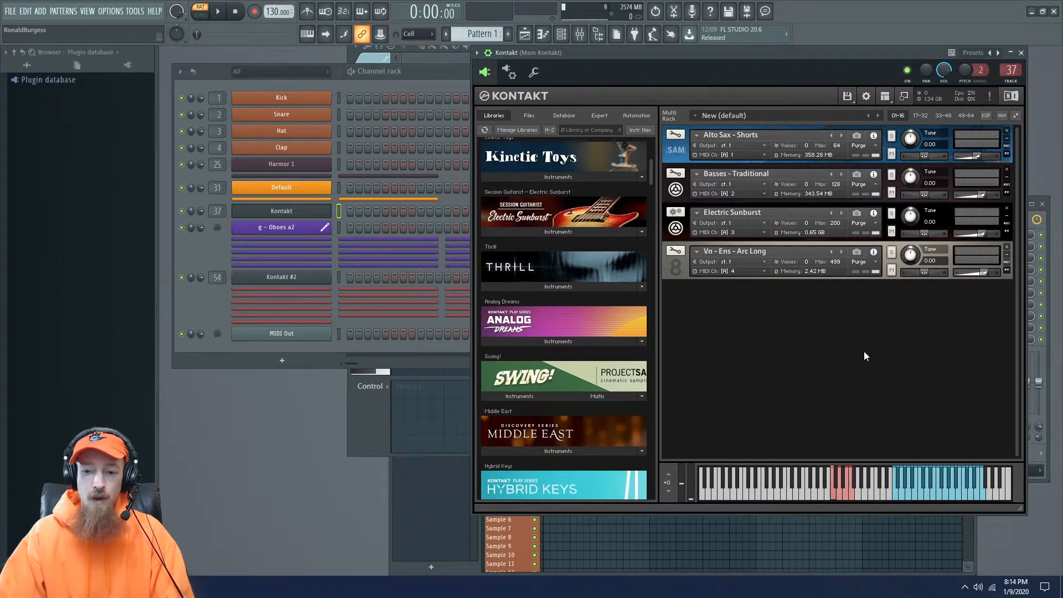
Step: Check the MIDI input port in the Kontakt plugin's wrapper settings and return to the instrument rack
left_click_drag(789, 61, 796, 61)
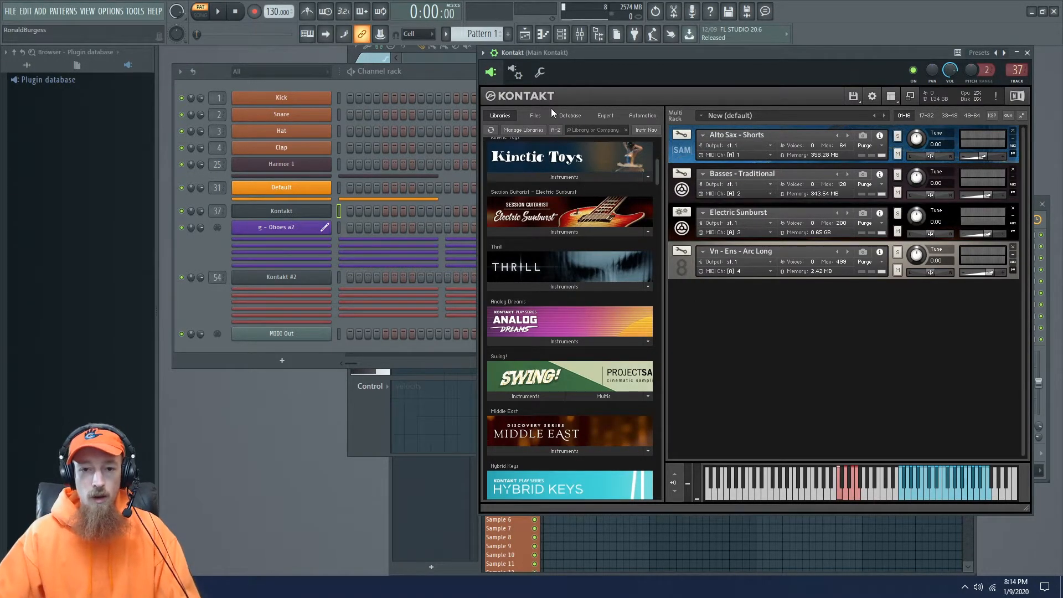
left_click(515, 72)
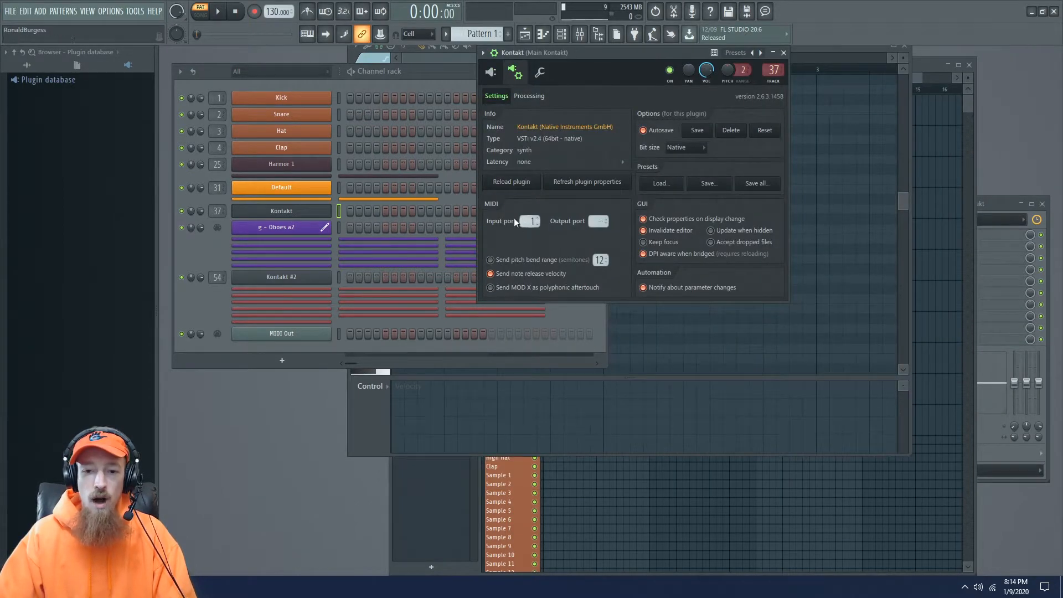
left_click(490, 72)
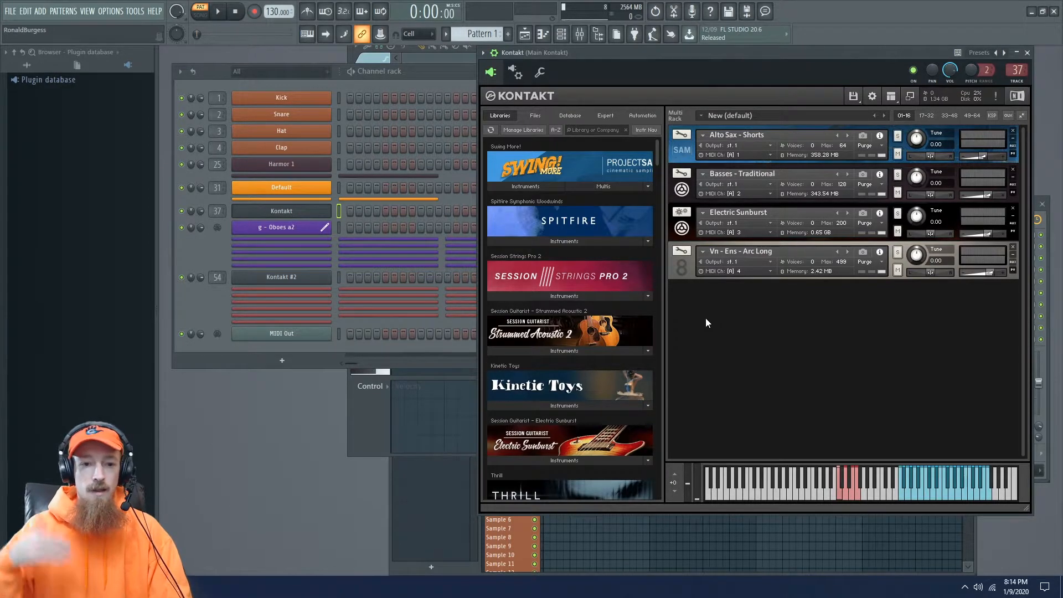
Step: Open the Oboes a2 BRSO Articulate window and place it beside the Kontakt rack's instrument list
left_click(286, 230)
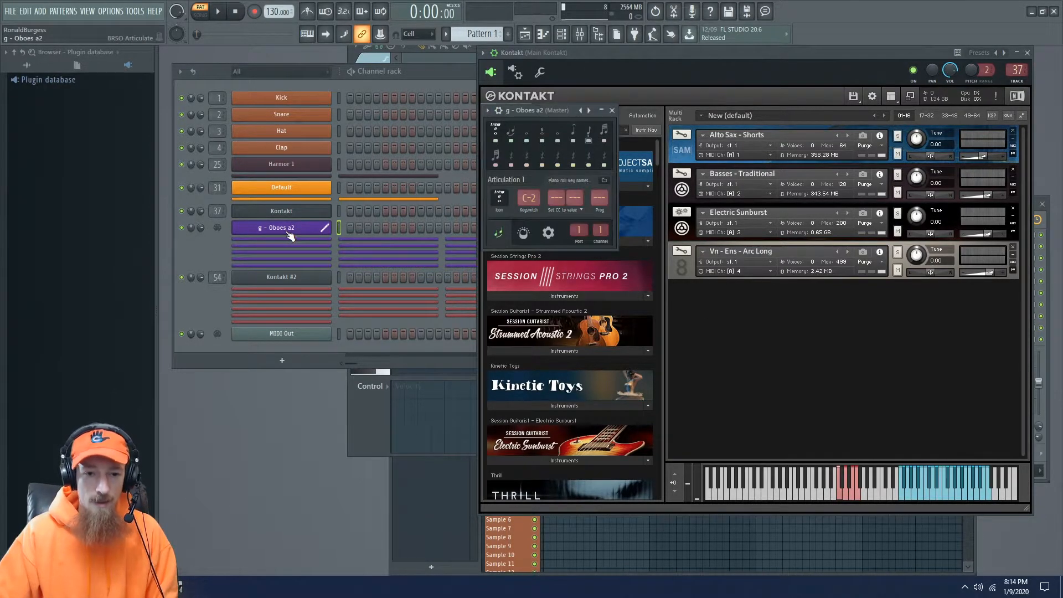
left_click_drag(538, 110, 502, 100)
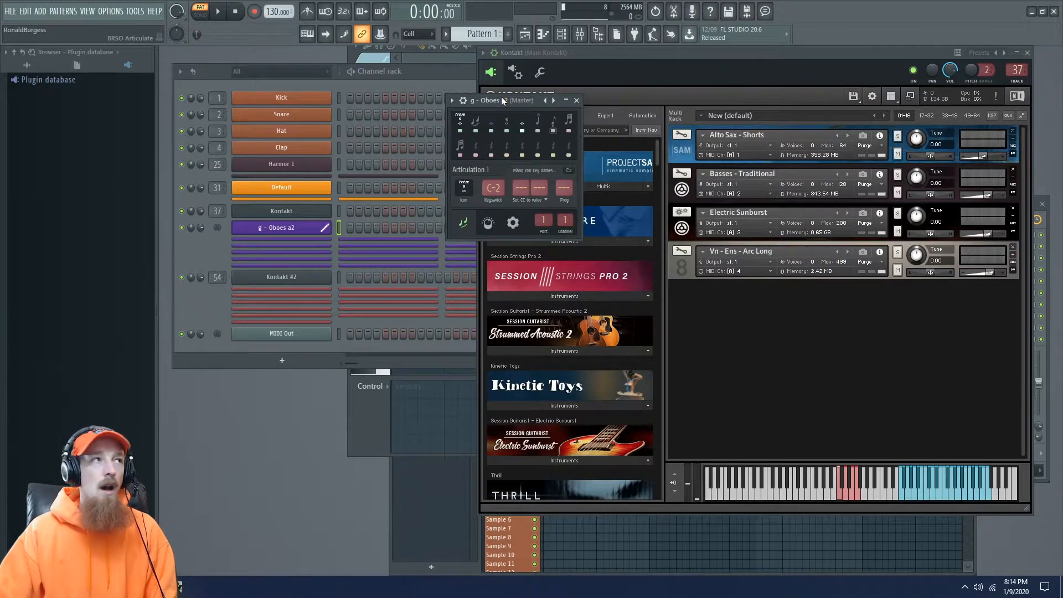
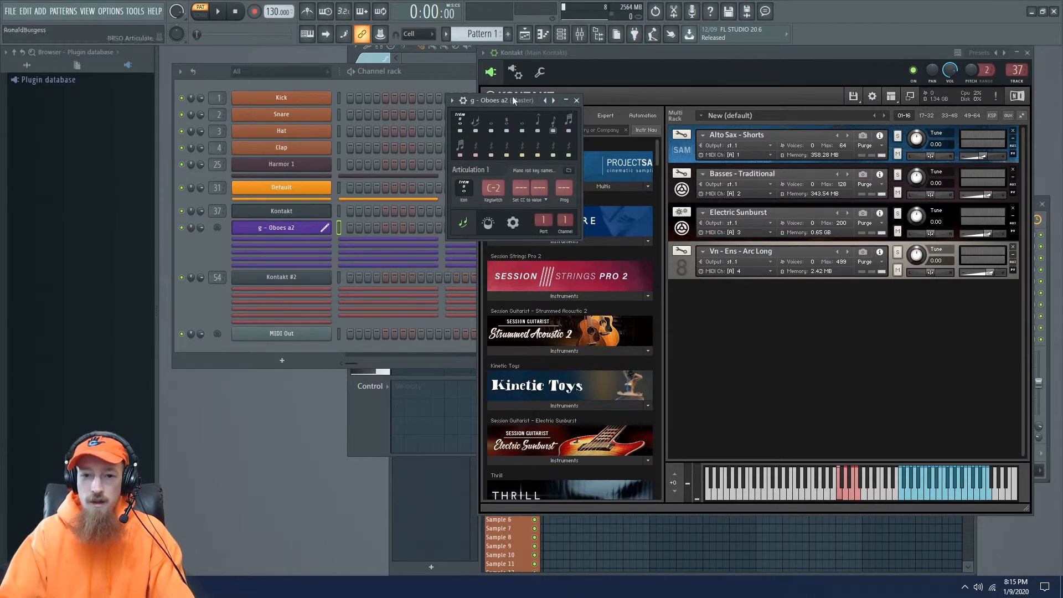
Step: Reveal the folded Kontakt 1 #2 channel under g - Oboes a2 and set the Oboes a2 BRSO Articulate MIDI channel to 2
left_click_drag(502, 102, 478, 105)
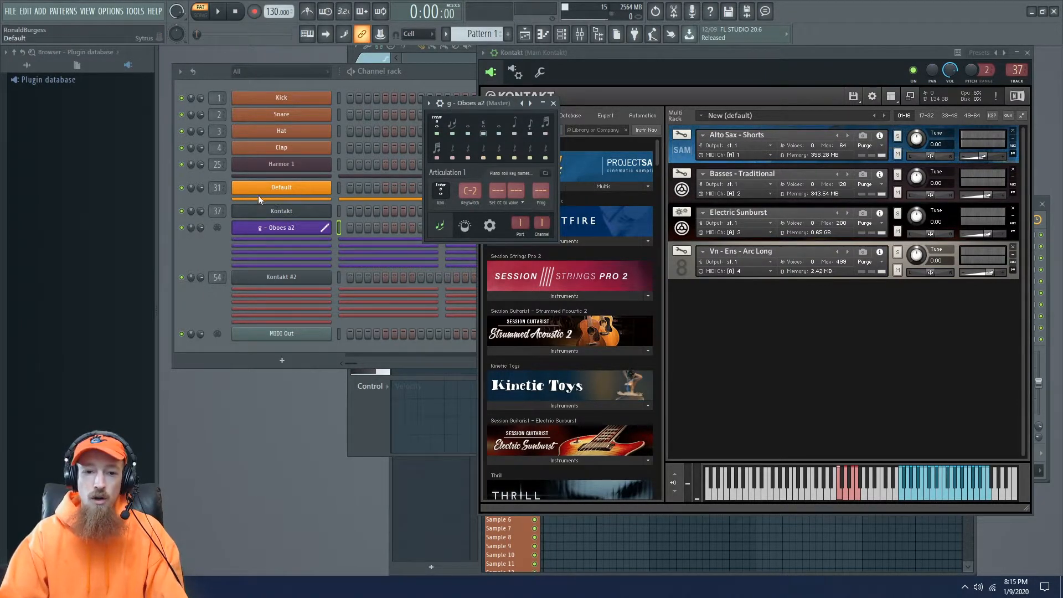
left_click(278, 239)
left_click_drag(544, 222, 544, 216)
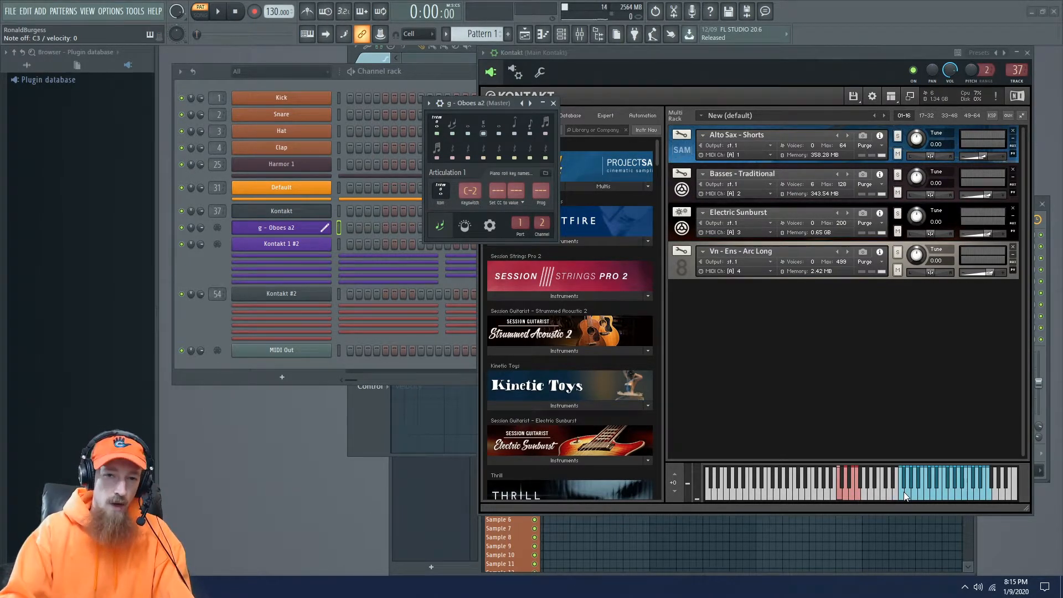
Step: Check the port and channel in the Kontakt 1 #2 BRSO Articulate window, then close it
left_click(675, 200)
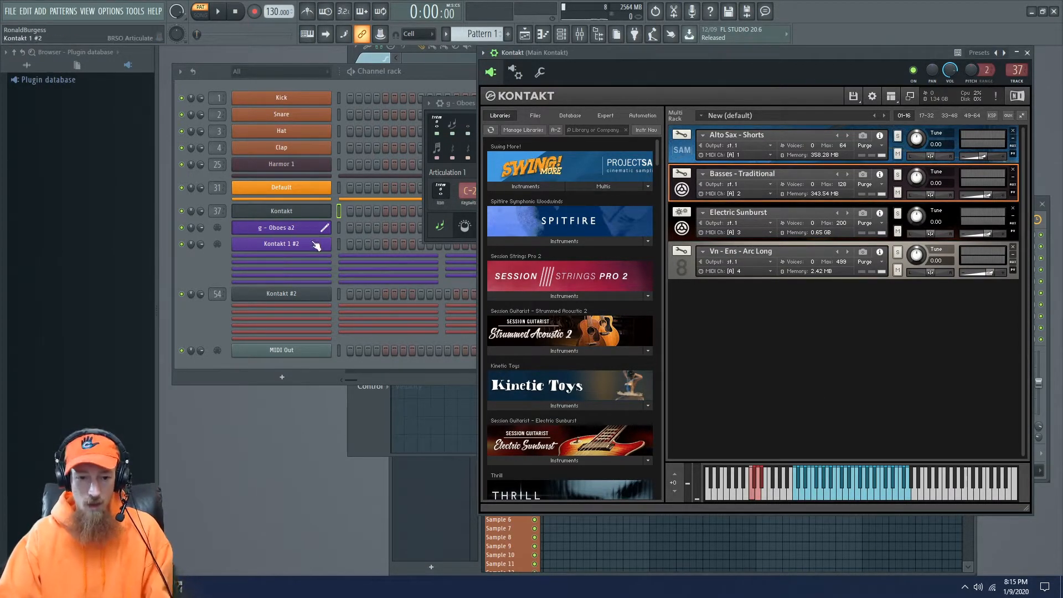
left_click(314, 245)
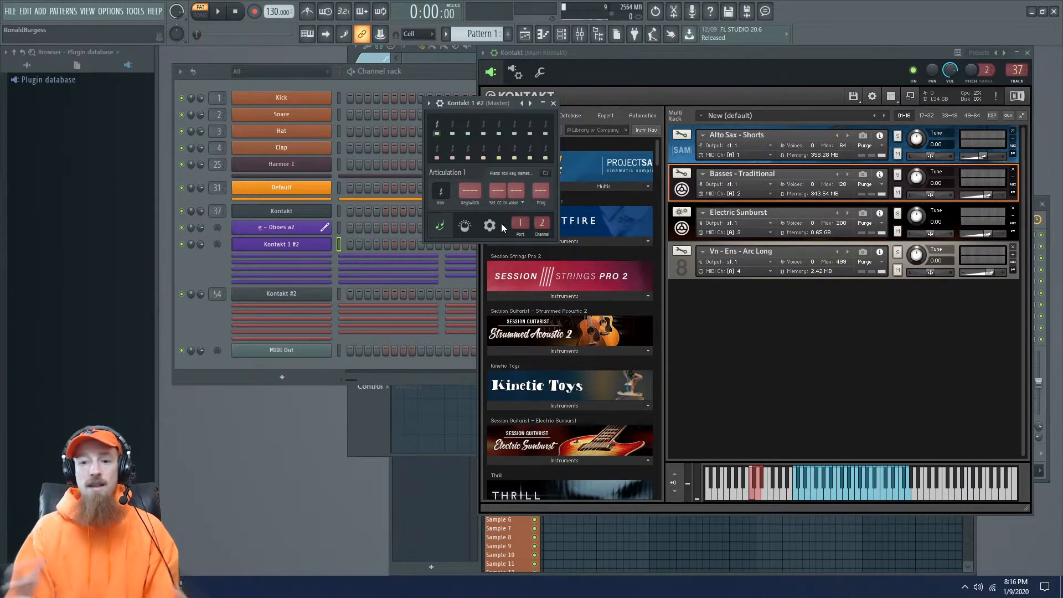
left_click(554, 102)
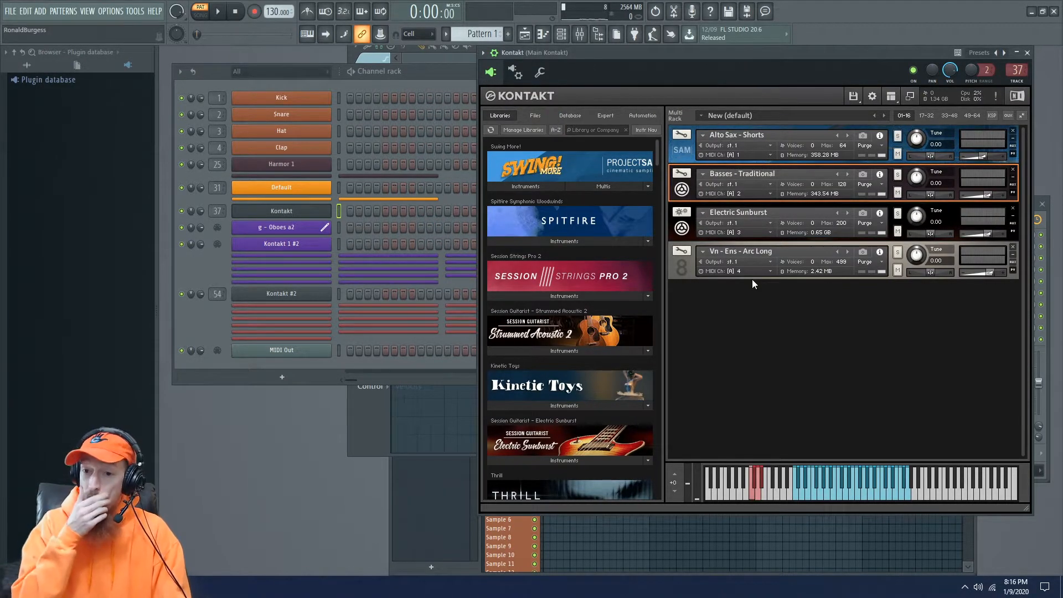
Step: View the output choices for Basses - Traditional and Electric Sunburst without selecting one
left_click(740, 183)
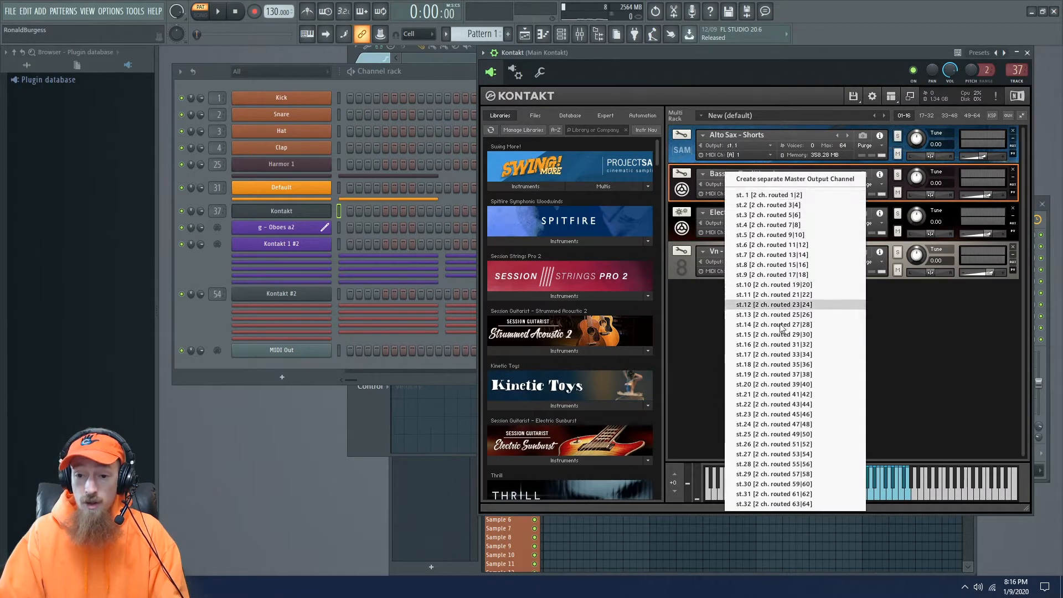
left_click(705, 329)
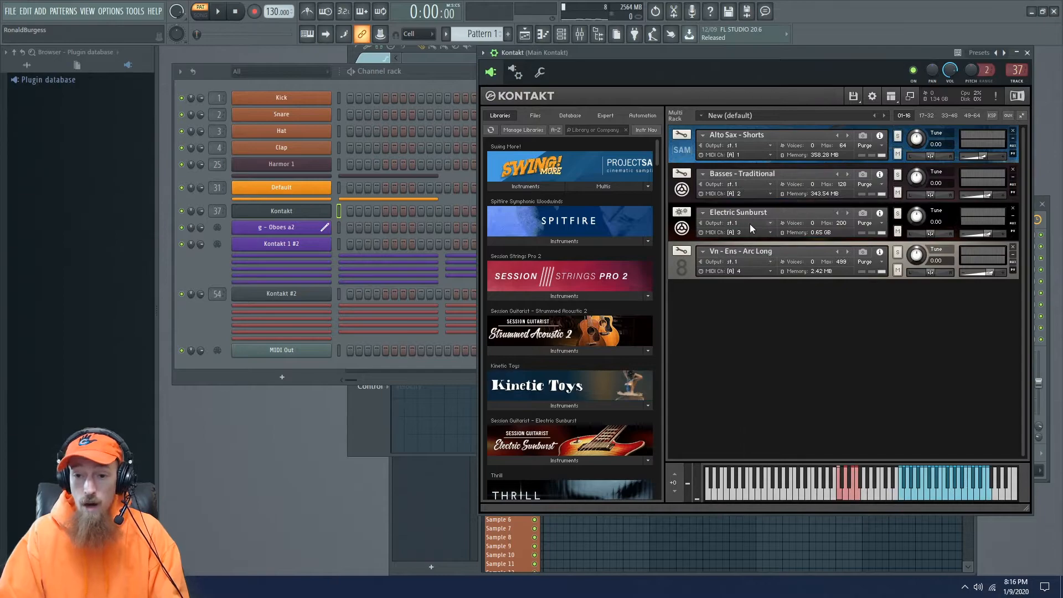
left_click(749, 223)
left_click(689, 310)
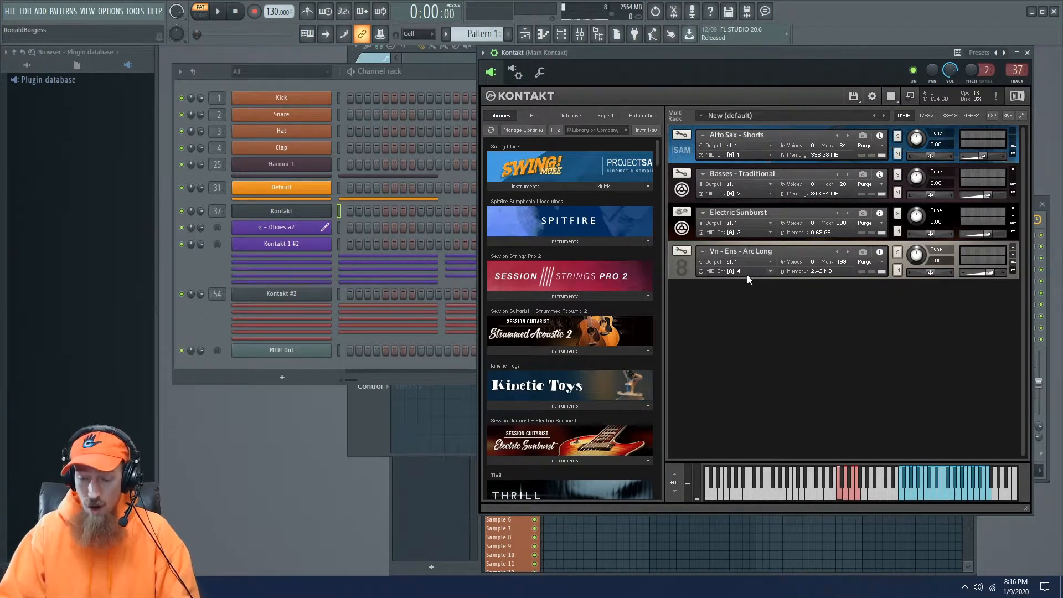
Step: Set the outputs of Basses - Traditional to st.2, Electric Sunburst to st.1 + Groups and Vn - Ens - Arc Long to st.4
left_click(746, 183)
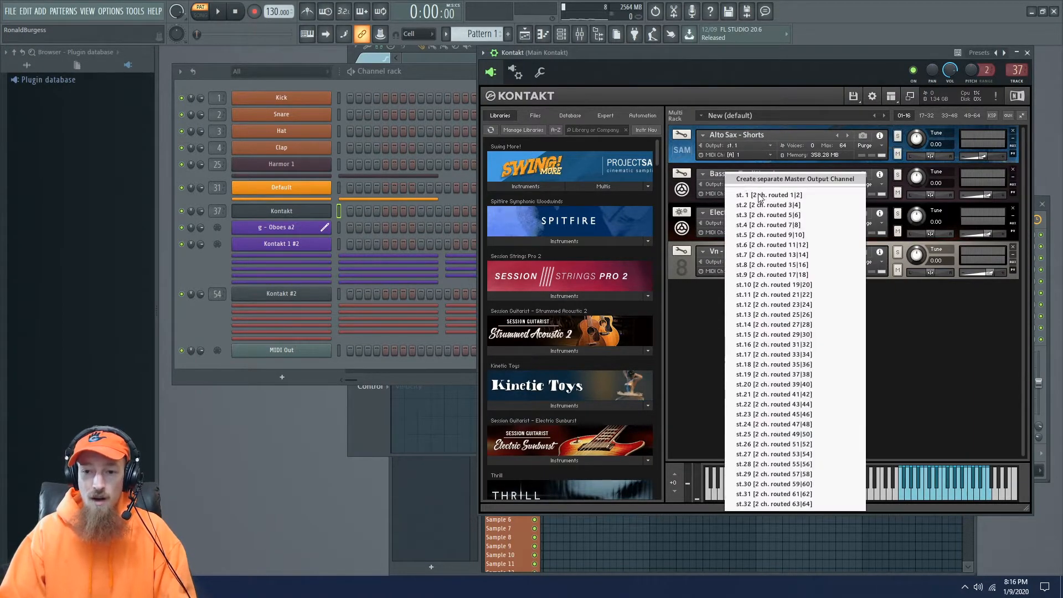
left_click(746, 208)
left_click(746, 222)
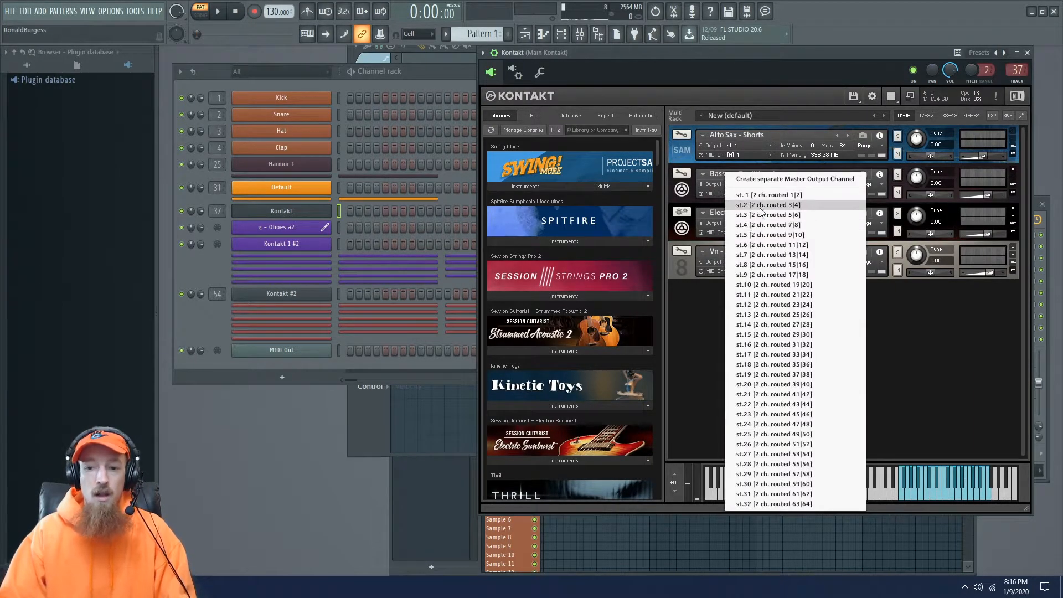
left_click(766, 216)
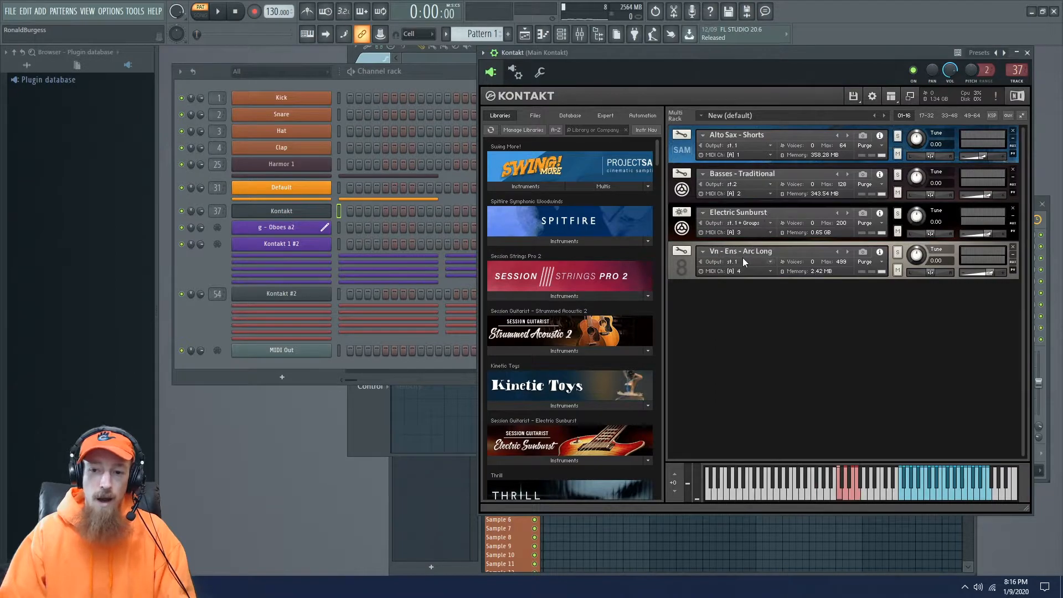
left_click(742, 257)
left_click(782, 226)
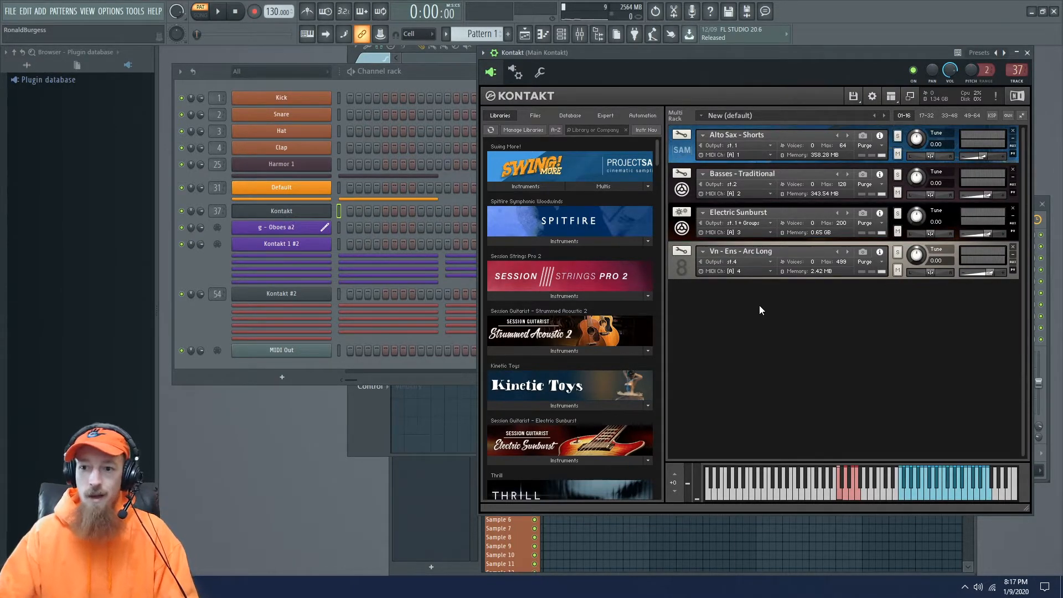
Step: Show the Outputs section below the instrument rack and look over its stereo channels and batch configuration presets
left_click(890, 96)
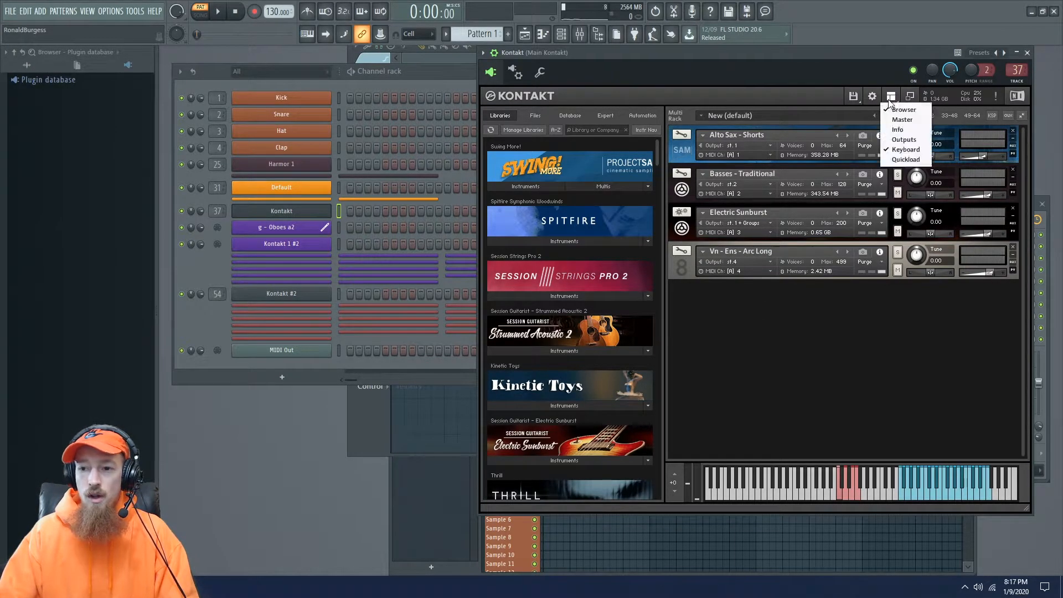
left_click(903, 139)
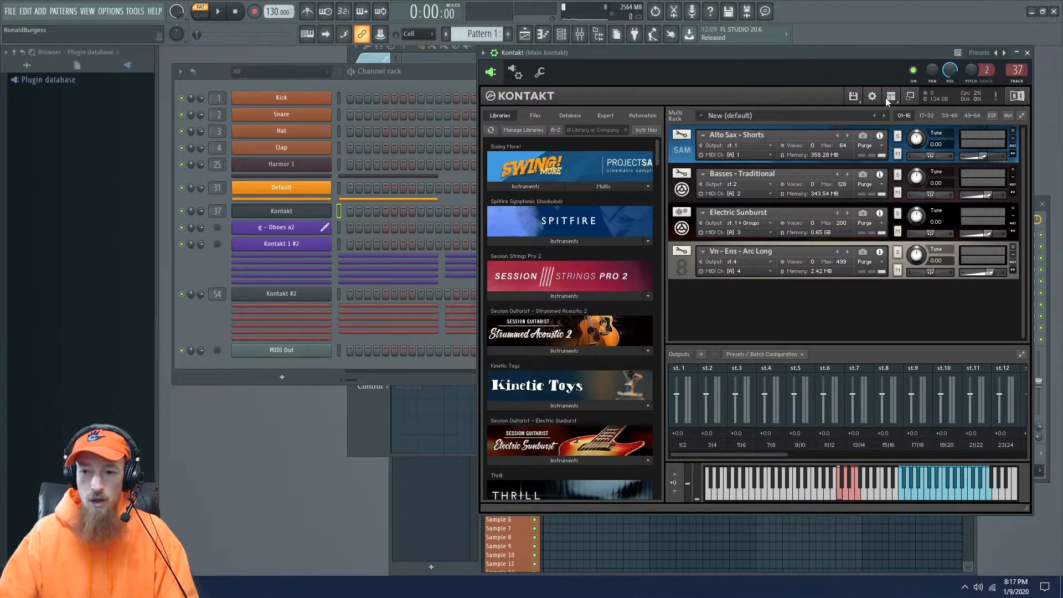
left_click_drag(755, 454, 653, 433)
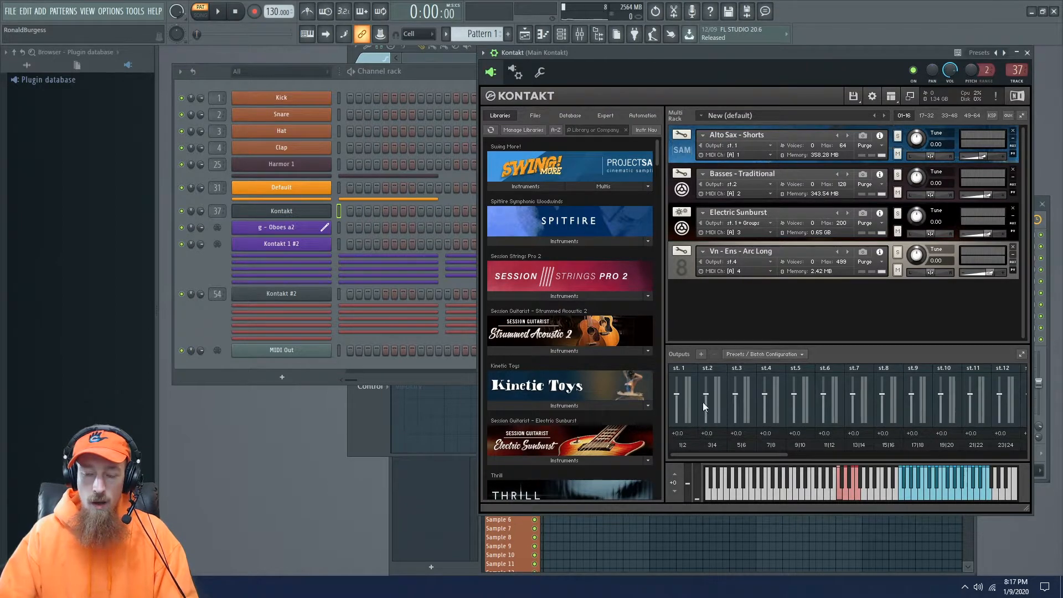
left_click_drag(715, 454, 696, 408)
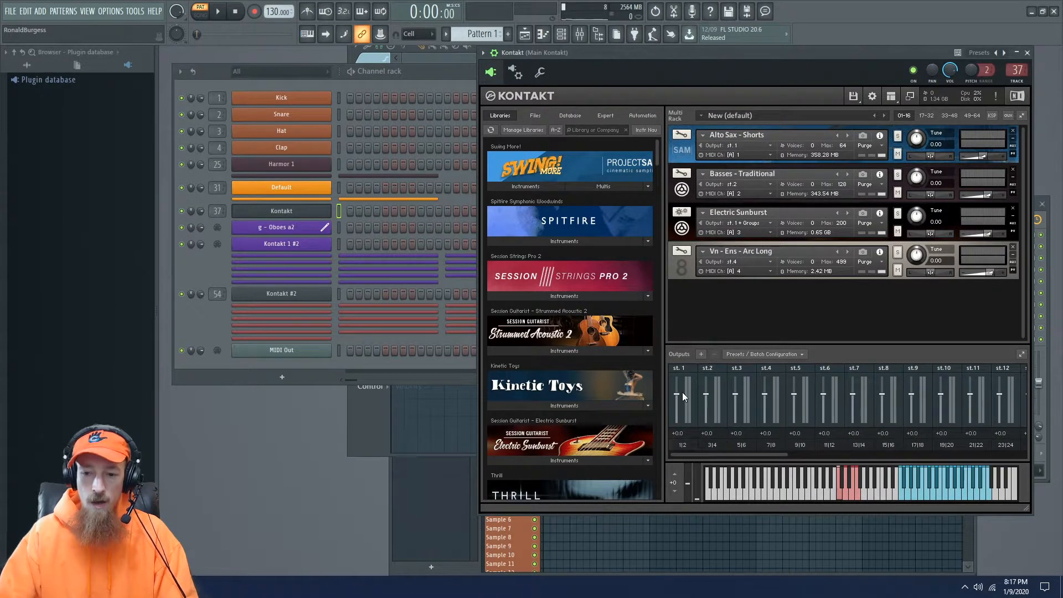
left_click_drag(696, 454, 651, 446)
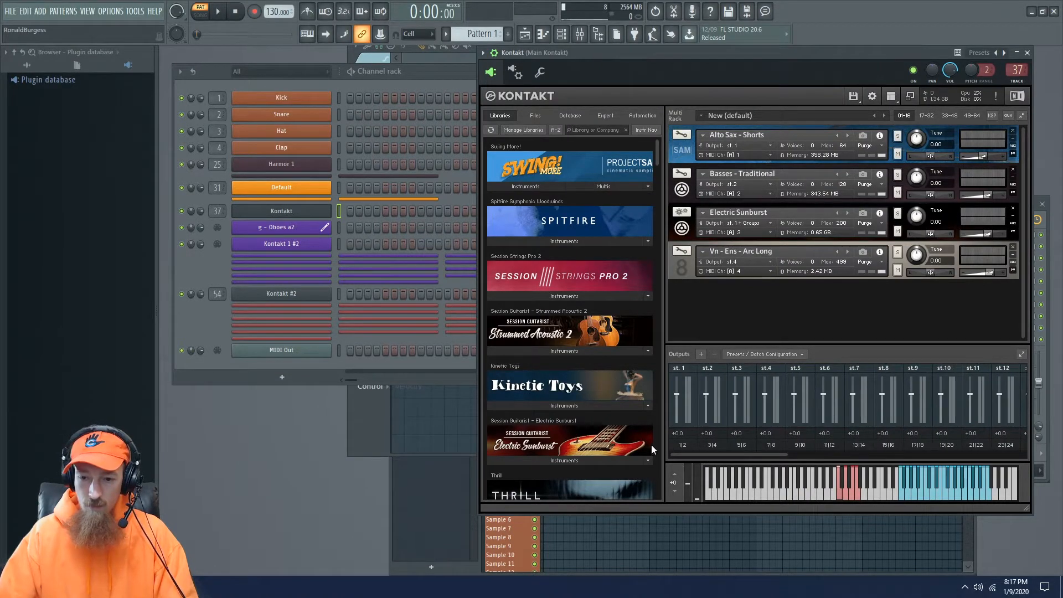
left_click(767, 354)
left_click(857, 331)
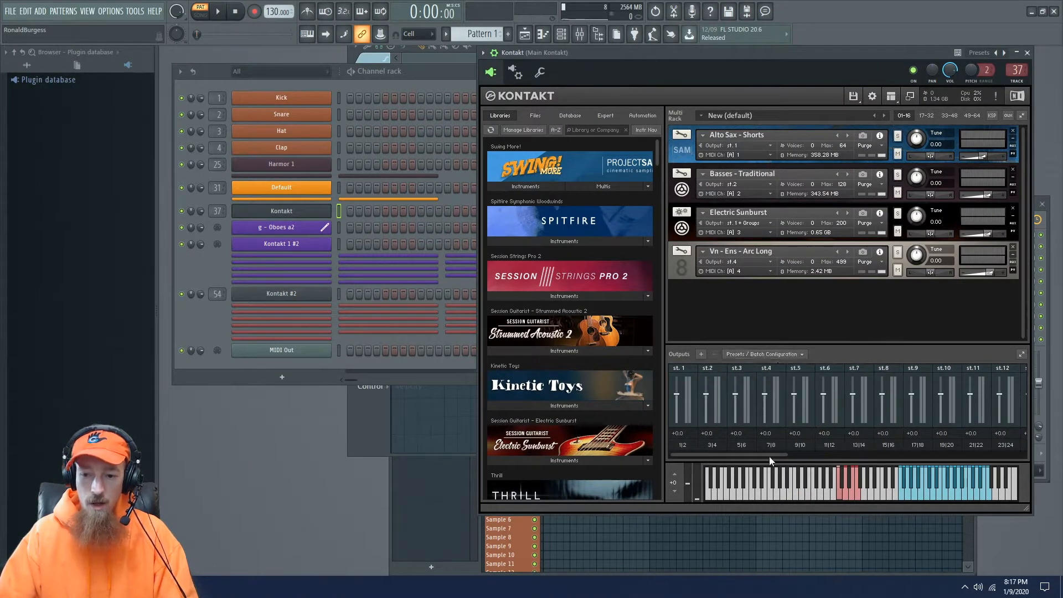
left_click_drag(769, 455, 630, 440)
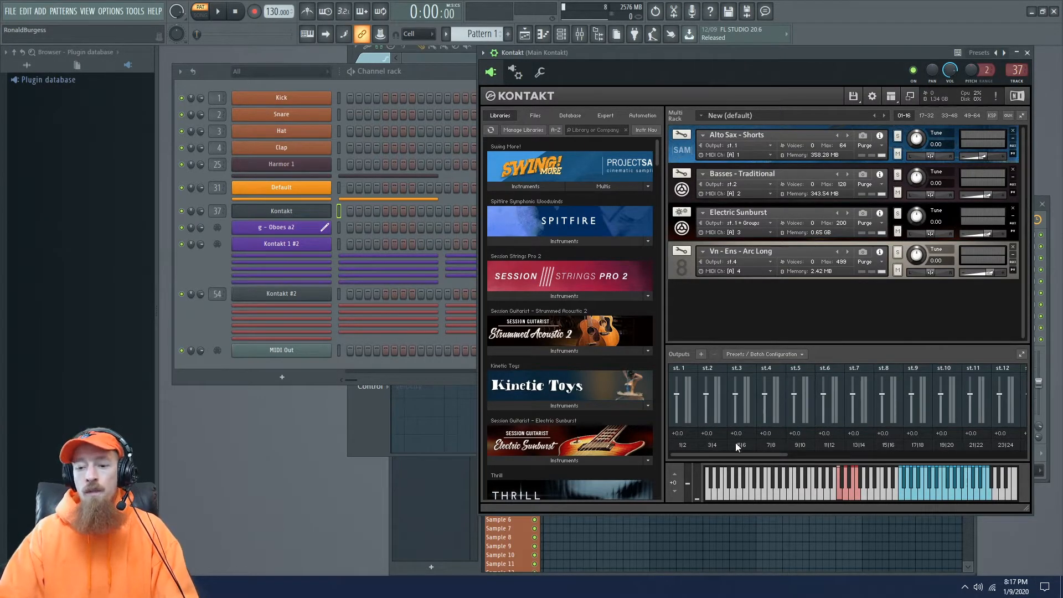
Step: Inspect the physical output assignments of channels st.1, st.2 and st.3, cancelling each dialog without changes
left_click(685, 445)
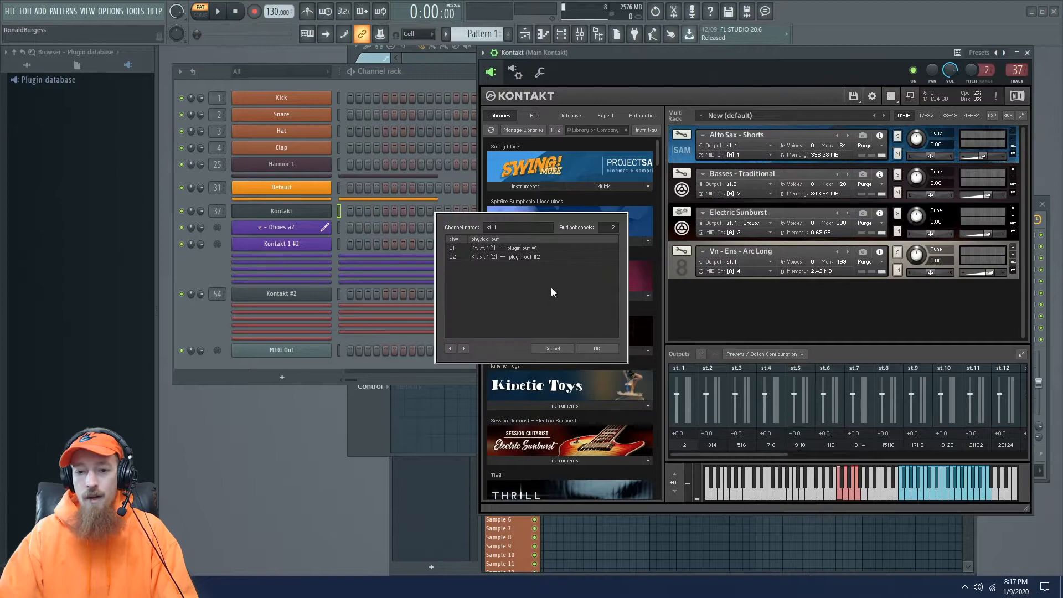
left_click(555, 348)
left_click(716, 447)
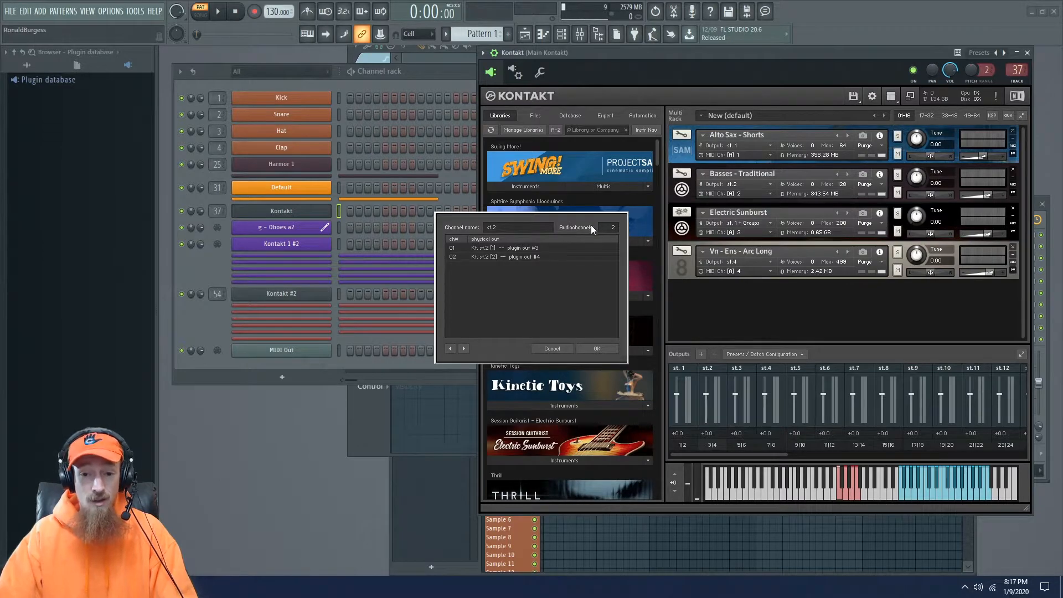
left_click(551, 350)
left_click(752, 444)
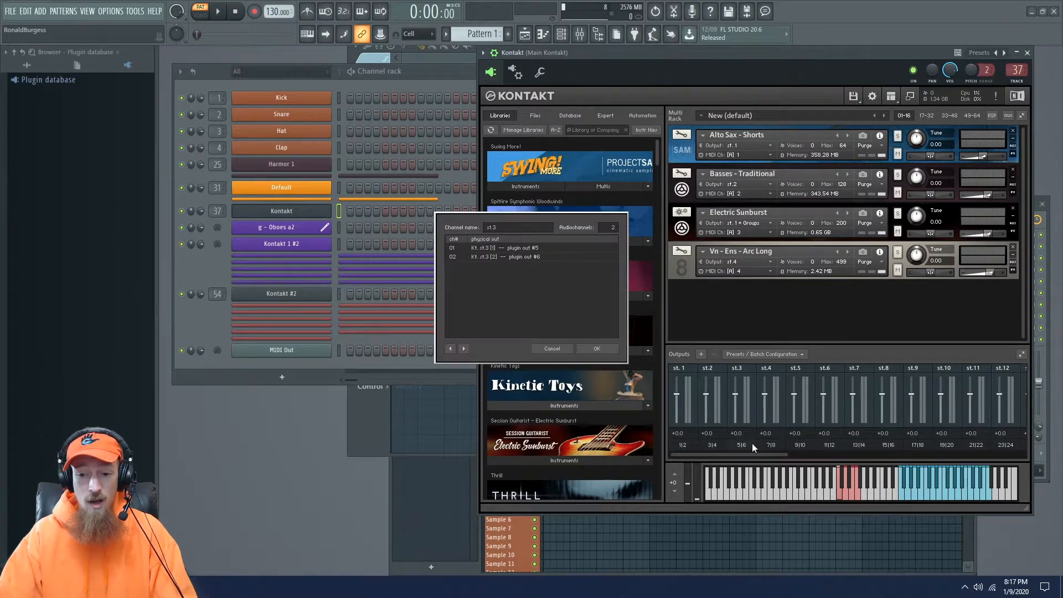
left_click(551, 348)
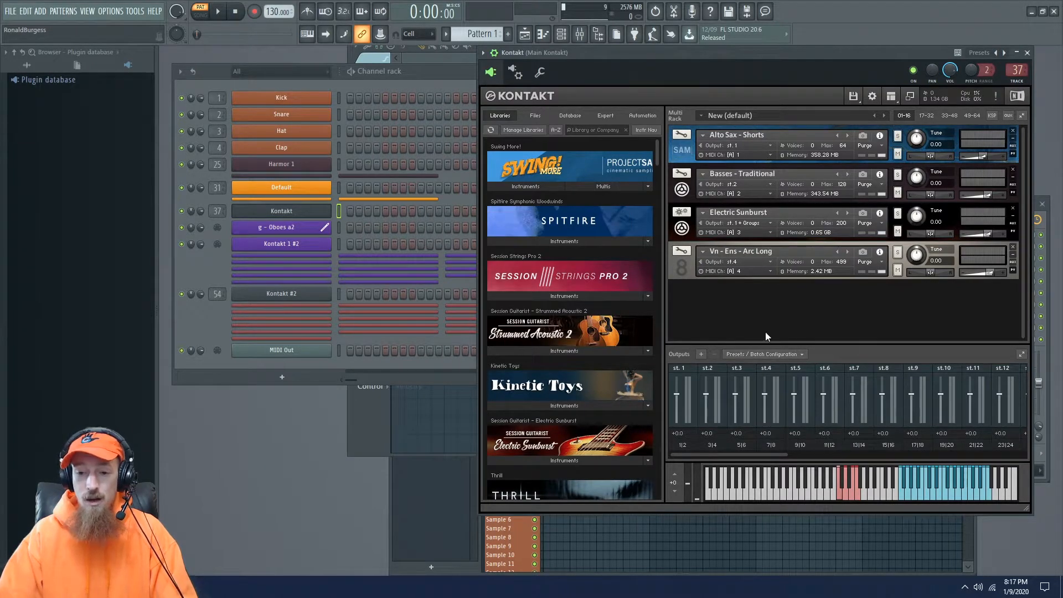
Step: Add one output with 2 channels in the Outputs section, leaving its host output not connected
left_click(751, 357)
left_click(699, 355)
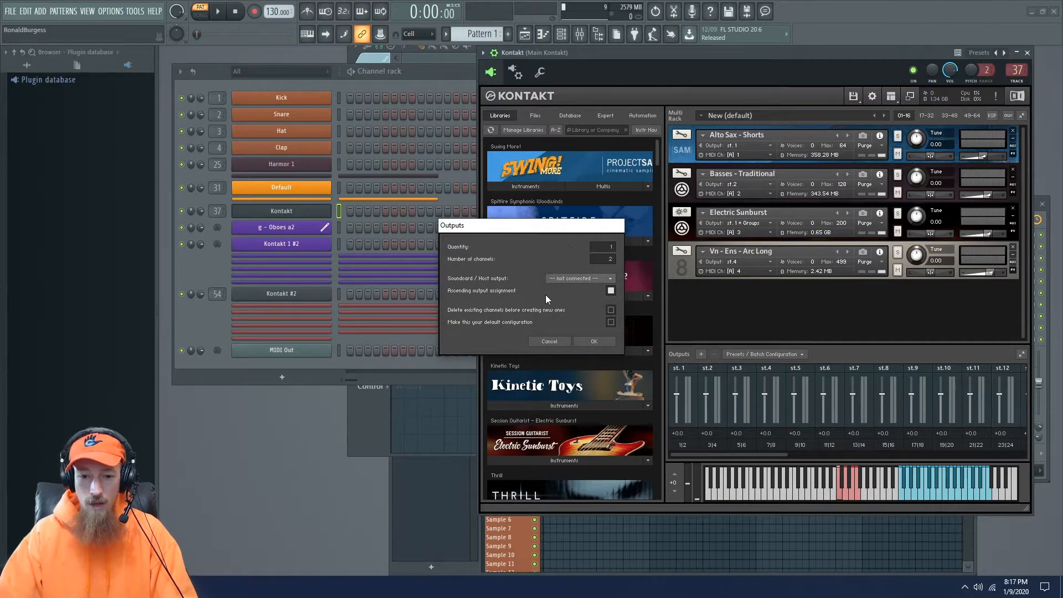
left_click(596, 342)
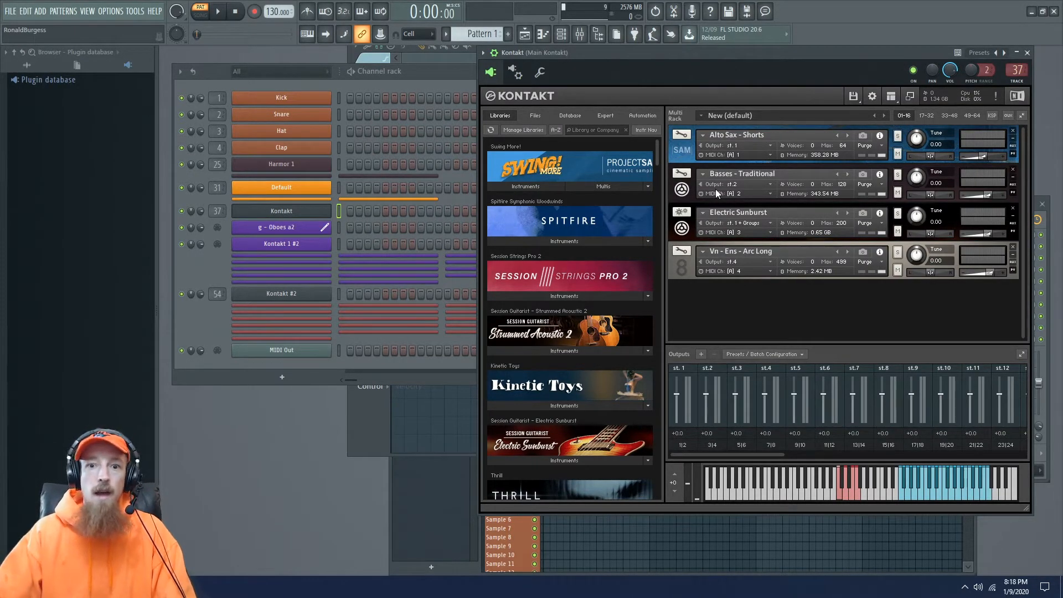
Step: Auto-map Kontakt's outputs to mixer tracks in the wrapper's processing settings, review the list and return to the instrument rack
left_click(515, 72)
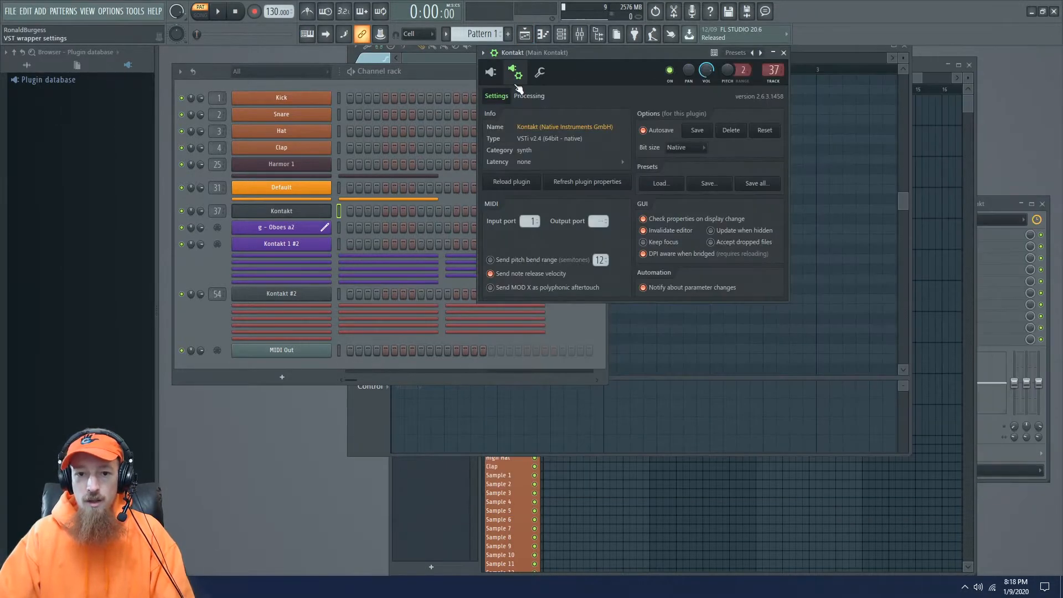
left_click(525, 97)
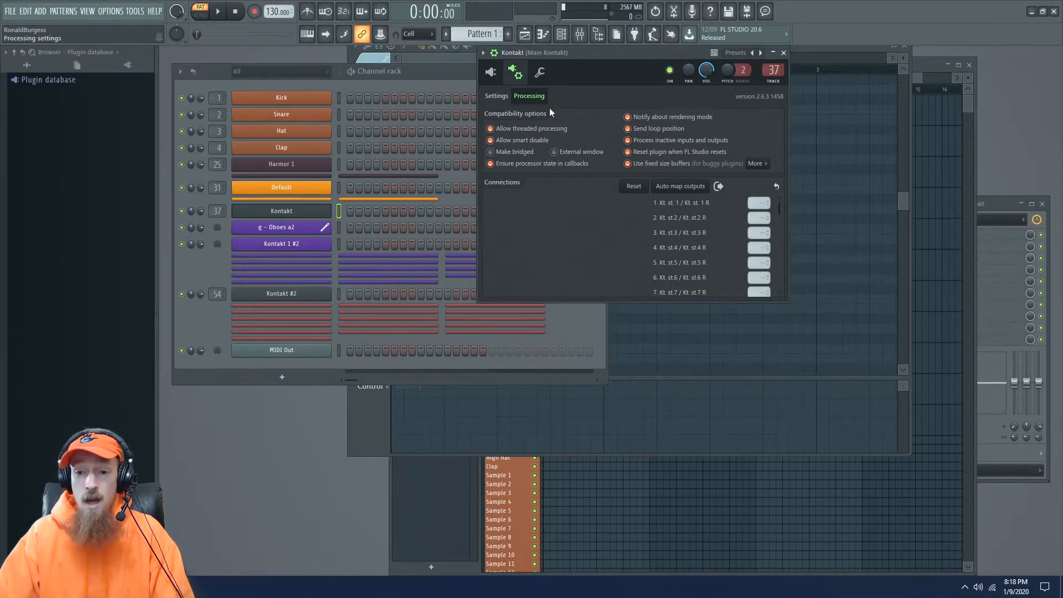
left_click(689, 187)
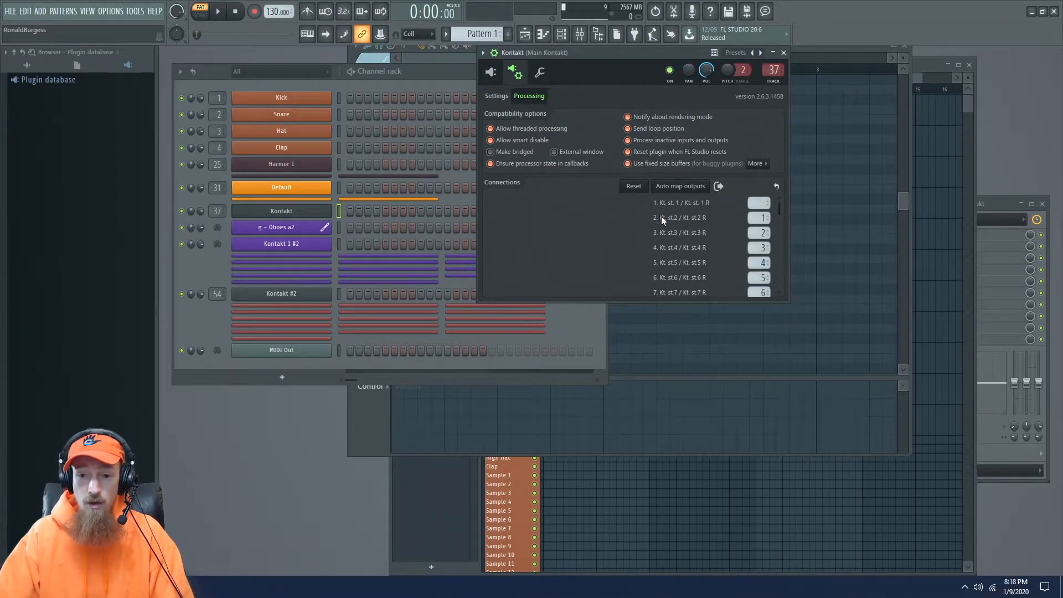
scroll(687, 240, "down", 10)
scroll(690, 235, "up", 10)
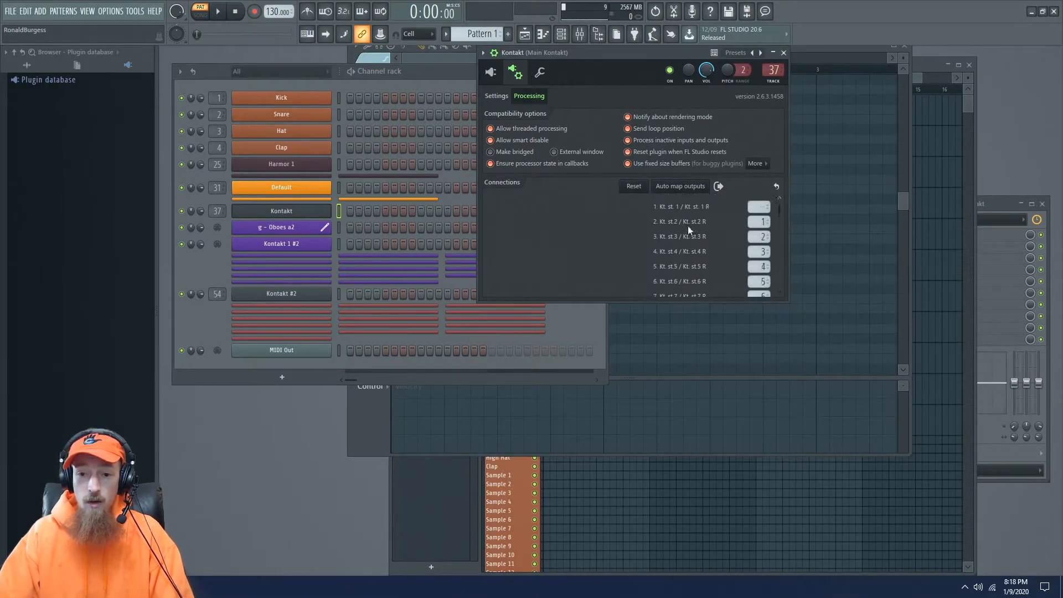
left_click(491, 73)
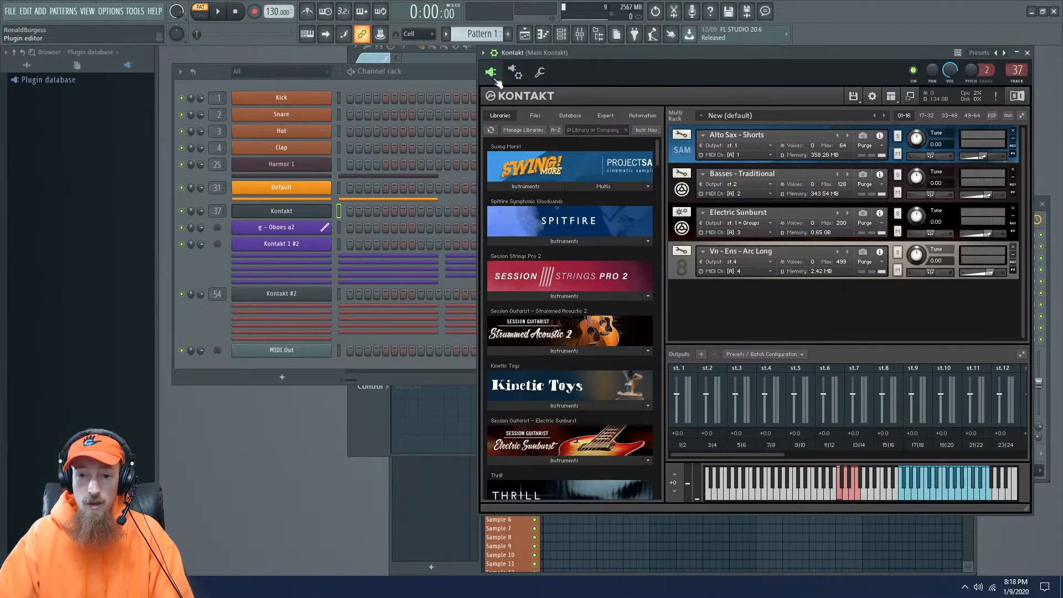
Step: Display the mixer in front of the repositioned Kontakt window and open the g - Oboes a2 BRSO Articulate window above it
left_click_drag(657, 54, 573, 54)
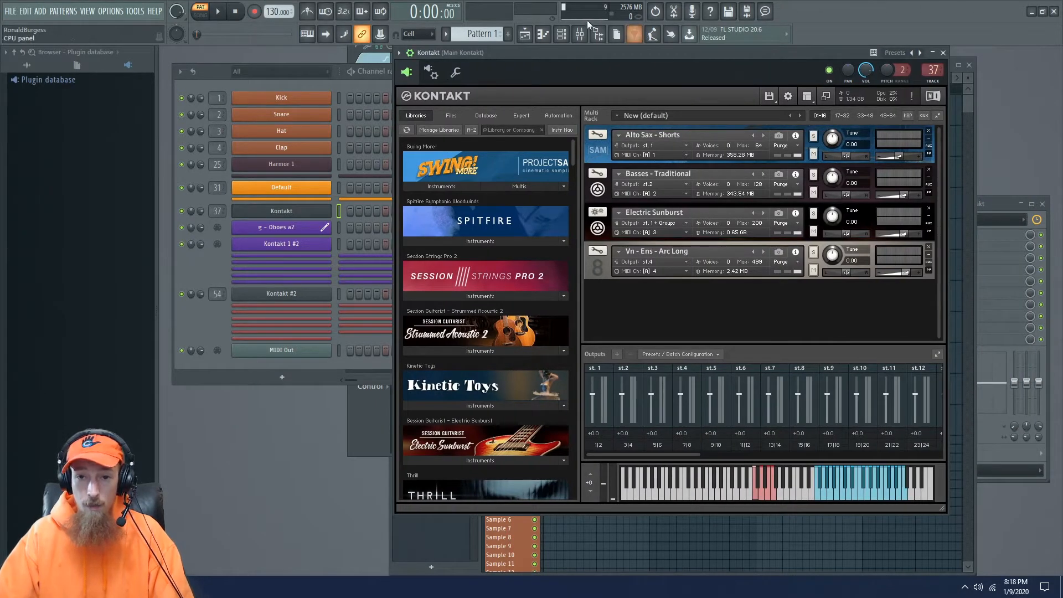
left_click(561, 34)
left_click(580, 34)
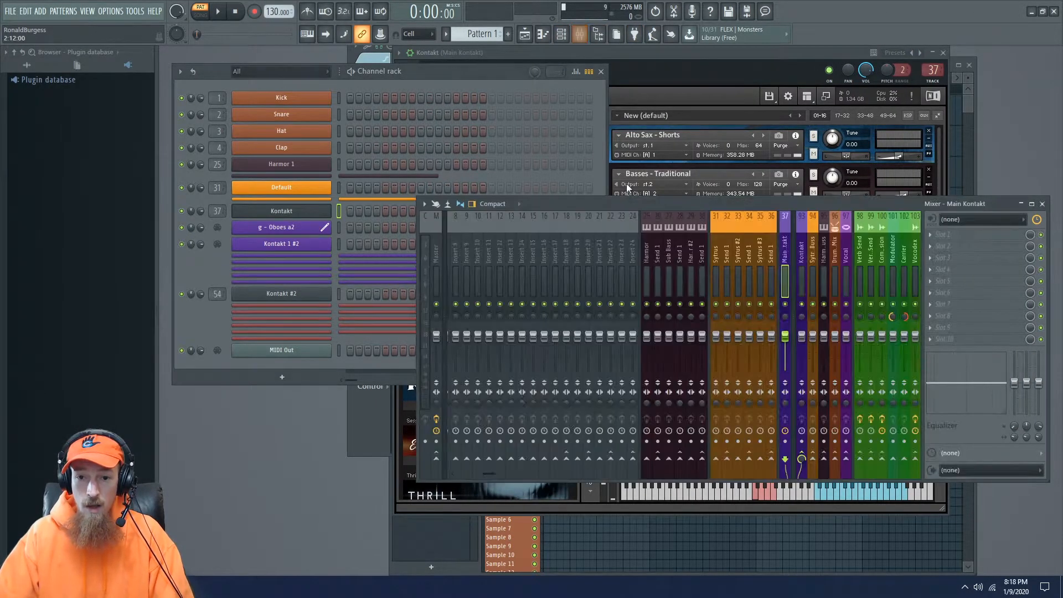
left_click_drag(640, 206, 584, 223)
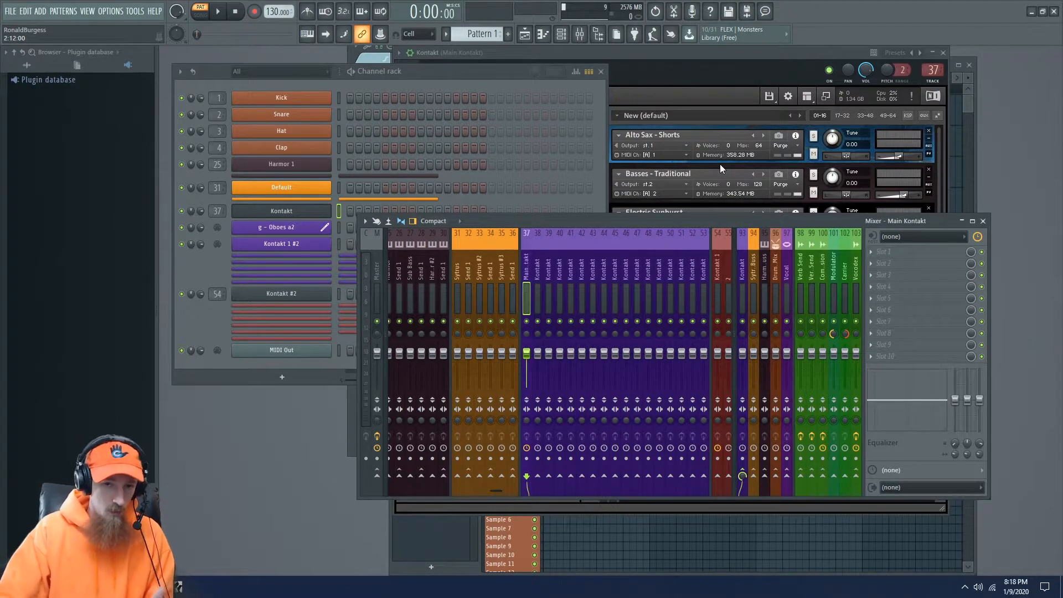
left_click(321, 228)
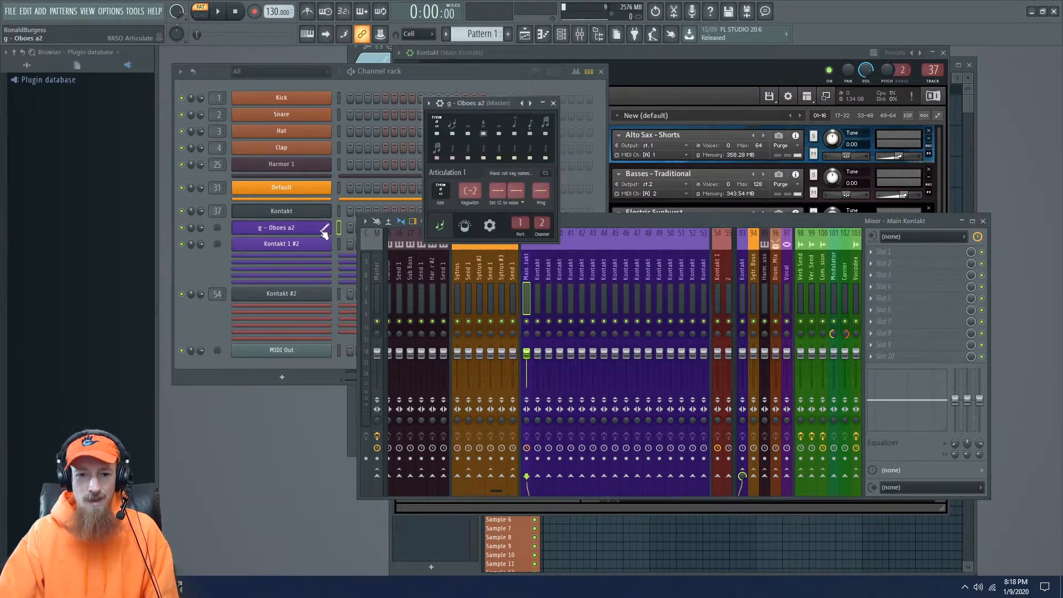
left_click_drag(478, 101, 467, 97)
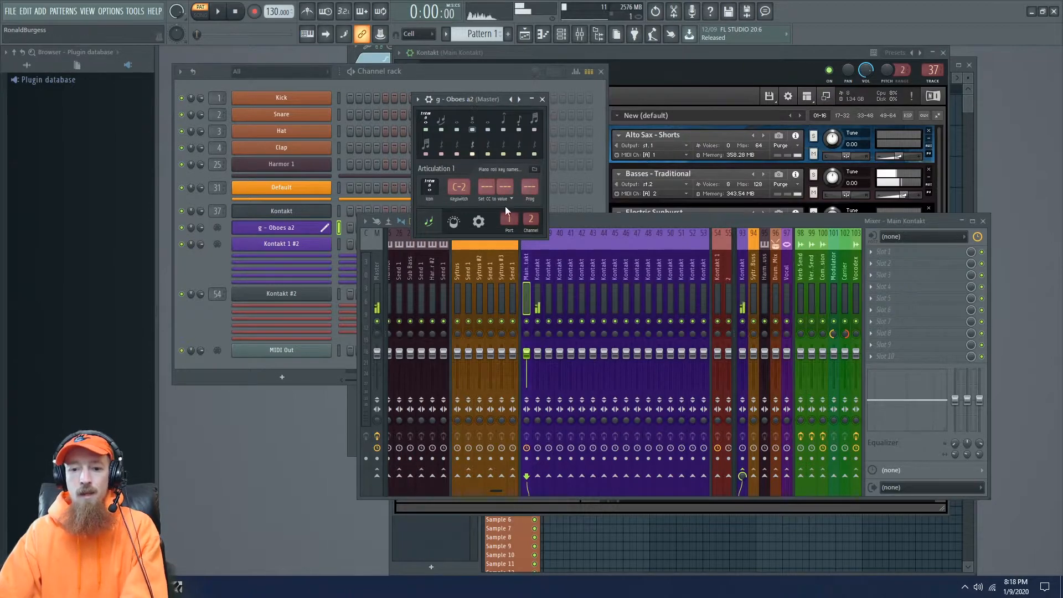
Step: Compare the BRSO Articulate windows of g - Oboes a2, Kontakt 1 #2 and Kontakt 1 #3, setting g - Oboes a2 to channel 1
left_click(321, 246)
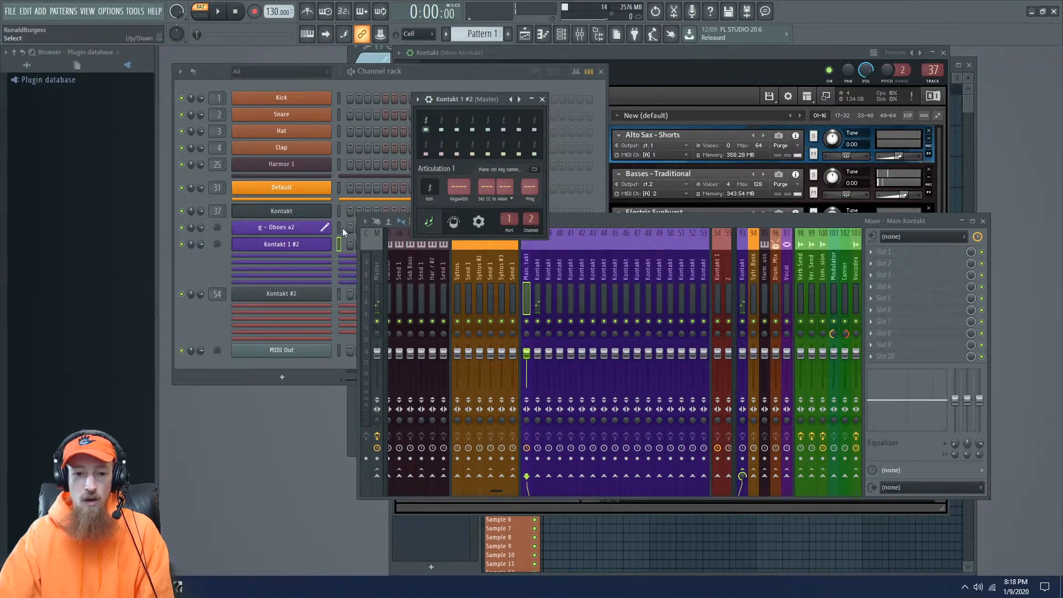
left_click(303, 235)
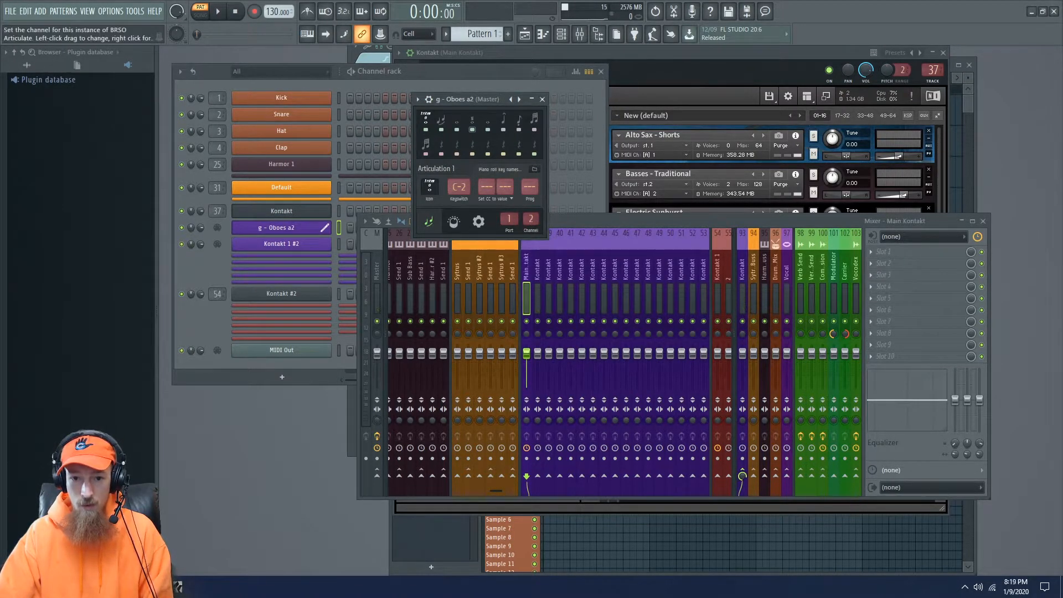
left_click_drag(499, 96, 516, 98)
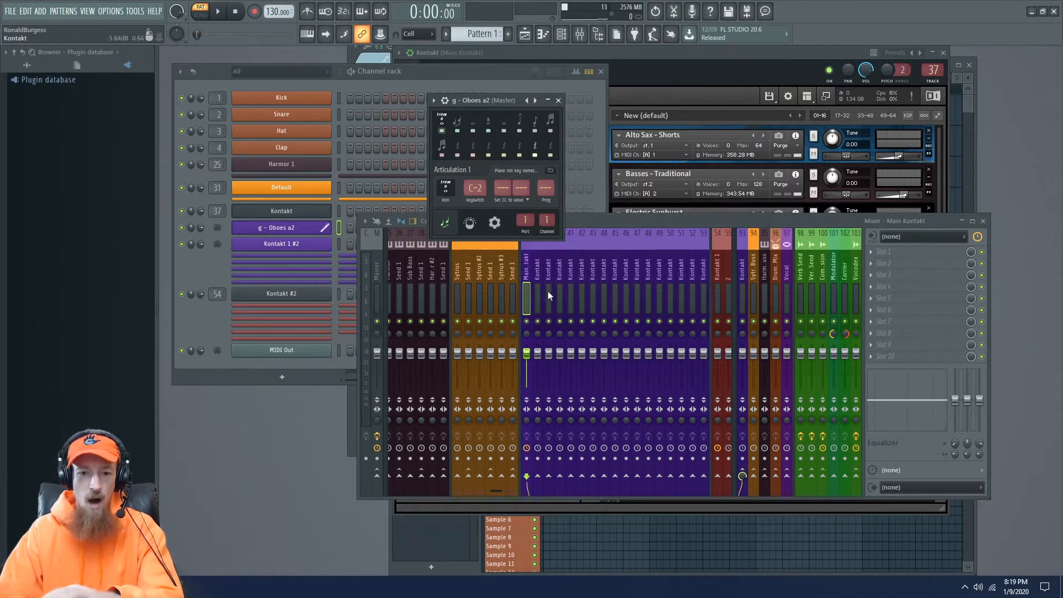
left_click(303, 256)
left_click(310, 262)
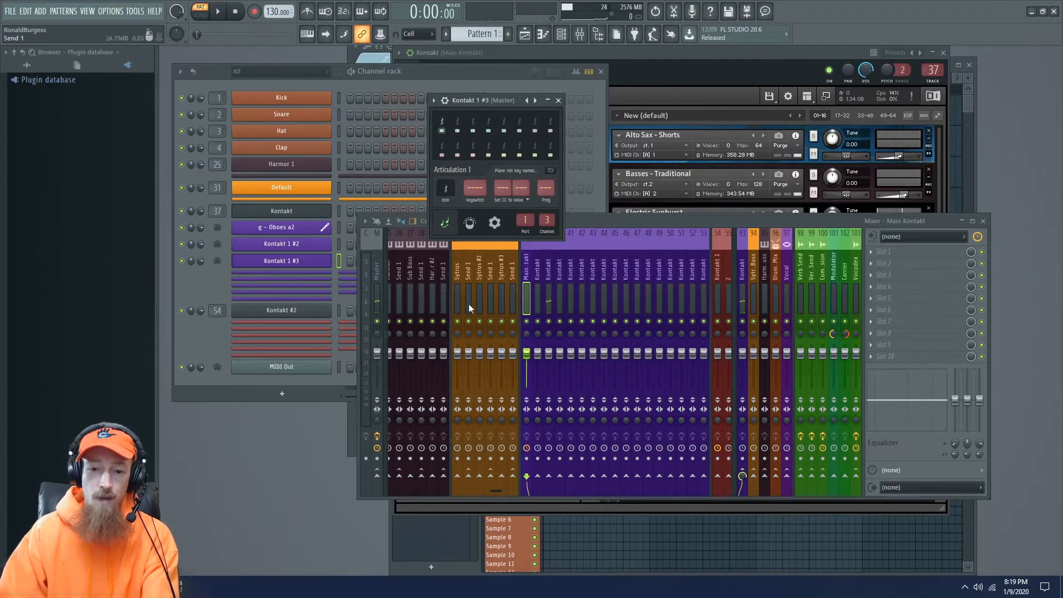
left_click(558, 100)
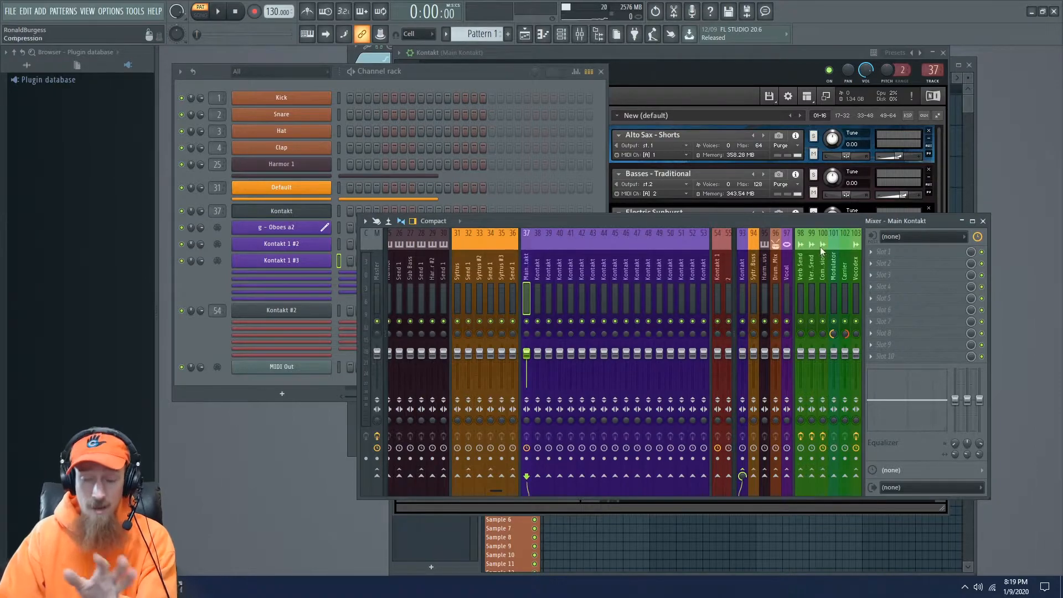
Step: Bring the main Kontakt window to the front and hide its Outputs section
left_click(723, 74)
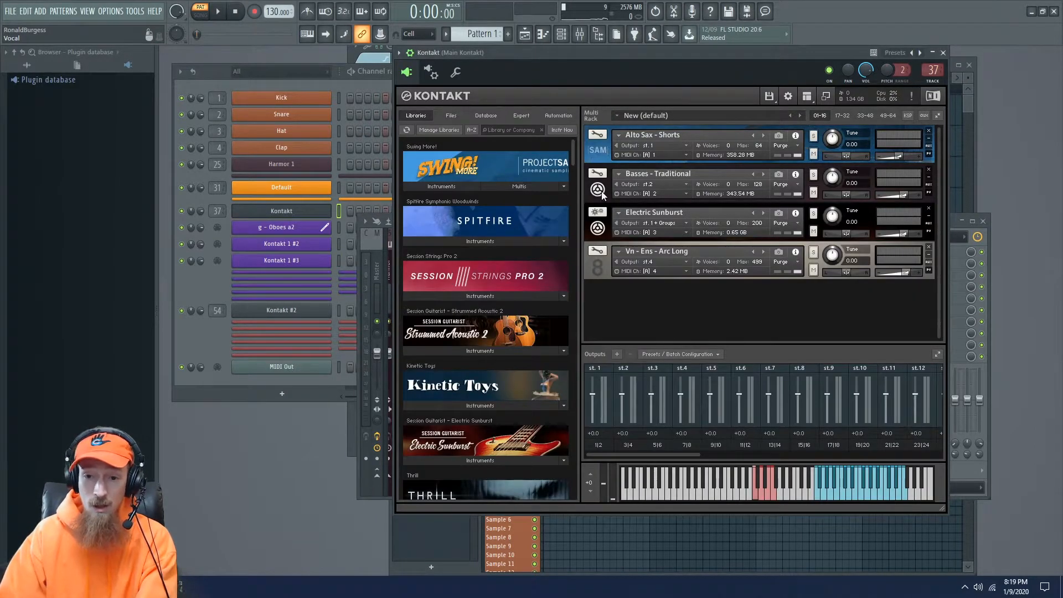
left_click(597, 189)
left_click(597, 189)
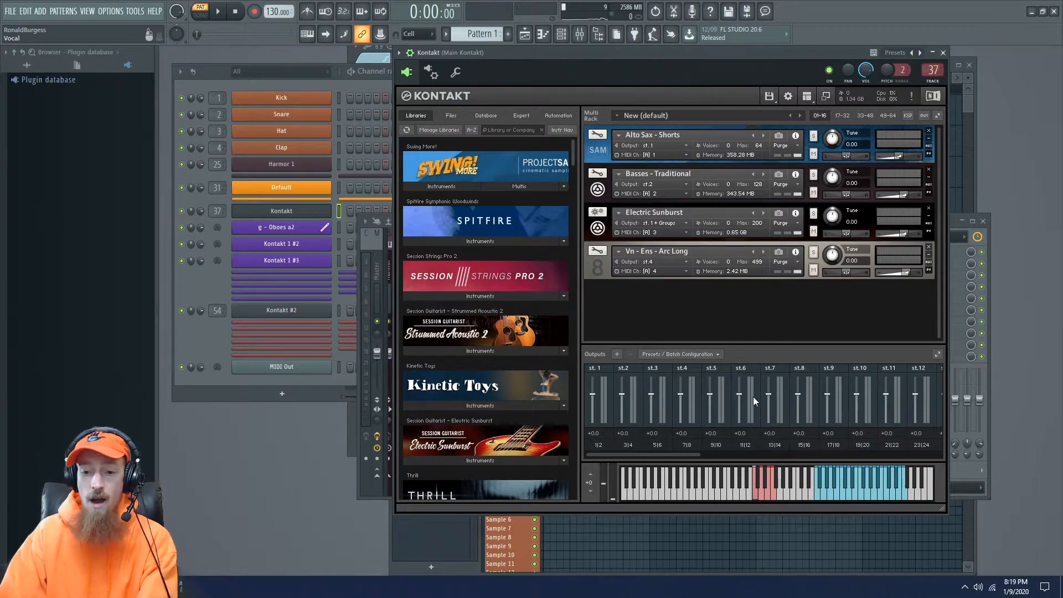
left_click(806, 102)
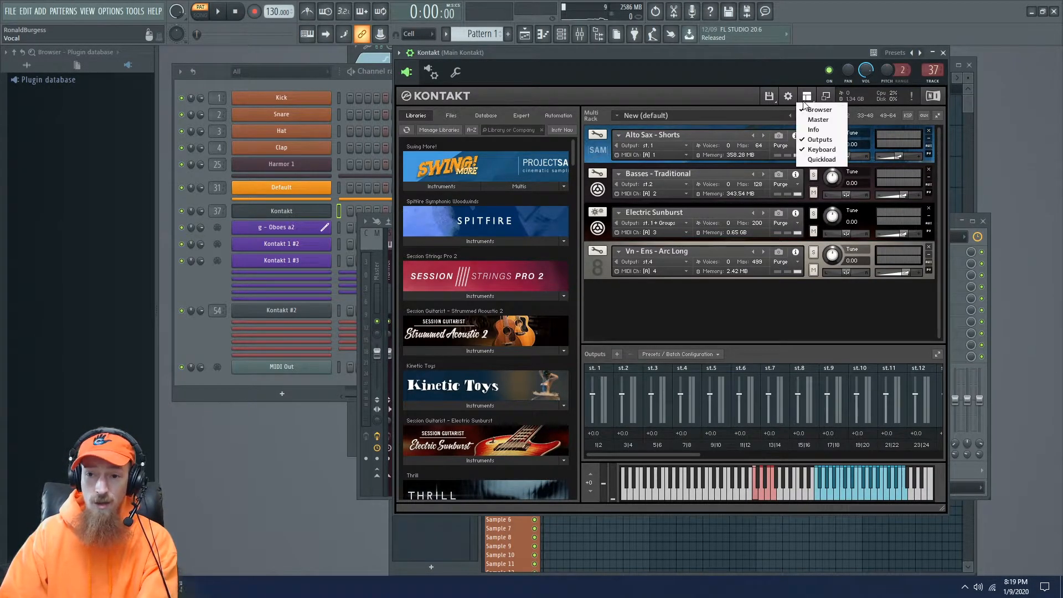
left_click(814, 119)
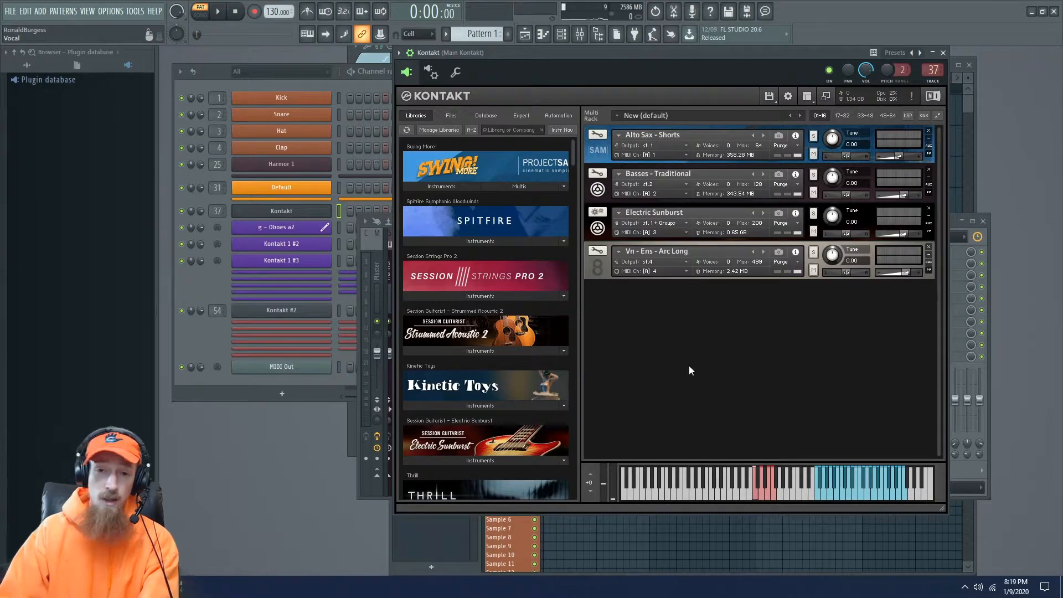
Step: Check Kontakt's Options dialog without changing anything and show the Outputs section again
left_click(807, 102)
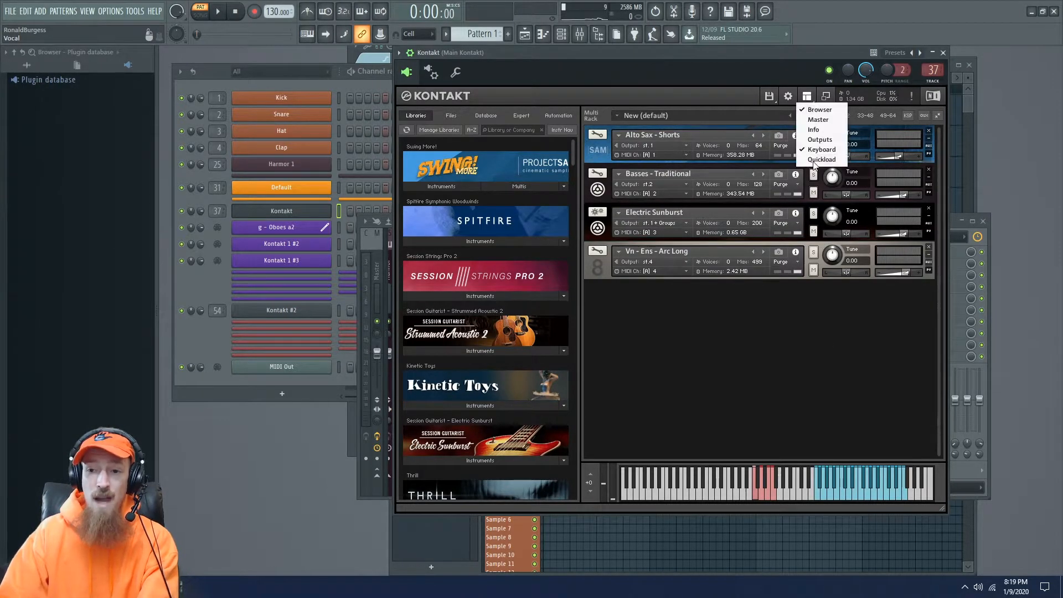
left_click(787, 96)
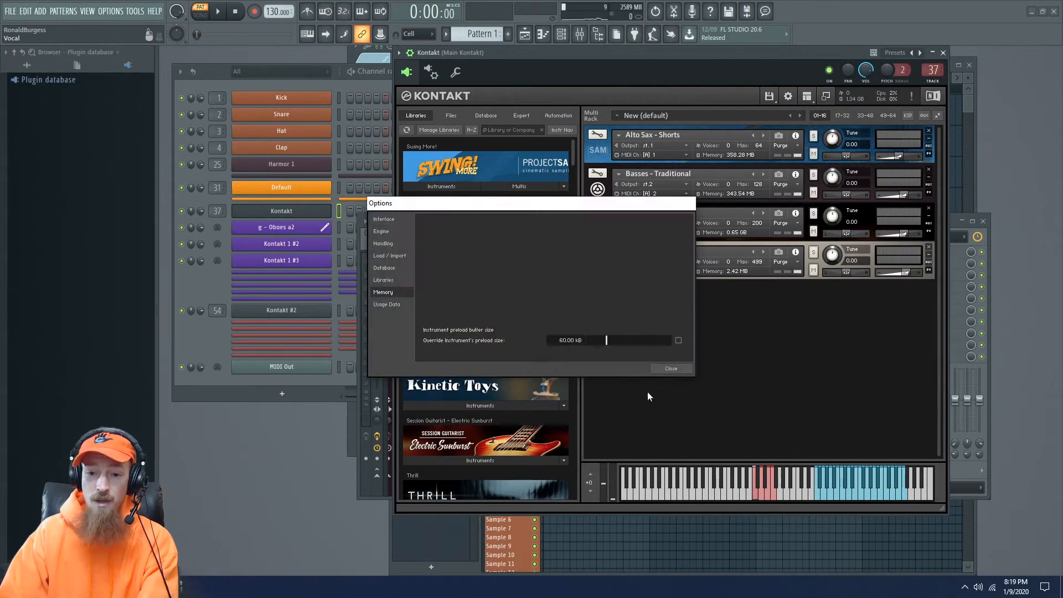
left_click(670, 368)
left_click(806, 96)
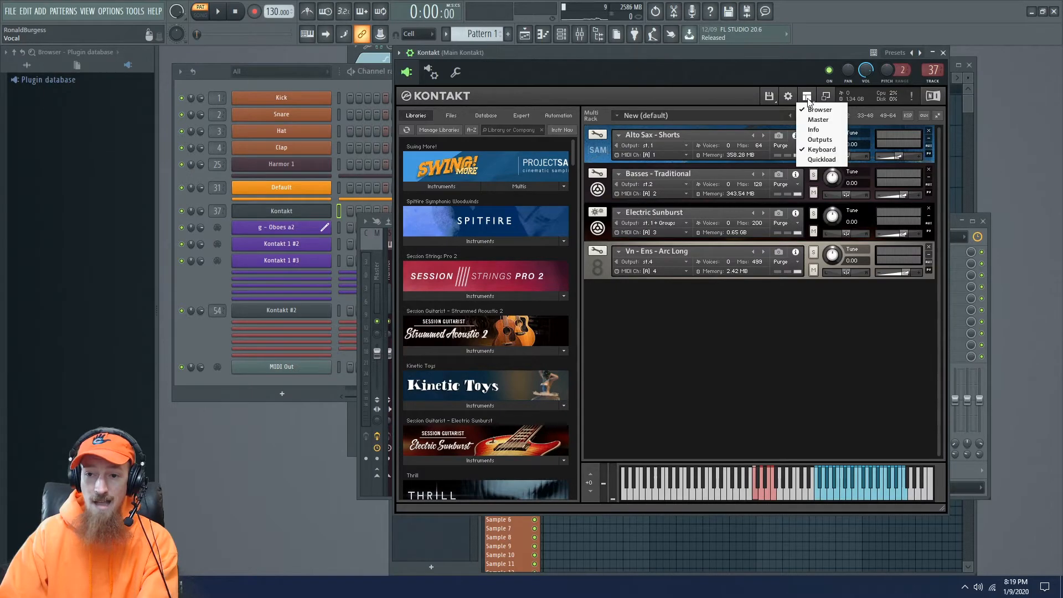
left_click(832, 140)
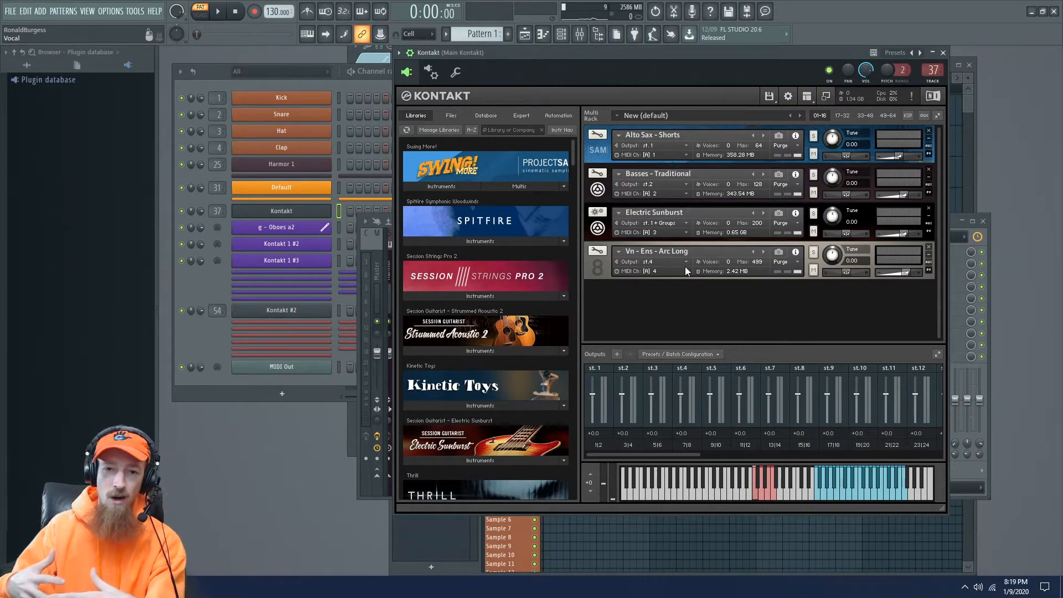
Step: Review the output section's preset and batch functions, including renaming channels by assigned instruments, without applying any
left_click(677, 354)
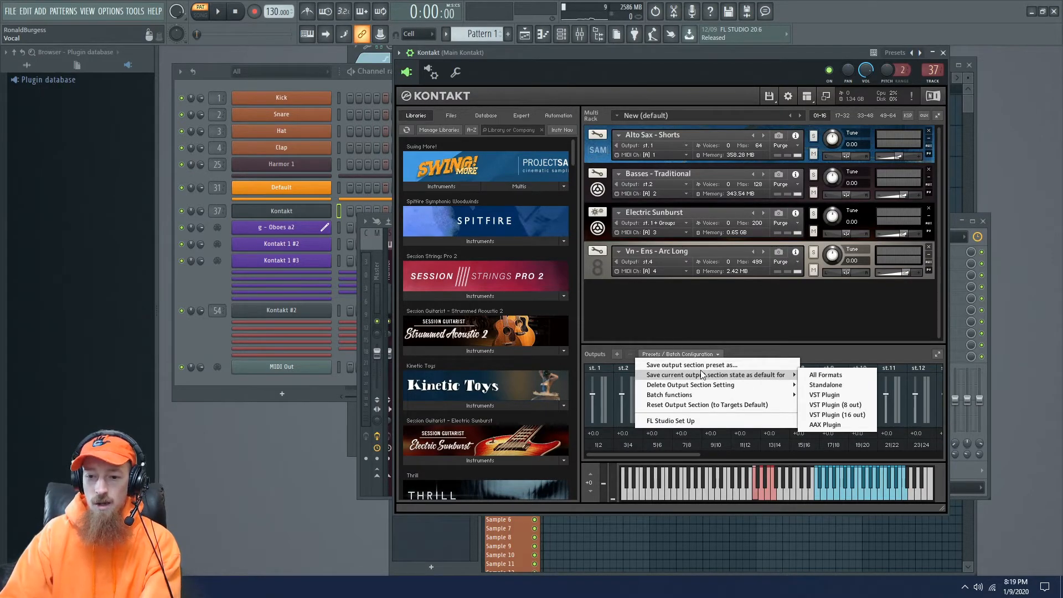
mouse_move(706, 397)
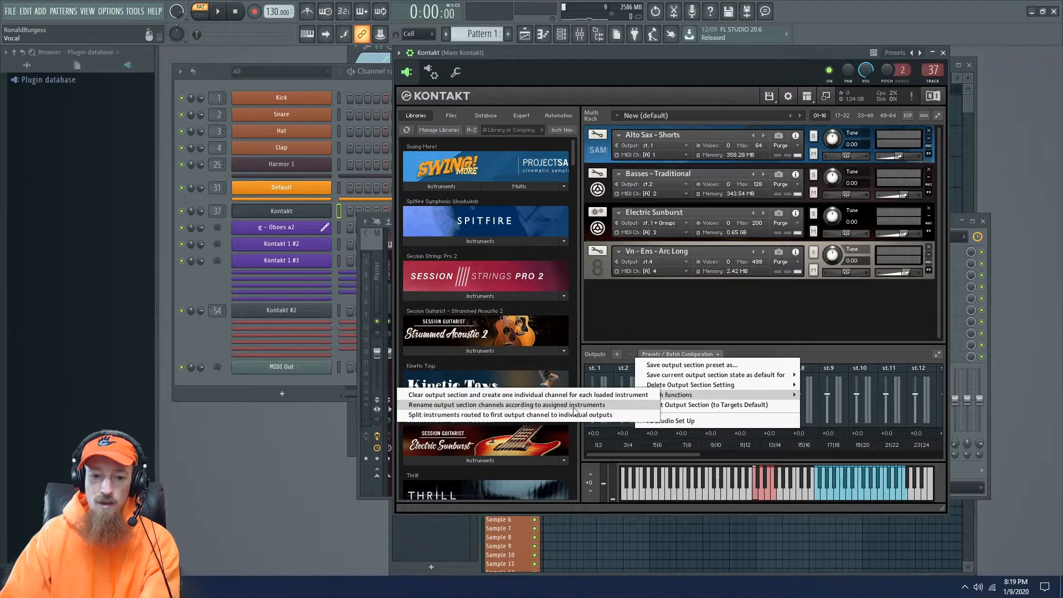
left_click(798, 319)
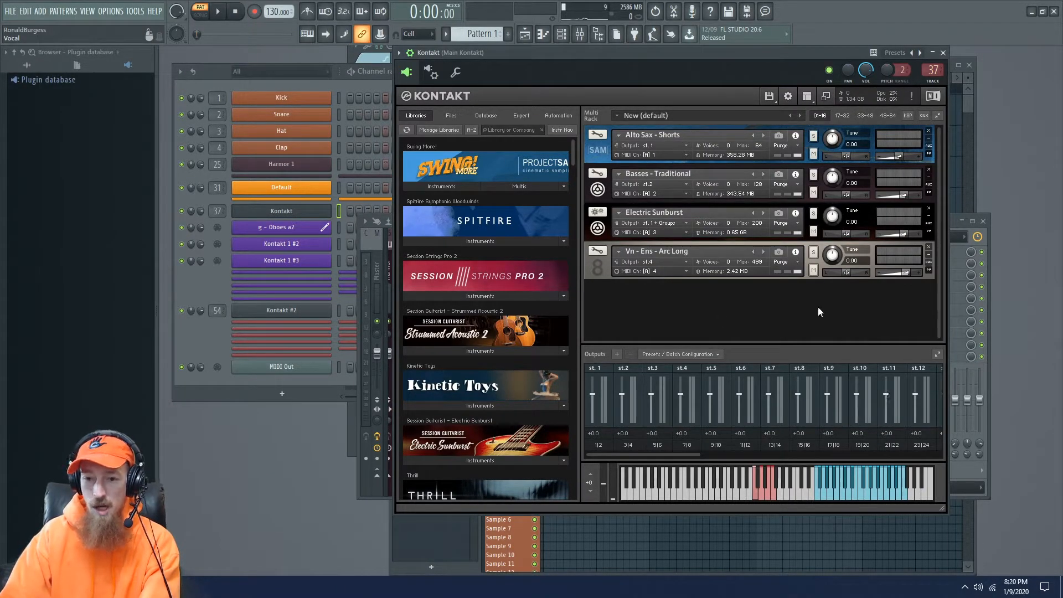
Step: Hide Kontakt's Outputs section again and move the Kontakt window clear of the channel rack
left_click(806, 95)
left_click(809, 84)
left_click_drag(792, 64, 736, 58)
left_click(782, 100)
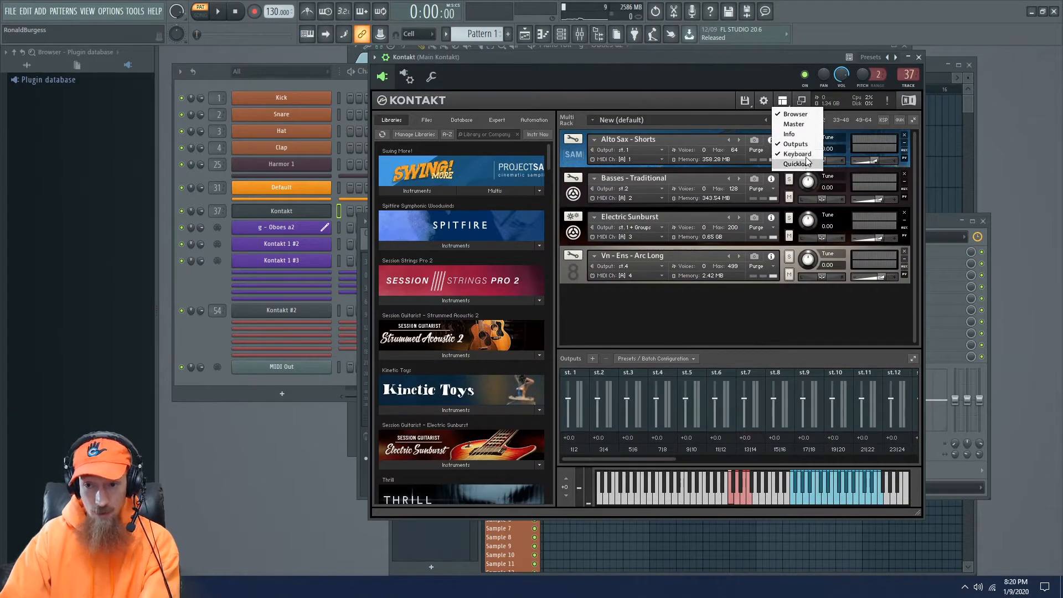
left_click(795, 144)
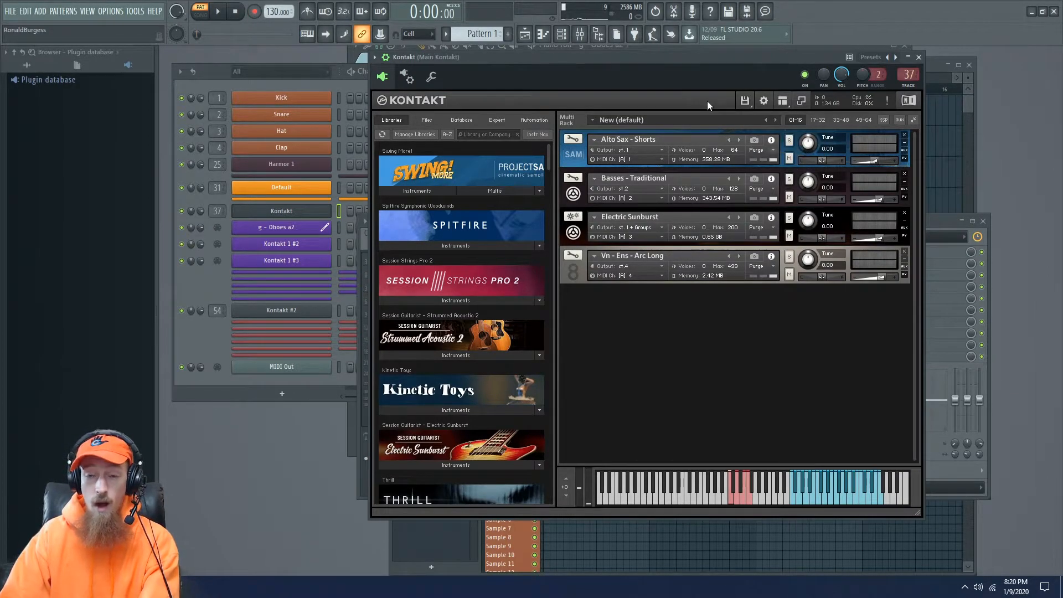
left_click_drag(726, 65, 821, 65)
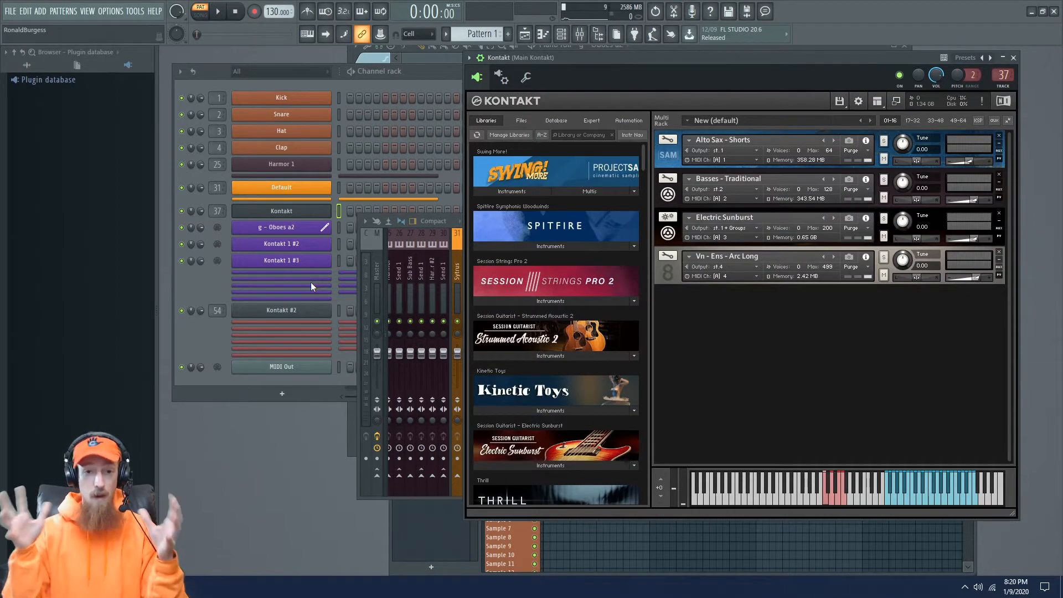
left_click(525, 78)
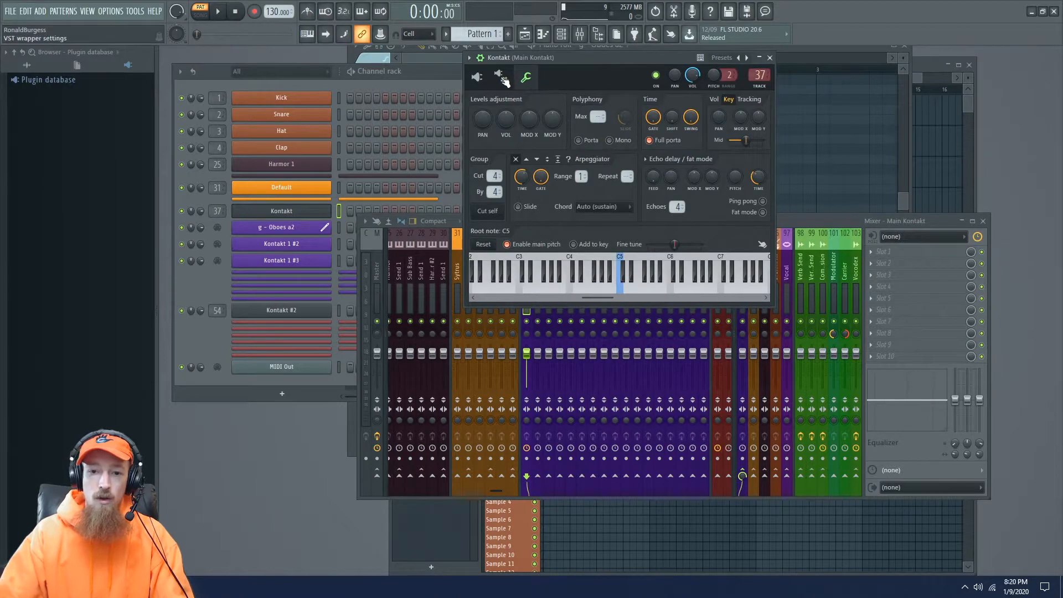
left_click(501, 78)
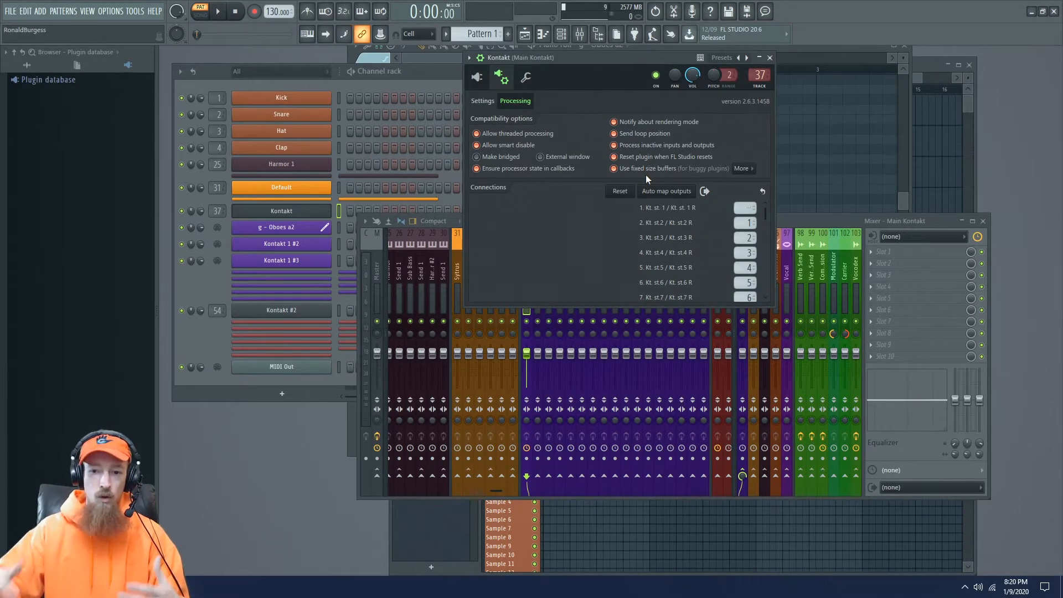
left_click(482, 108)
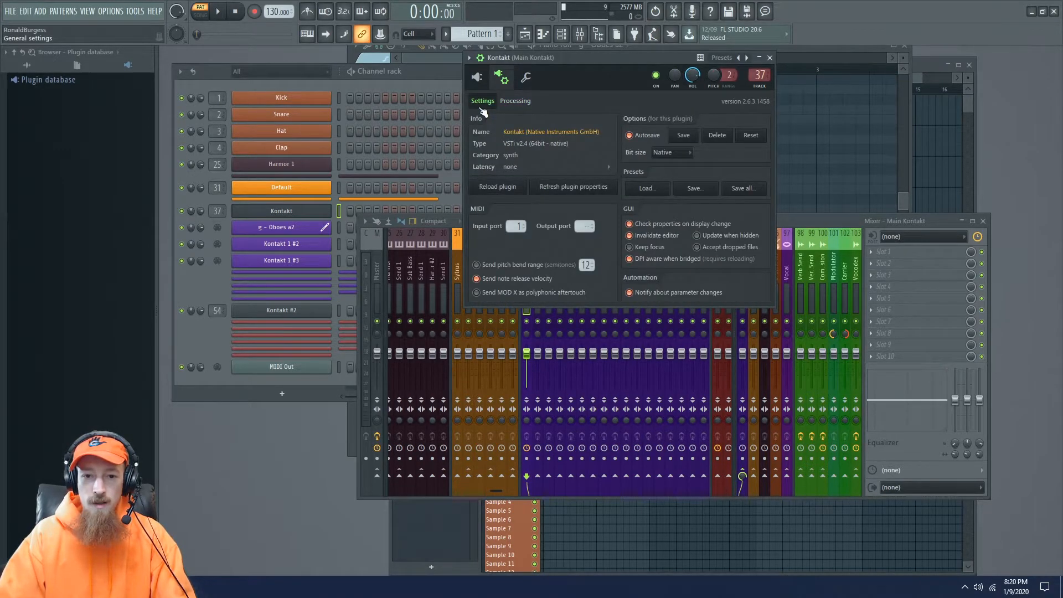
left_click(517, 106)
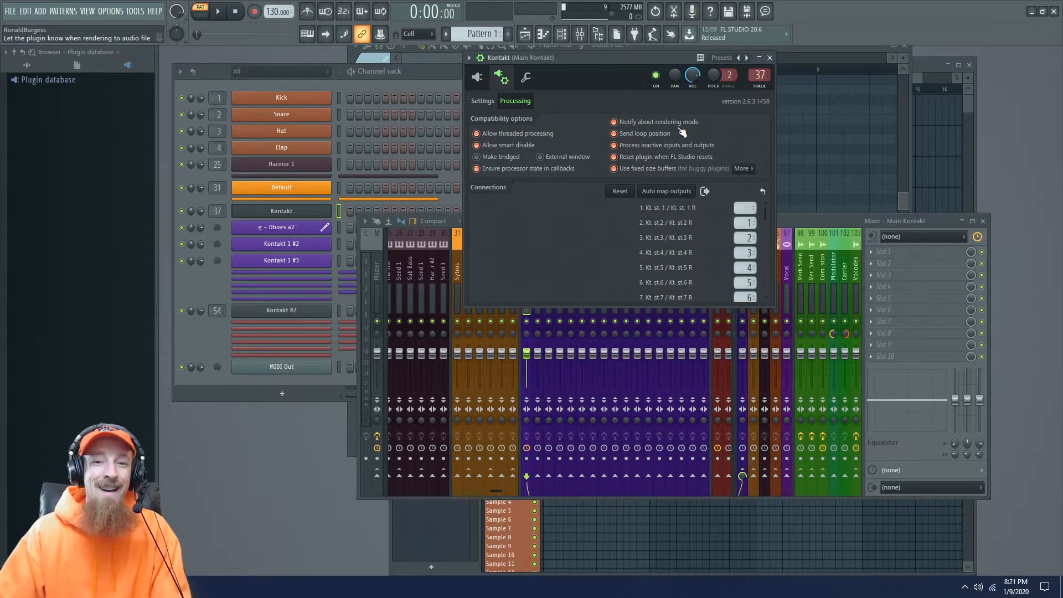
left_click(477, 77)
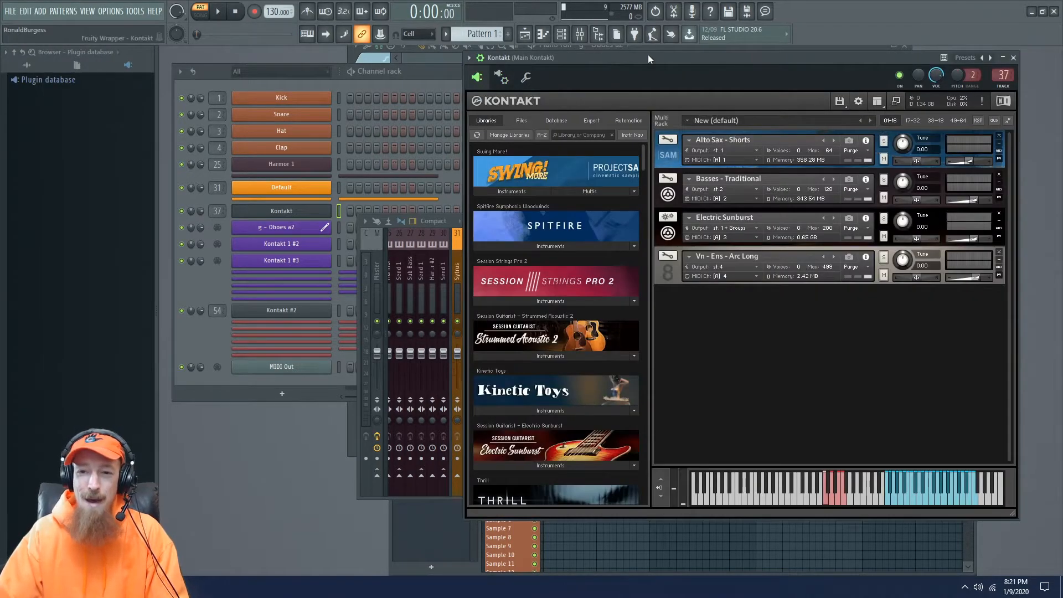
Step: Close the Kontakt window and bring the channel rack in front of the mixer
left_click_drag(648, 55, 527, 61)
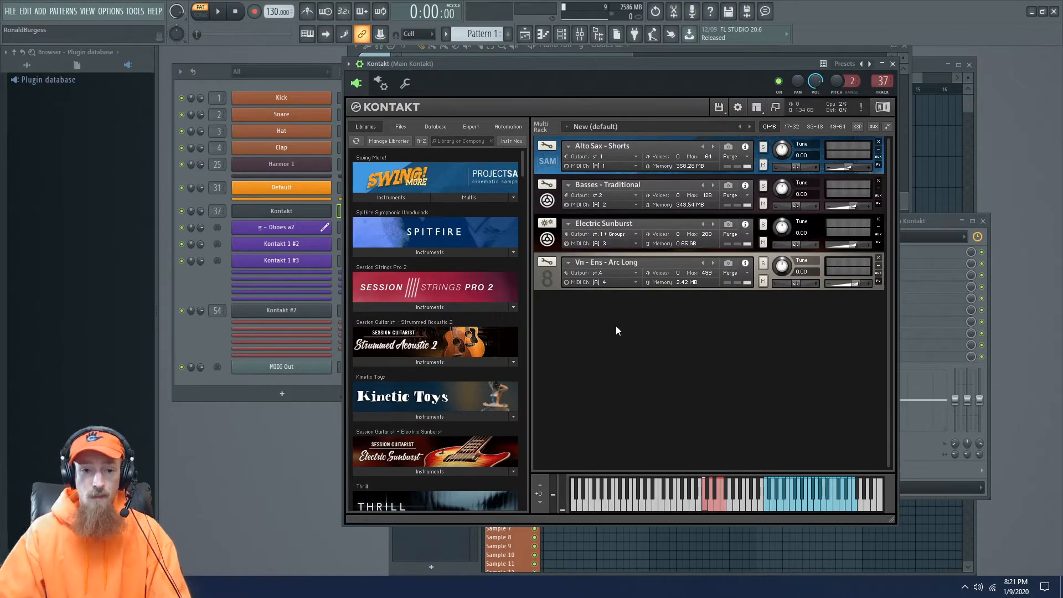
left_click(277, 210)
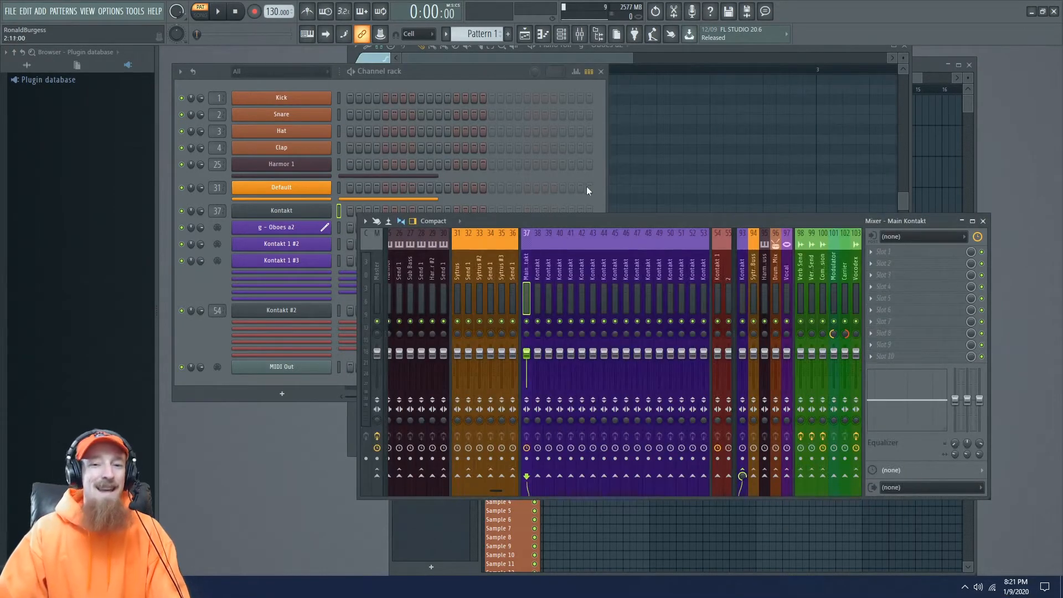
left_click(583, 208)
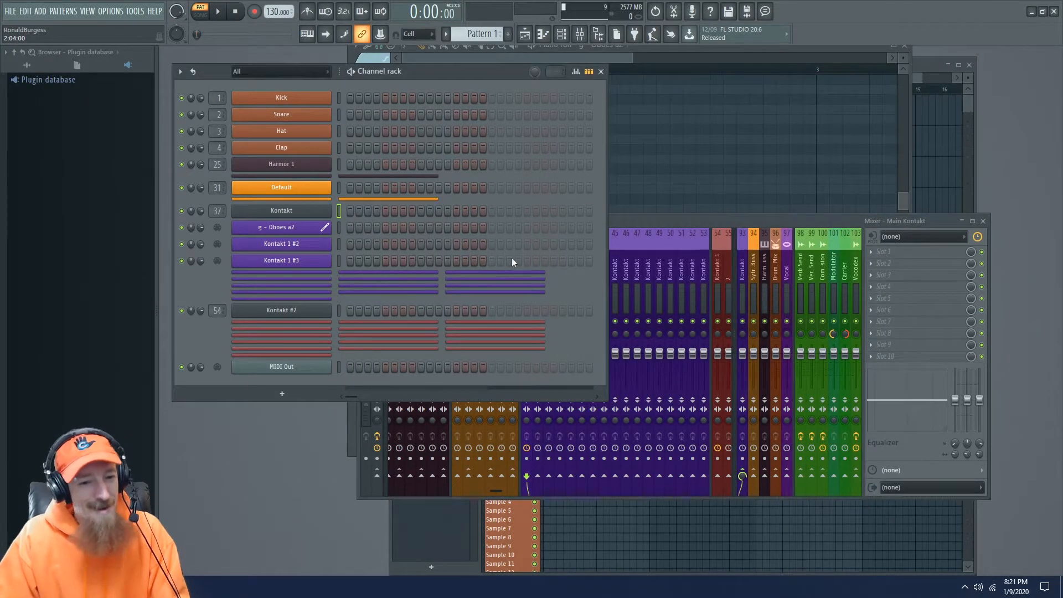
Step: Add Reaktor 6 as a new channel and move its window so the whole start screen is visible
left_click(282, 391)
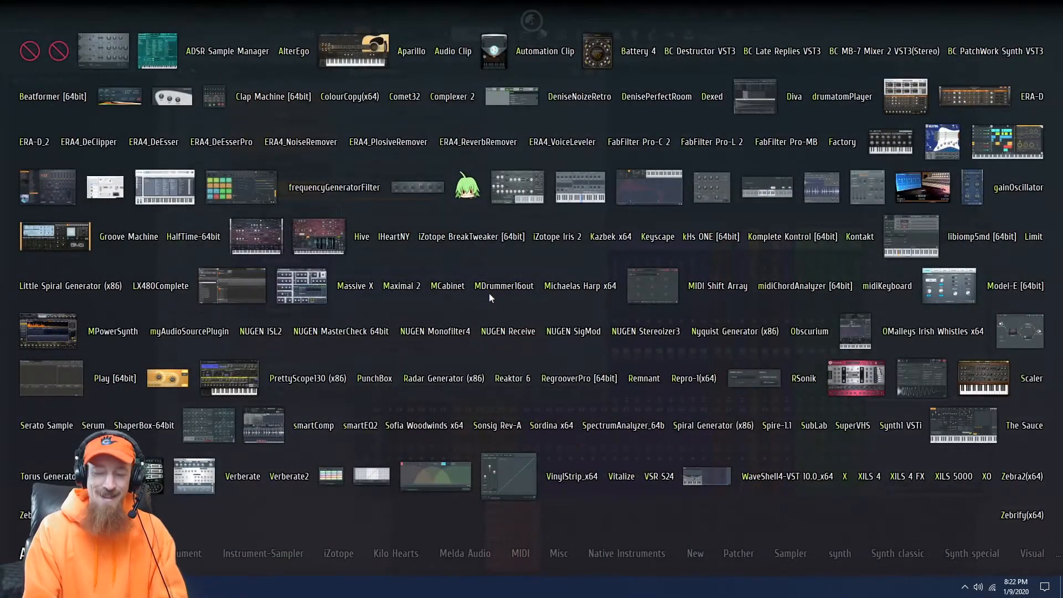
type("Reak")
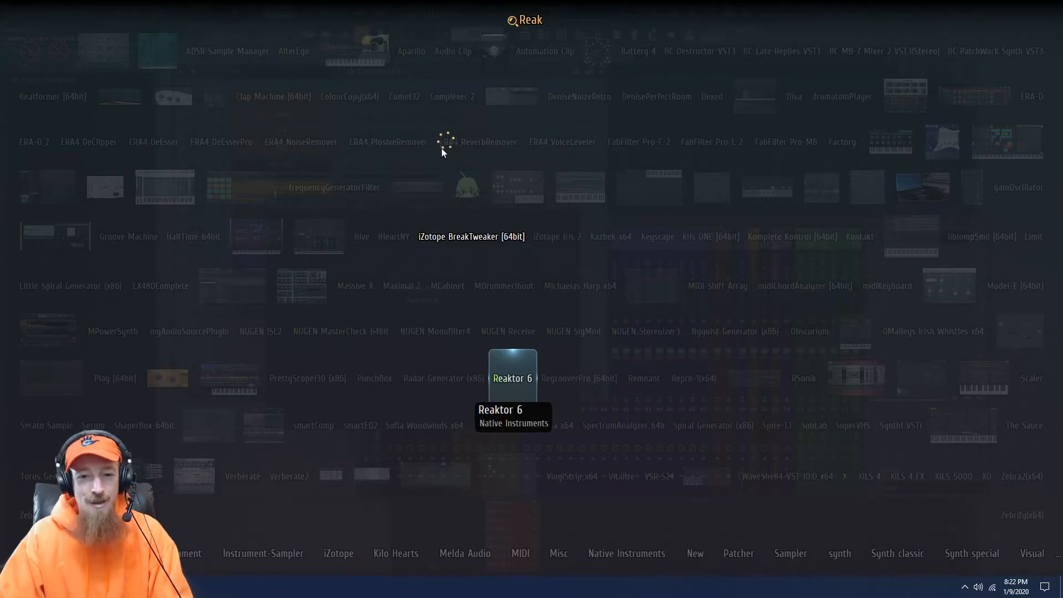
key("Return")
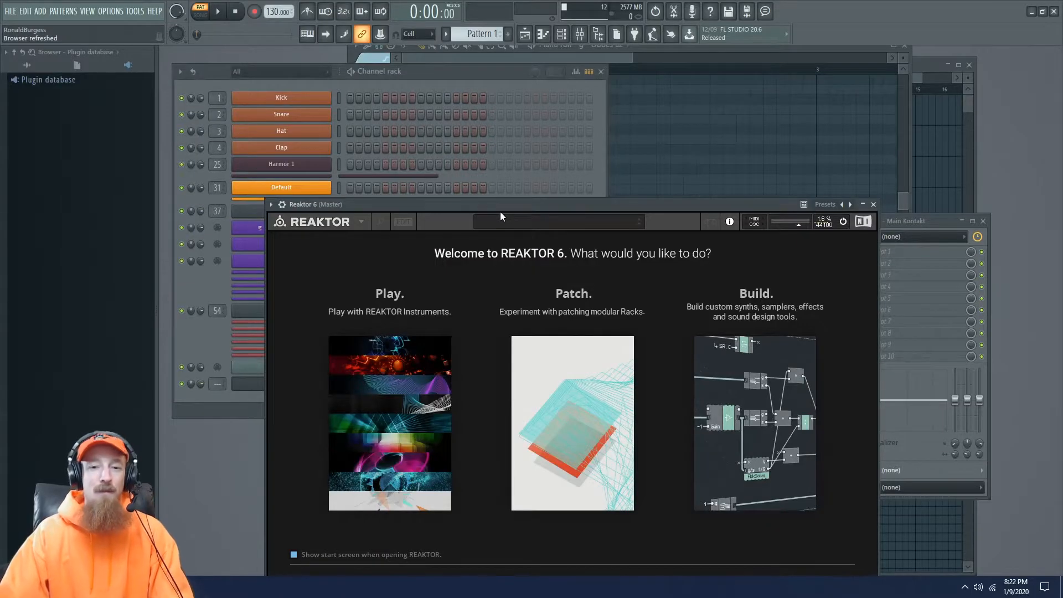
left_click_drag(500, 212, 512, 74)
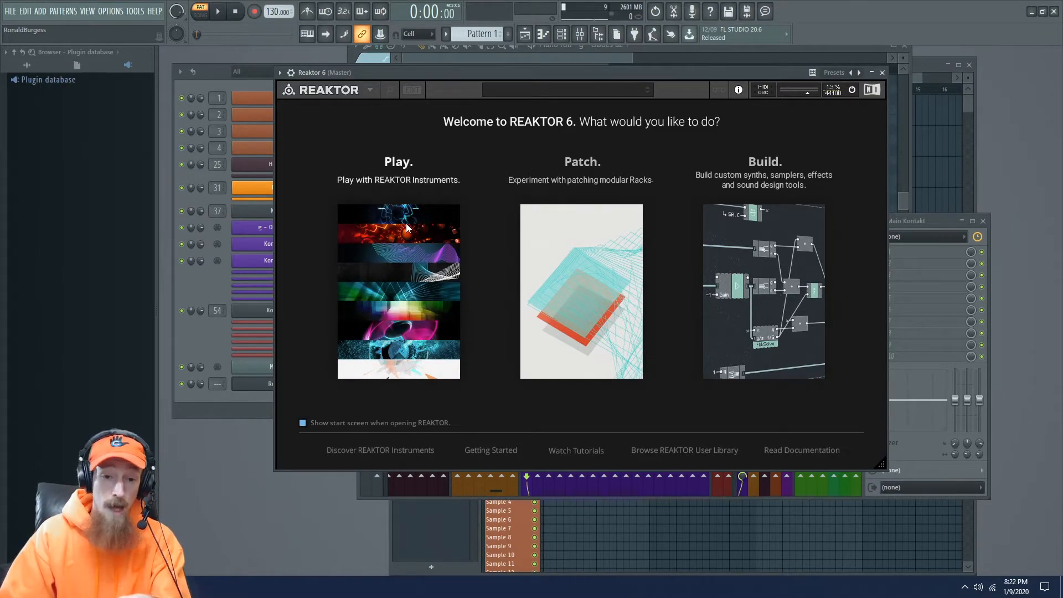
Step: Enter Reaktor's Play mode, open the Skrewell structure in edit mode and delete the Skrewell instrument block
left_click(404, 296)
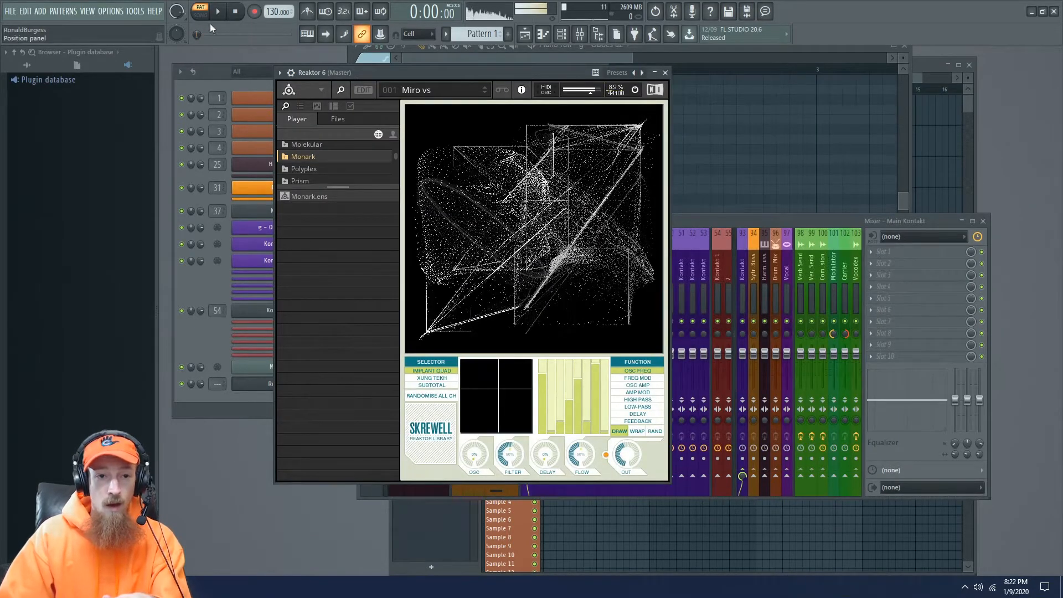
left_click(362, 90)
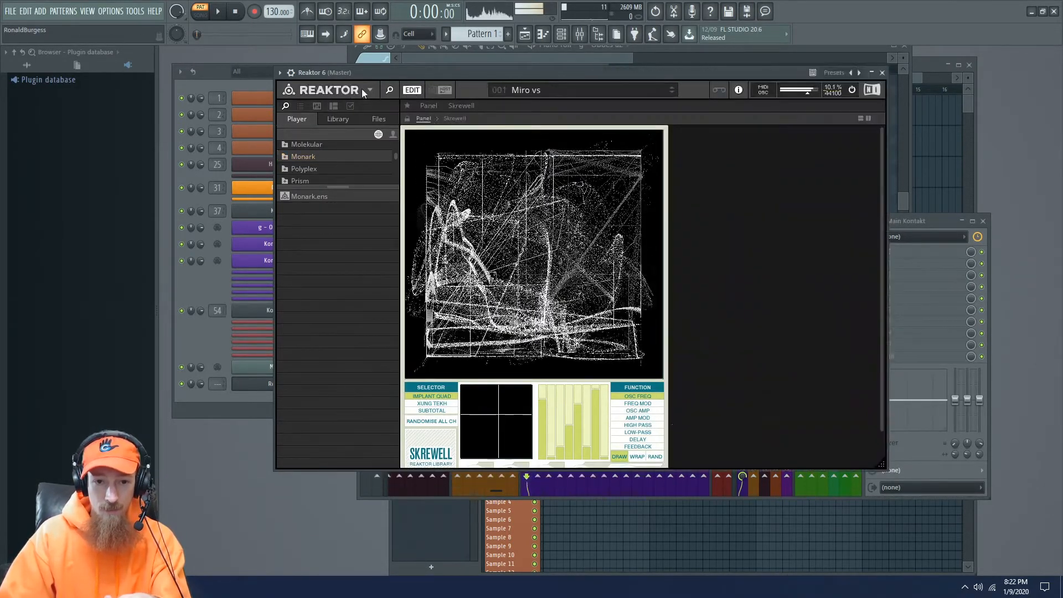
left_click(461, 105)
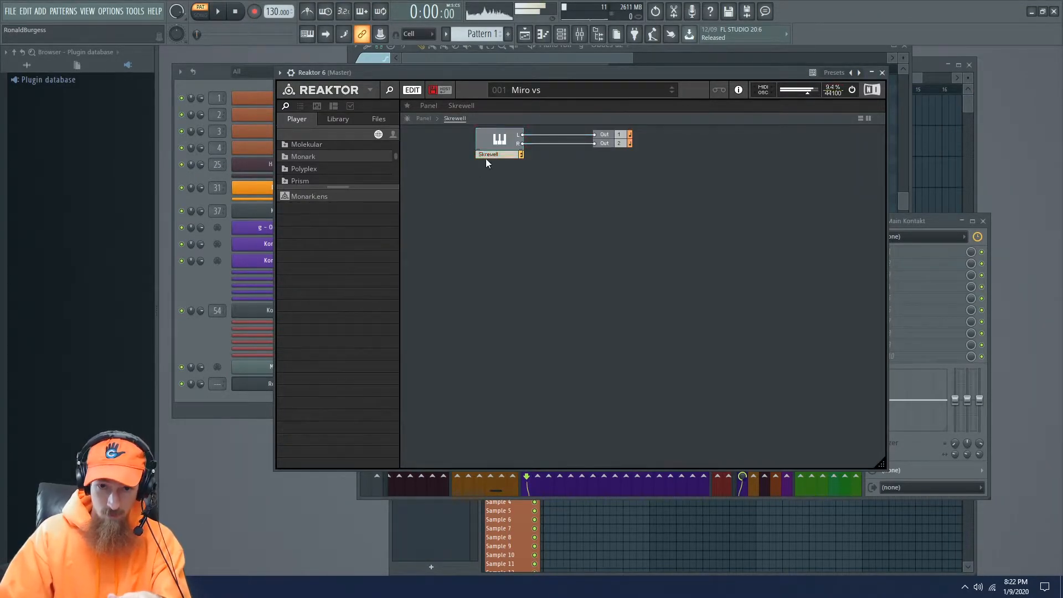
left_click(490, 145)
key("Delete")
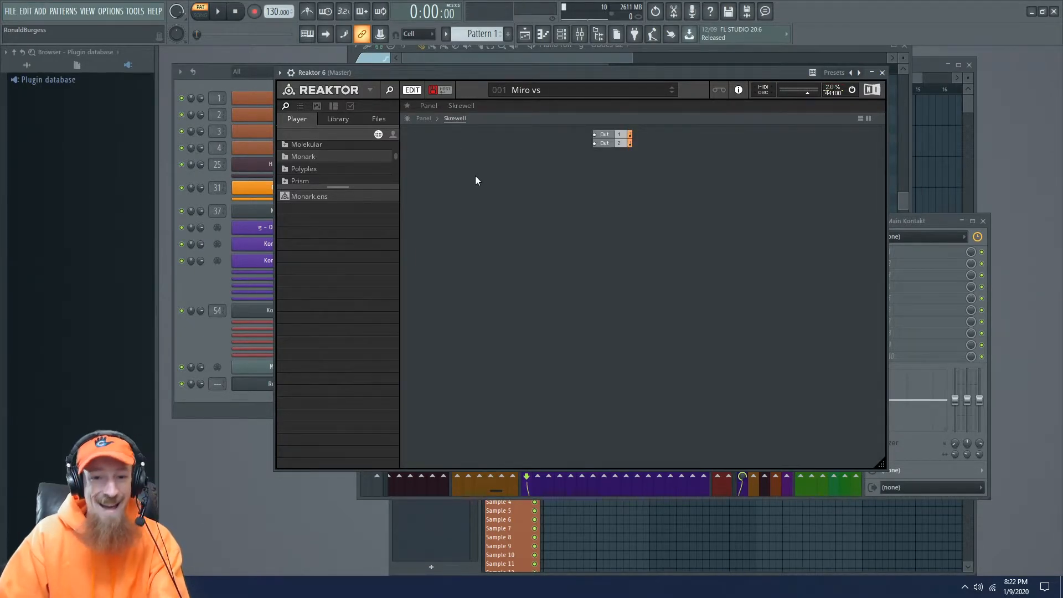
Step: Leave Reaktor's edit mode and load the Monark.ens ensemble without saving the Skrewell changes, keeping the window in view
left_click(429, 105)
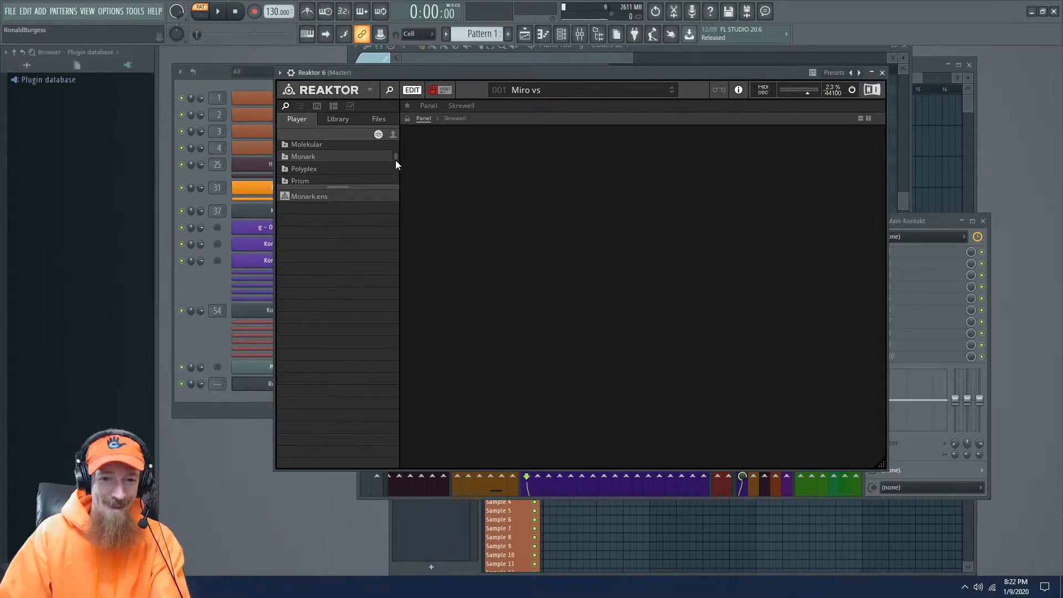
left_click(412, 89)
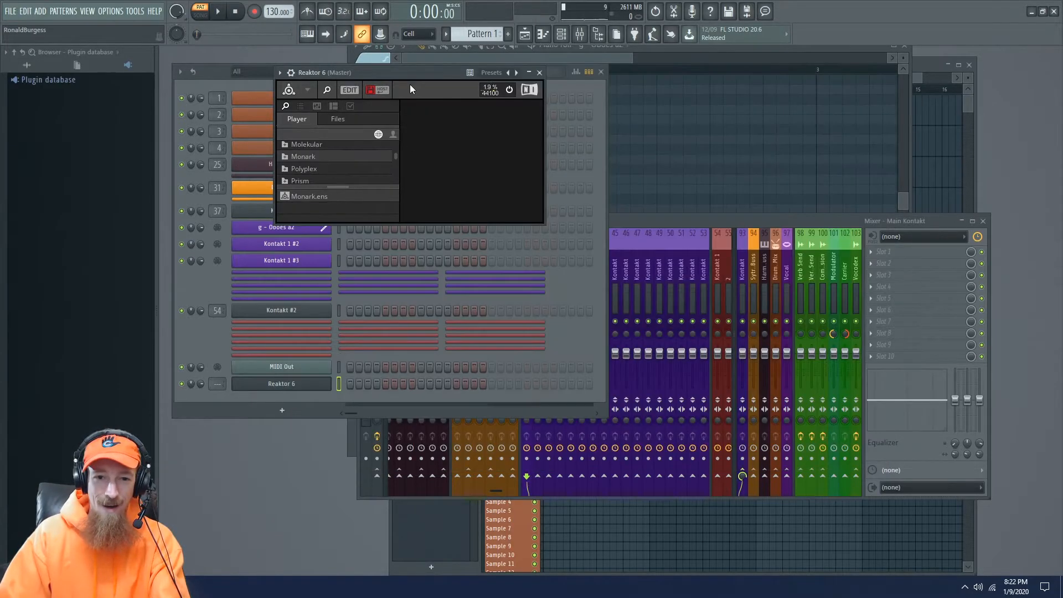
left_click_drag(408, 73, 421, 89)
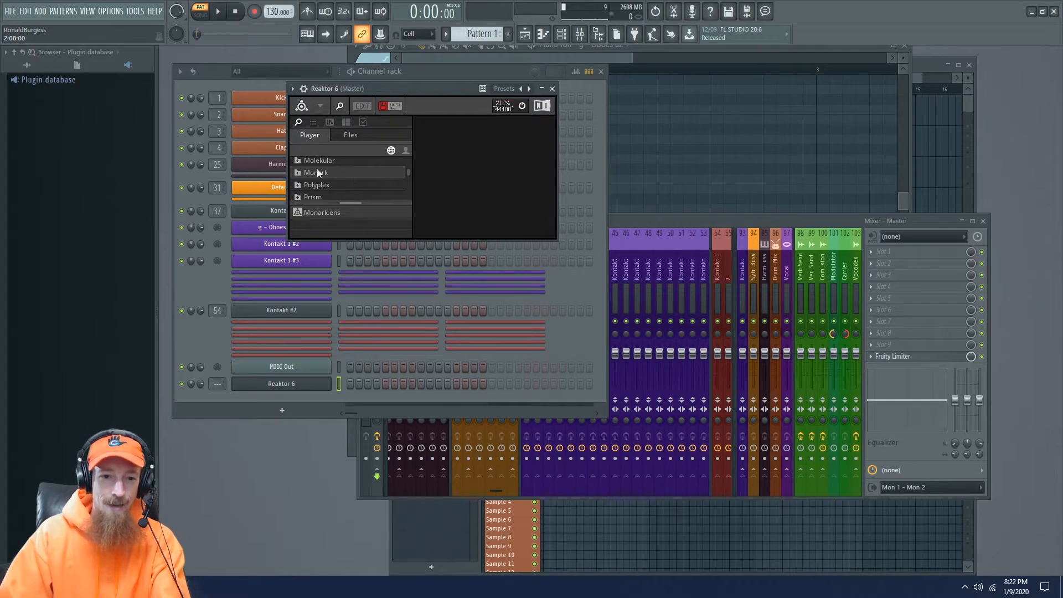
double_click(323, 212)
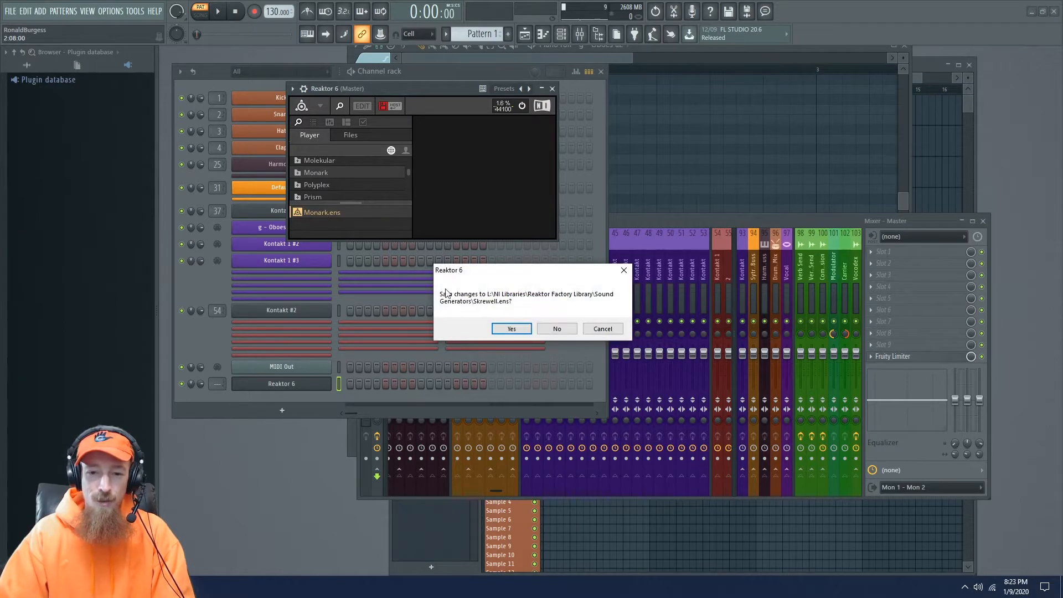
left_click(563, 331)
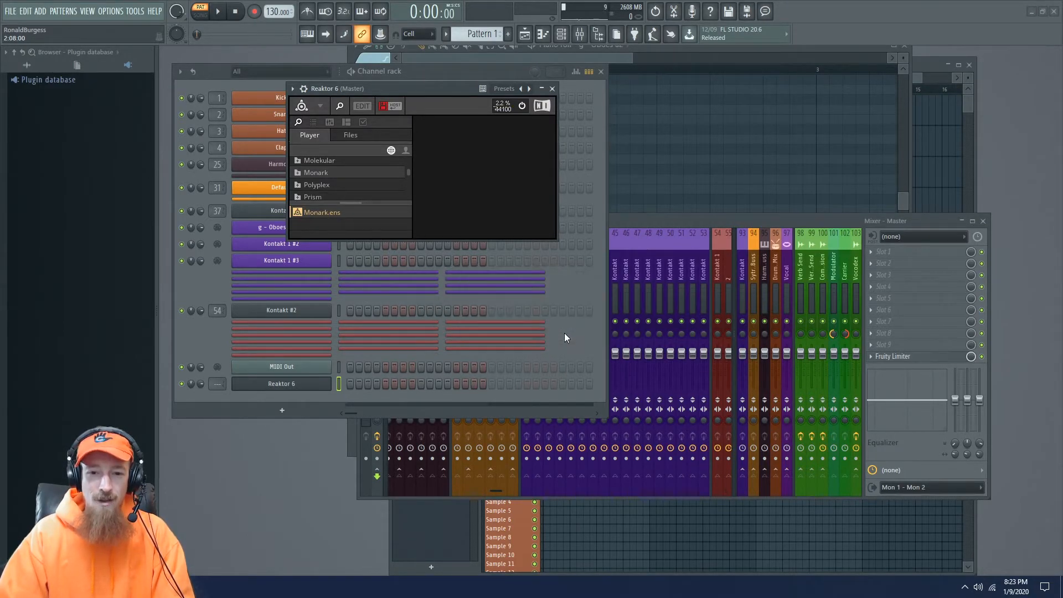
left_click_drag(523, 86, 487, 94)
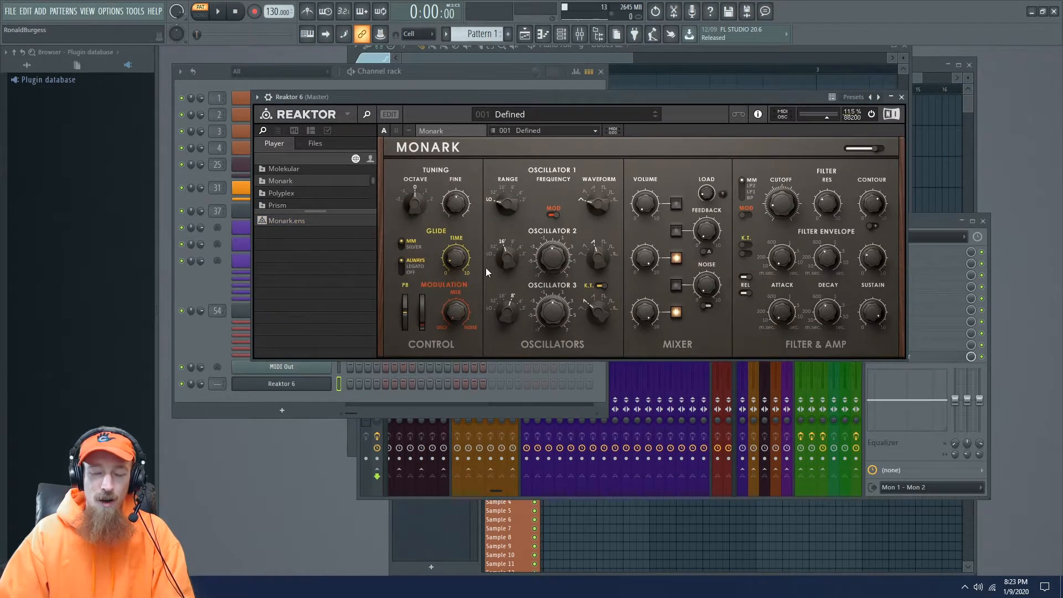
left_click_drag(660, 96, 652, 92)
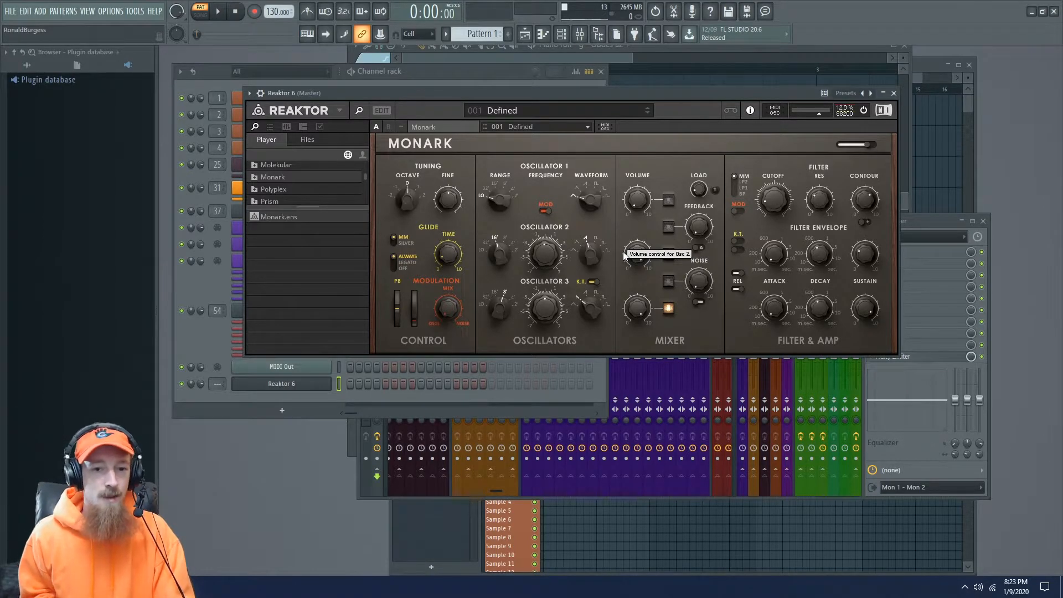
Step: Enlarge Reaktor's Player folder list and review the Monark panelsets and the available view options
left_click_drag(308, 206, 304, 258)
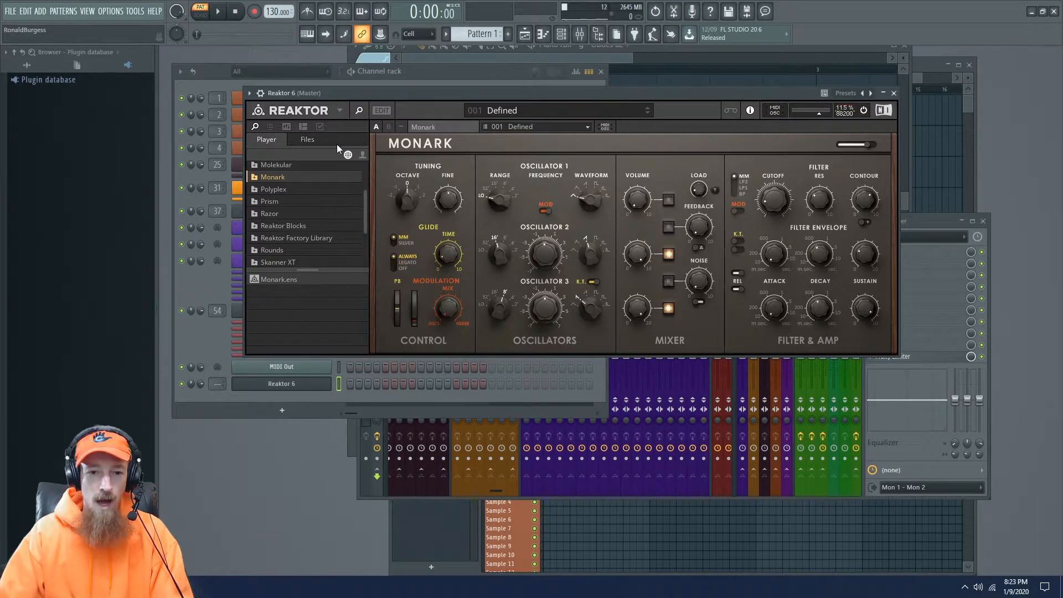
left_click(339, 110)
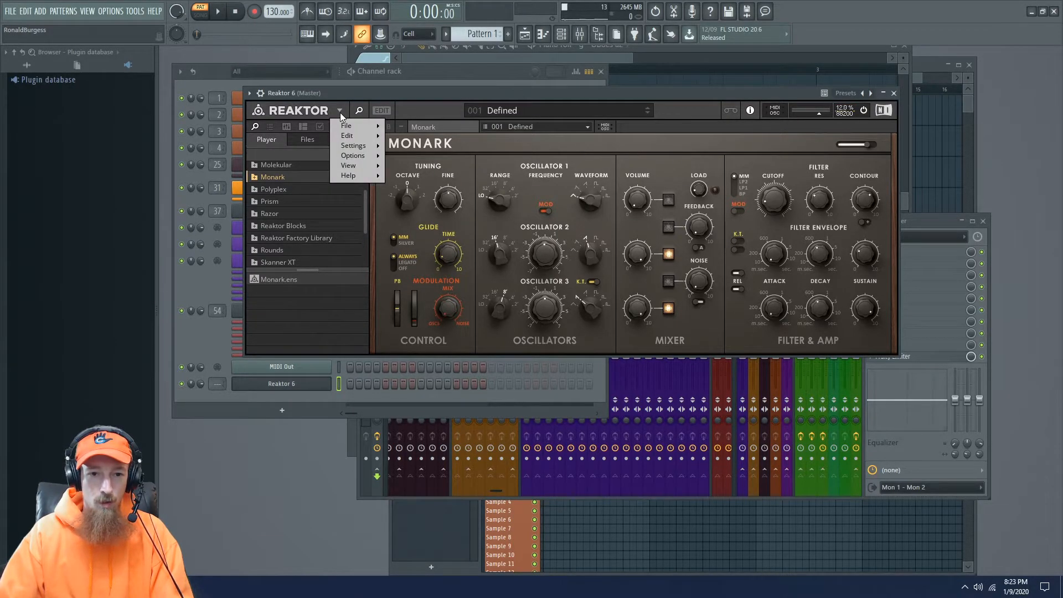
left_click(303, 127)
left_click(303, 127)
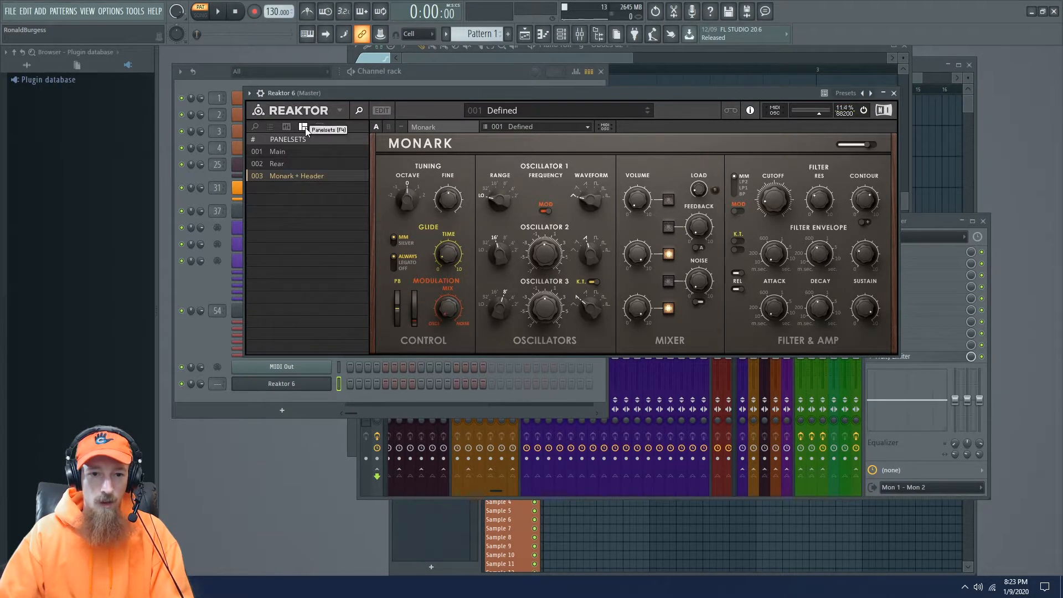
left_click(258, 127)
left_click(346, 112)
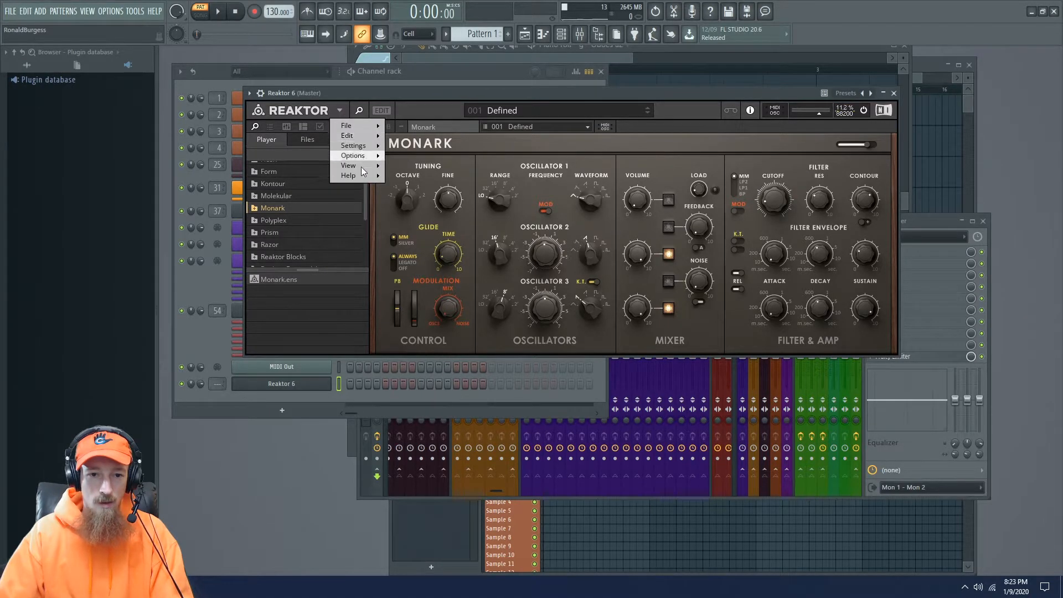
mouse_move(357, 168)
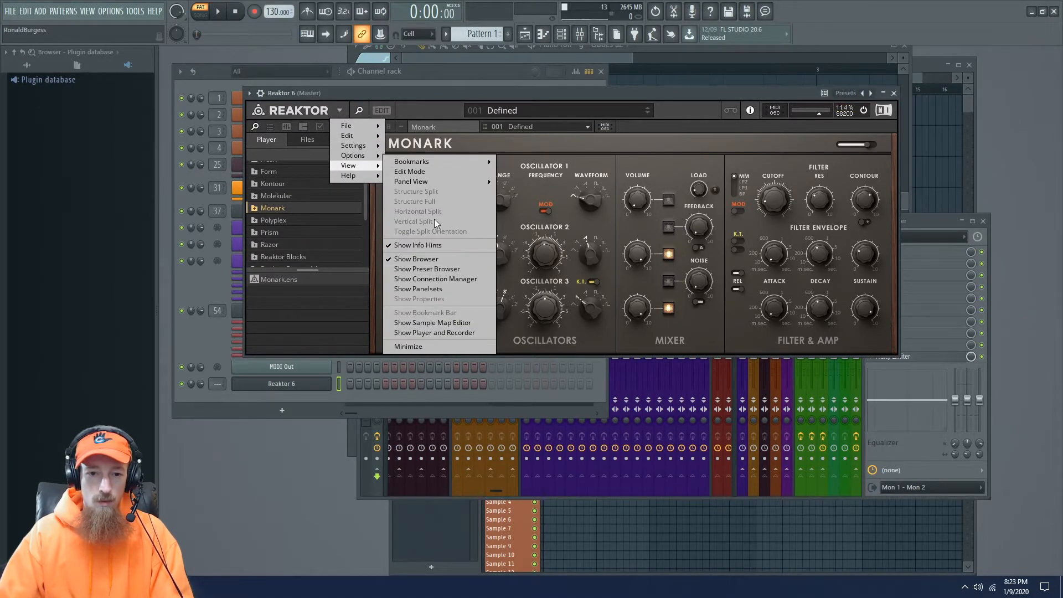
left_click(298, 311)
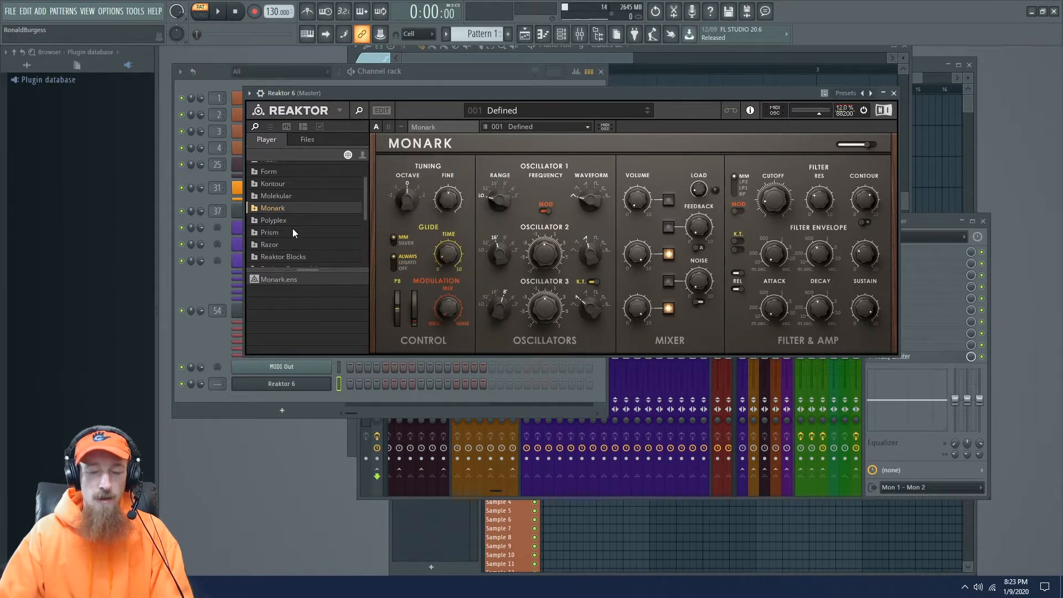
Step: Look through Reaktor's user content and file drives, then return to the factory Player library
left_click(359, 156)
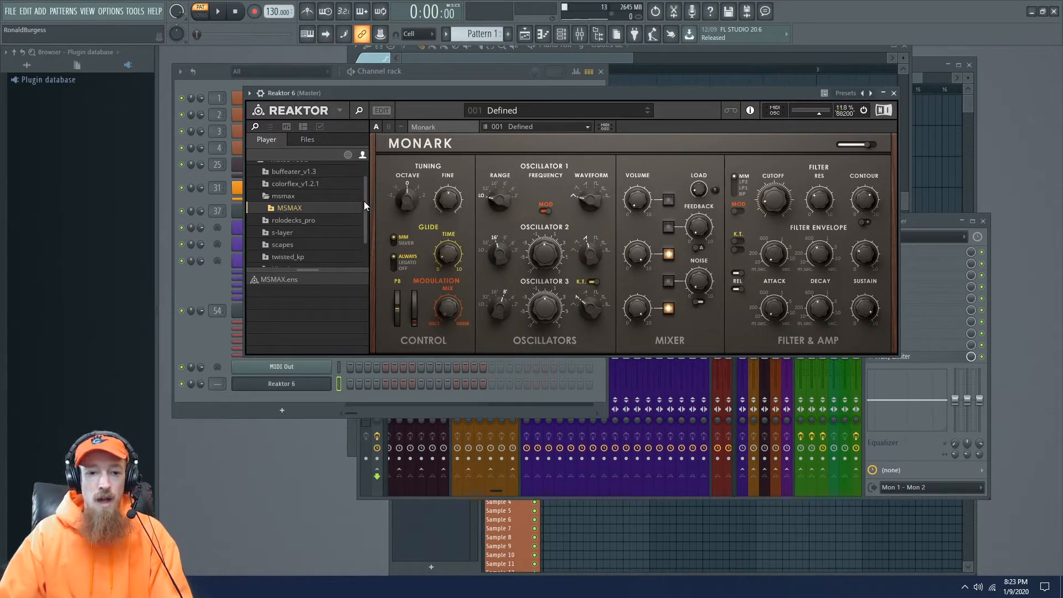
left_click(347, 155)
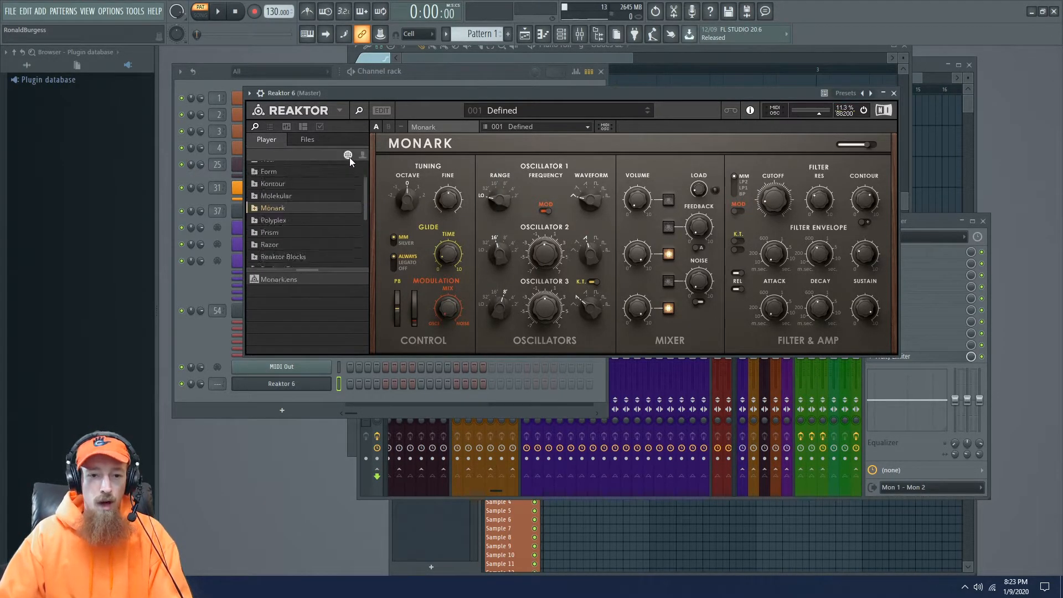
left_click(298, 138)
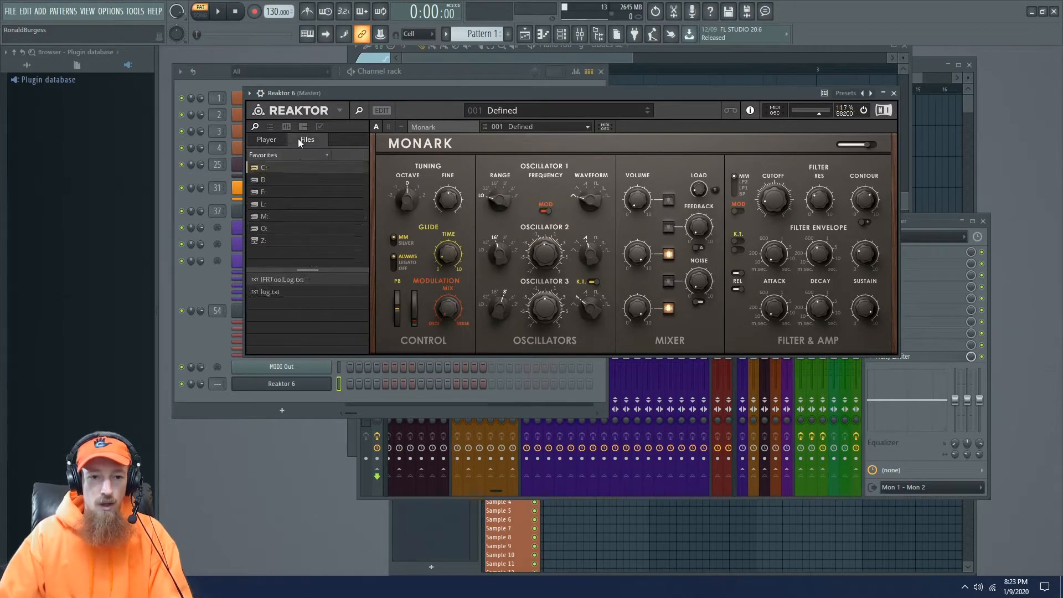
left_click(273, 139)
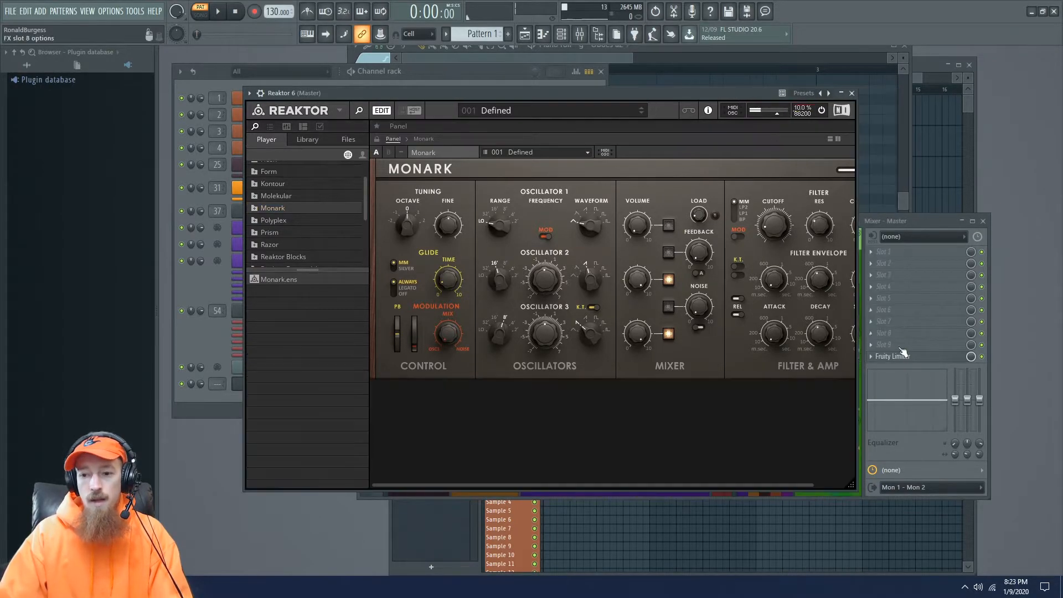
Step: Resize Reaktor's edit-mode window to fit the whole Monark panel, then leave edit mode and reposition the window
left_click_drag(853, 486, 925, 274)
left_click_drag(698, 255, 956, 413)
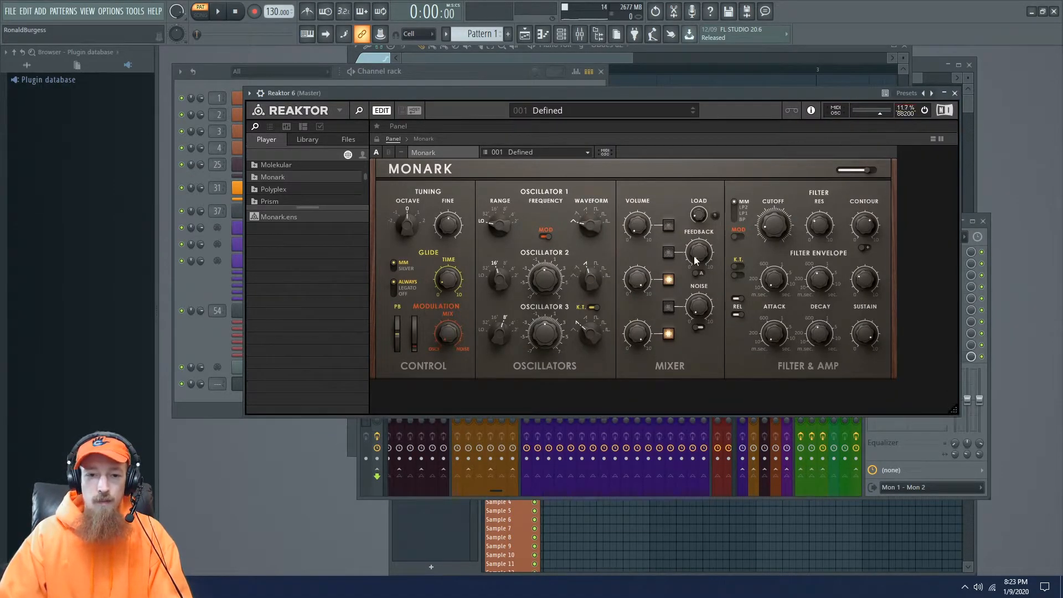
left_click(382, 110)
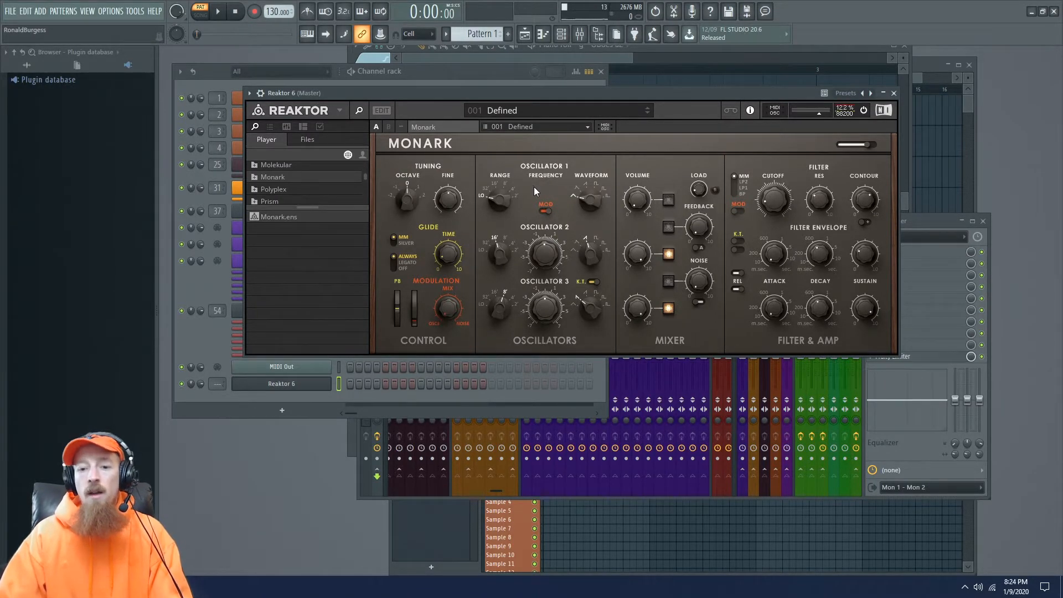
left_click_drag(570, 95, 607, 97)
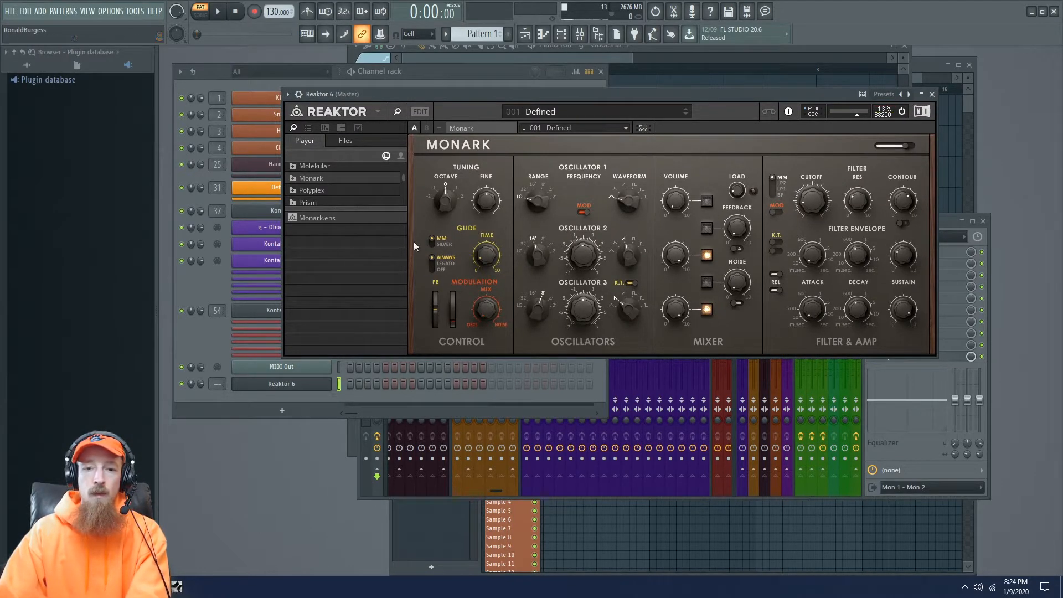
Step: Inspect the Monark instrument block in its edit-mode structure, then return to the normal panel and the Reaktor 6 channel
left_click(419, 112)
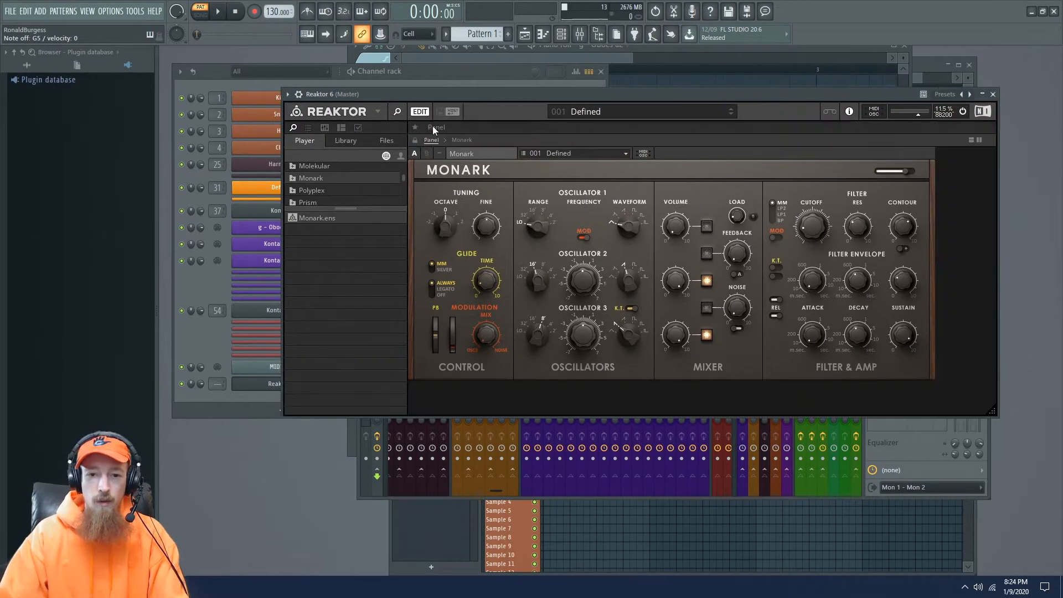
left_click(461, 139)
left_click(440, 190)
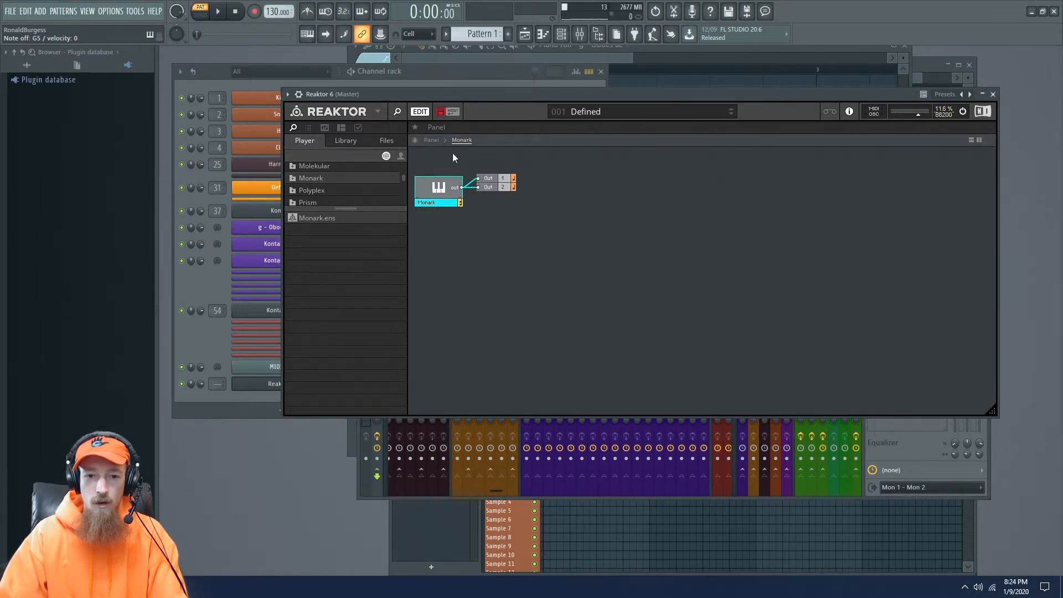
left_click(419, 111)
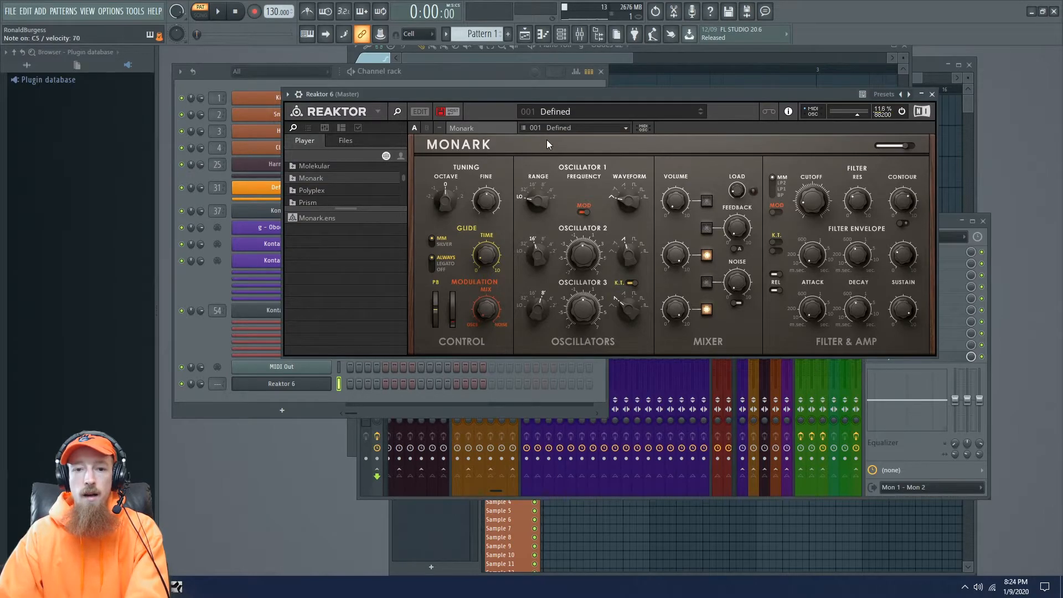
left_click(320, 385)
left_click(320, 385)
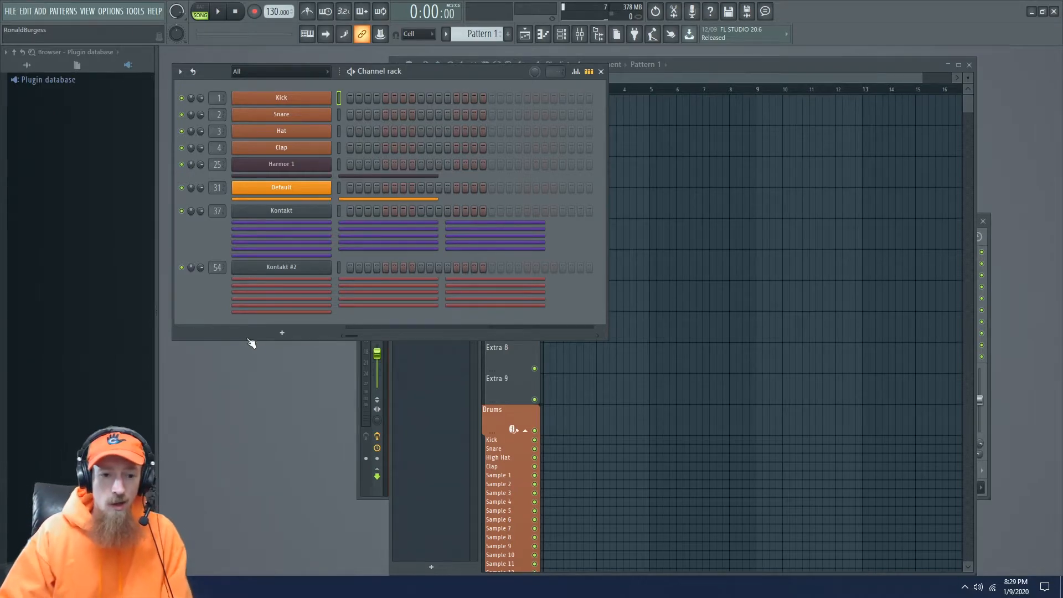
Step: Search the plugin picker for "Reak", add Reaktor 6 as a new channel and move its window higher
left_click(288, 335)
type("Reak")
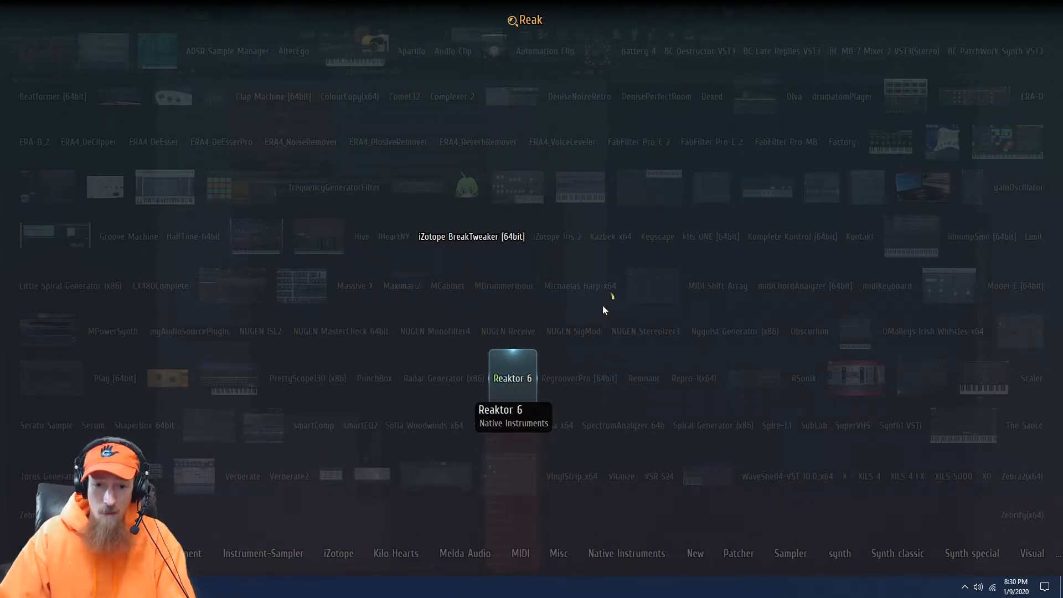
key("Return")
left_click_drag(466, 198, 459, 101)
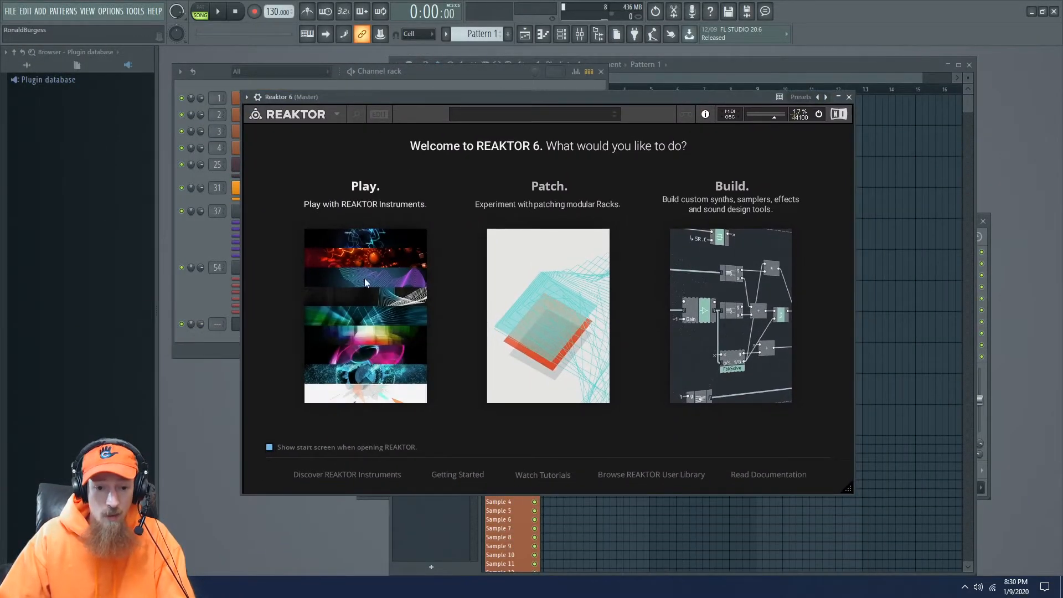
Step: Enter Reaktor's Play mode with the Monark ensemble loaded and adjust its filter cutoff knob
left_click(363, 311)
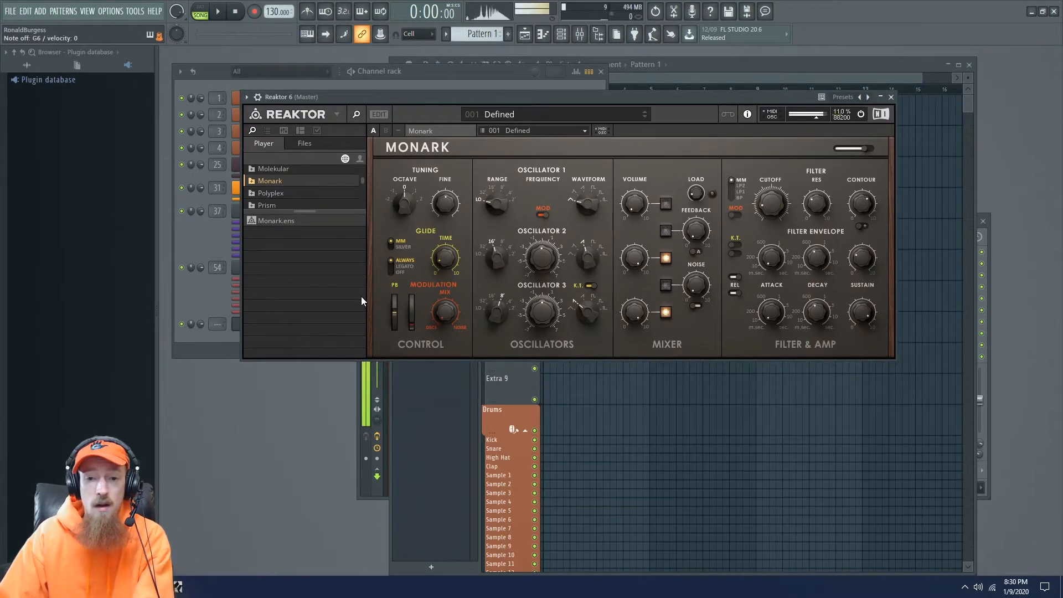
left_click(768, 210)
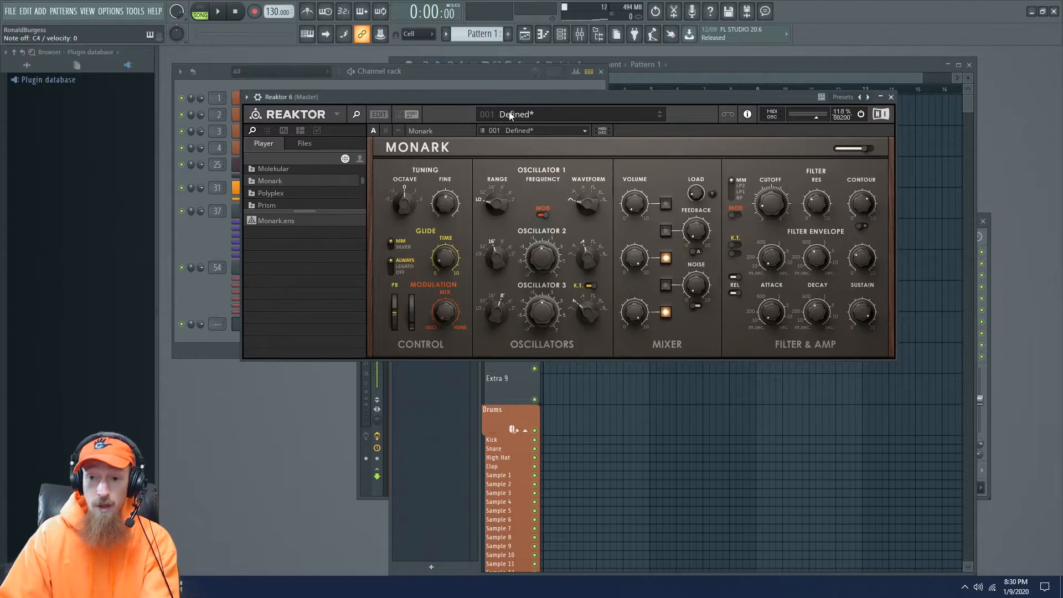
Step: Lower Monark's master output level, then reopen its Reaktor 6 window from the Channel rack
left_click_drag(855, 150, 796, 162)
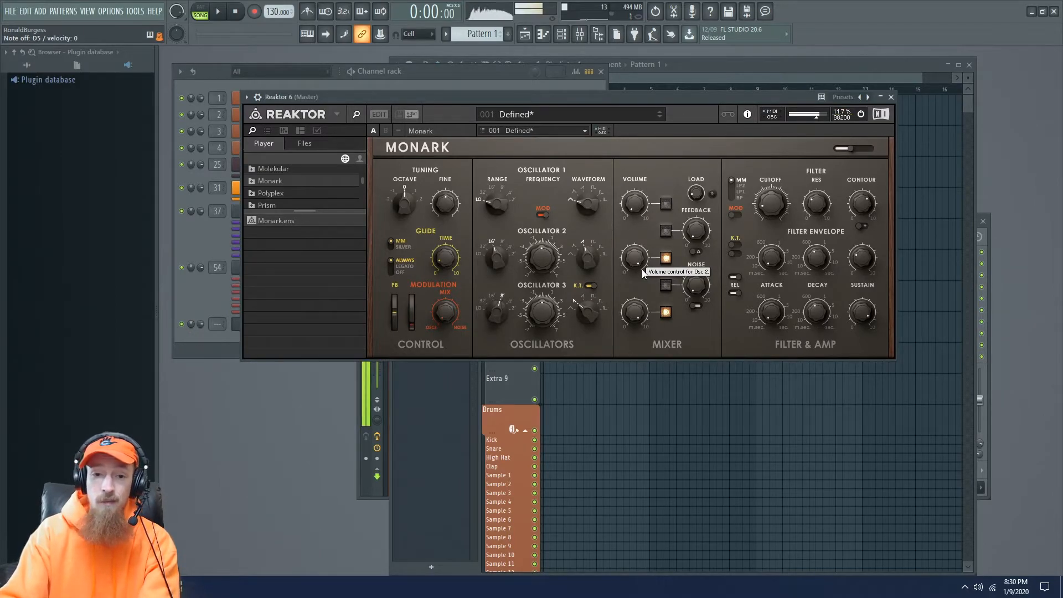
left_click(238, 226)
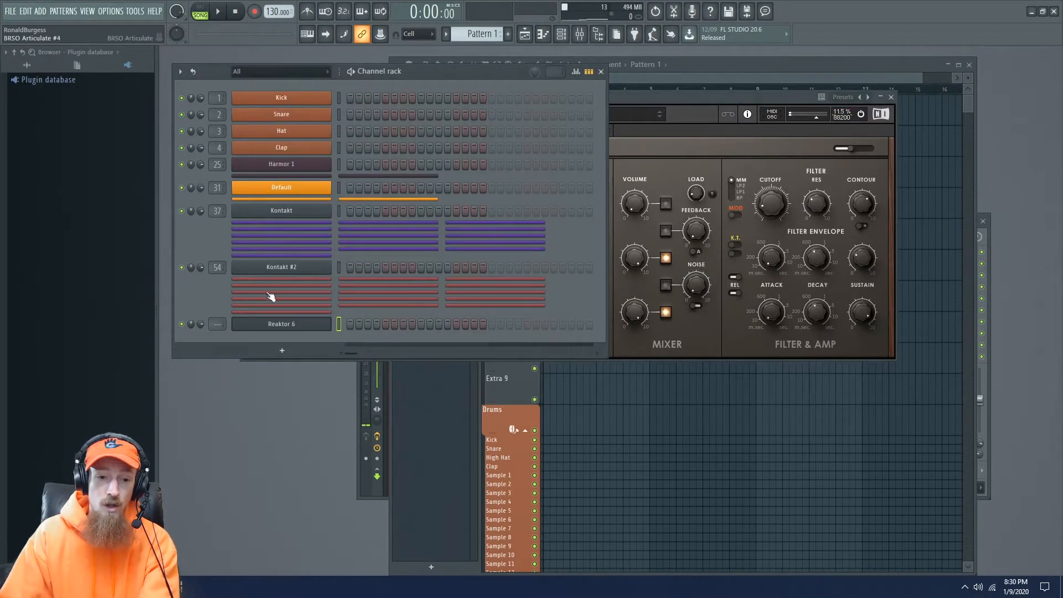
left_click(318, 327)
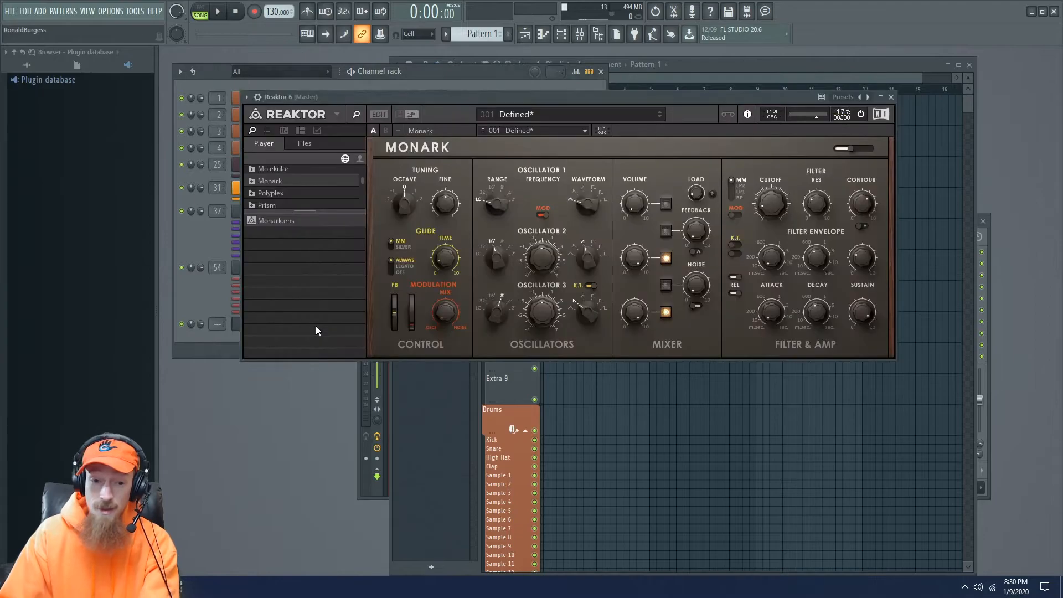
Step: Load Reaktor 6 as an effect in slot 3 of the mixer's Master track
left_click(365, 487)
left_click(904, 285)
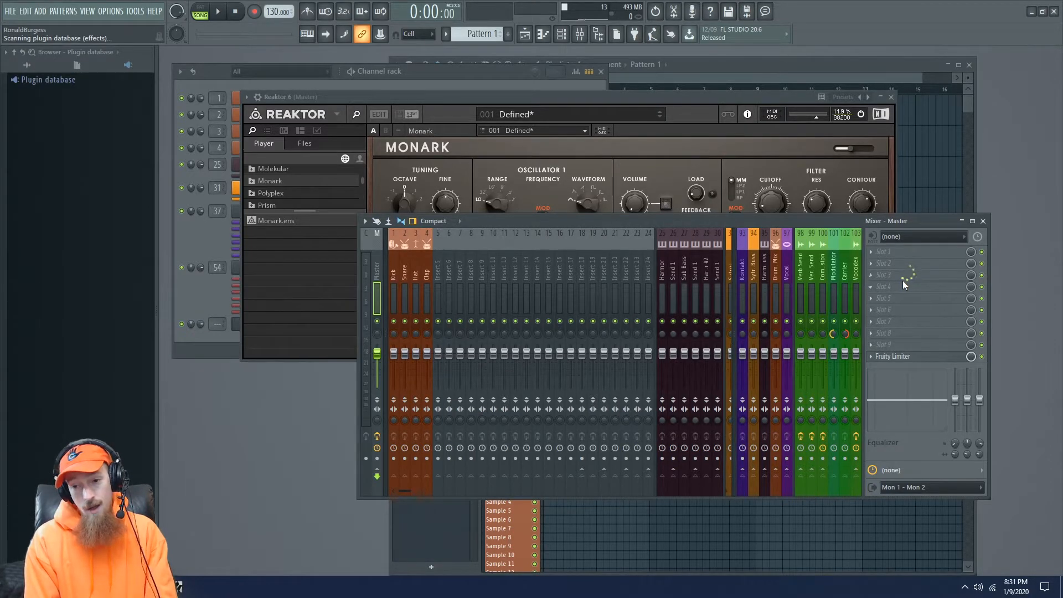
key("F8")
type("reak")
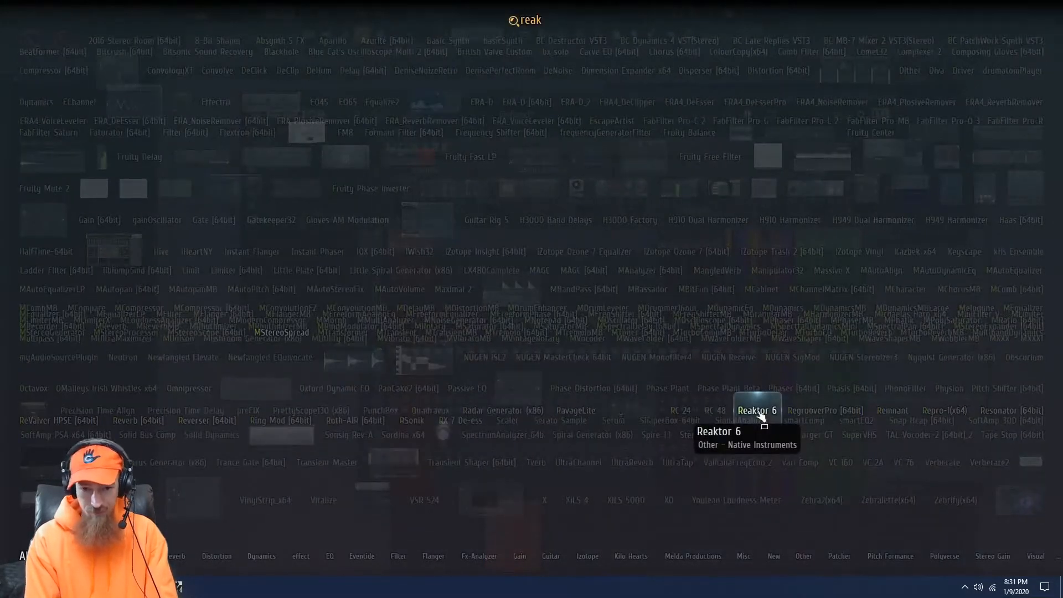
left_click(760, 414)
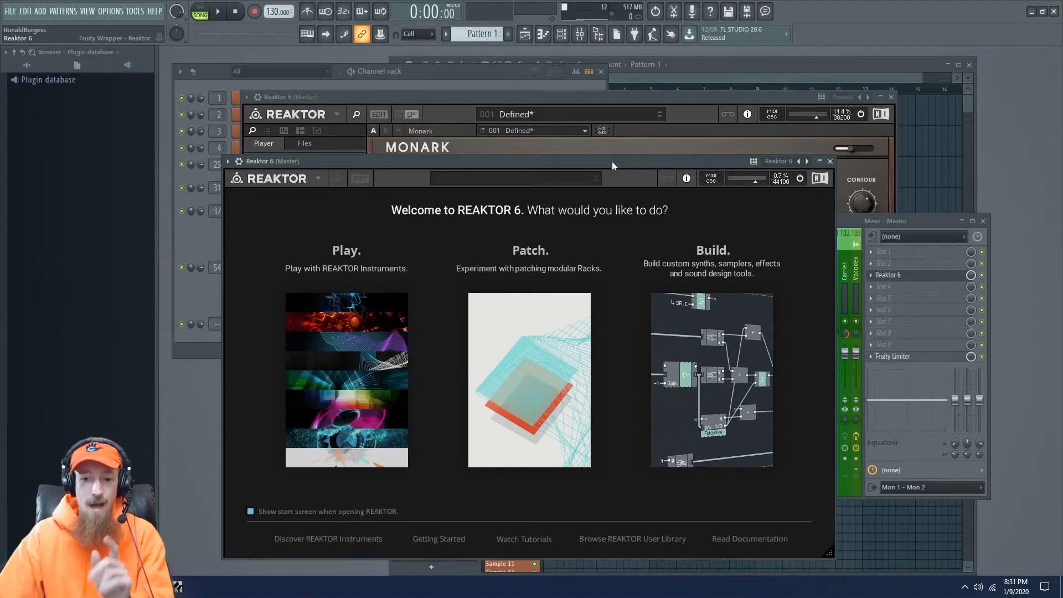
Step: Start the effect instance in Play mode and load the Molekular ensemble from the player library
left_click_drag(612, 161, 636, 58)
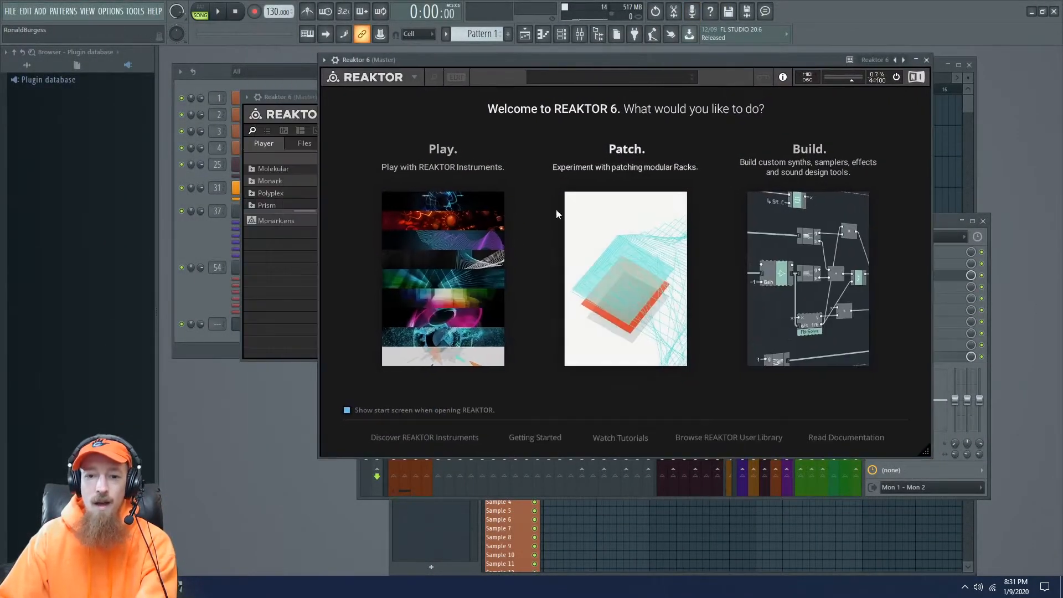
left_click(497, 247)
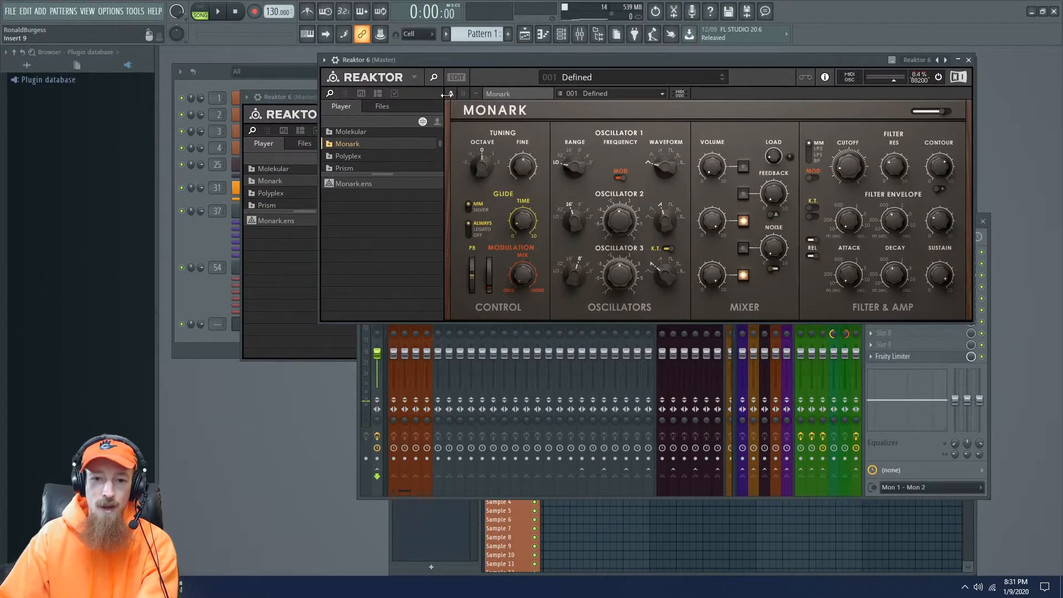
left_click_drag(504, 60, 466, 73)
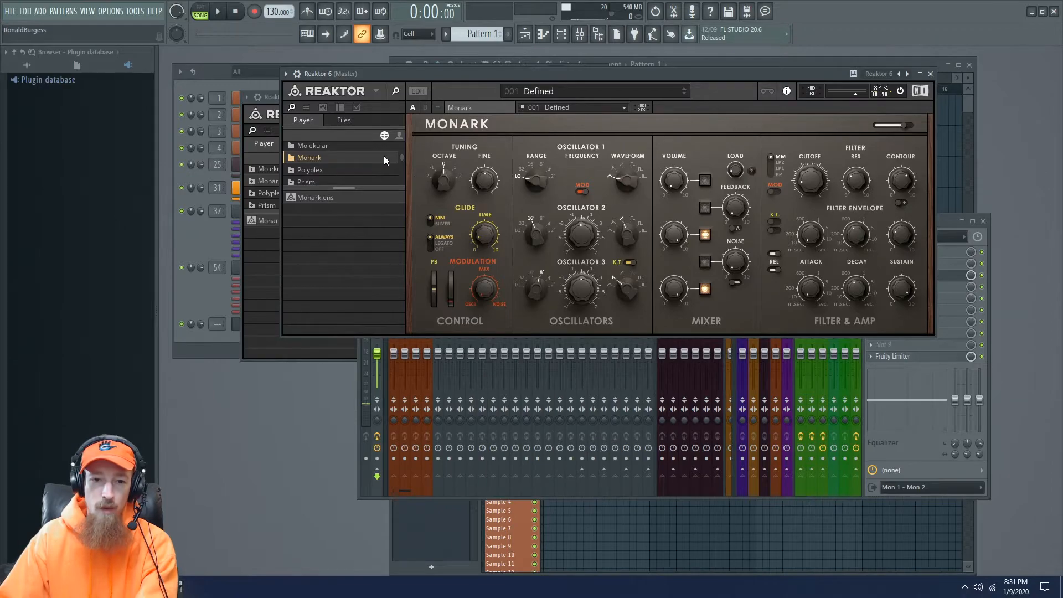
left_click_drag(402, 160, 403, 154)
left_click(325, 181)
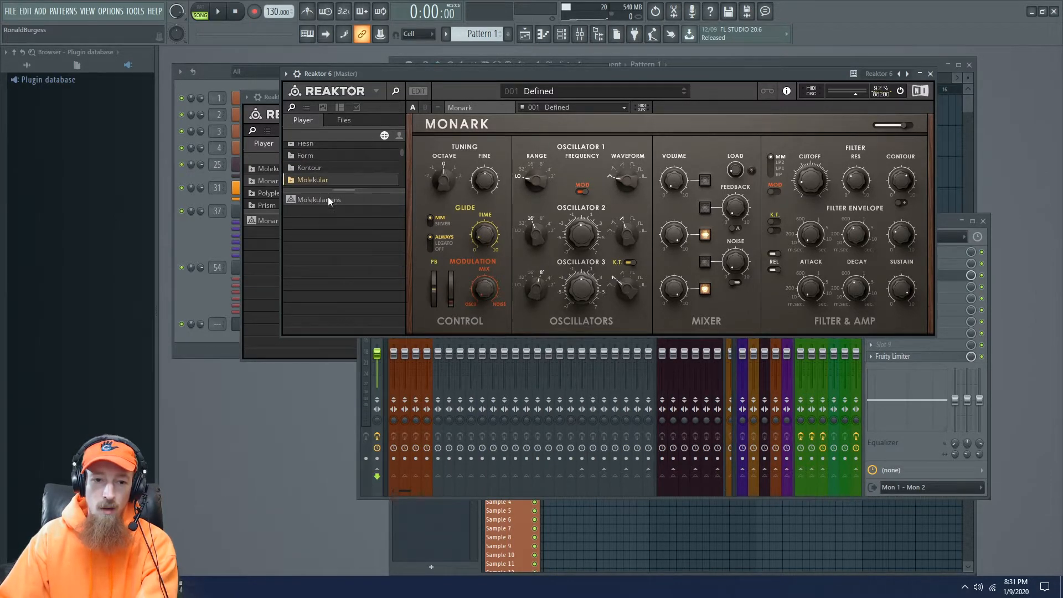
double_click(323, 201)
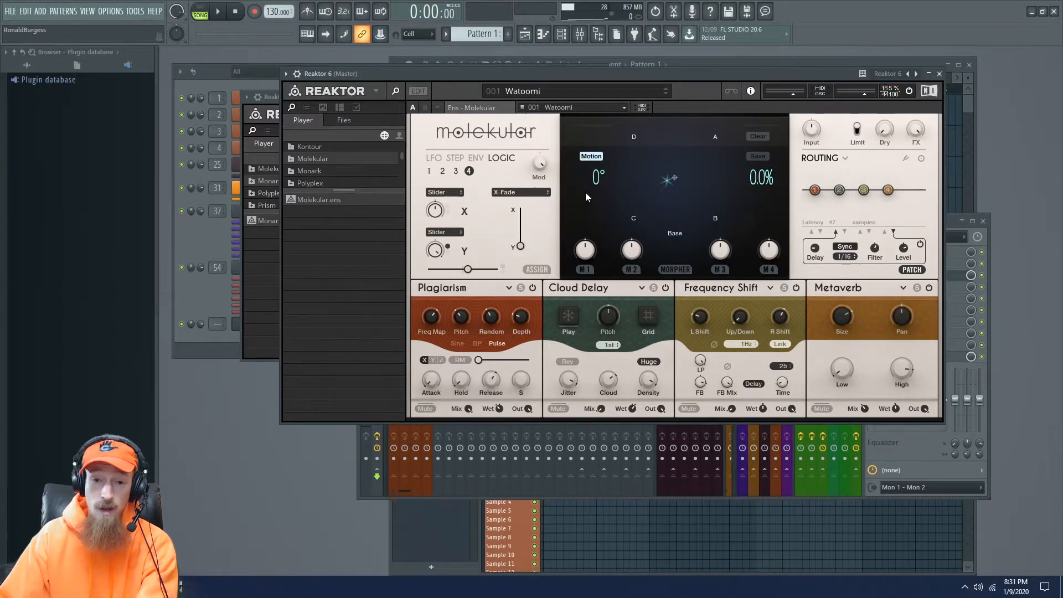
Step: Bring up the Monark instrument from the Channel rack, then return to the Molekular effect to hear notes played through it
left_click(859, 495)
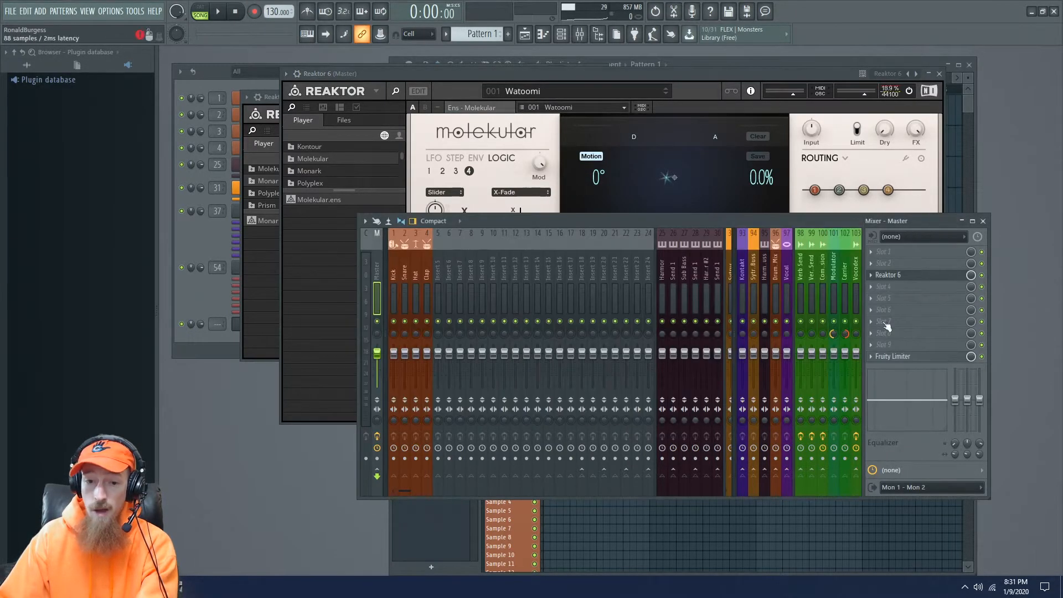
left_click(241, 250)
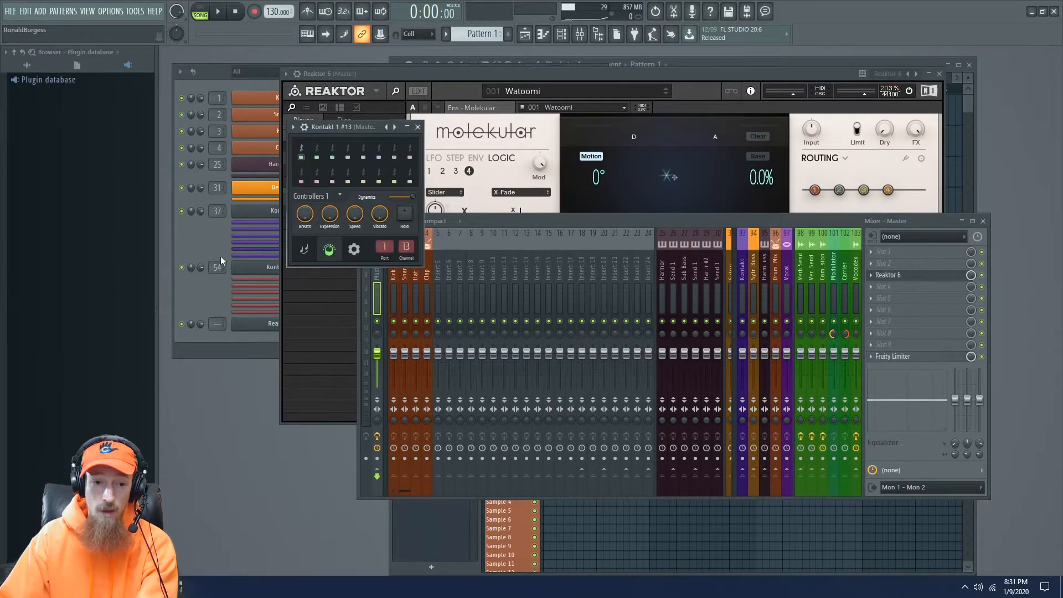
left_click(251, 254)
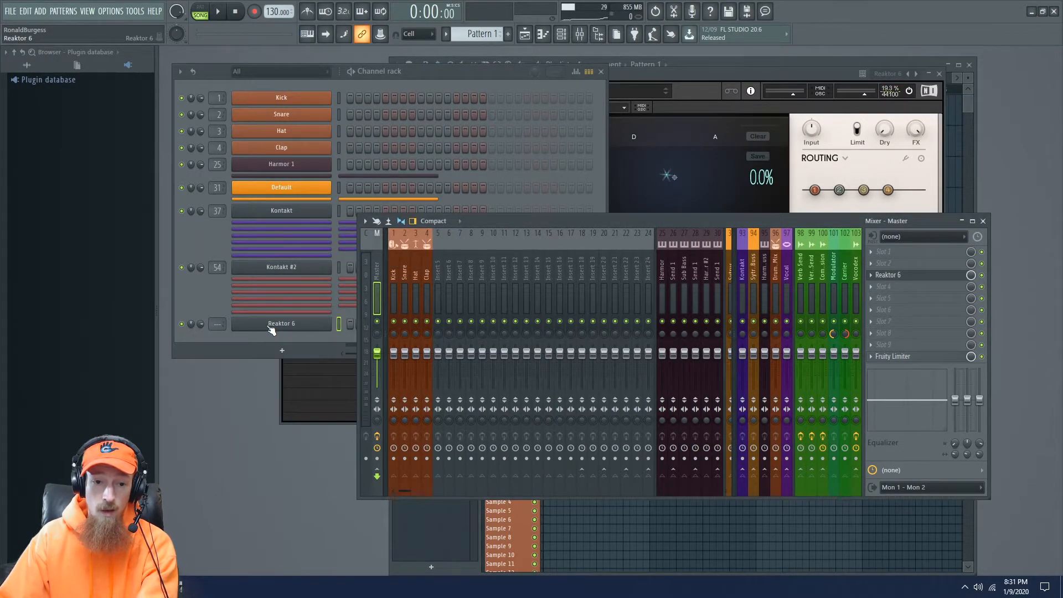
left_click(292, 318)
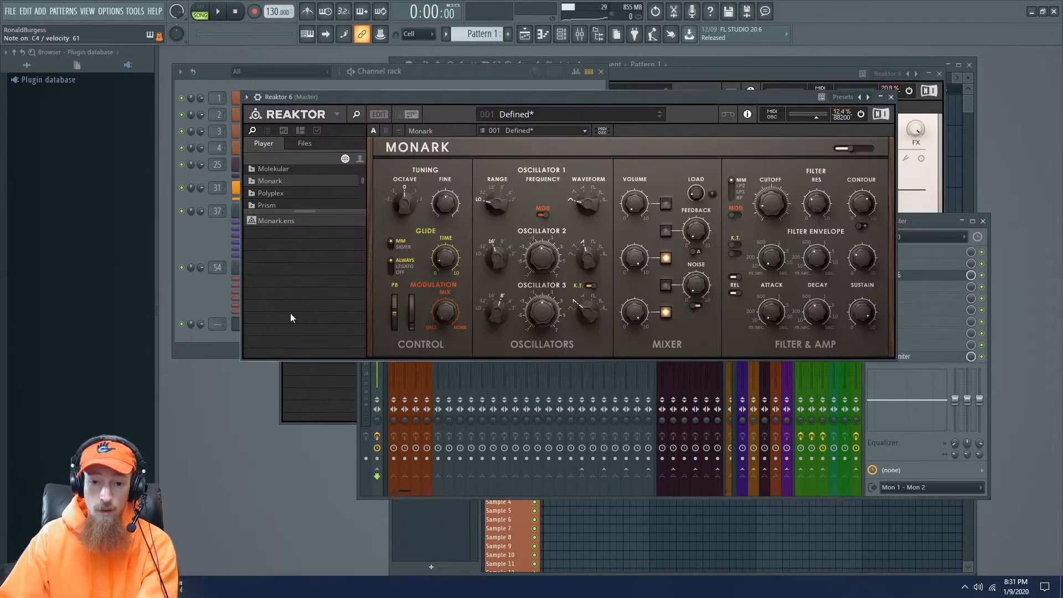
left_click(929, 171)
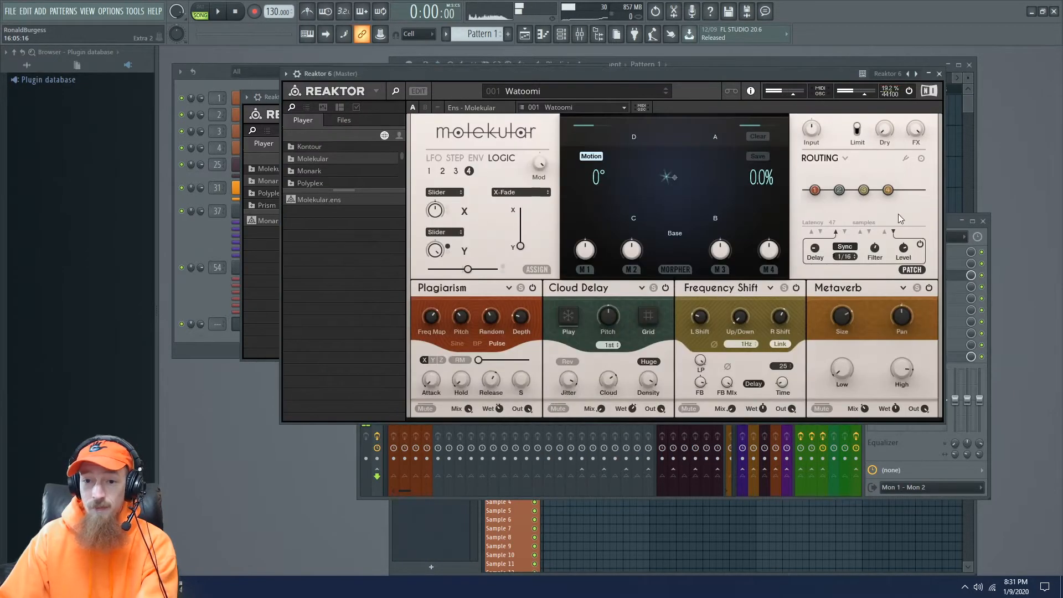
Step: Audition Molekular's Plagiarism Dub, Vokodenberger and Lee Stereene presets, then close the effect window
left_click(666, 93)
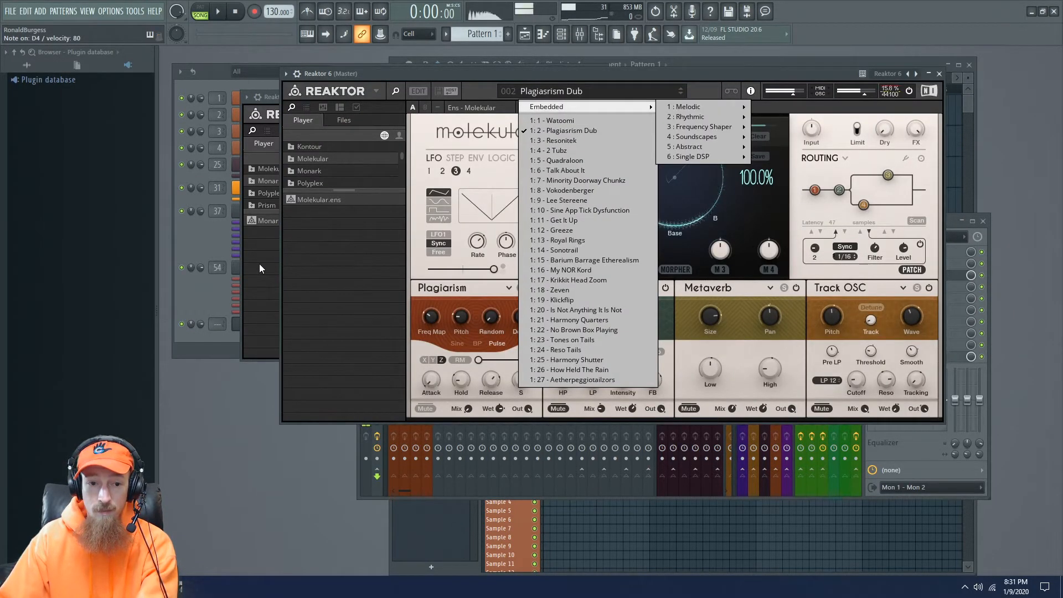
left_click(600, 192)
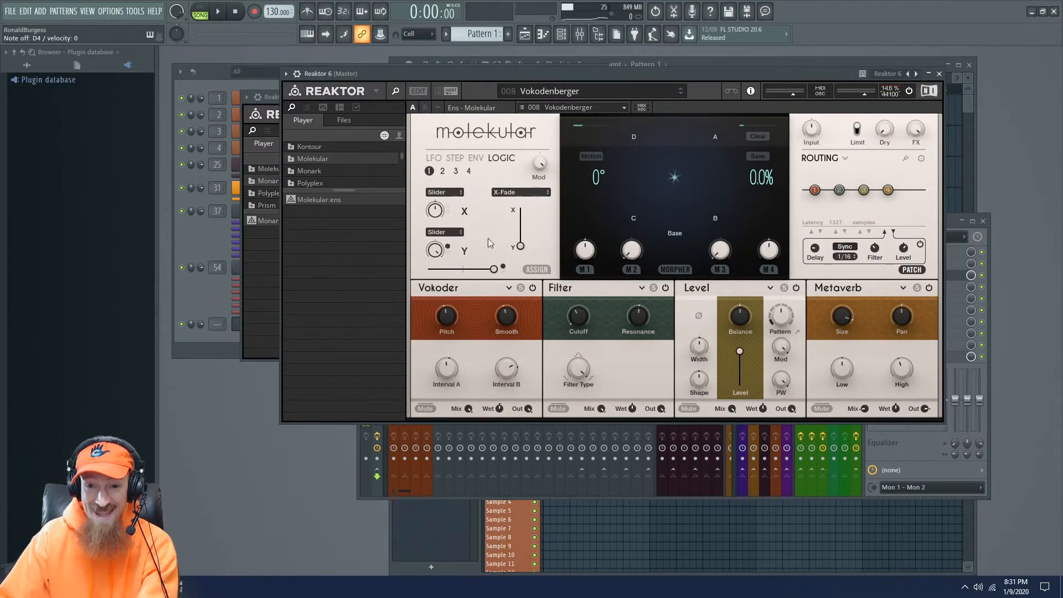
left_click(680, 93)
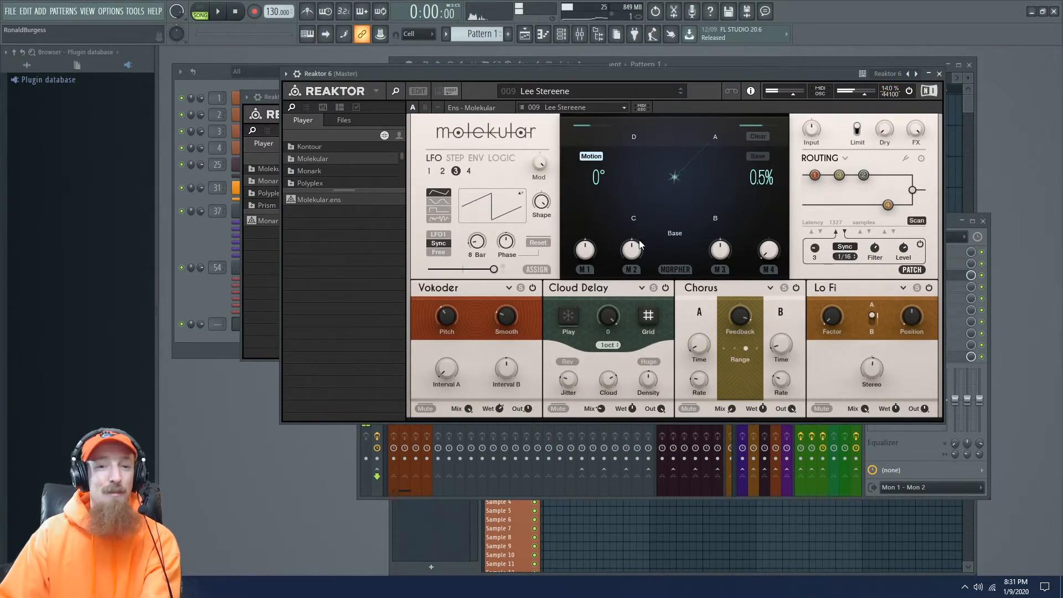
left_click(939, 74)
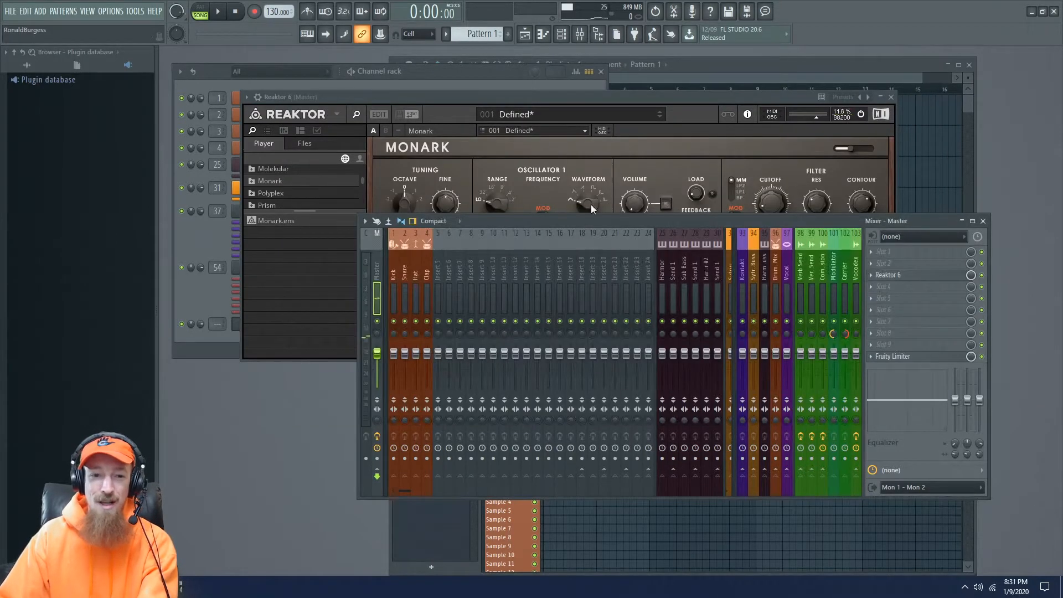
Step: Replace Monark with the Razor player in the instrument instance, without saving the changes to Monark.ens
left_click(328, 312)
left_click_drag(328, 311, 327, 308)
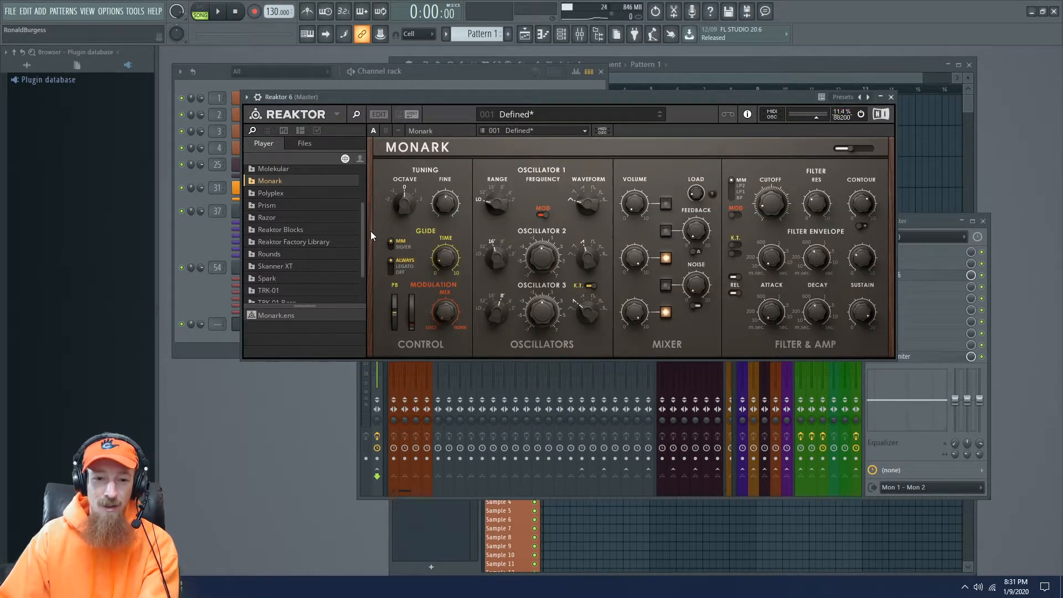
scroll(328, 238, "up", 2)
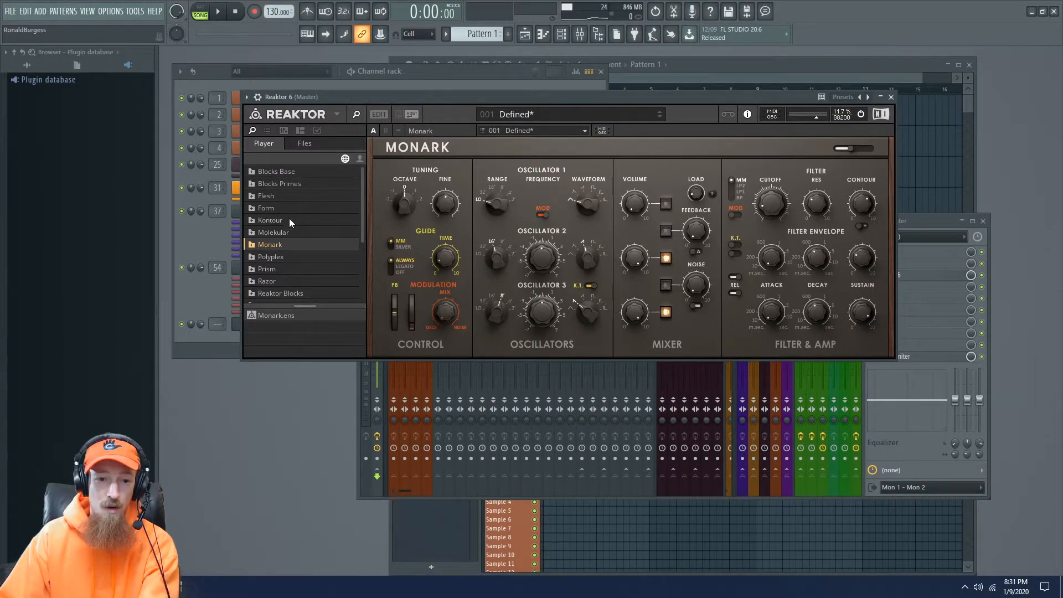
left_click(294, 281)
double_click(269, 315)
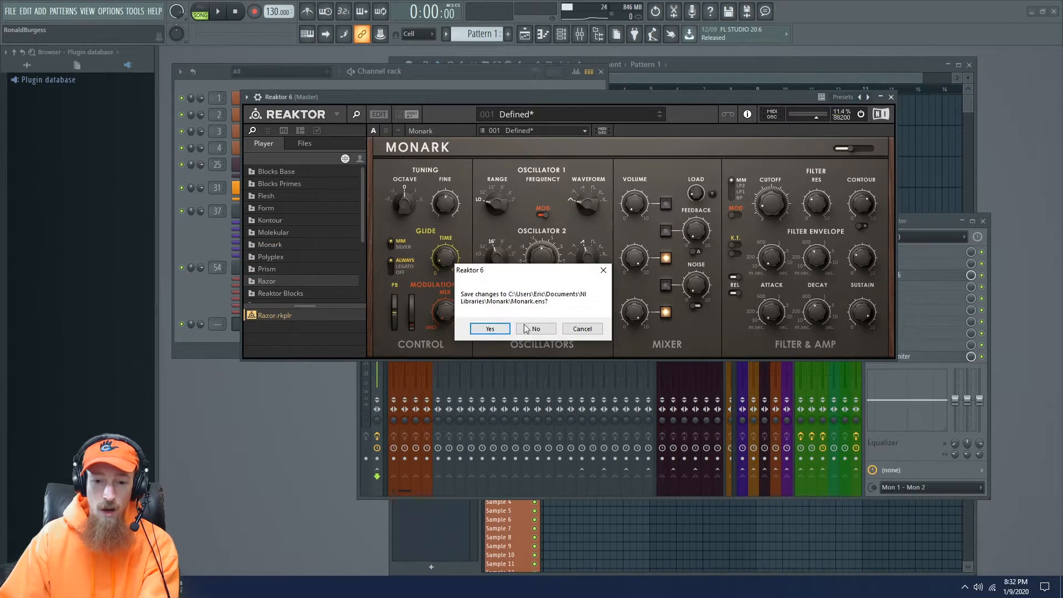
left_click(547, 331)
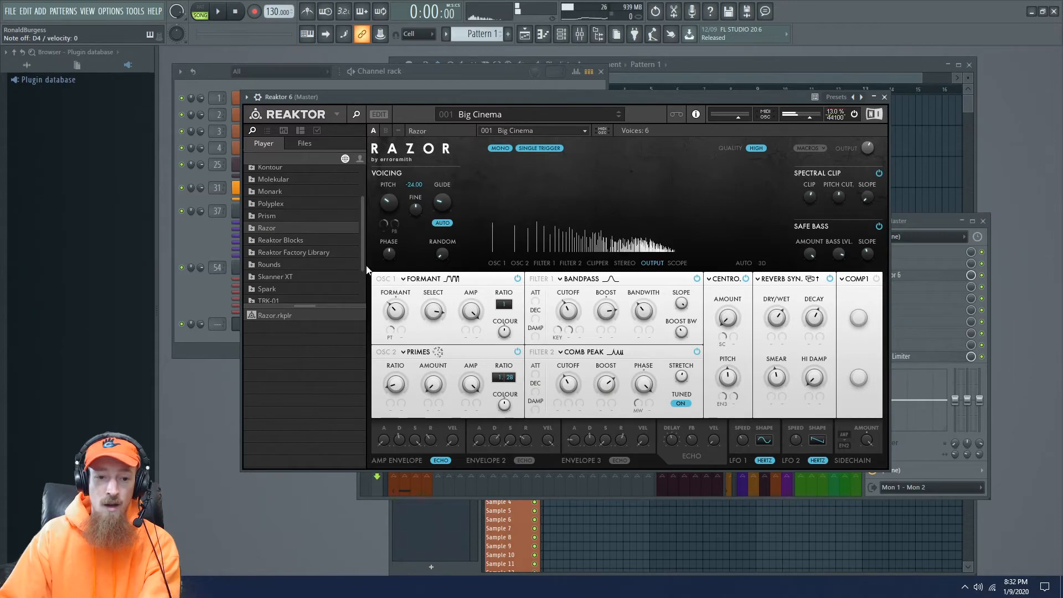
Step: Load The Mouth player in the instrument instance in place of Razor
left_click_drag(361, 263, 362, 299)
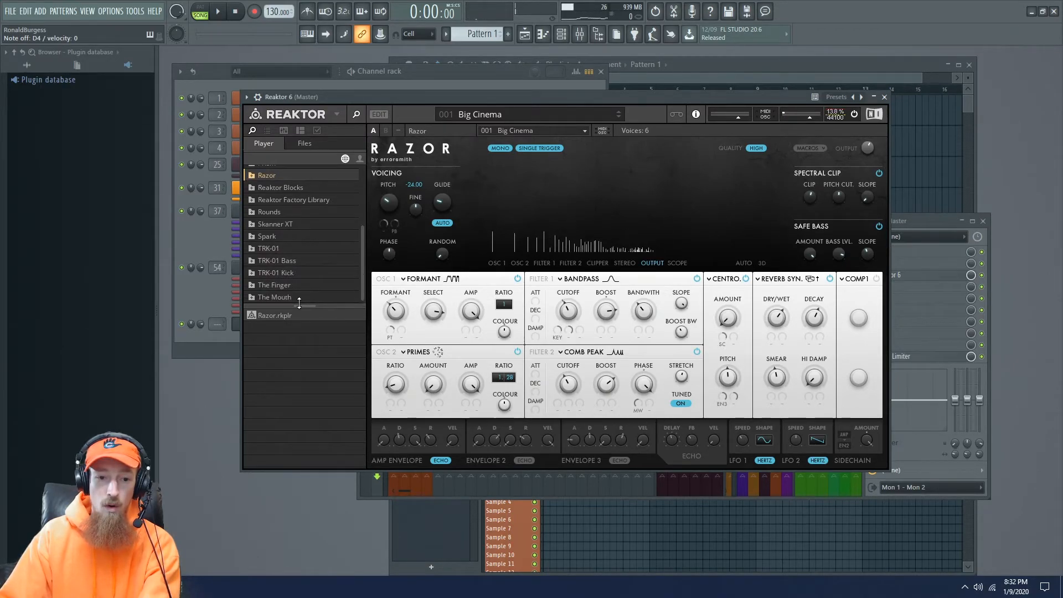
left_click(280, 294)
double_click(281, 316)
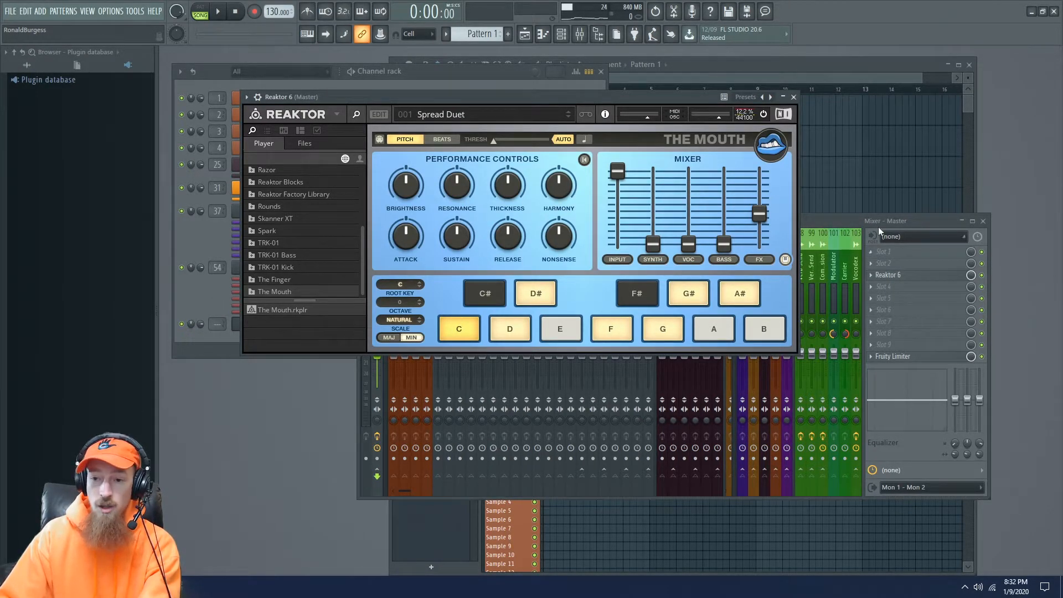
Step: Load The Mouth in the Master track's Reaktor 6 effect in place of Molekular and move its window beside the instrument
left_click(910, 275)
left_click_drag(344, 191, 355, 367)
left_click(337, 363)
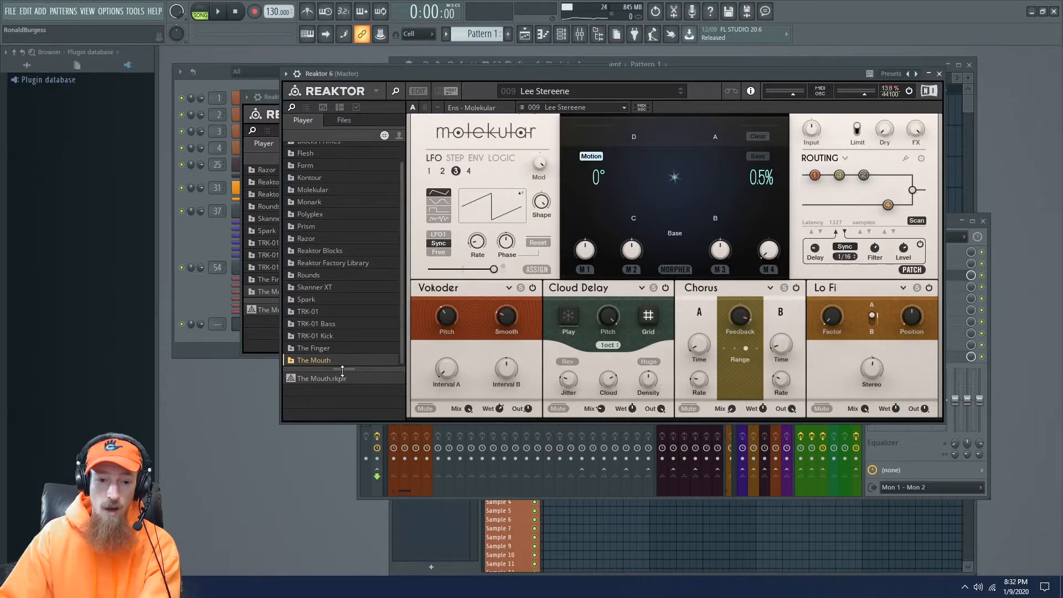
double_click(330, 380)
left_click(544, 332)
left_click_drag(563, 74, 730, 96)
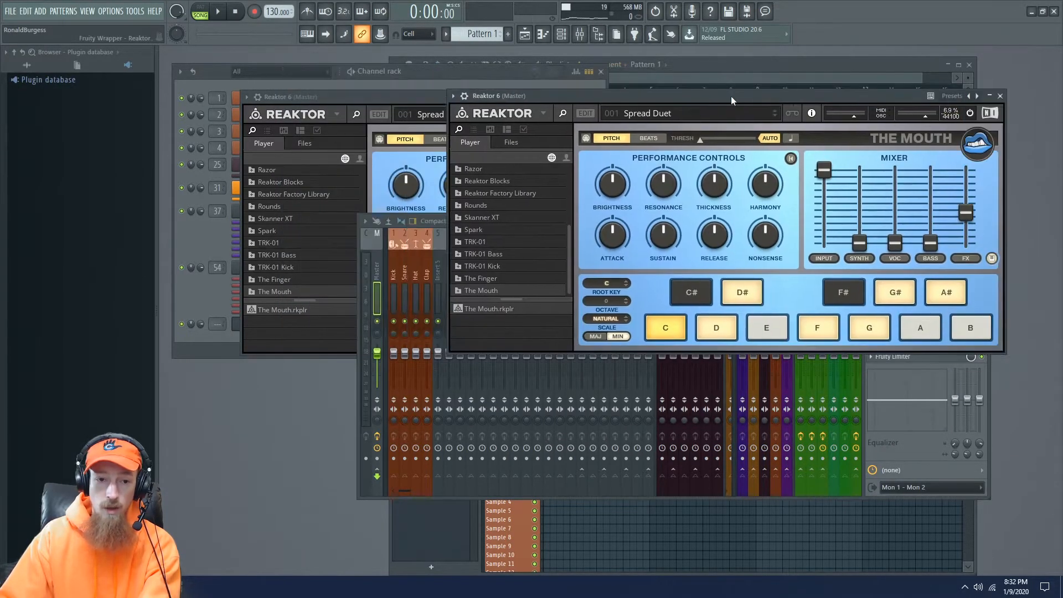
Step: Load the Rounds ensemble in the instrument instance and move its window clear of the effect
left_click(276, 229)
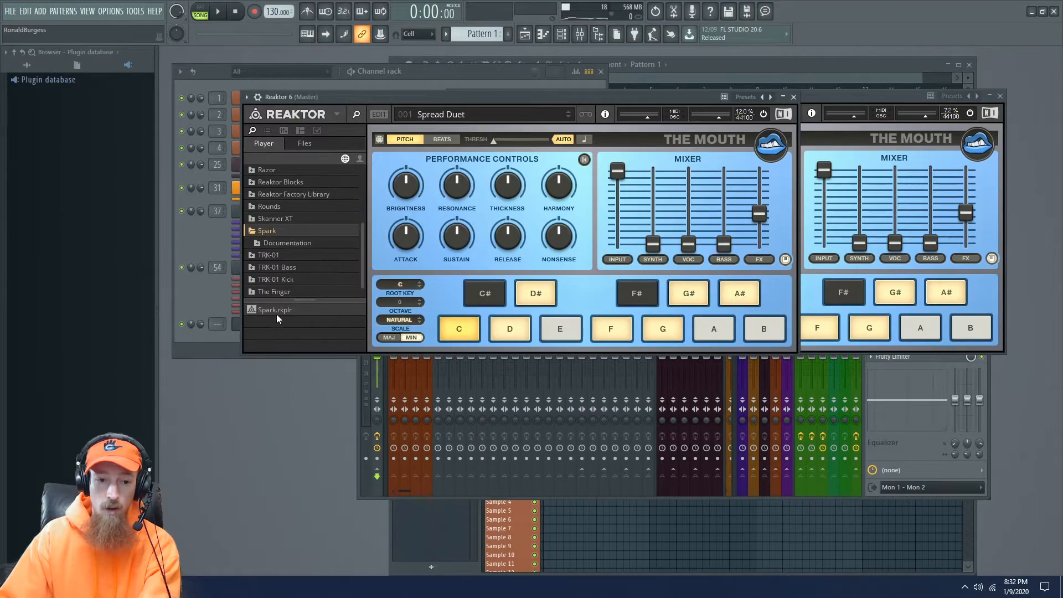
left_click(277, 209)
double_click(277, 310)
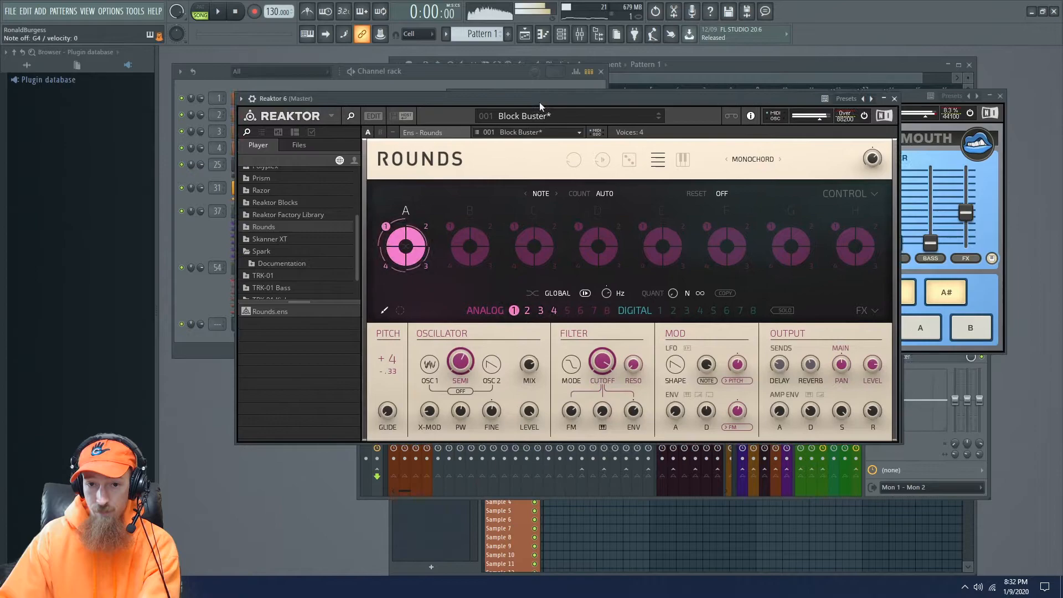
left_click_drag(539, 101, 424, 120)
Step: Switch The Mouth effect through its Formant Space and Domoder presets
left_click(861, 97)
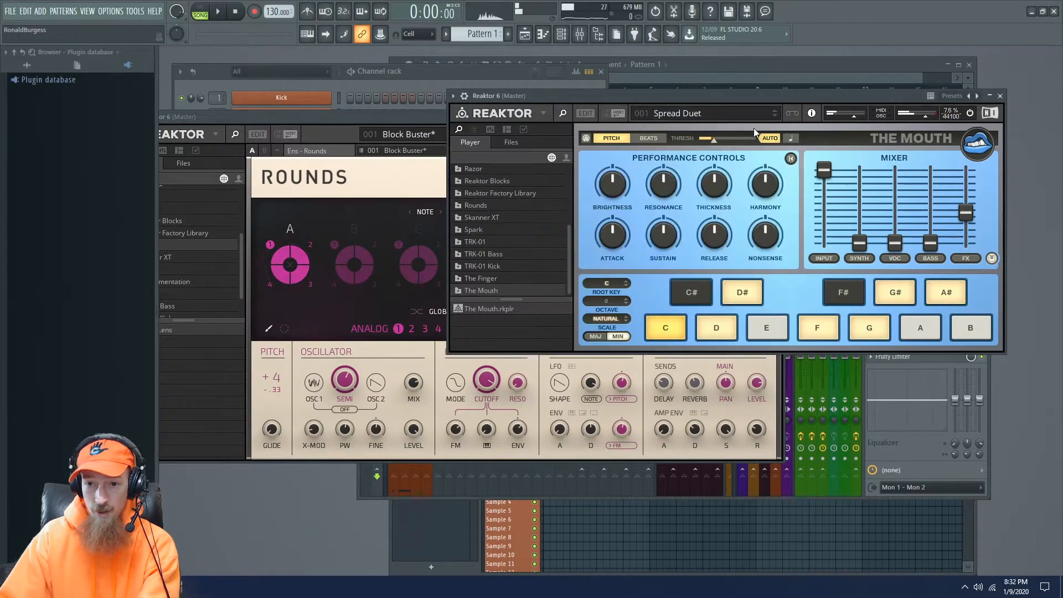
left_click(775, 116)
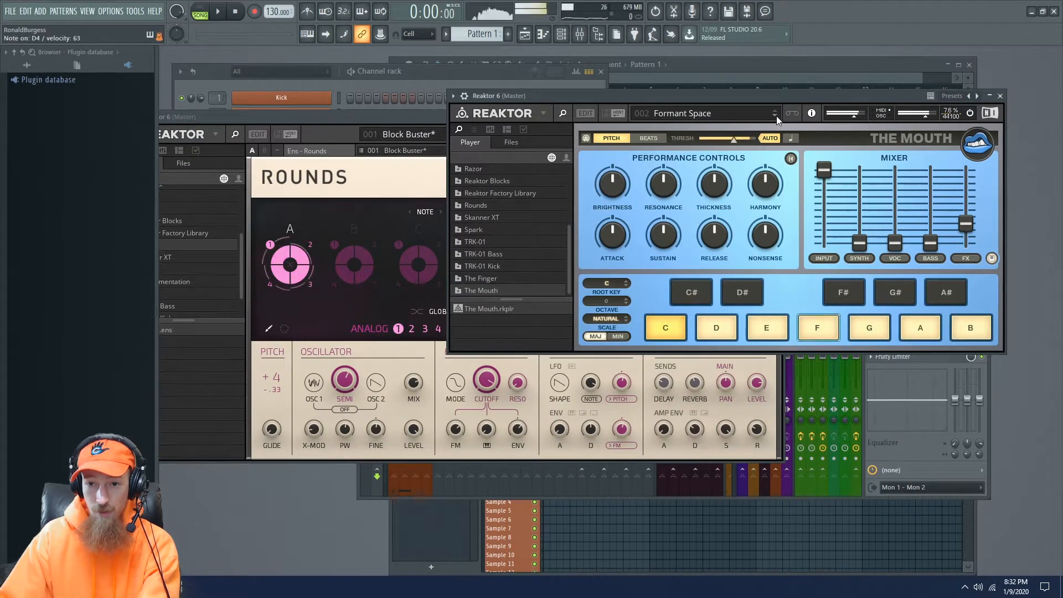
left_click(776, 115)
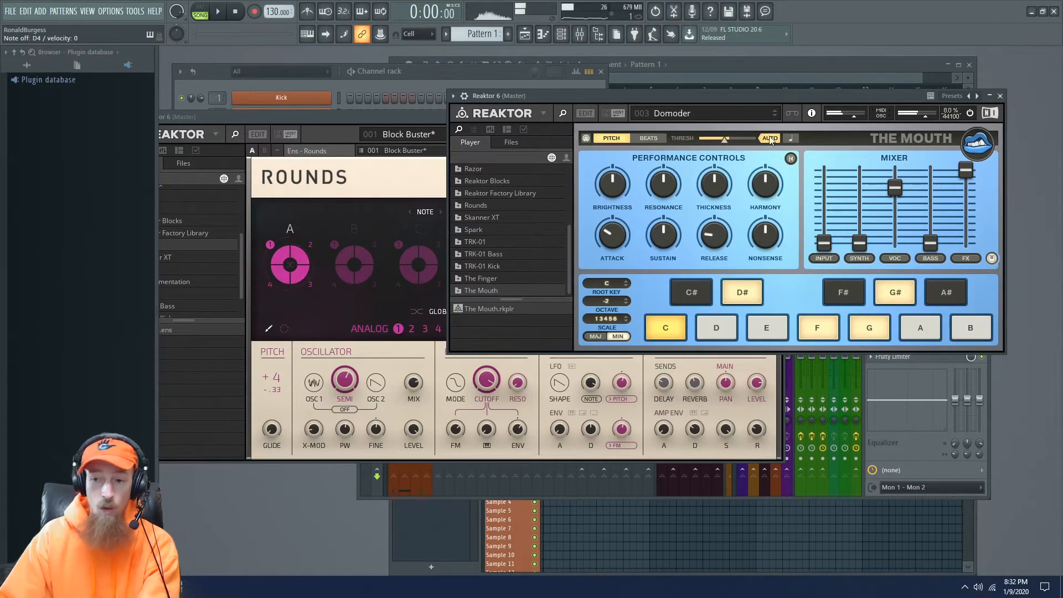
Step: Close The Mouth, delete Reaktor 6 from the Master track's slot 3, and reposition the Rounds window
left_click(999, 96)
left_click(874, 276)
left_click(880, 297)
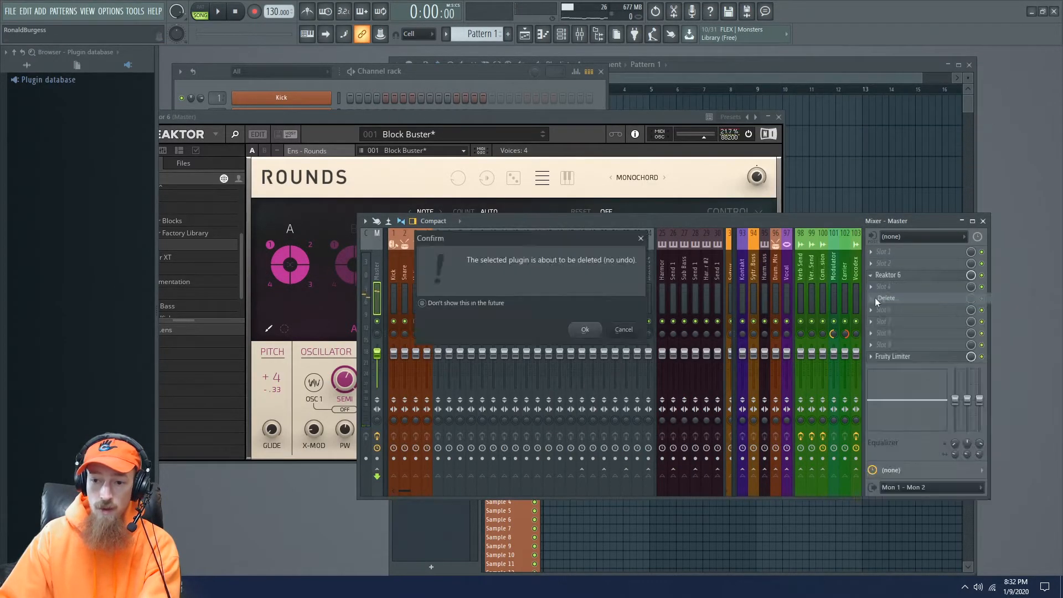
left_click(556, 327)
left_click_drag(519, 115, 716, 75)
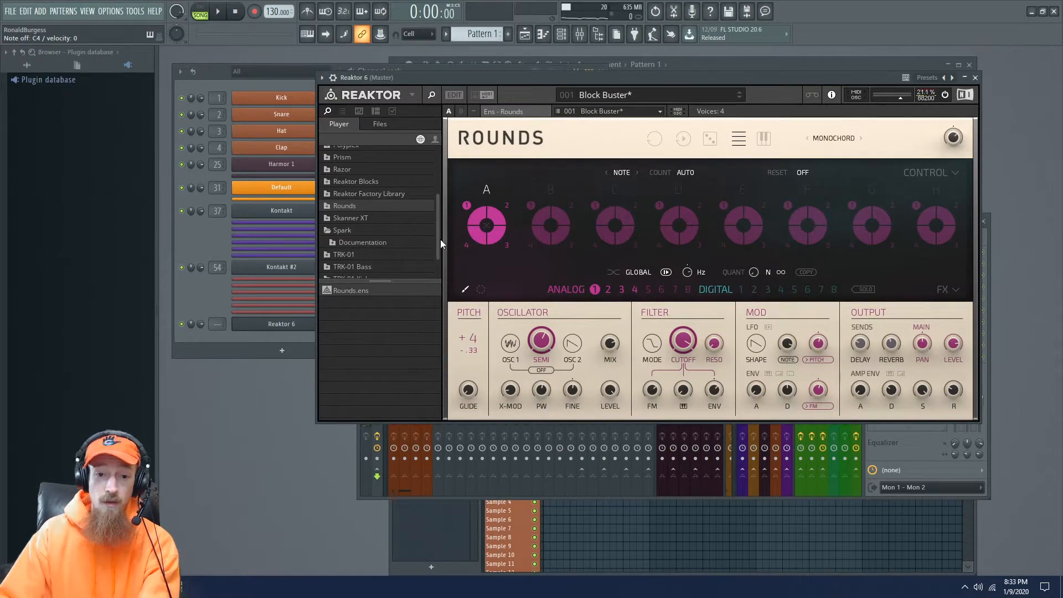
Step: Switch to Chrome, search Google for "Reaktor user library" and open the Native Instruments Reaktor User Library page
scroll(437, 219, "up", 5)
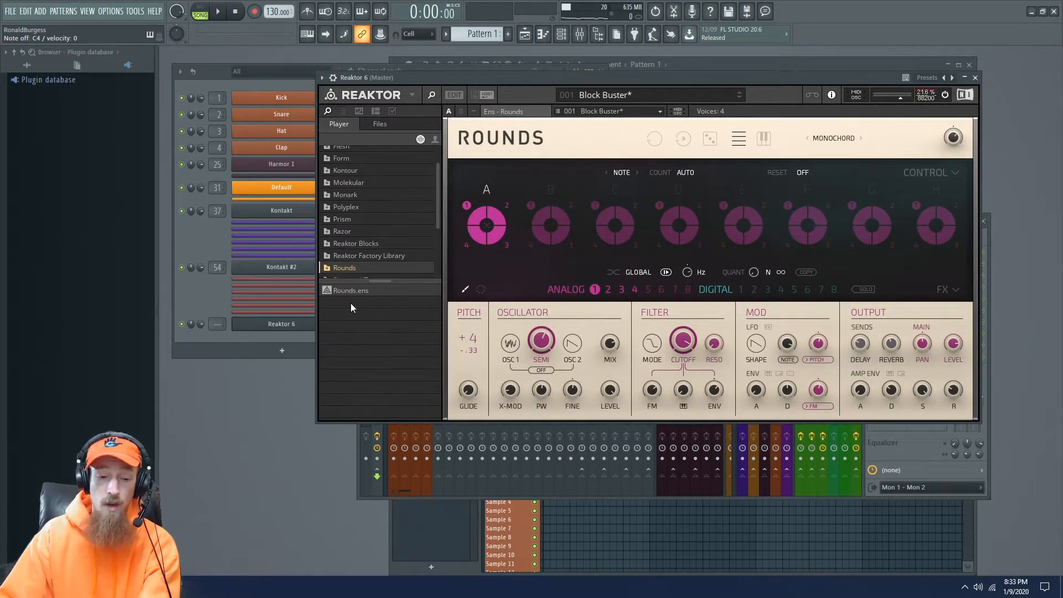
left_click(111, 587)
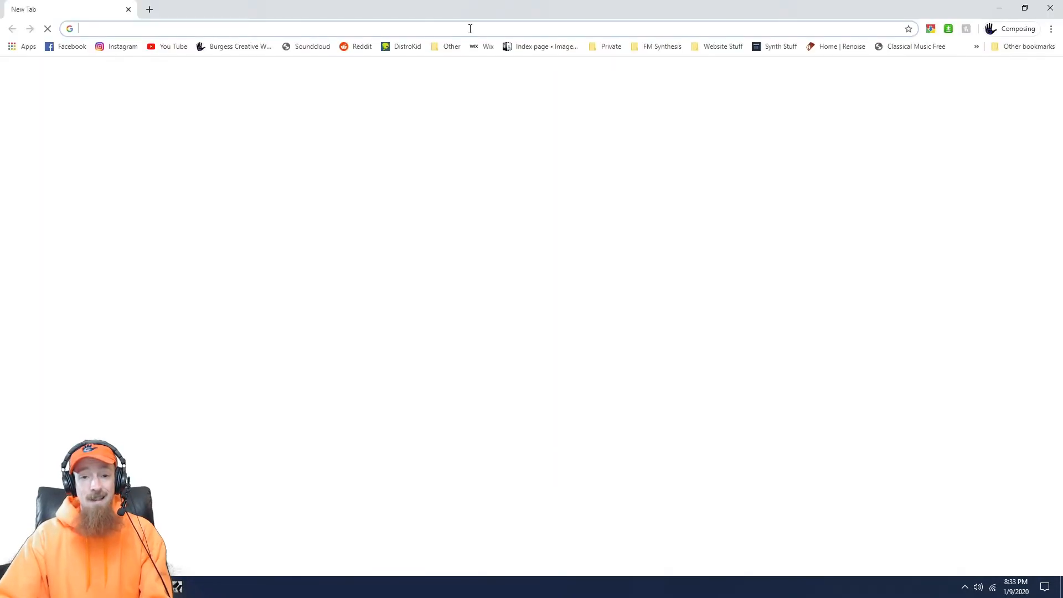
type("Reaktor")
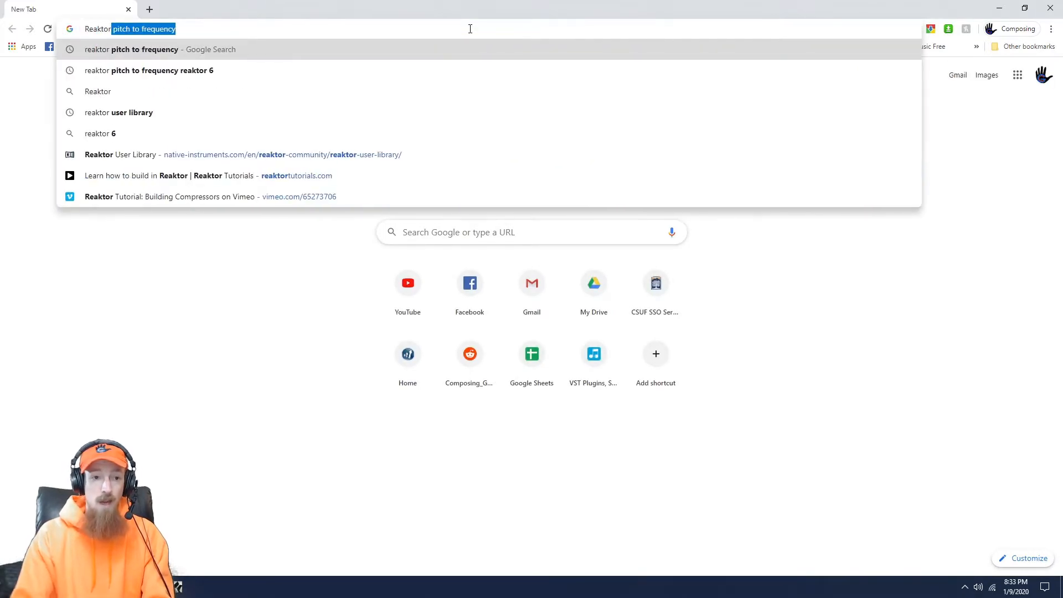
type(" user library")
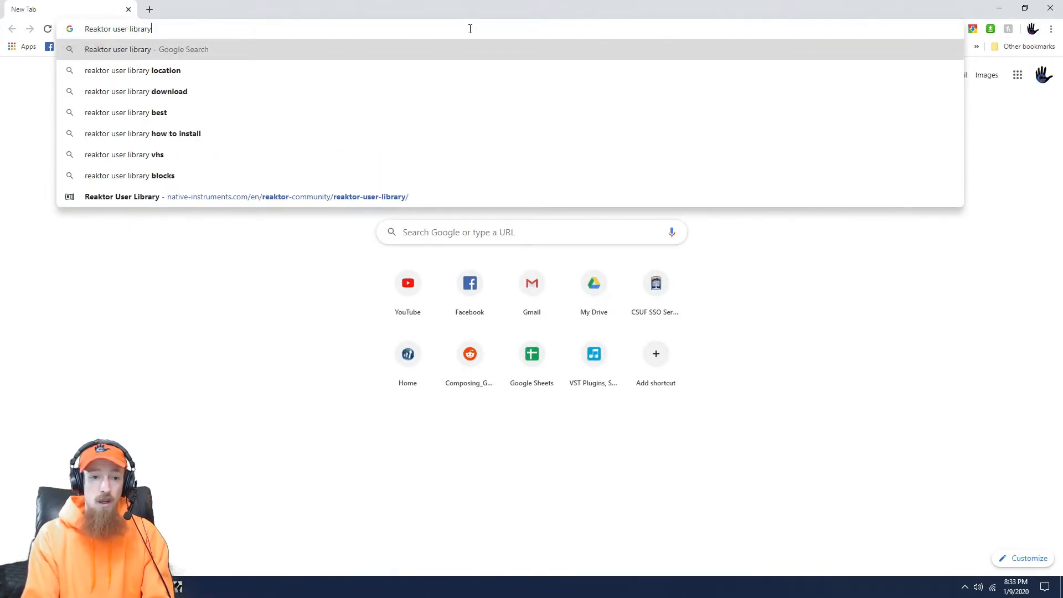
key("Return")
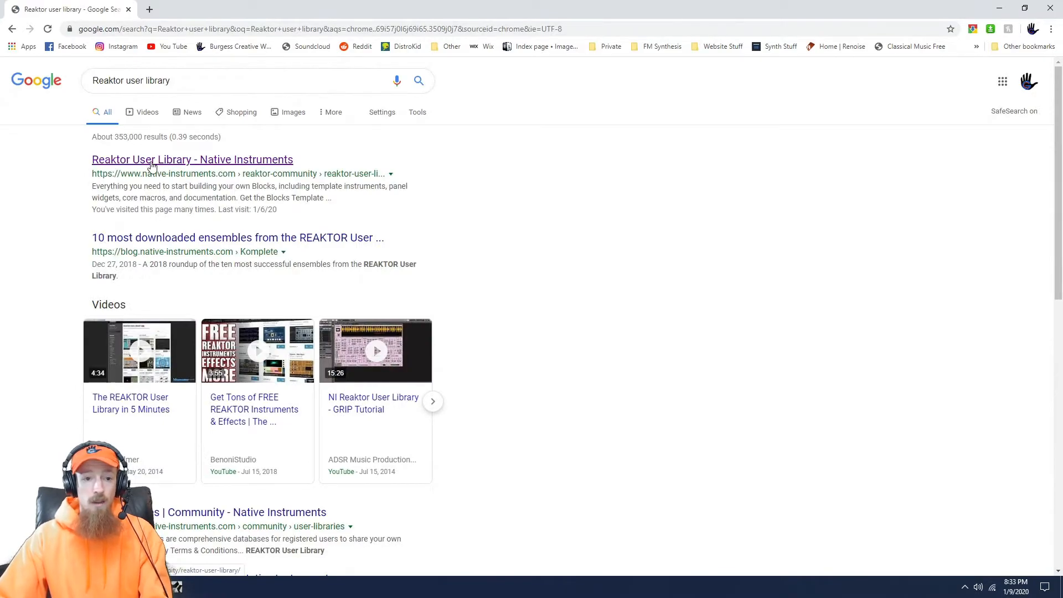
left_click(222, 158)
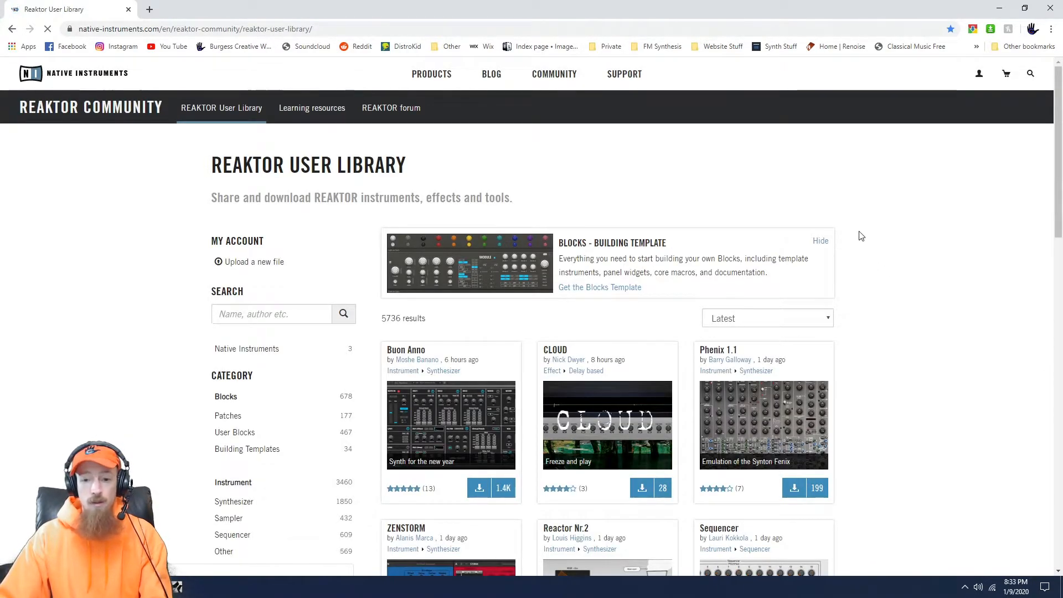
Step: Look through the Reaktor User Library's latest entries, categories and download tiles
scroll(884, 252, "down", 15)
scroll(885, 252, "down", 3)
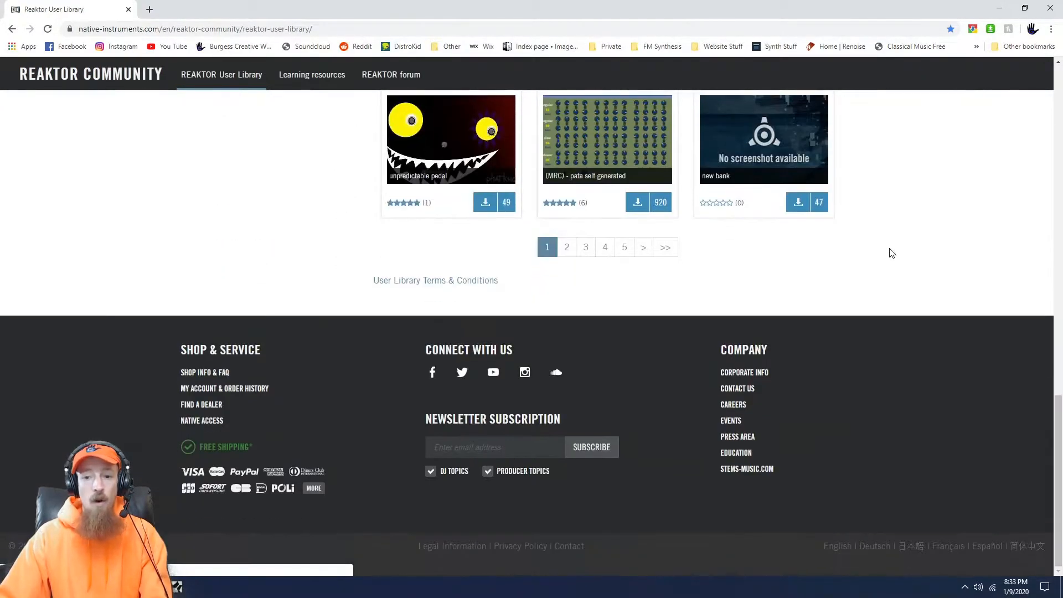
scroll(888, 258, "up", 15)
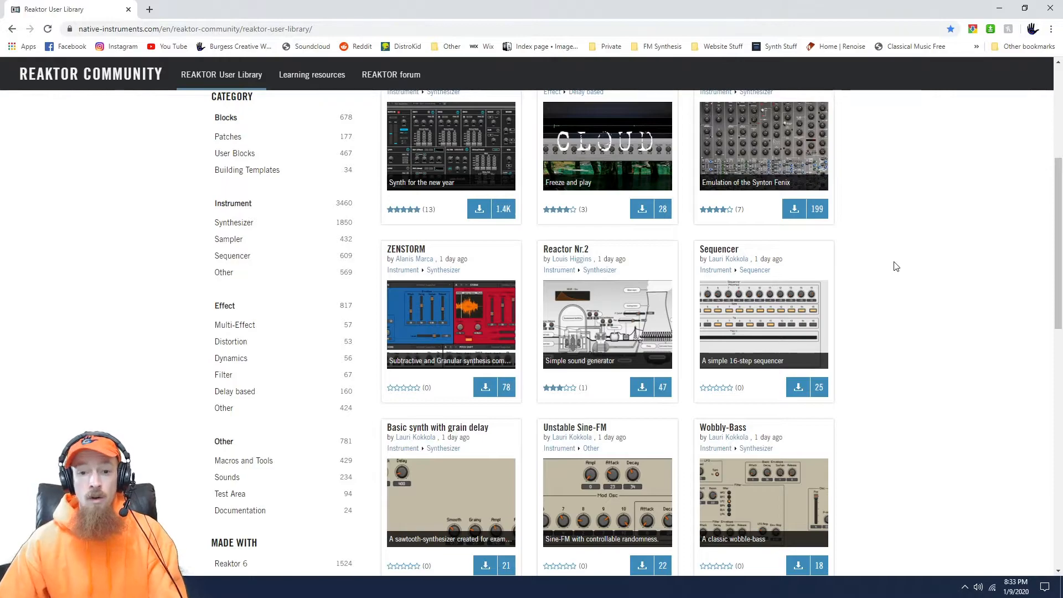
scroll(895, 268, "up", 4)
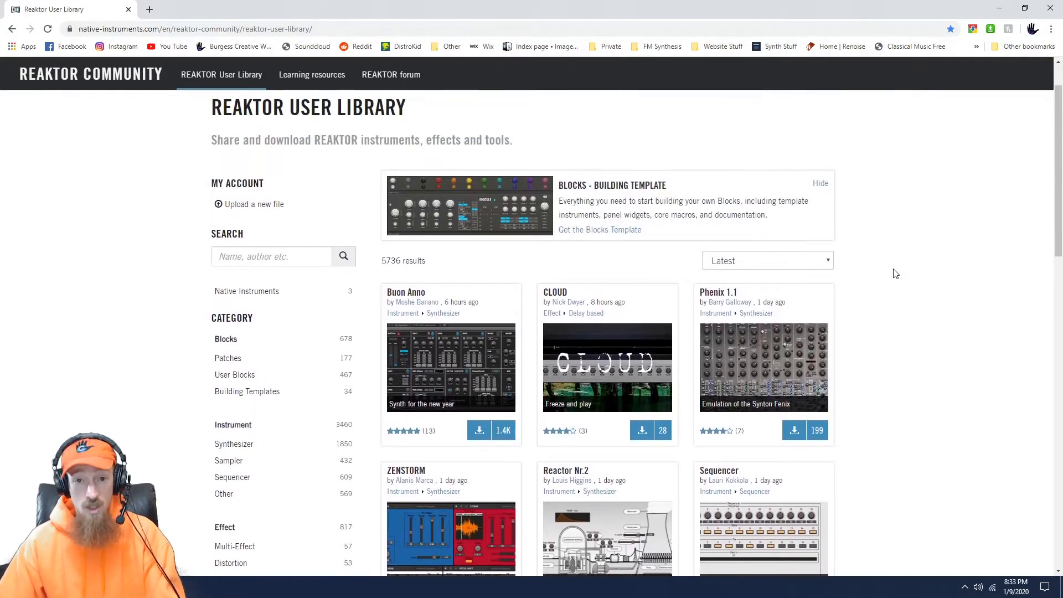
scroll(812, 284, "down", 3)
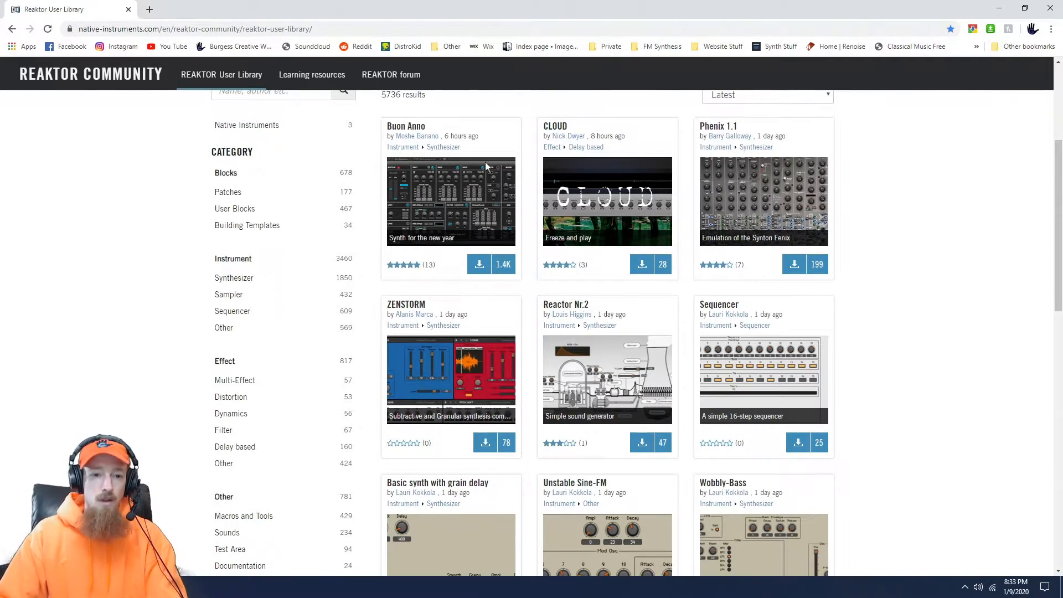
scroll(669, 240, "down", 7)
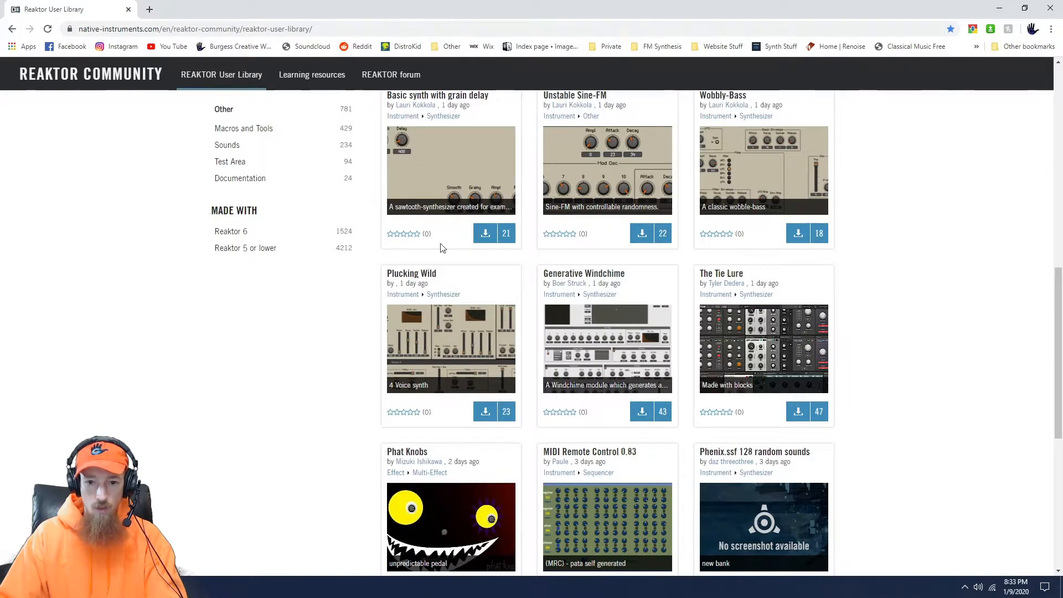
scroll(671, 251, "down", 6)
scroll(823, 287, "up", 4)
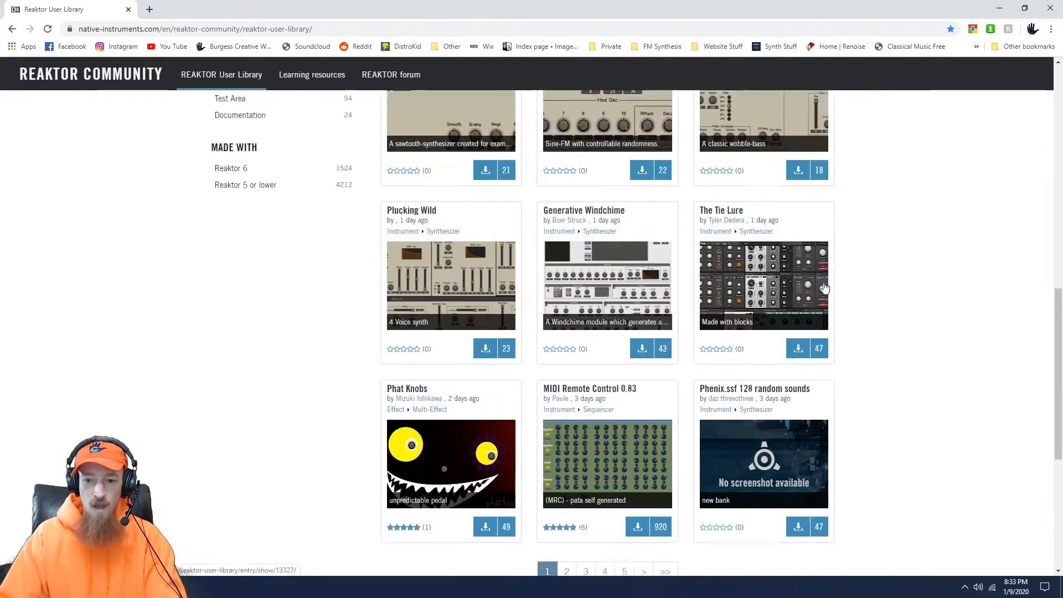
scroll(823, 287, "up", 11)
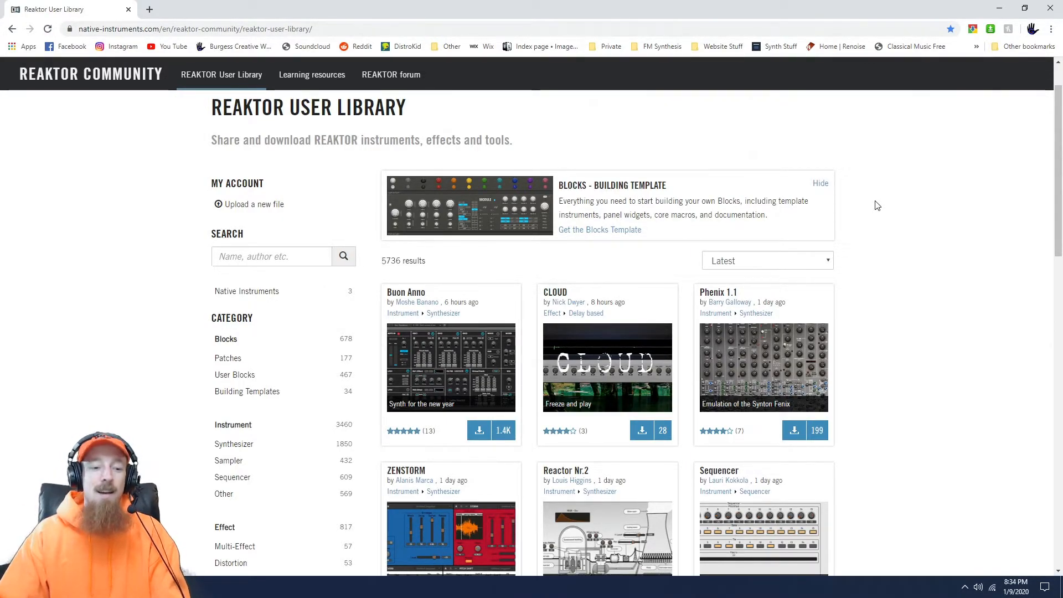
scroll(882, 339, "down", 4)
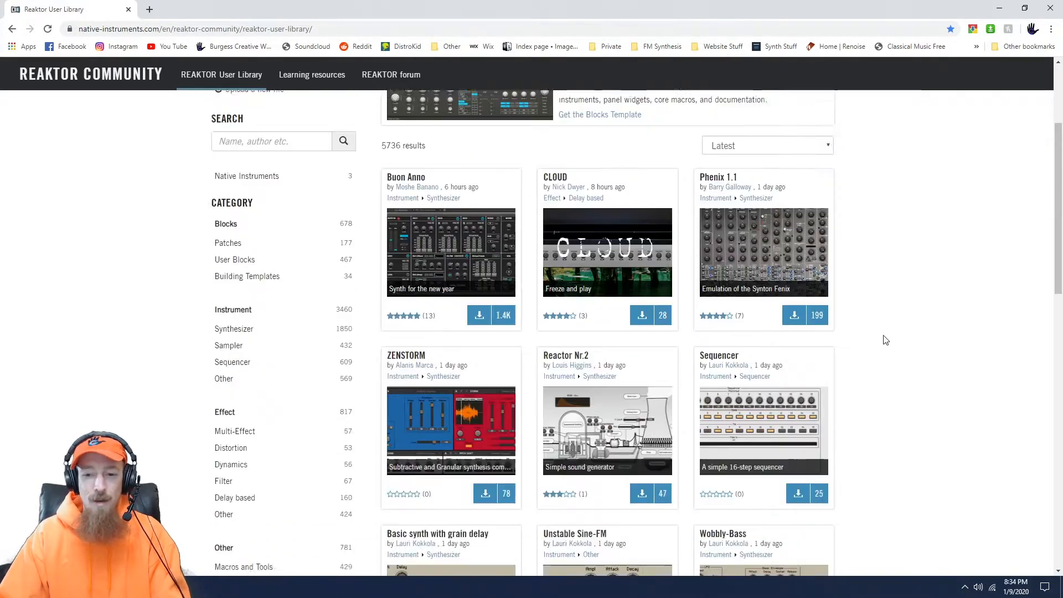
scroll(882, 340, "up", 5)
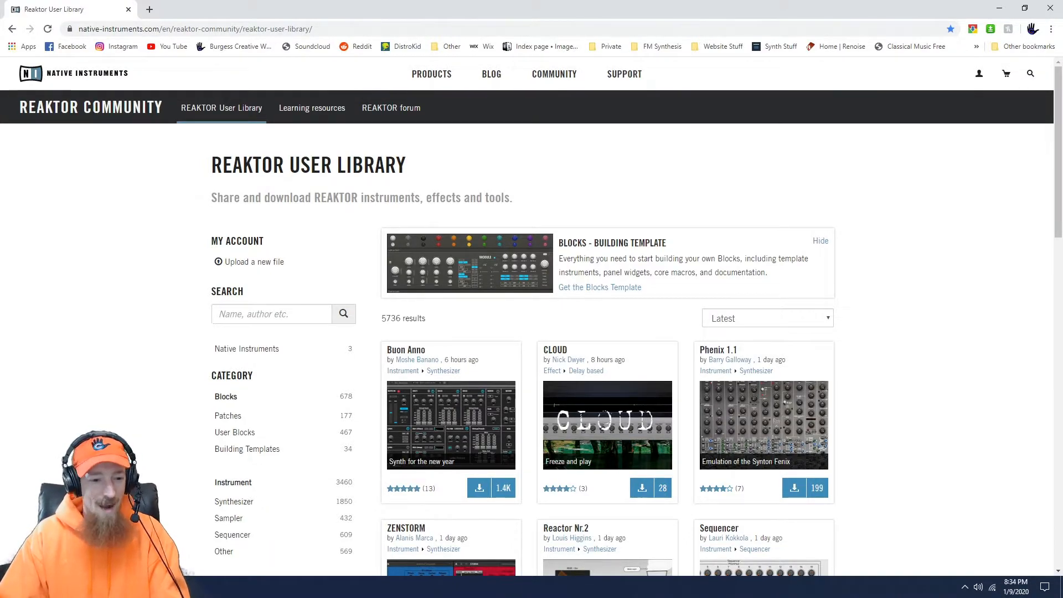
Step: Switch back to FL Studio and route the Reaktor 6 channel to mixer track 1 (Kick)
key("alt+Tab")
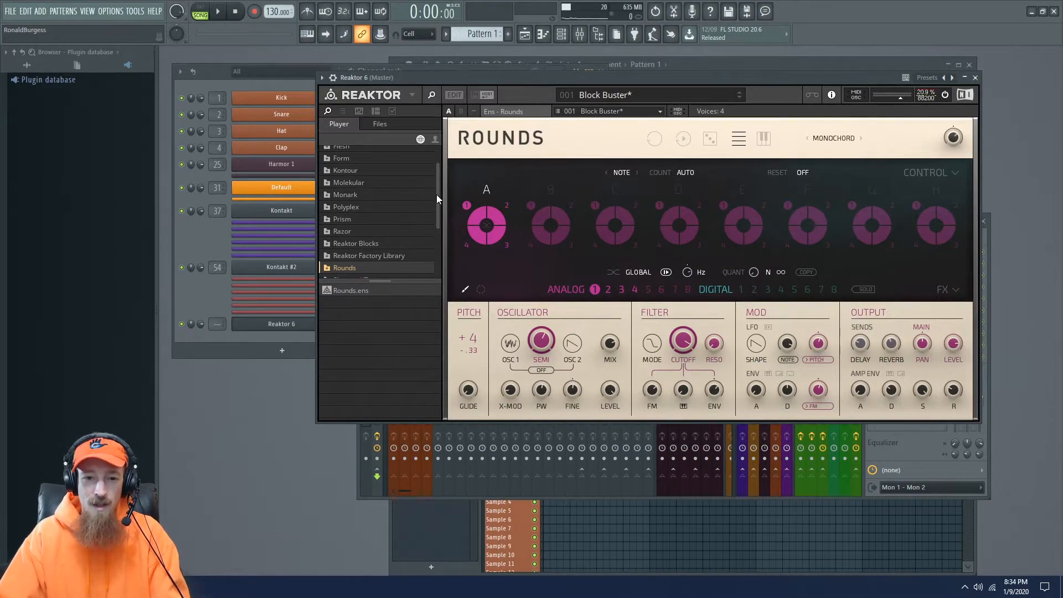
left_click_drag(436, 195, 437, 164)
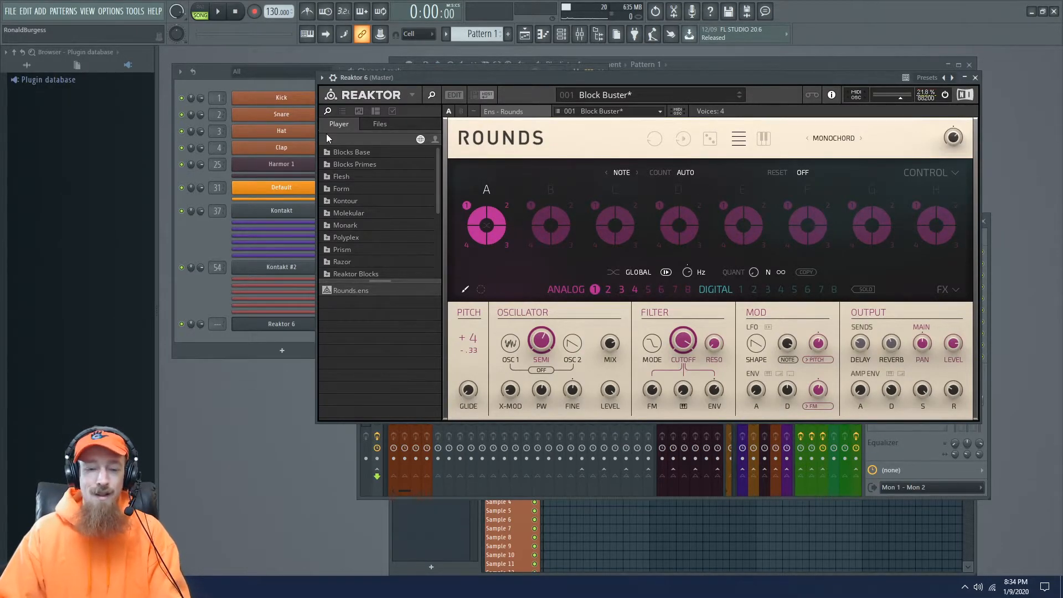
left_click(216, 328)
left_click(297, 325)
left_click(290, 352)
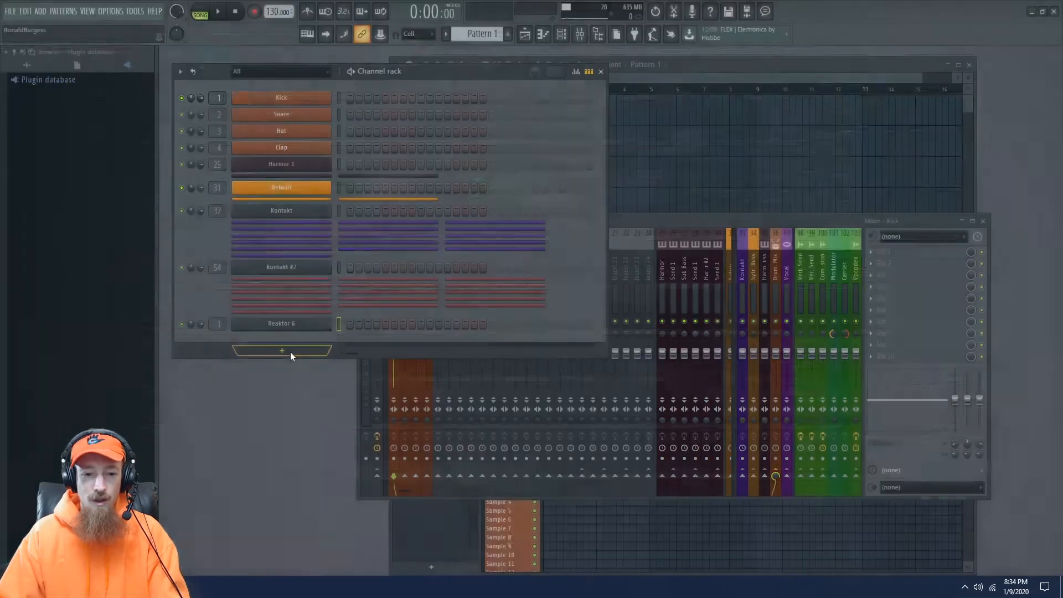
type("rea")
left_click(512, 379)
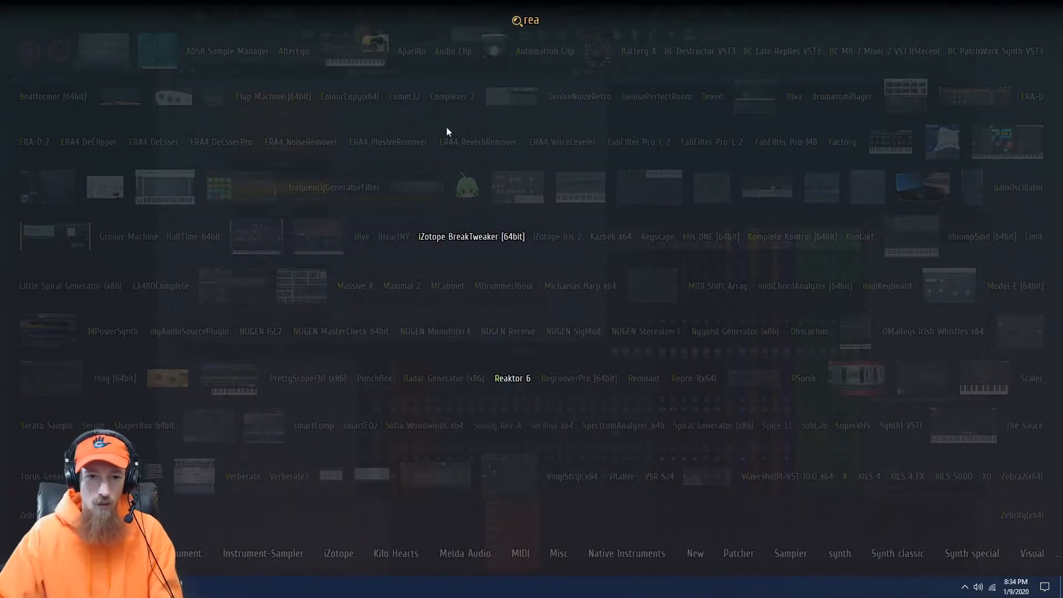
right_click(440, 33)
Step: Load the Polyplex - Kick ensemble in the existing Reaktor 6 channel without saving the changes to Rounds
left_click(295, 325)
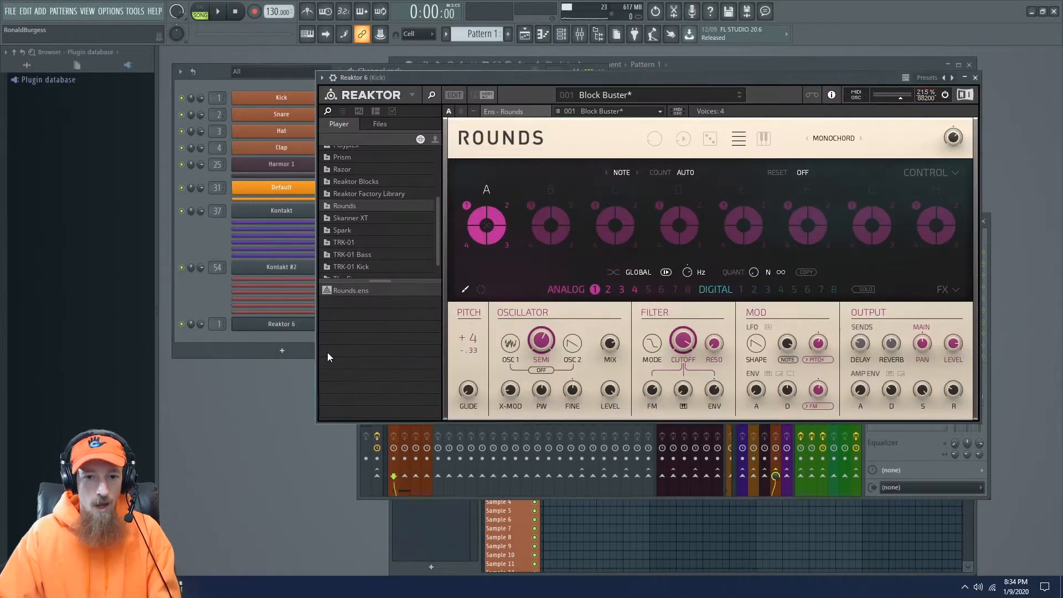
left_click_drag(439, 231, 436, 201)
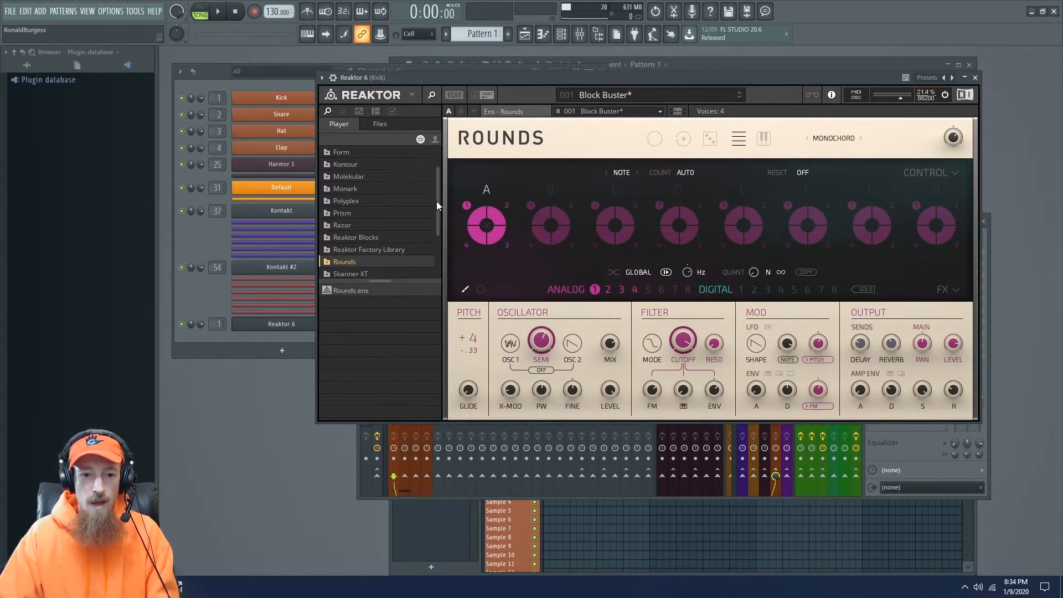
left_click(377, 191)
left_click(377, 200)
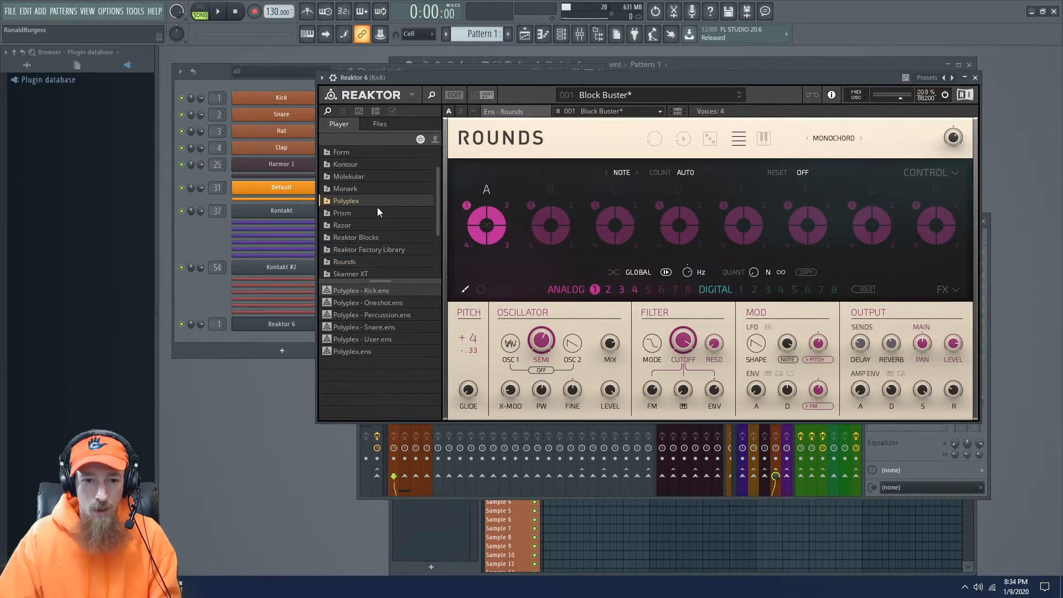
double_click(361, 289)
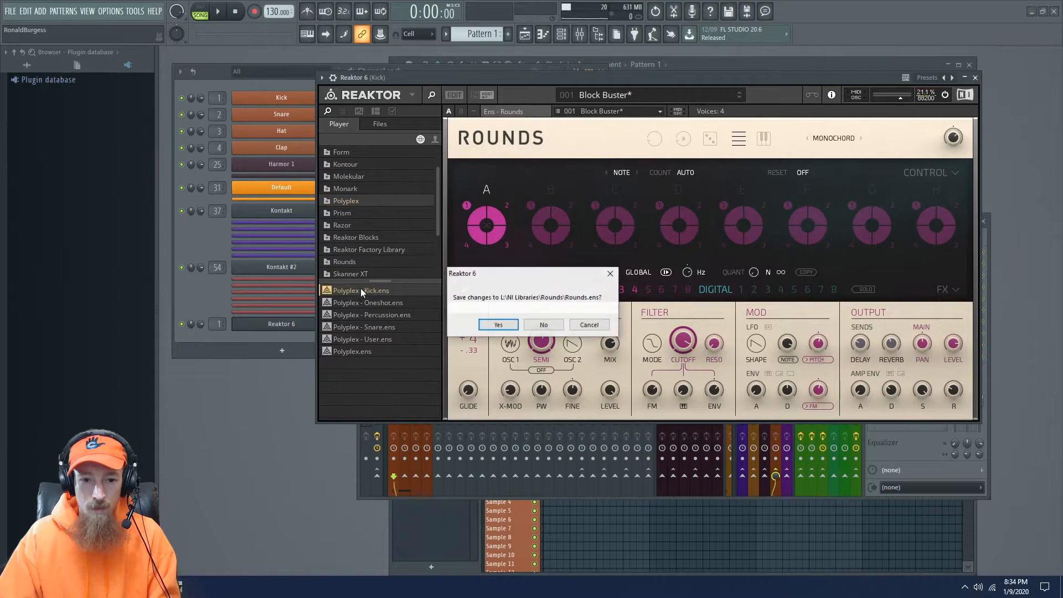
left_click(544, 327)
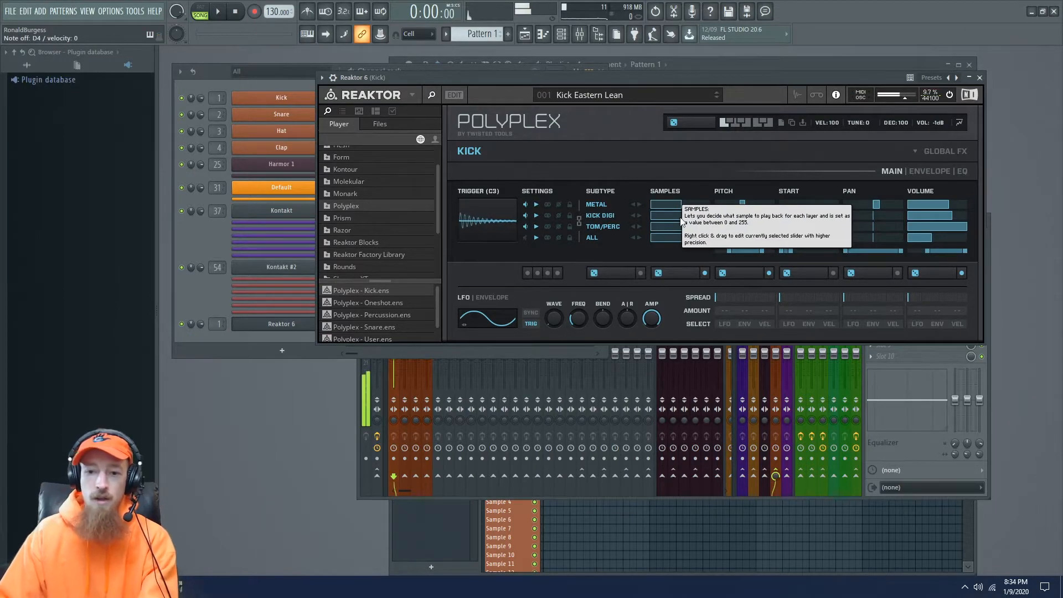
Step: Randomize the sample selection of Polyplex's kick layers three times
left_click(659, 274)
left_click(662, 274)
left_click(662, 273)
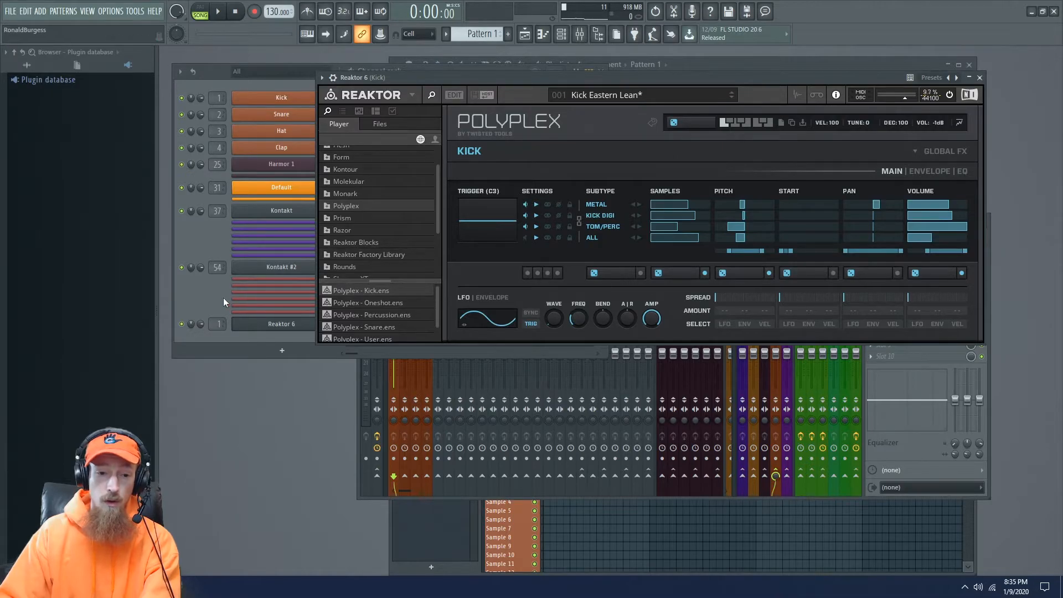
Step: Add a second Reaktor 6 instance to the channel rack, move its window higher and start a new Patch rack
left_click(288, 324)
right_click(281, 350)
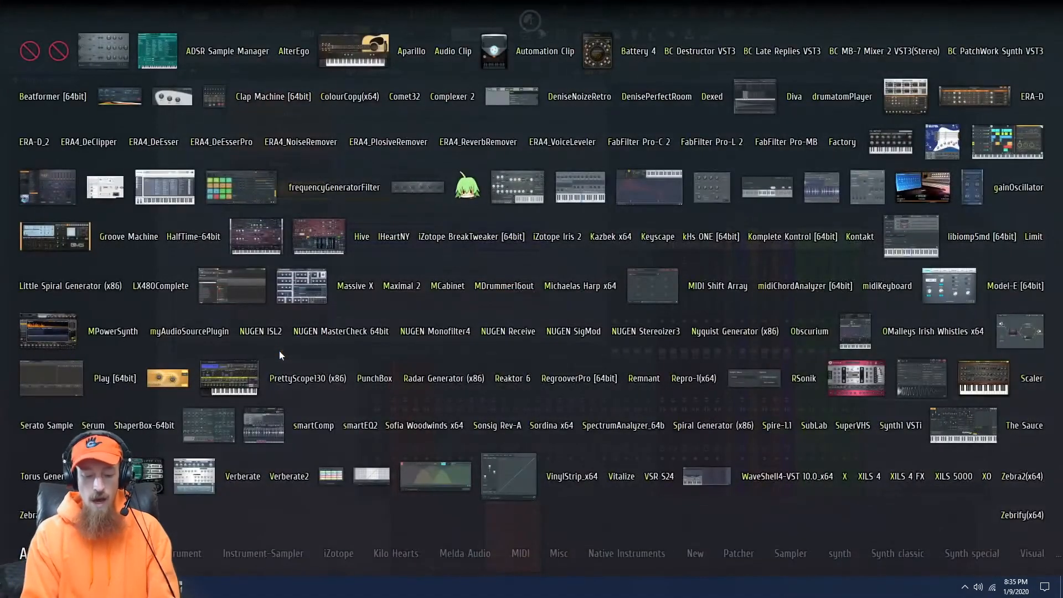
type("Reak")
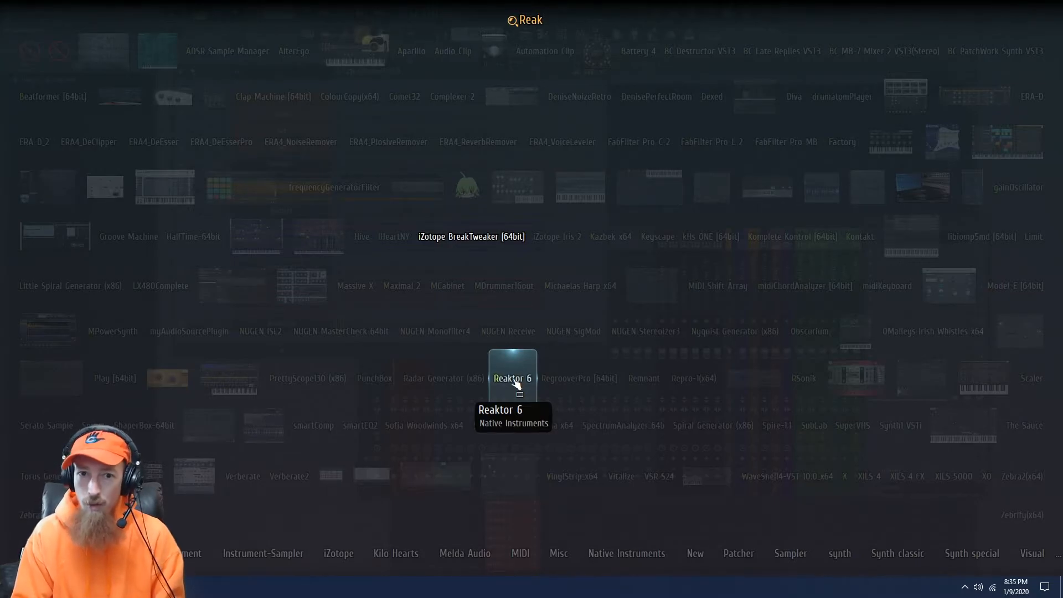
left_click(513, 381)
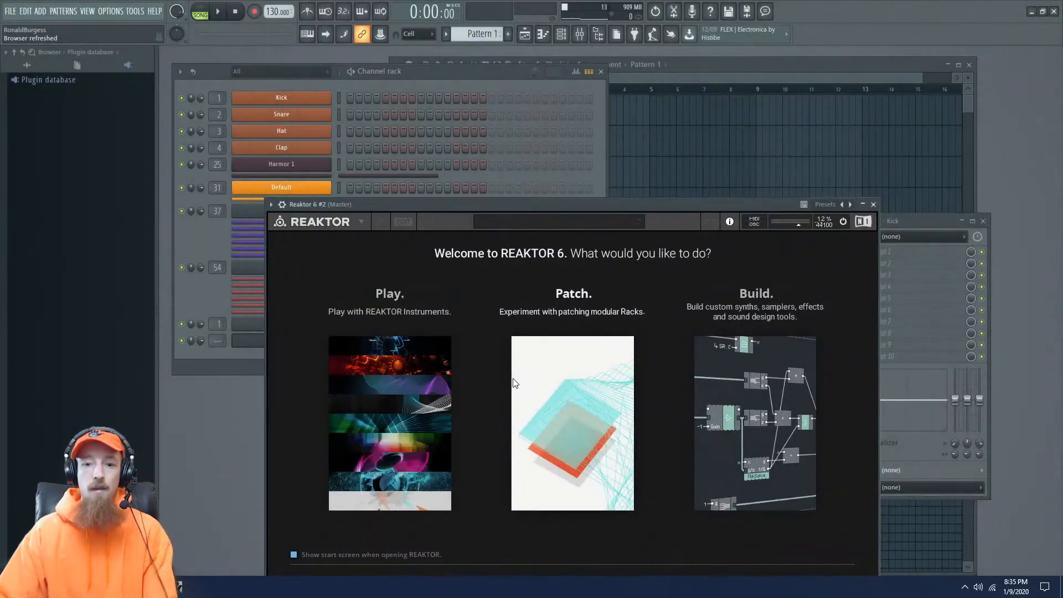
left_click_drag(604, 202, 578, 93)
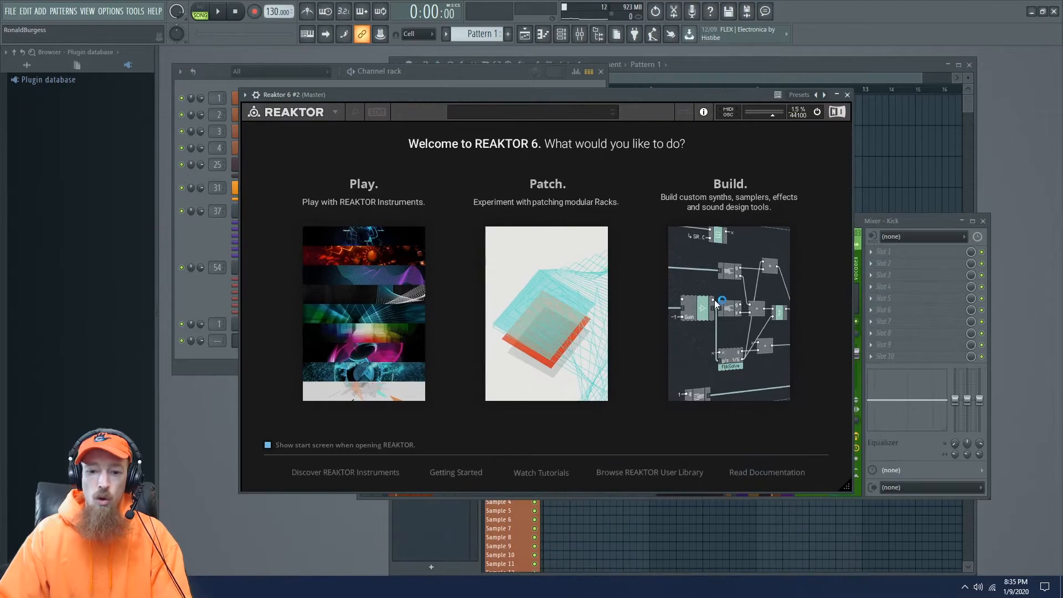
left_click(522, 290)
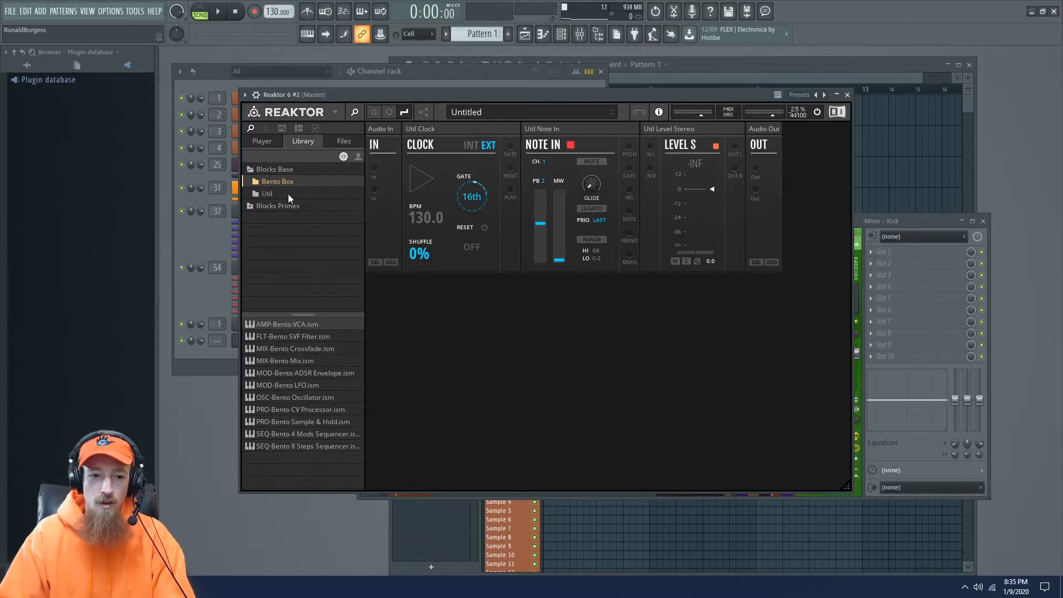
Step: Add the Digilog Quantizer from Blocks Primes and place it between Util Clock and Util Level Stereo in the structure view
left_click(271, 205)
double_click(259, 207)
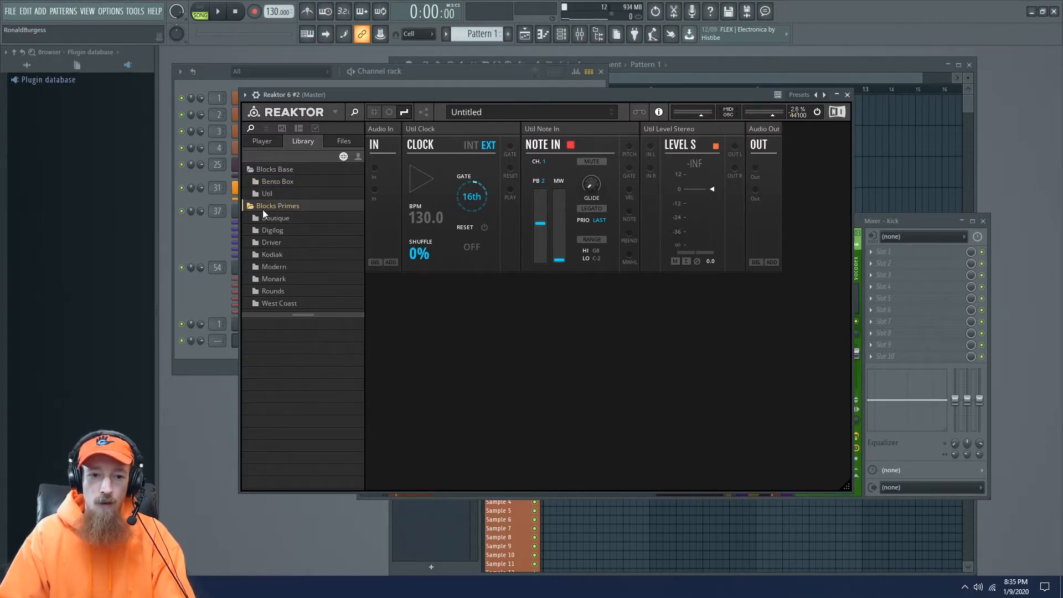
left_click(298, 230)
left_click_drag(281, 334, 481, 343)
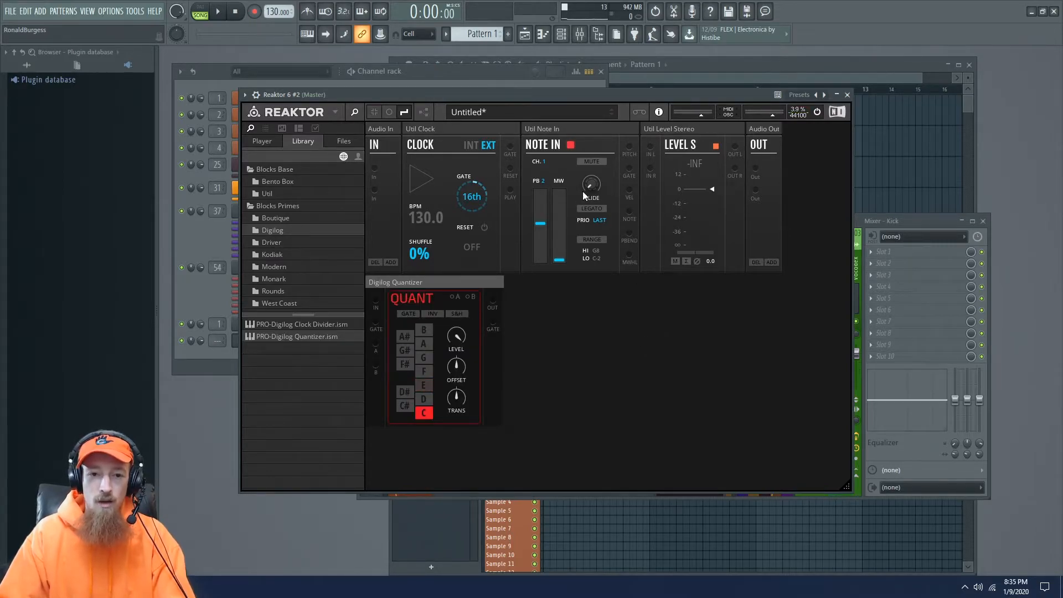
left_click(424, 113)
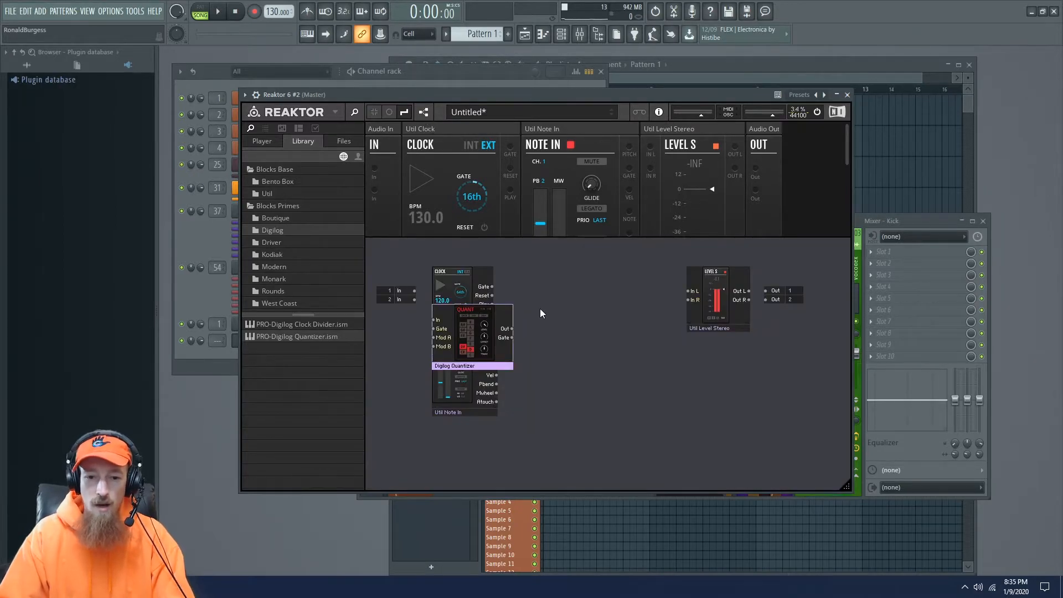
left_click_drag(468, 351, 595, 309)
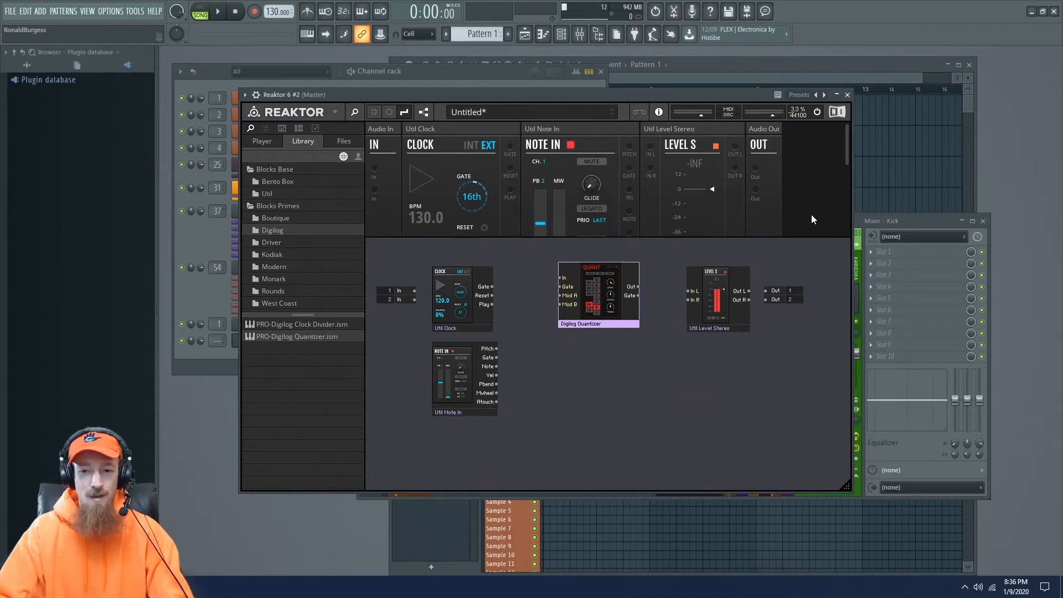
Step: Add the Kodiak Flip Gen Oscillator from Blocks Primes and place it below the Digilog Quantizer in the structure view
right_click(808, 198)
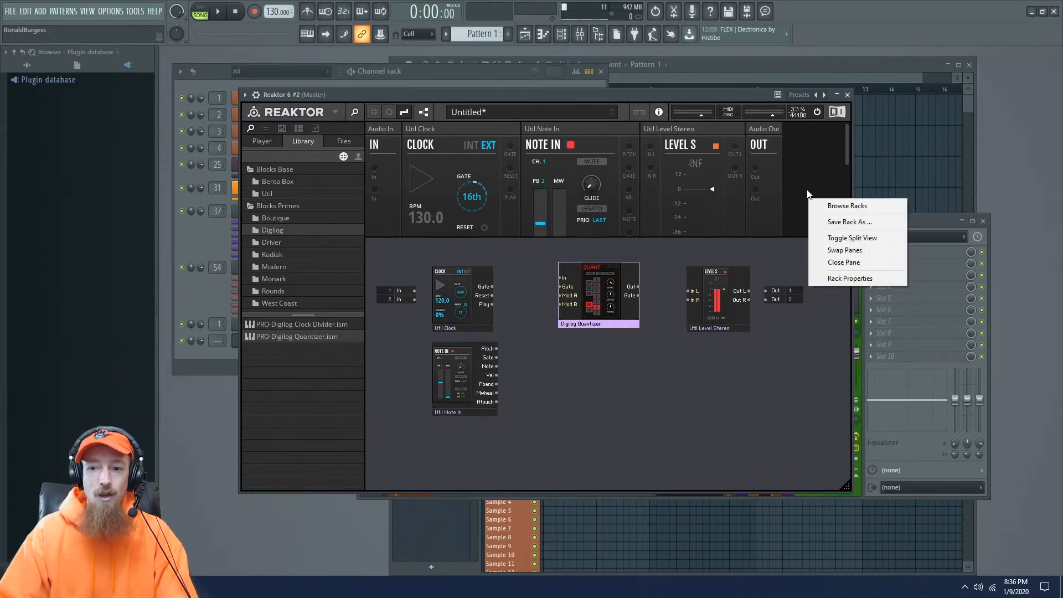
left_click(807, 191)
left_click(287, 254)
left_click_drag(299, 348, 589, 392)
left_click_drag(672, 395, 536, 377)
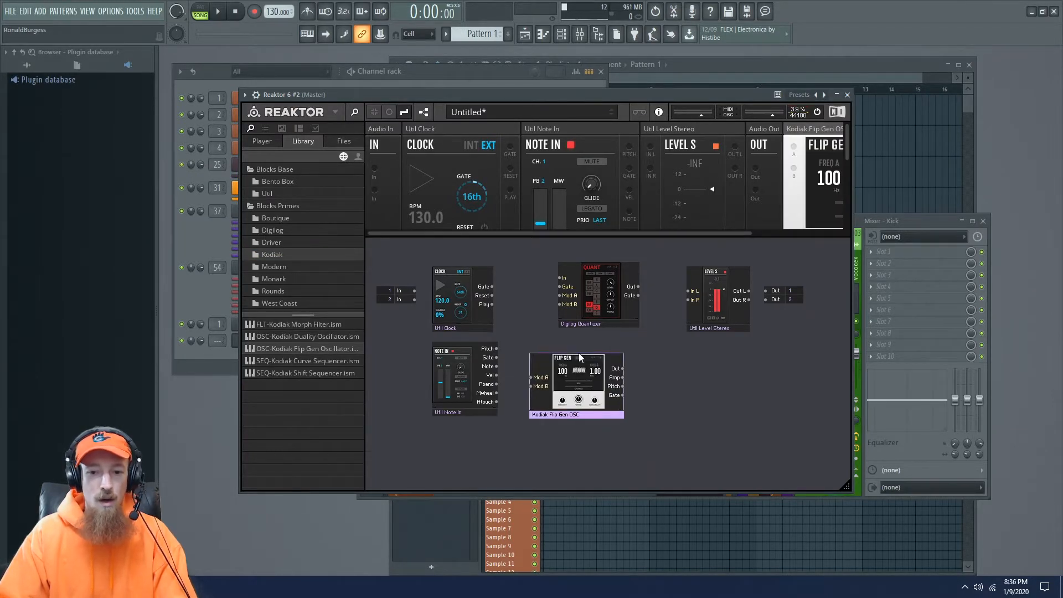
Step: Move the second Reaktor 6 window higher, enlarge it and give its rack panel more height above the structure view
left_click_drag(617, 97, 601, 69)
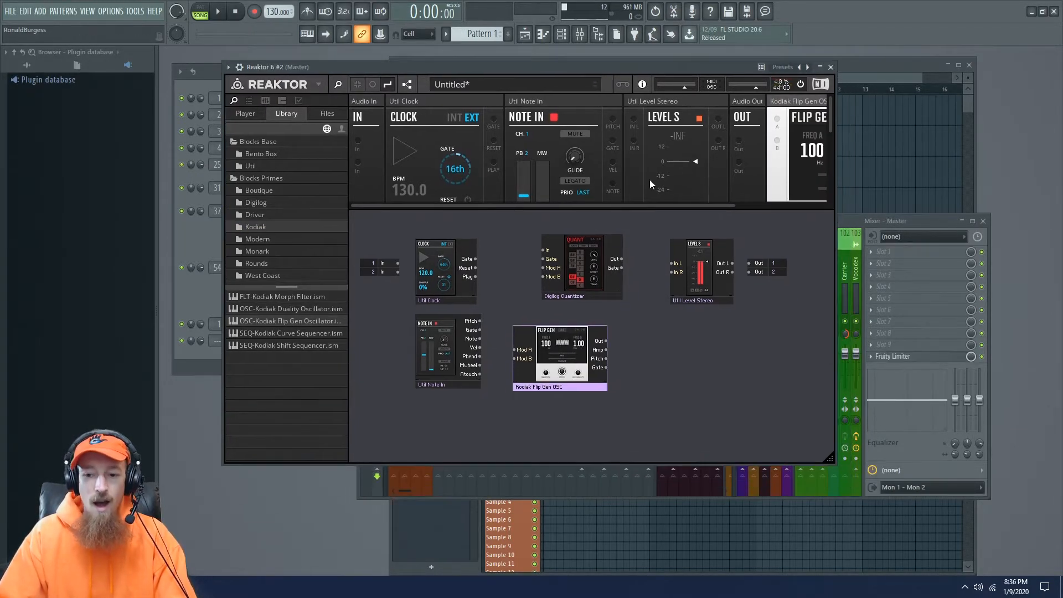
left_click_drag(833, 456, 987, 514)
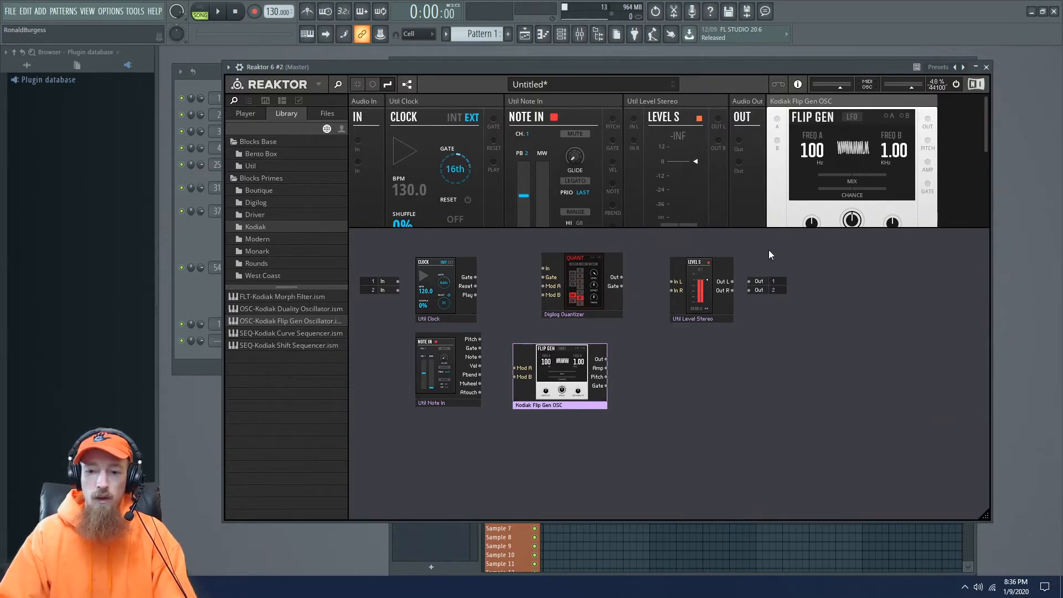
left_click_drag(768, 229, 776, 306)
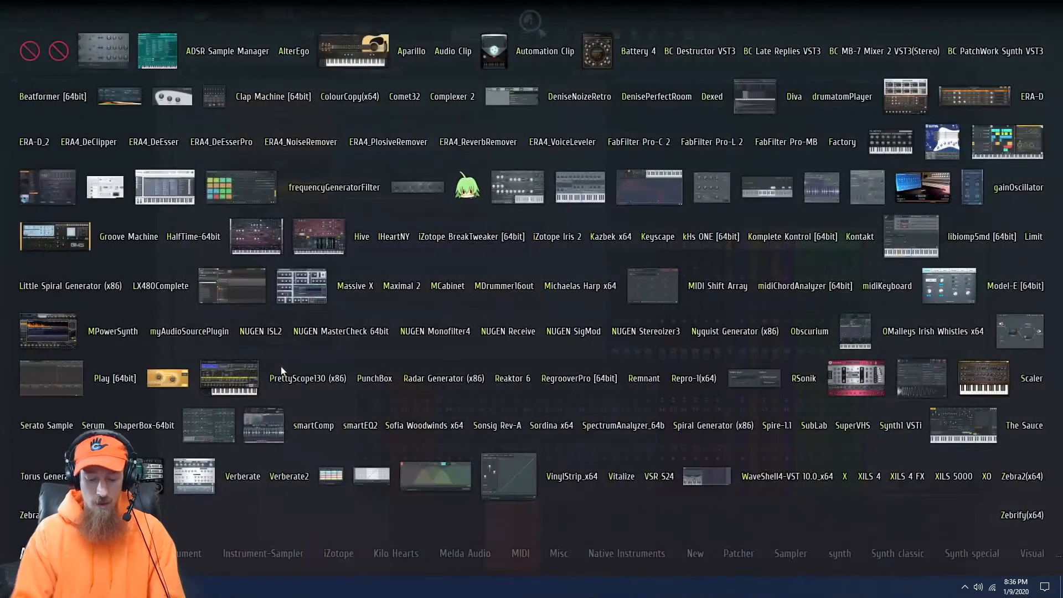
Step: Add a third Reaktor 6 instance, move its window clear of the channel rack and switch it to edit mode
type("Reako")
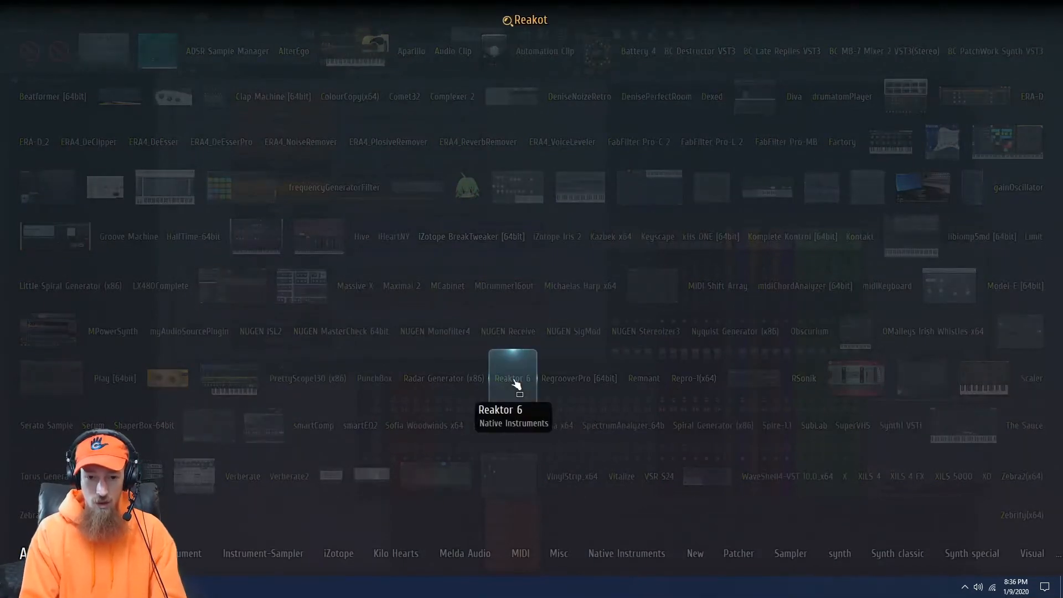
key("BackSpace")
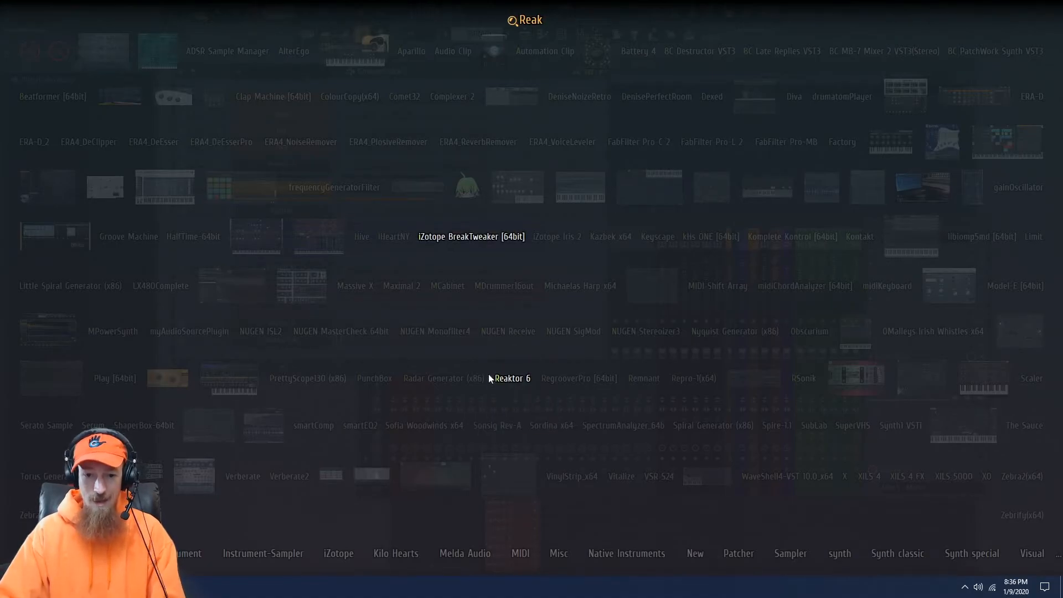
left_click(508, 379)
left_click(664, 298)
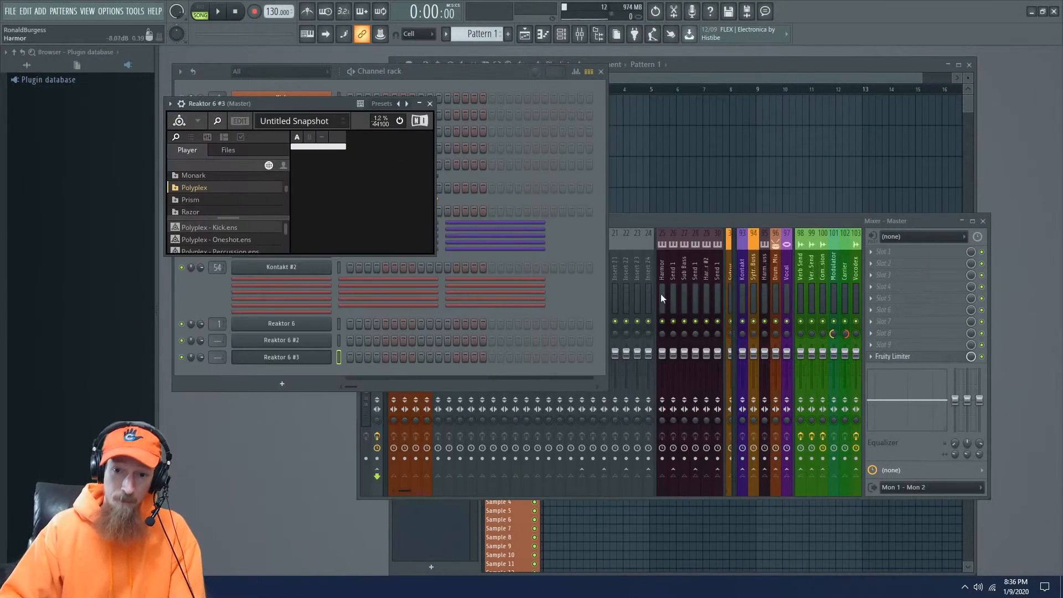
left_click_drag(334, 98, 555, 91)
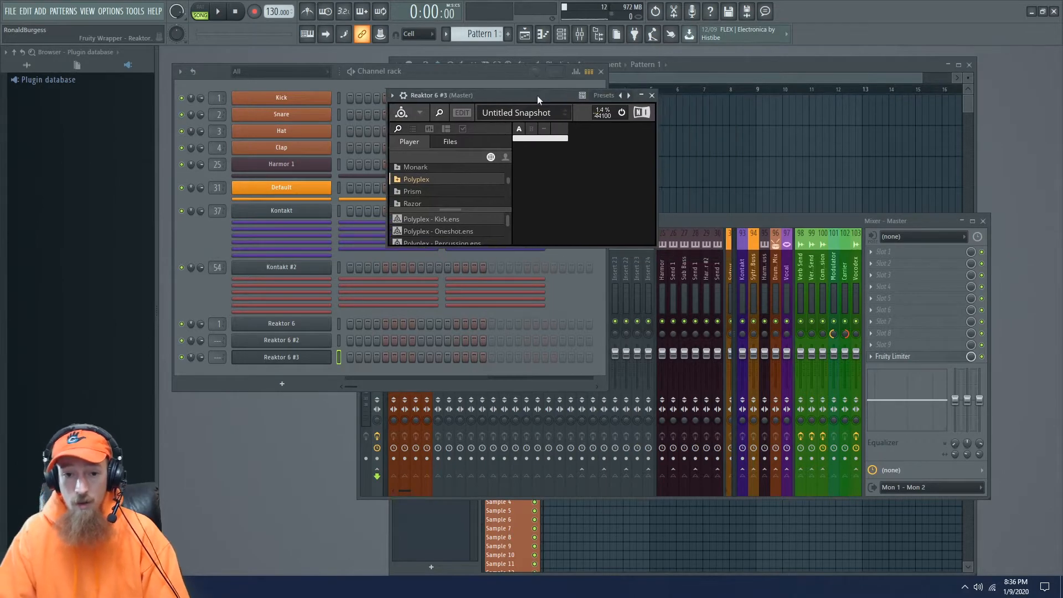
left_click(458, 113)
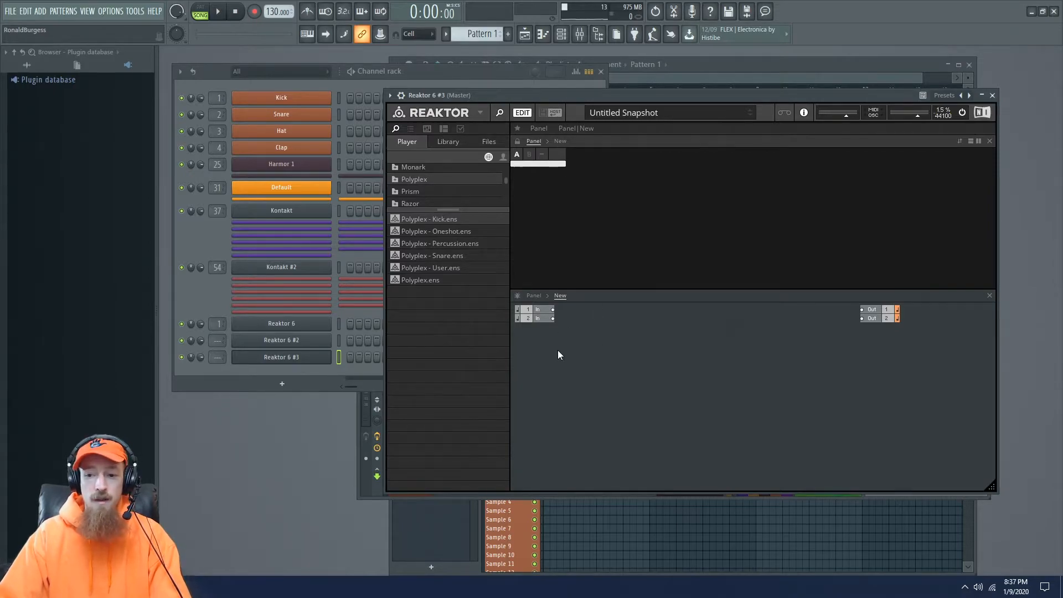
Step: Delete both audio input terminals from the new ensemble's structure, leaving the two outputs
left_click_drag(549, 344, 523, 297)
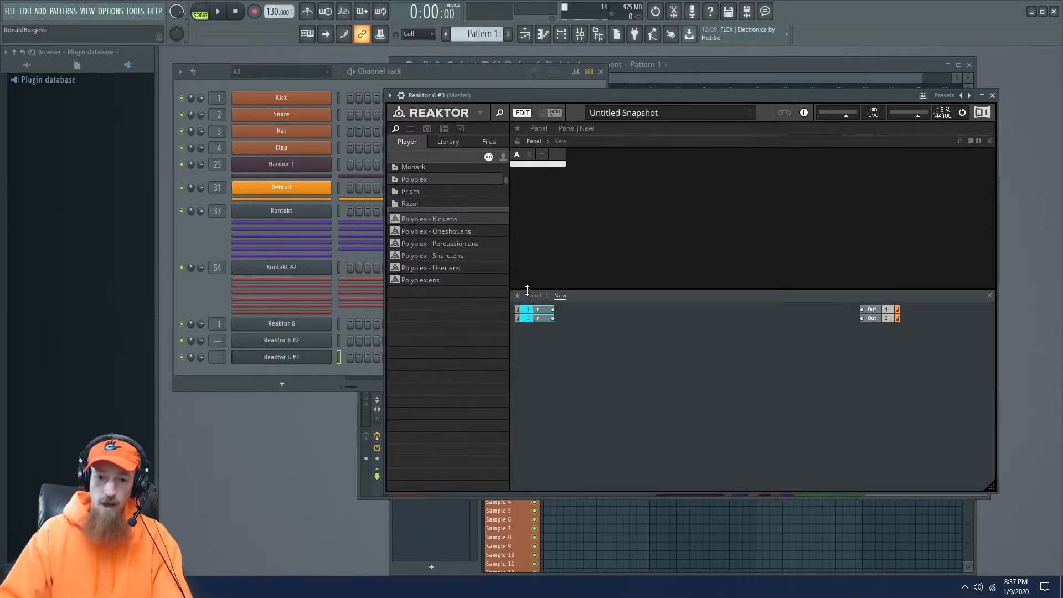
left_click(529, 347)
left_click_drag(544, 313, 540, 307)
left_click(634, 325)
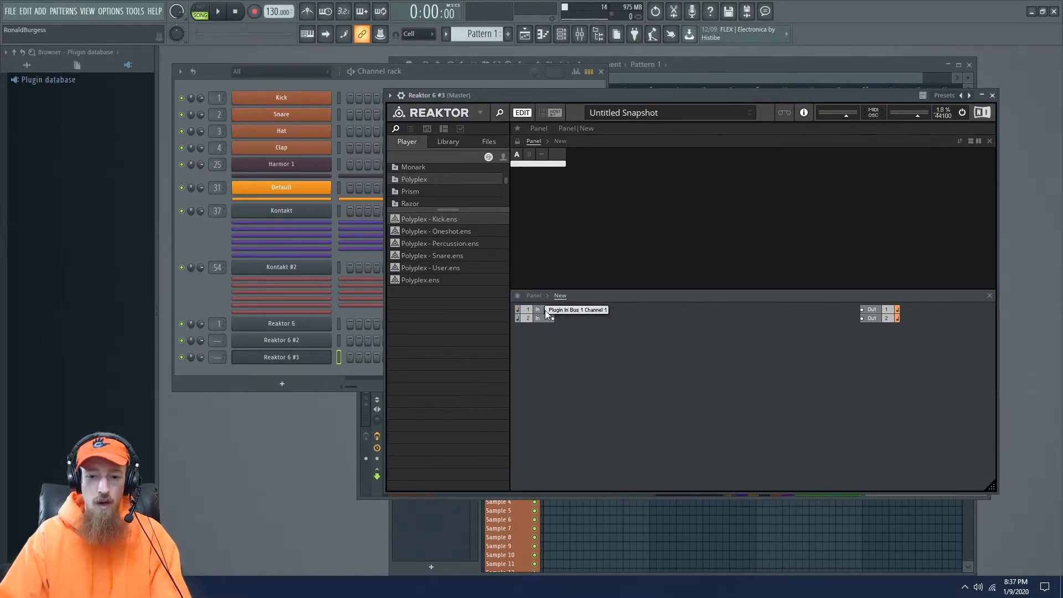
left_click_drag(529, 306, 530, 308)
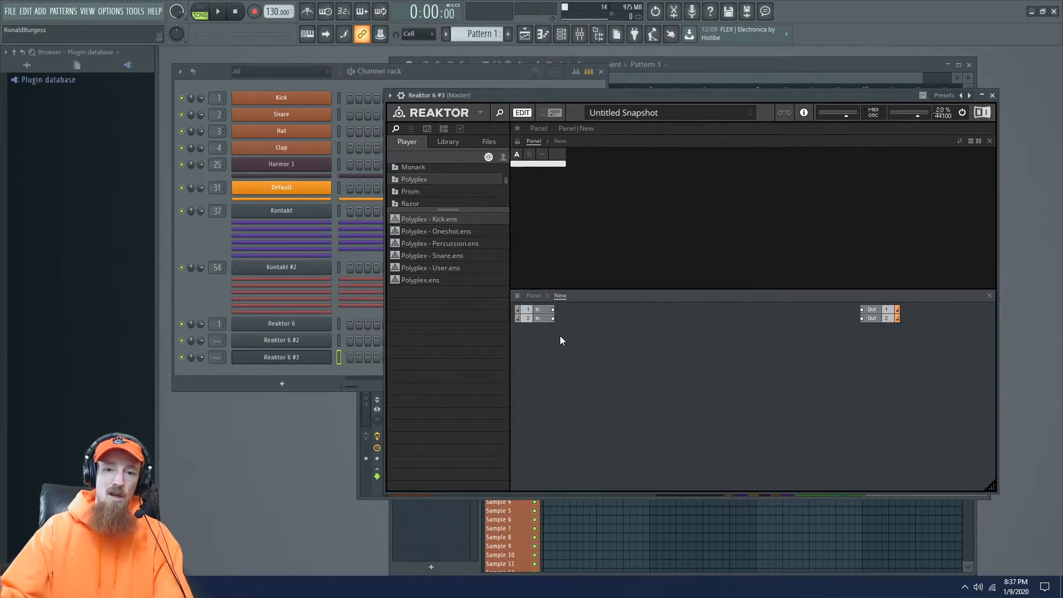
left_click_drag(566, 340, 535, 308)
key("Delete")
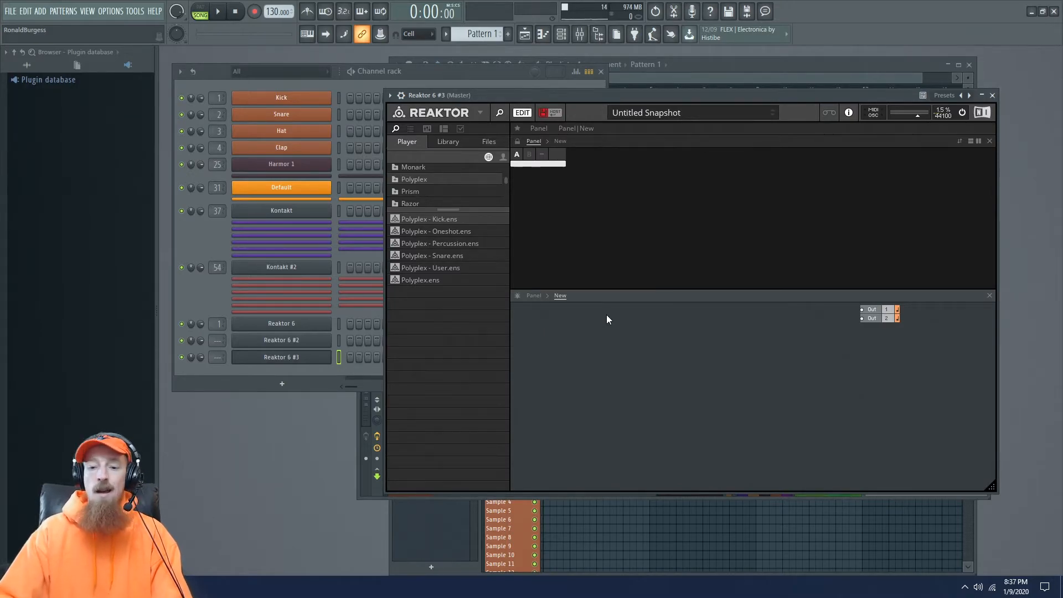
right_click(627, 317)
left_click(596, 394)
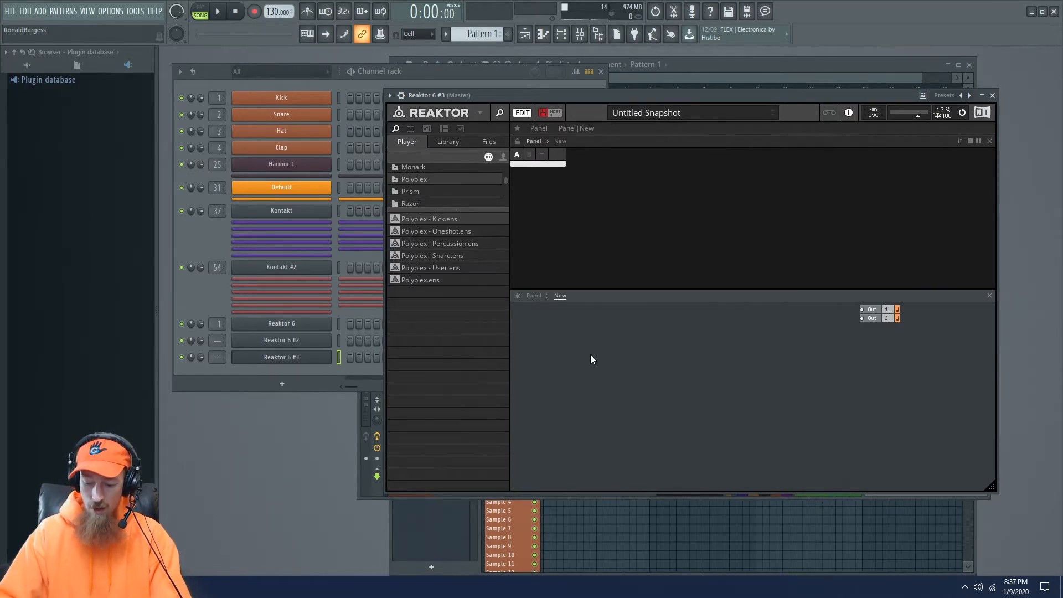
double_click(590, 357)
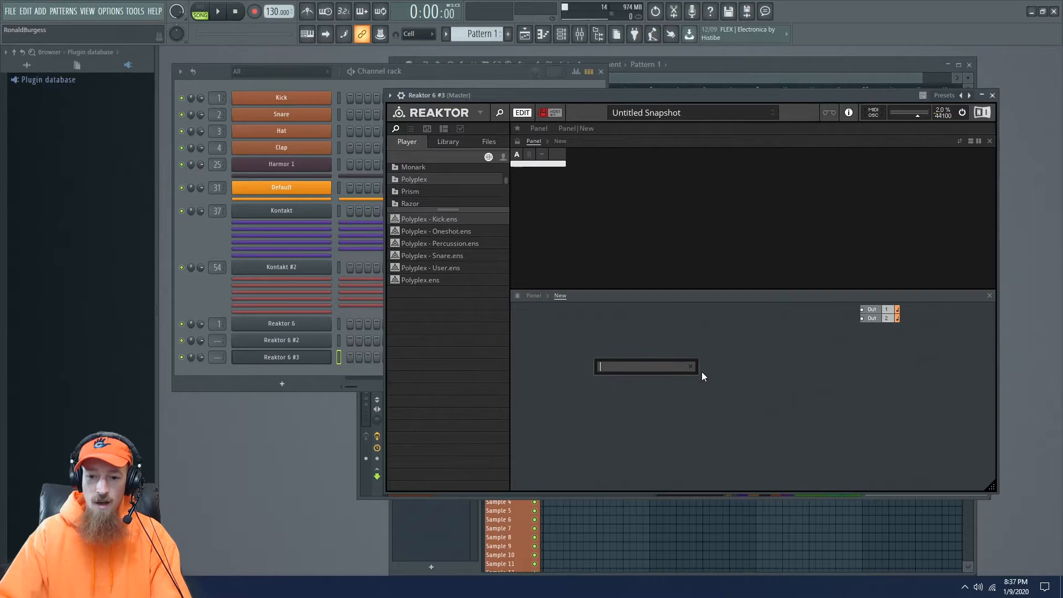
left_click(690, 366)
right_click(611, 350)
mouse_move(653, 355)
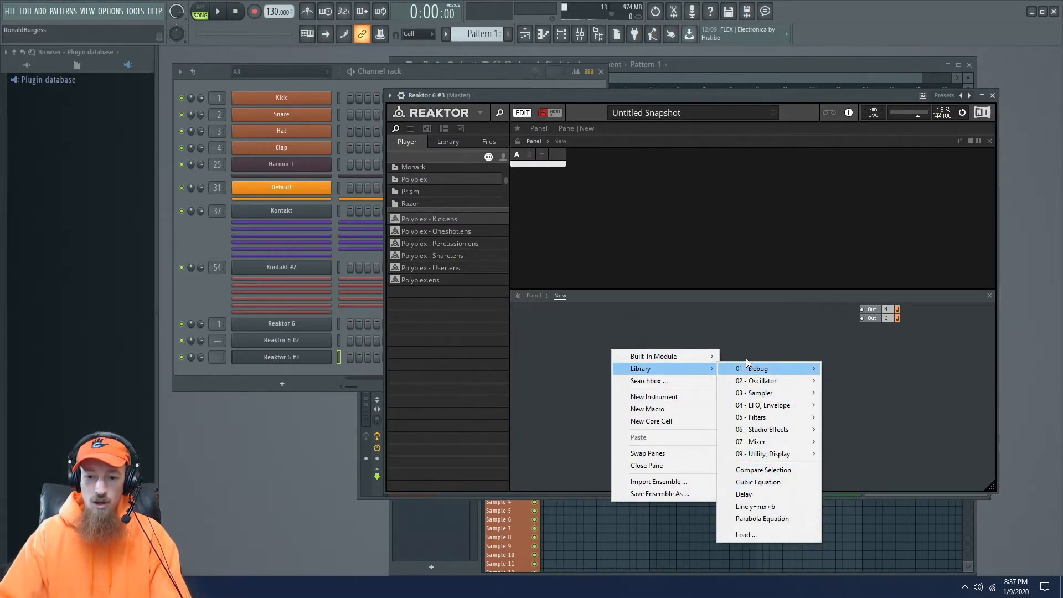
left_click(603, 338)
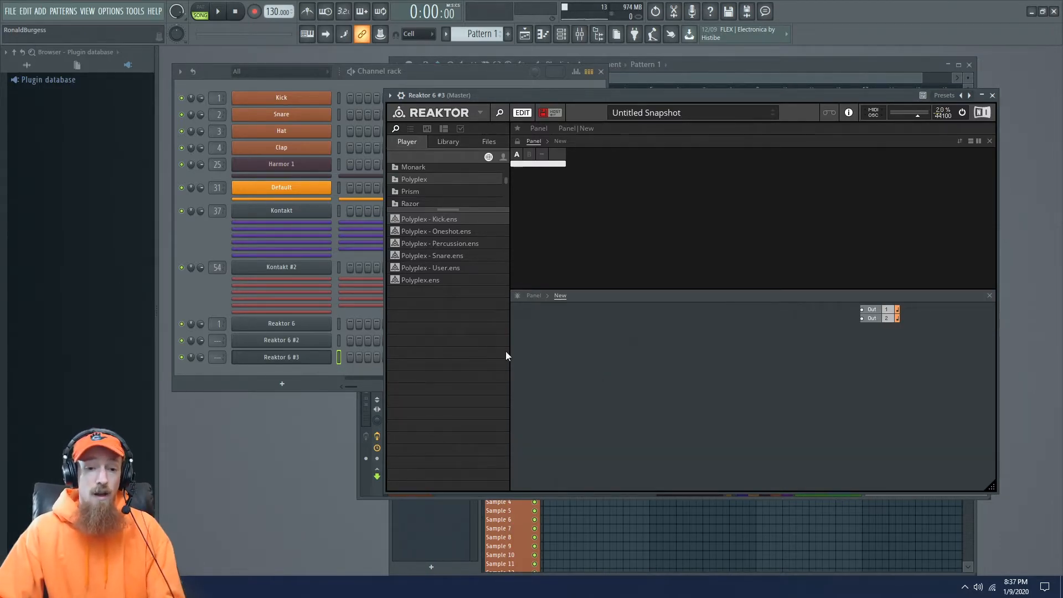
Step: Examine the Polyplex structure in the first Reaktor 6 channel down to its nested Pads macro, and close the window
left_click(318, 324)
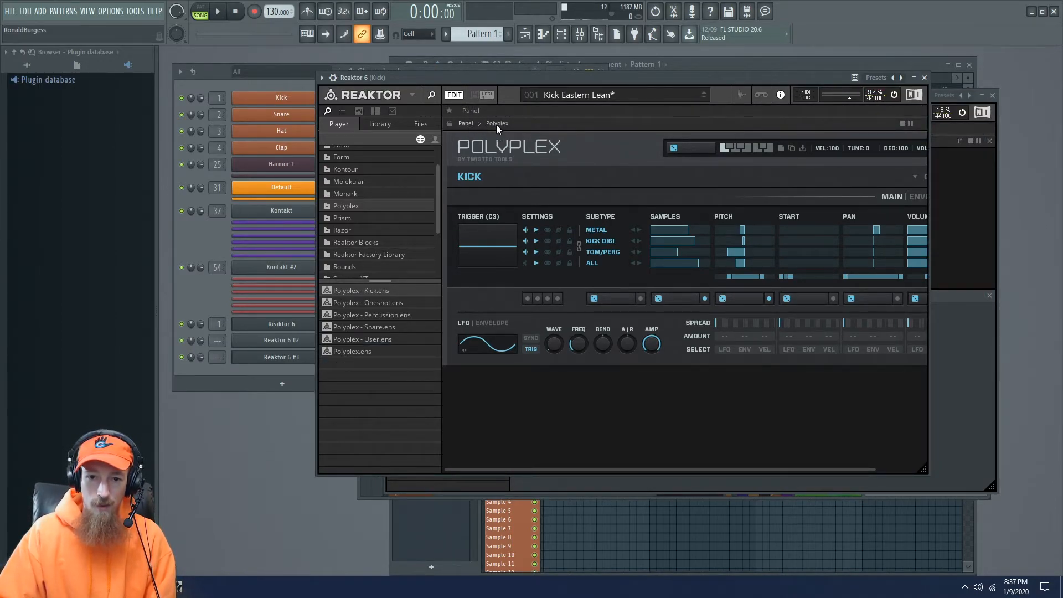
left_click(495, 124)
left_click_drag(486, 196, 456, 185)
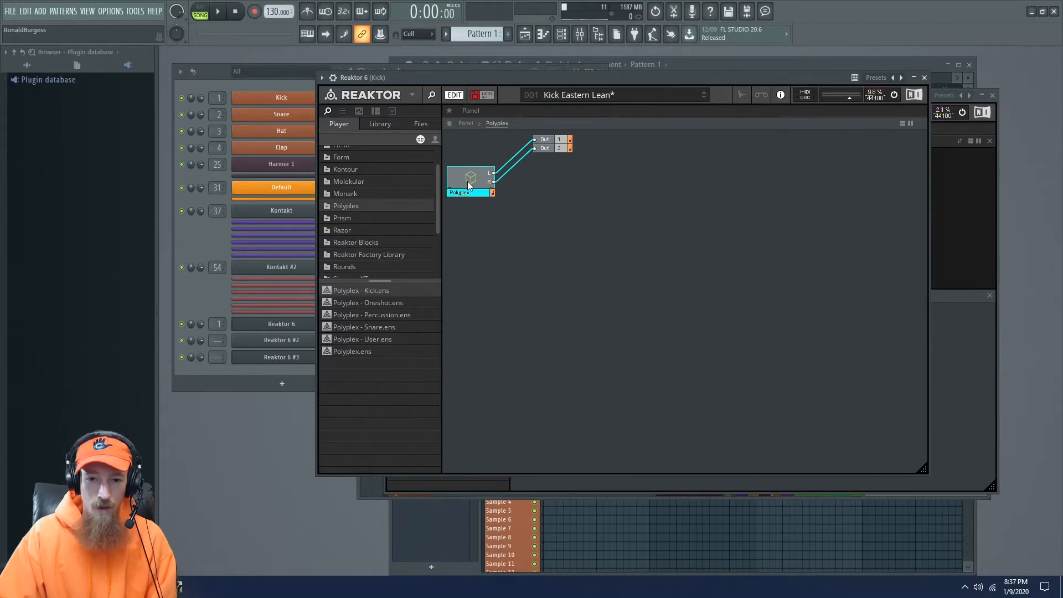
double_click(468, 182)
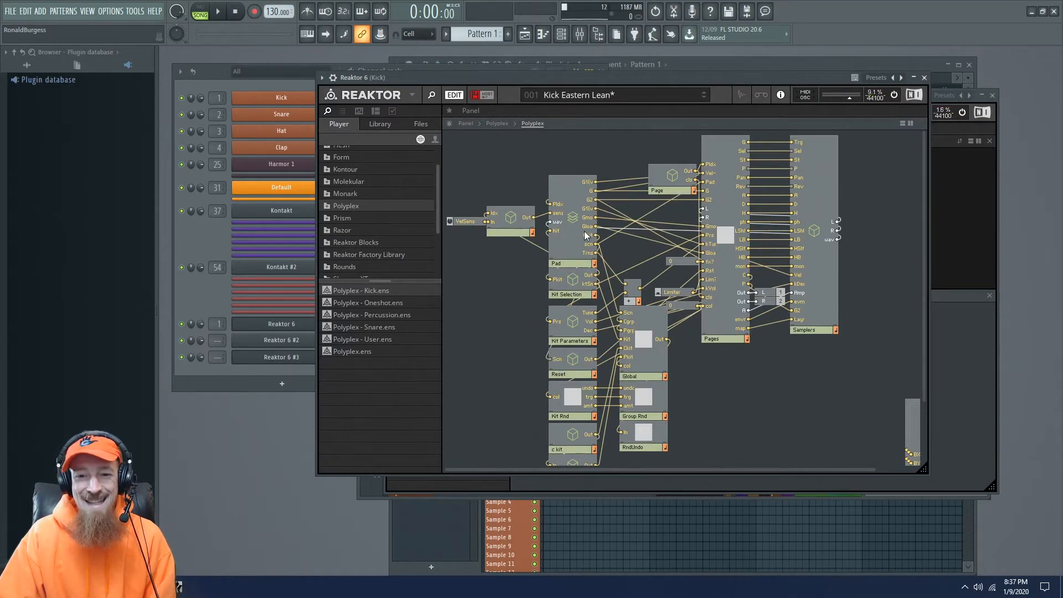
double_click(571, 223)
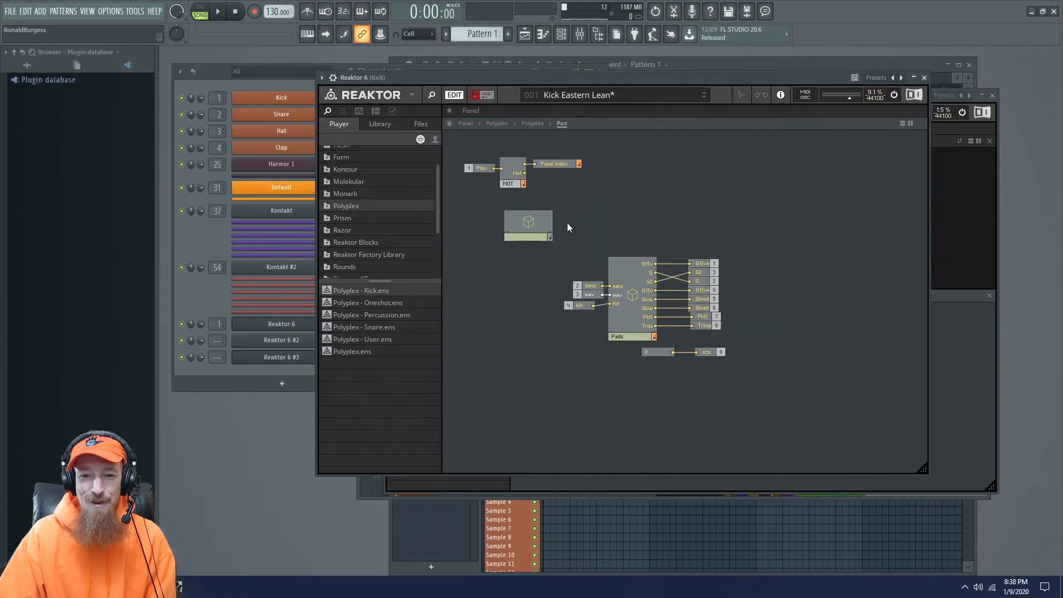
double_click(626, 280)
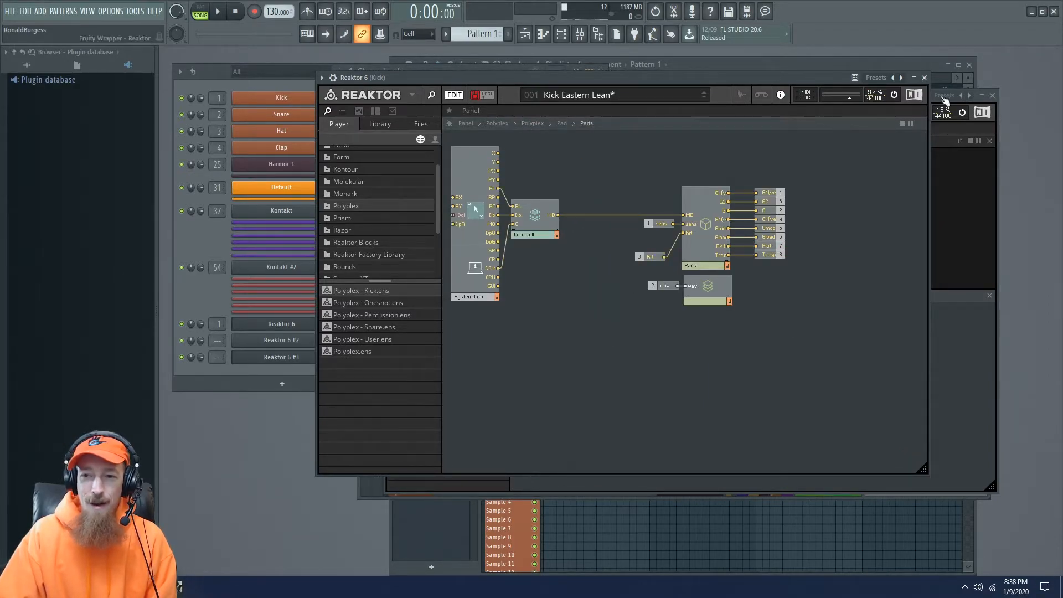
left_click(923, 78)
Step: Move the third Reaktor 6 window higher, and search for and place an ADSR Envelope module in its structure
left_click_drag(682, 94, 615, 69)
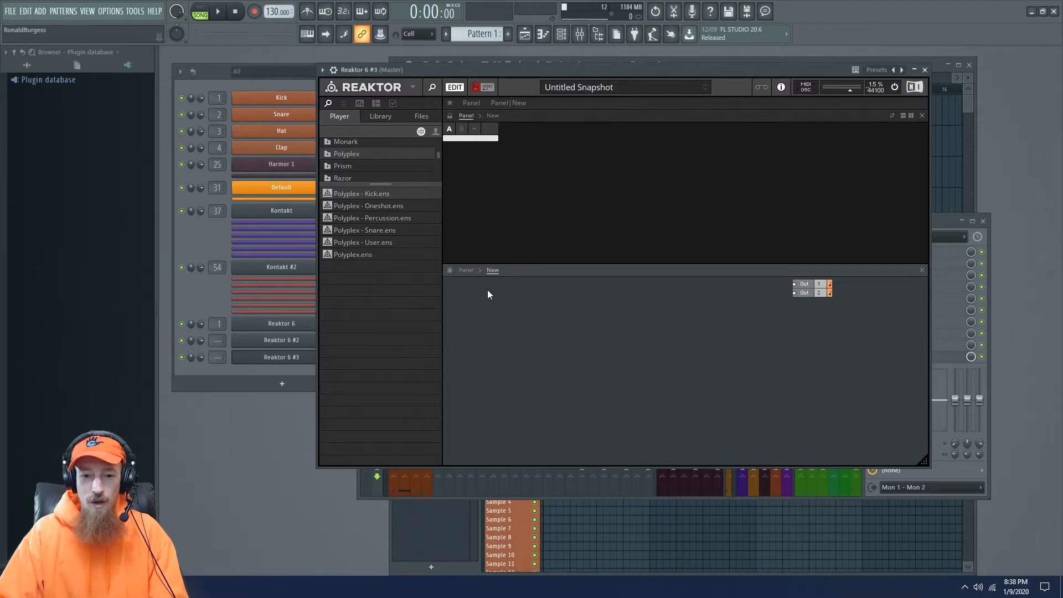
double_click(532, 332)
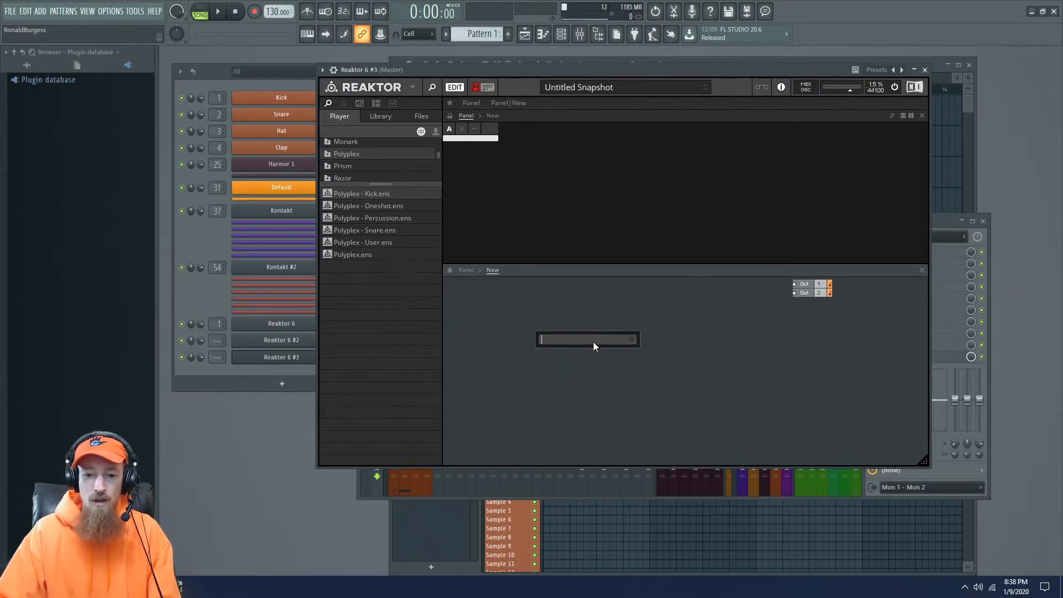
right_click(581, 306)
mouse_move(664, 313)
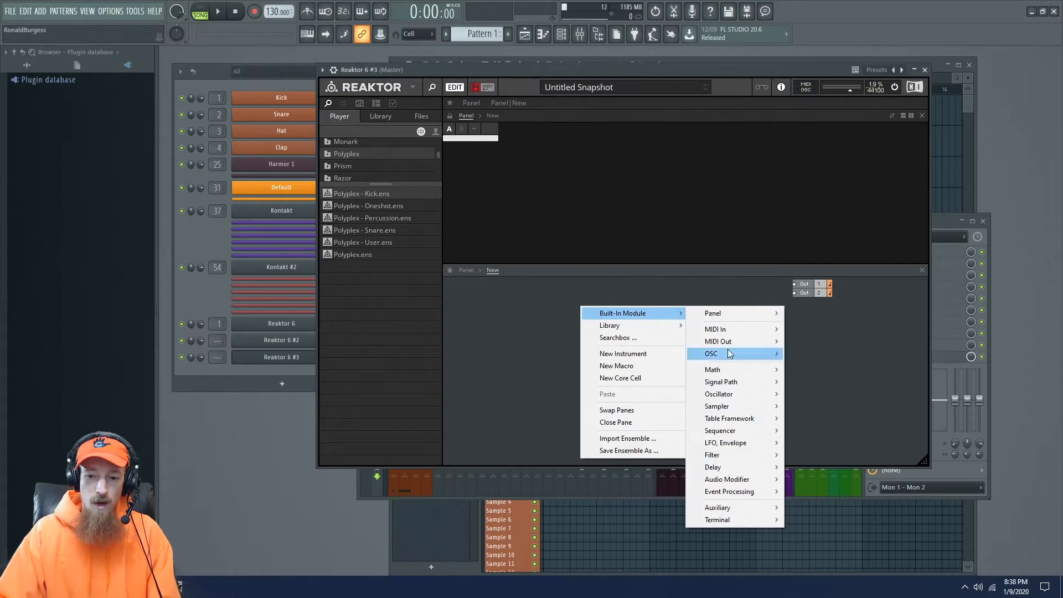
left_click(525, 354)
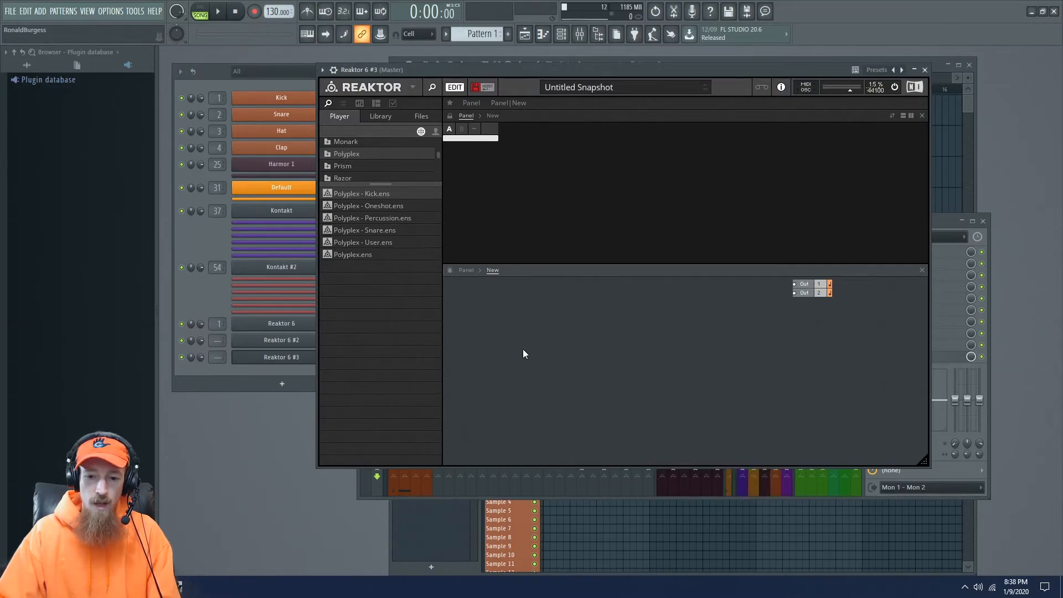
double_click(551, 327)
type("adsr")
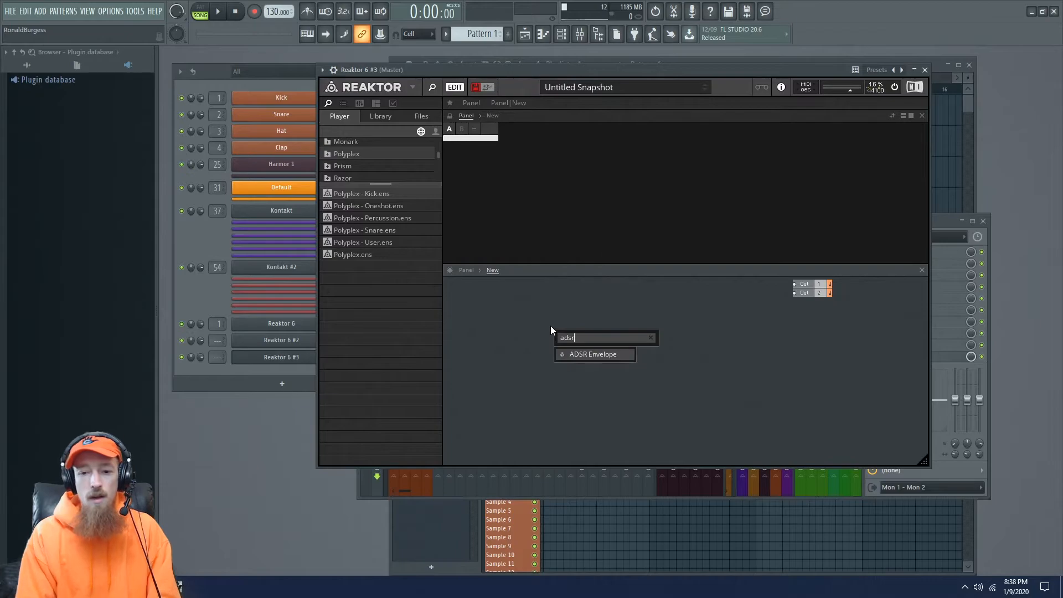
key("Return")
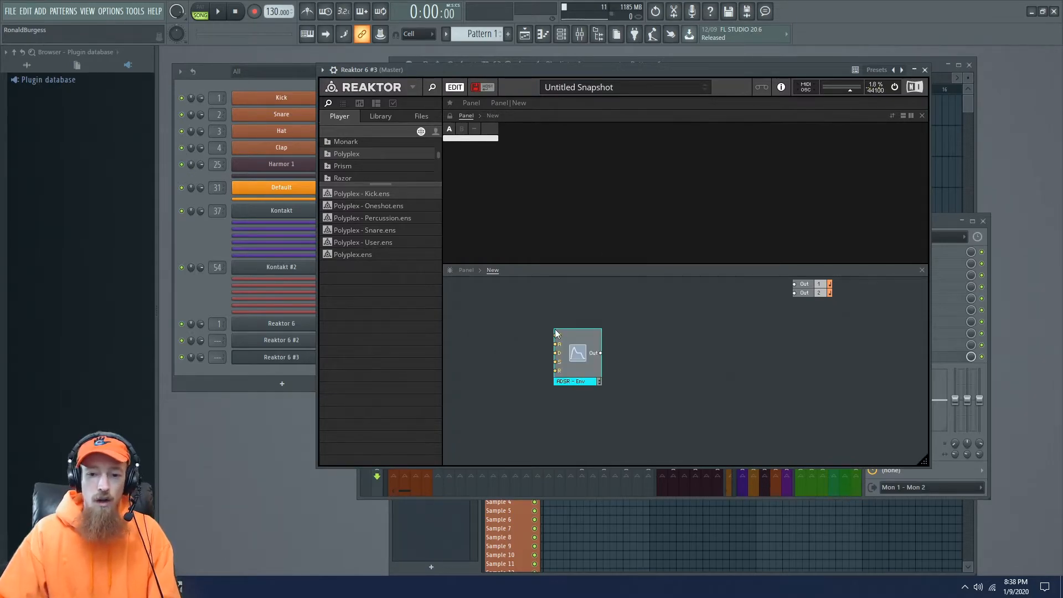
left_click_drag(547, 339, 560, 351)
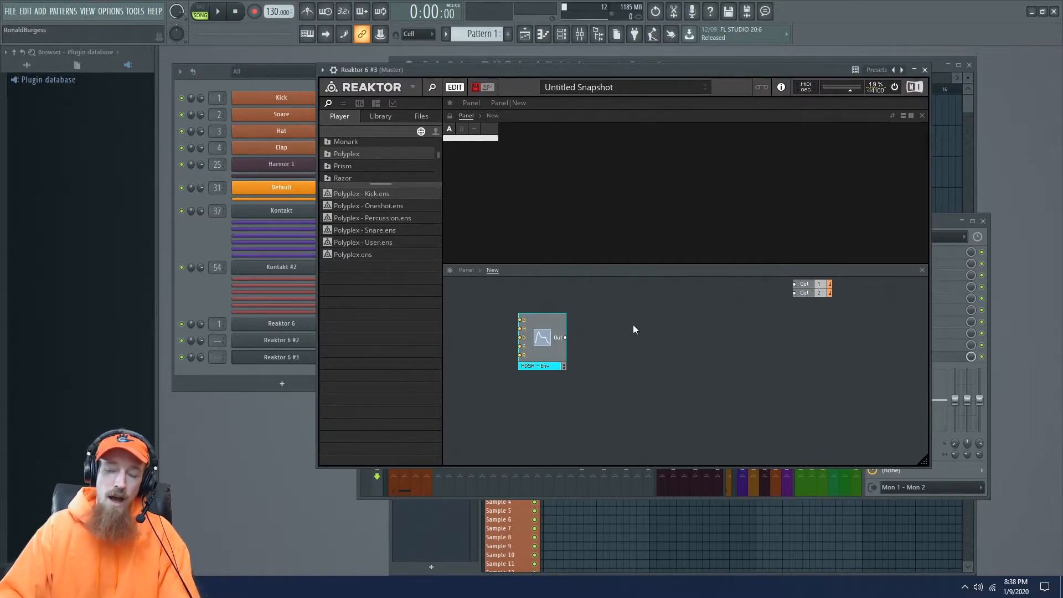
right_click(639, 359)
mouse_move(700, 365)
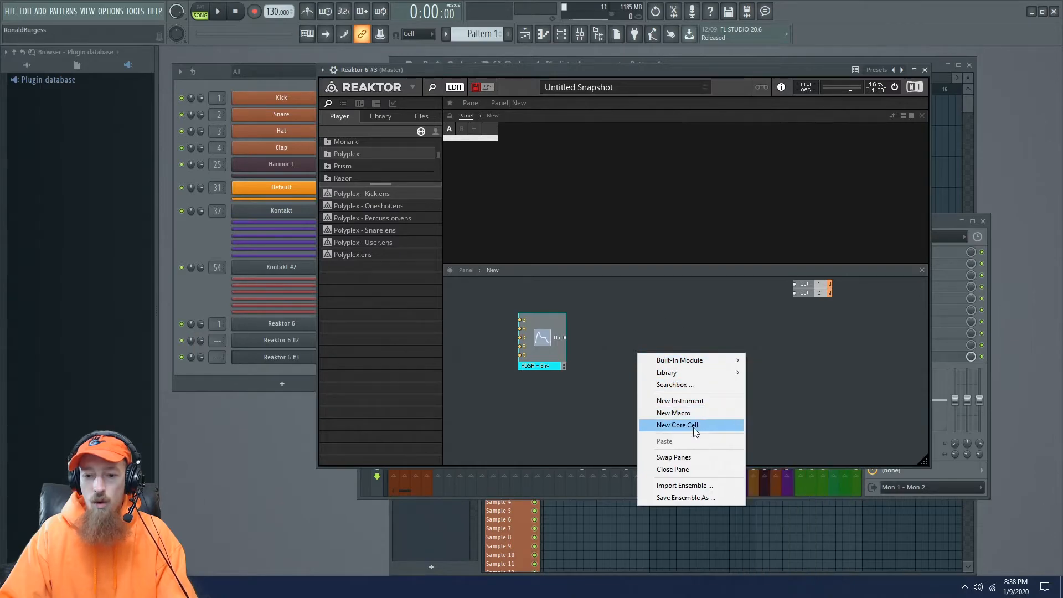
left_click(644, 330)
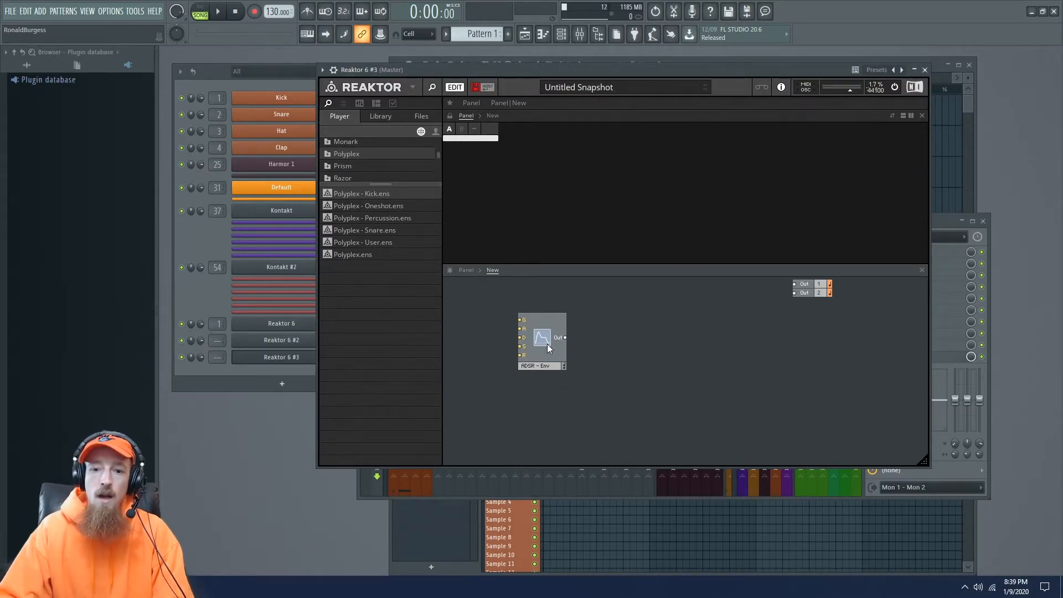
Step: Shift the ADSR envelope module slightly within the structure and create a control on its A (attack) input
left_click_drag(548, 348, 552, 339)
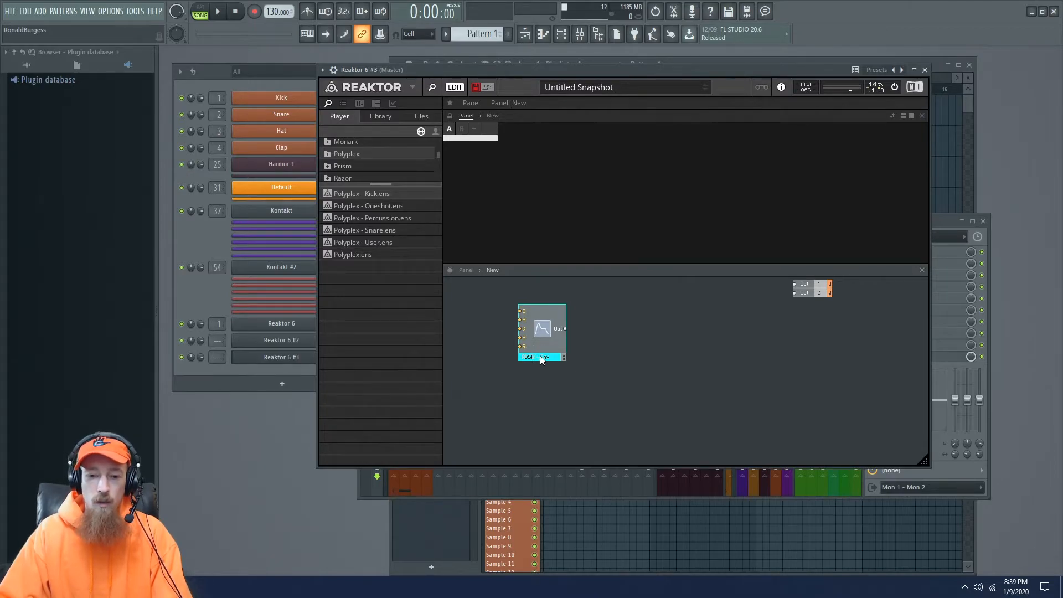
left_click_drag(538, 344, 538, 341)
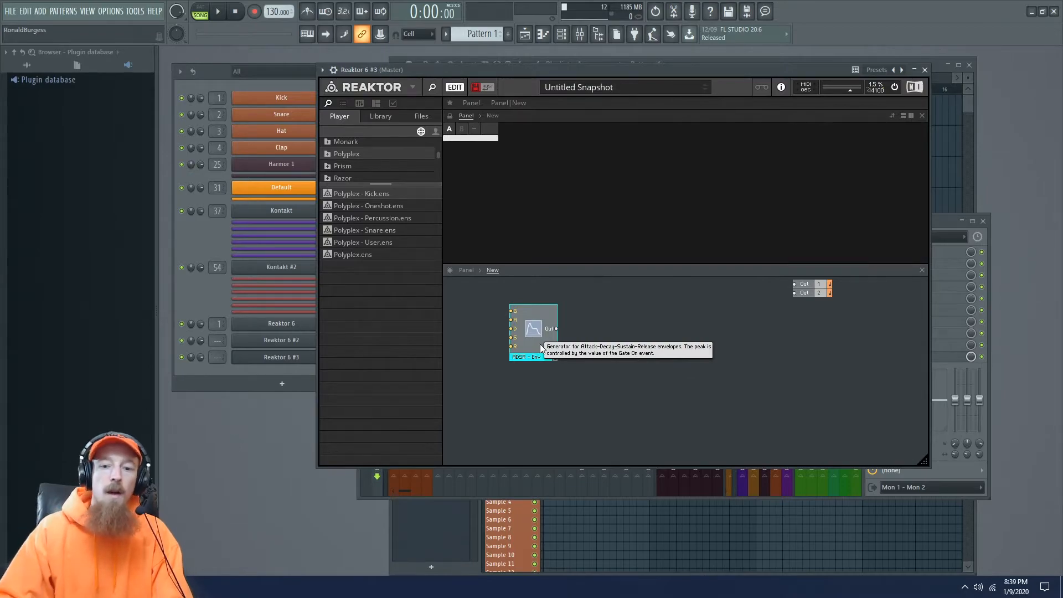
right_click(510, 322)
mouse_move(522, 327)
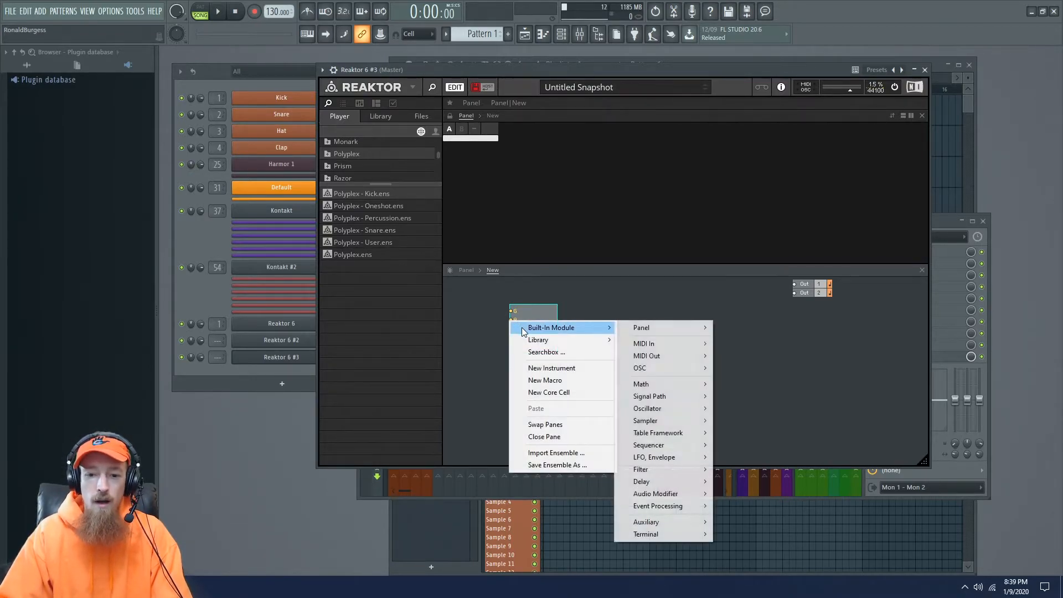
left_click(491, 317)
right_click(513, 321)
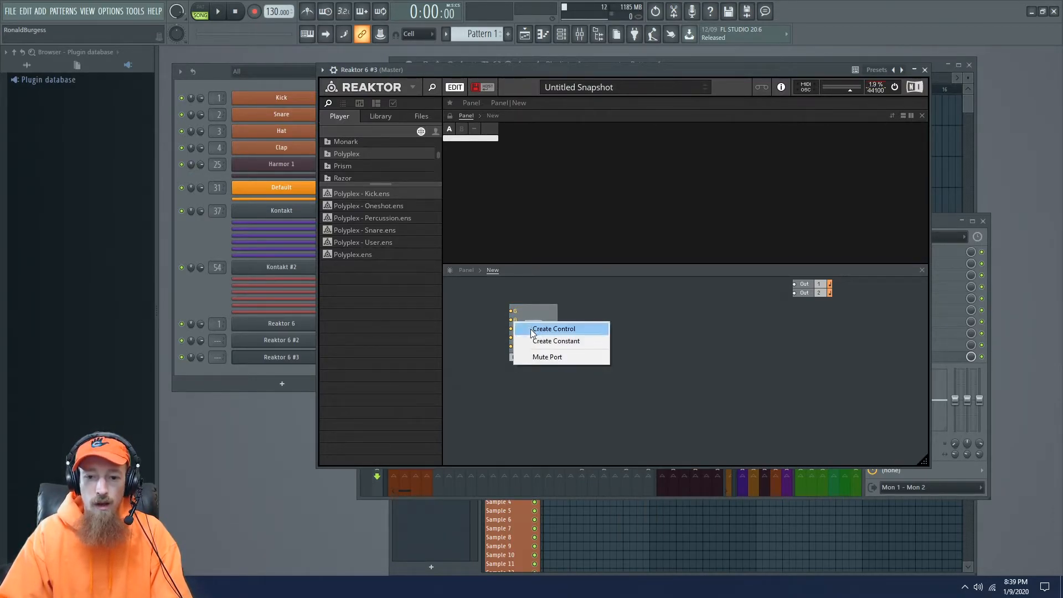
left_click(531, 330)
Step: Create controls on the ADSR envelope's decay, sustain and release inputs
right_click(517, 327)
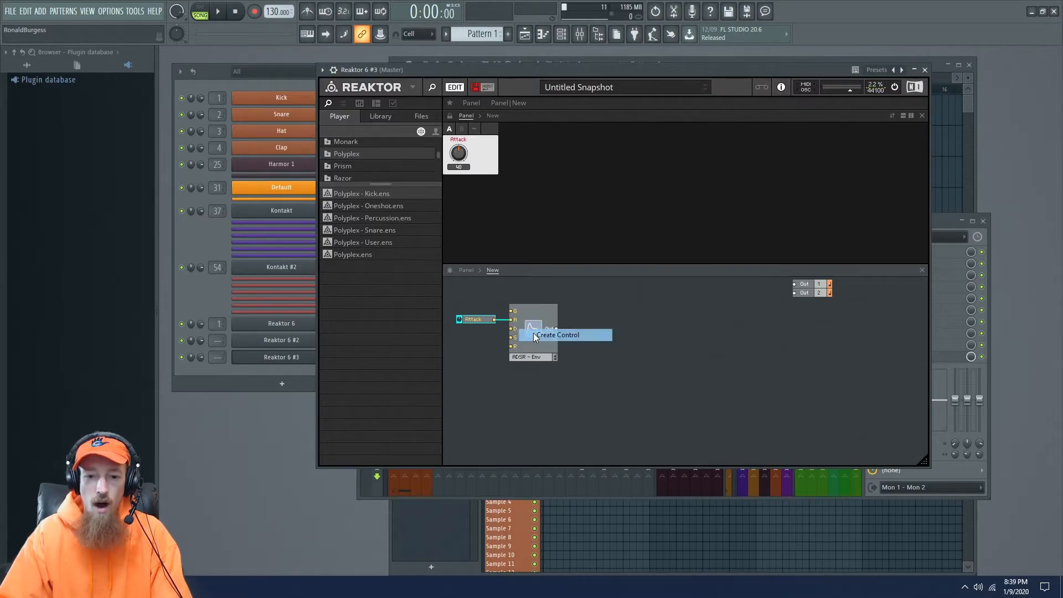
left_click(521, 335)
right_click(516, 337)
left_click(517, 341)
right_click(512, 347)
right_click(513, 346)
left_click(548, 353)
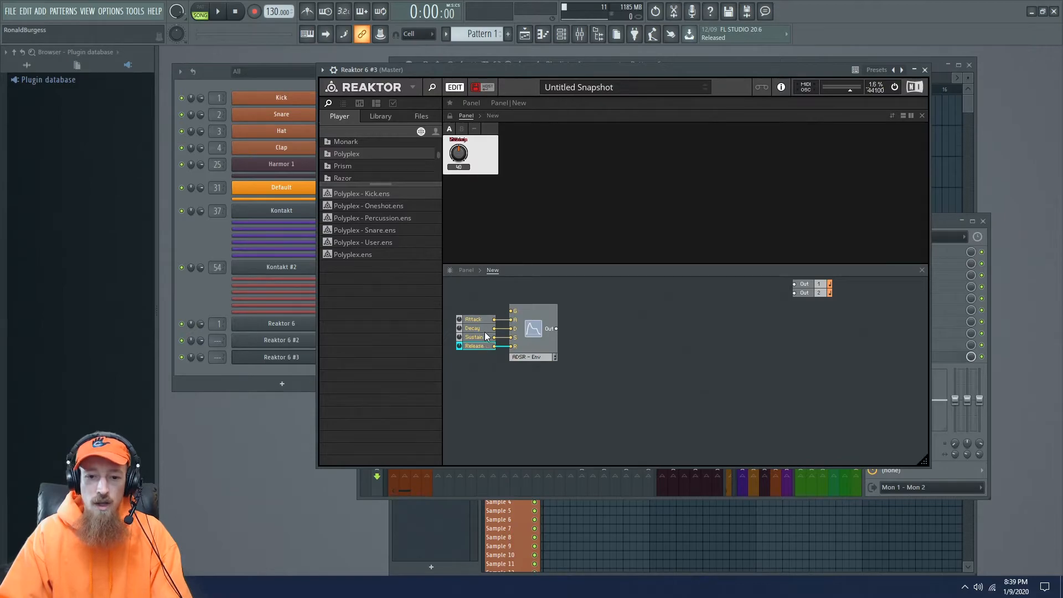
Step: Unlock the panel to line up the Attack, Decay, Sustain and Release knobs in one row, relock it, and set Attack to 58
left_click(450, 118)
left_click_drag(454, 152, 493, 155)
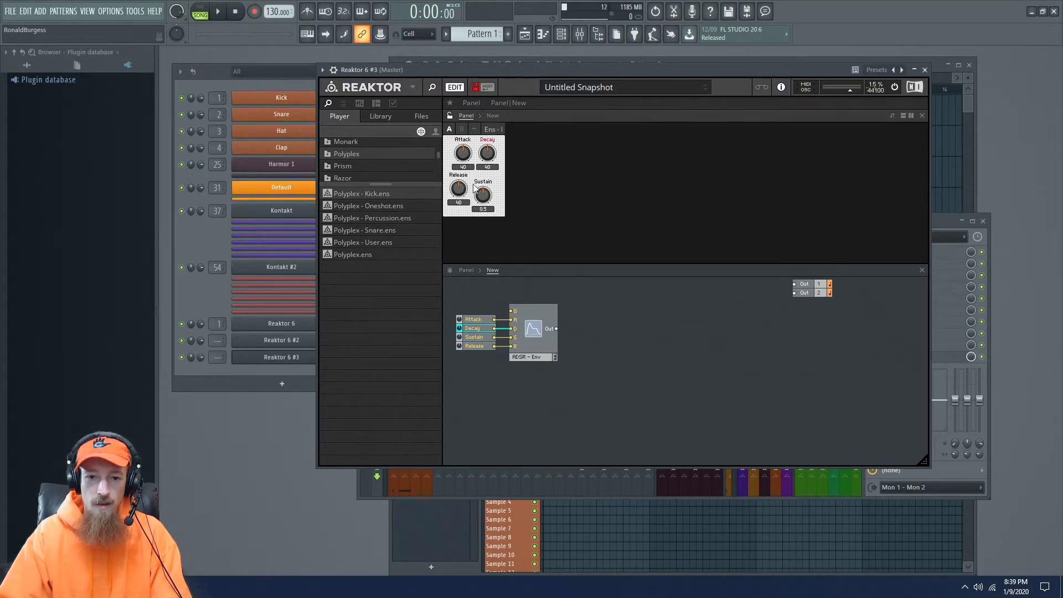
left_click_drag(483, 194, 533, 156)
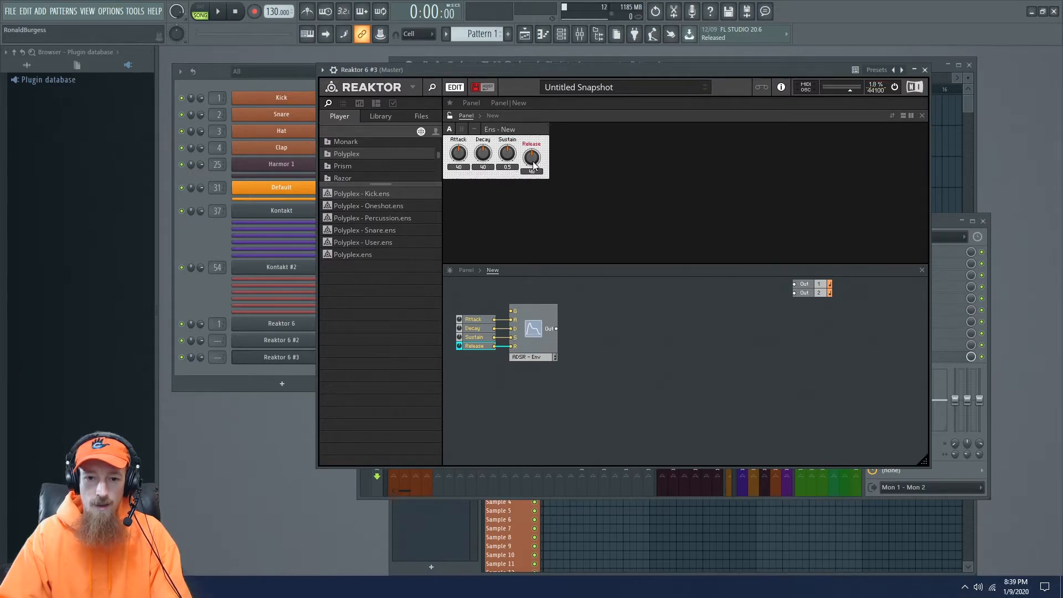
left_click(605, 182)
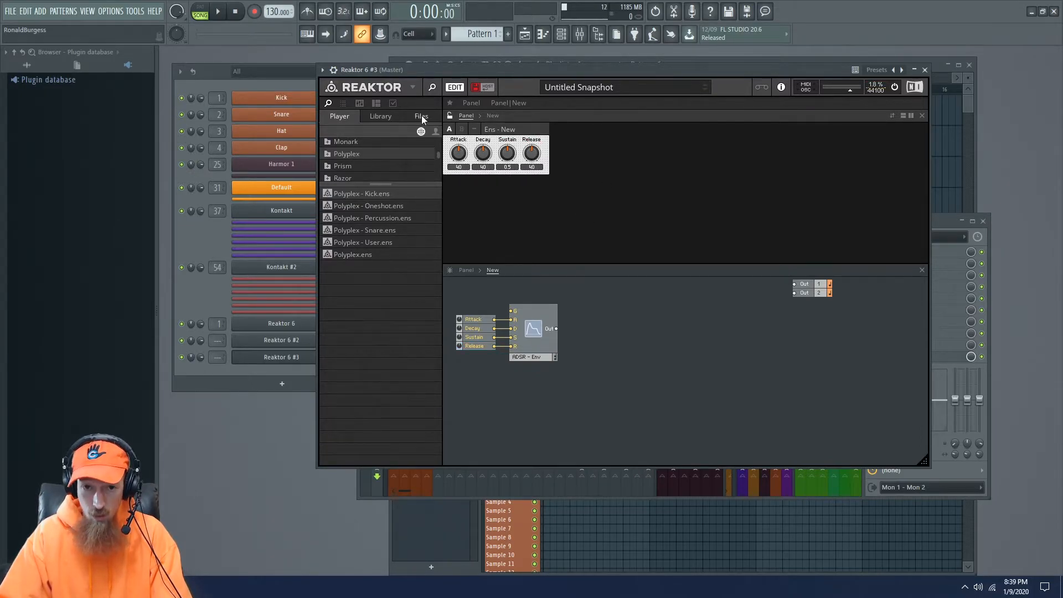
left_click(450, 115)
left_click_drag(459, 156, 458, 142)
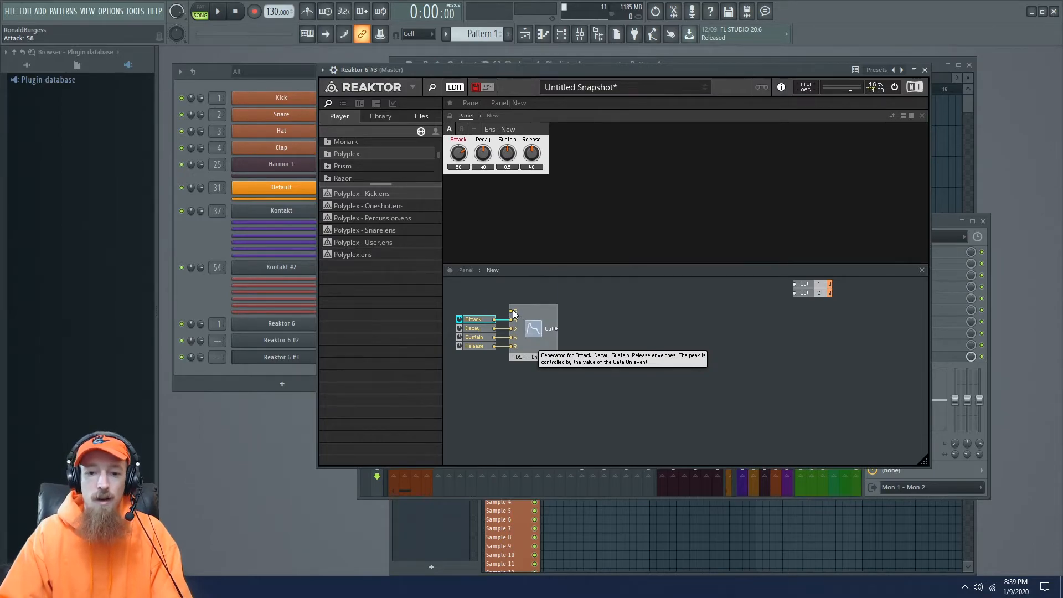
Step: Search for "midi gat", place a Gate MIDI In module, and connect it to the ADSR envelope's G input
left_click(699, 361)
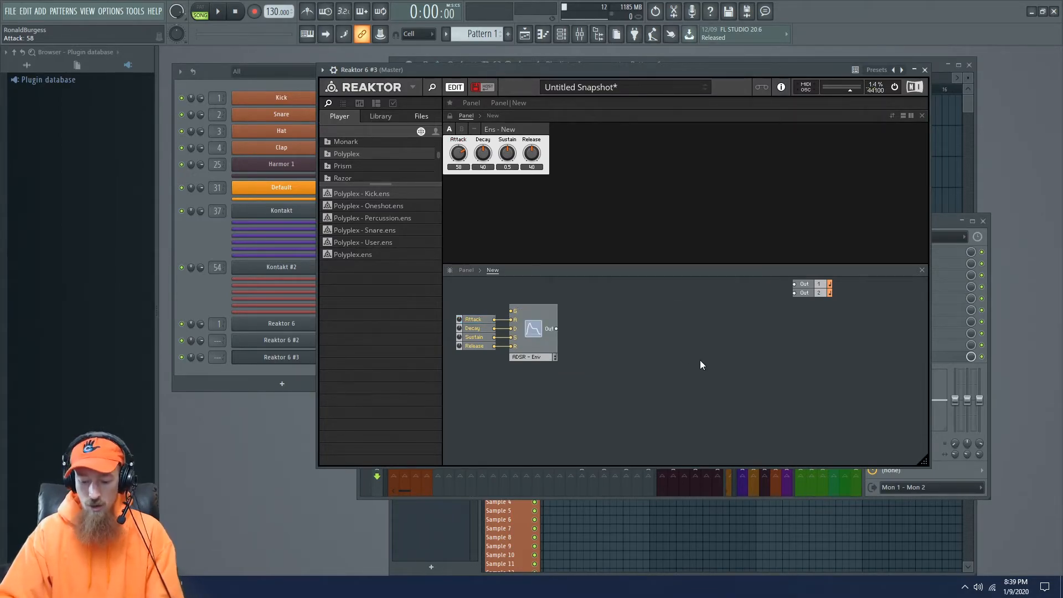
double_click(699, 361)
key("BackSpace")
type("midi gat")
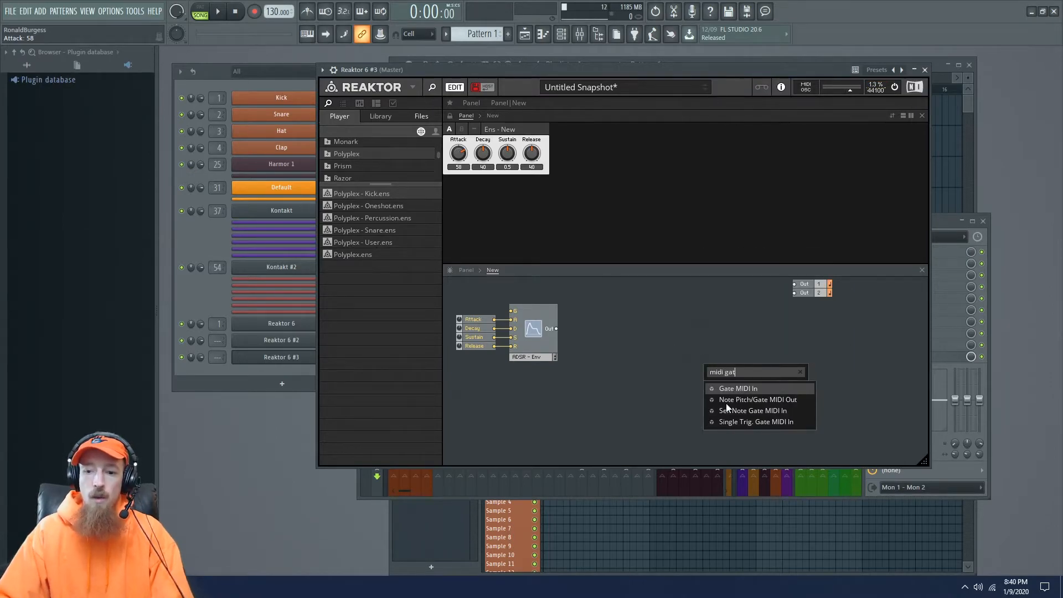
left_click(747, 389)
left_click_drag(731, 367, 481, 313)
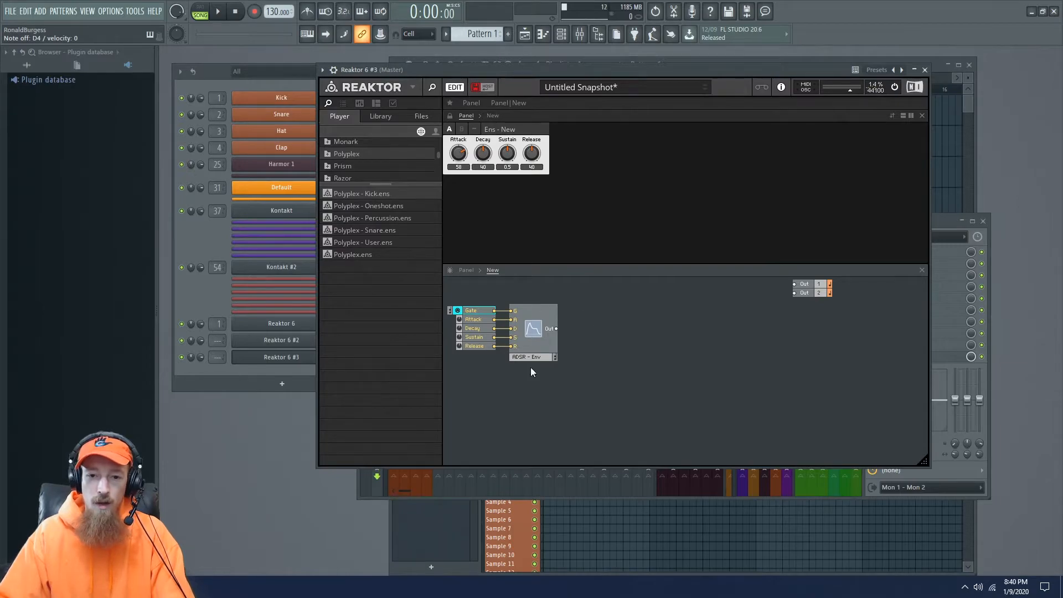
Step: Search the modules for "sine" and place a Sine Oscillator in the structure
double_click(629, 395)
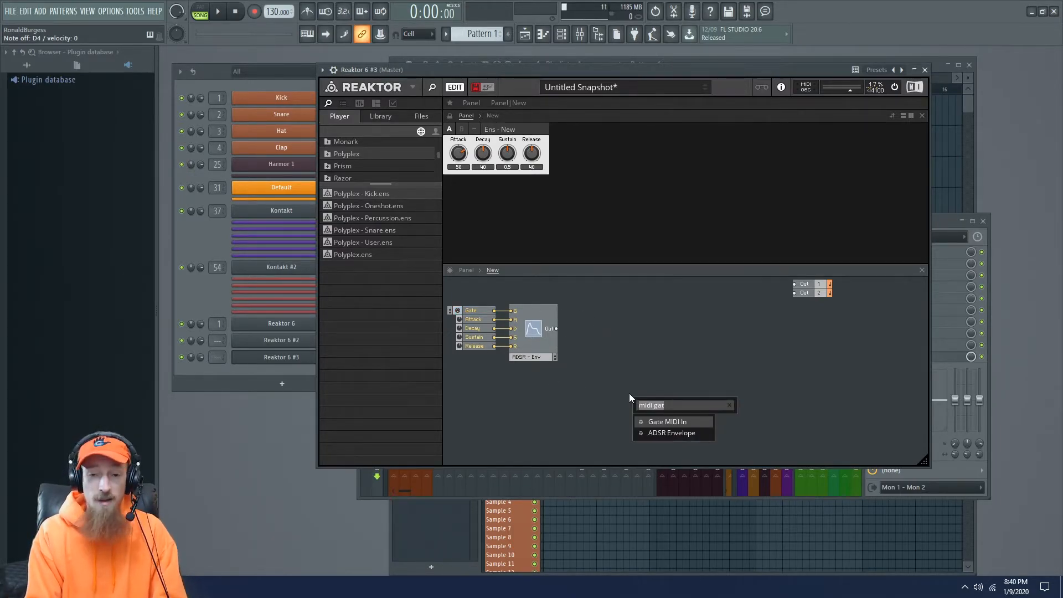
type("sine")
key("Down")
key("Down")
key("Down")
key("Down")
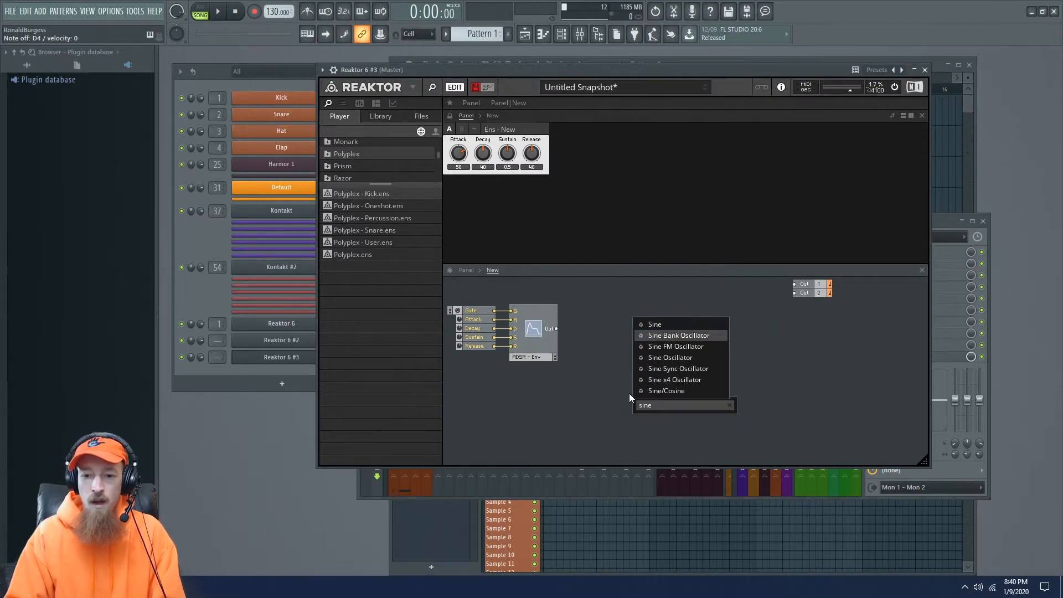
key("Up")
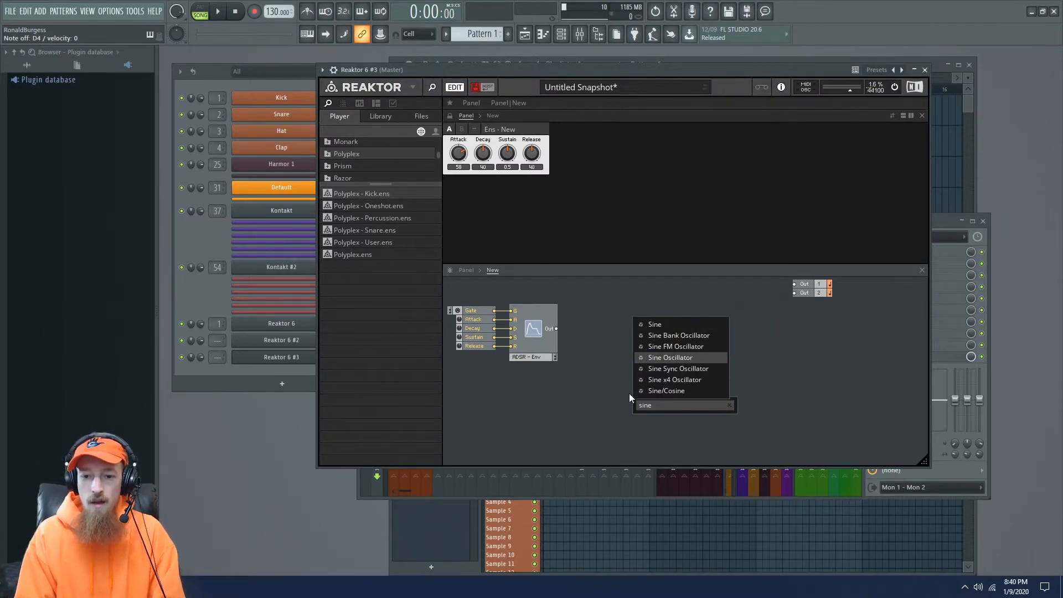
key("Up")
key("Up")
key("Up")
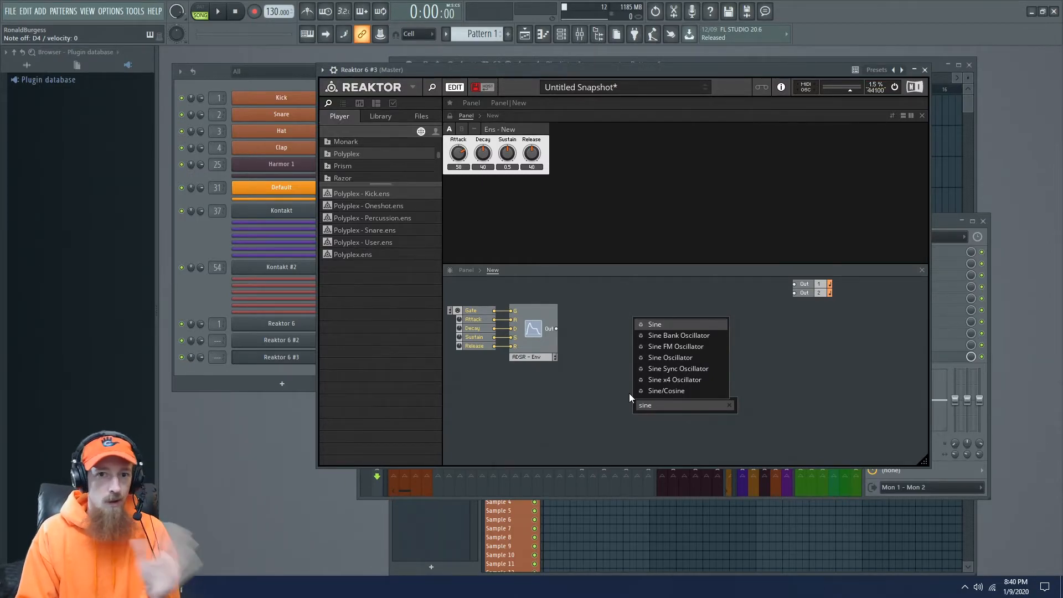
key("Down")
key("Down")
key("Down")
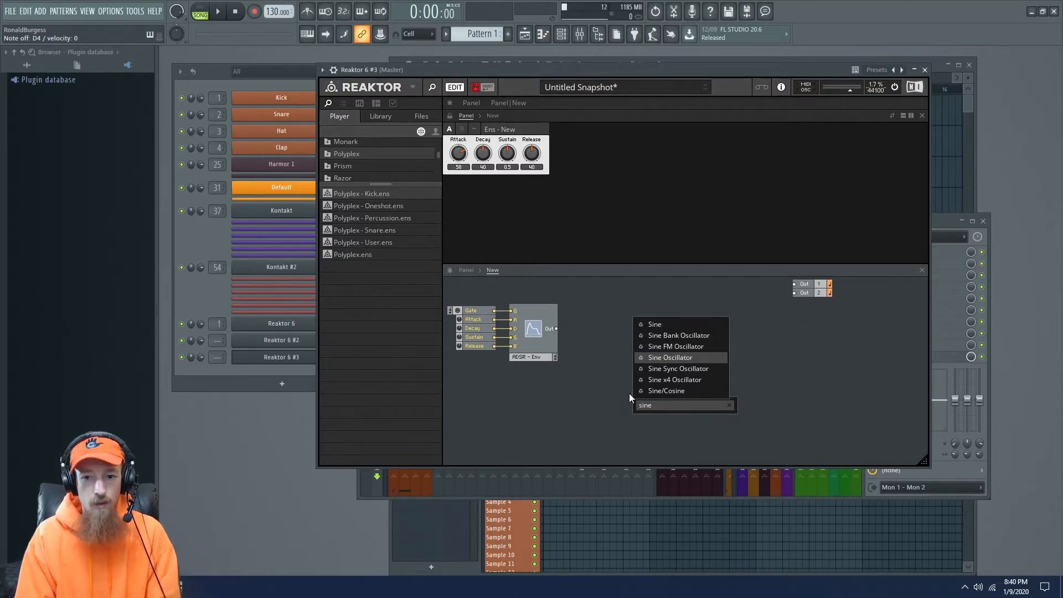
key("Return")
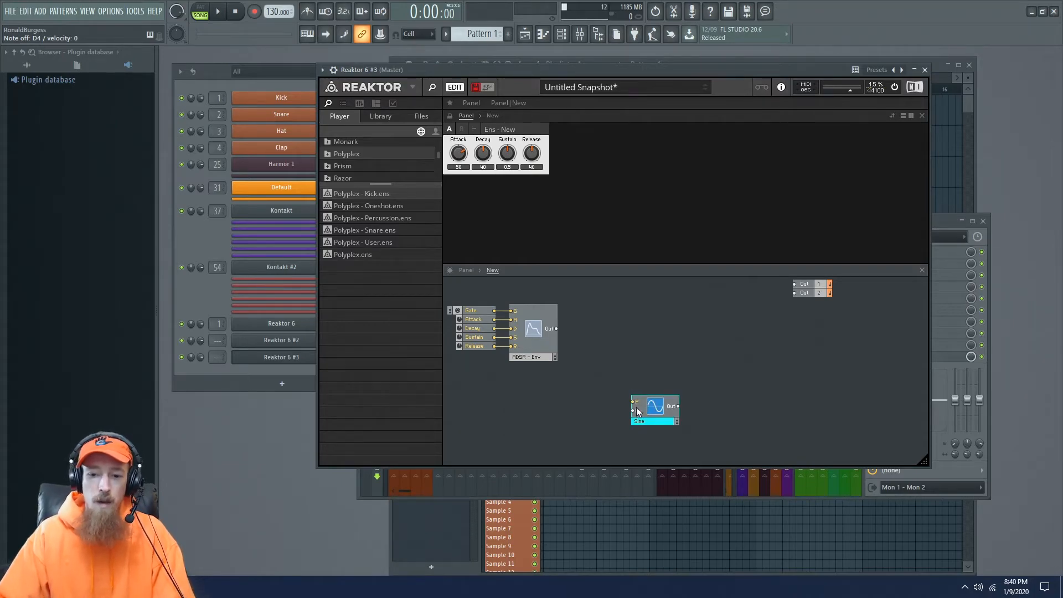
Step: Position the Sine oscillator beside the ADSR envelope and wire the envelope's output to the oscillator's A input
left_click_drag(657, 413, 663, 322)
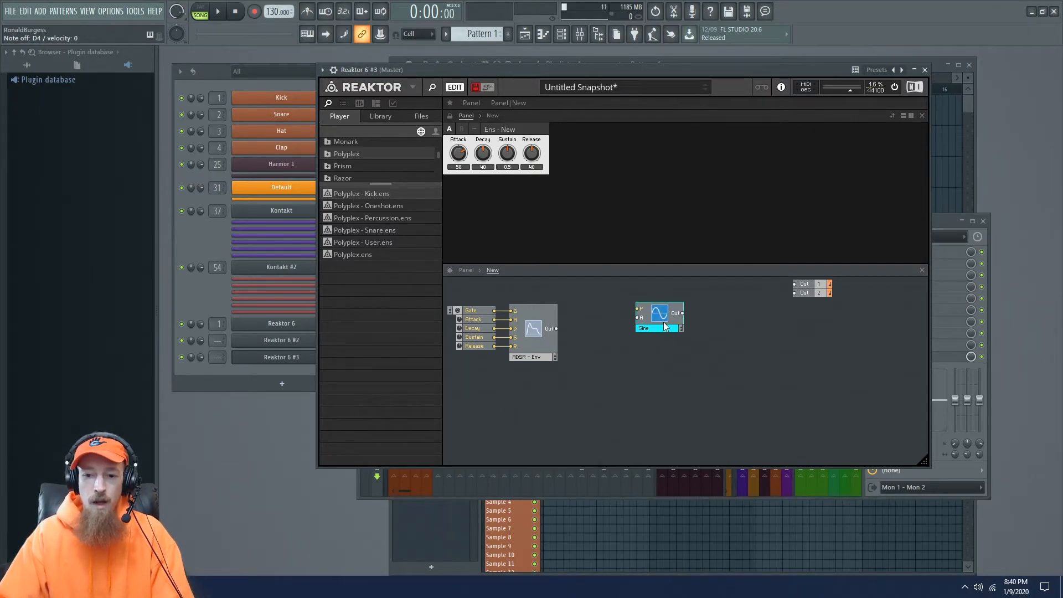
mouse_move(636, 334)
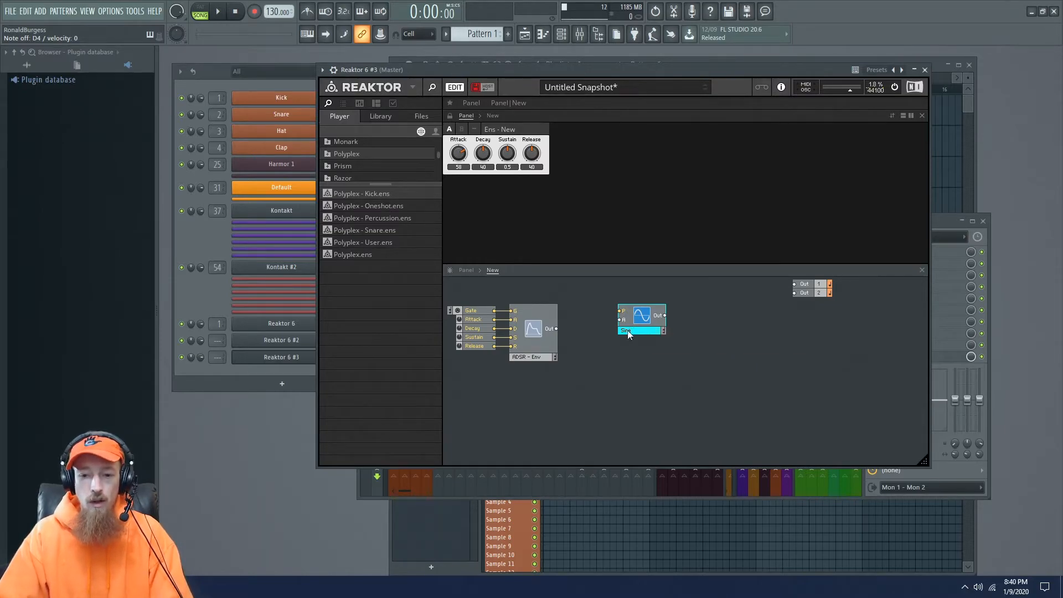
left_click_drag(626, 329, 615, 337)
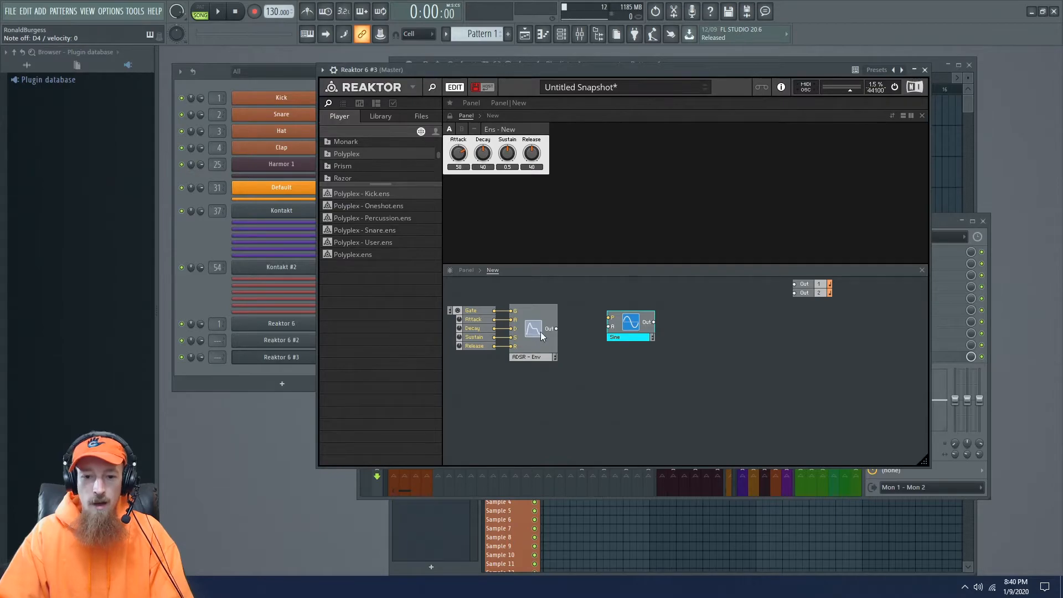
left_click_drag(598, 330, 664, 338)
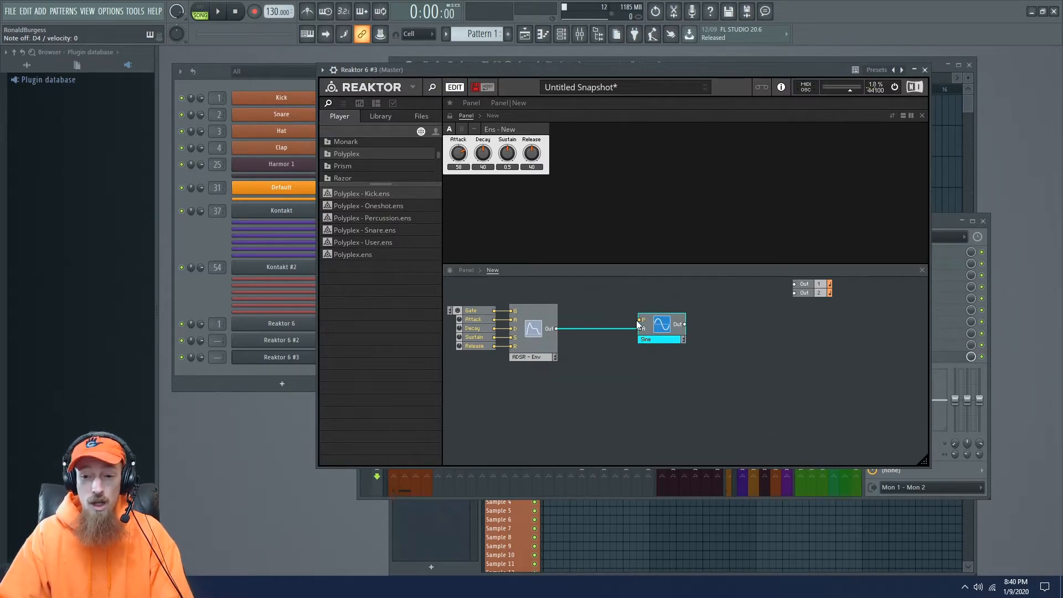
Step: Search for the MIDI pitch modules and place a Note Pitch MIDI In module below the Sine oscillator
left_click(658, 404)
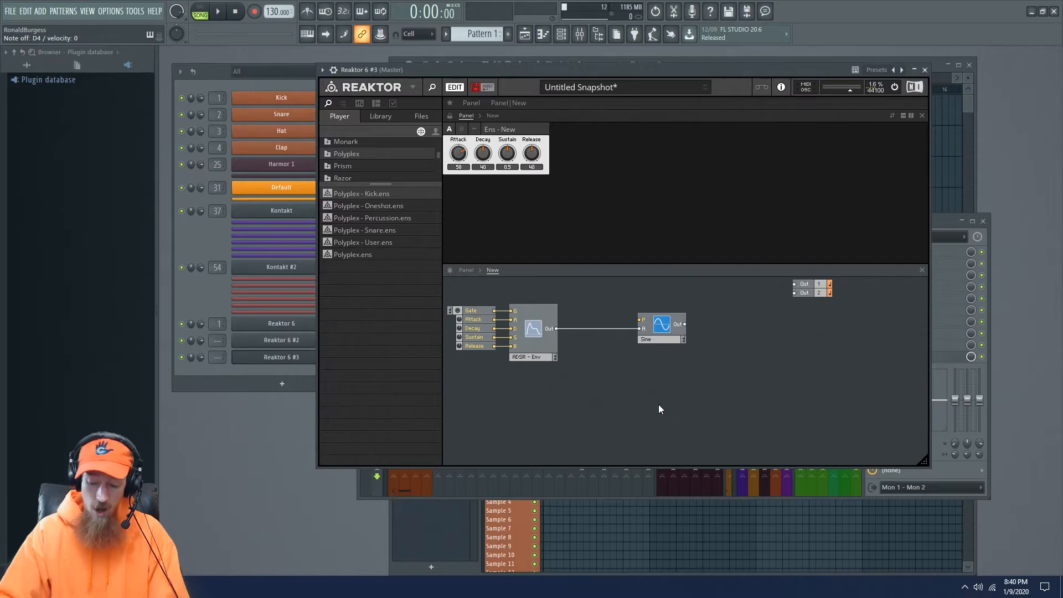
double_click(659, 405)
type("midi pi")
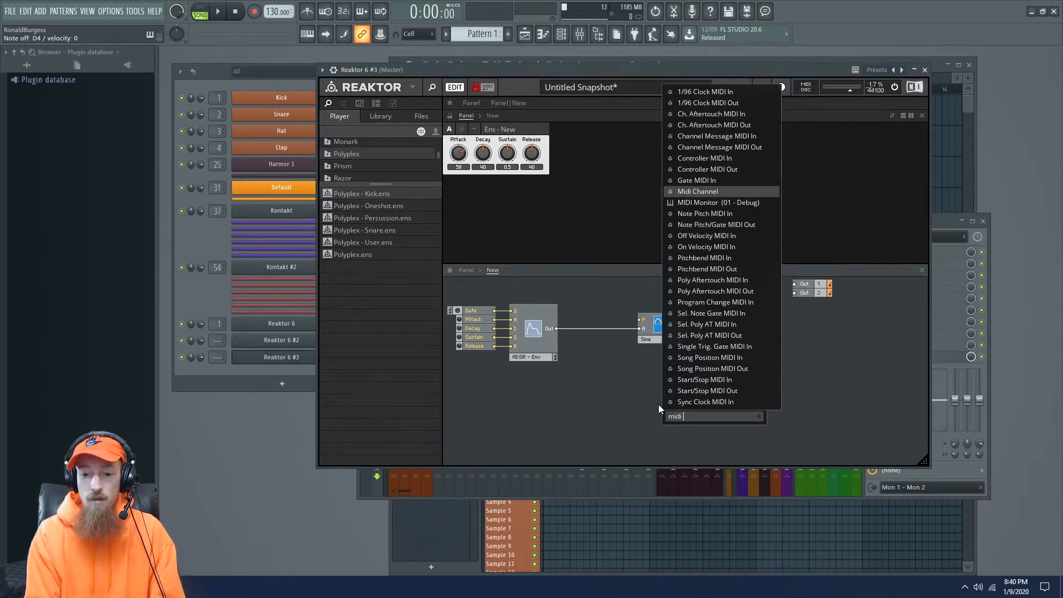
key("Down")
key("Up")
key("Up")
key("Up")
key("Return")
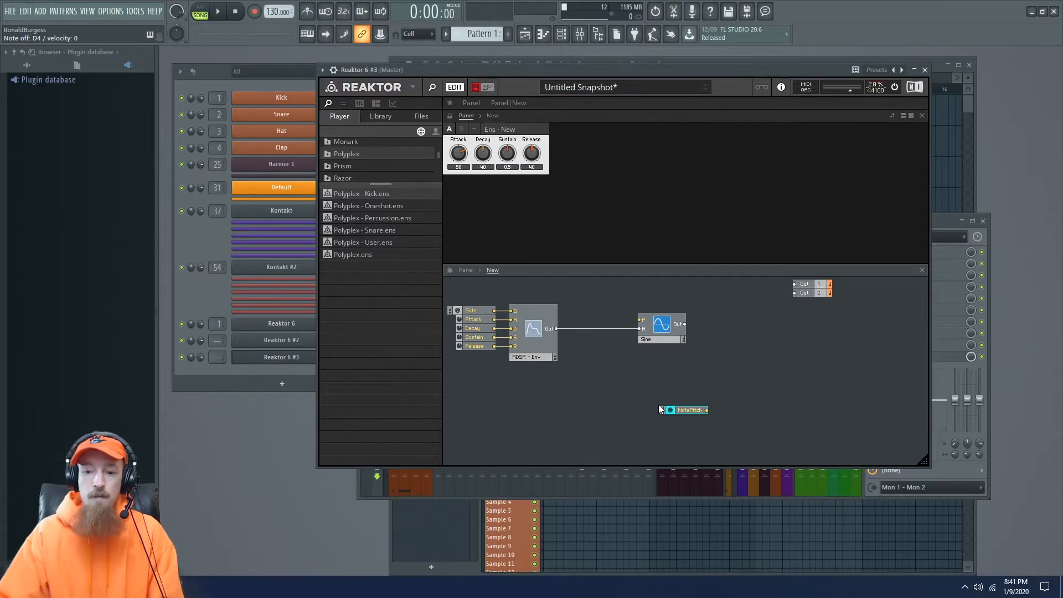
Step: Wire the NotePitch module to the Sine oscillator's P input and the oscillator's output to both ensemble outputs
left_click_drag(686, 409, 797, 285)
left_click_drag(687, 324, 795, 292)
left_click(665, 338)
left_click_drag(666, 337, 663, 336)
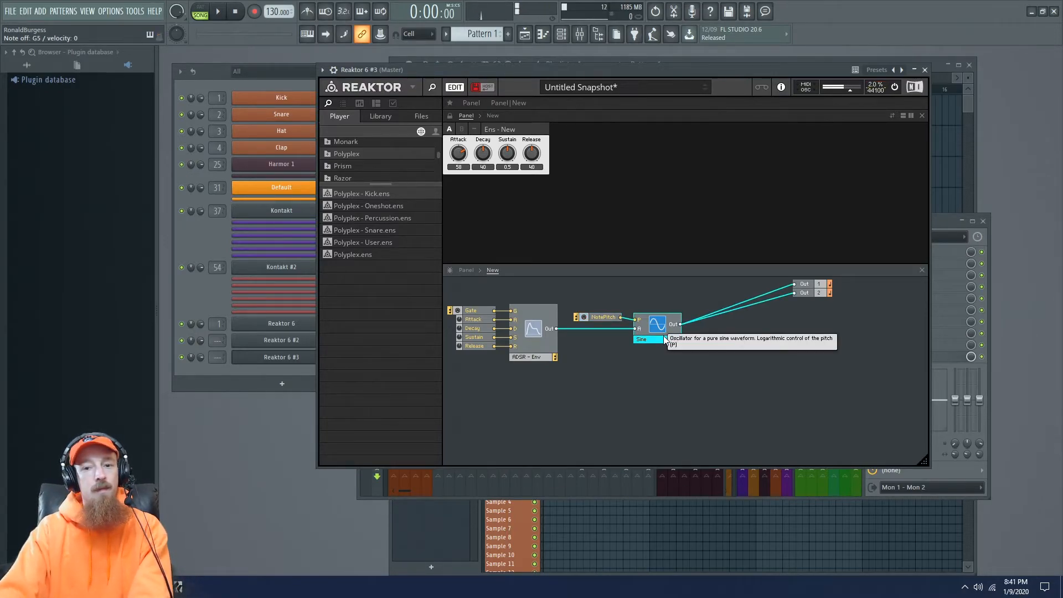
Step: Set the envelope knobs on the panel to Attack 2, Decay 0 and Release 0
left_click_drag(458, 152, 480, 202)
left_click_drag(531, 152, 529, 212)
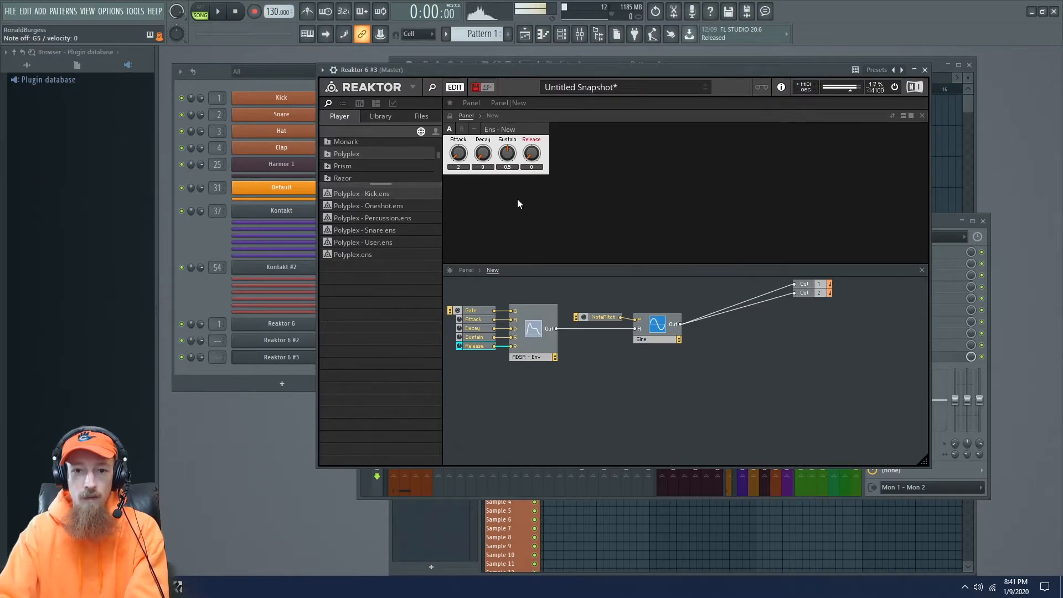
Step: Examine the available built-in module categories, including the oscillator types, and the library macro categories without adding anything
right_click(622, 403)
mouse_move(684, 412)
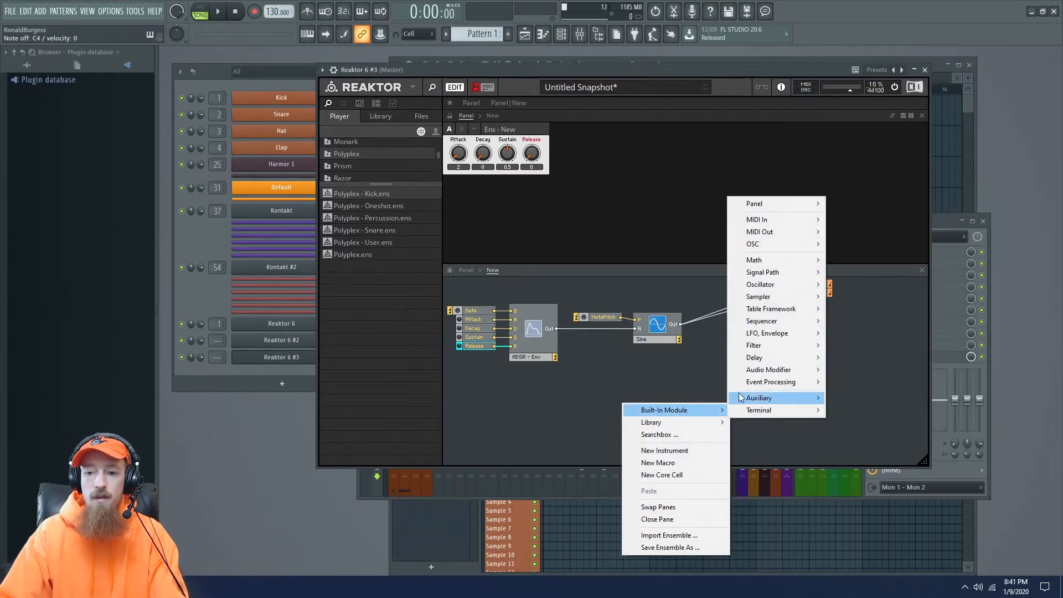
mouse_move(777, 321)
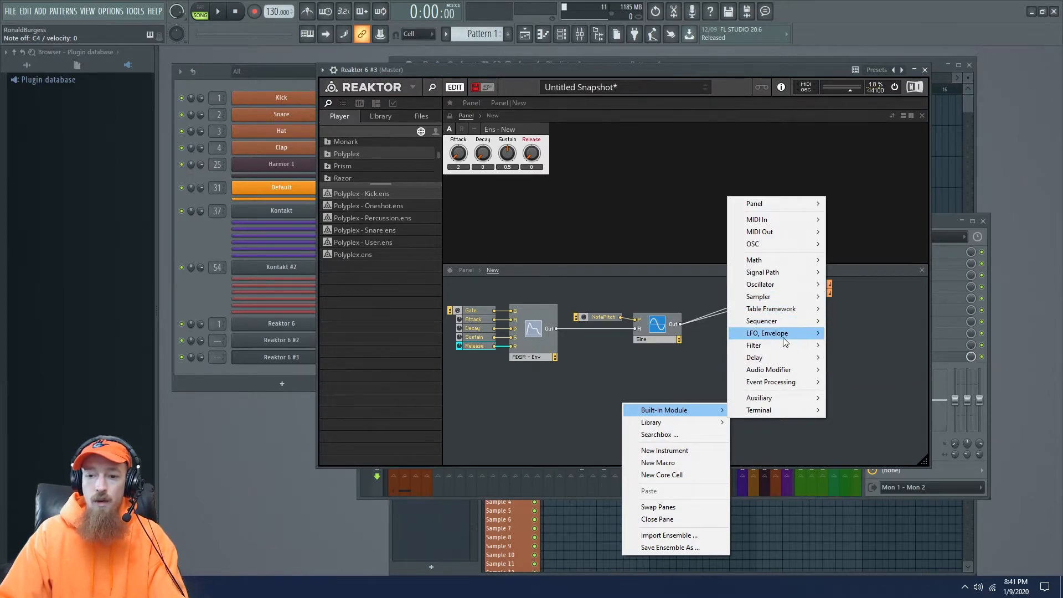
mouse_move(801, 284)
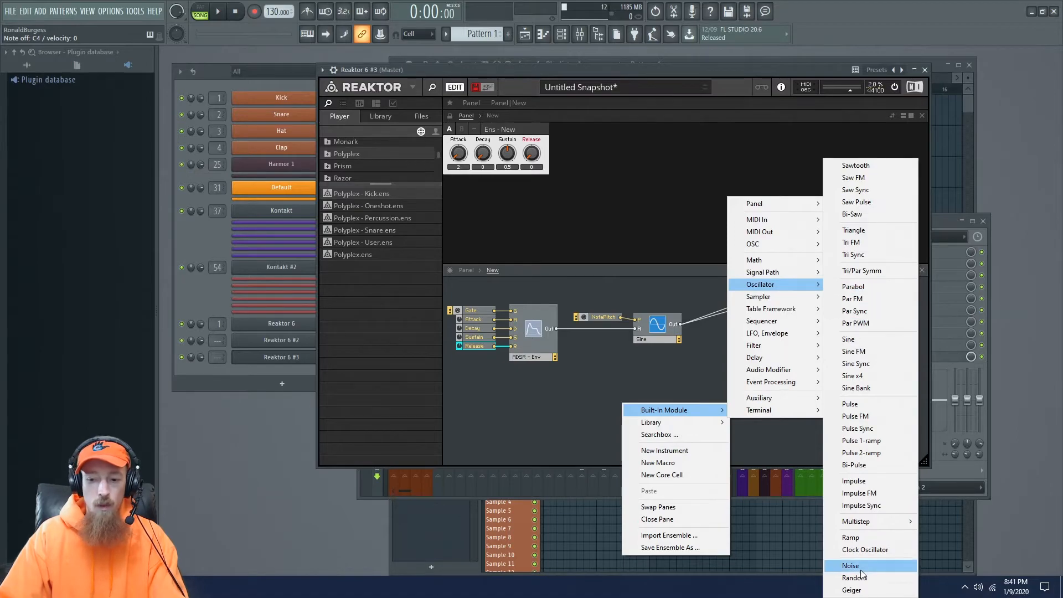
left_click(559, 394)
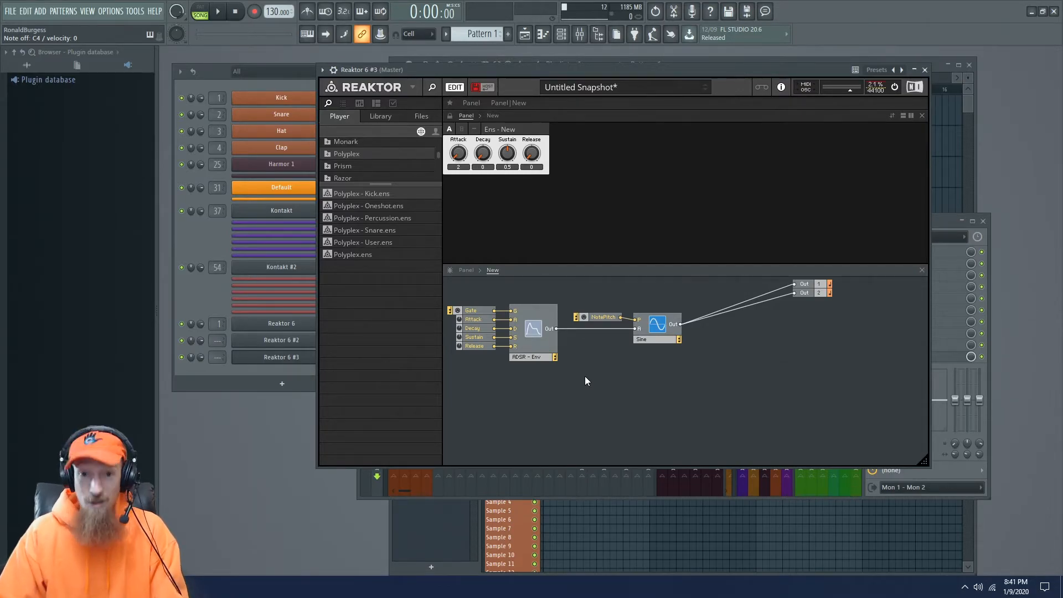
right_click(650, 397)
mouse_move(722, 401)
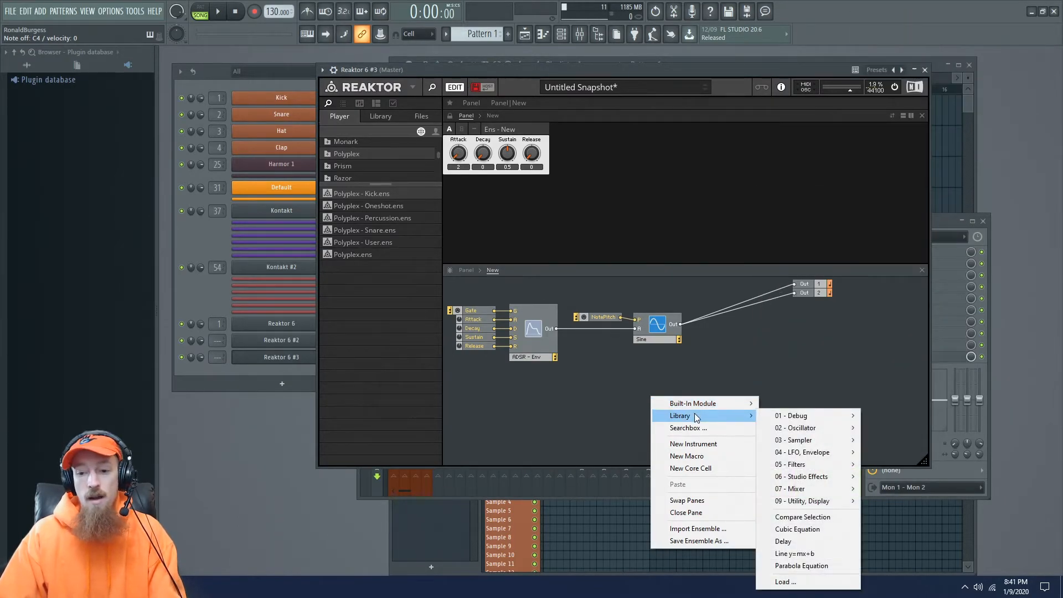
mouse_move(818, 488)
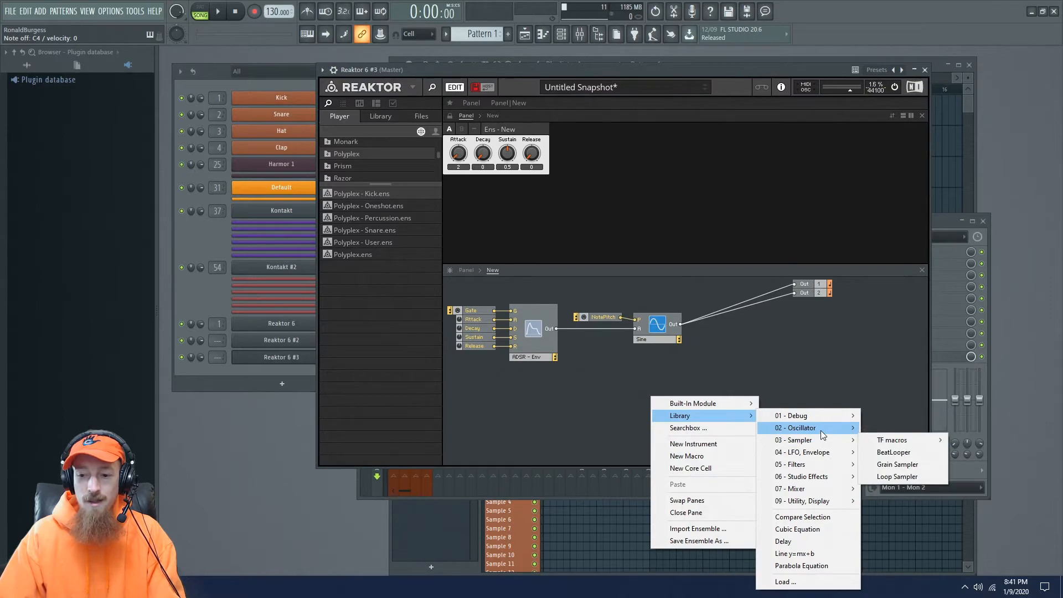
left_click(805, 373)
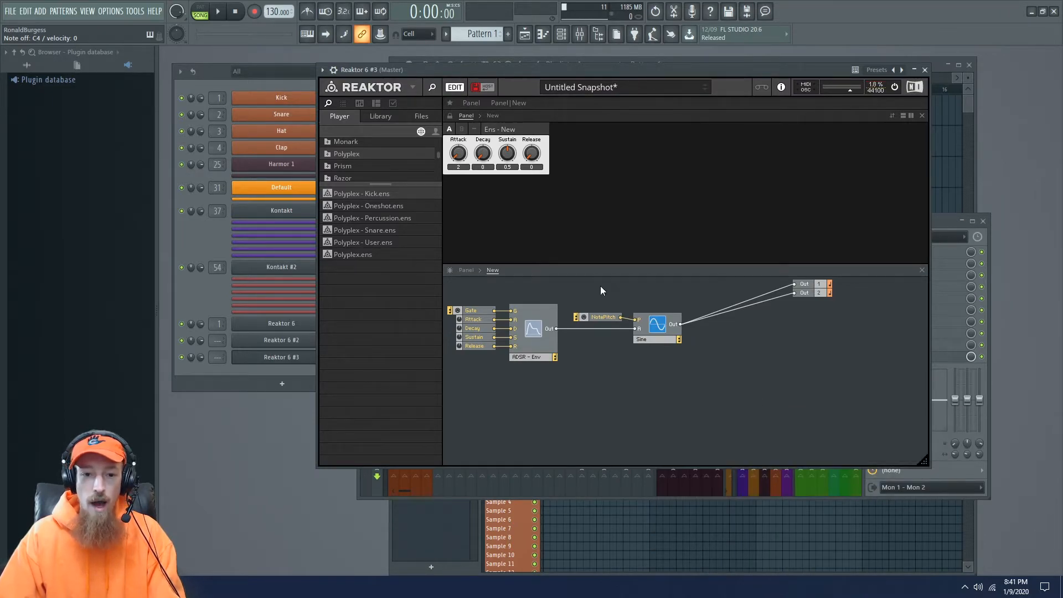
Step: Show the Monark folder's ensemble, enlarge the folder list and examine the library macro categories for the structure
left_click(356, 143)
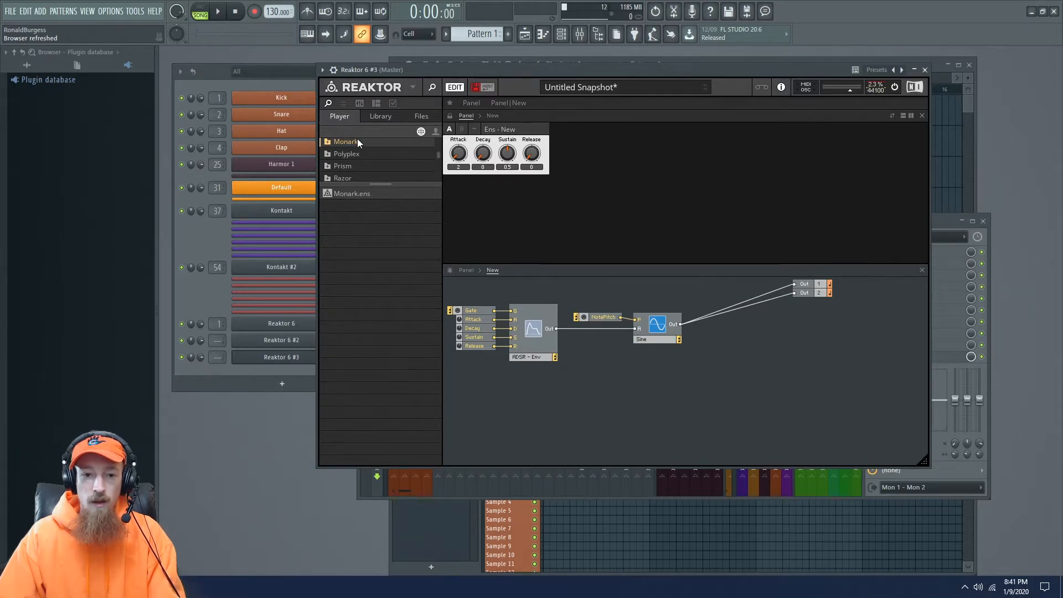
right_click(726, 363)
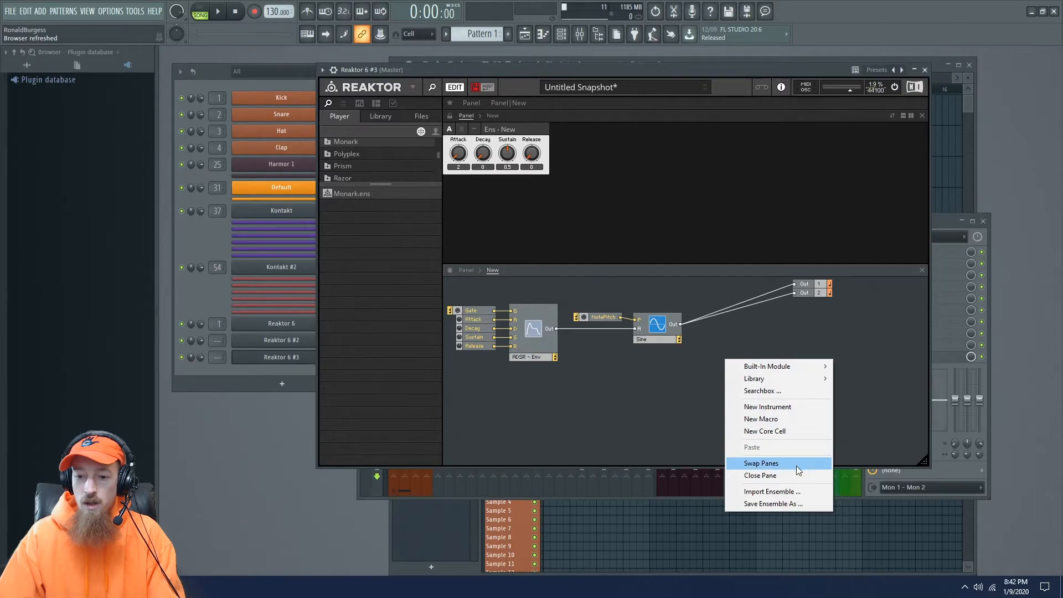
mouse_move(789, 379)
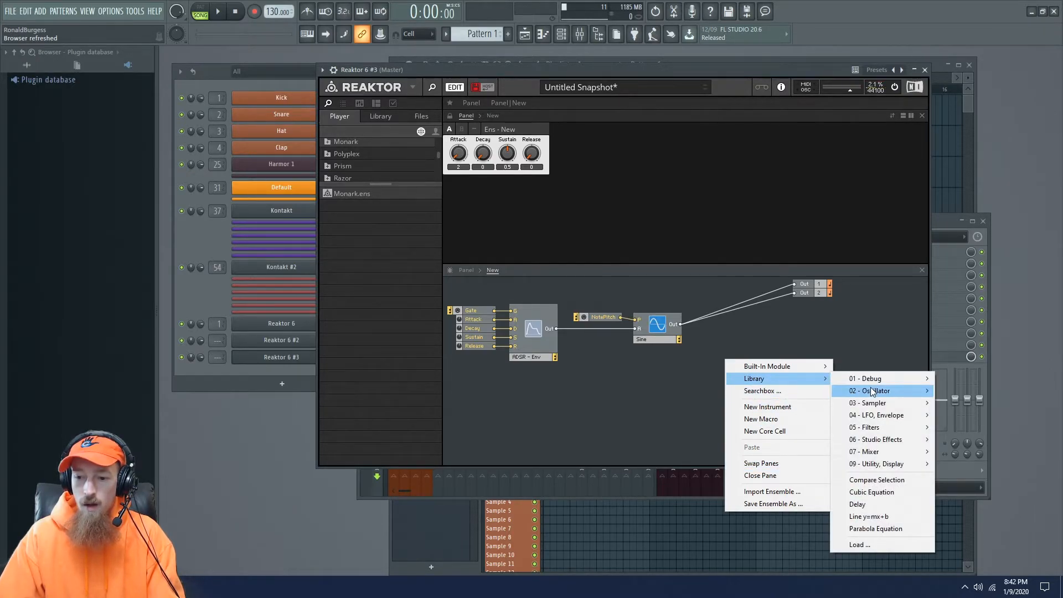
left_click(652, 393)
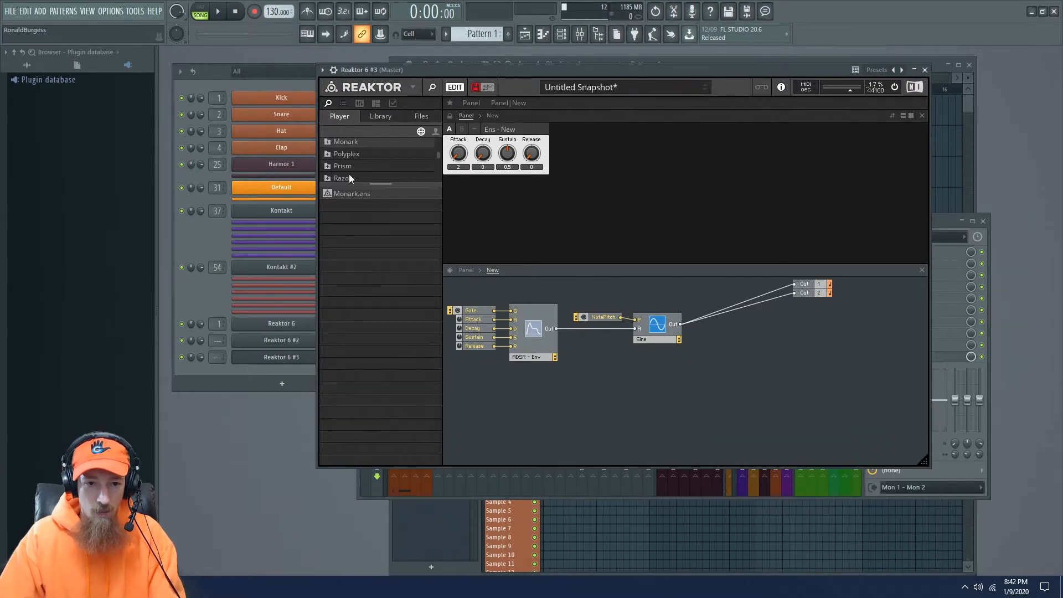
left_click_drag(378, 182, 403, 363)
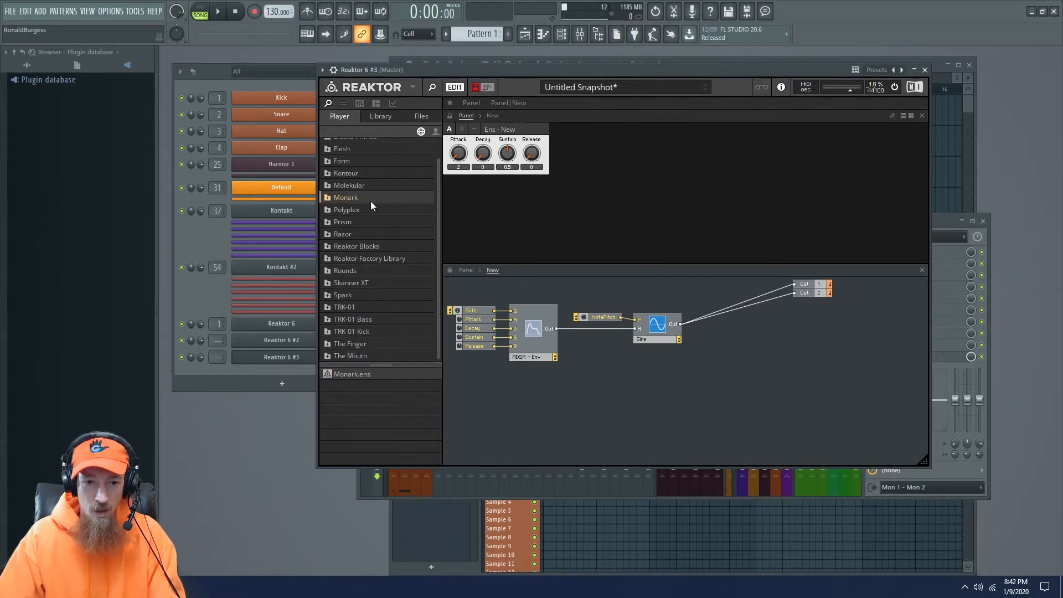
right_click(627, 392)
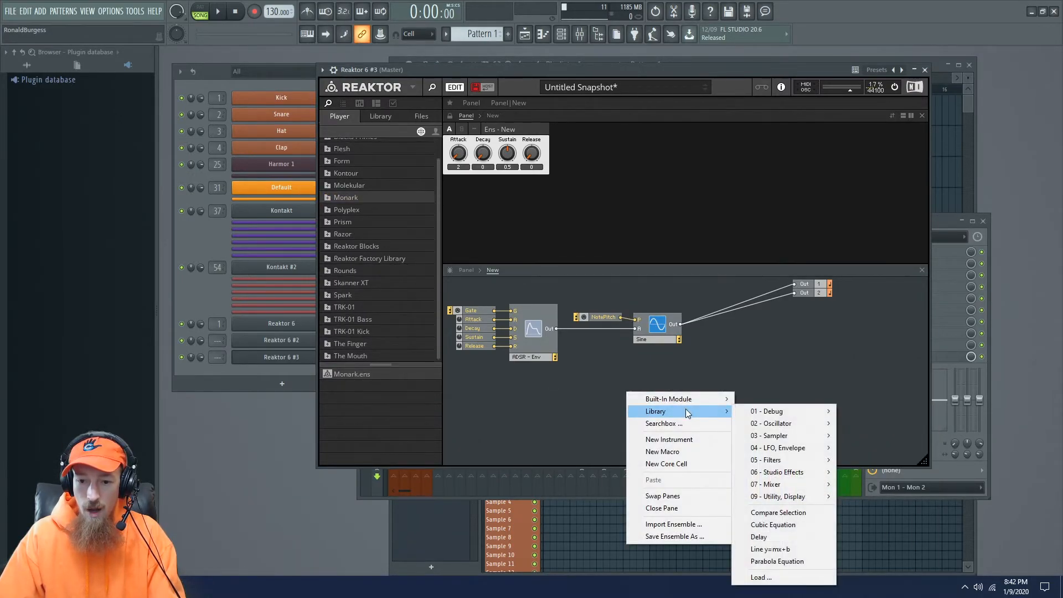
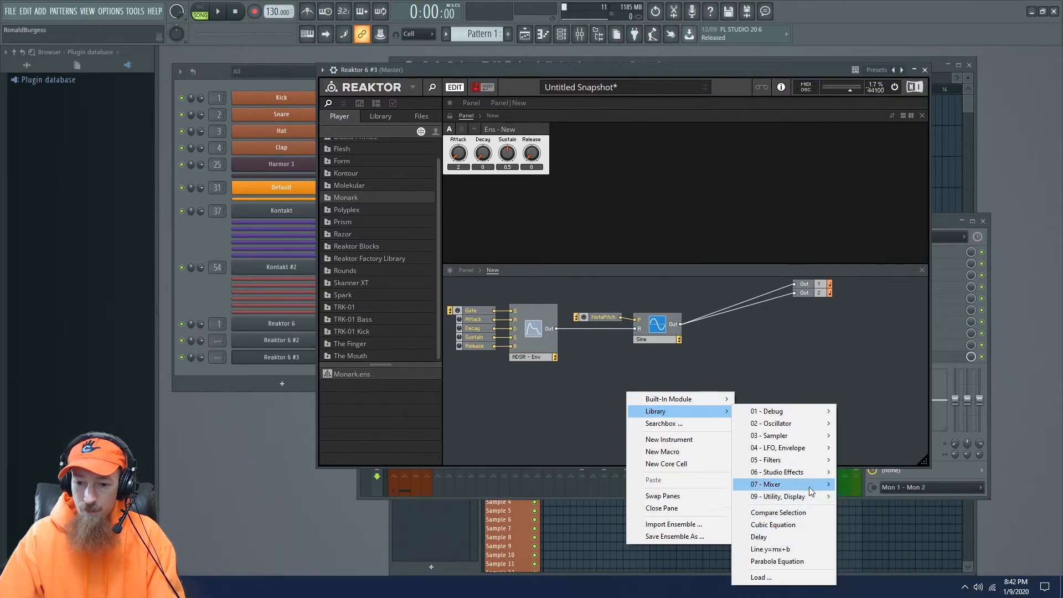
left_click(760, 351)
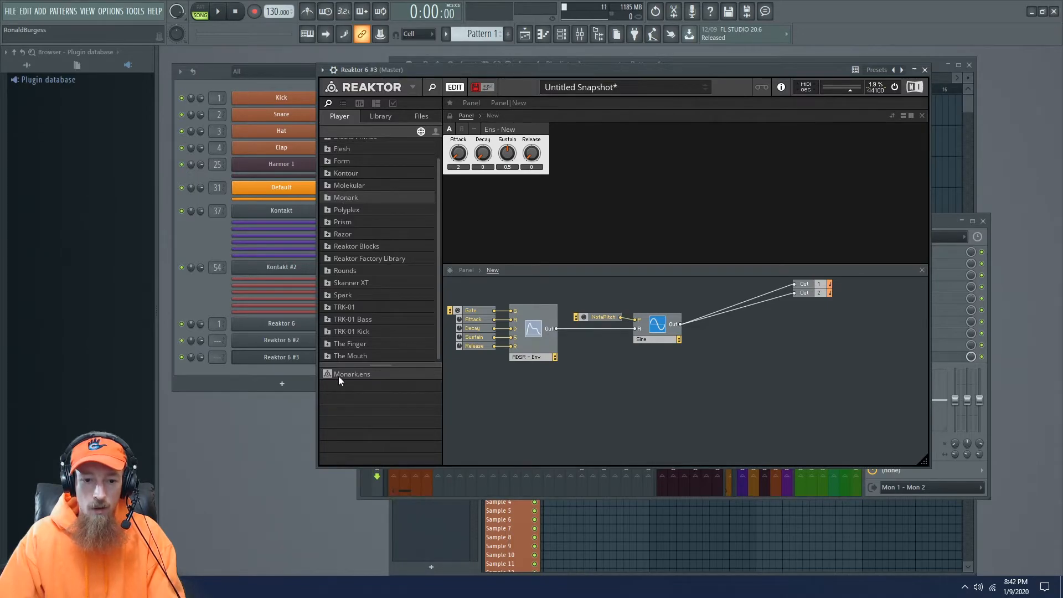
Step: Add the Monark ensemble to the structure as an instrument below the Sine oscillator
left_click_drag(337, 376, 746, 433)
left_click_drag(818, 380, 730, 406)
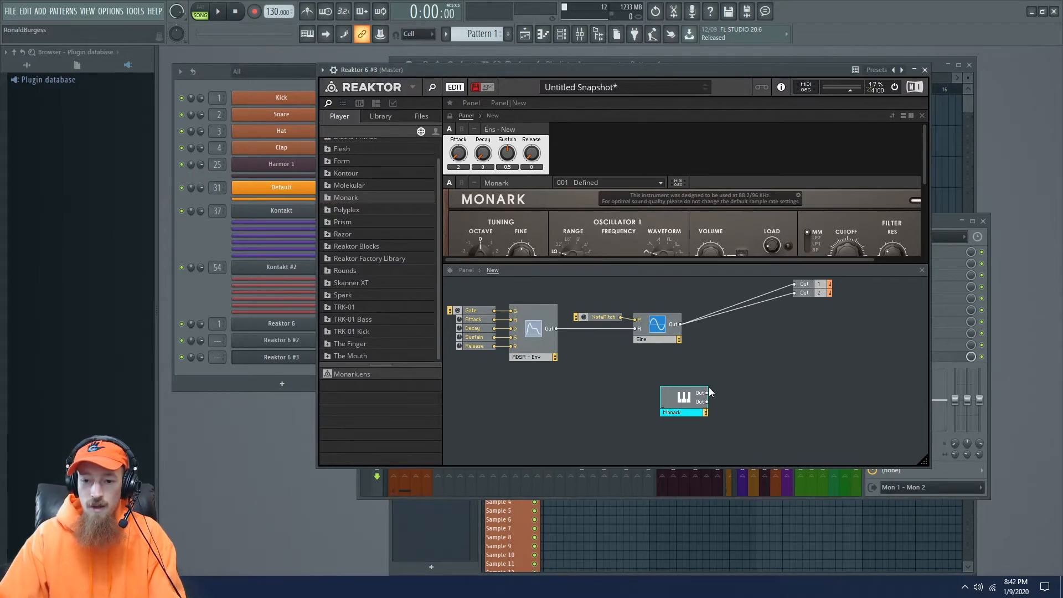
left_click(746, 348)
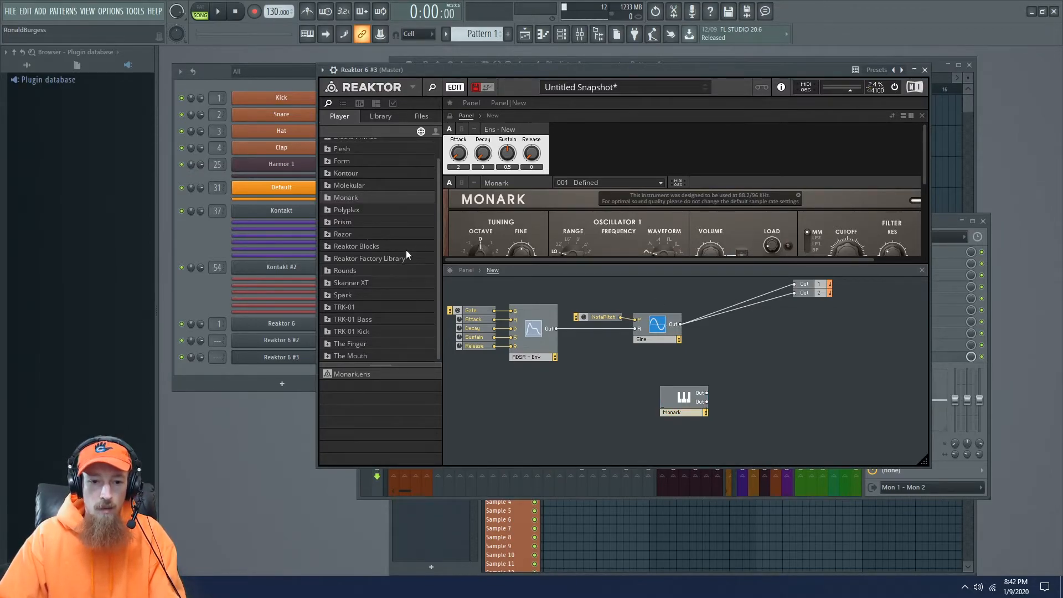
Step: Add the Molekular ensemble to the structure and delete the Monark instrument
scroll(440, 220, "up", 1)
left_click(360, 210)
left_click_drag(356, 376, 735, 383)
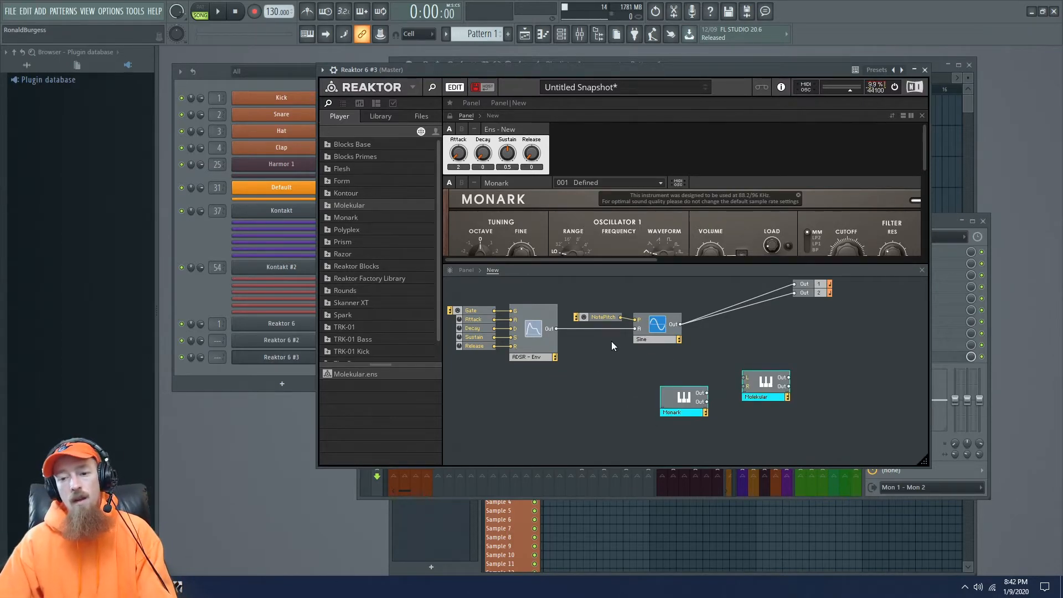
left_click(695, 413)
key("Delete")
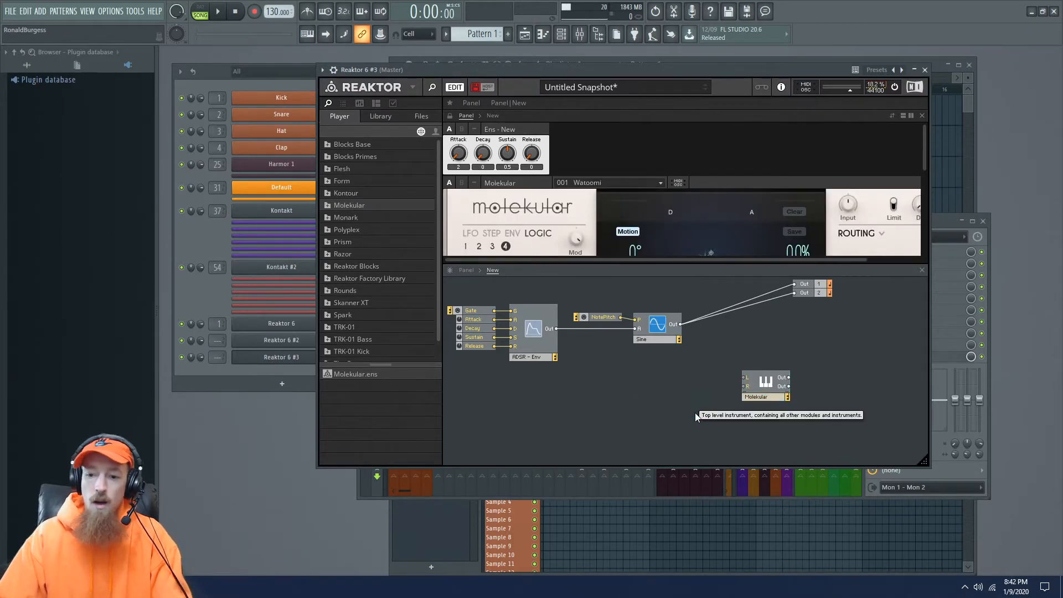
Step: Place Molekular between the Sine oscillator and the ensemble outputs, wiring the oscillator into its L and R inputs and its outputs to Out 1 and 2
left_click_drag(763, 383, 739, 322)
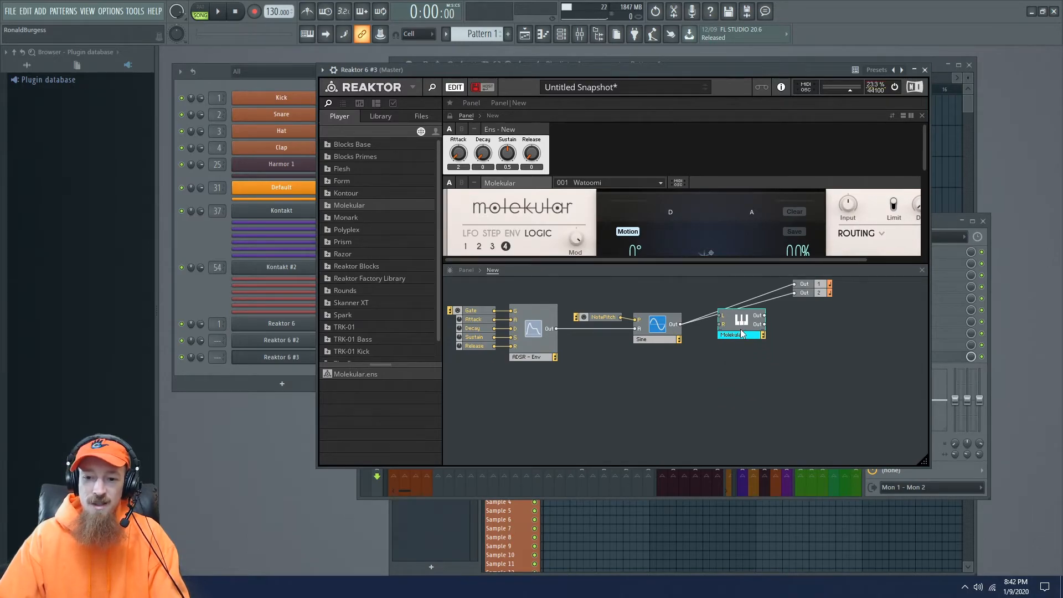
left_click_drag(786, 286, 719, 326)
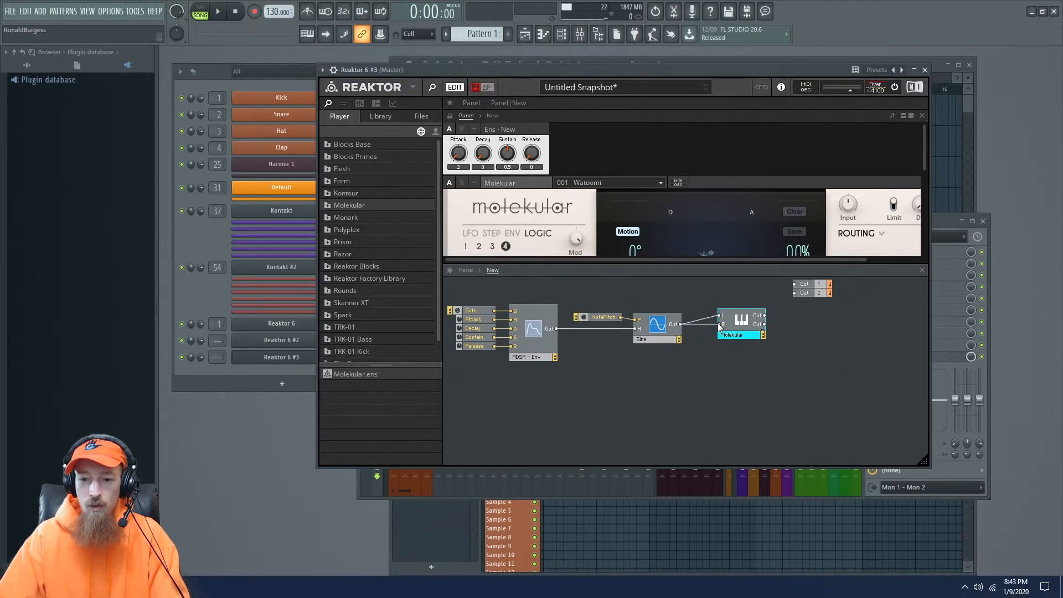
scroll(706, 178, "down", 3)
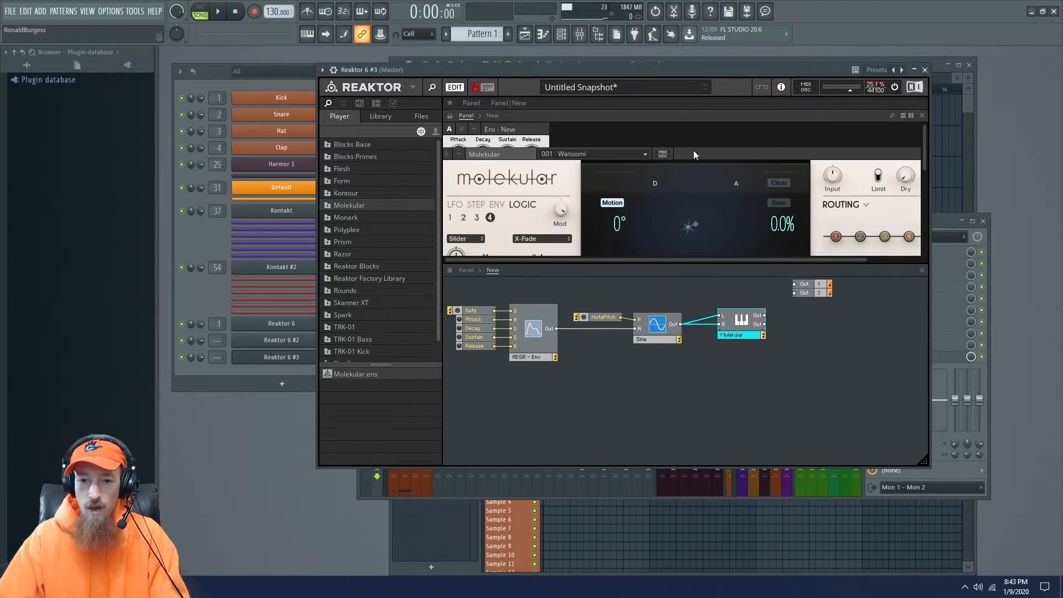
mouse_move(924, 149)
left_mouse_down()
mouse_move(922, 274)
mouse_move(923, 152)
left_mouse_up()
left_click_drag(793, 259, 709, 350)
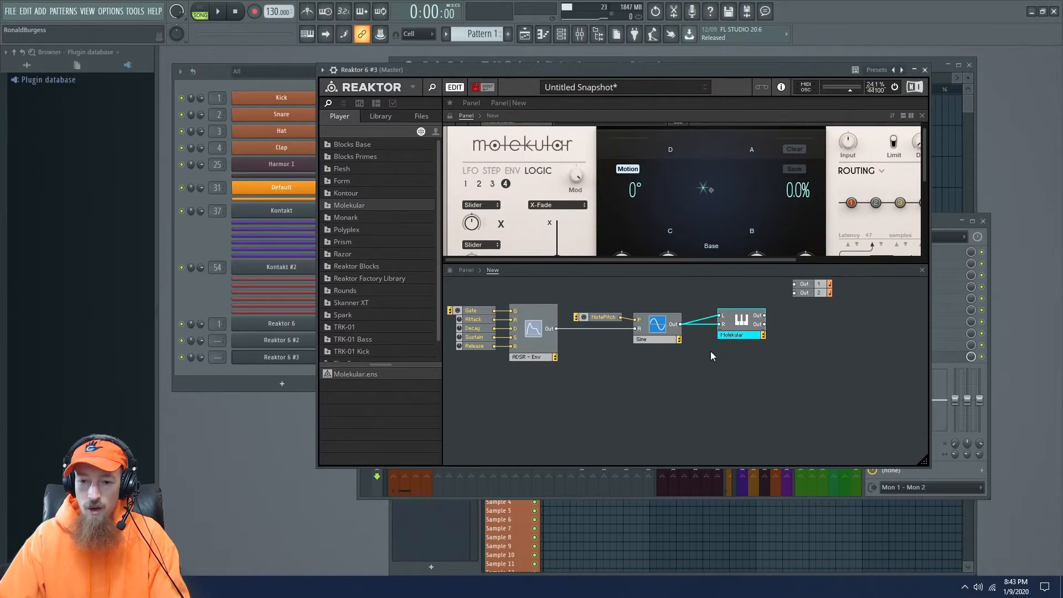
left_click_drag(766, 314, 793, 283)
left_click_drag(764, 324, 795, 293)
Step: Enlarge the instrument panel area and plugin window, and load Molekular's Get It Up snapshot
left_click_drag(759, 259, 754, 346)
left_click_drag(924, 461, 1038, 517)
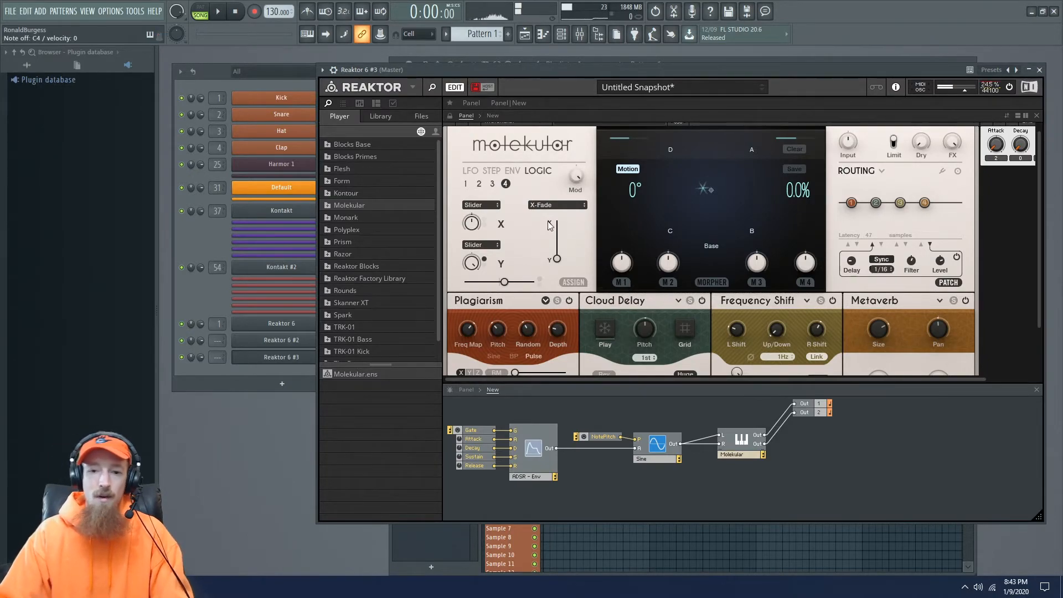
left_click(739, 171)
left_click(623, 129)
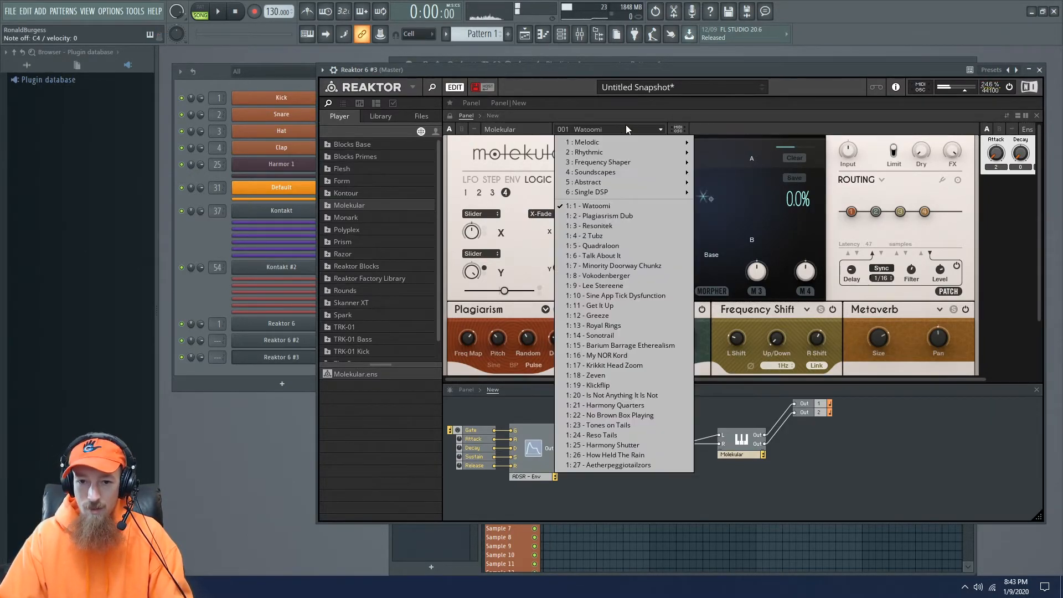
left_click(619, 308)
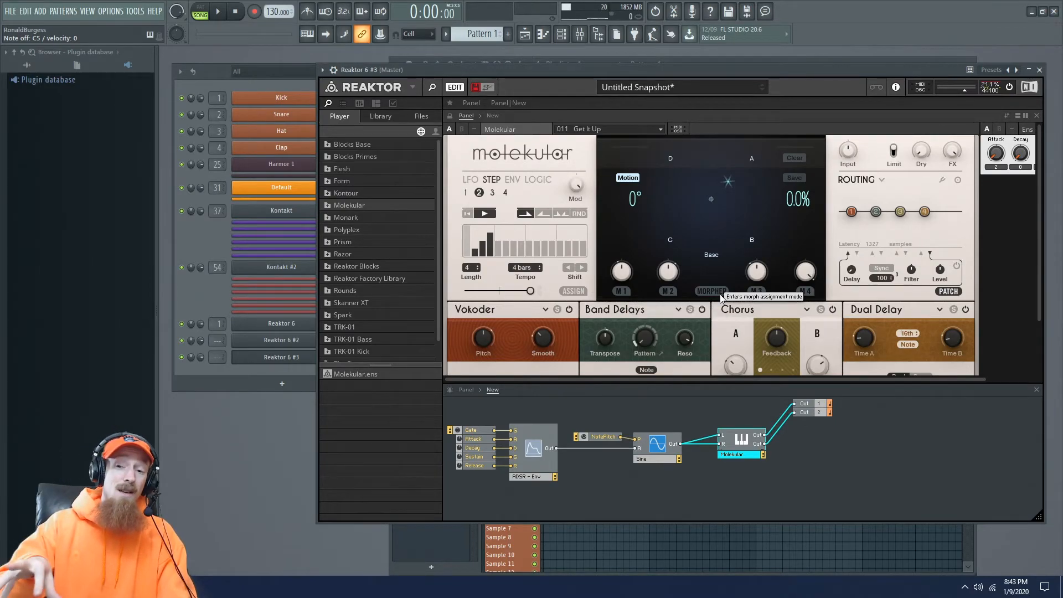
Step: Review the library macro categories once more and highlight all modules of the finished patch from envelope to Molekular
right_click(821, 449)
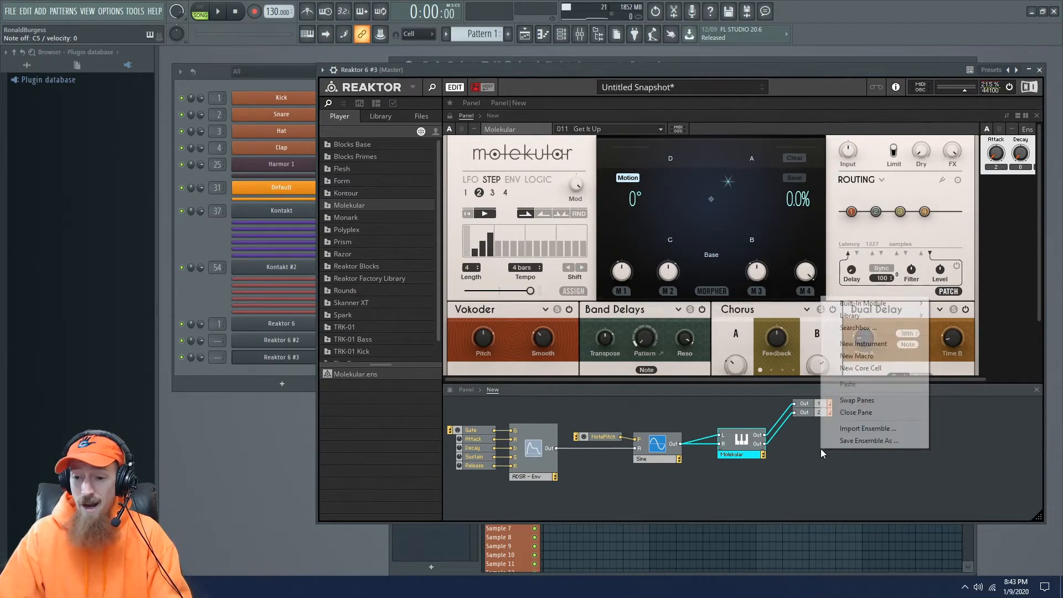
mouse_move(861, 308)
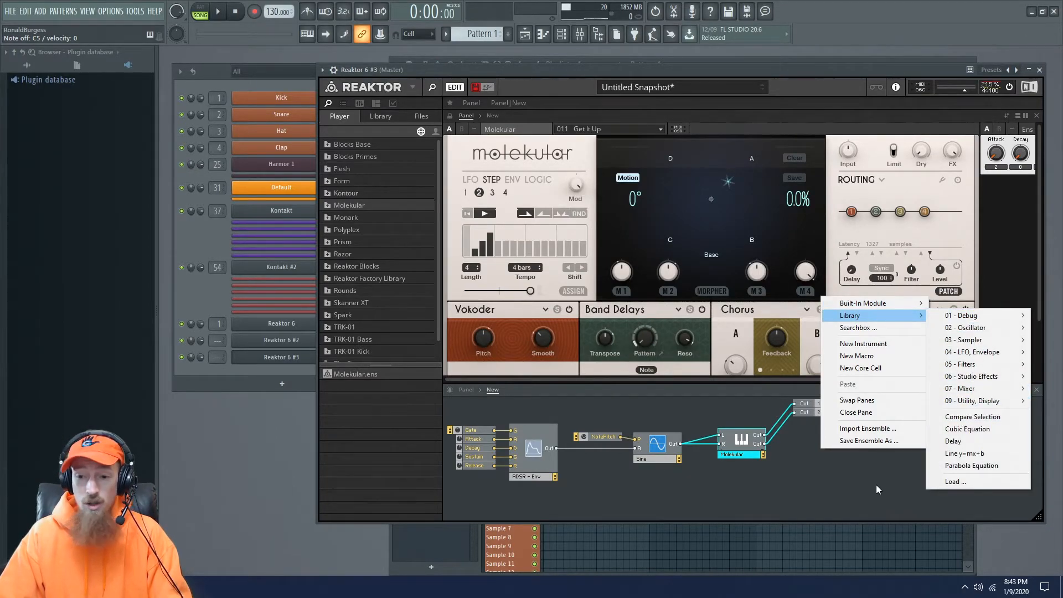
left_click(863, 493)
left_click_drag(853, 399, 468, 488)
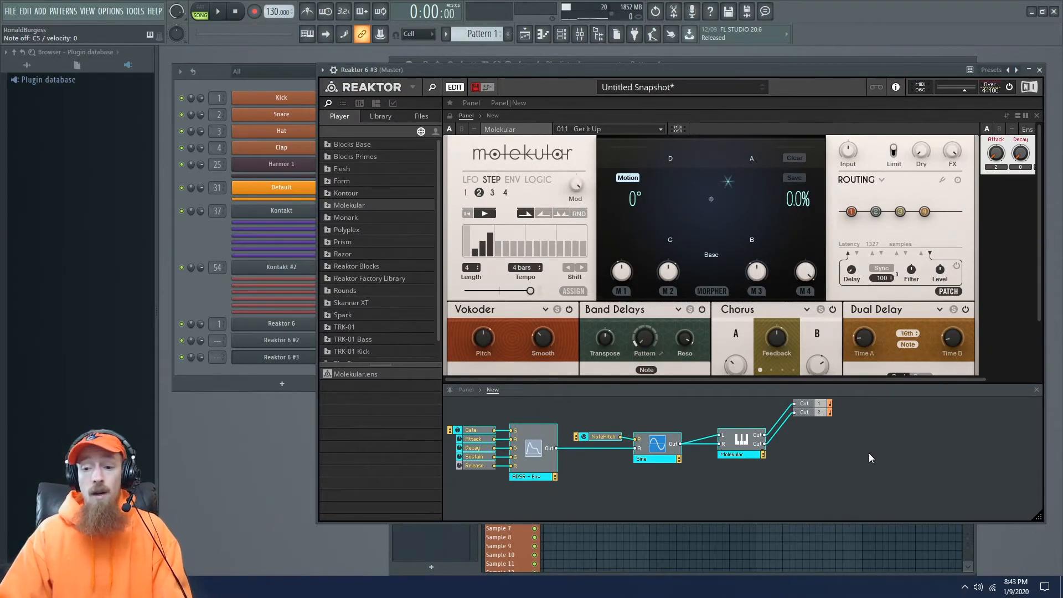
left_click(797, 490)
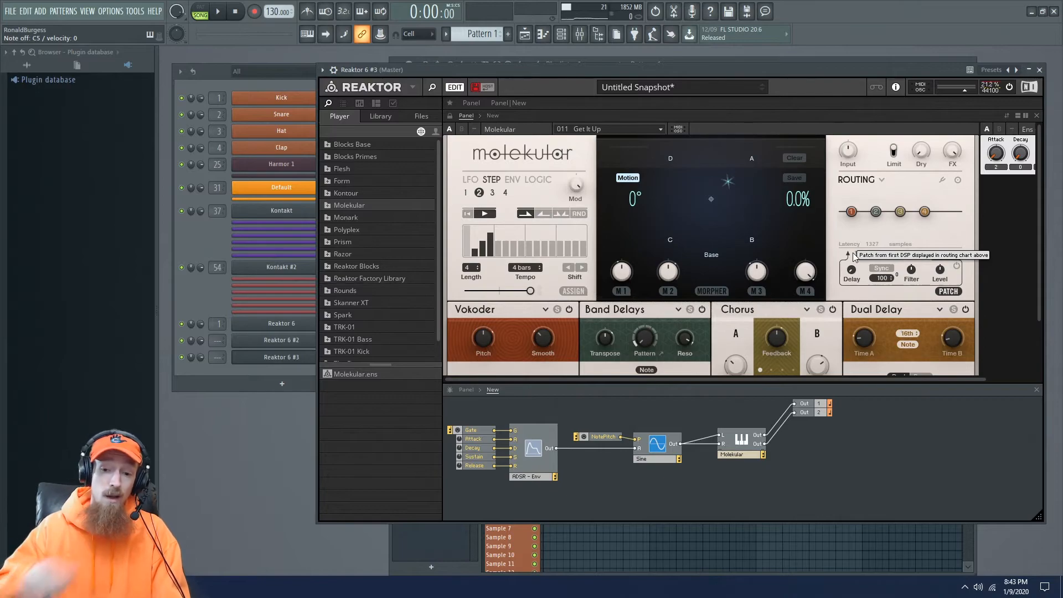
left_click_drag(776, 337, 481, 463)
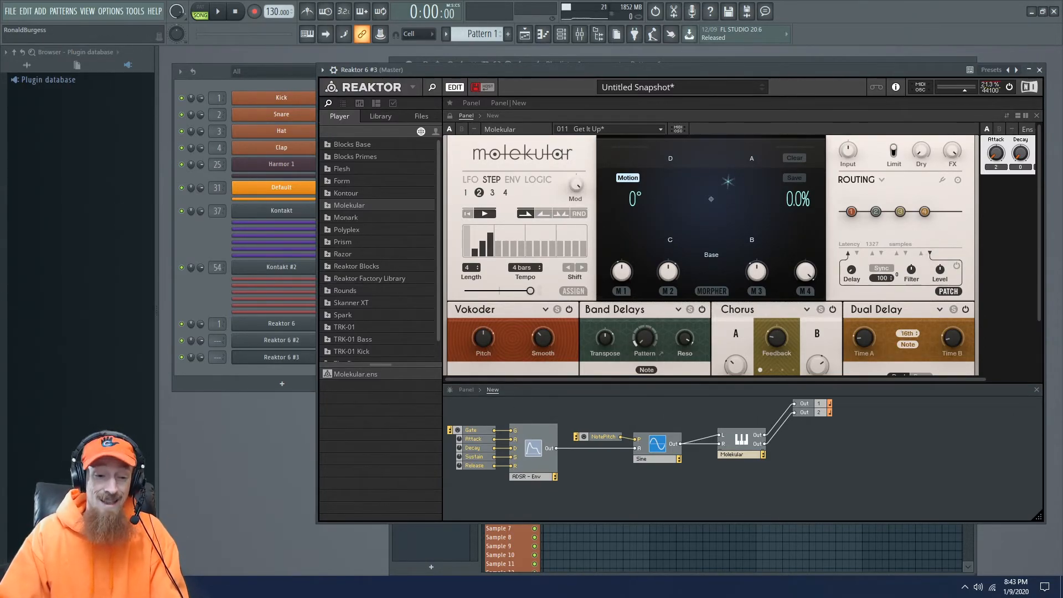
Step: Put the Reaktor 6 #3 window away and return to the channel rack
left_click(116, 587)
left_click(127, 587)
left_click(199, 304)
left_click(291, 361)
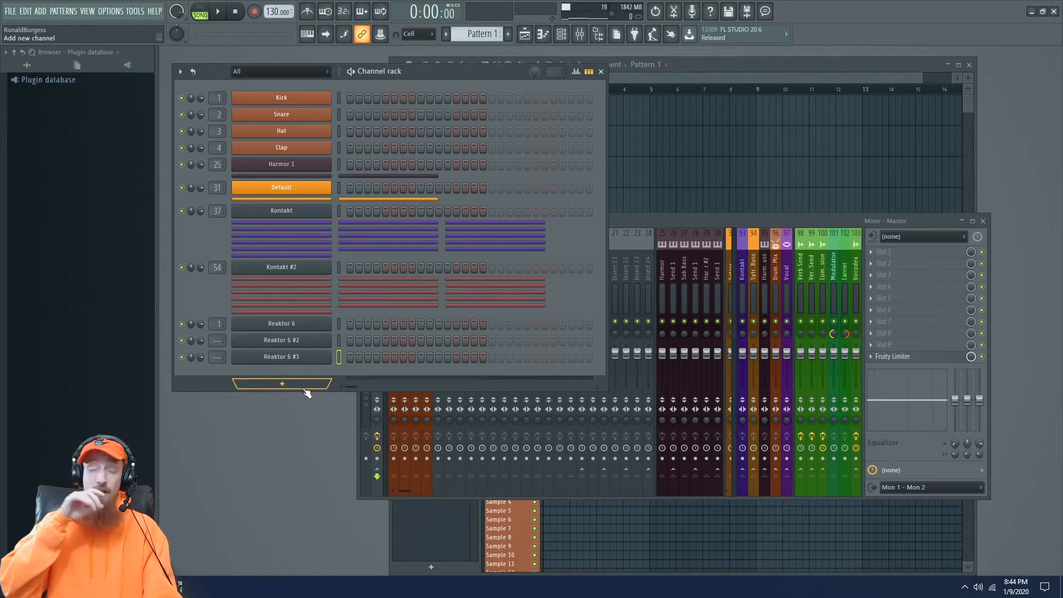
Step: Show all content in the browser, collapse the Leviathan and Black Octopus folders, and look through the Project Files sample folders
left_click(26, 66)
left_click(77, 66)
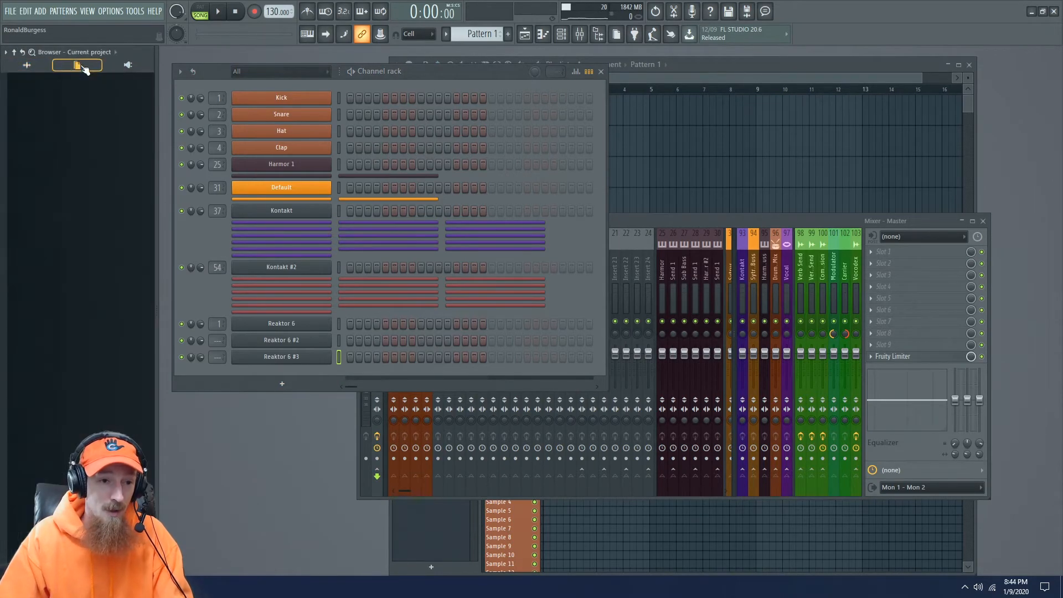
left_click(26, 66)
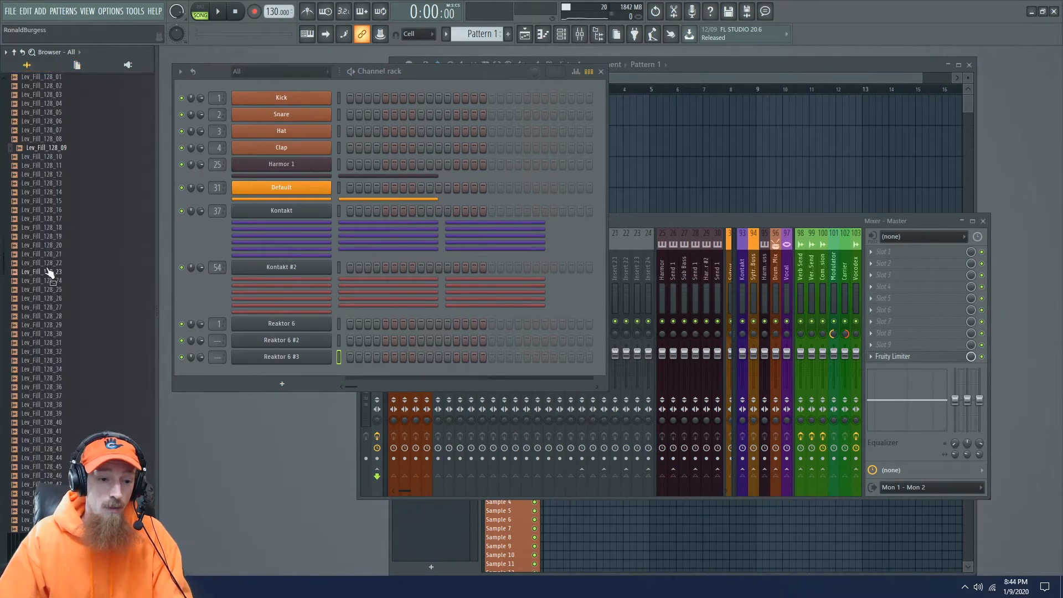
scroll(63, 312, "up", 5)
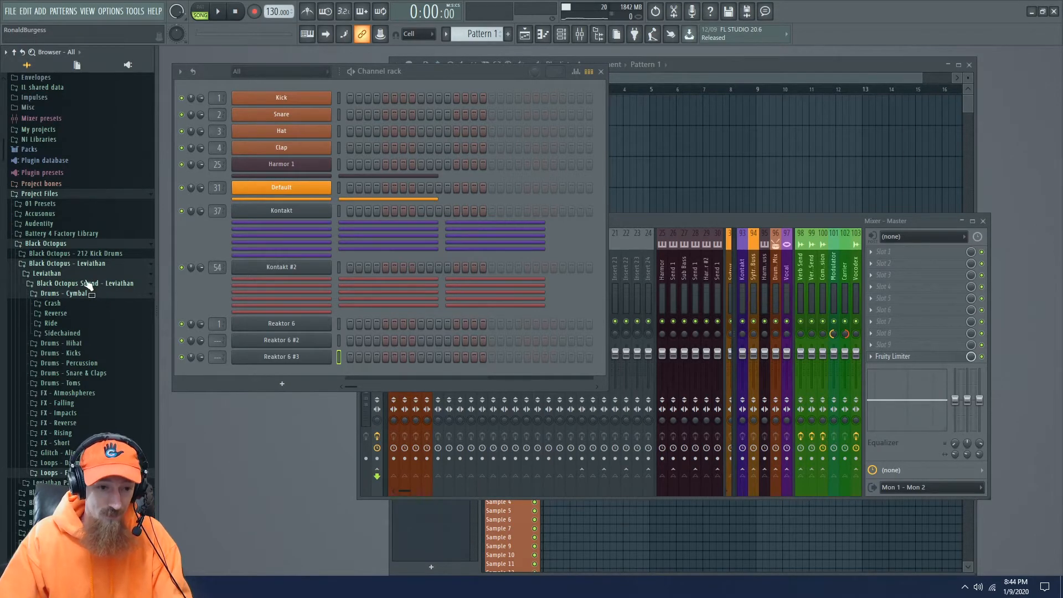
left_click(72, 272)
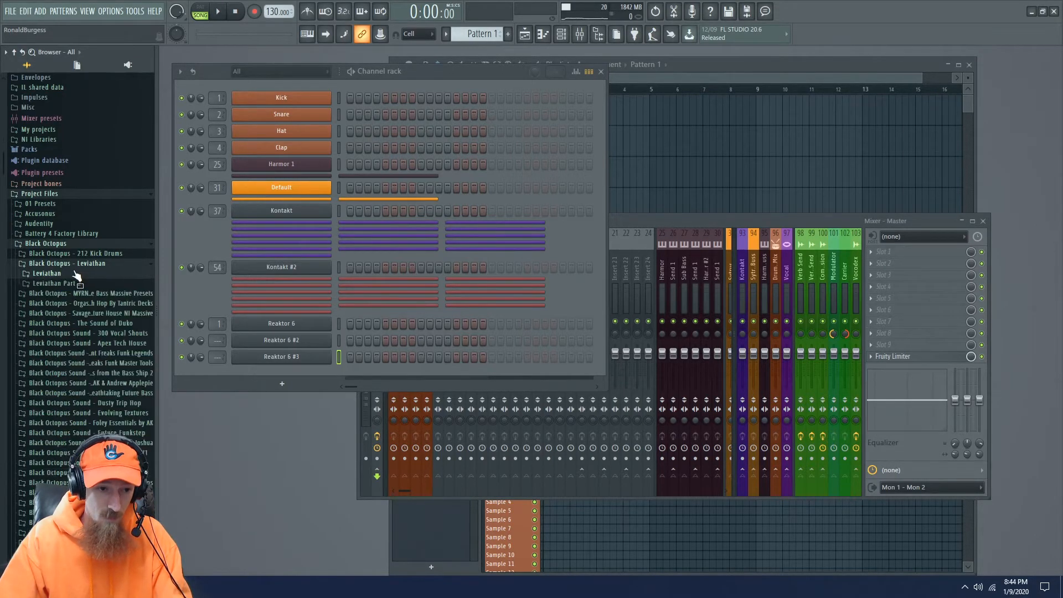
left_click(75, 243)
scroll(86, 289, "down", 3)
scroll(85, 289, "down", 2)
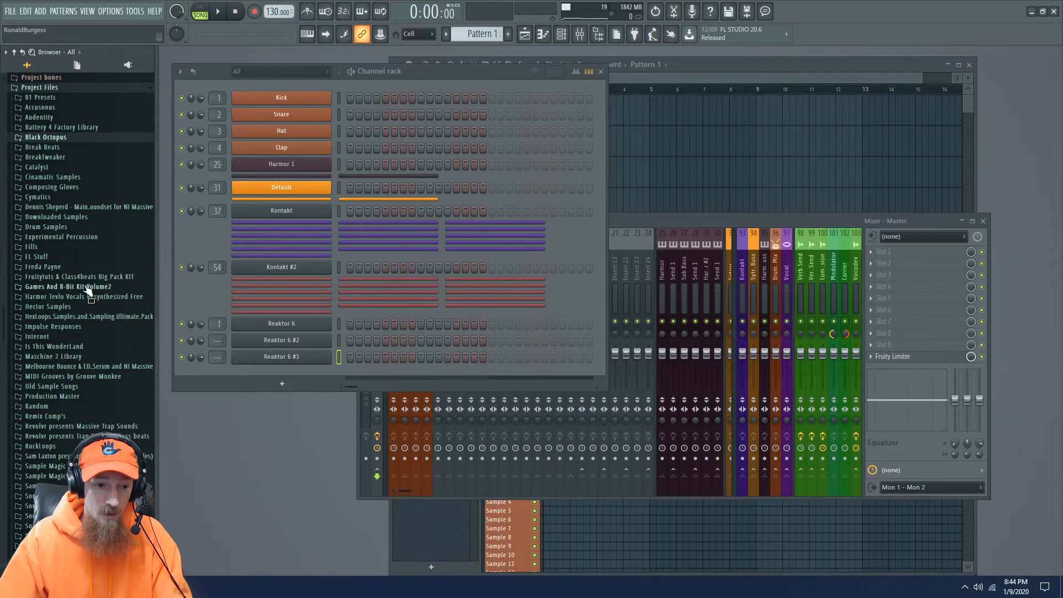
Step: Search the plugin picker for XO and add it to the channel rack
middle_click(282, 384)
type("xo")
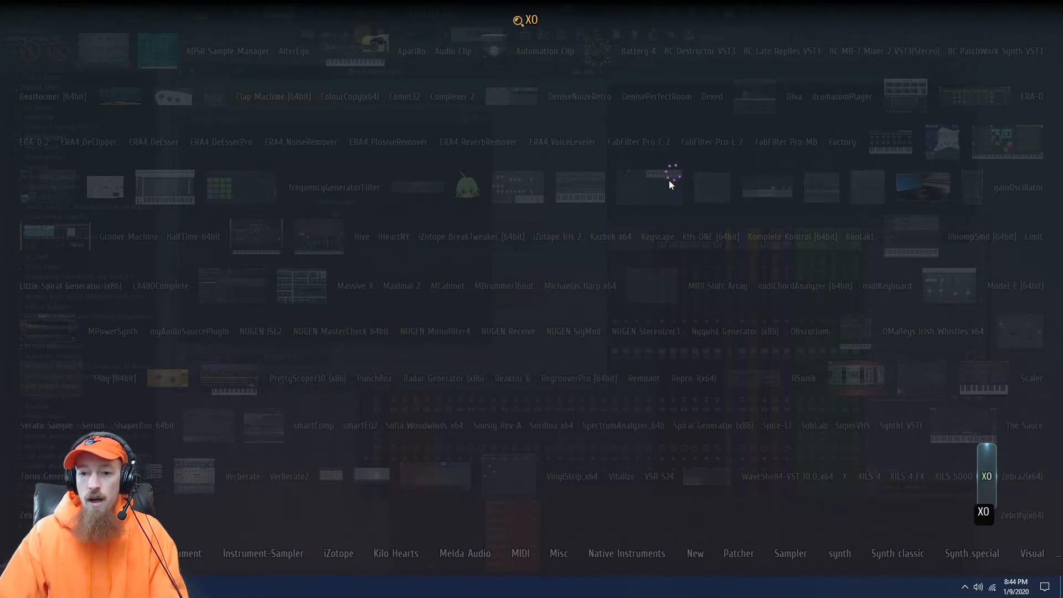
key("Return")
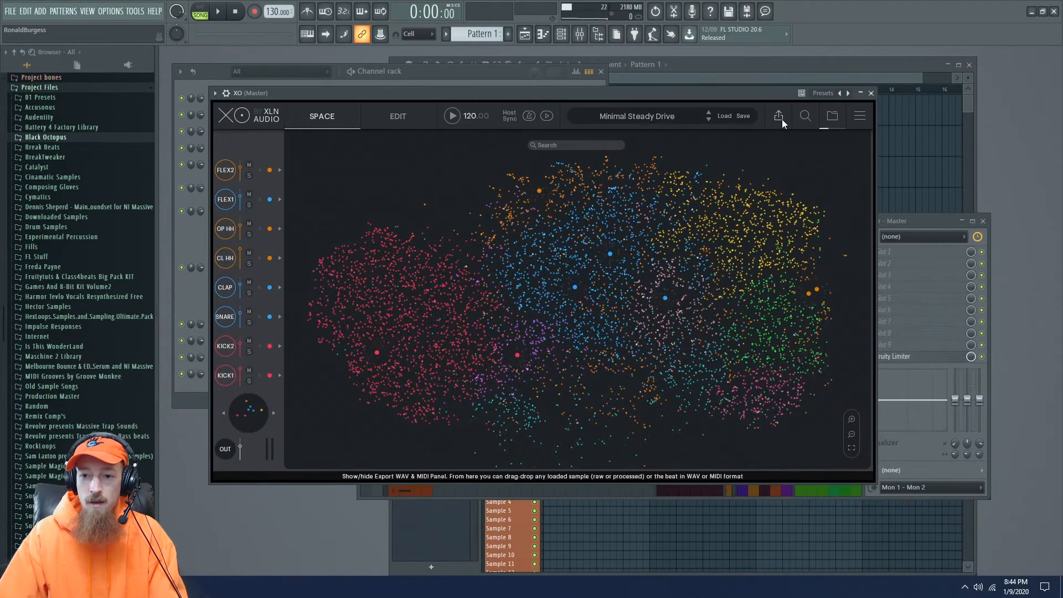
Step: Review XO's sample folder list and exclude XO Core Content from the sample space with the search filter
left_click(838, 116)
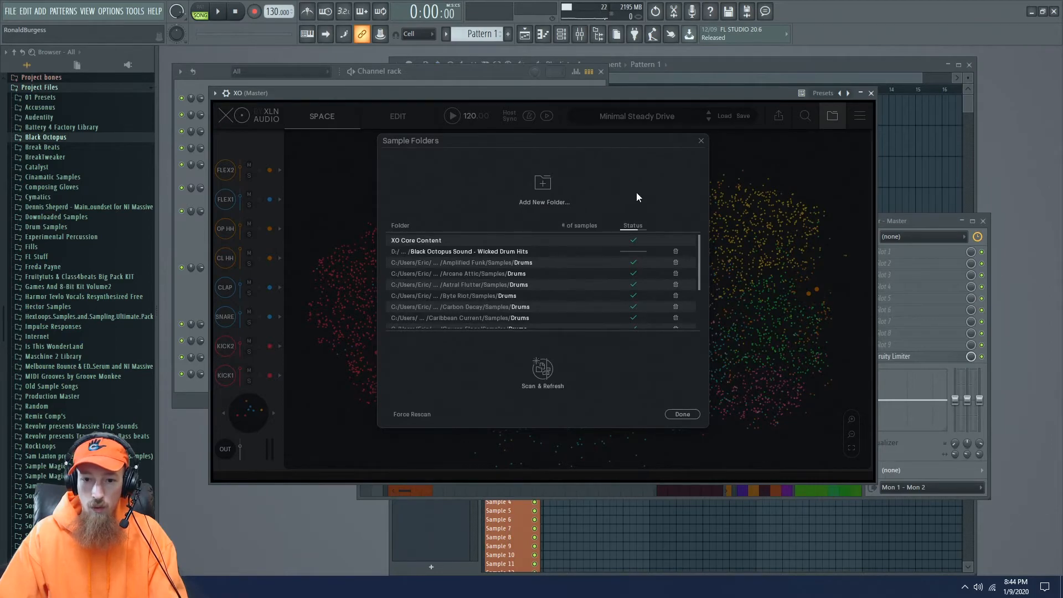
left_click(700, 142)
left_click(805, 116)
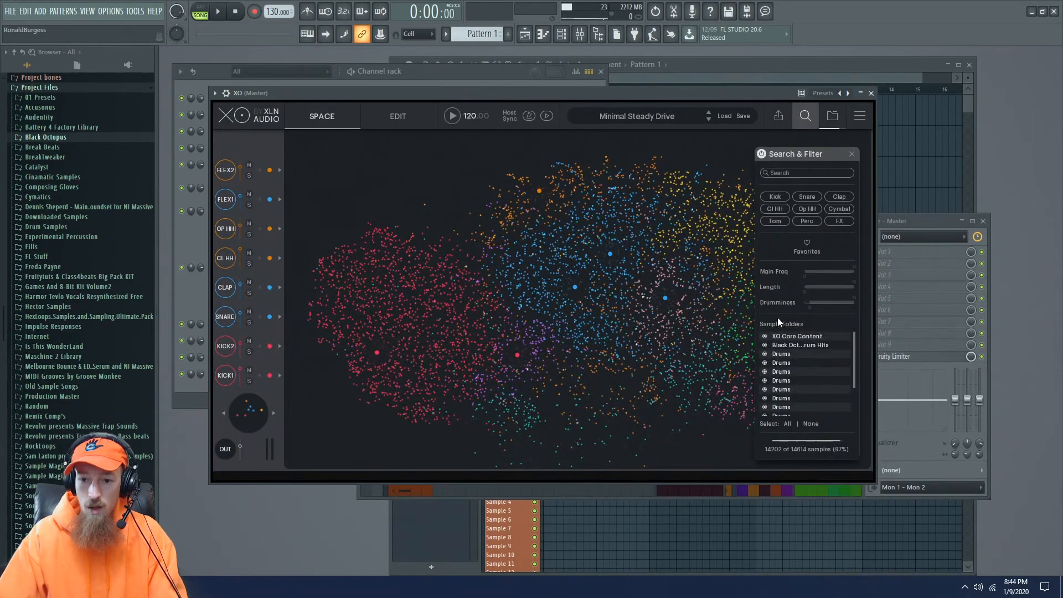
left_click(764, 336)
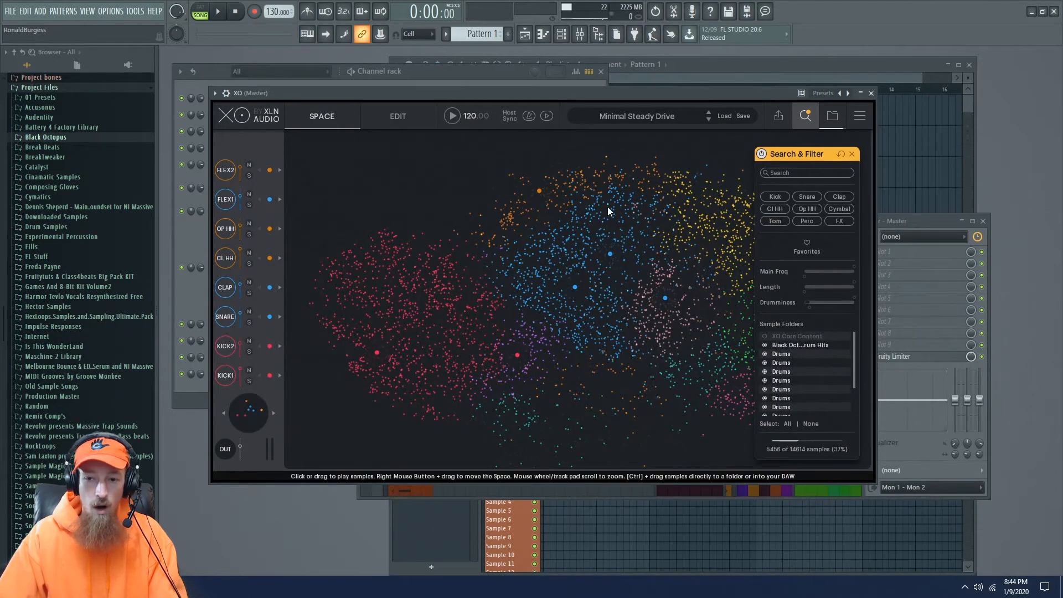
Step: Hide XO's search filter, audition samples across the kick, snare and percussion clusters of the sample space, and close XO
left_click(814, 125)
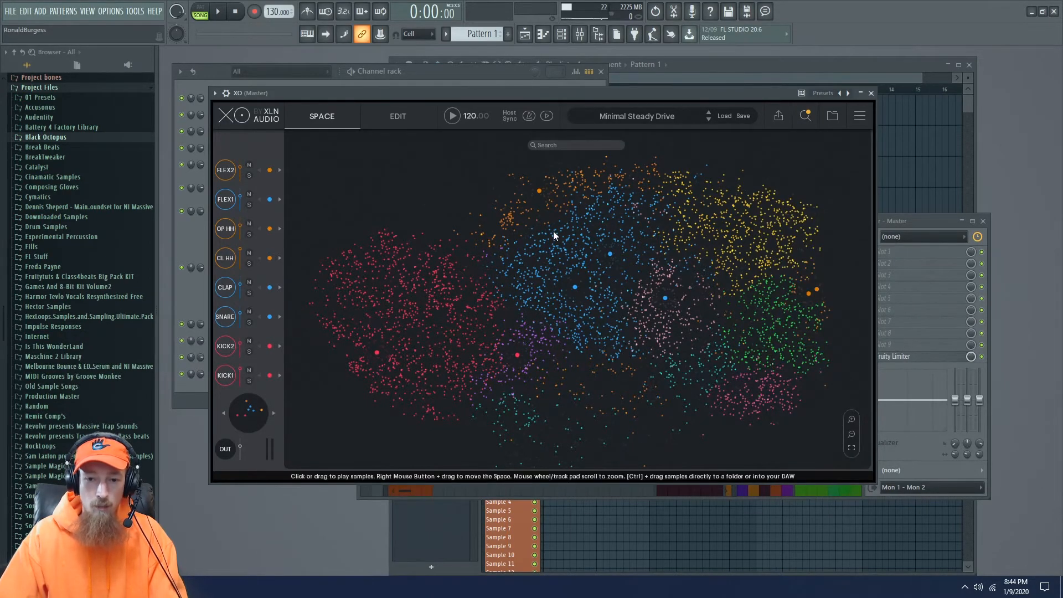
left_click_drag(424, 270, 397, 245)
mouse_move(423, 288)
left_mouse_down()
mouse_move(365, 302)
mouse_move(459, 374)
mouse_move(394, 393)
mouse_move(400, 331)
mouse_move(412, 368)
mouse_move(401, 299)
mouse_move(410, 303)
left_mouse_up()
left_click_drag(560, 394, 581, 381)
left_click(610, 312)
left_click_drag(572, 314, 535, 298)
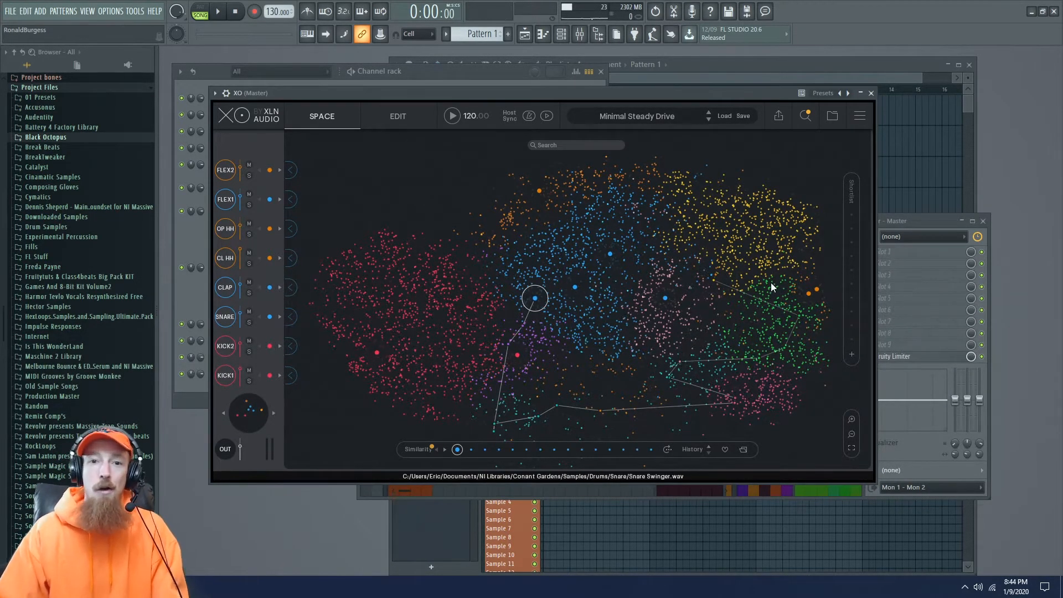
left_click(870, 93)
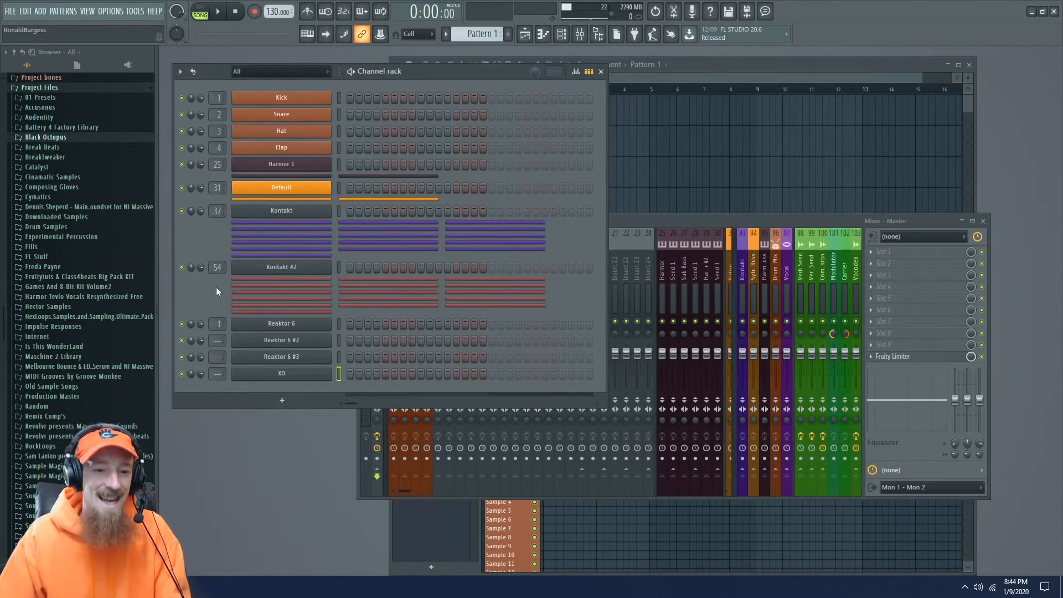
Step: Search the plugin picker for FM8, add it to the channel rack, and reposition its window
left_click(281, 400)
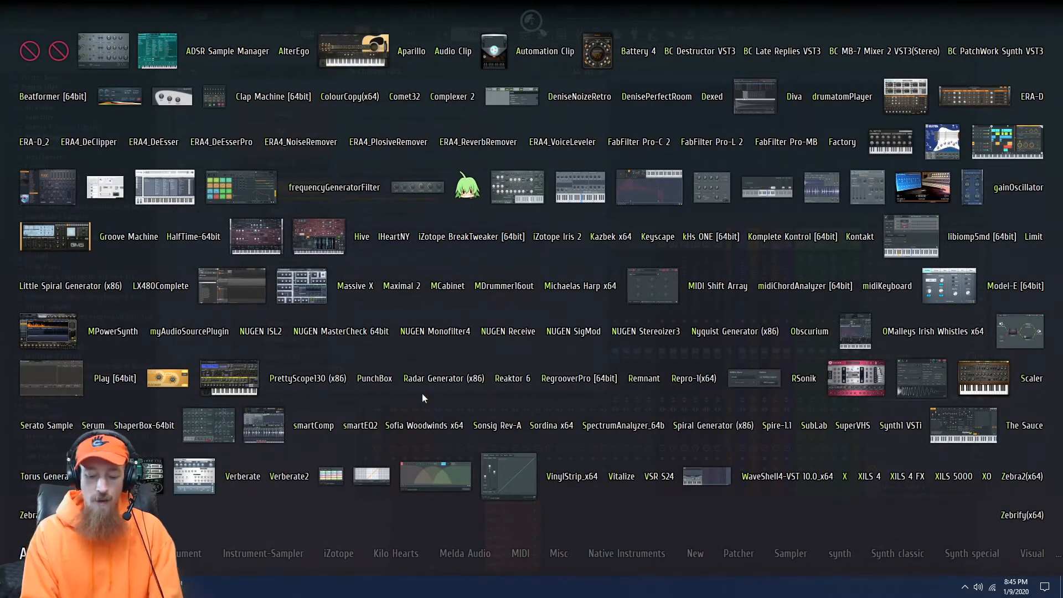
type("FM8")
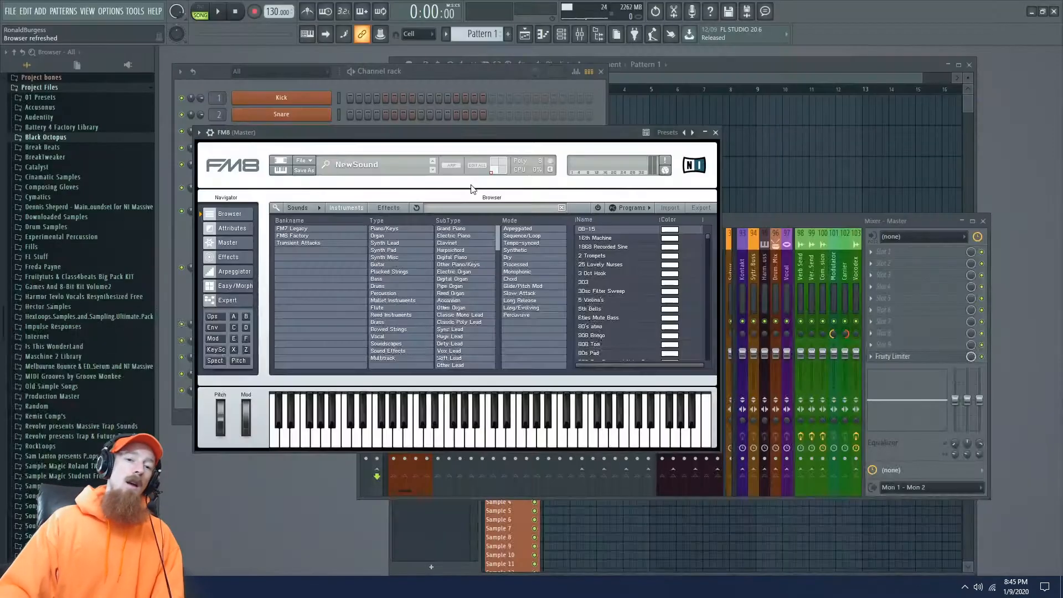
left_click_drag(469, 138, 499, 115)
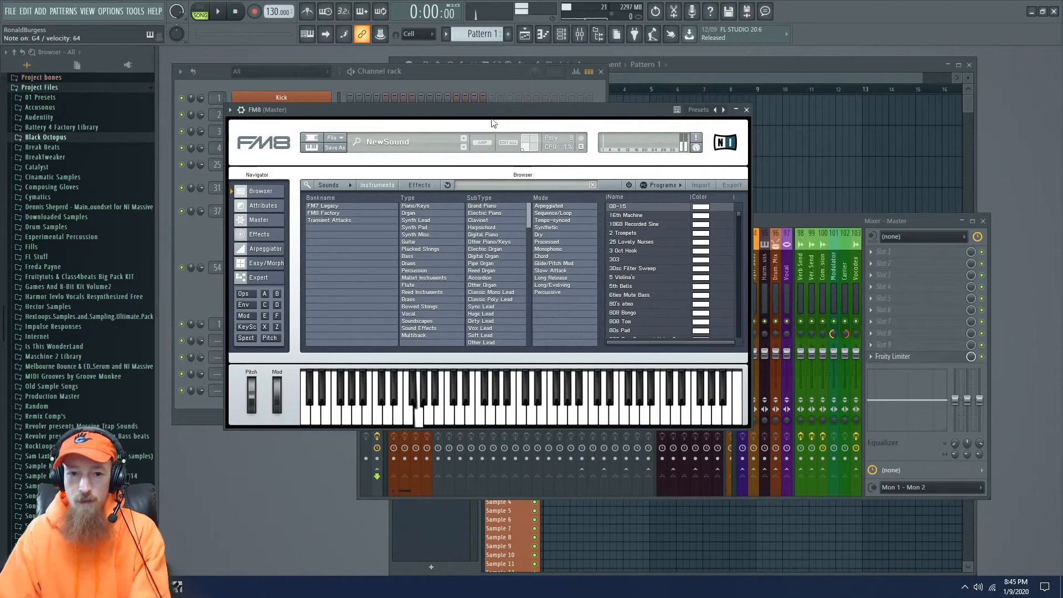
Step: Step forward through FM8's presets to 2 Trompets and audition the sounds
left_click(464, 147)
left_click(464, 147)
left_click(463, 147)
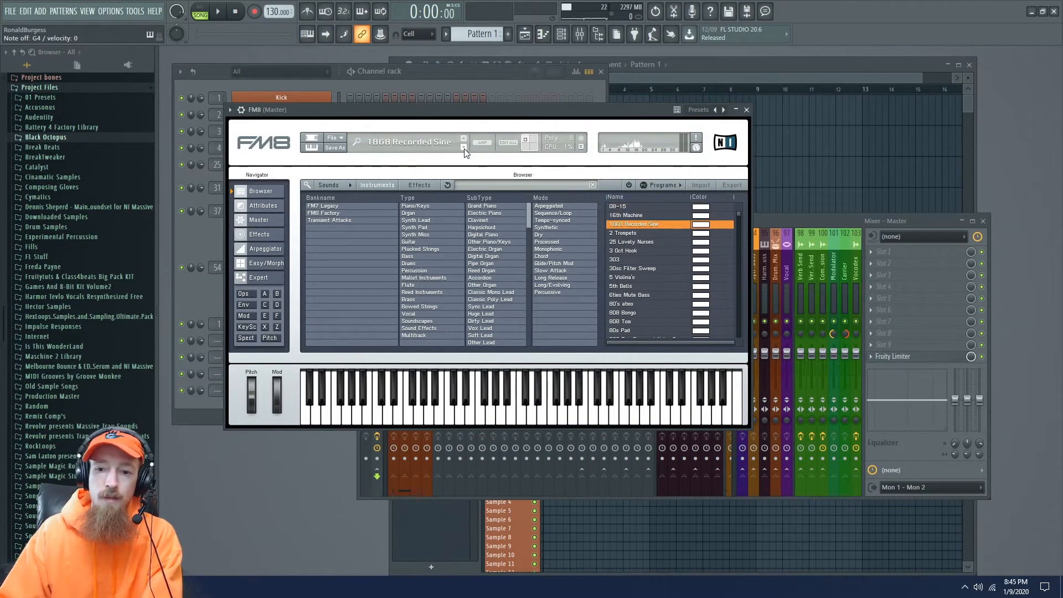
left_click(463, 147)
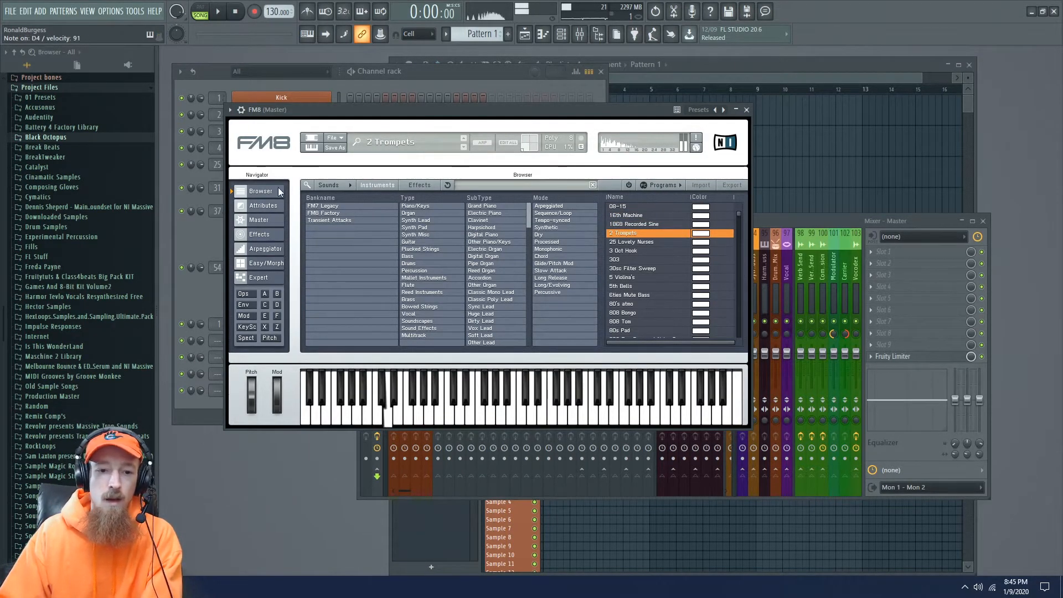
Step: Inspect FM8's expert operator overview and operator C, and advance the preset to 5 Violina's
left_click(250, 277)
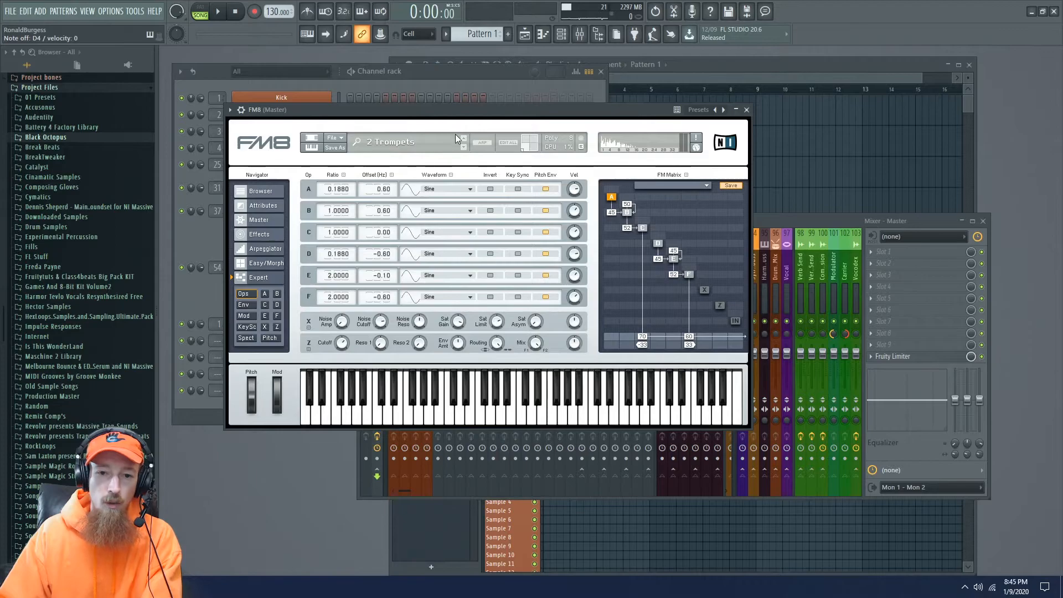
left_click(264, 304)
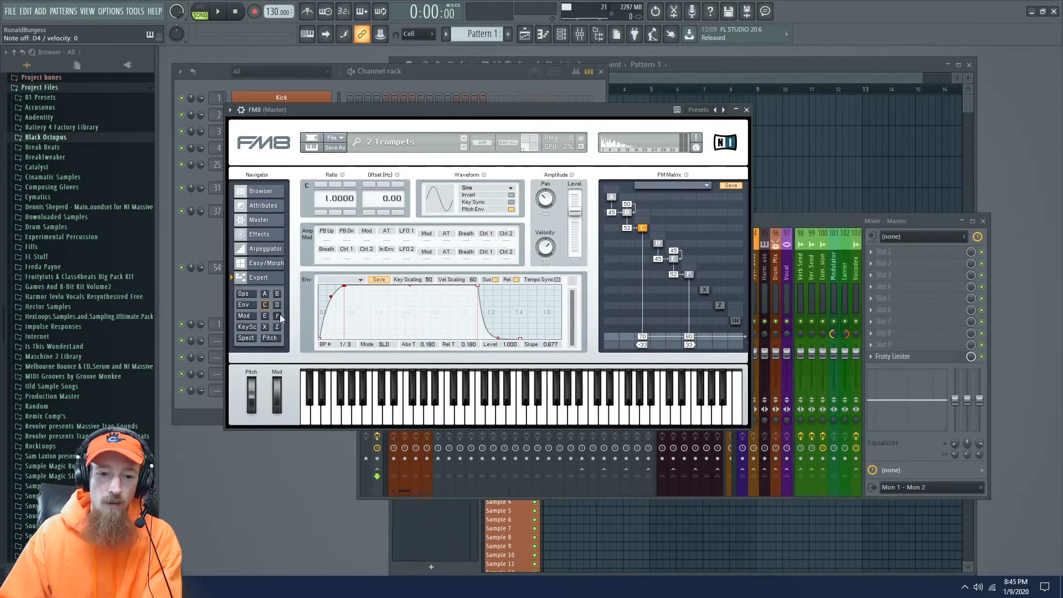
left_click(248, 294)
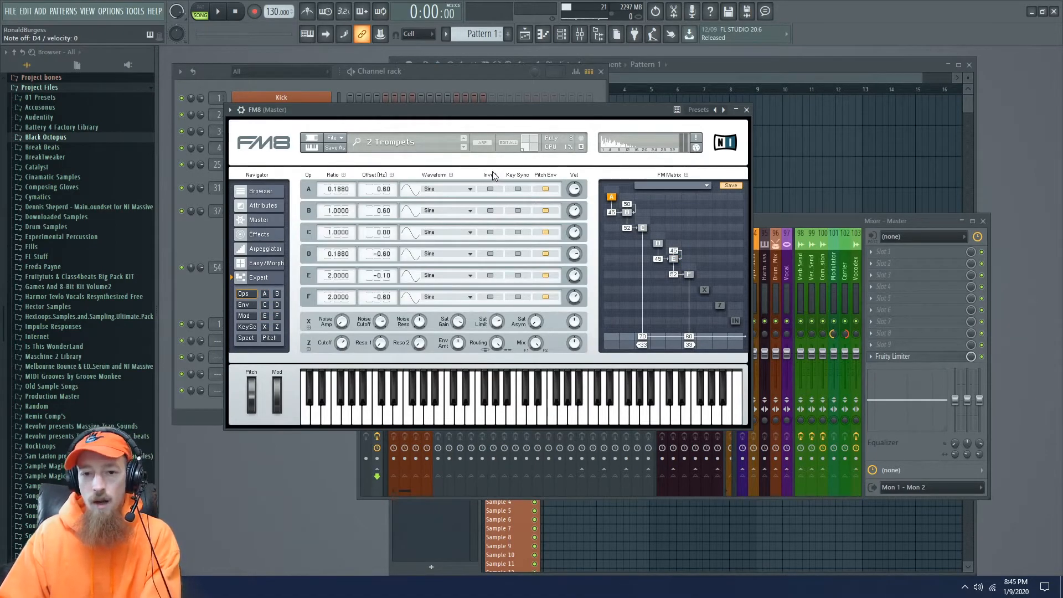
left_click(463, 147)
left_click(463, 147)
left_click(463, 147)
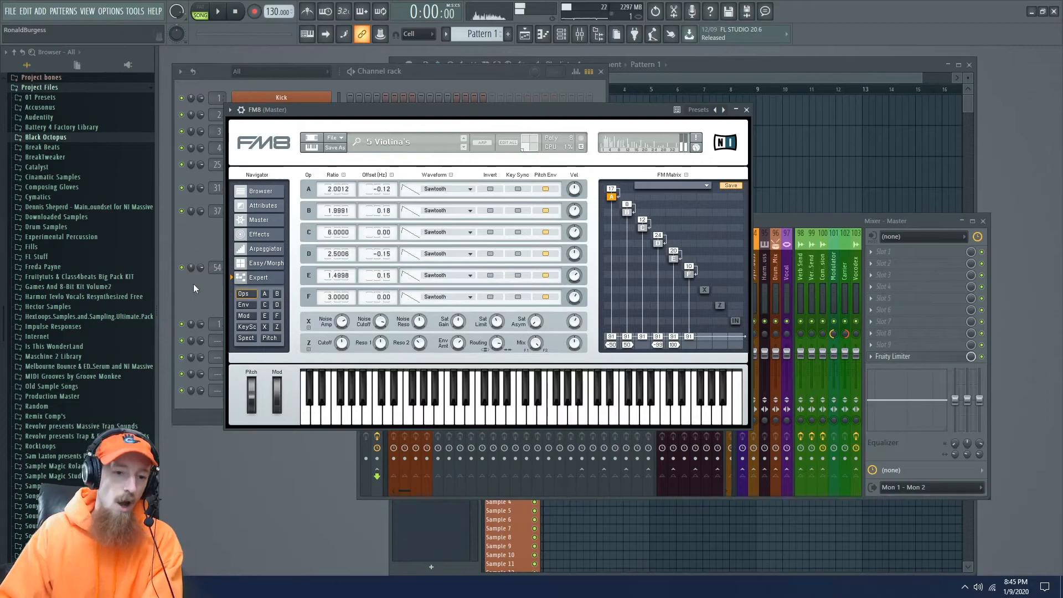
Step: Return to the channel rack, search the plugin picker for Massive, and add Massive X
left_click(194, 284)
left_click(290, 392)
right_click(284, 414)
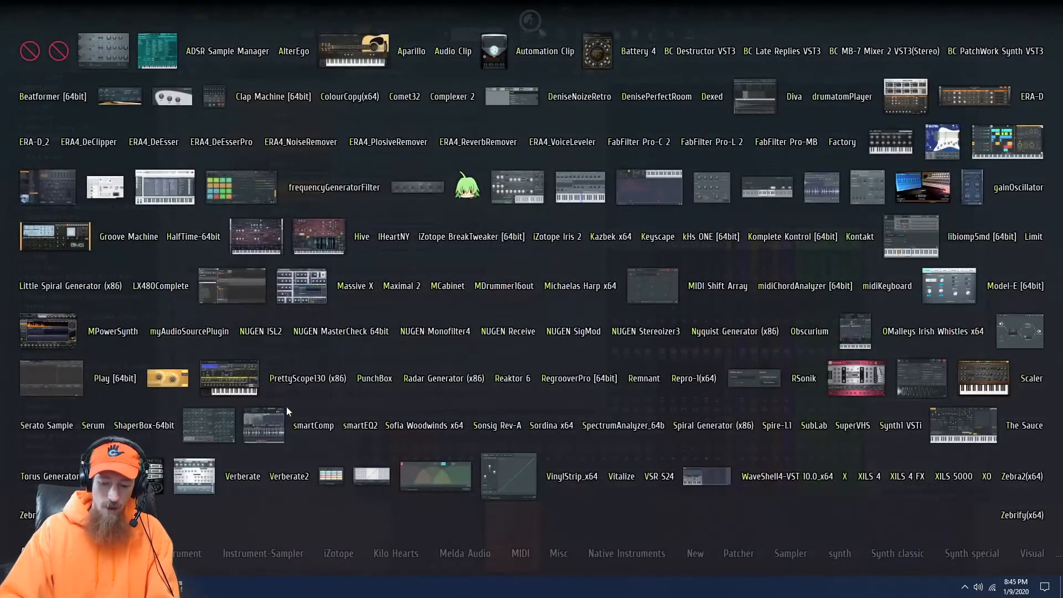
type("massive")
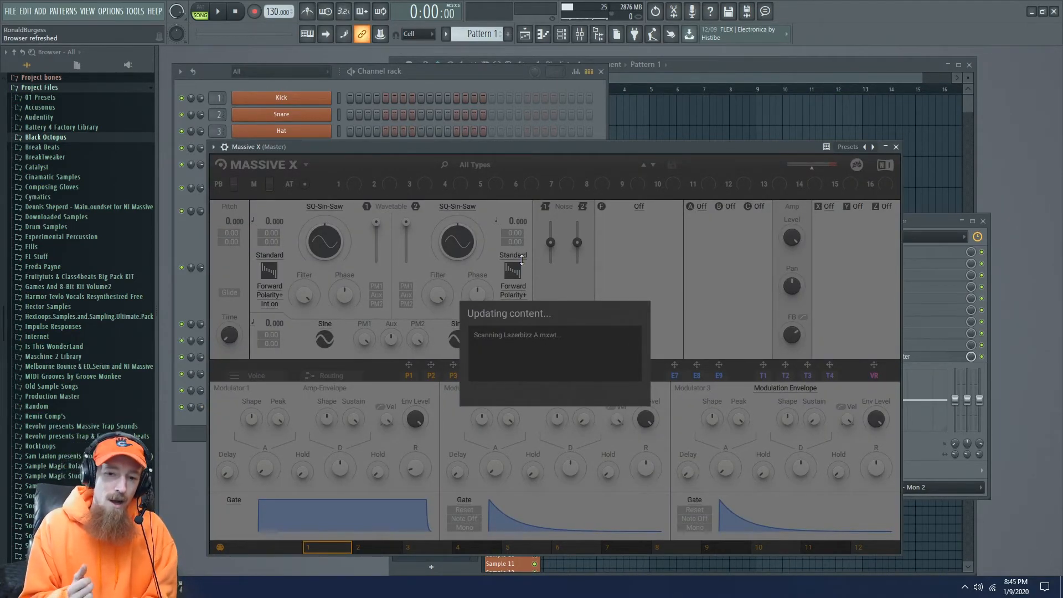
Step: Leave Massive X scanning its content and add the original Massive to the channel rack
left_click(185, 298)
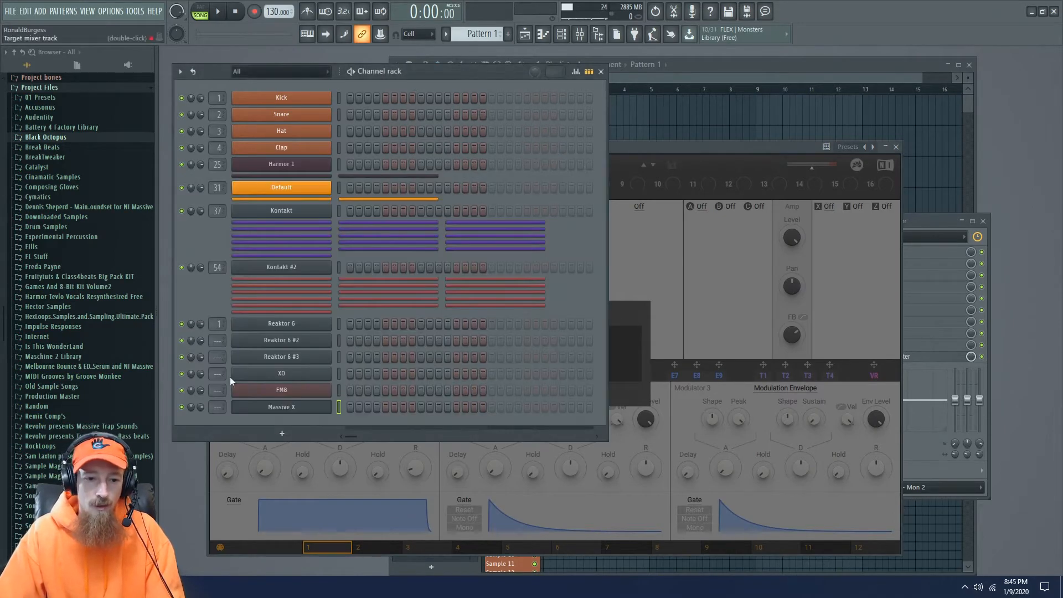
left_click(285, 434)
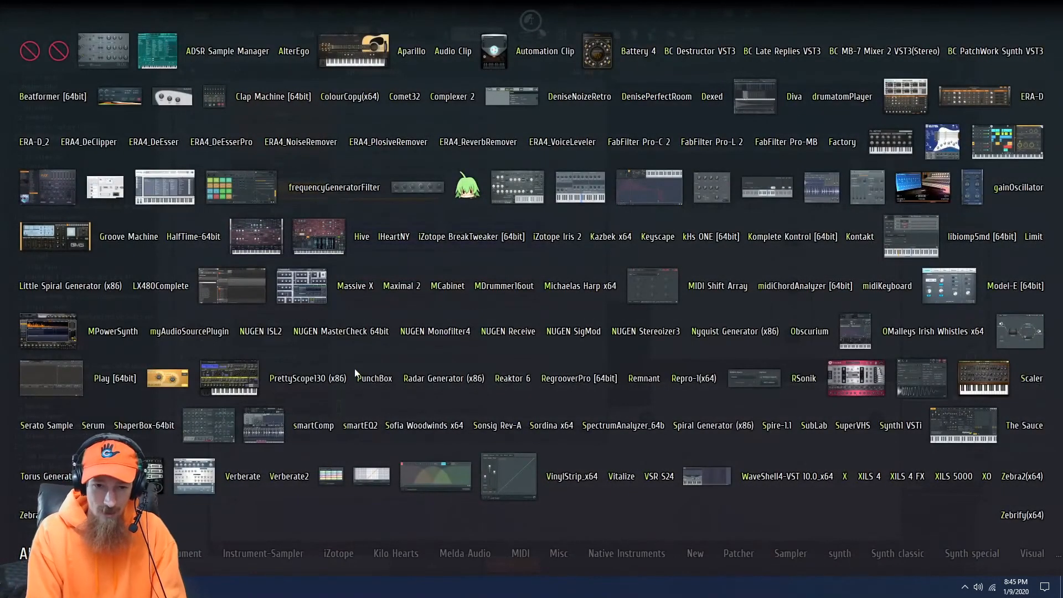
type("mass")
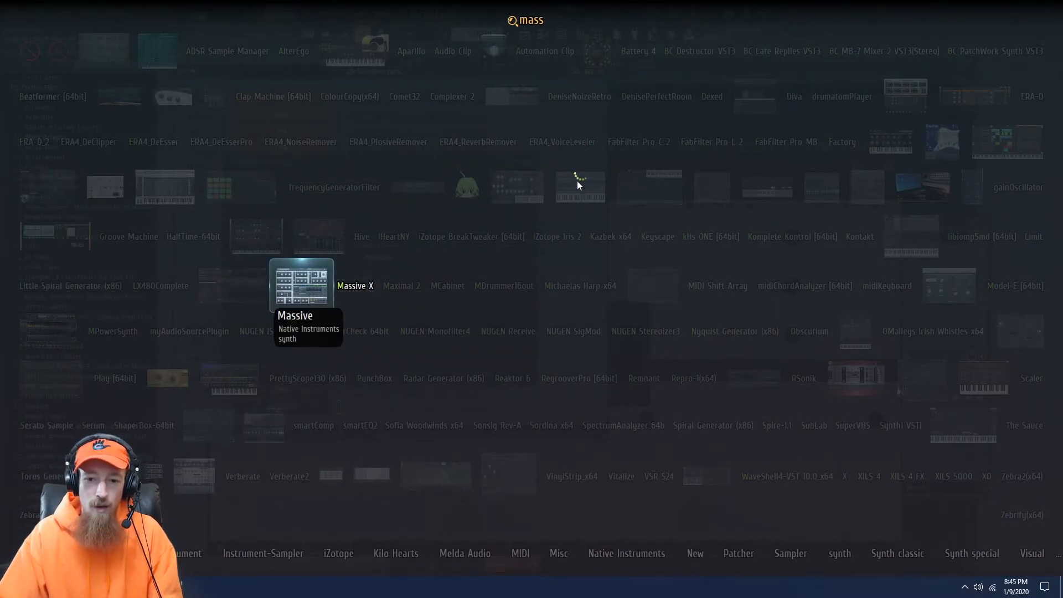
key("Return")
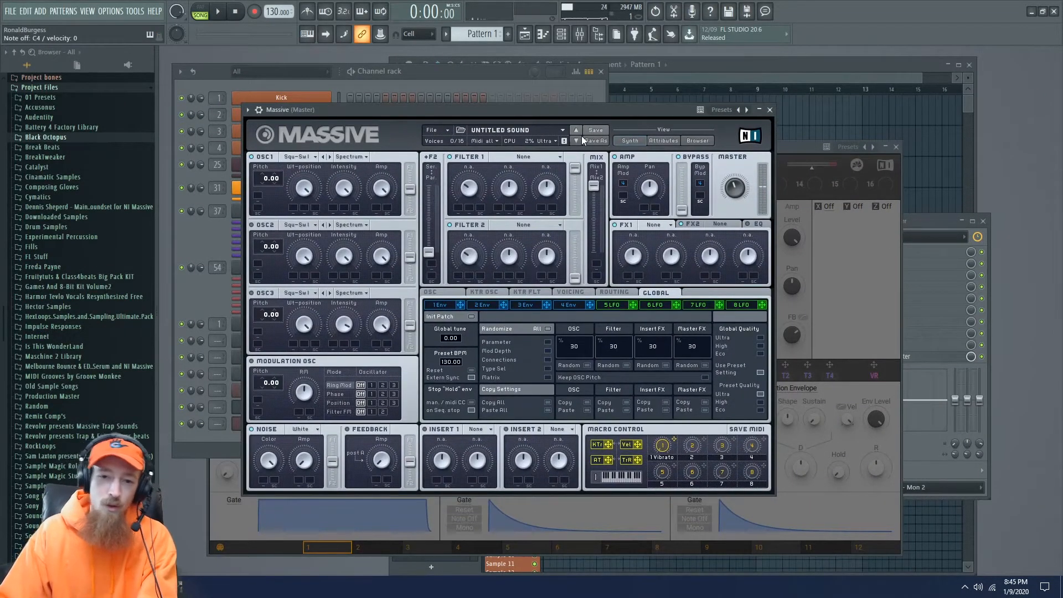
Step: Step backward through Massive's presets from Varsh to Thick Pulse, auditioning each sound
left_click(576, 141)
left_click(575, 130)
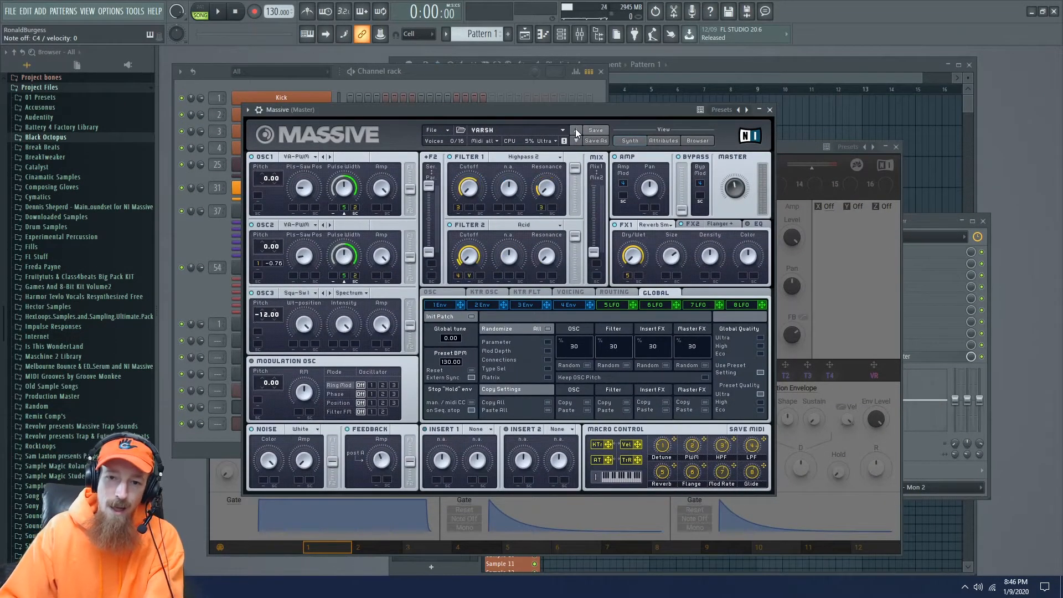
left_click(575, 131)
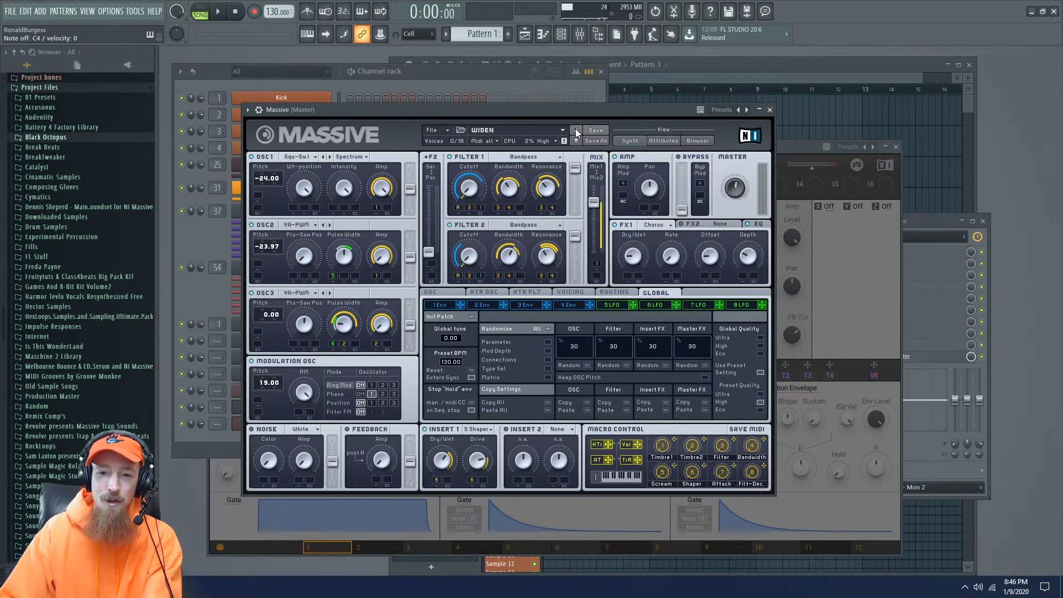
left_click(575, 131)
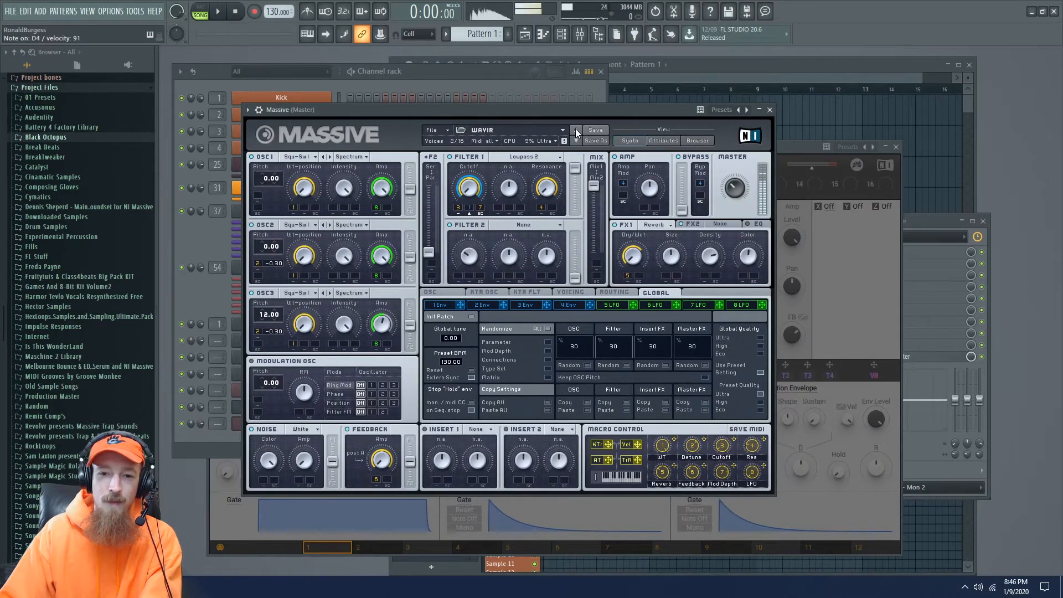
left_click(576, 132)
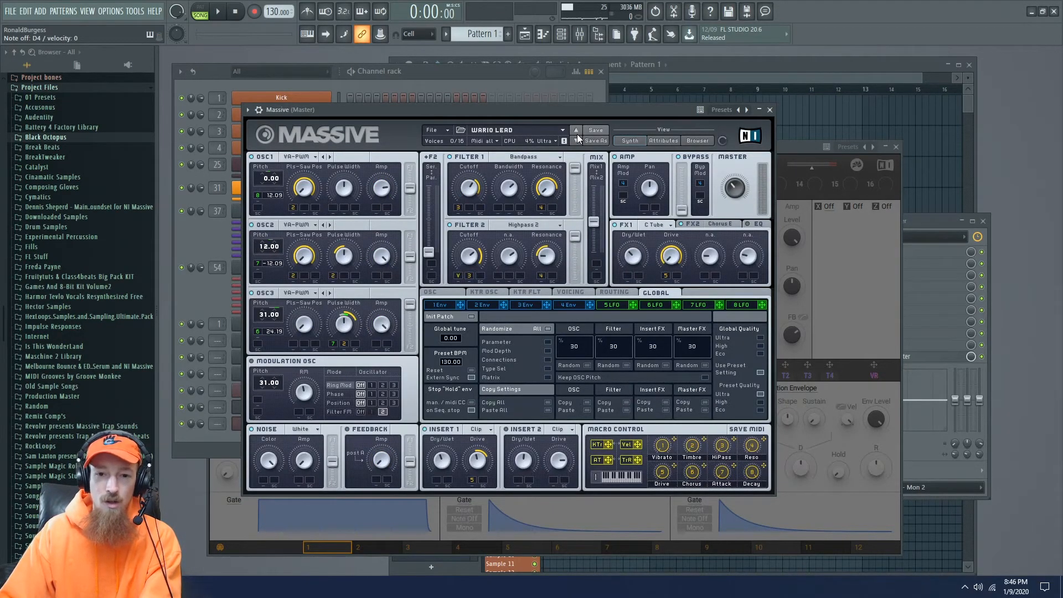
left_click(576, 132)
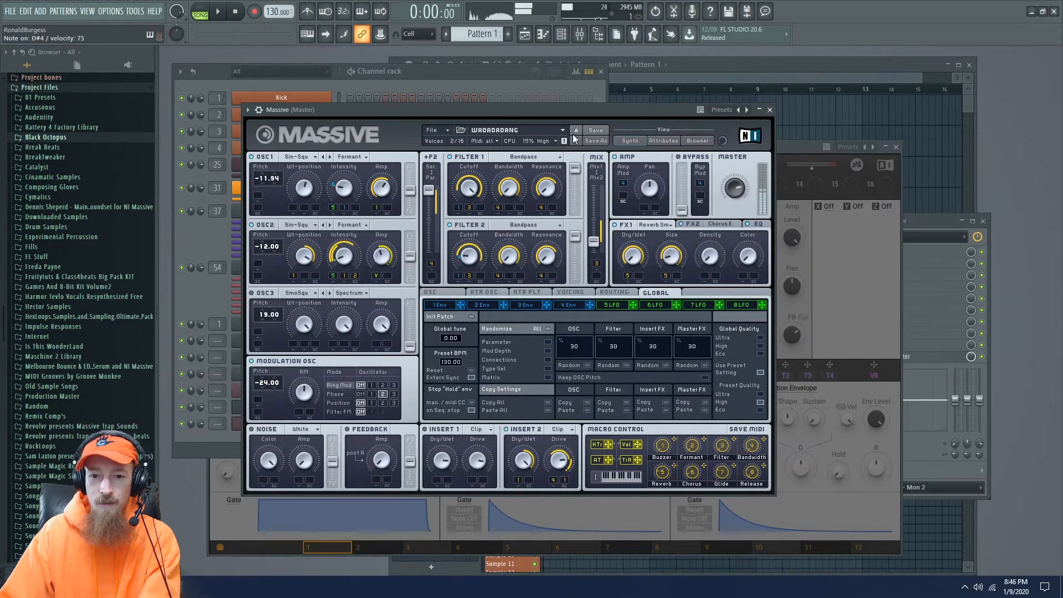
left_click(575, 132)
left_click(576, 128)
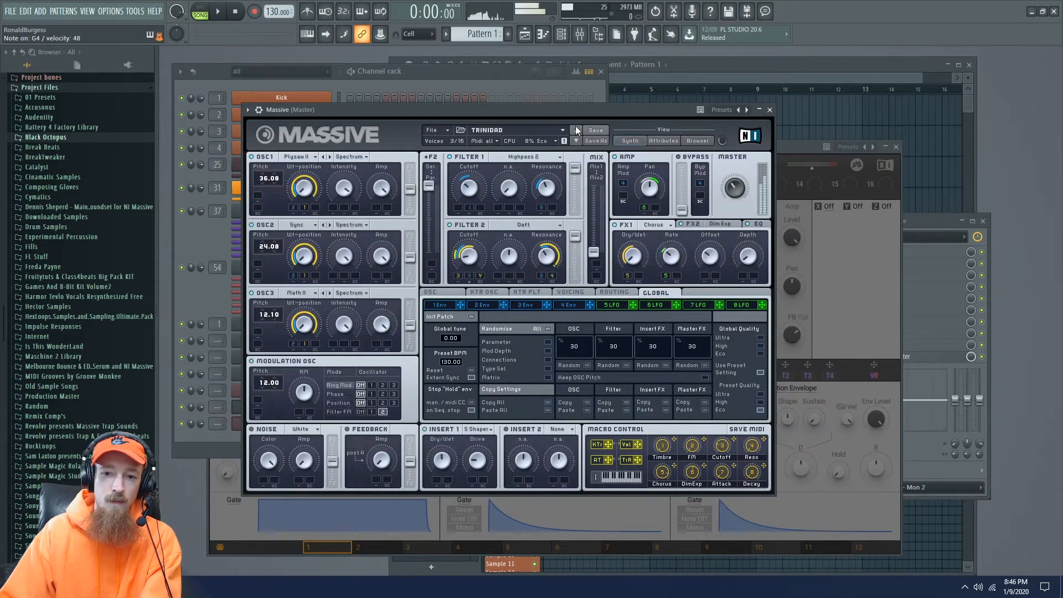
left_click(576, 128)
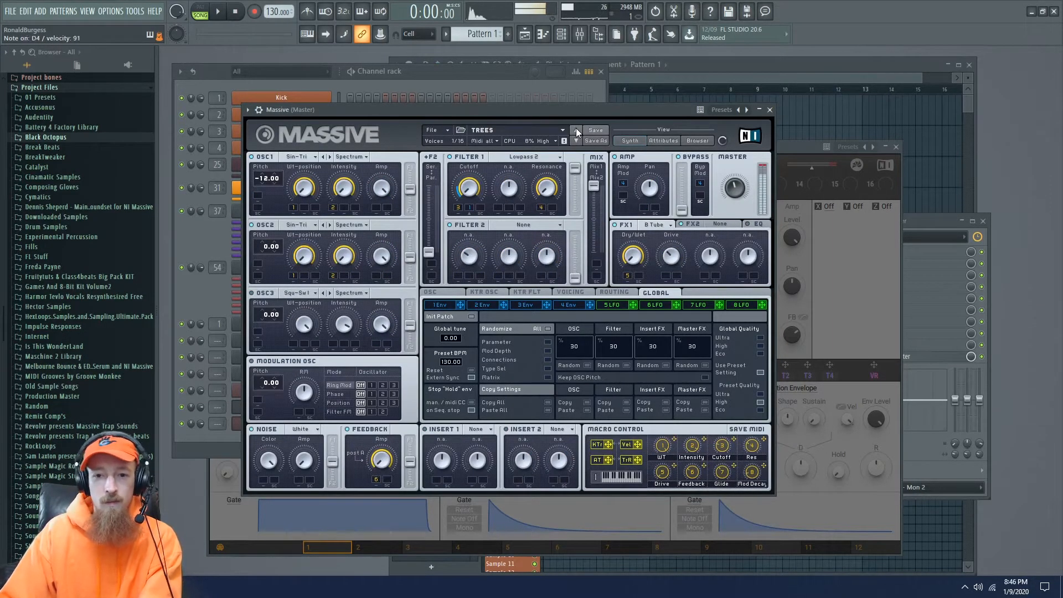
left_click(576, 128)
left_click(576, 128)
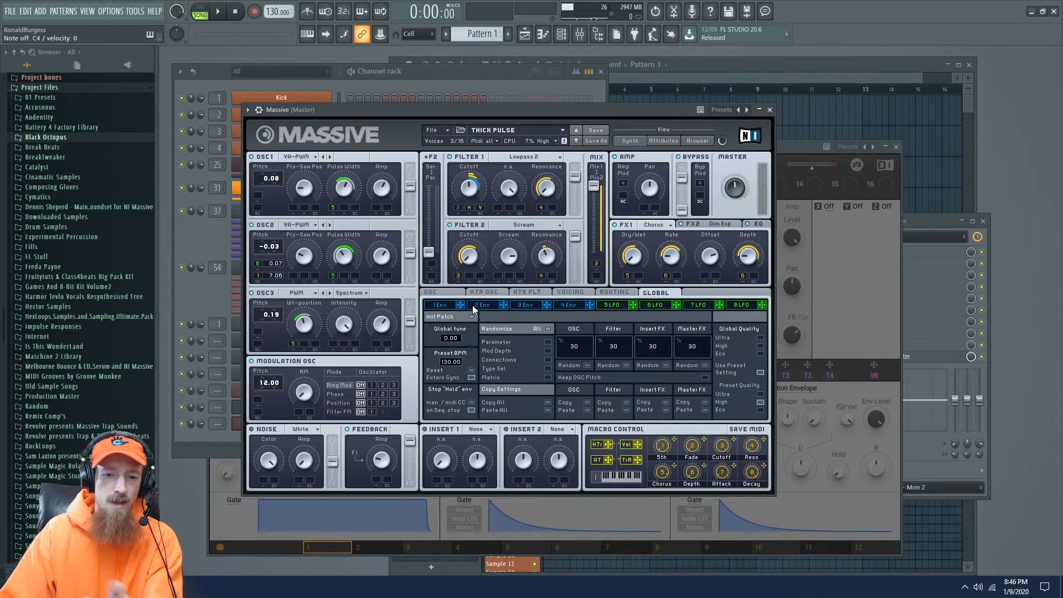
Step: Return to the channel rack, add Absynth 5 from the plugin picker, and move its window clear of the channel names
left_click(220, 294)
left_click(279, 422)
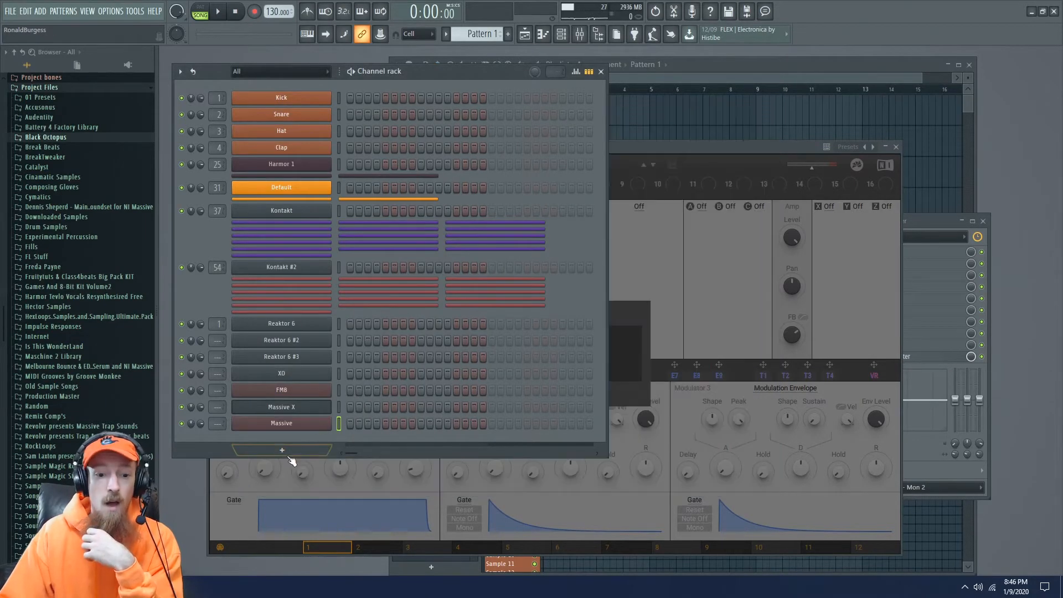
left_click(282, 450)
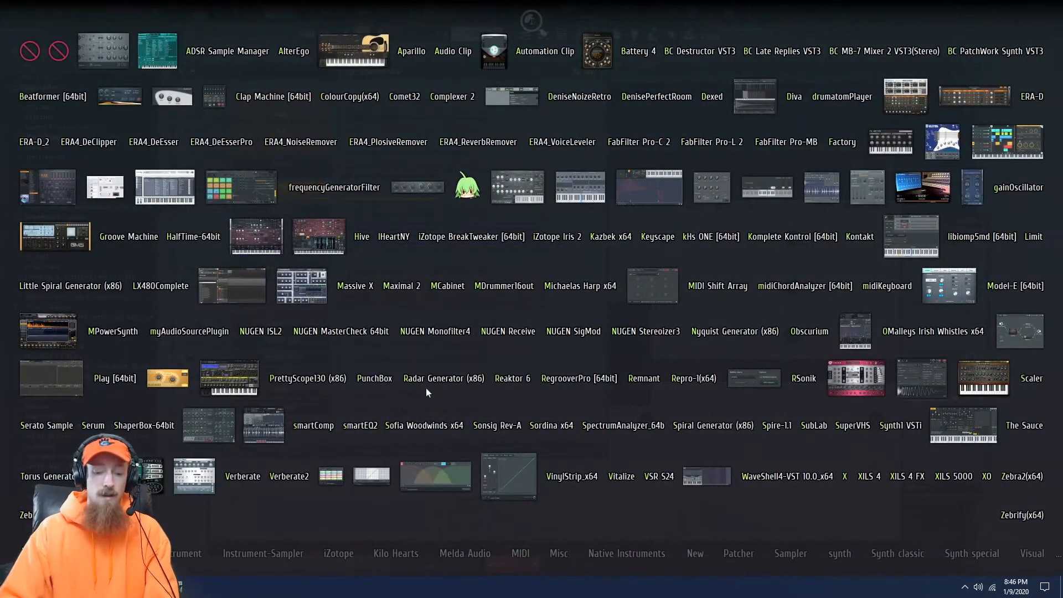
type("ab")
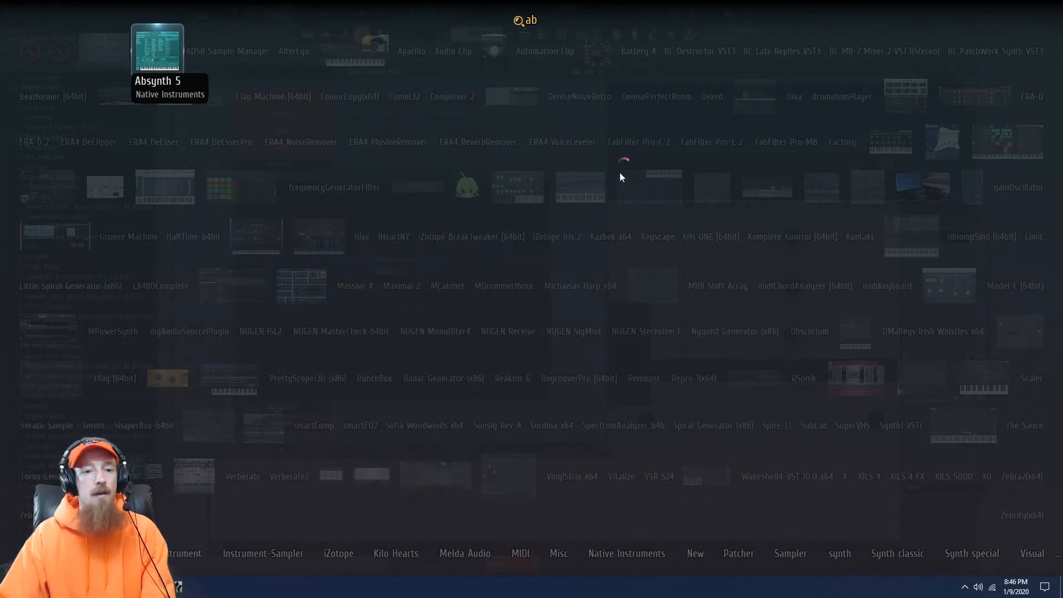
key("Return")
left_click_drag(467, 175, 577, 75)
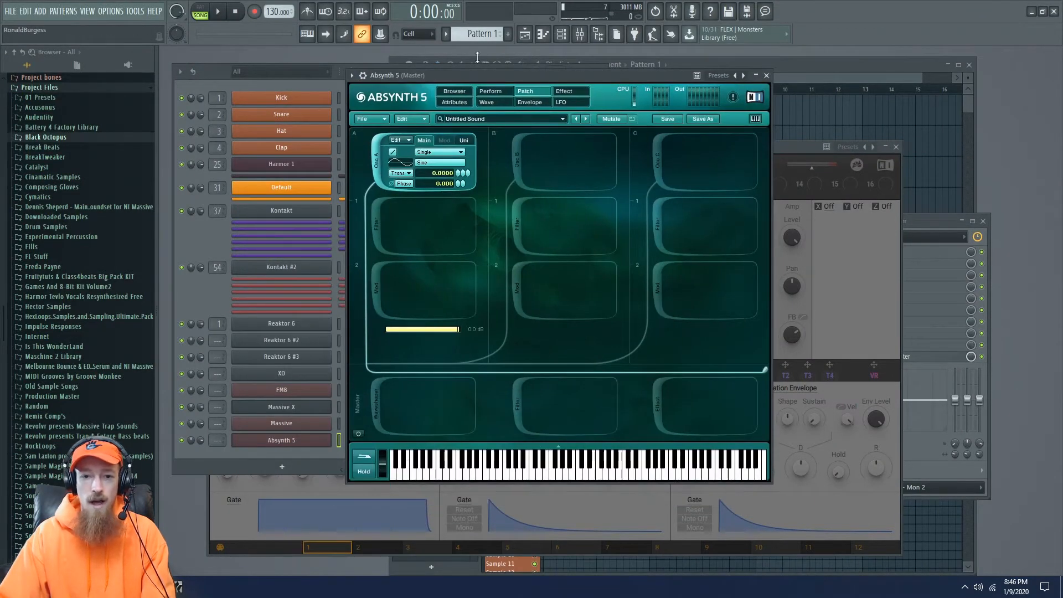
Step: Look through Absynth 5's Perform, Envelope and Effect pages, including the note and controller settings
left_click(501, 93)
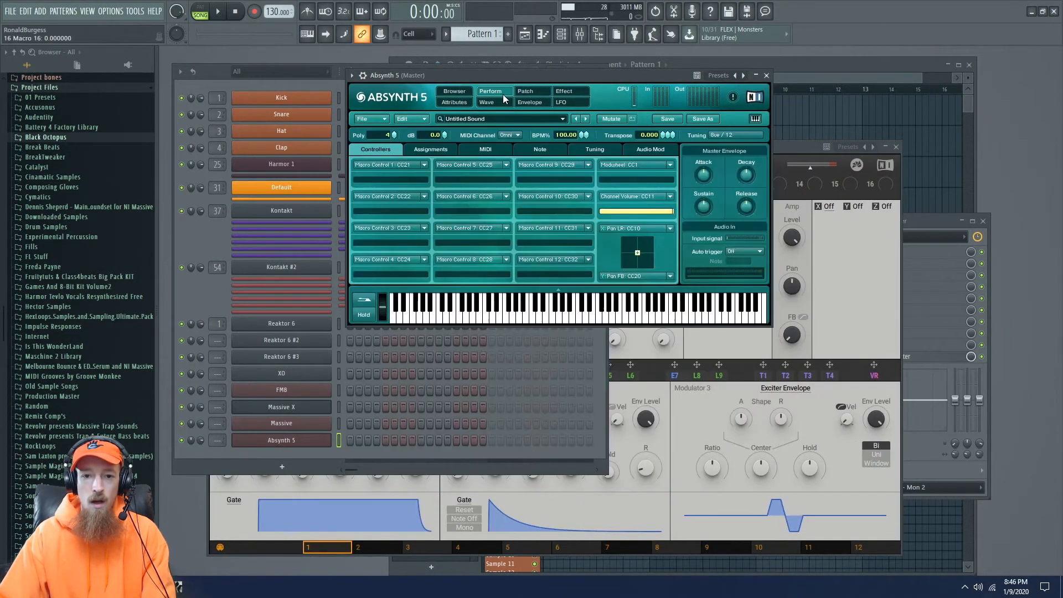
left_click(529, 102)
left_click(495, 93)
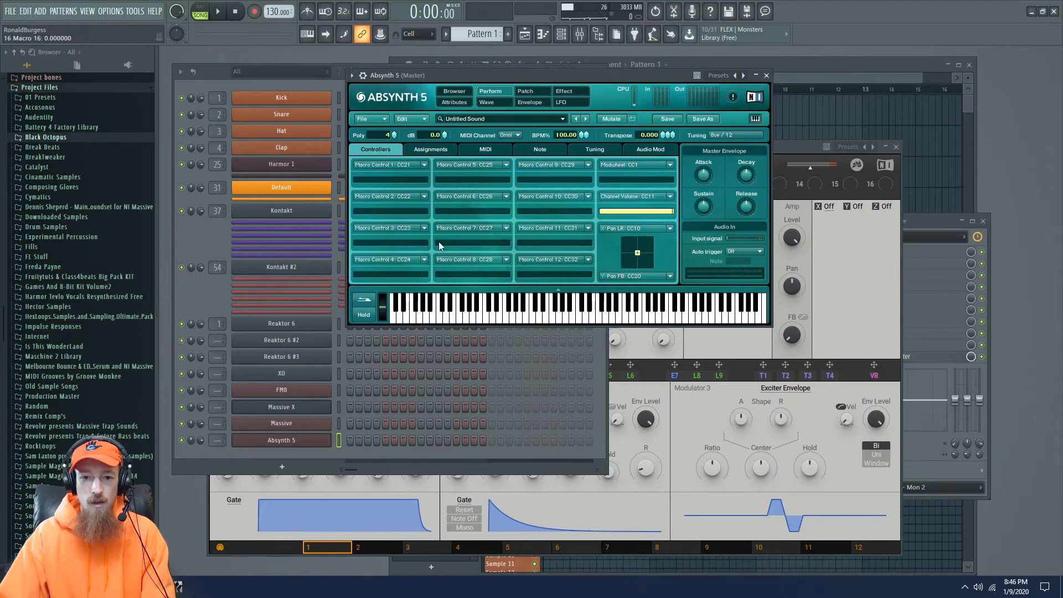
left_click(449, 153)
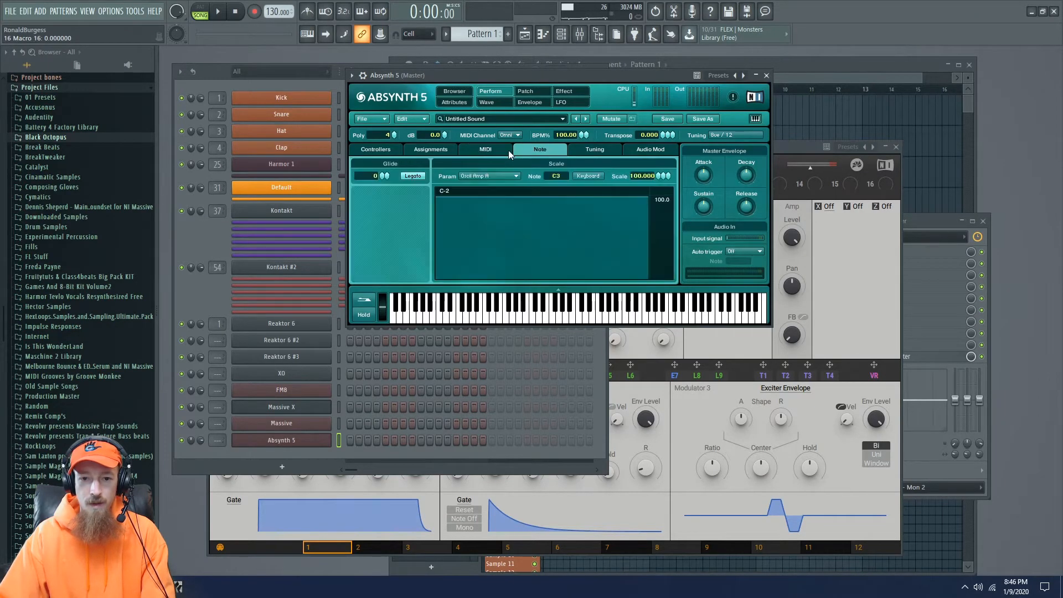
left_click(385, 151)
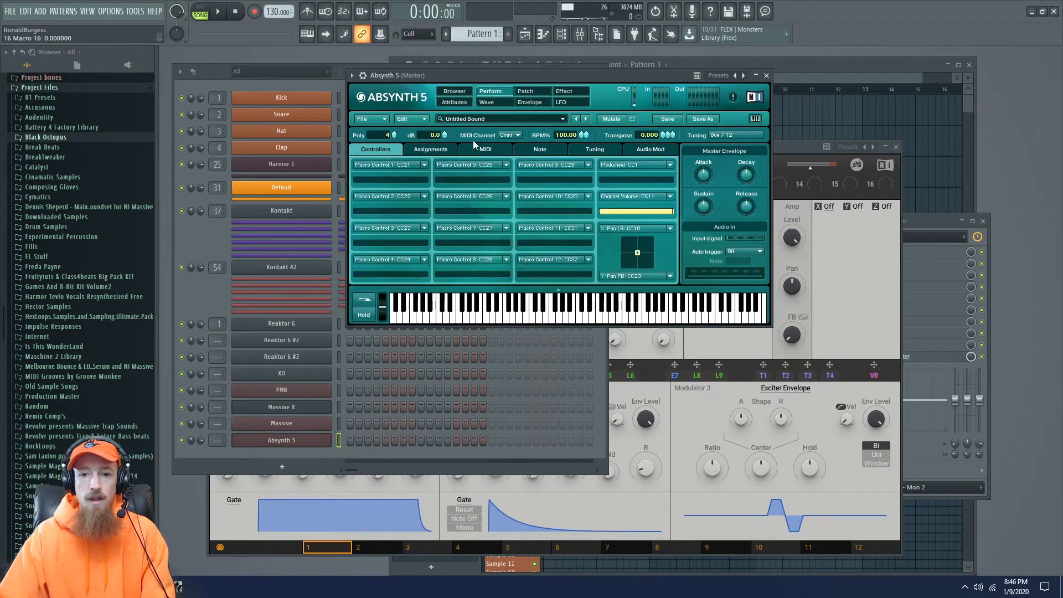
left_click(564, 92)
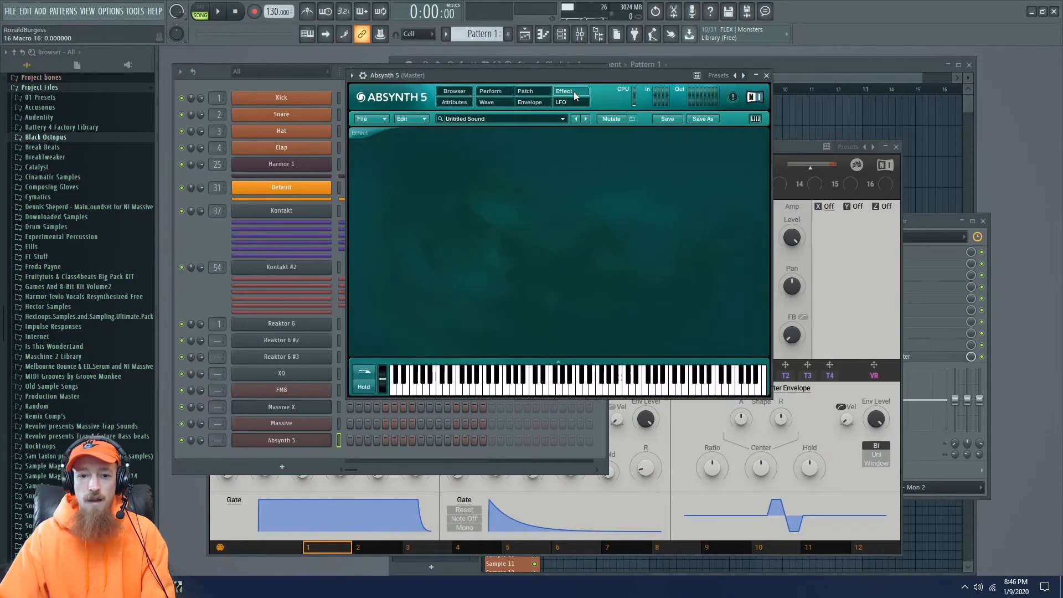
Step: Audition the Pipe Organ sound Pipes of Saint Saens 2 and the Synth Lead sound Another Notcher from Absynth 5's sound browser
left_click(490, 92)
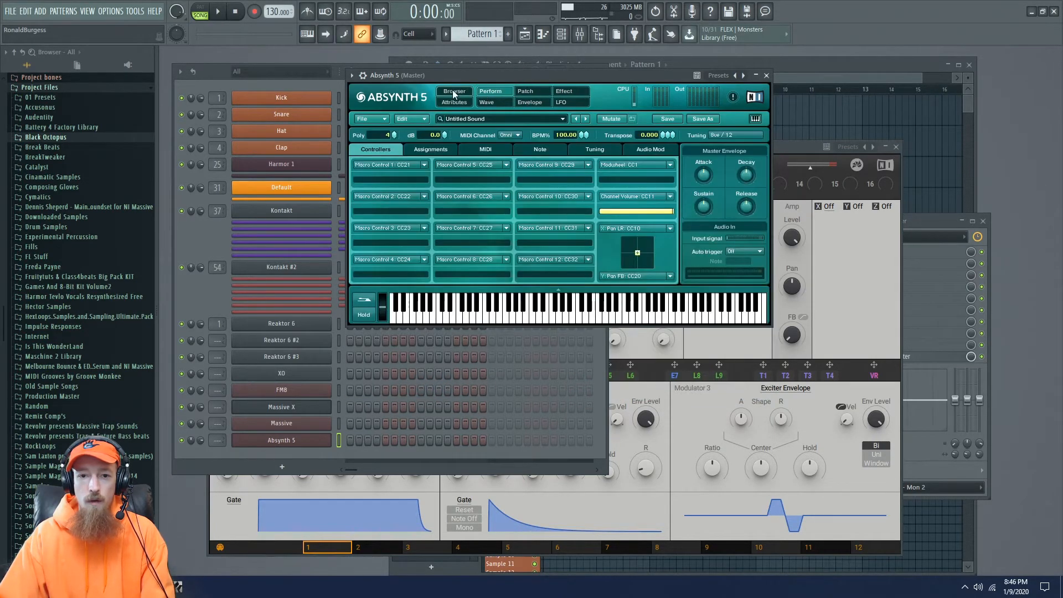
left_click(453, 90)
left_click(520, 238)
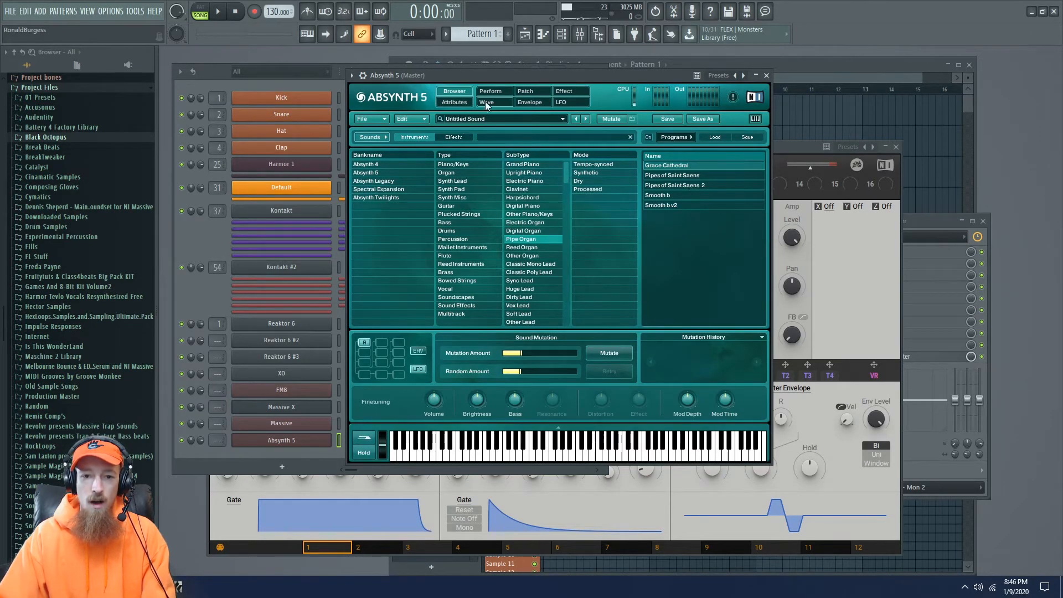
left_click(685, 183)
left_click(558, 119)
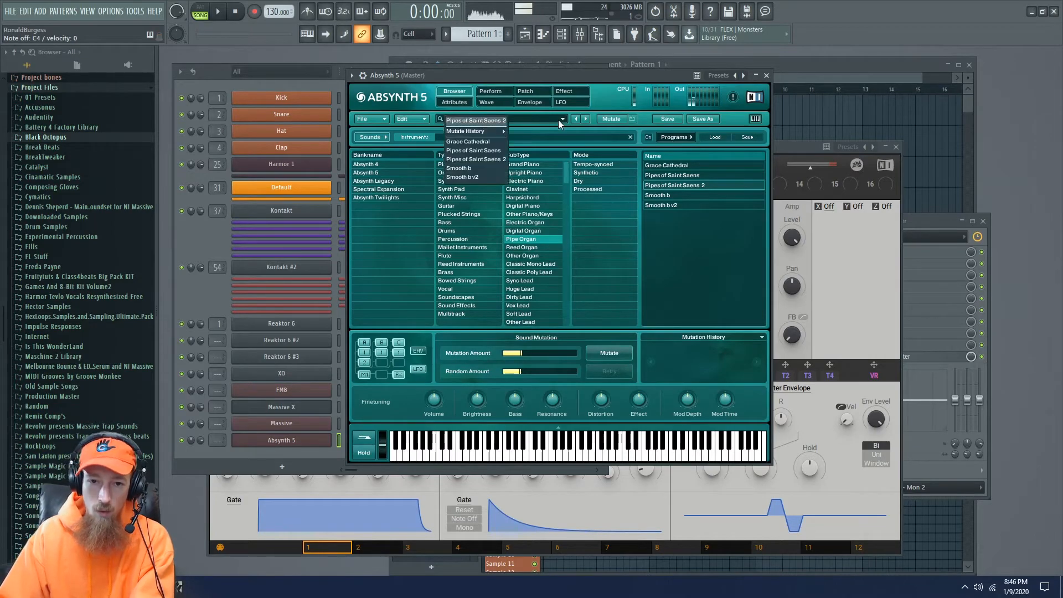
left_click(490, 161)
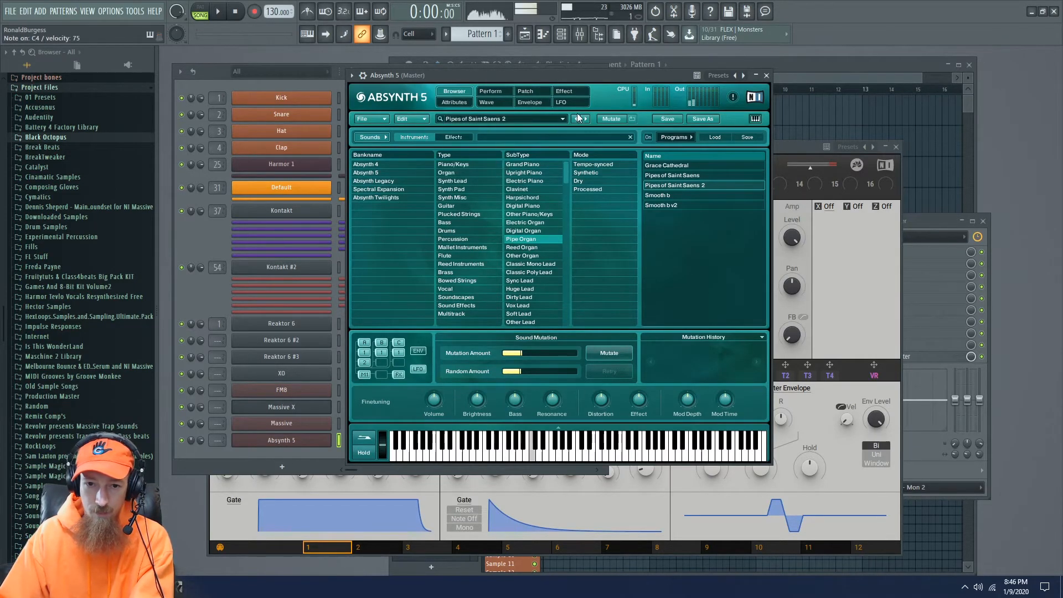
left_click(482, 181)
left_click(673, 215)
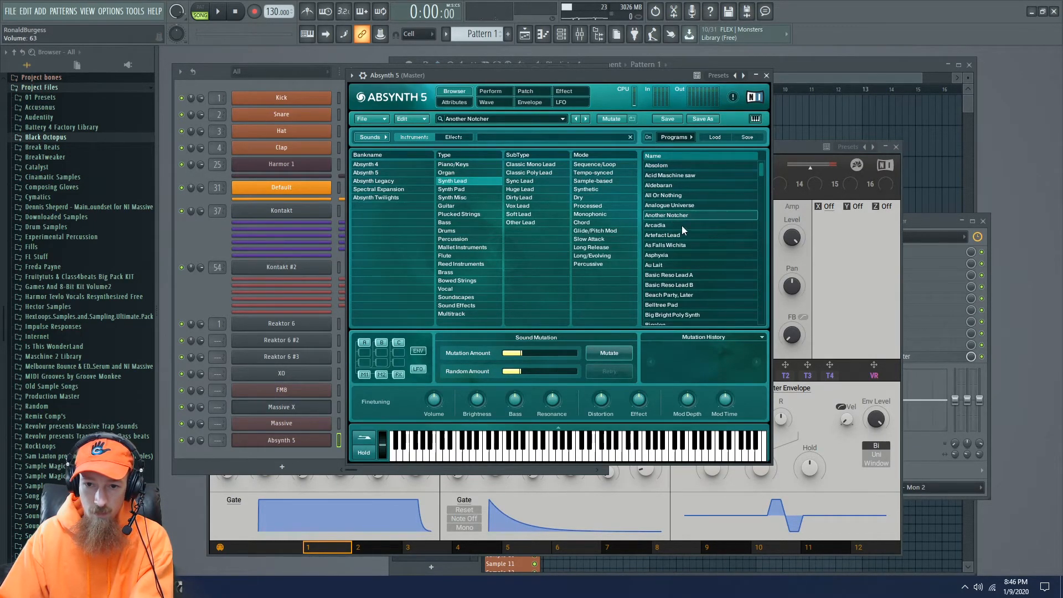
Step: Audition the Piano/Keys sounds Aurora and Bright Lead shutters, clear the type filter, and look through the full sound list to its end
left_click(458, 163)
left_click(720, 244)
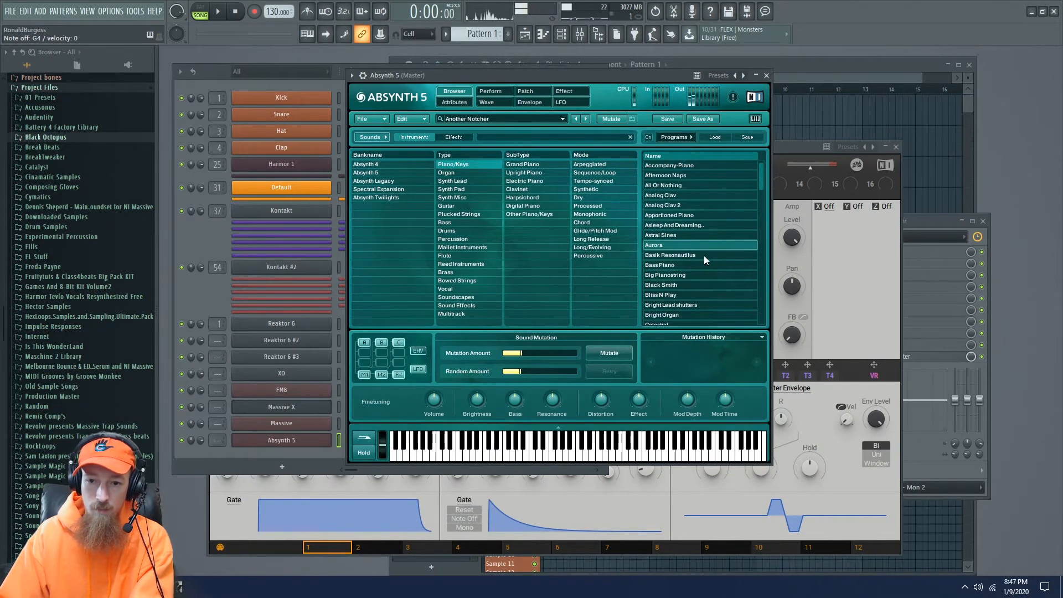
left_click(703, 305)
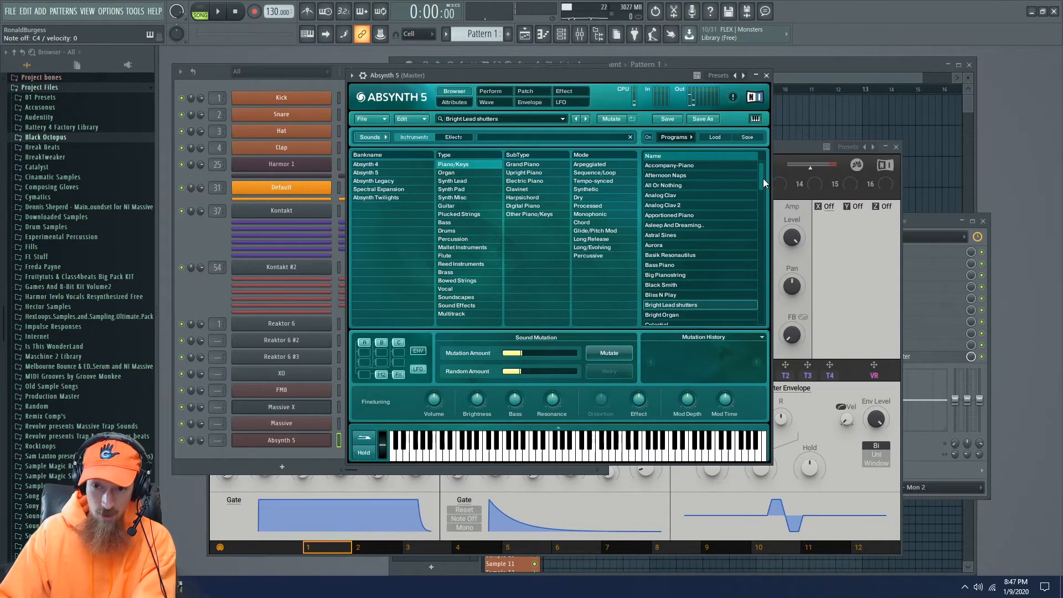
left_click(476, 165)
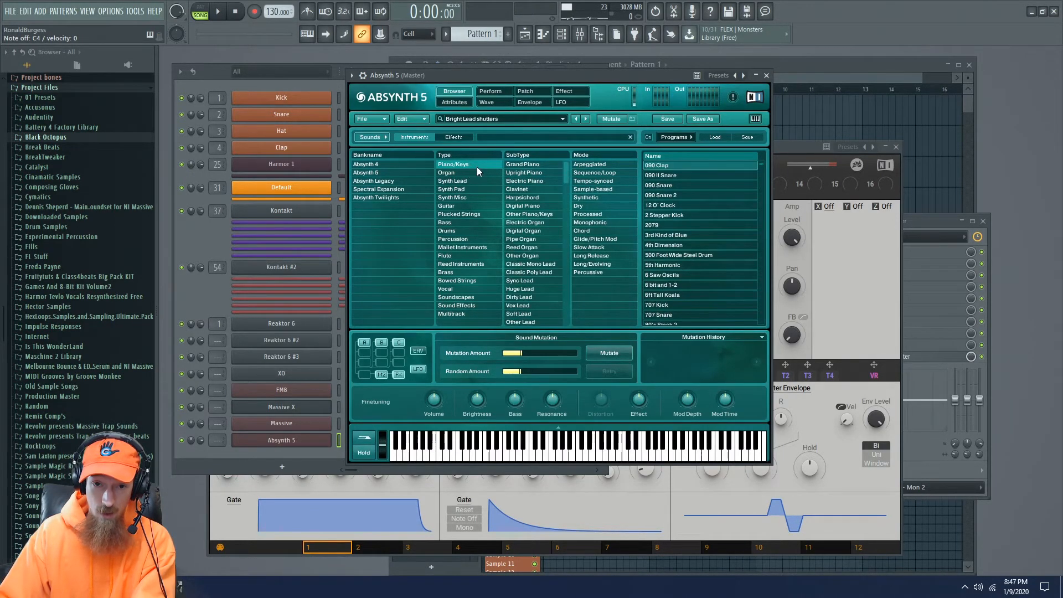
left_click_drag(762, 168, 762, 326)
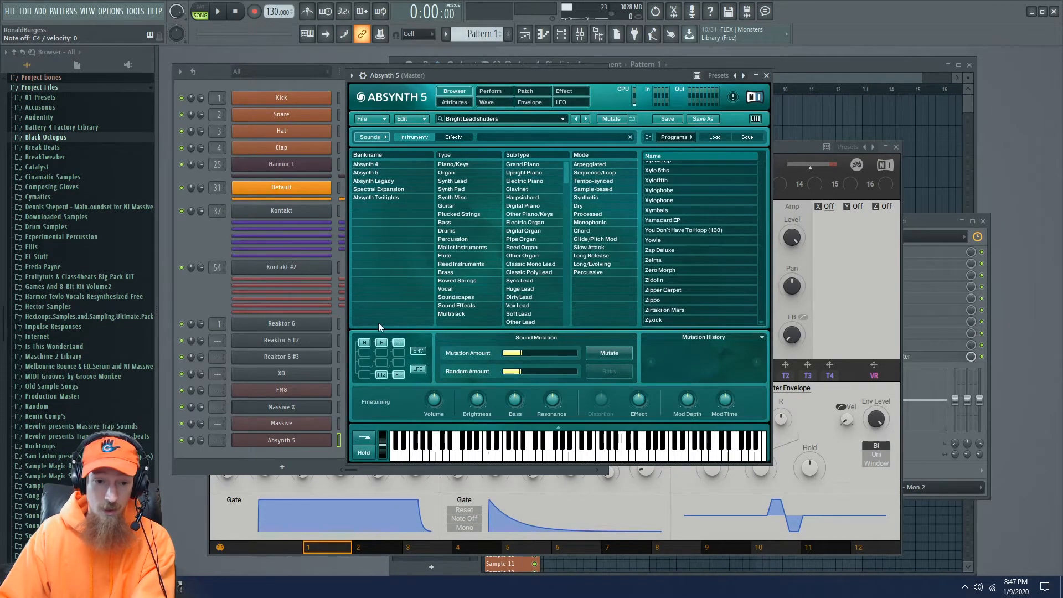
Step: Bring up Massive, look over its sound browser and sound attributes, and return to its synth view
left_click(300, 425)
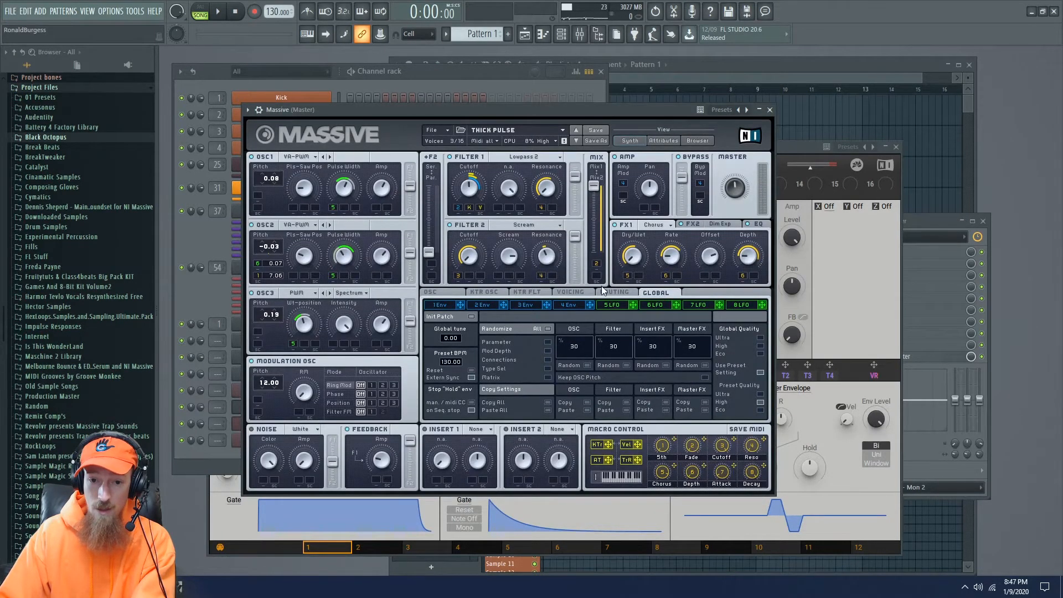
left_click(697, 141)
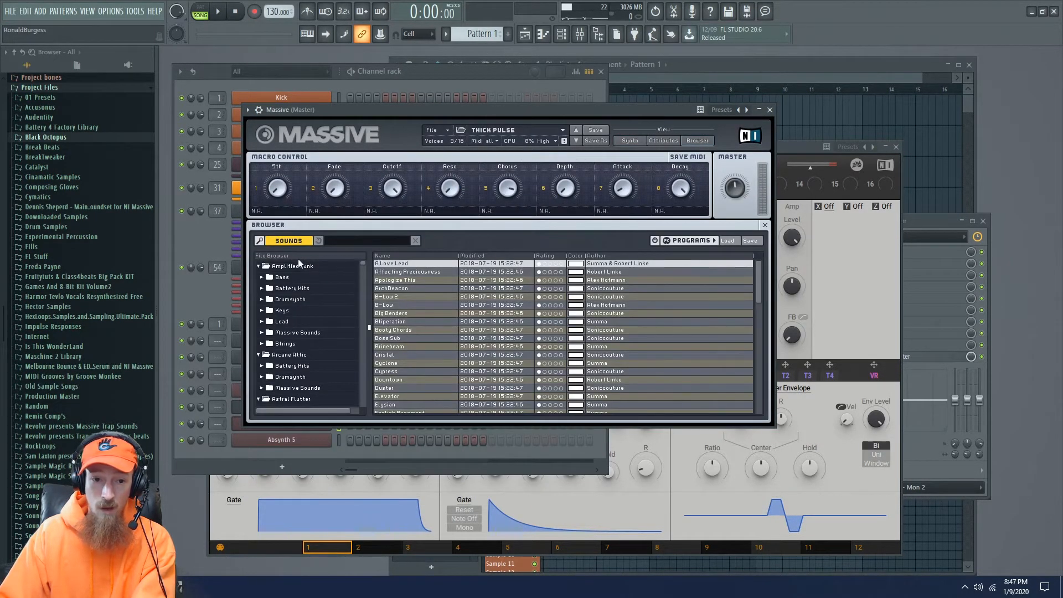
left_click_drag(367, 265, 335, 237)
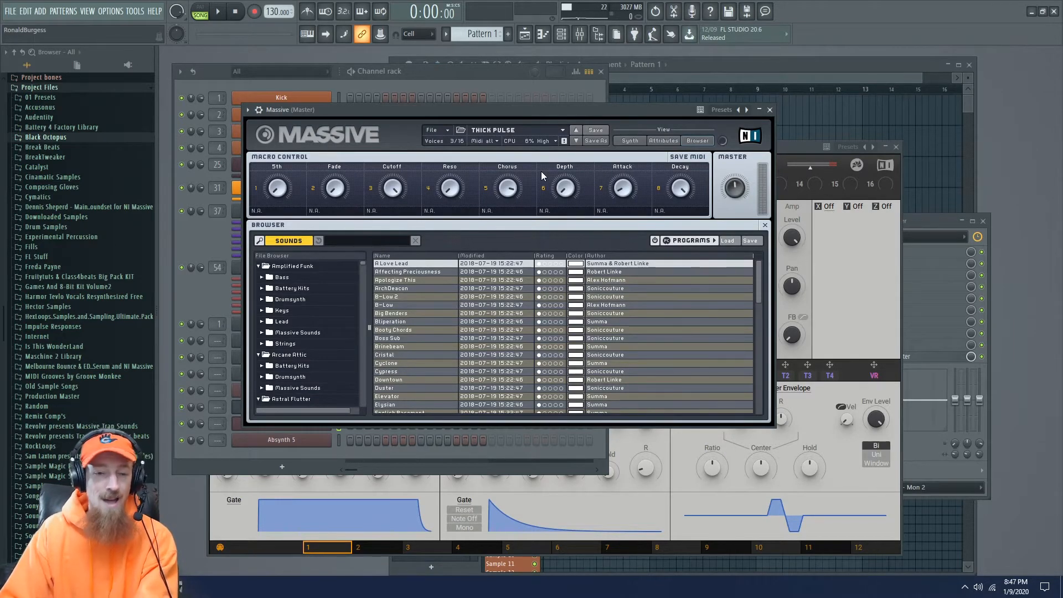
left_click(667, 140)
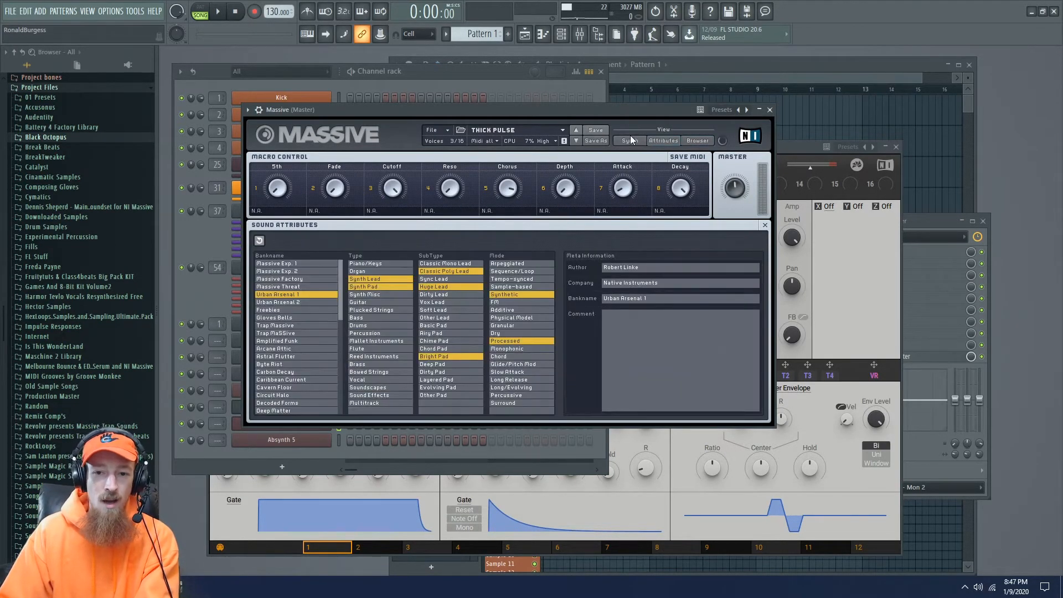
left_click(636, 141)
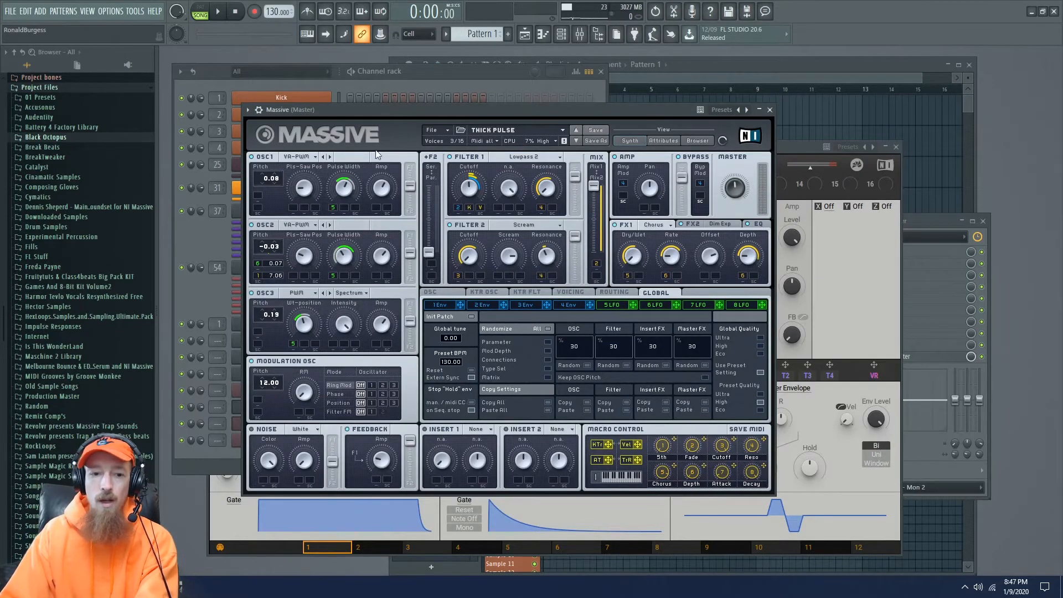
Step: Open Massive X from the channel rack, move its window higher, and load the Auto Chord preset
left_click(196, 301)
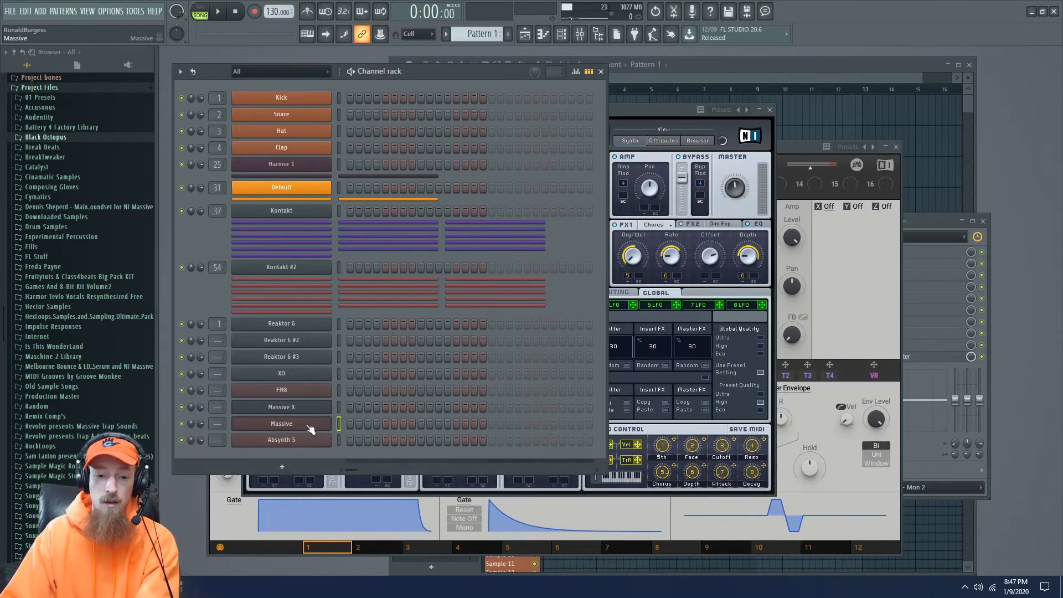
left_click(294, 411)
left_click(651, 146)
left_click_drag(651, 145, 679, 78)
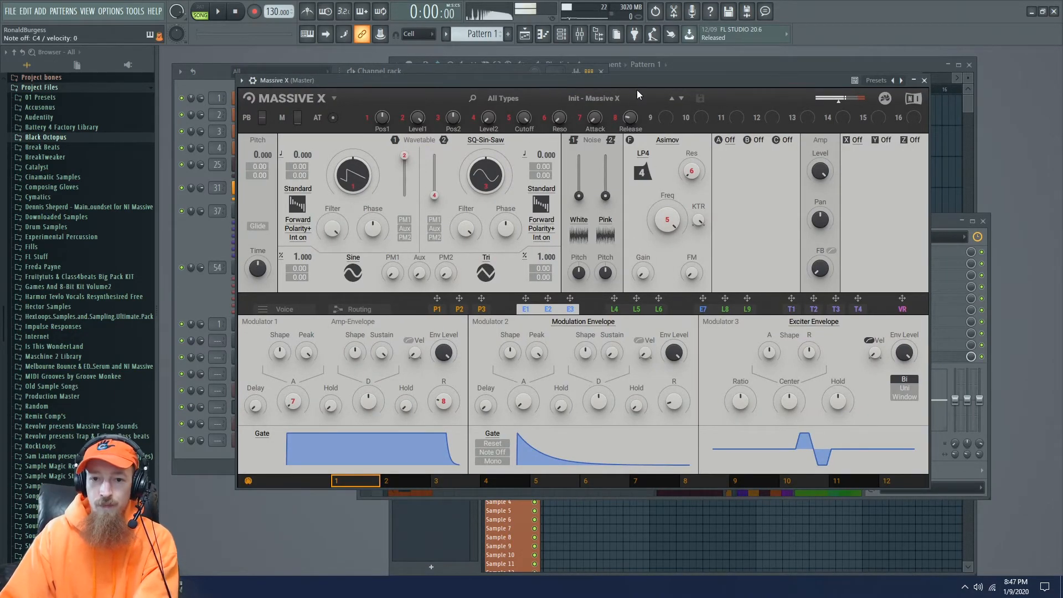
left_click(663, 96)
double_click(664, 240)
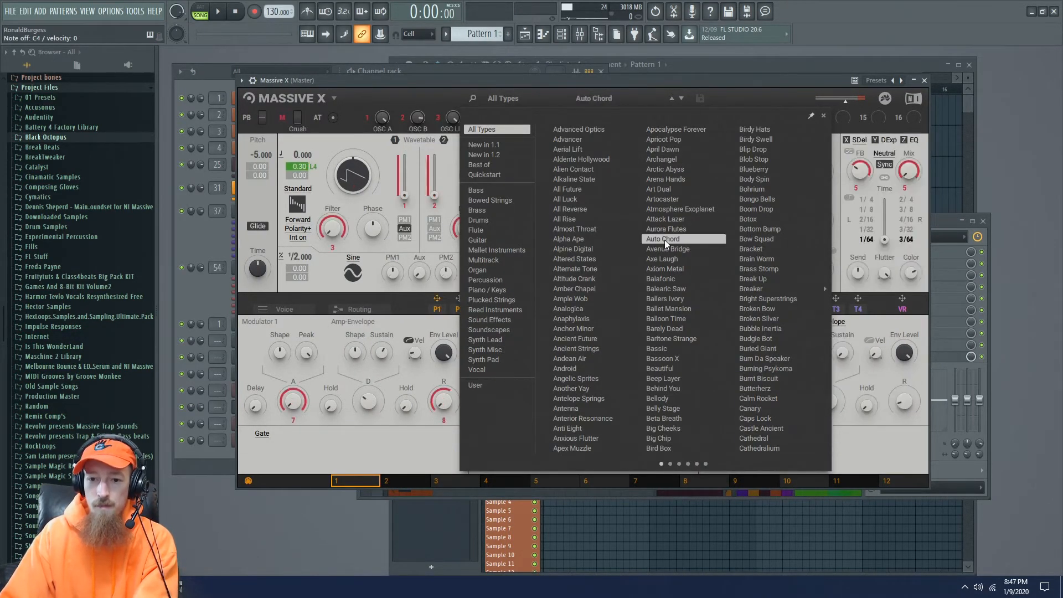
Step: Step backward through Massive X's presets from Aurora Flutes to Artocaster, auditioning sounds along the way
left_click(671, 100)
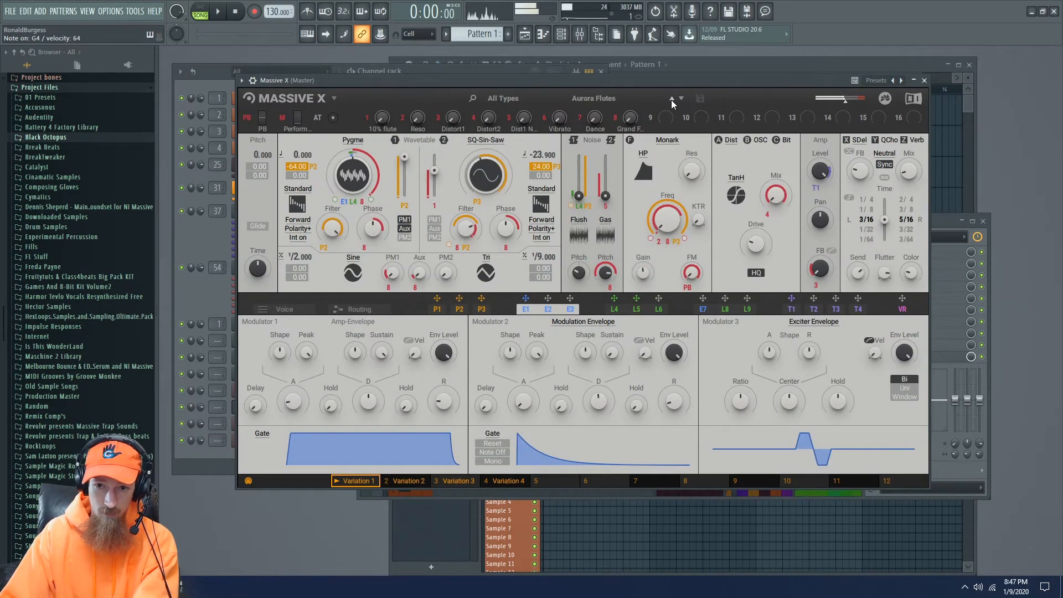
left_click(670, 99)
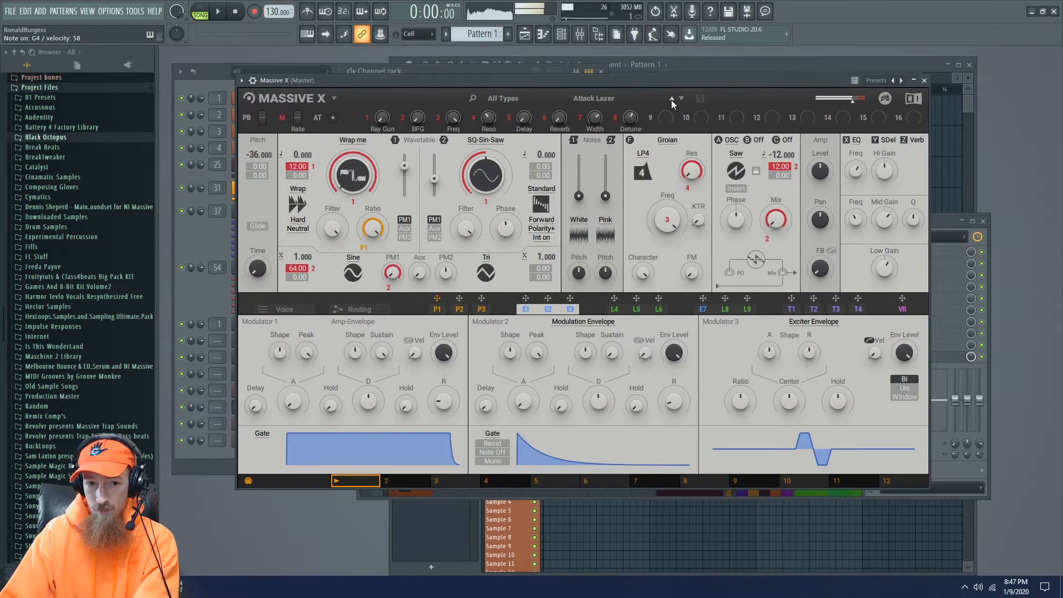
left_click(671, 99)
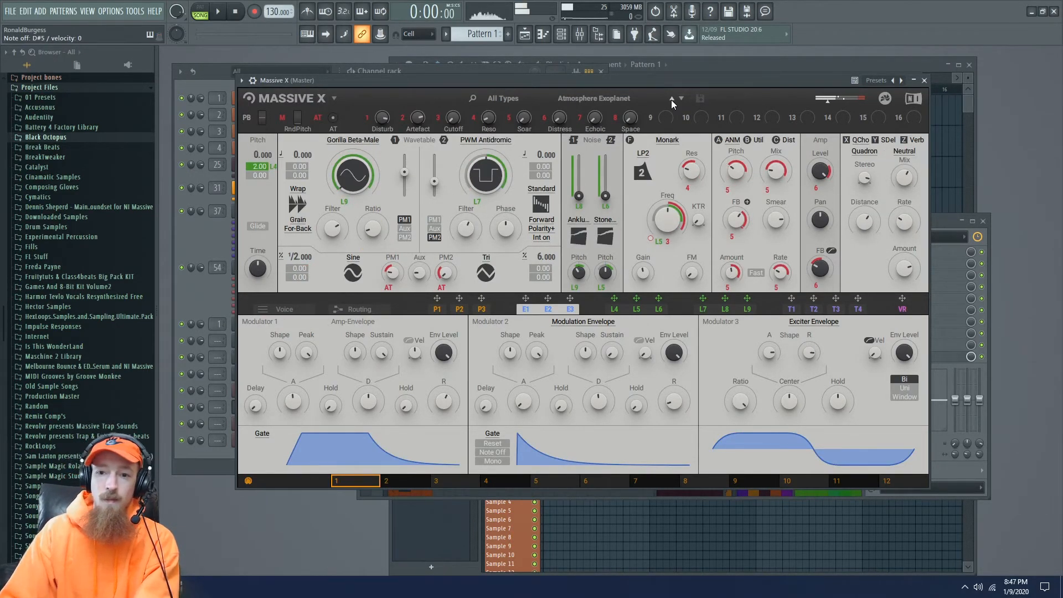
left_click(671, 99)
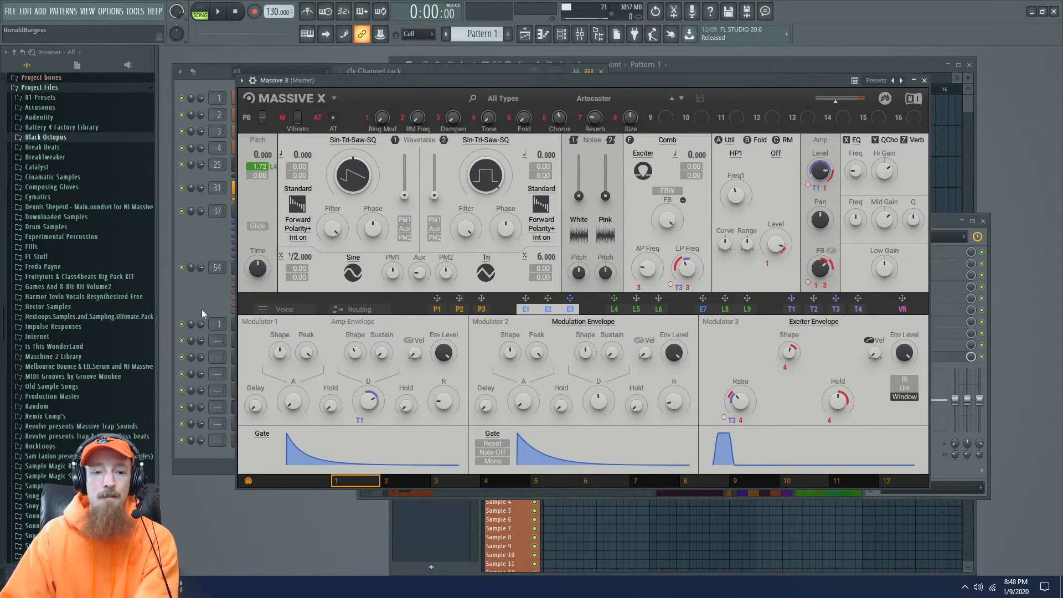
left_click(210, 298)
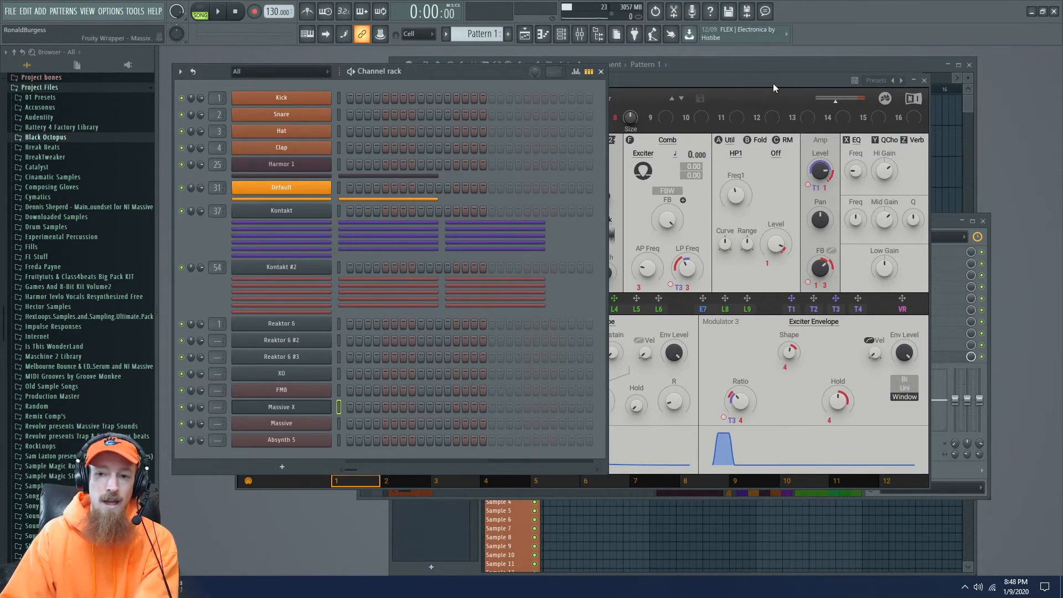
left_click(770, 80)
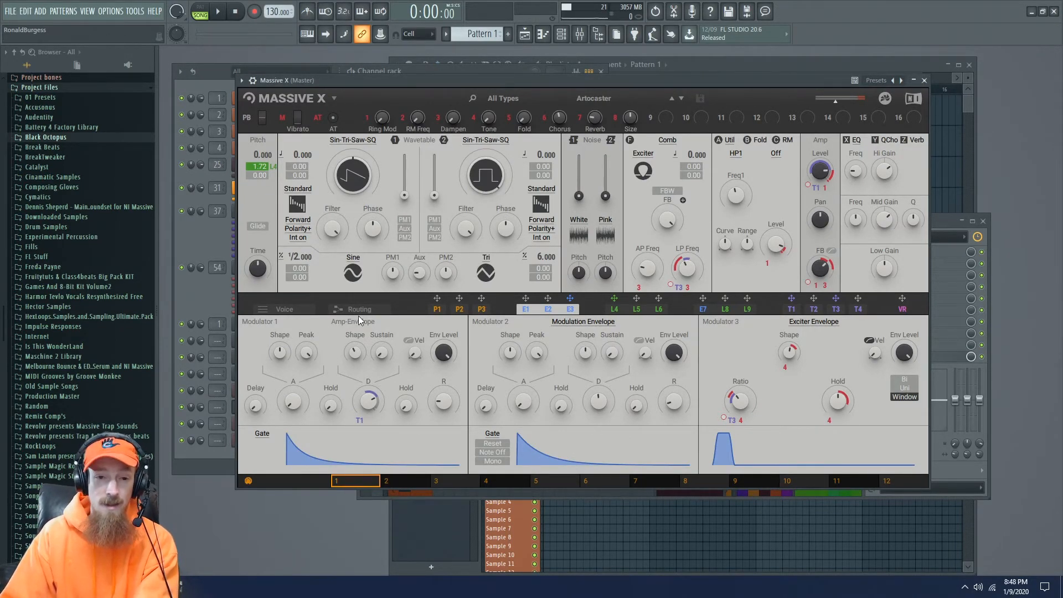
left_click(214, 298)
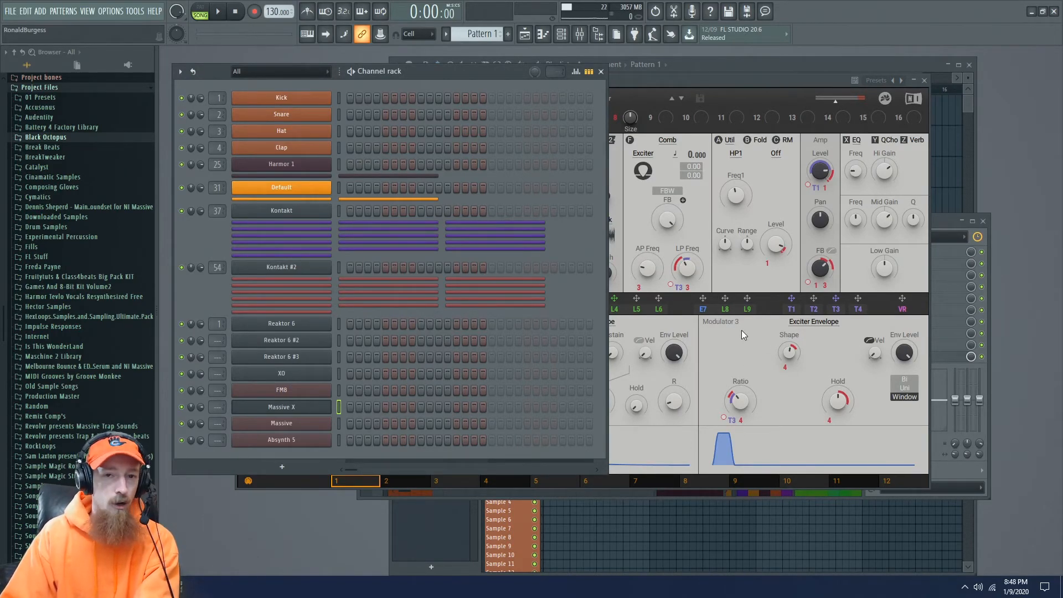
left_click(286, 468)
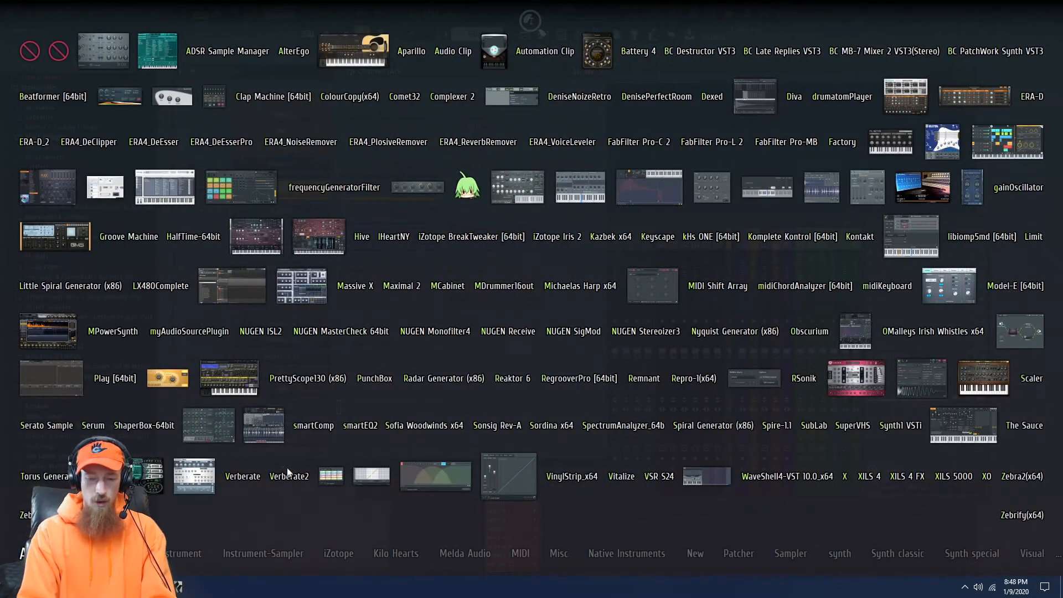
left_click(735, 5)
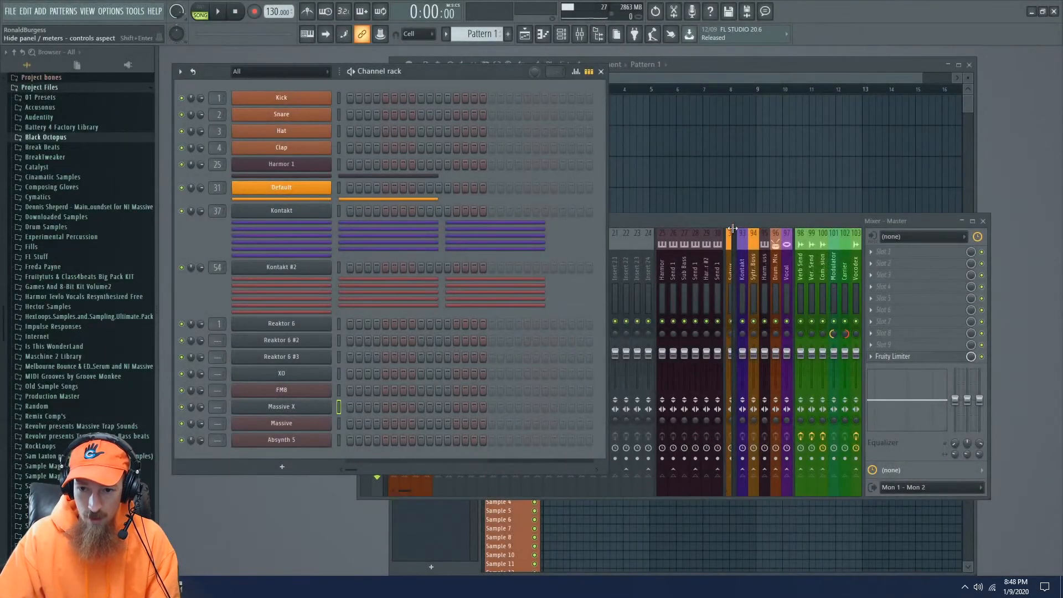
Step: Bring up the mixer, add the RC 24 reverb to slot 5 of the Master track, and move its window clear
left_click(732, 227)
left_click(946, 298)
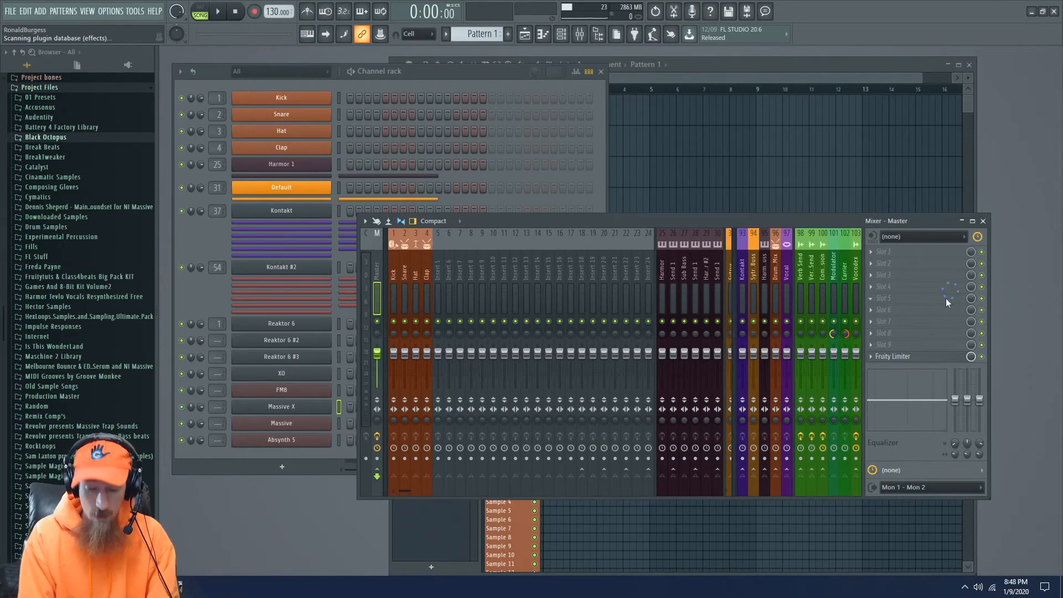
type("RC")
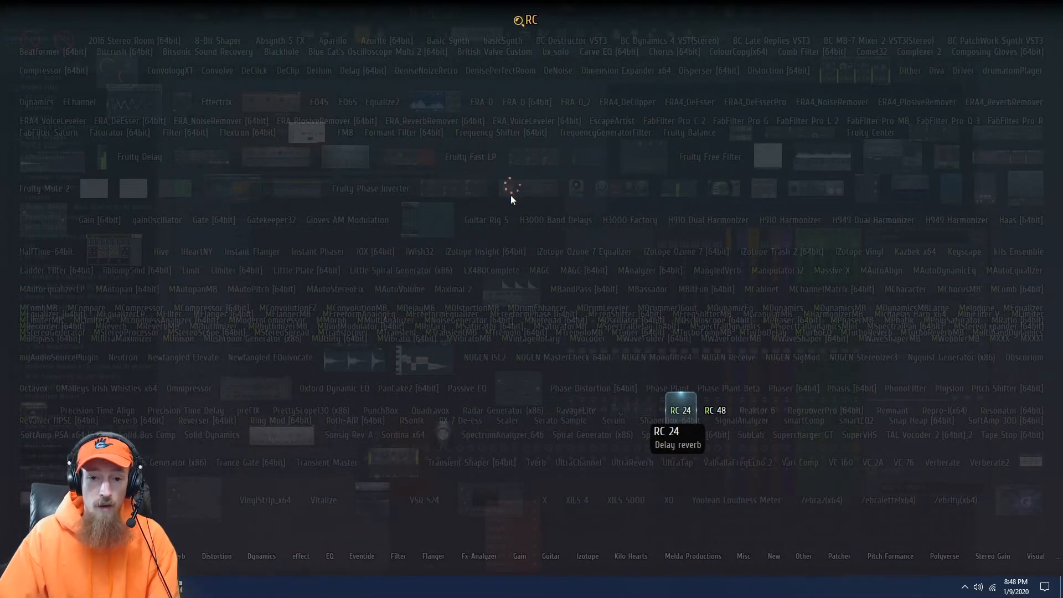
key("Return")
left_click_drag(363, 187, 619, 121)
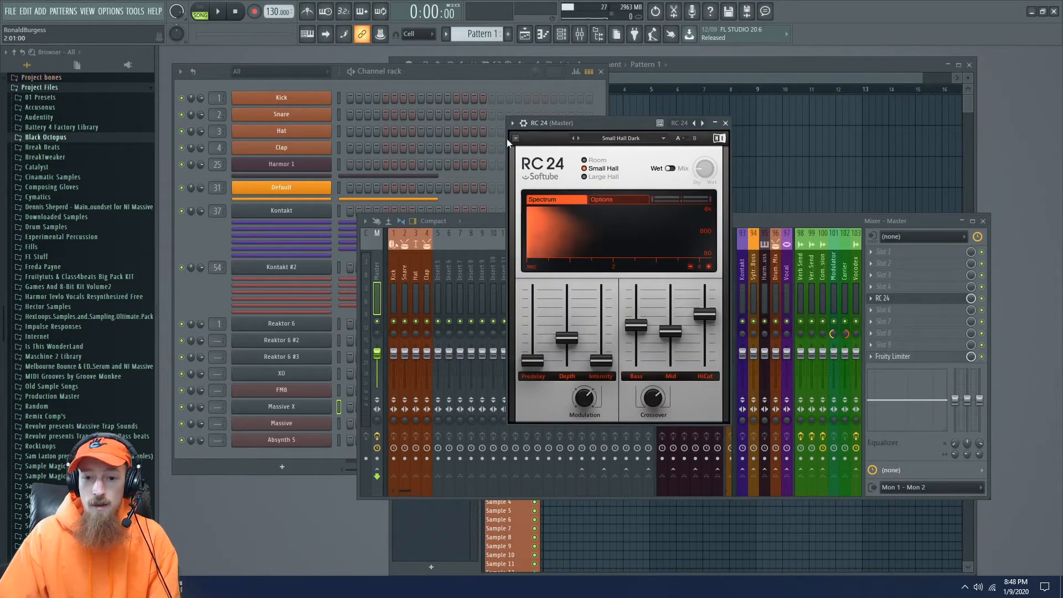
Step: Load the Small Room preset from RC 24's Small category
left_click(621, 137)
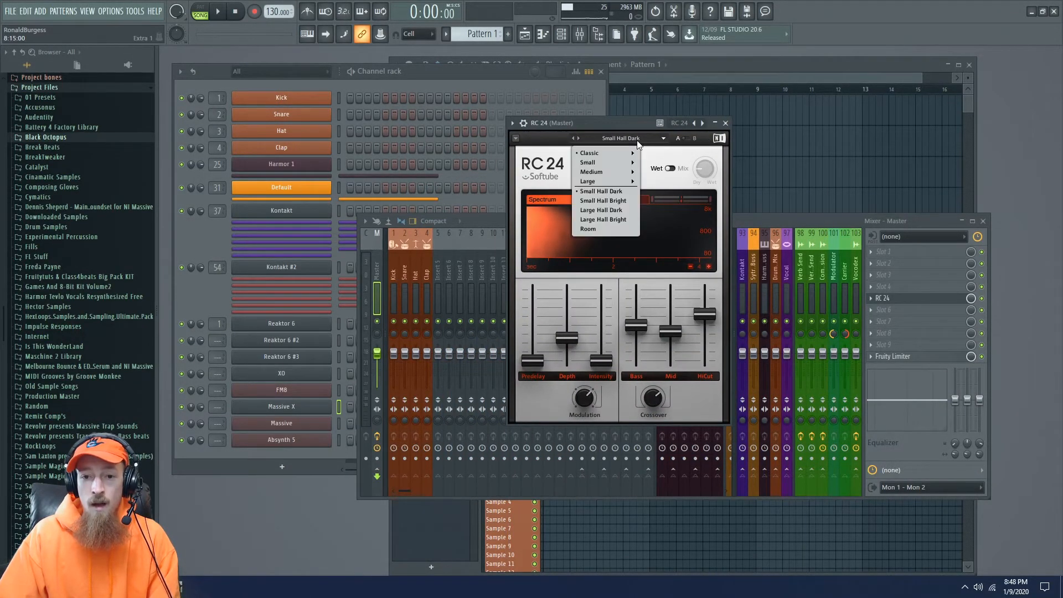
mouse_move(617, 163)
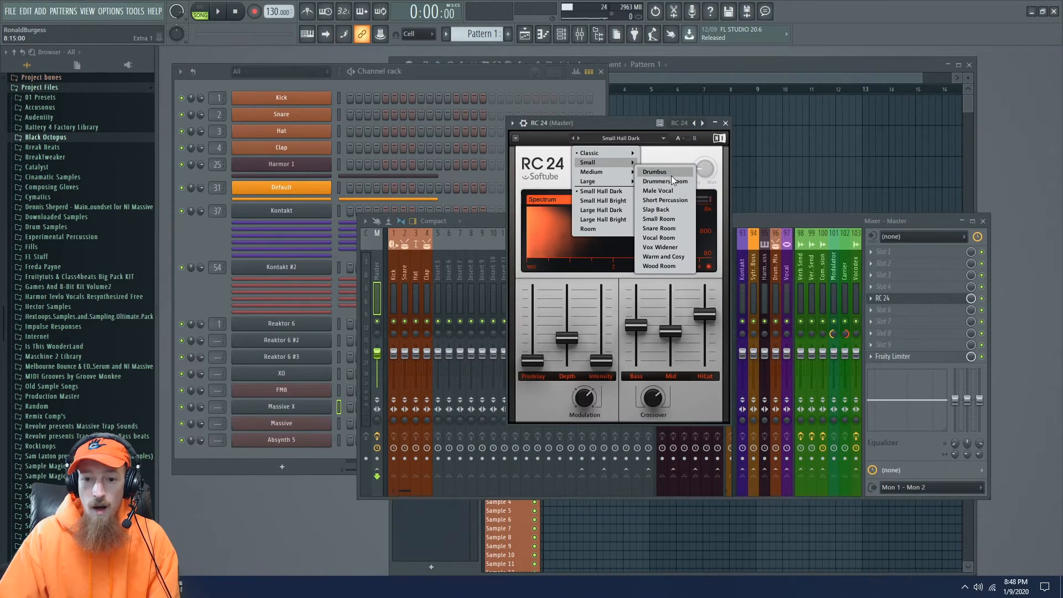
left_click(671, 218)
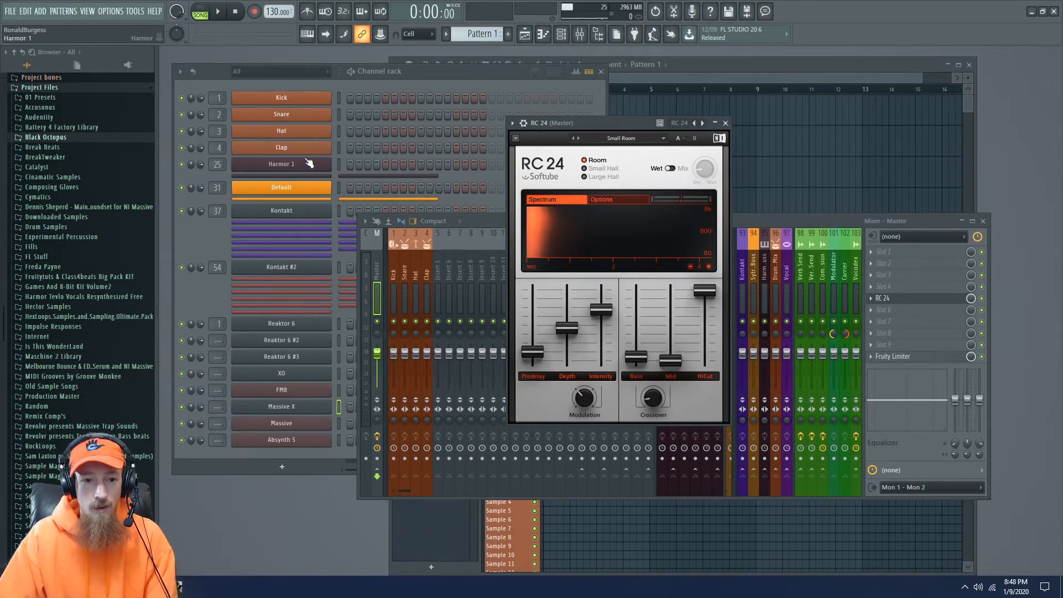
Step: Audition the Hat channel through RC 24 and toggle the reverb's mix mode to Mix and back to Wet
left_click(311, 133)
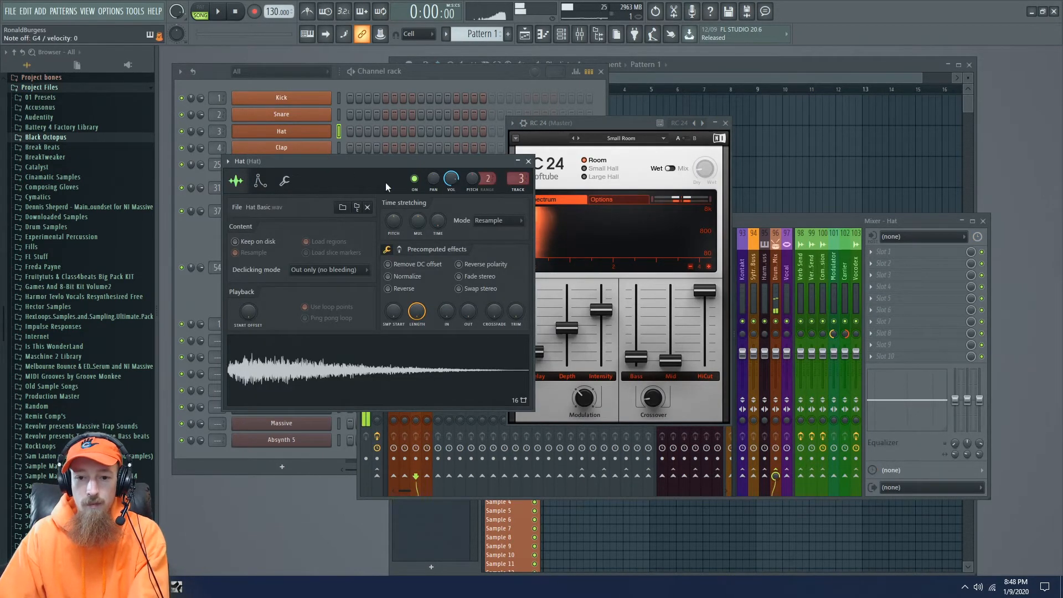
left_click(641, 131)
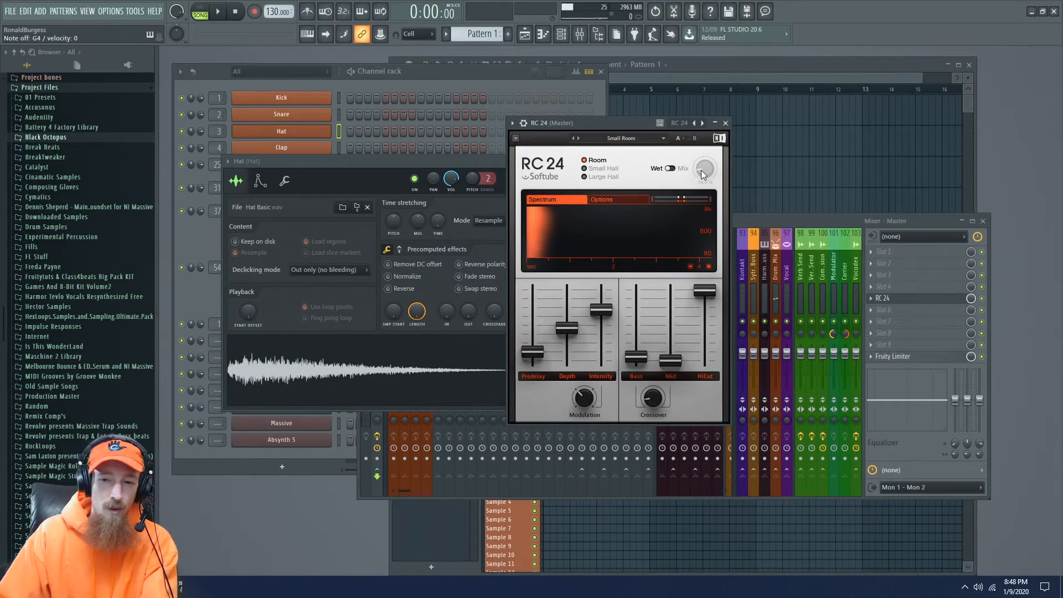
left_click(672, 168)
left_click(673, 168)
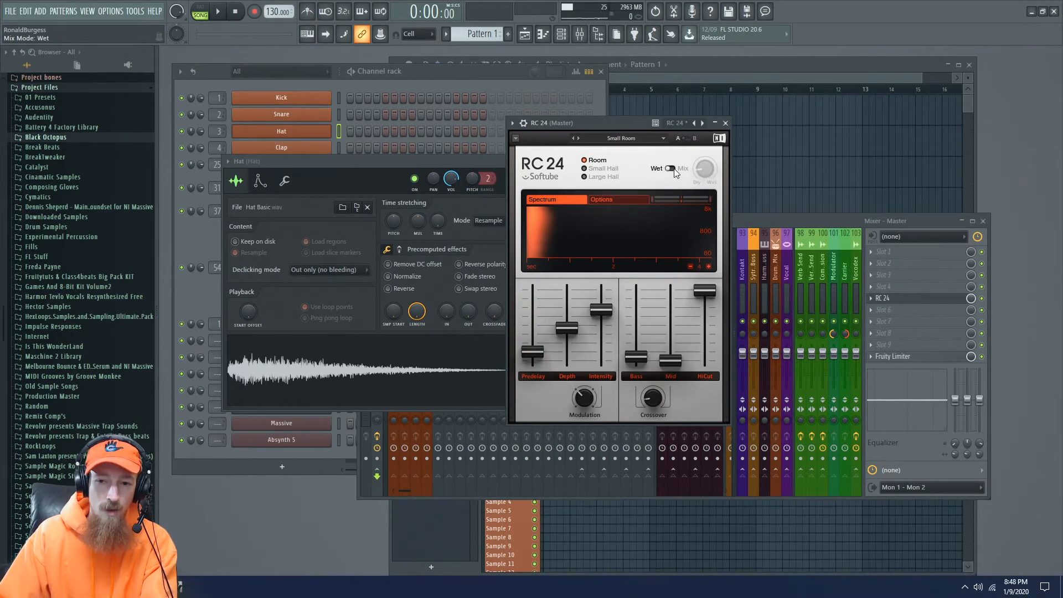
Step: Switch RC 24 to Mix mode and set its dry/wet mix to about 17%
left_click(676, 168)
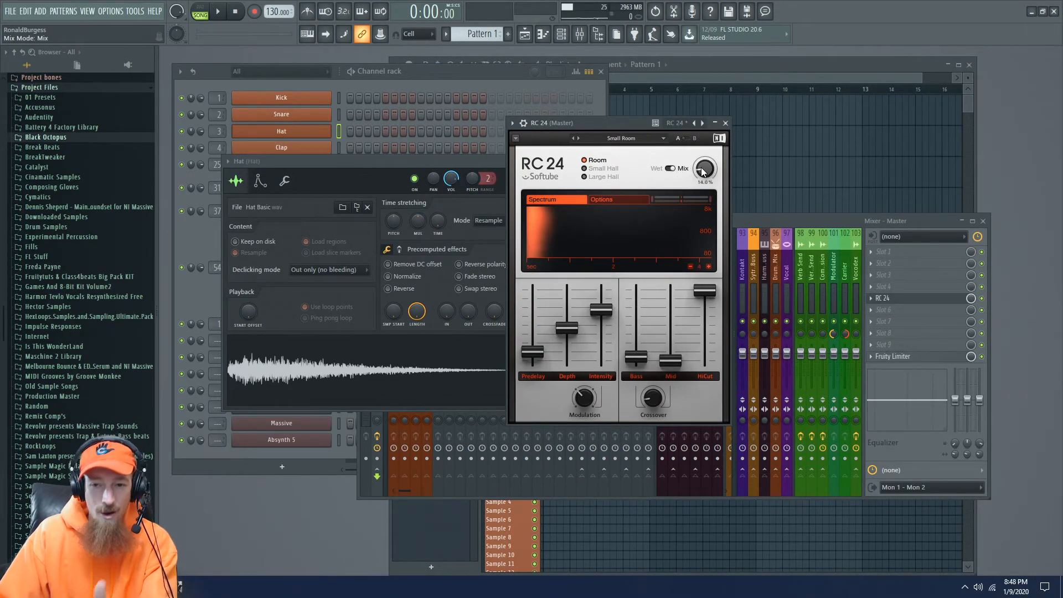
left_click_drag(703, 177, 703, 175)
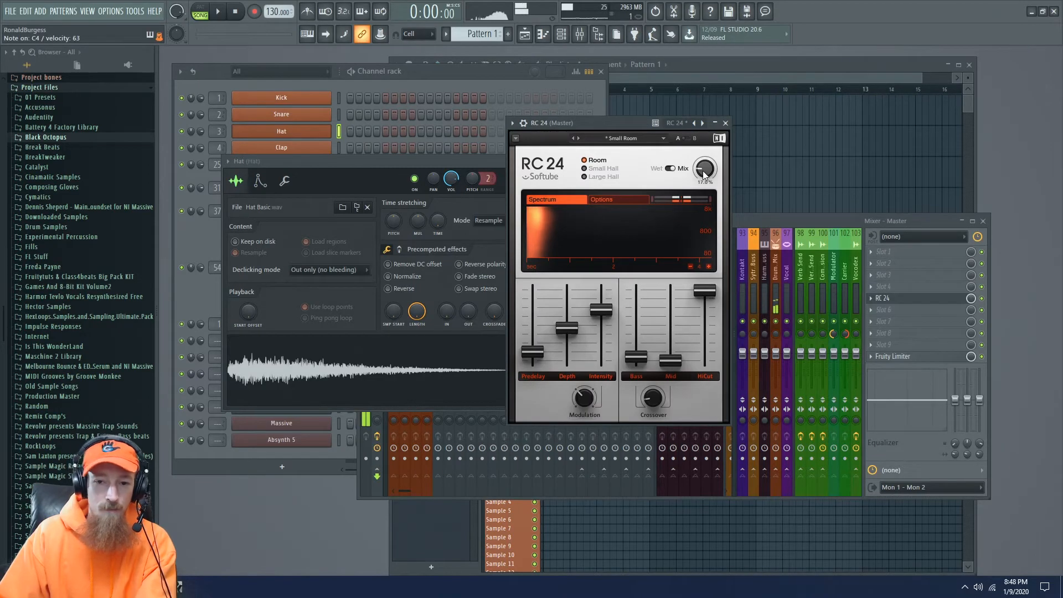
Step: Add the RC 48 reverb to slot 7 of the Master track and browse its preset categories
left_click(897, 321)
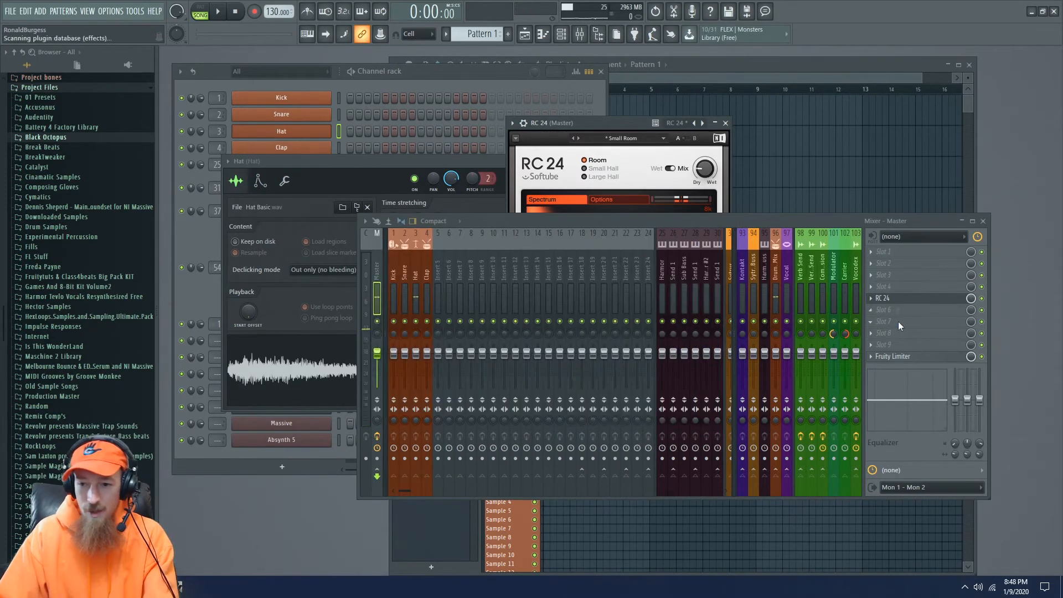
type("Rc")
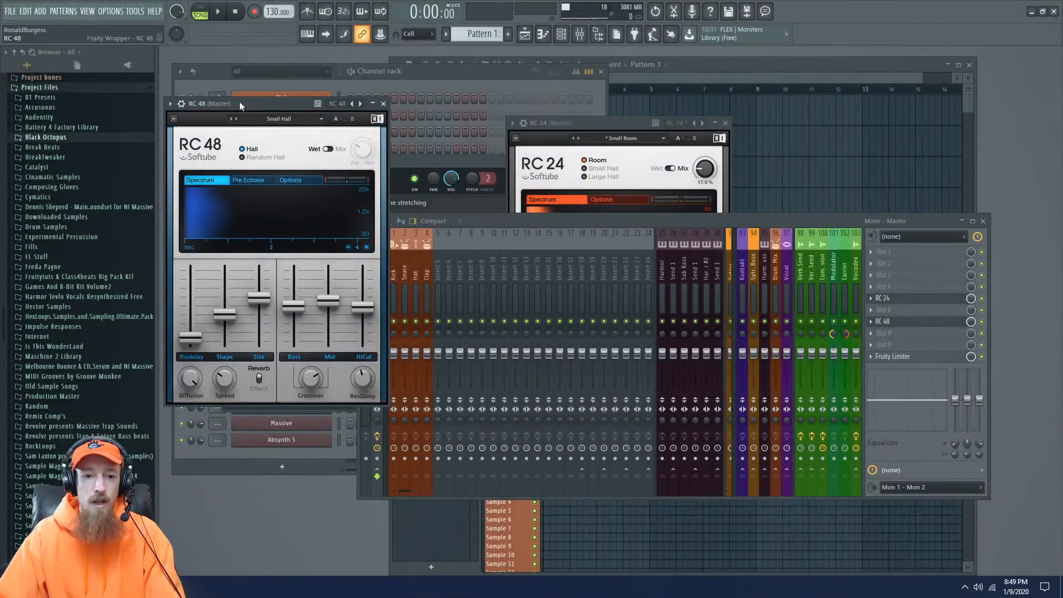
left_click(271, 119)
mouse_move(275, 159)
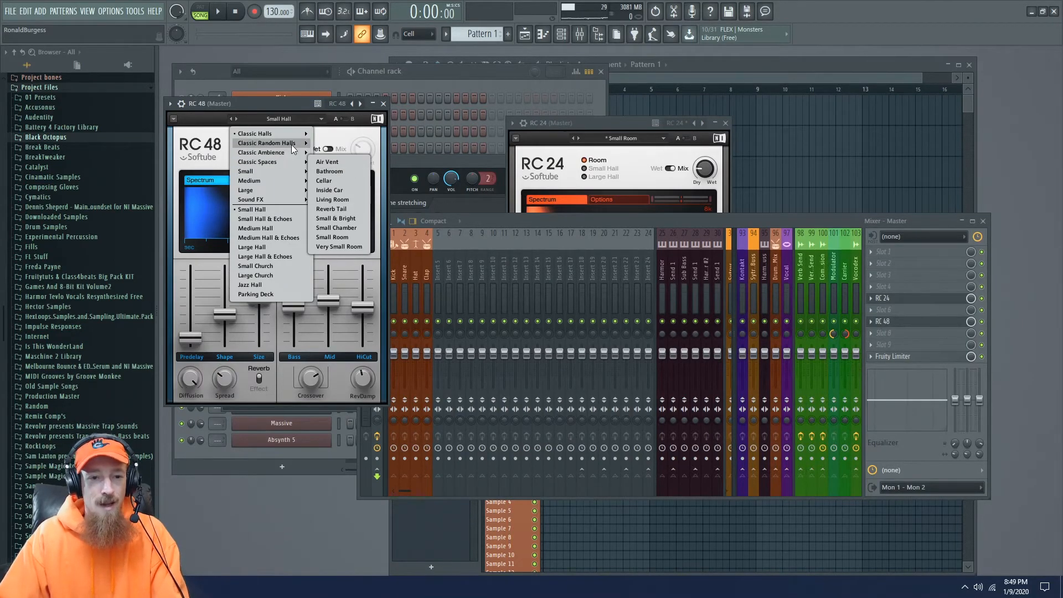
mouse_move(287, 199)
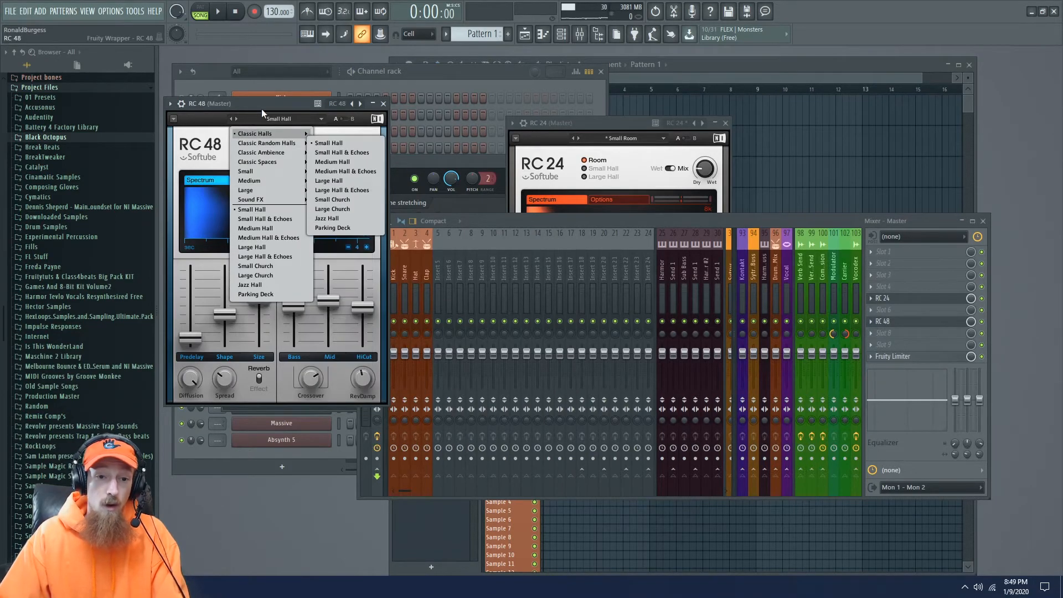
left_click(254, 122)
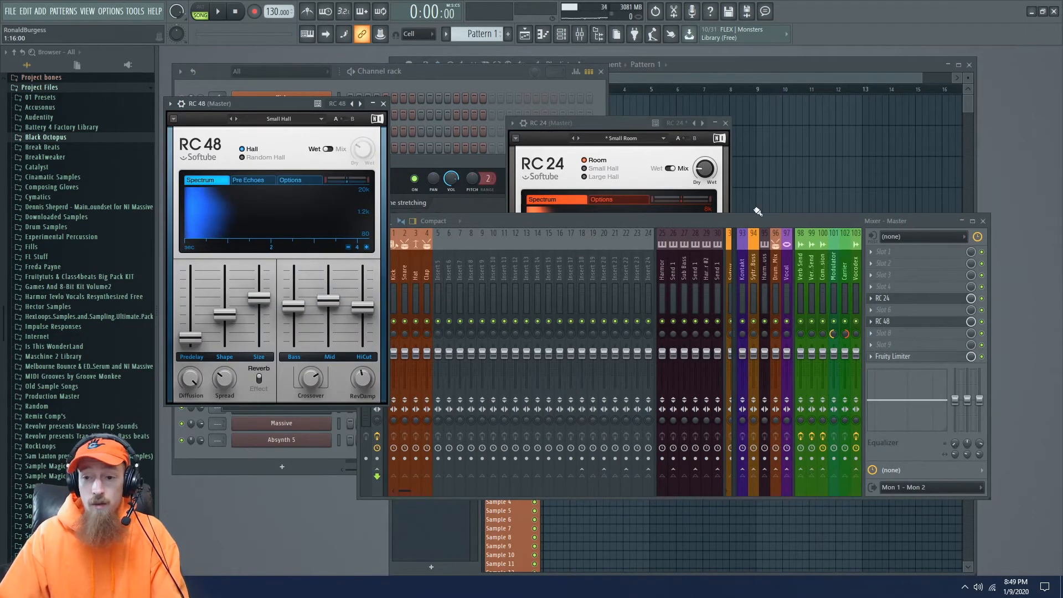
Step: Close the RC 24 and RC 48 windows and delete both reverbs from the Master track
left_click(932, 300)
left_click(927, 324)
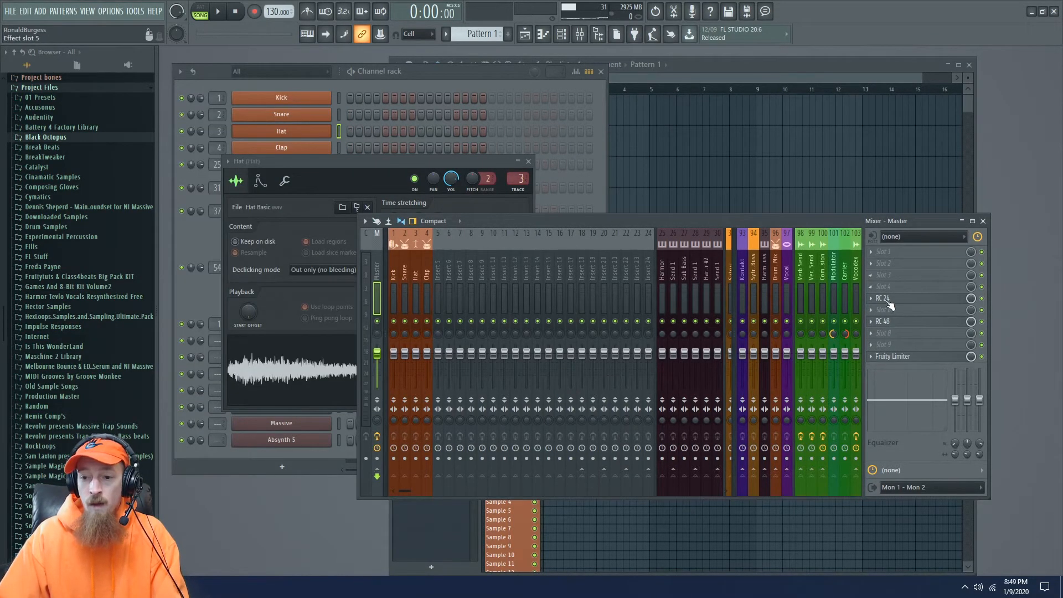
left_click(872, 299)
left_click(889, 321)
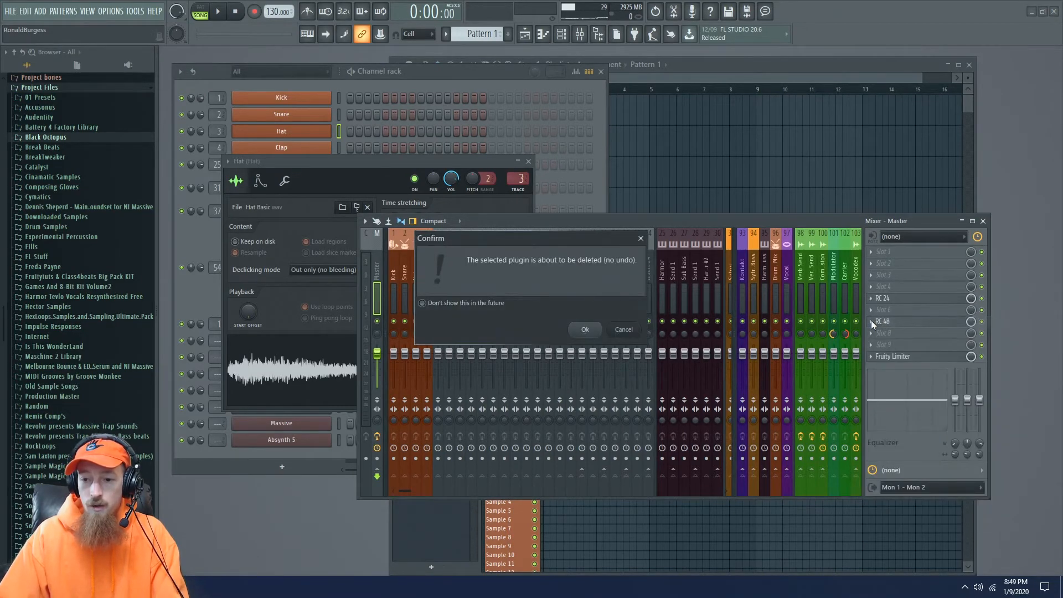
key("Return")
left_click(871, 321)
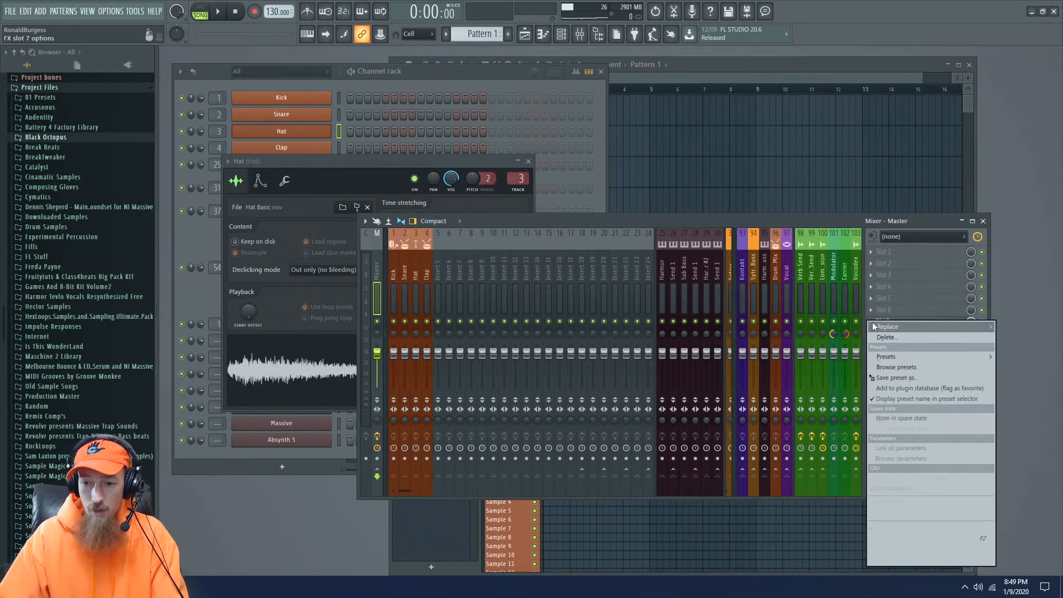
left_click(883, 337)
left_click(585, 329)
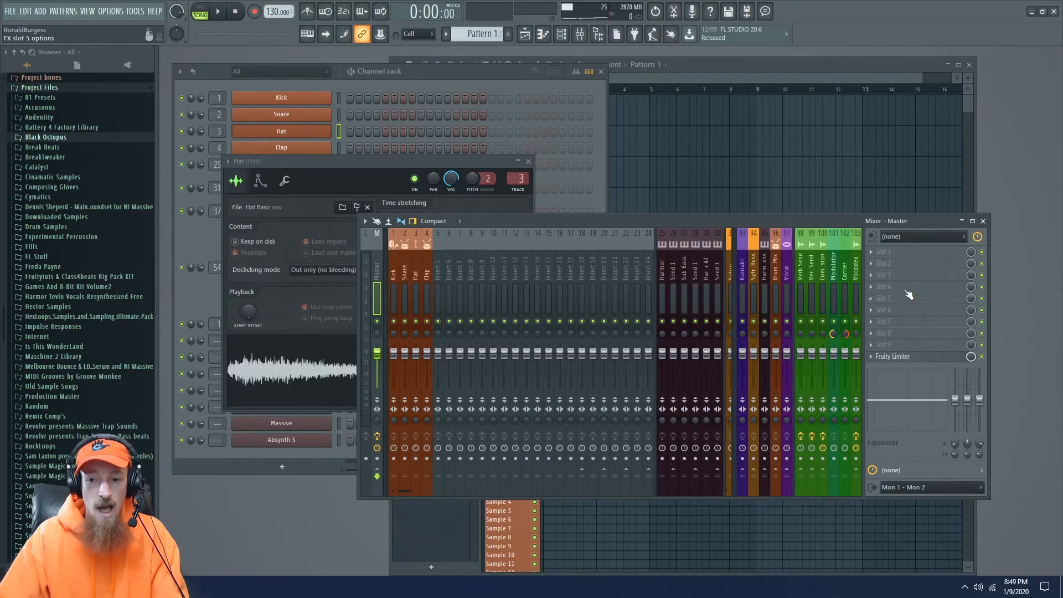
Step: Add Solid Bus Comp to slot 4 of the Master track and move its window clear of the Hat sampler
key("F8")
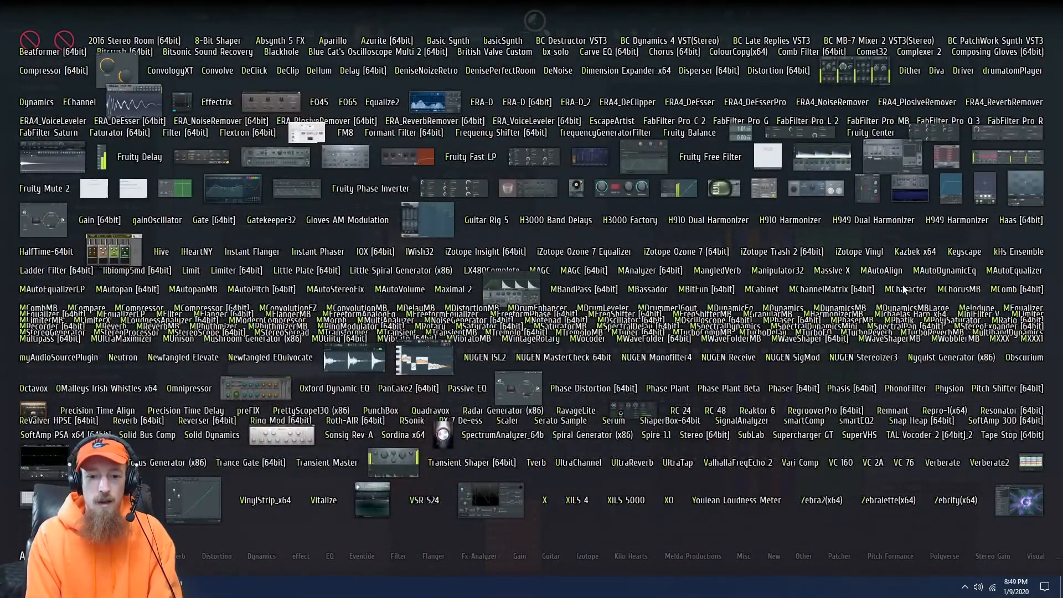
type("Sol")
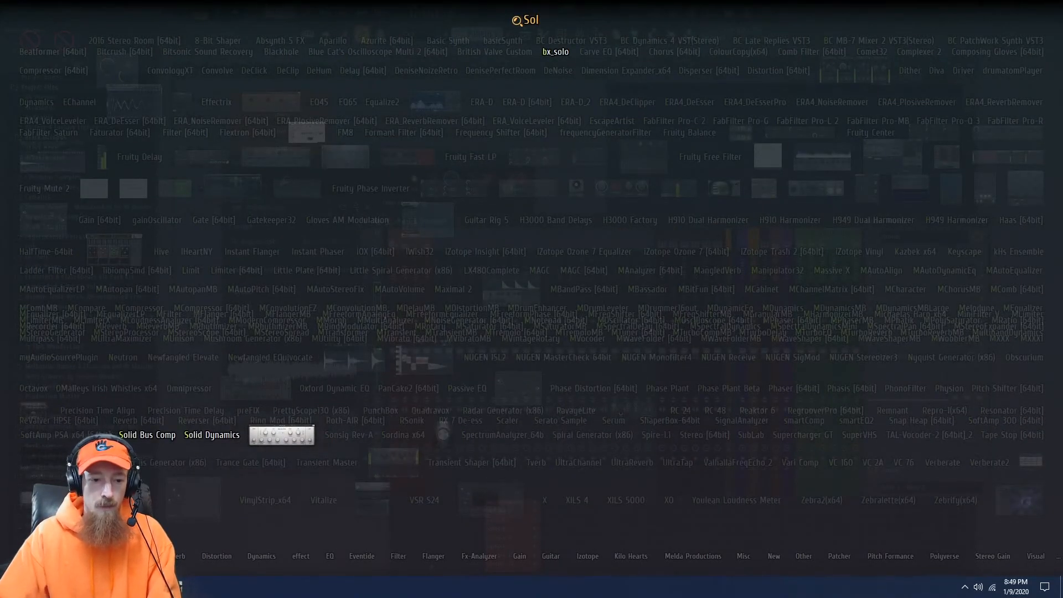
left_click(147, 434)
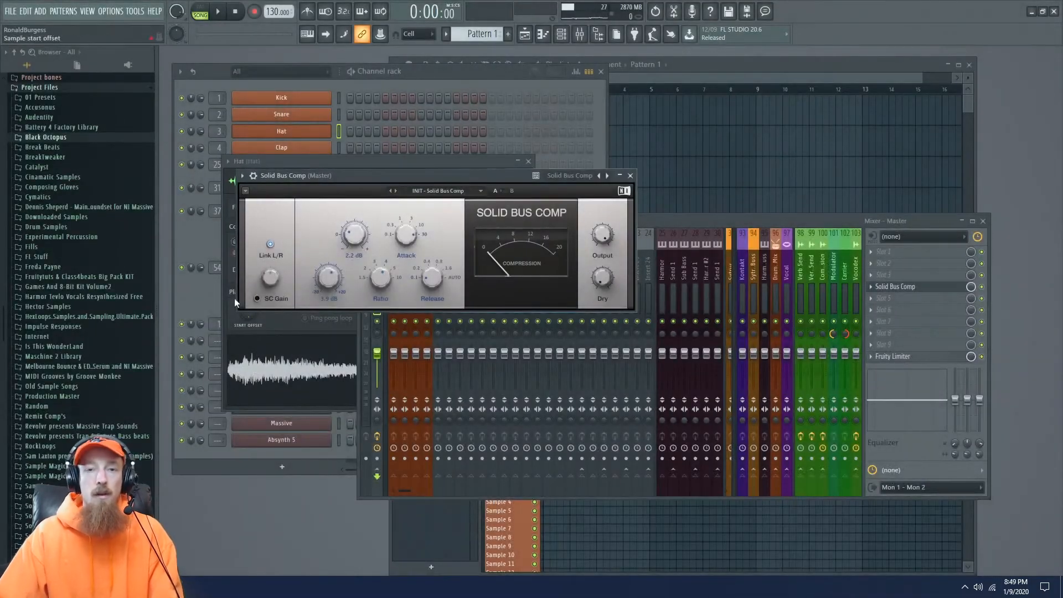
left_click_drag(450, 178, 627, 126)
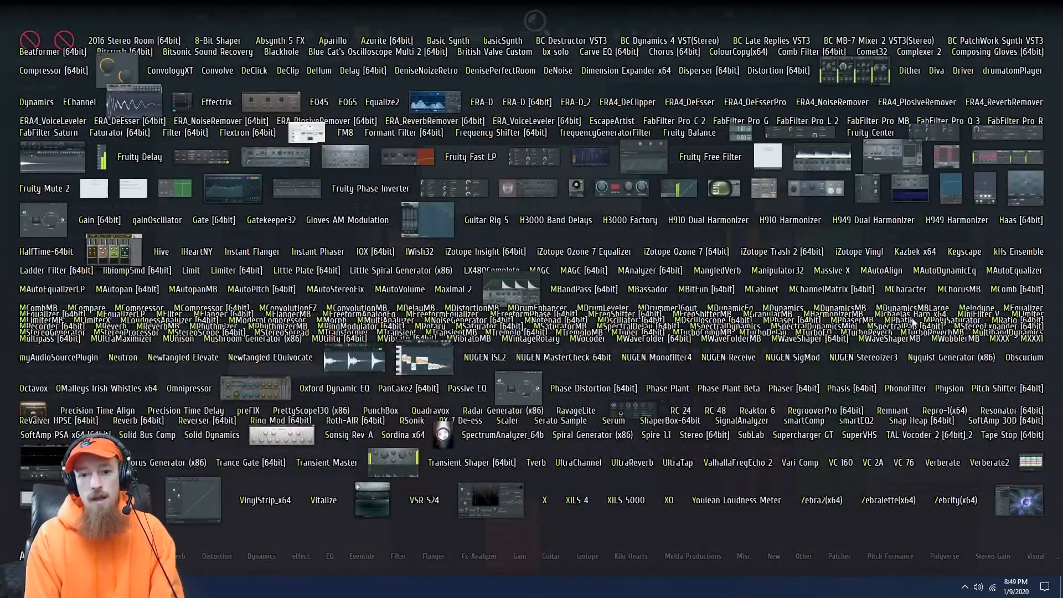
Step: Add Supercharger GT to slot 7 of the Master track and reposition its window beside the channel rack's channel names
type("GT S")
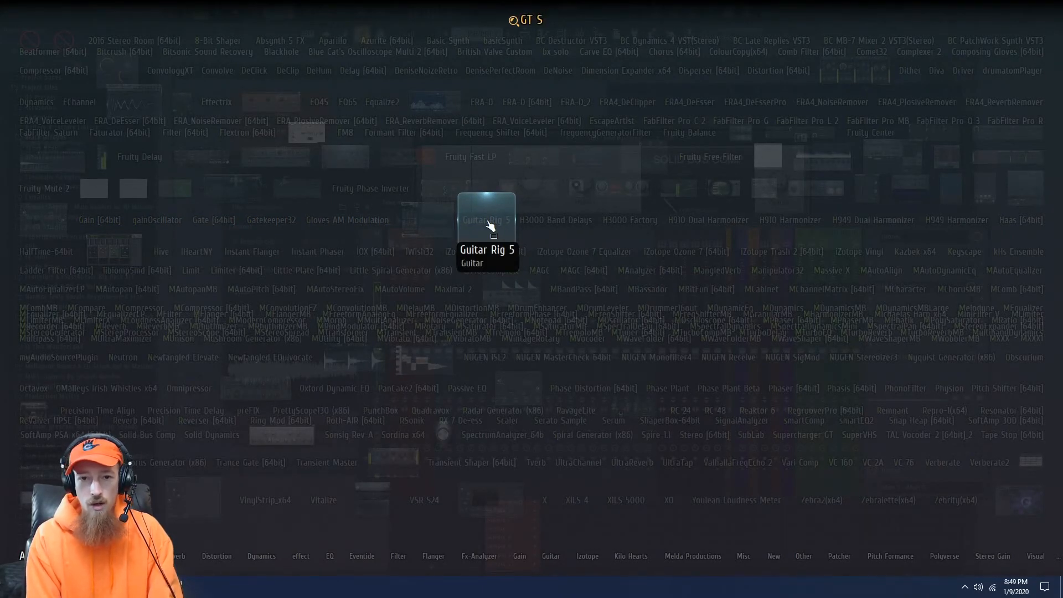
key("BackSpace")
key("BackSpace")
type("Sup")
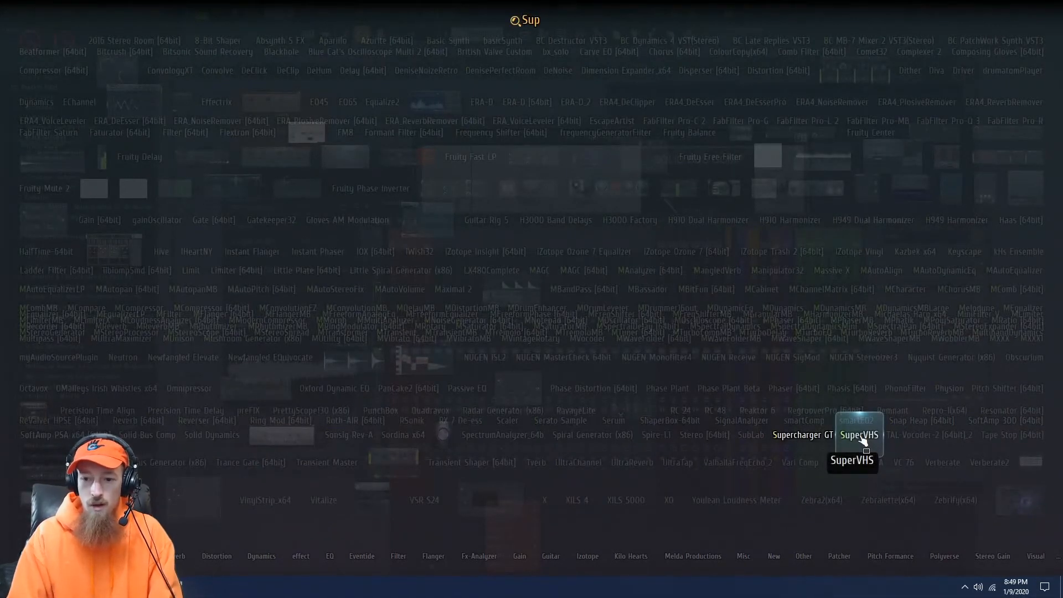
left_click(803, 434)
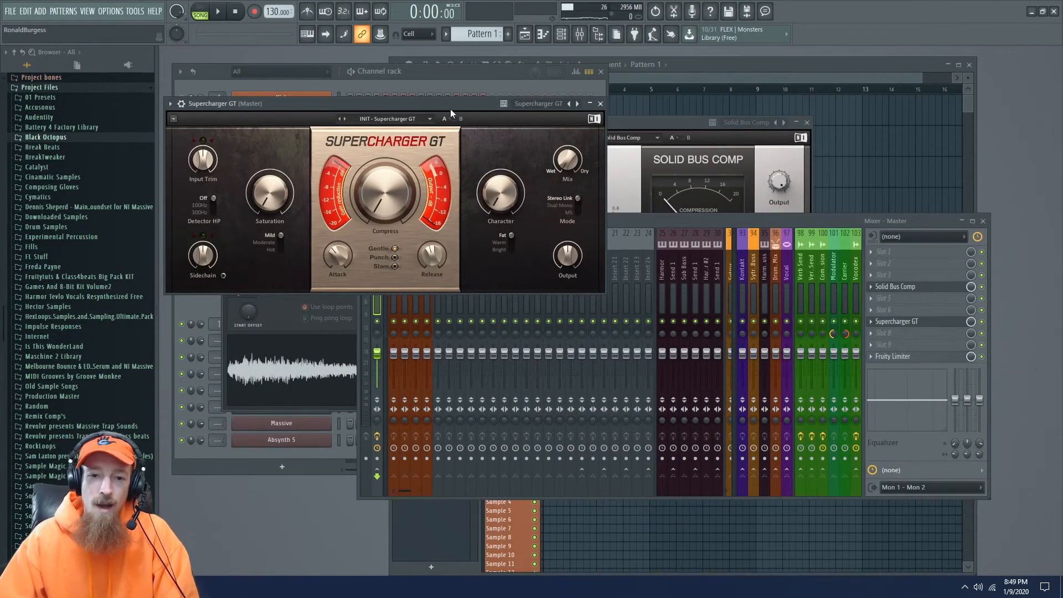
left_click_drag(449, 107, 675, 111)
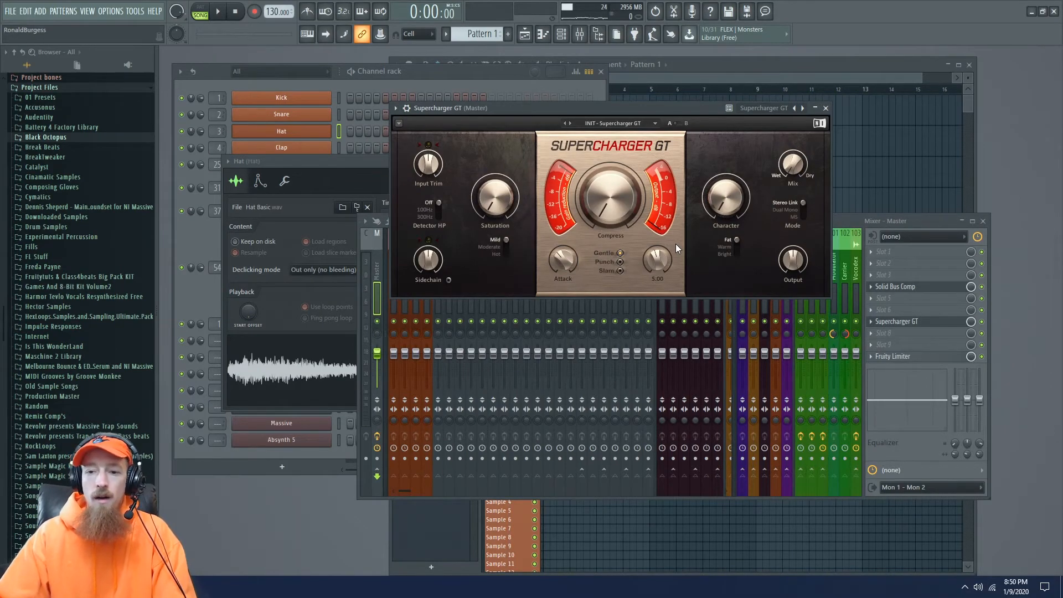
Step: Try out Supercharger GT's Character, Saturation and Compress amounts, set its saturation mode to Moderate, and close both compressor windows
left_click_drag(725, 197, 725, 188)
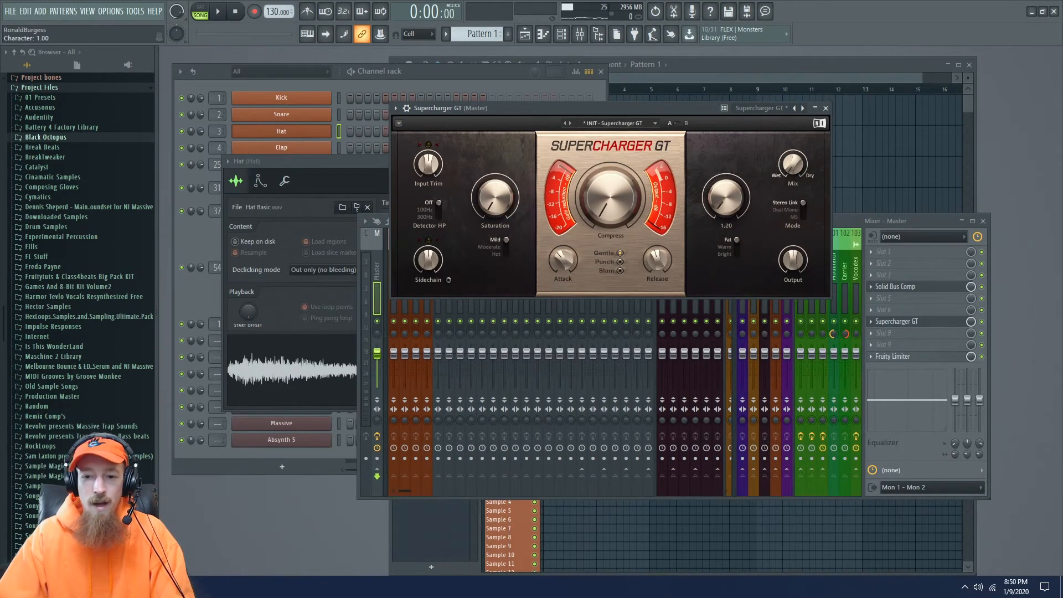
mouse_move(735, 240)
left_mouse_down()
mouse_move(736, 254)
mouse_move(736, 240)
left_mouse_up()
left_click_drag(725, 197, 725, 181)
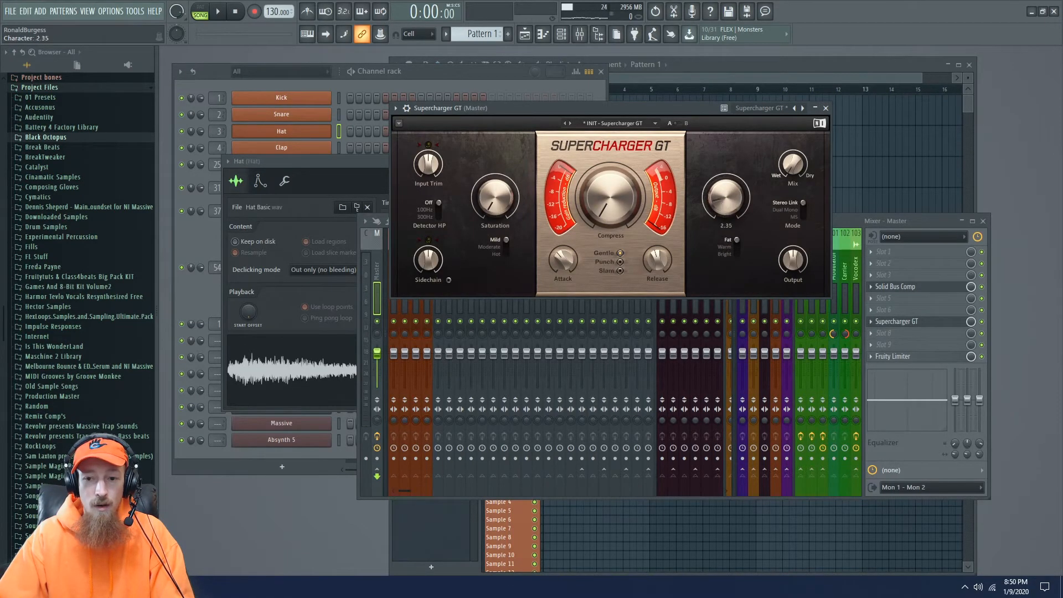
mouse_move(735, 240)
left_mouse_down()
mouse_move(736, 254)
mouse_move(736, 240)
left_mouse_up()
left_click_drag(494, 197, 494, 182)
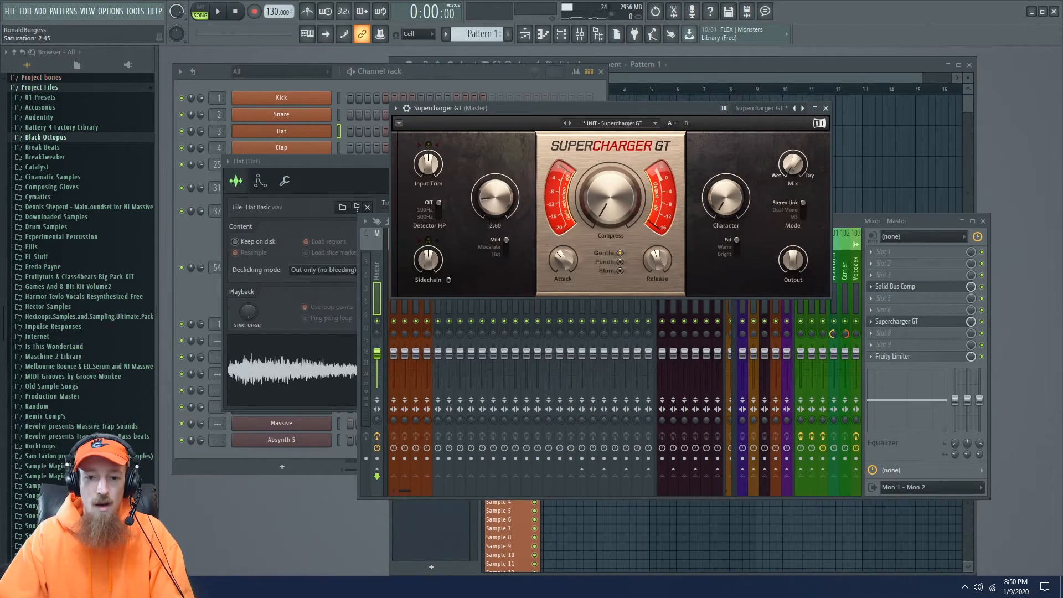
left_click_drag(508, 240, 507, 246)
left_click_drag(608, 197, 608, 186)
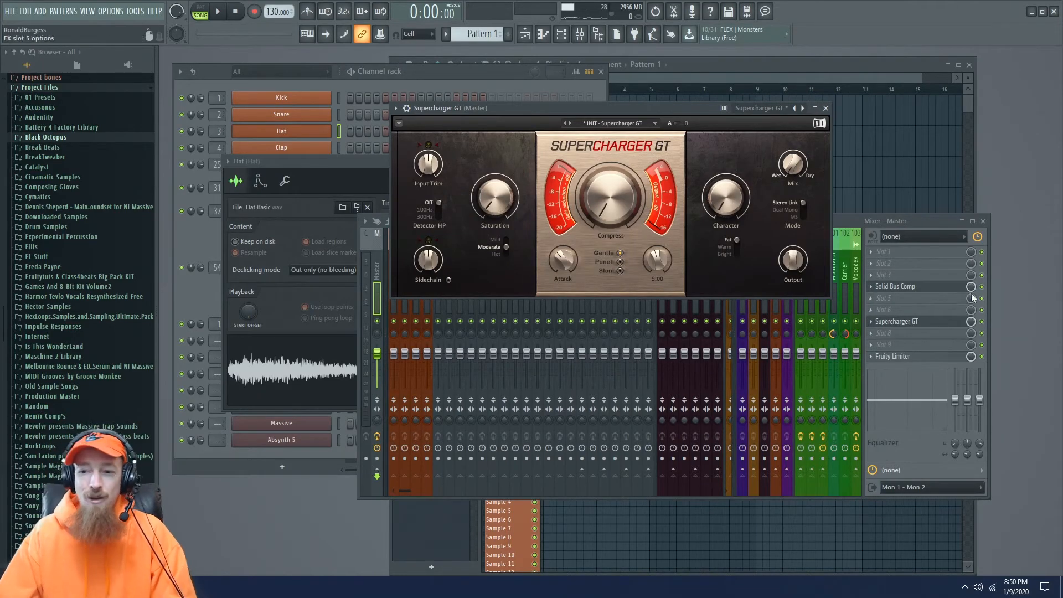
left_click(933, 289)
left_click(935, 322)
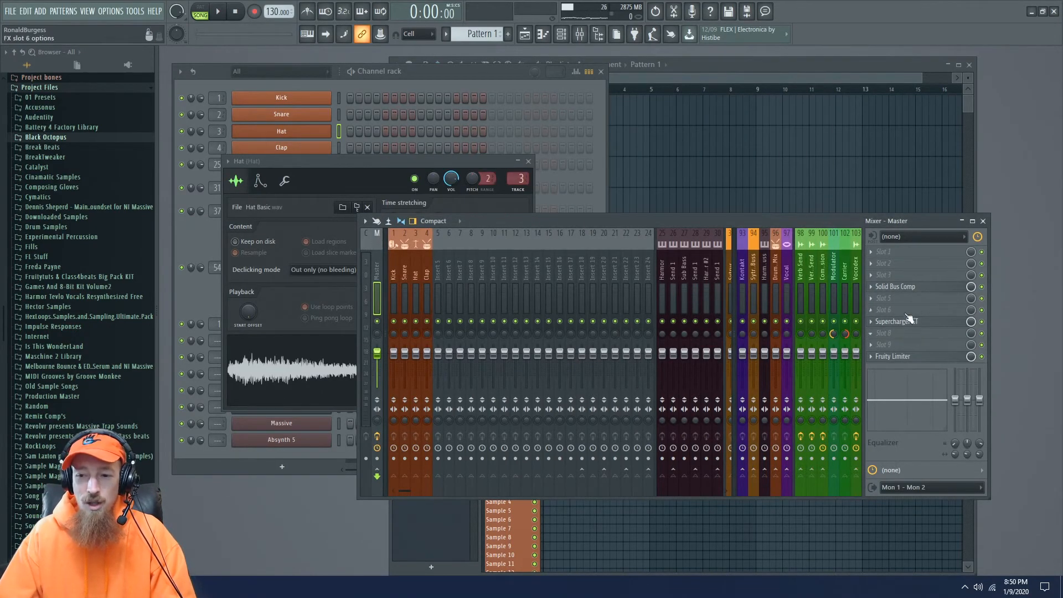
Step: Add the Eventide EQ45 equalizer to slot 6 of the Master track and close its window
key("alt+p")
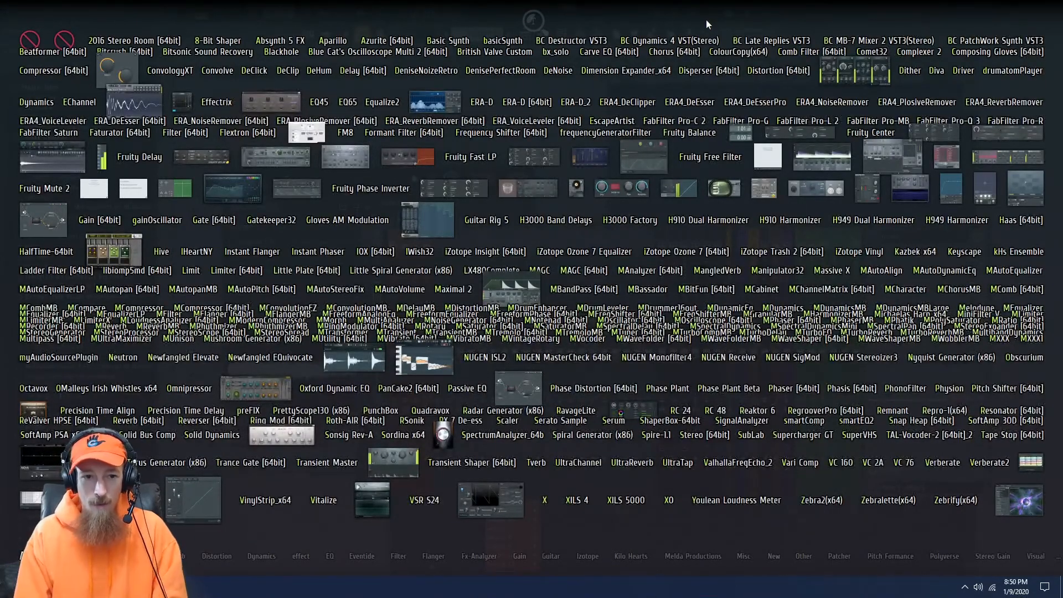
type("EQ")
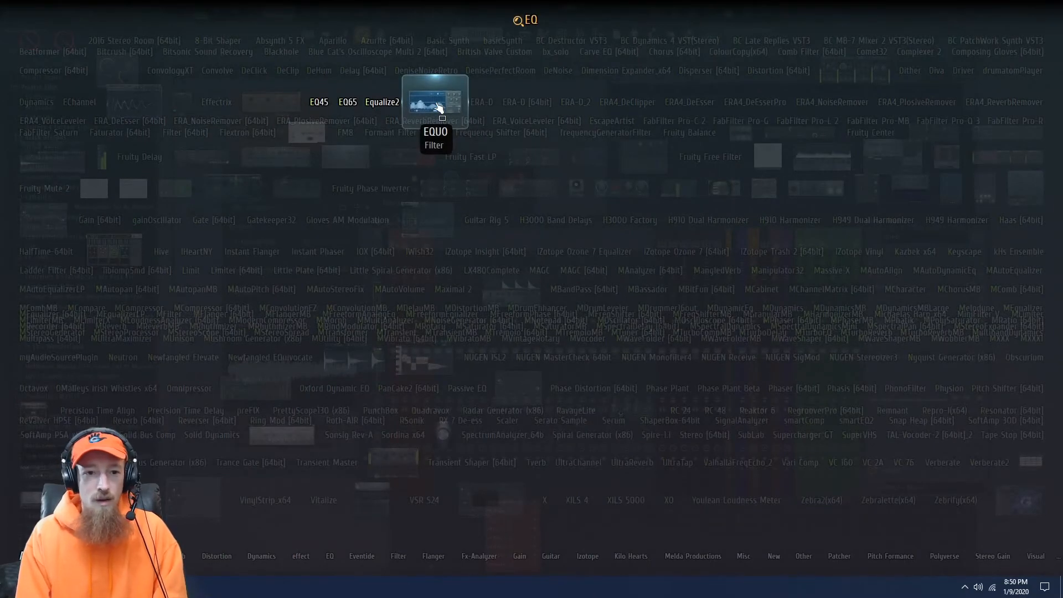
key("BackSpace")
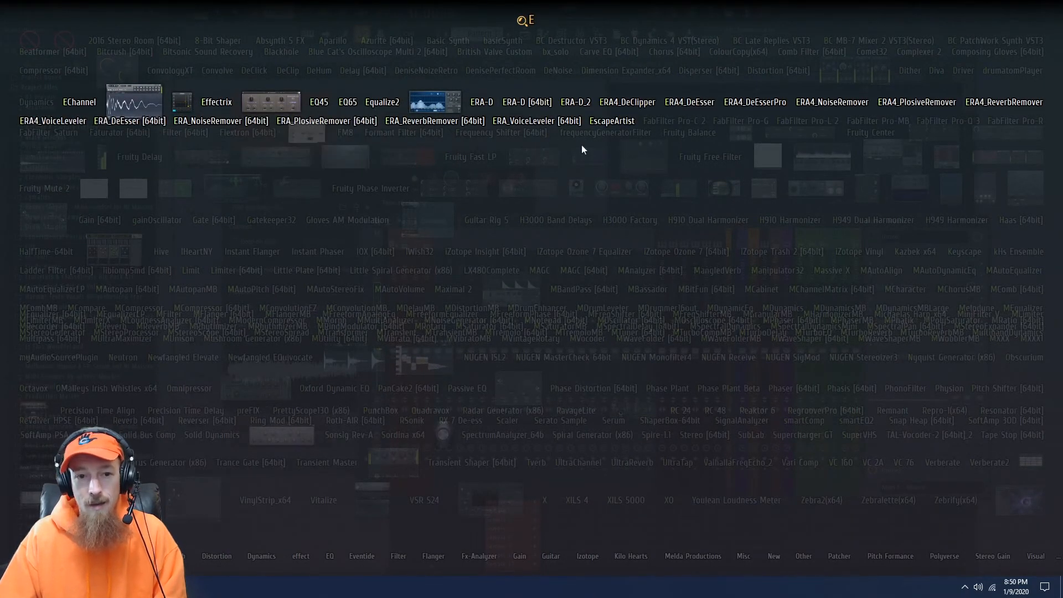
left_click(325, 104)
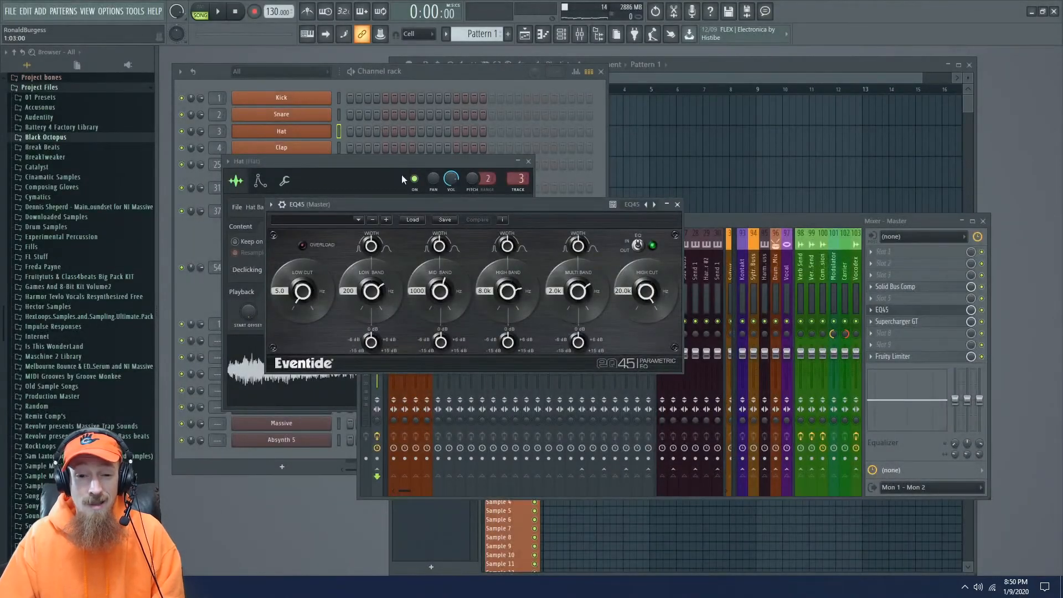
left_click(676, 204)
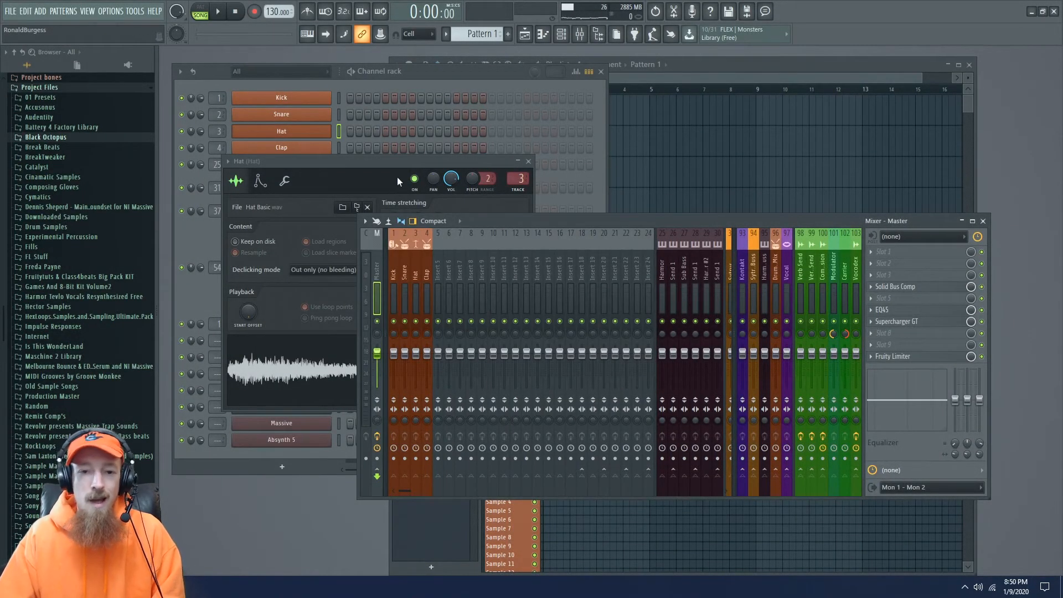
Step: Close the Hat sampler window and shift the mixer slightly upward beside the channel rack
left_click_drag(397, 177, 430, 138)
left_click(551, 132)
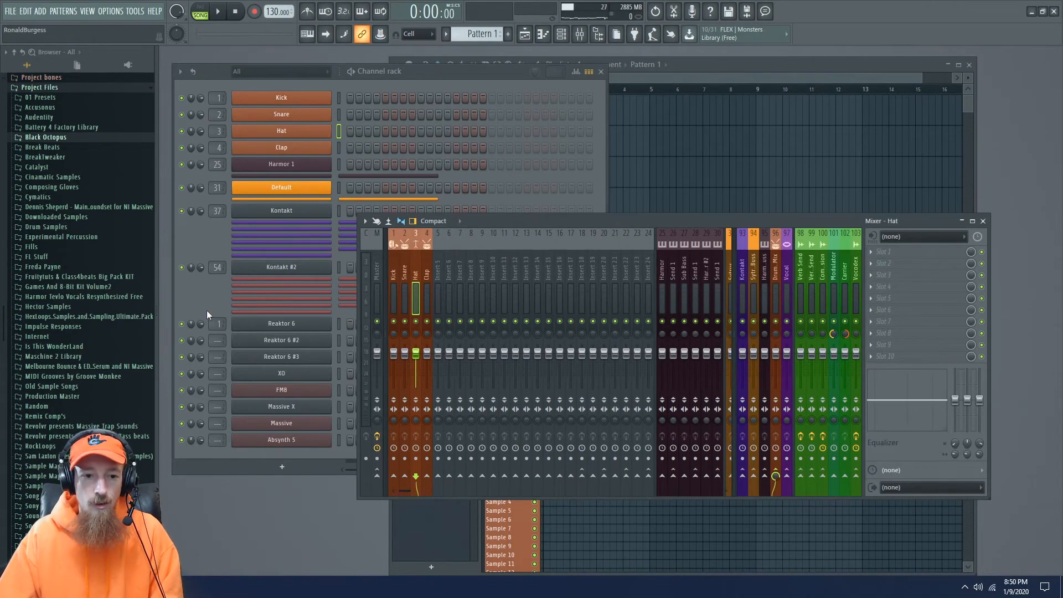
left_click(426, 364)
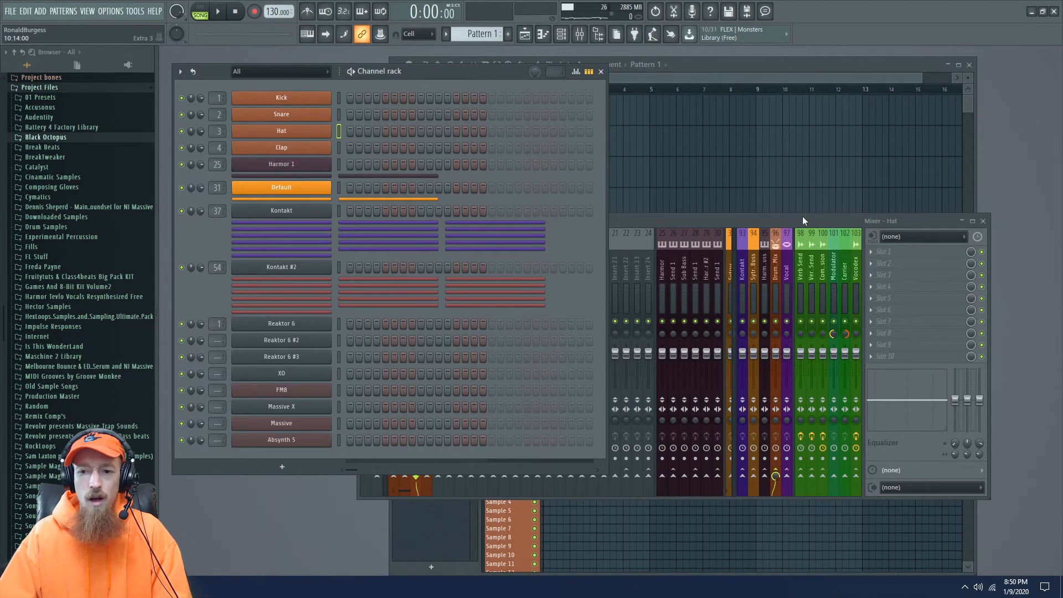
left_click_drag(801, 216, 802, 202)
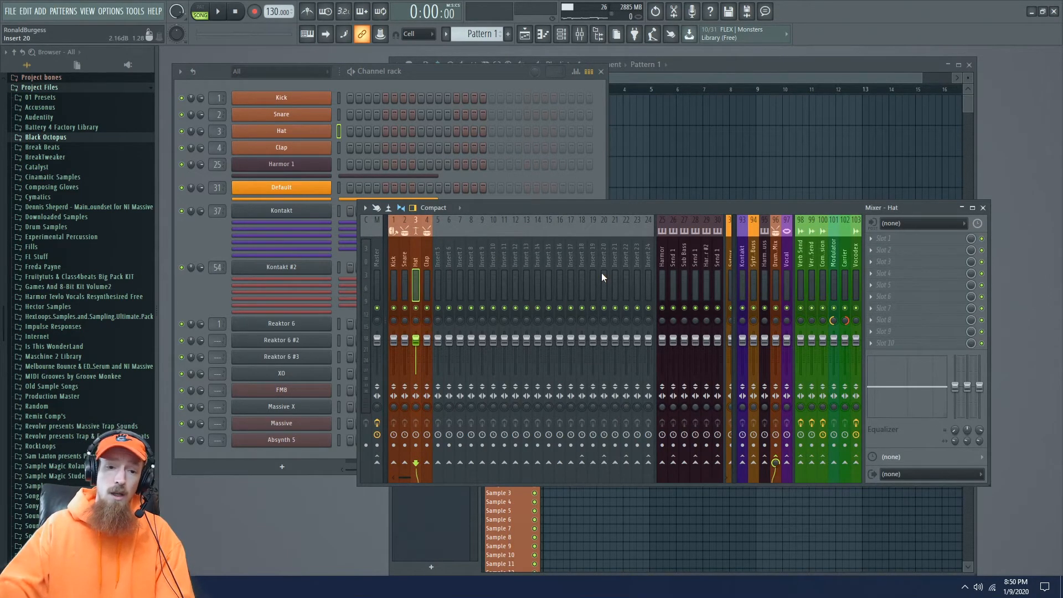
Step: Show the Reaktor 6 channel's structure view, return to the channel rack, and open the Kontakt #2 instrument
left_click(306, 324)
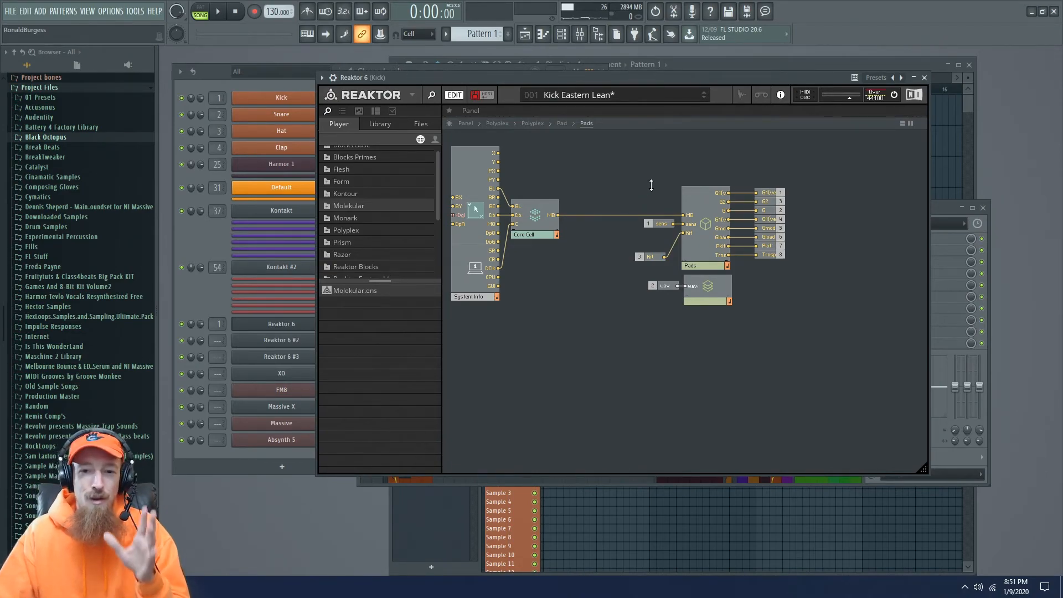
left_click(191, 303)
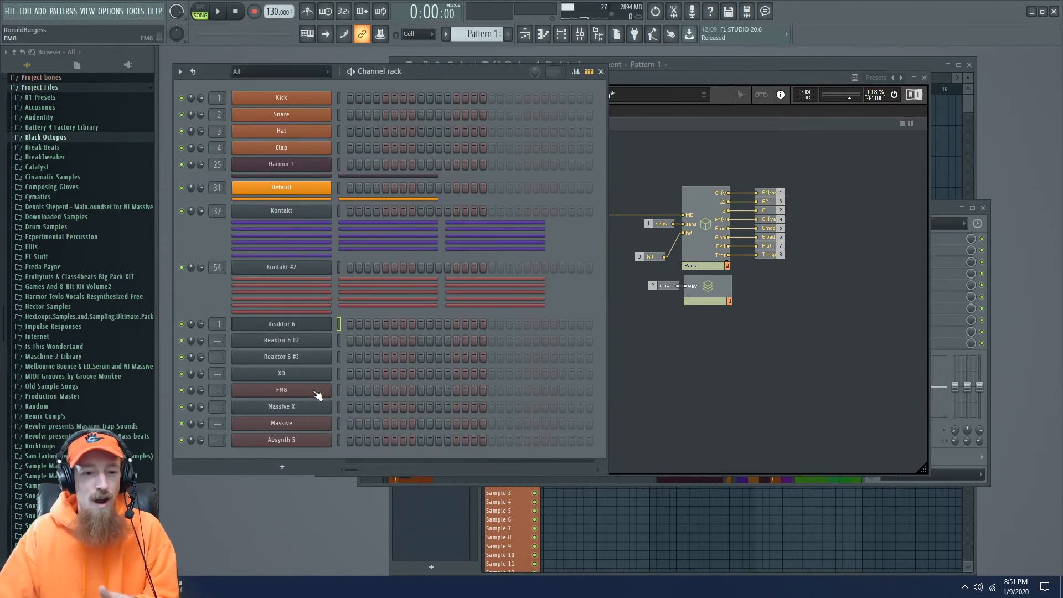
left_click(306, 326)
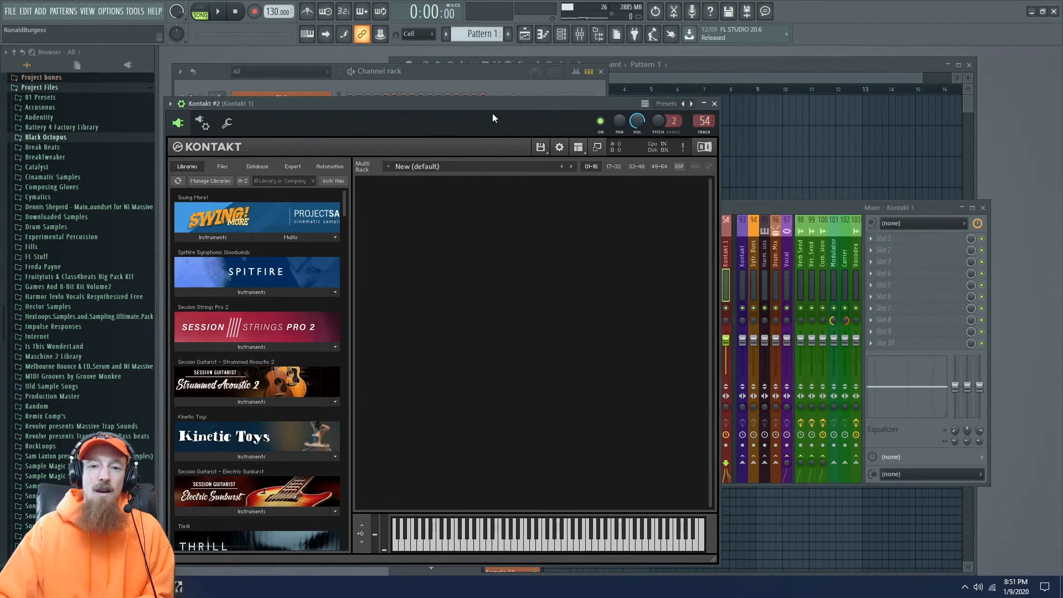
Step: Move the Kontakt #2 window up and to the right, bring back the channel rack, and close Kontakt #2
left_click_drag(496, 104, 680, 52)
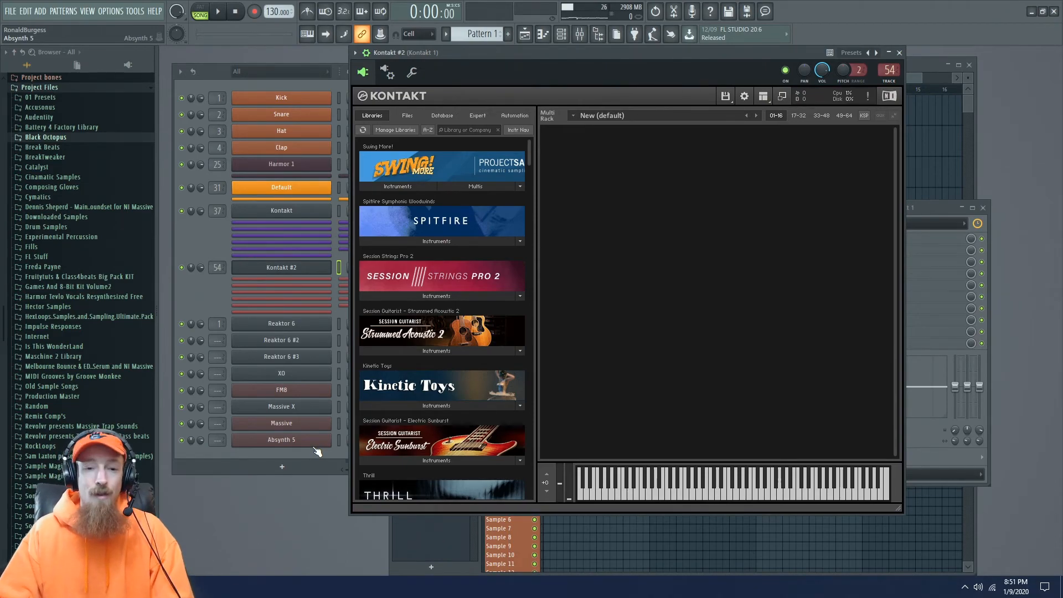
left_click(189, 304)
left_click(709, 200)
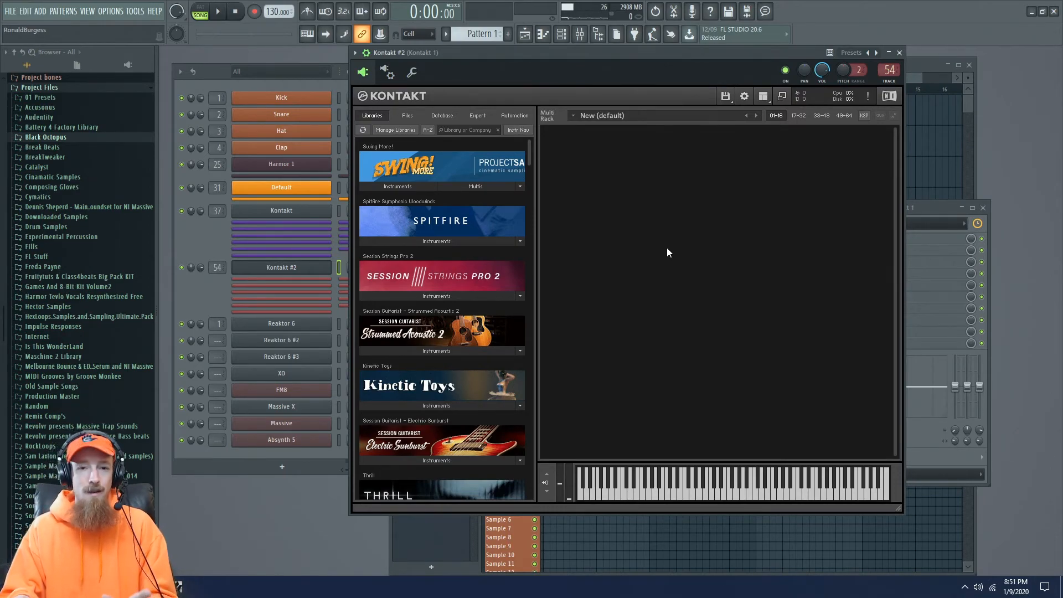
left_click(312, 271)
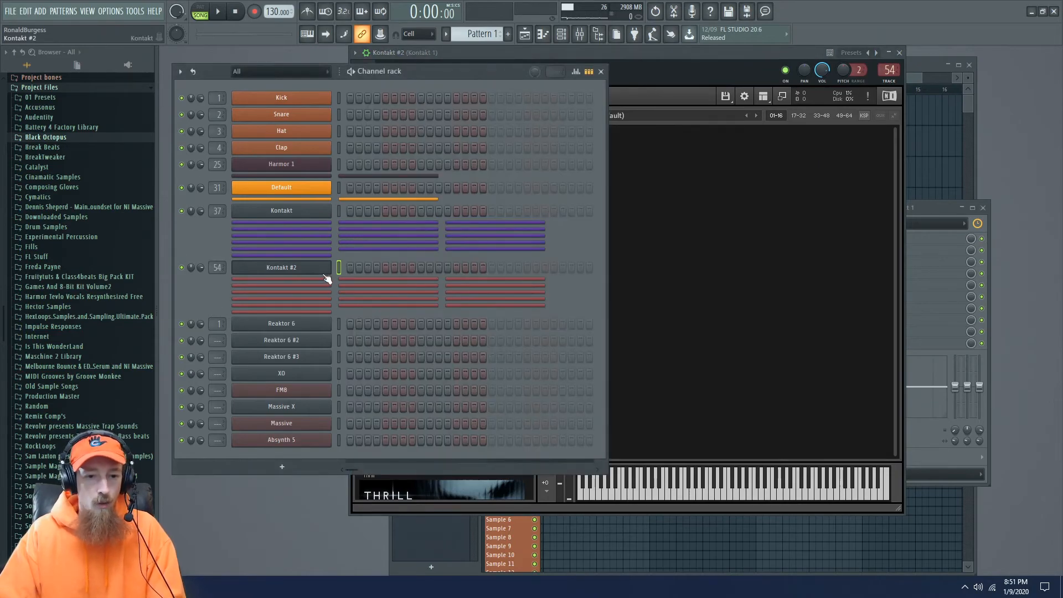
Step: Add a Komplete Kontrol [64bit] channel to the channel rack and move its window higher up
left_click(273, 466)
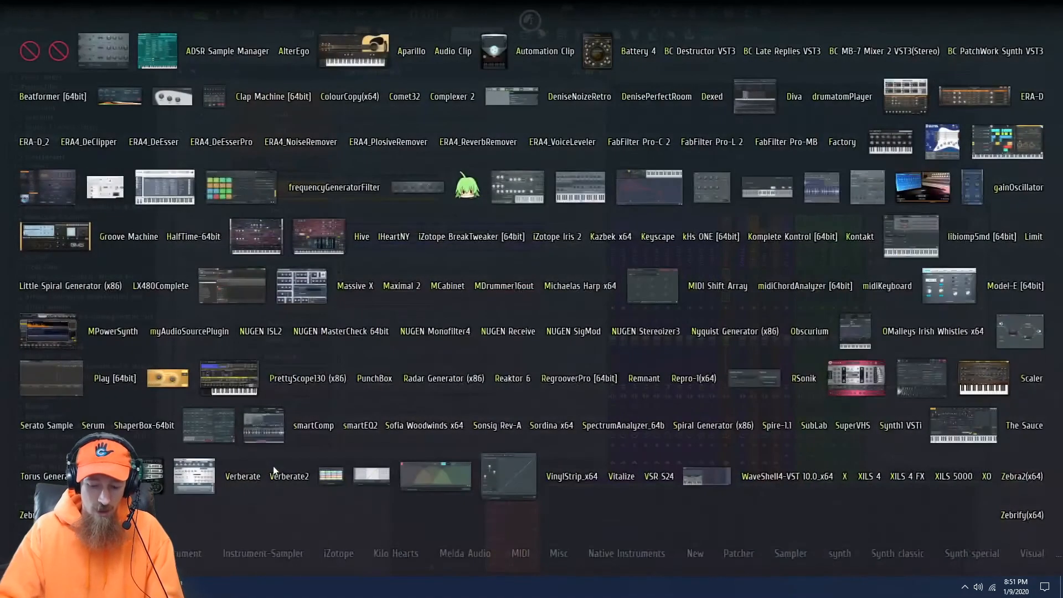
type("Komplete")
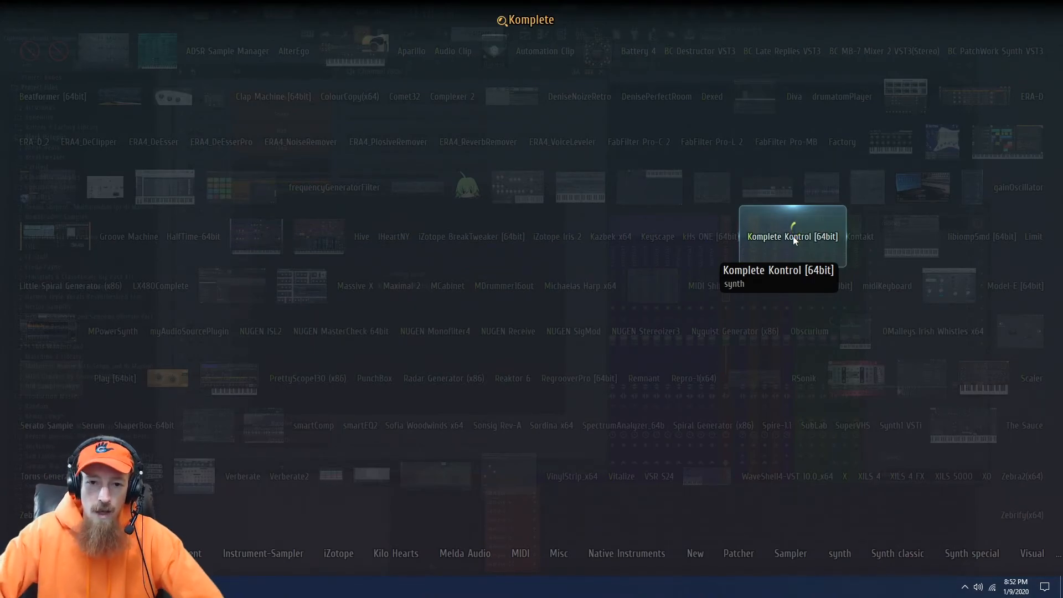
left_click(793, 236)
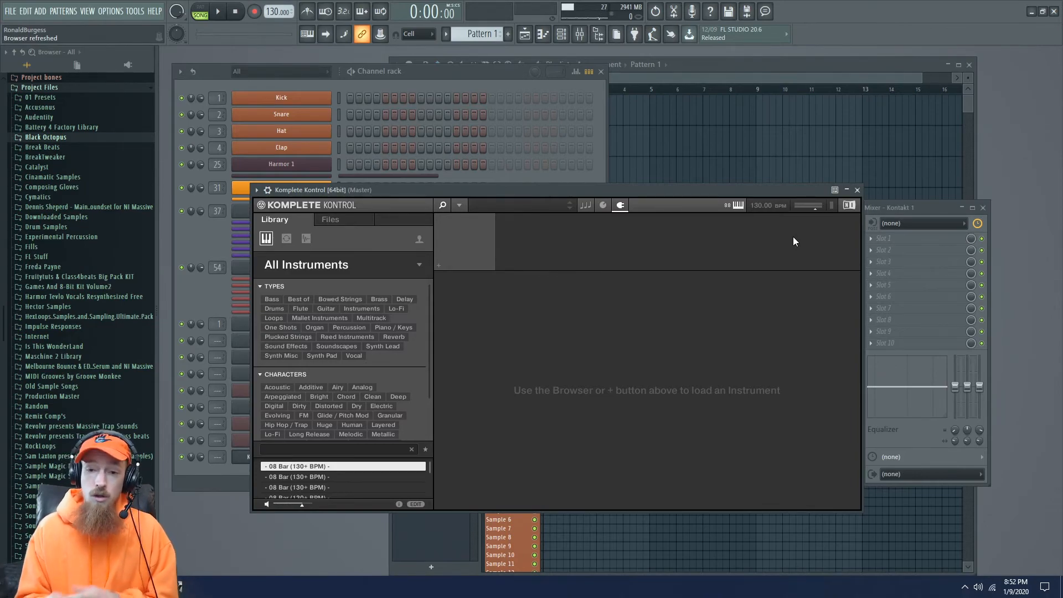
left_click_drag(689, 190, 706, 127)
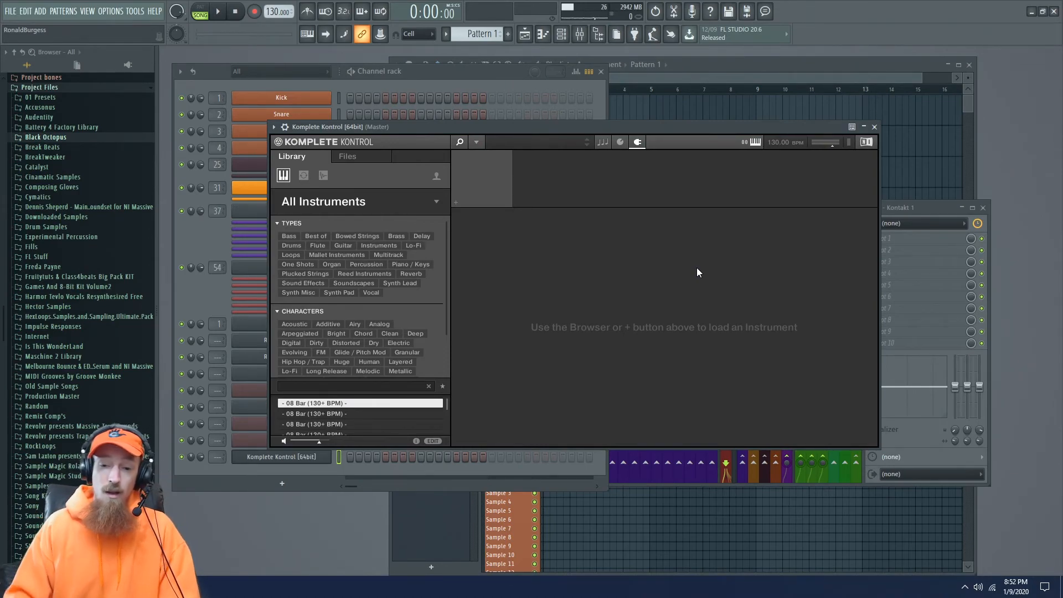
left_click_drag(553, 128, 531, 98)
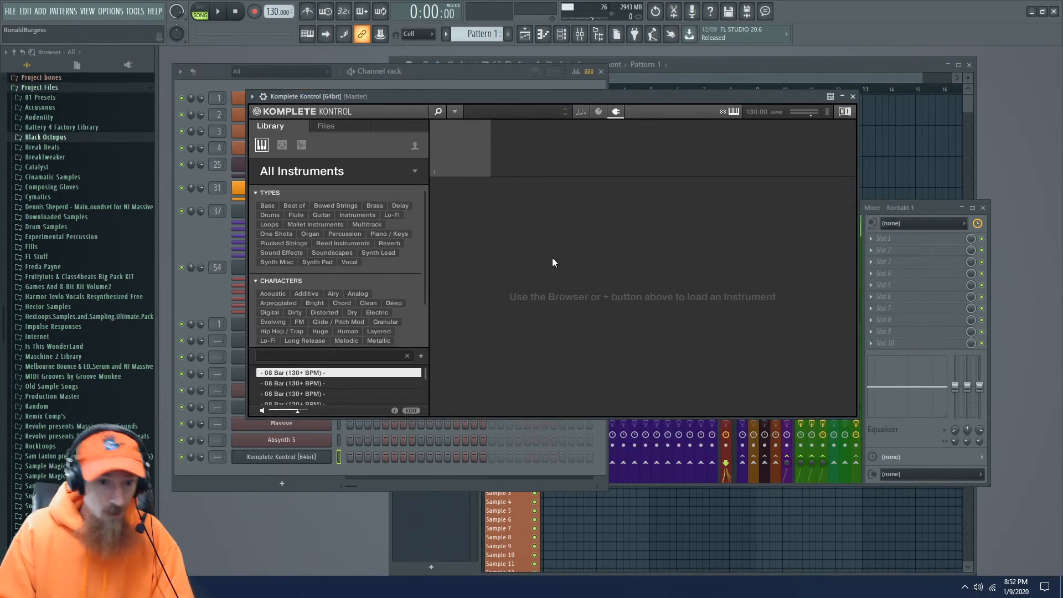
Step: Load the Native Instruments Absynth 5 Stereo plugin into Komplete Kontrol's empty instrument slot
left_click(454, 113)
left_click(434, 171)
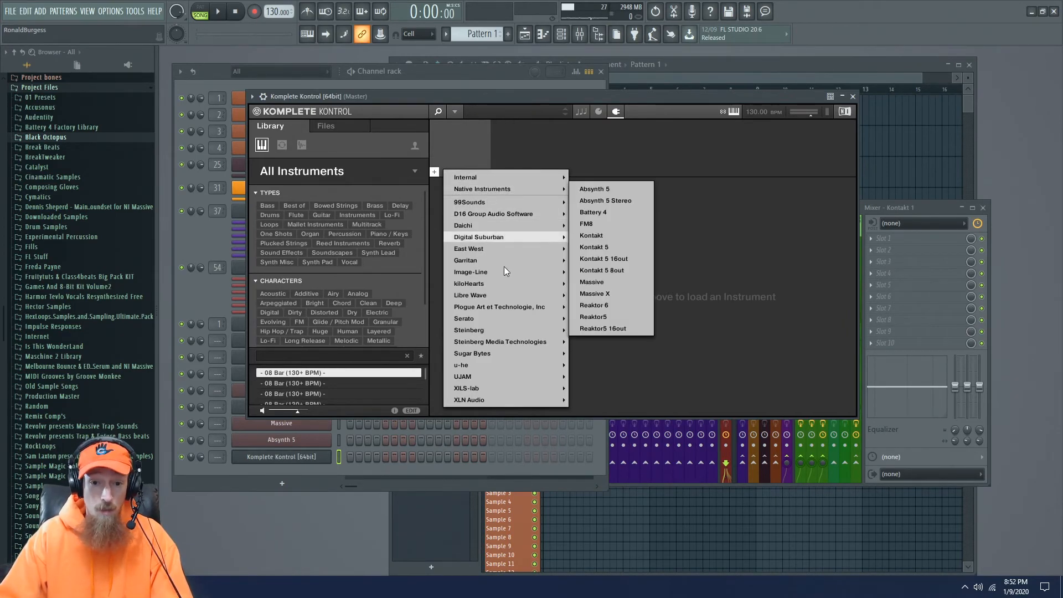
mouse_move(510, 221)
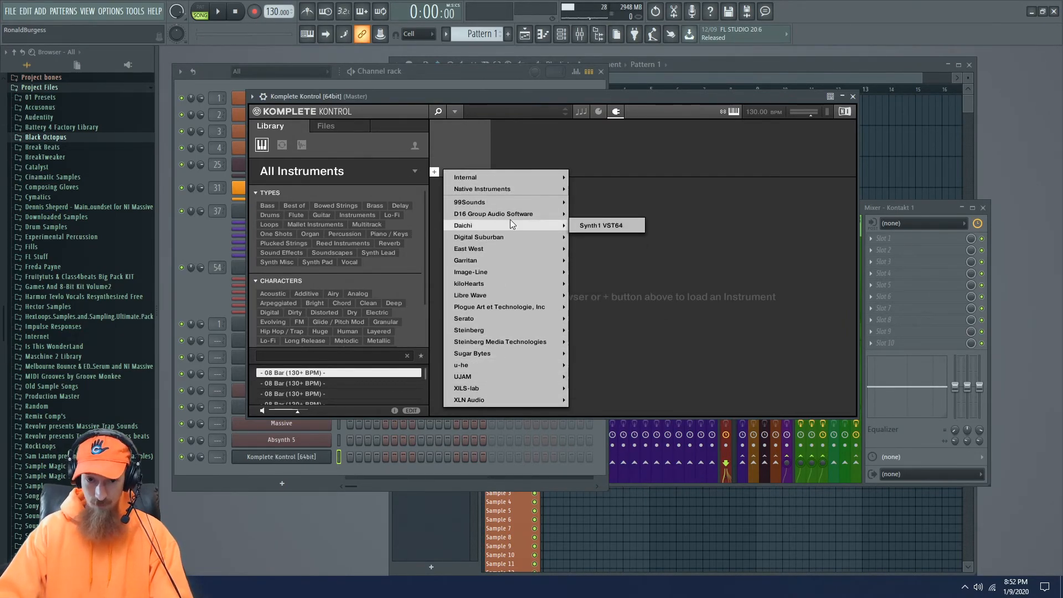
mouse_move(547, 190)
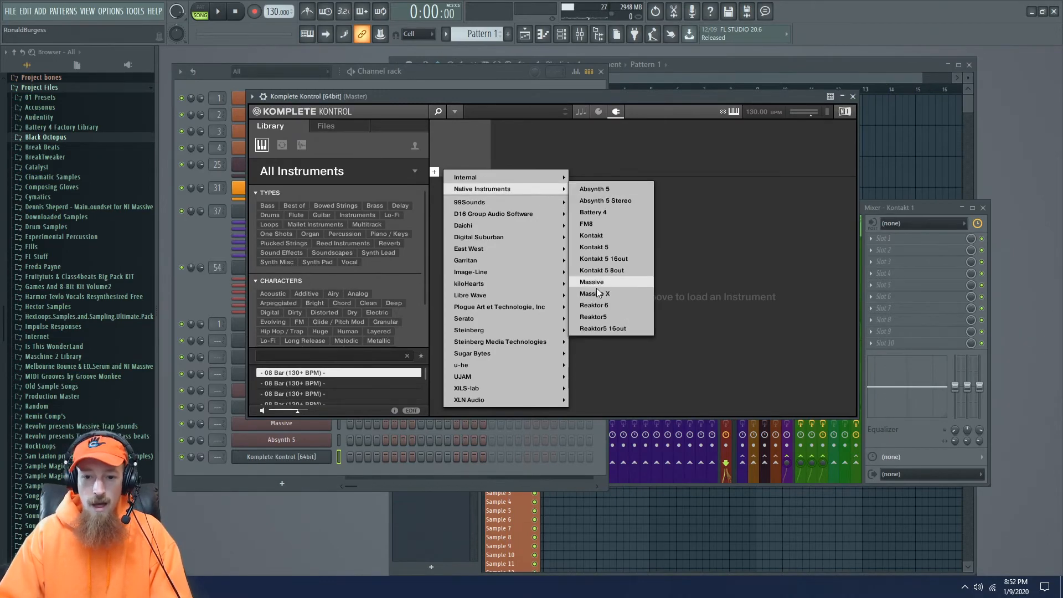
left_click(593, 200)
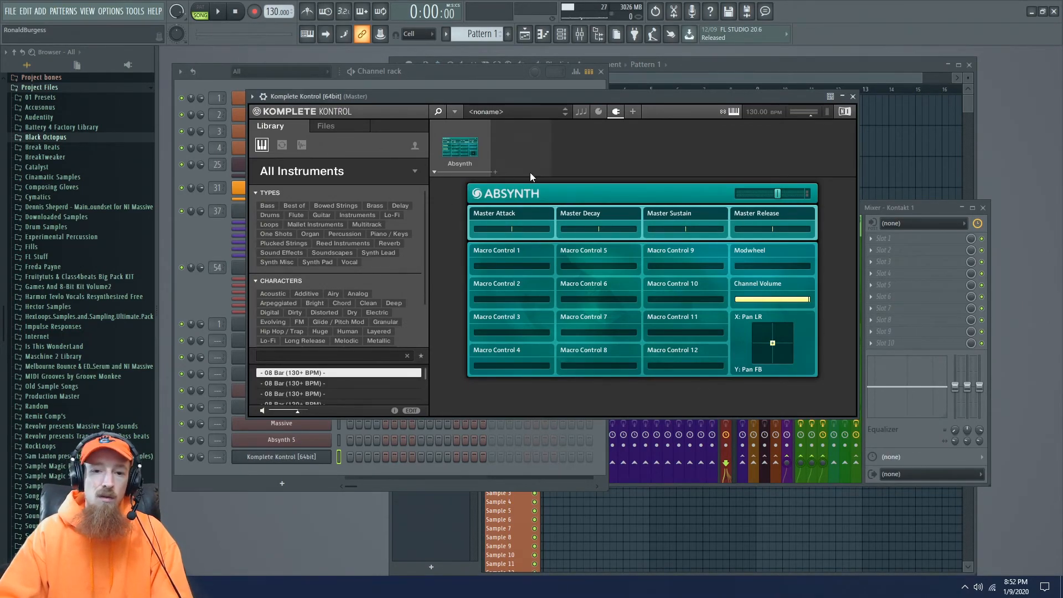
Step: Move the Komplete Kontrol window further right over the mixer and close it
left_click_drag(579, 98, 601, 98)
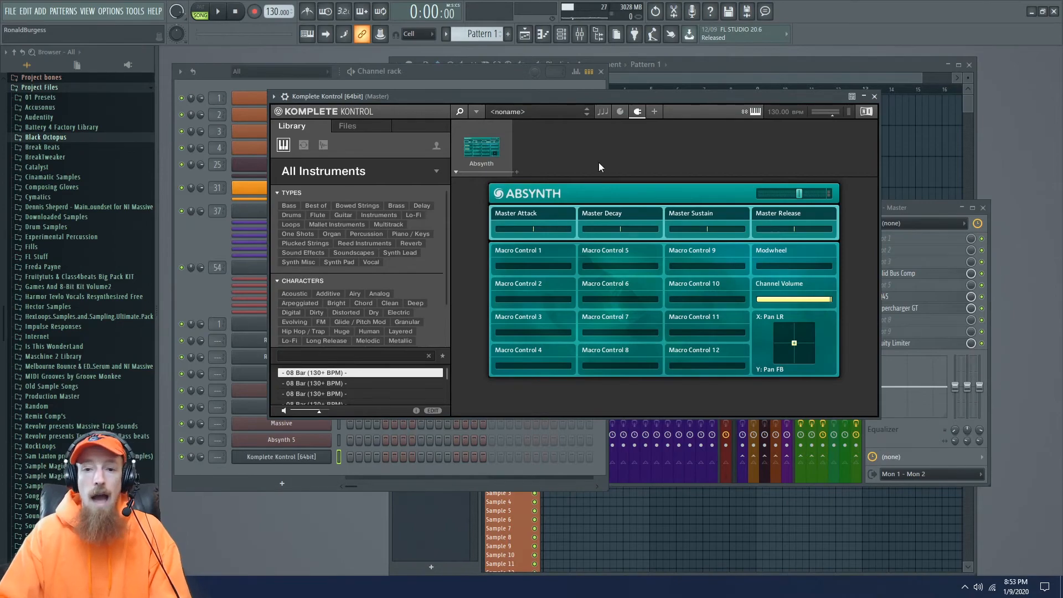
left_click_drag(642, 98, 710, 86)
left_click(941, 88)
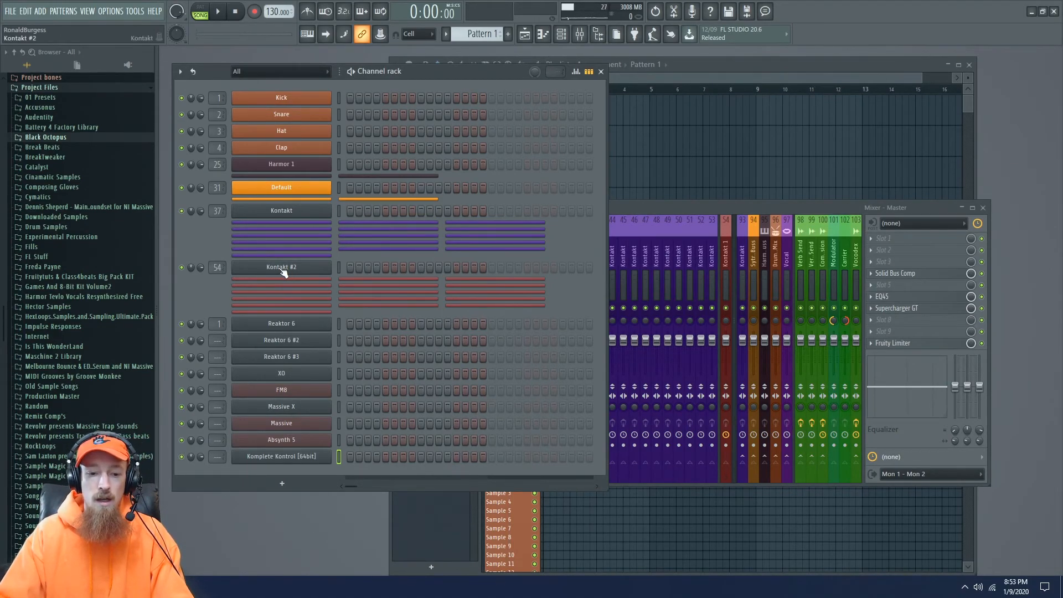
Step: Reopen Komplete Kontrol from the channel rack, look over its main menu commands, and close it again
left_click(315, 456)
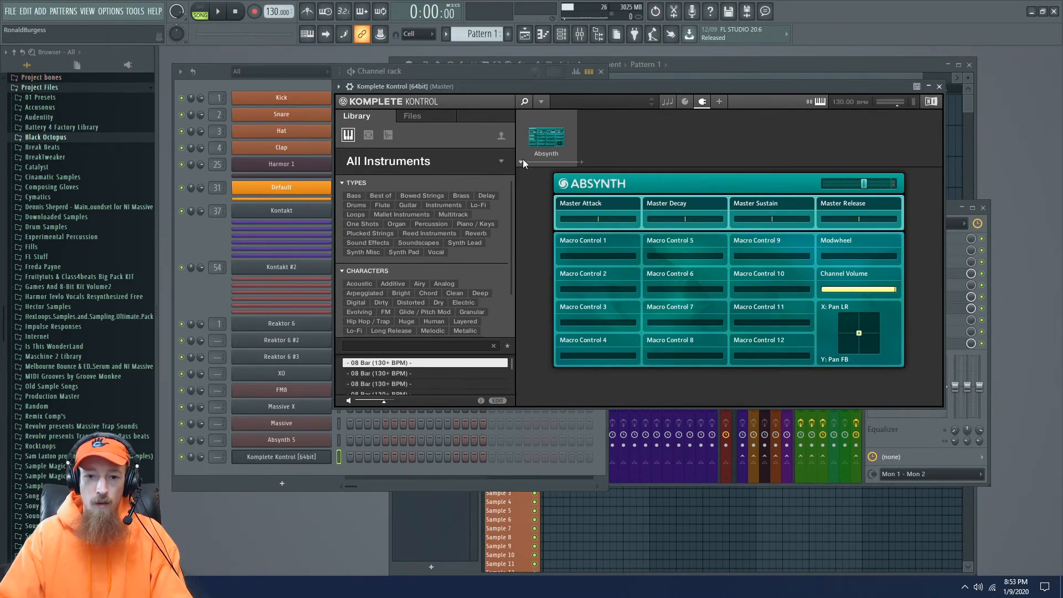
left_click(542, 101)
mouse_move(572, 124)
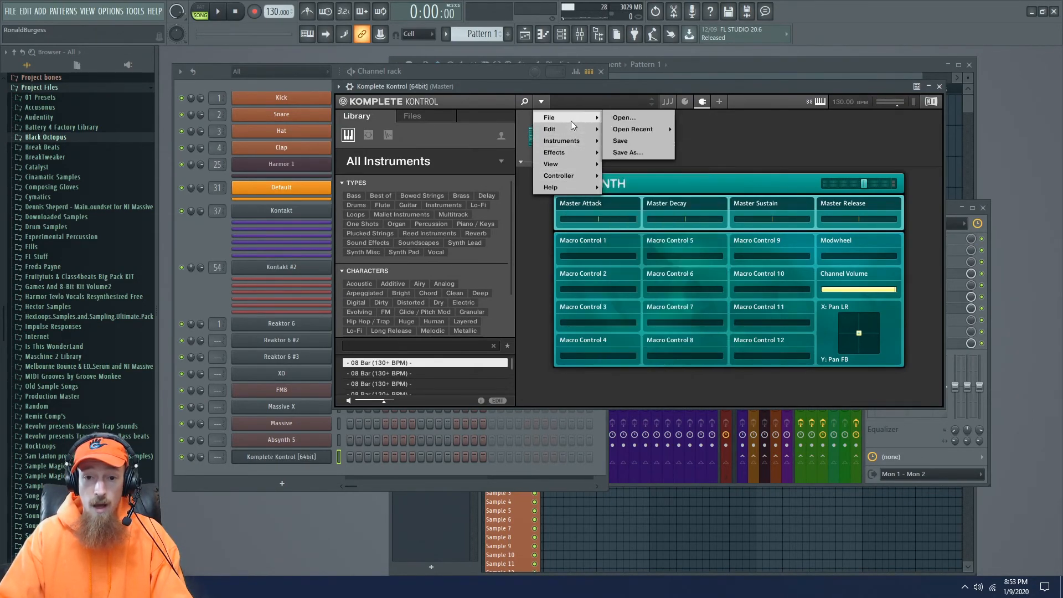
left_click(781, 152)
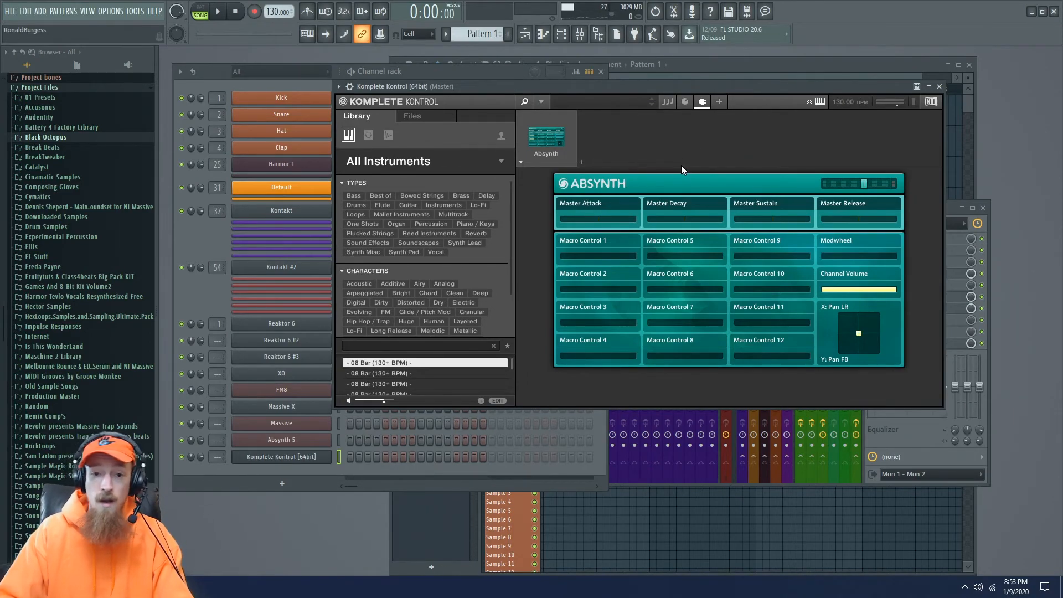
left_click(206, 310)
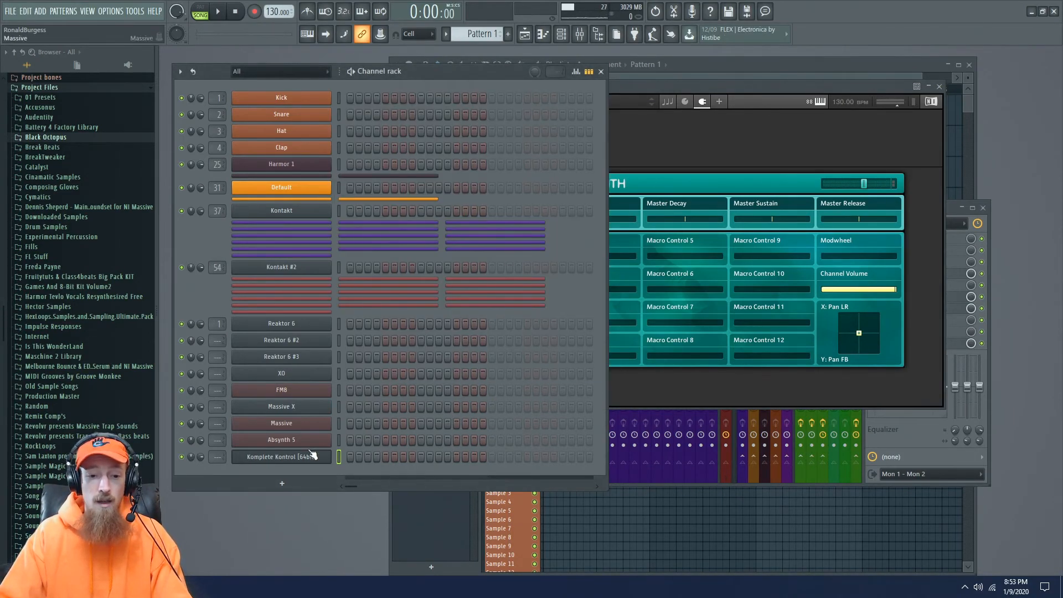
left_click(313, 458)
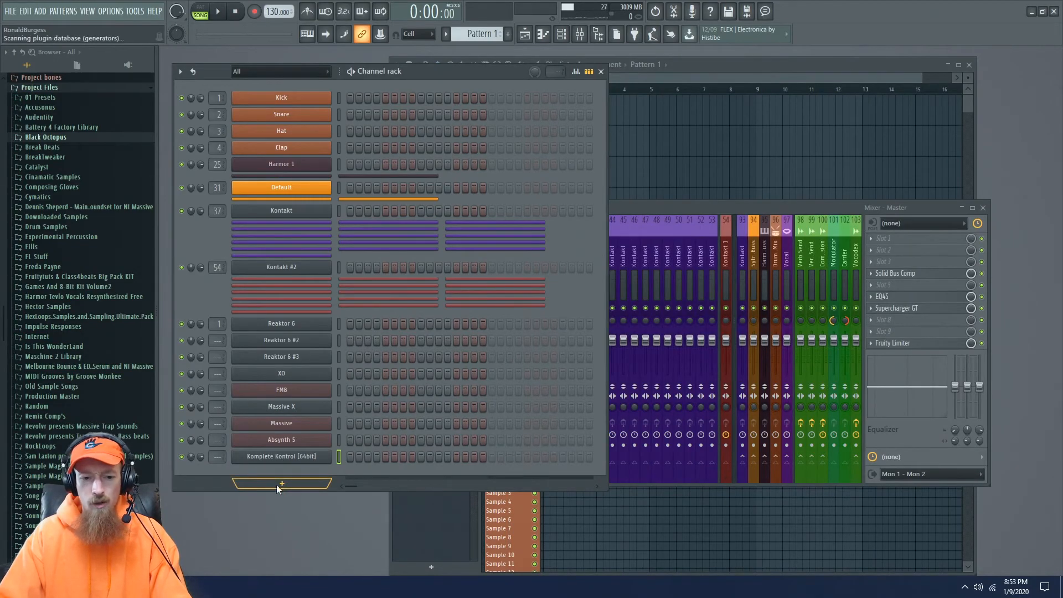
Step: Add a Battery 4 channel to the channel rack and move its window up until it is fully visible
left_click(274, 482)
type("Battery")
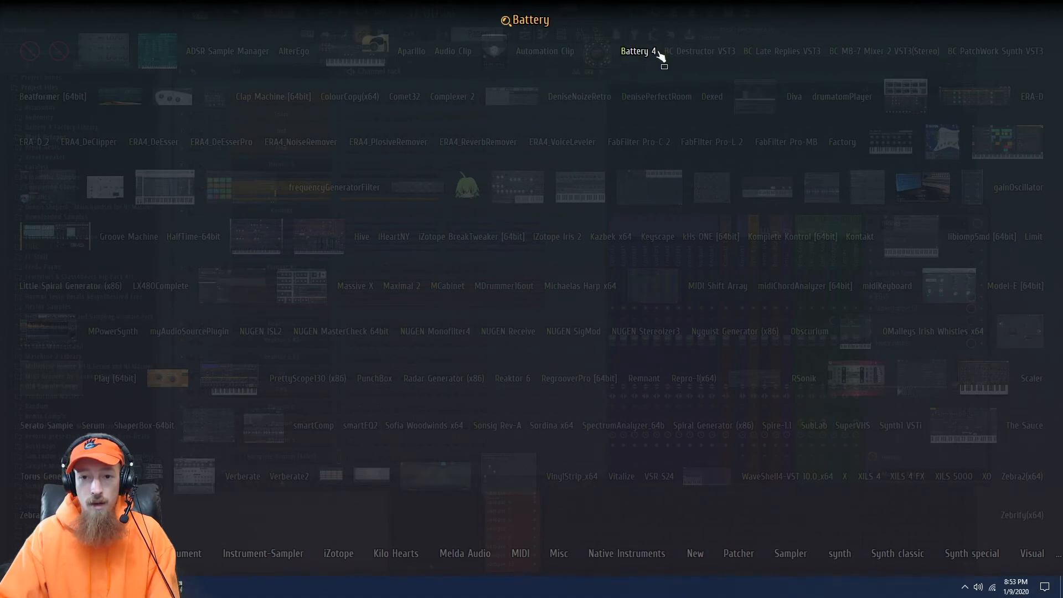
left_click(642, 55)
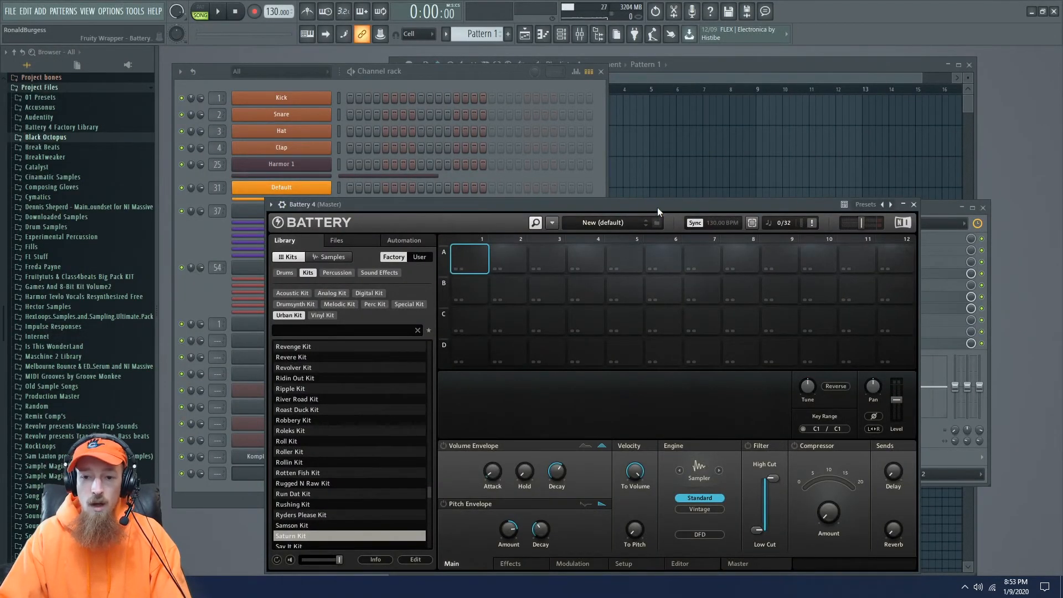
left_click_drag(656, 207, 656, 102)
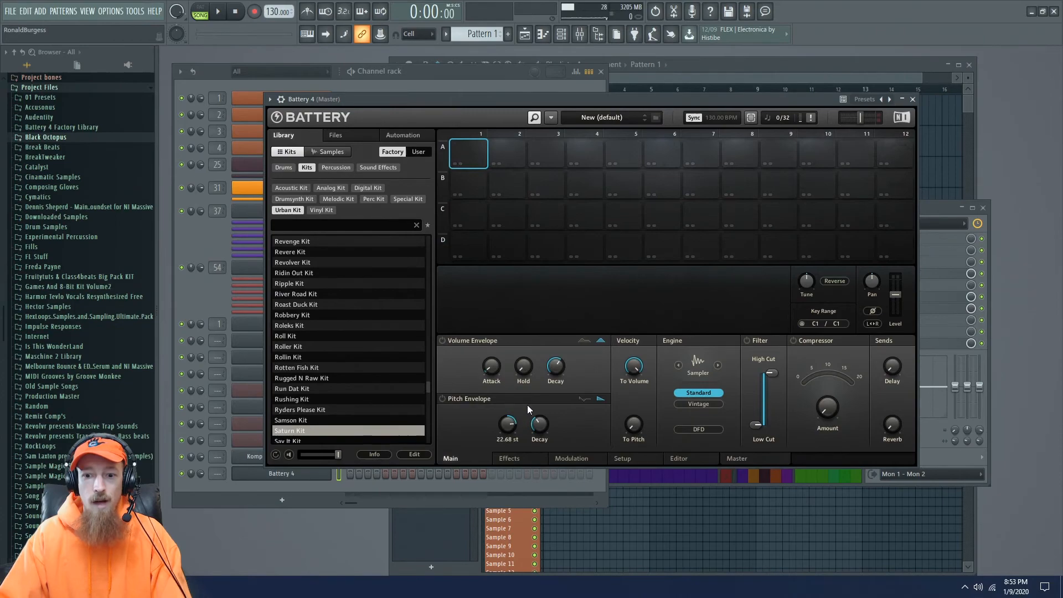
Step: Look through Battery 4's Effects, Modulation and Setup pages and return to the Main page
left_click(526, 458)
left_click(565, 458)
left_click(626, 459)
left_click(567, 460)
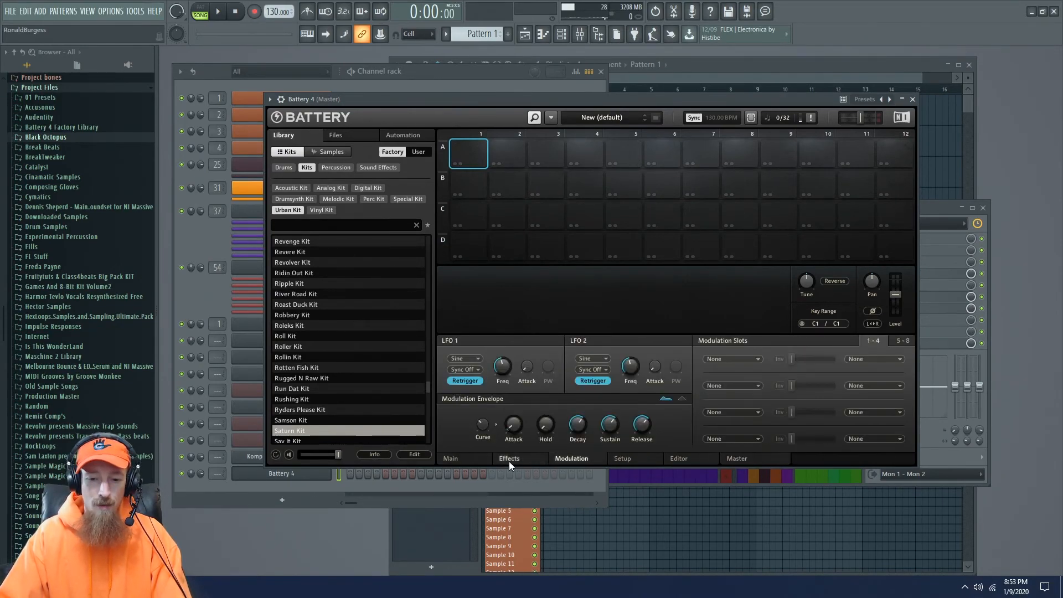
left_click(509, 459)
left_click(479, 463)
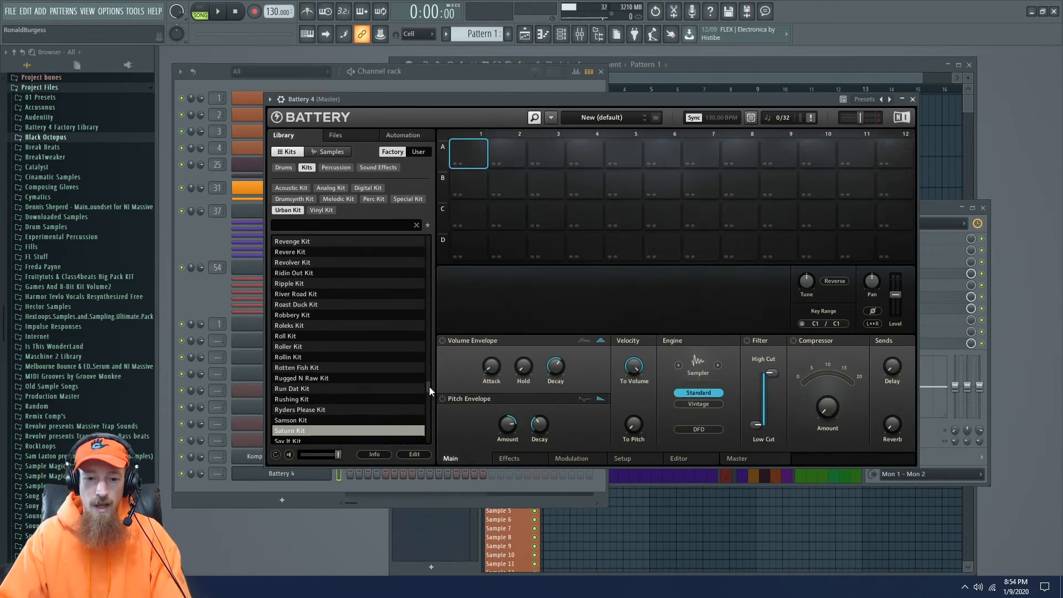
Step: Load the Icy Jungle Kit in Battery 4 and audition its first-column snare, closed hi-hat and crash cells
left_click_drag(429, 386, 434, 333)
double_click(343, 349)
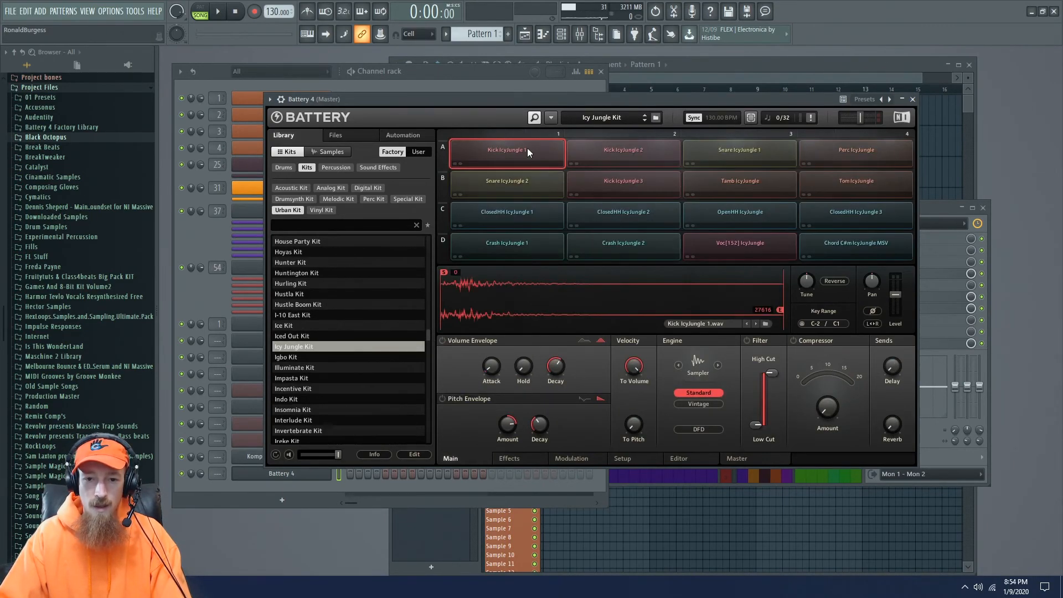
left_click(509, 193)
left_click(509, 209)
left_click(507, 245)
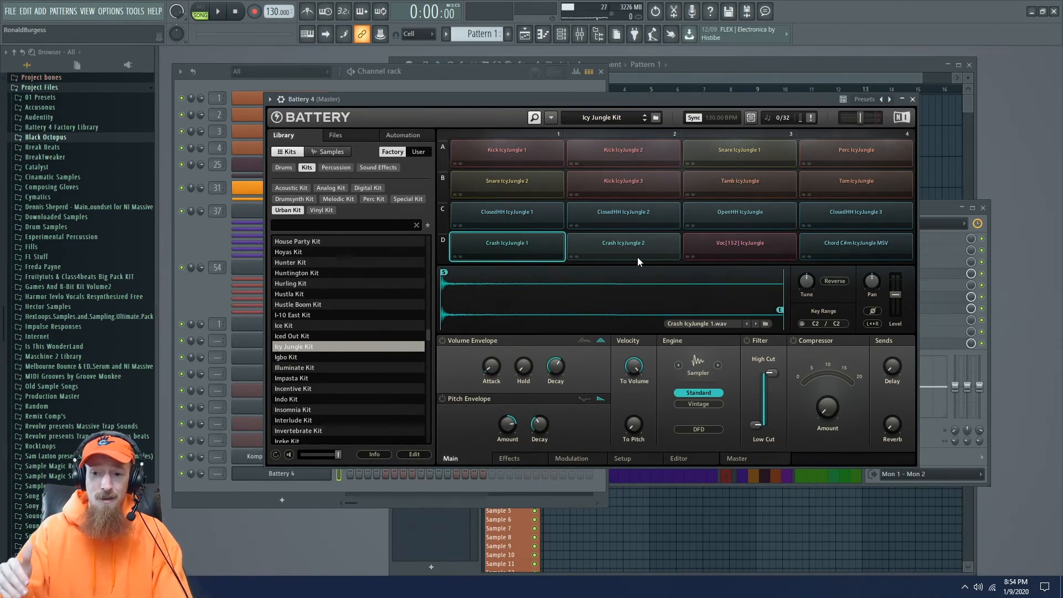
Step: Examine the Direct Out choices in the output routing of the Kick IcyJungle 1 cell, leaving the routing as is
left_click(933, 208)
right_click(546, 148)
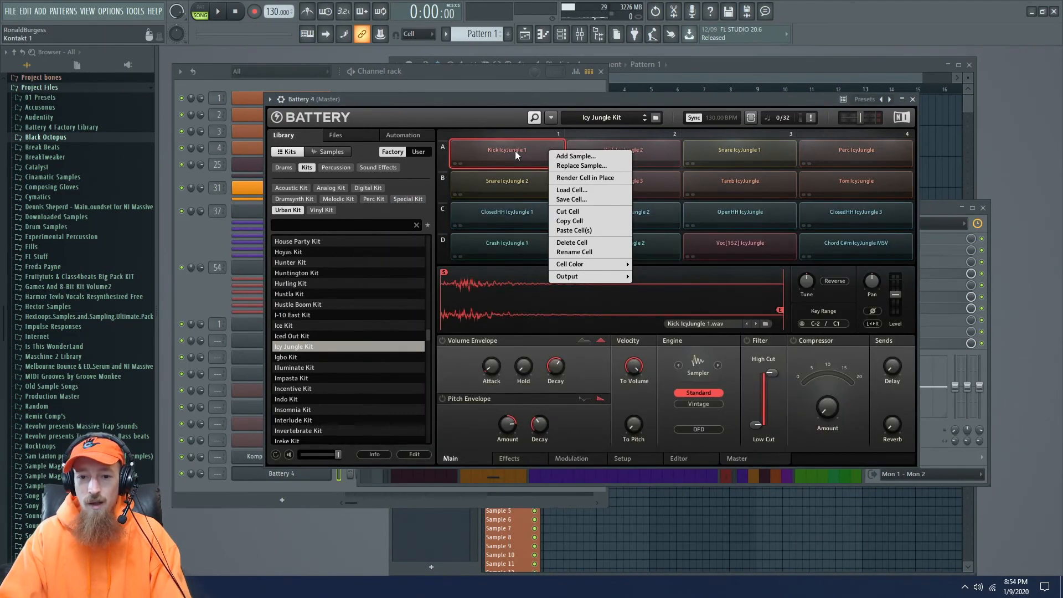
mouse_move(594, 278)
mouse_move(664, 286)
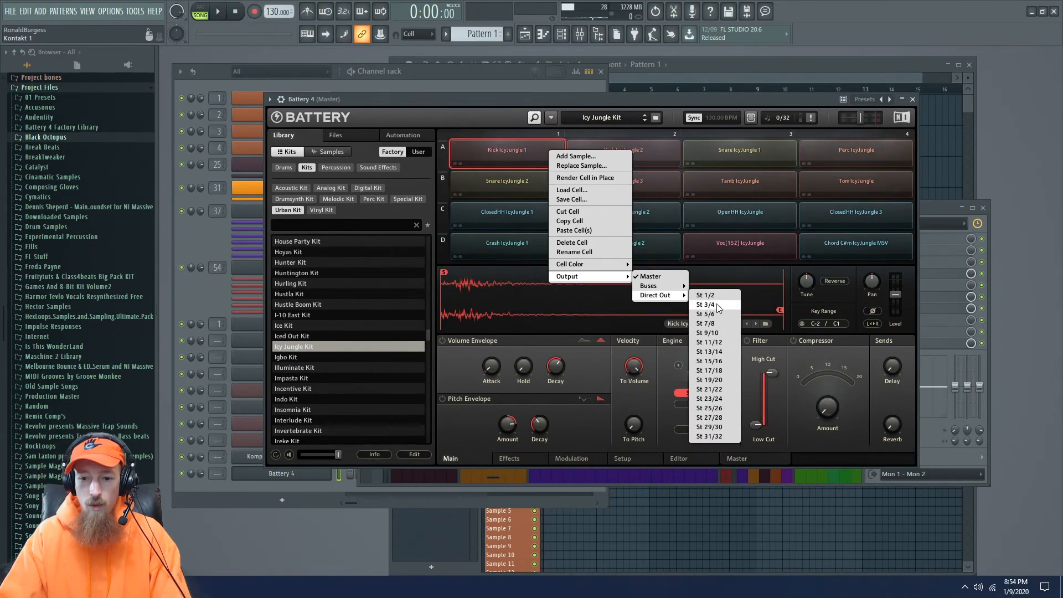
left_click(470, 121)
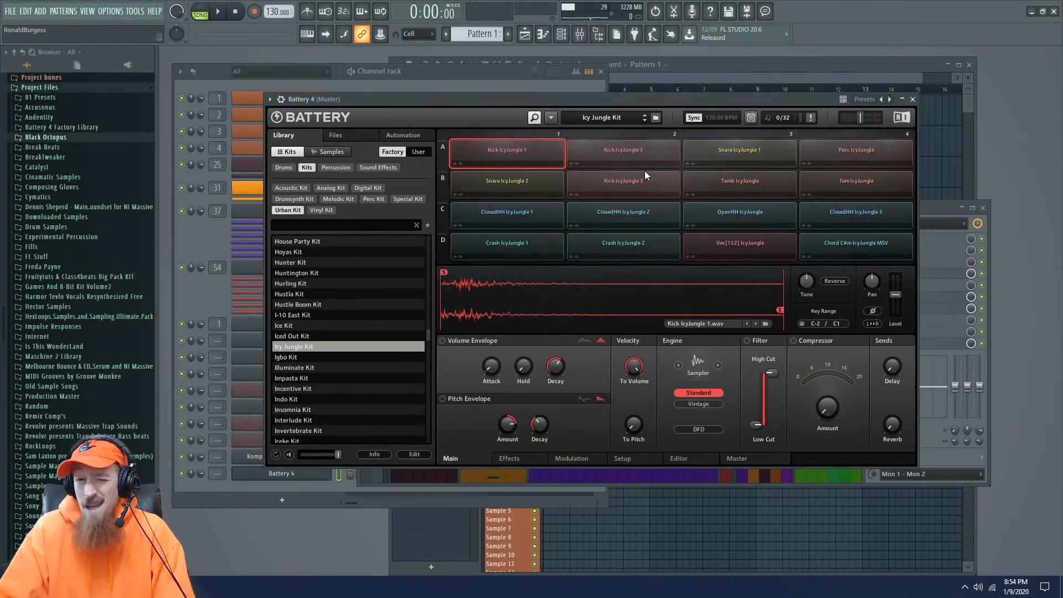
Step: Move the Battery 4 window off the channel rack and try to pull the Kick IcyJungle 1 sample out to the playlist
left_click(234, 81)
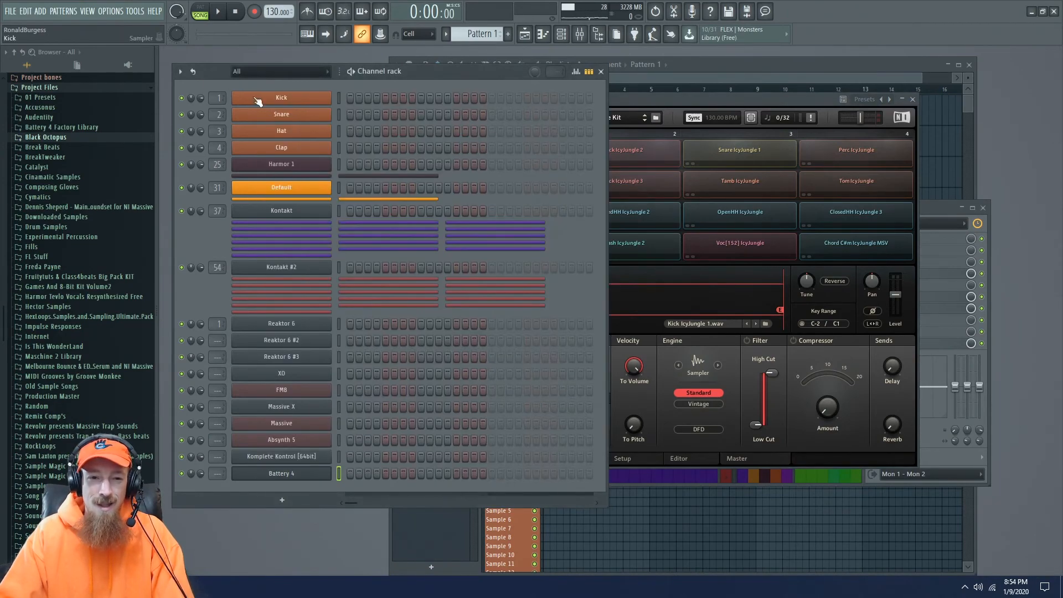
left_click(667, 103)
left_click_drag(669, 103, 737, 103)
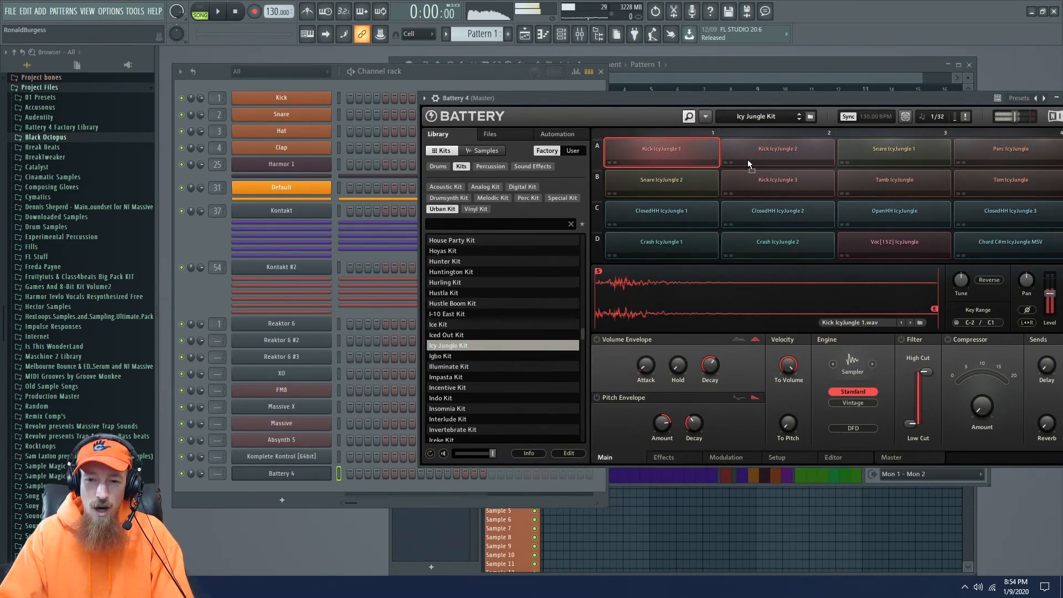
left_click_drag(636, 148, 730, 108)
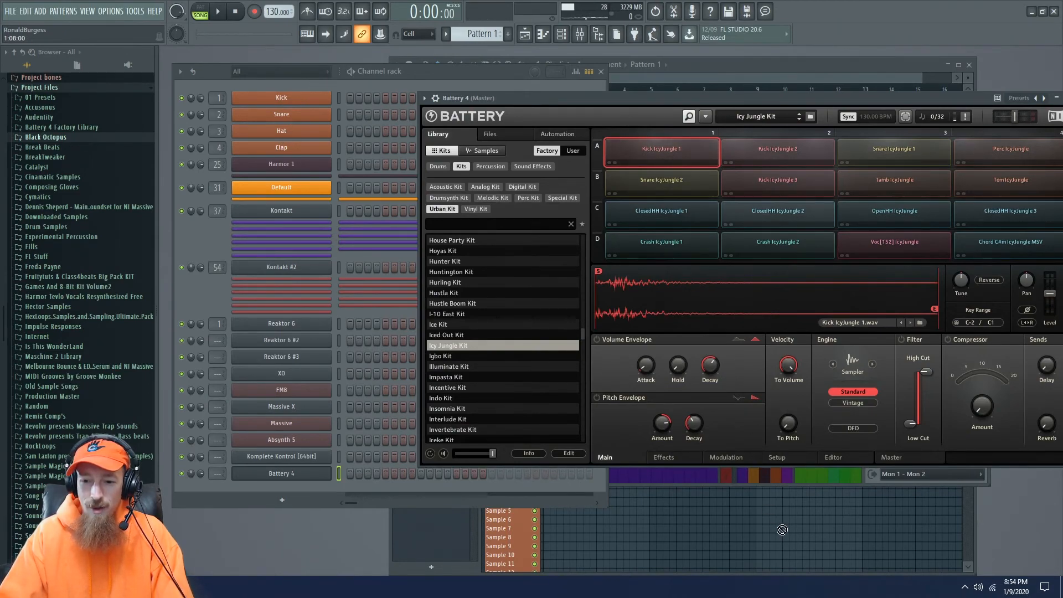
Step: Reposition the Battery 4 window, open the Battery 4 channel's piano roll and close the plugin window
left_click_drag(707, 98, 513, 89)
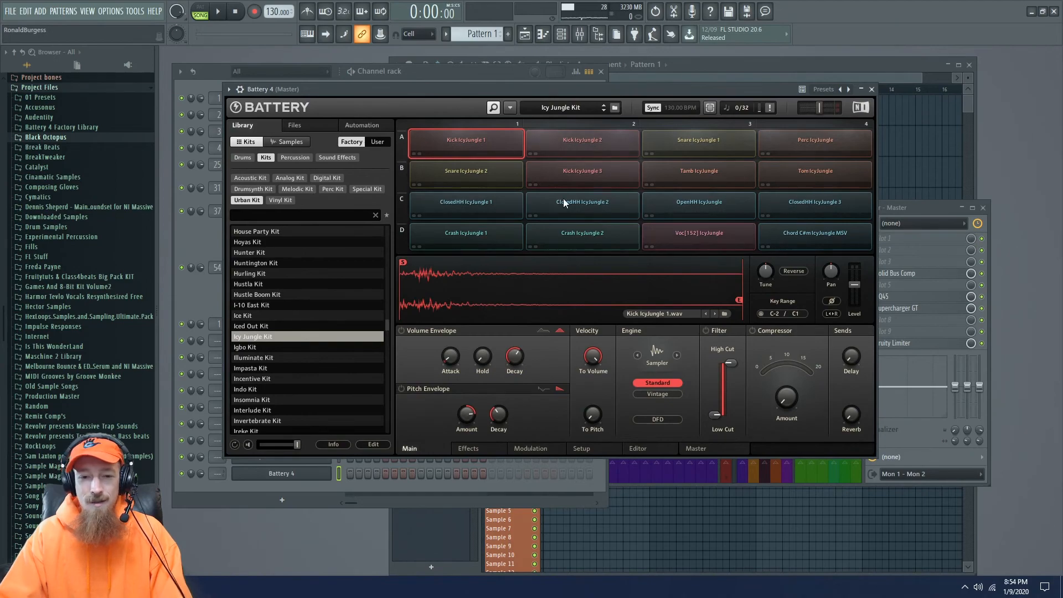
left_click_drag(572, 99, 701, 110)
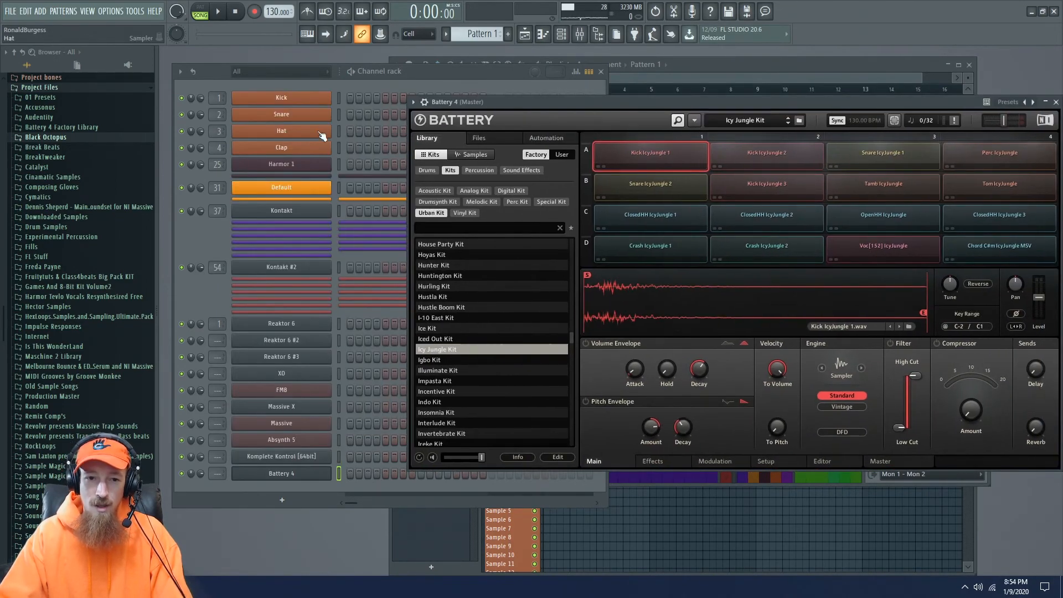
right_click(307, 472)
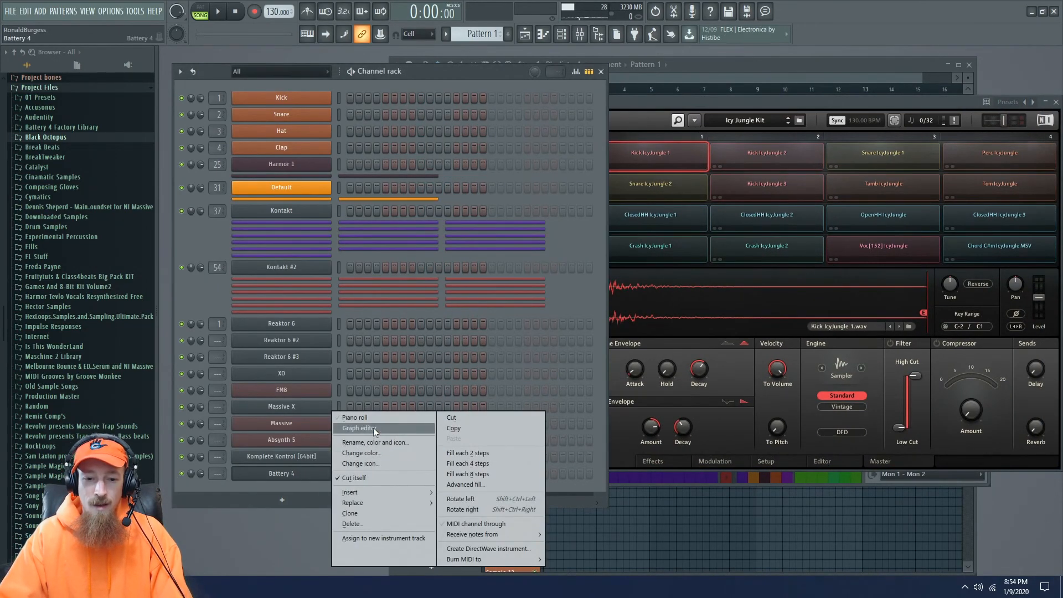
left_click(387, 417)
left_click(363, 244)
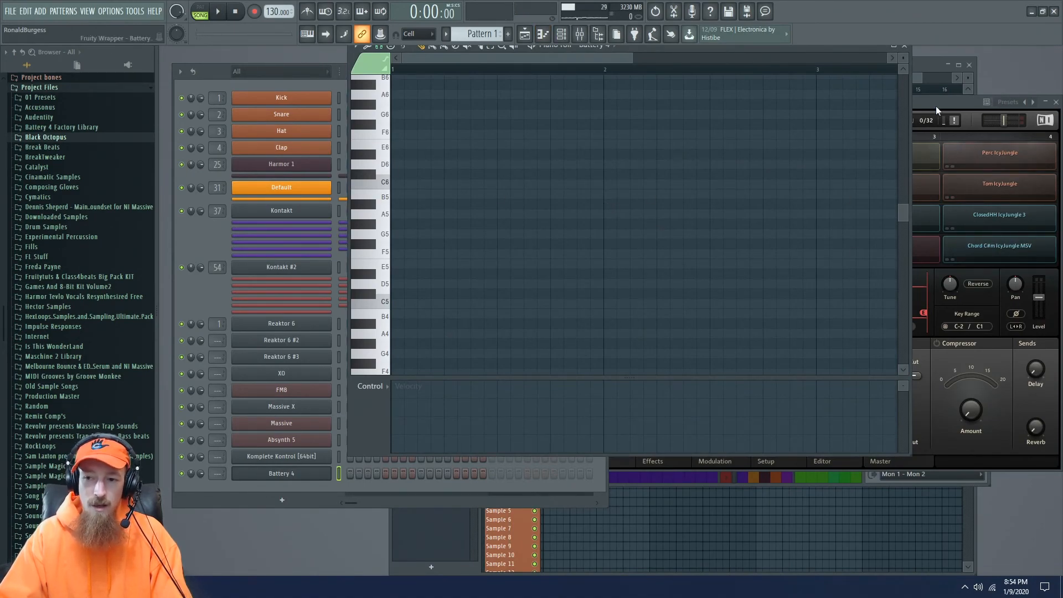
left_click_drag(935, 105, 701, 104)
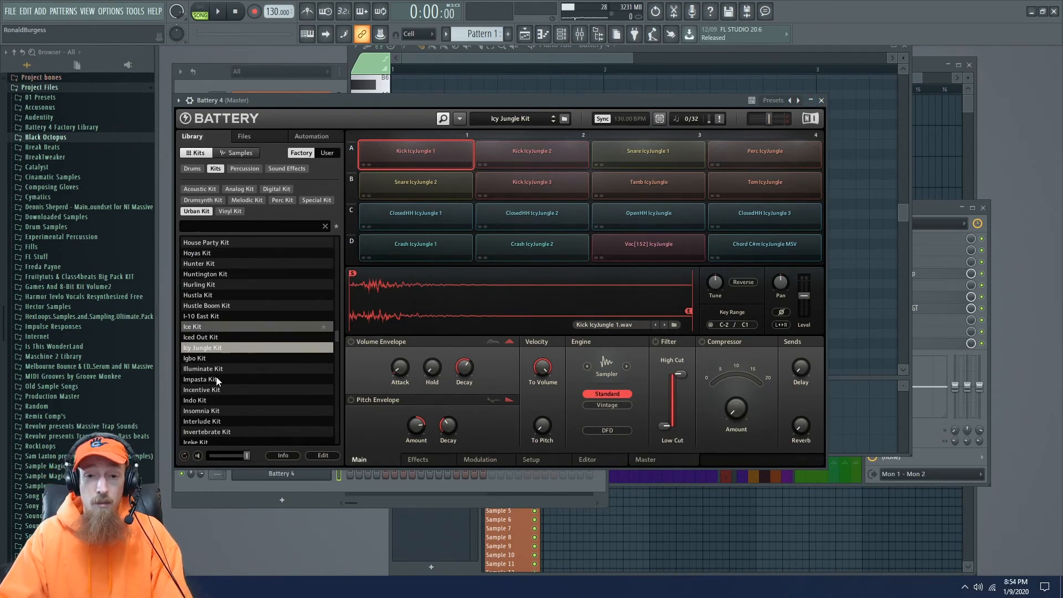
left_click(823, 101)
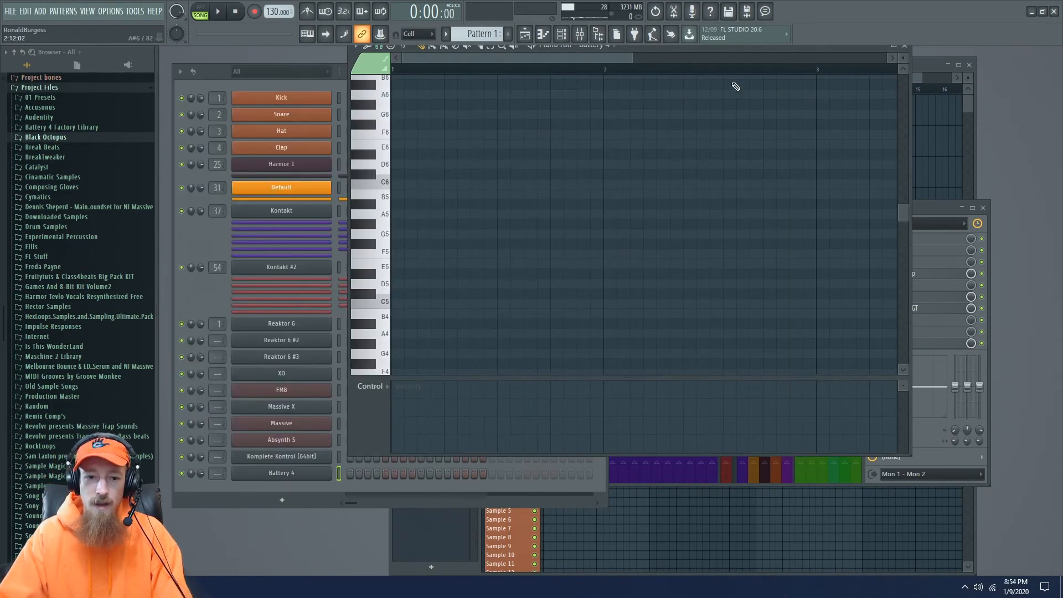
Step: Bring the channel rack forward and glance over the installed instruments in the plugin picker without adding one
left_click(206, 289)
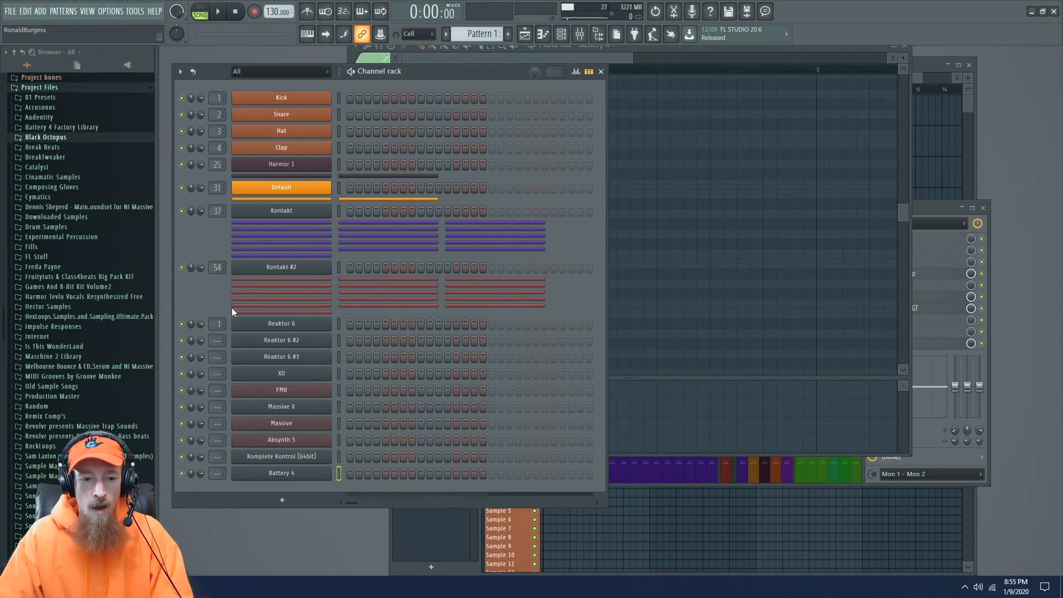
middle_click(281, 499)
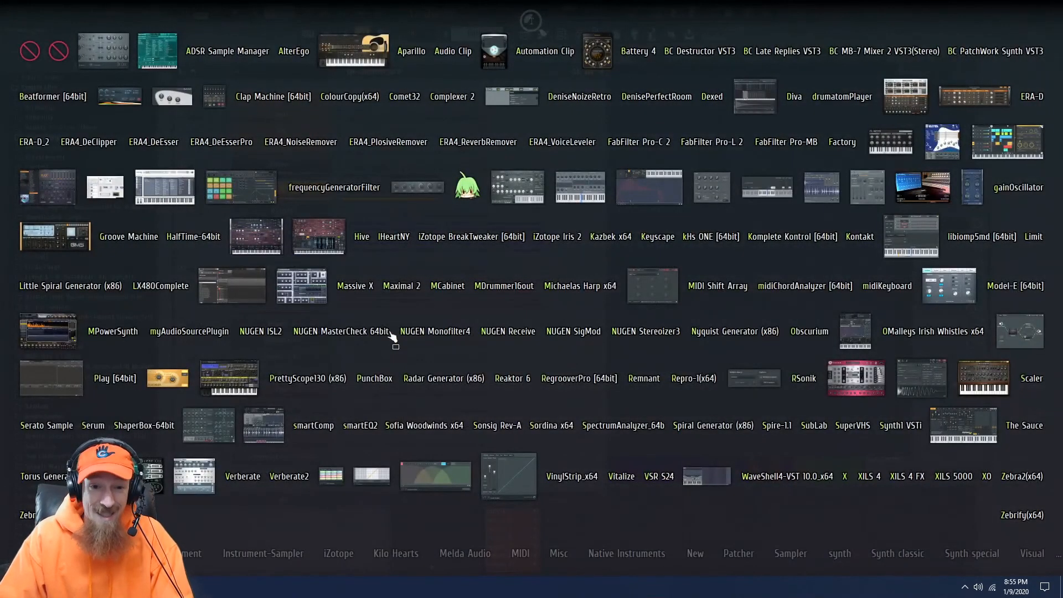
left_click(417, 303)
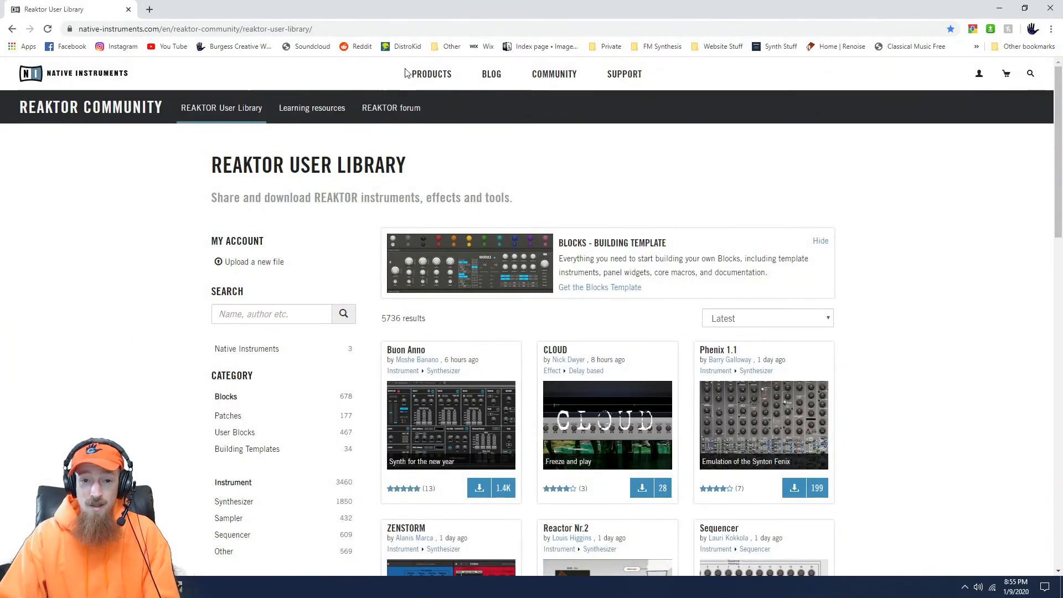
Step: In the web browser, search for "ni komplete" and open the Native Instruments Komplete catalog result
left_click(424, 29)
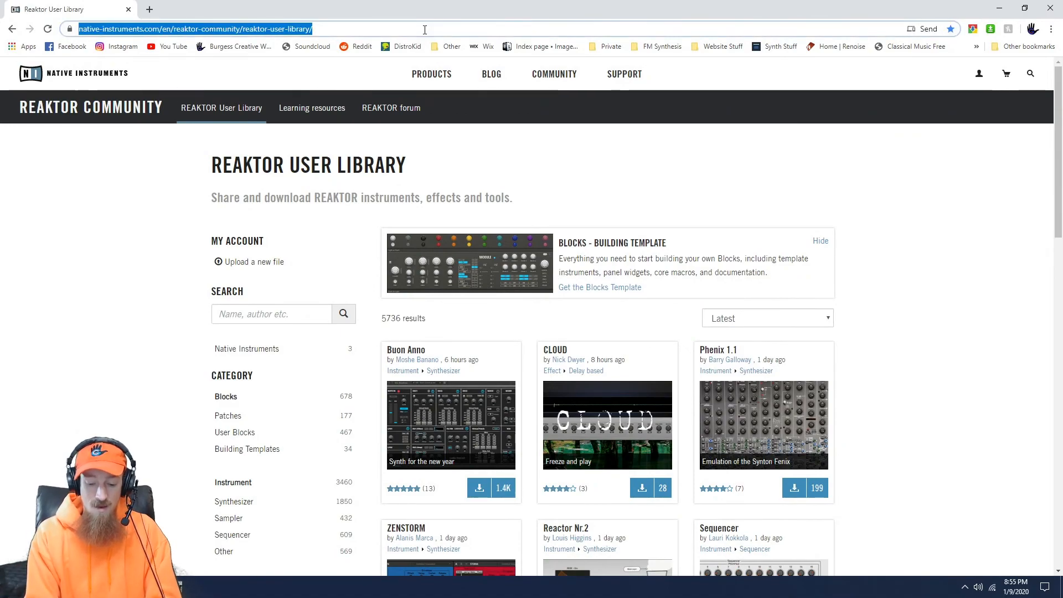
type("Ni komplete")
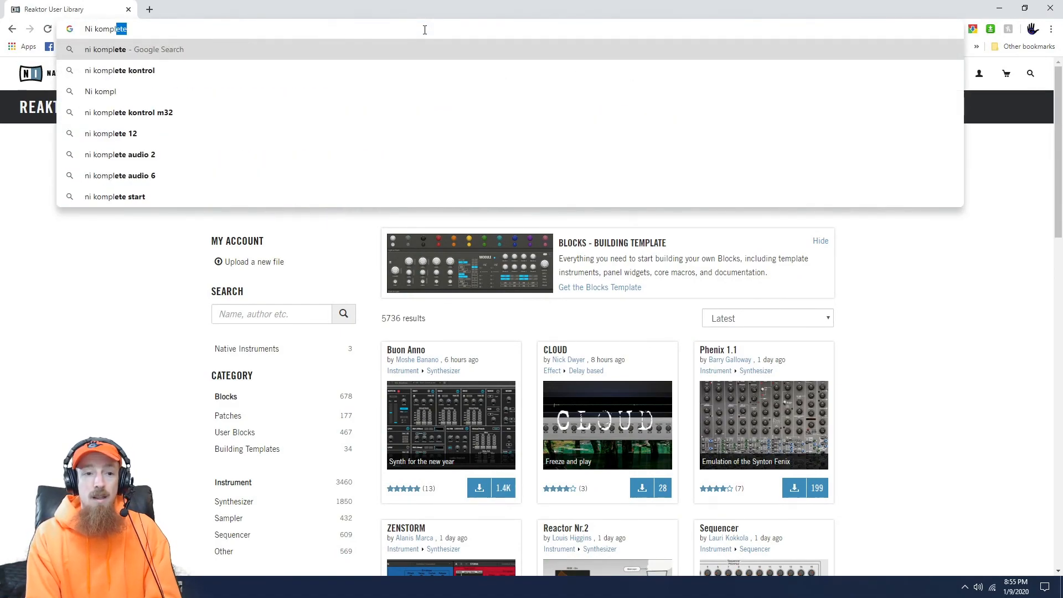
key("Return")
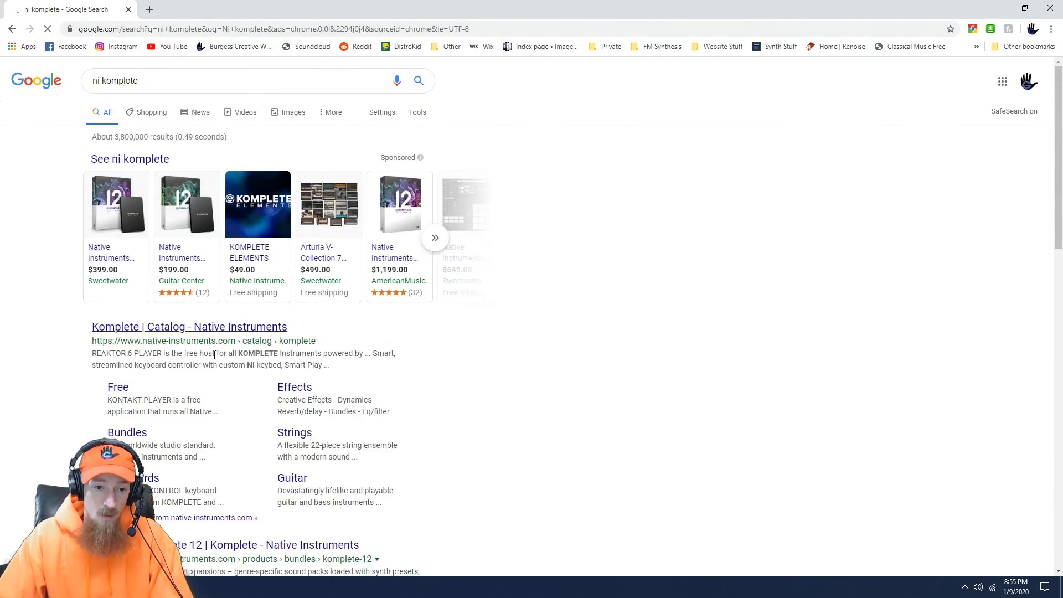
left_click(204, 333)
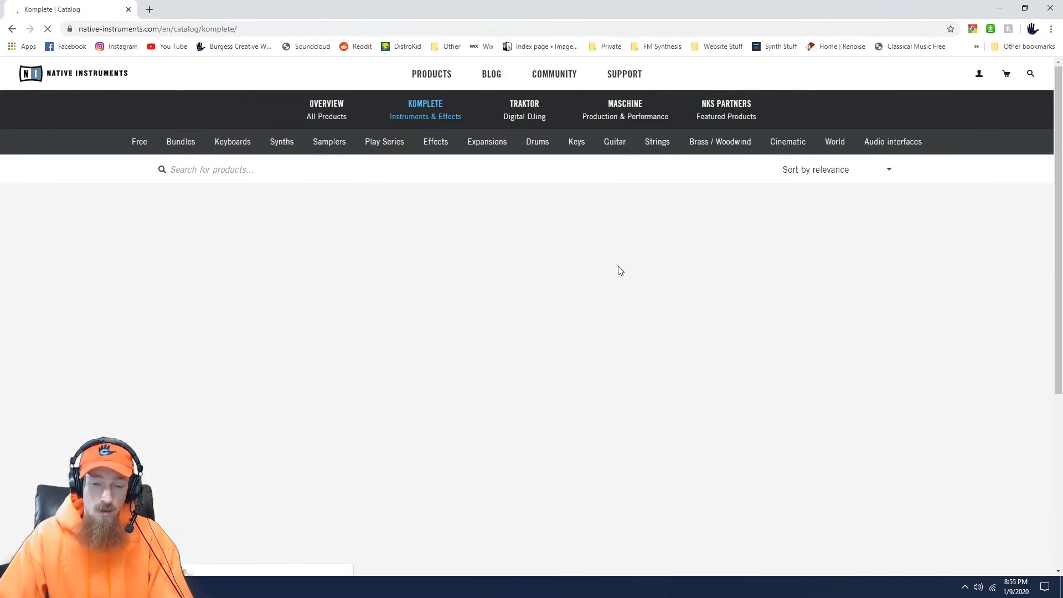
Step: Open the Komplete 12 product page and examine the grid of products included in the bundle
scroll(604, 278, "down", 2)
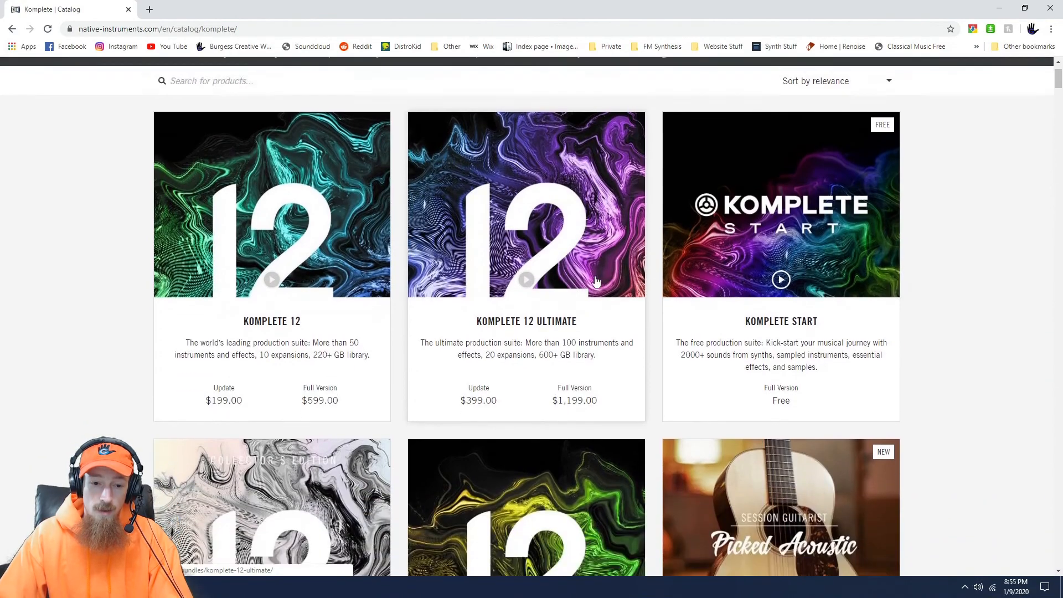
left_click(294, 324)
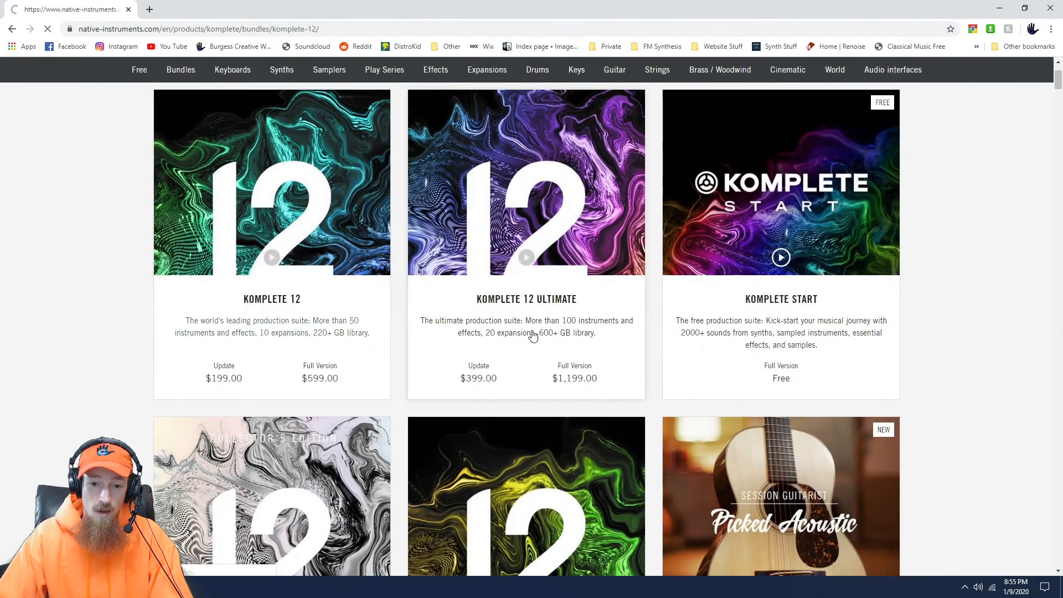
scroll(543, 352, "down", 6)
scroll(565, 280, "down", 11)
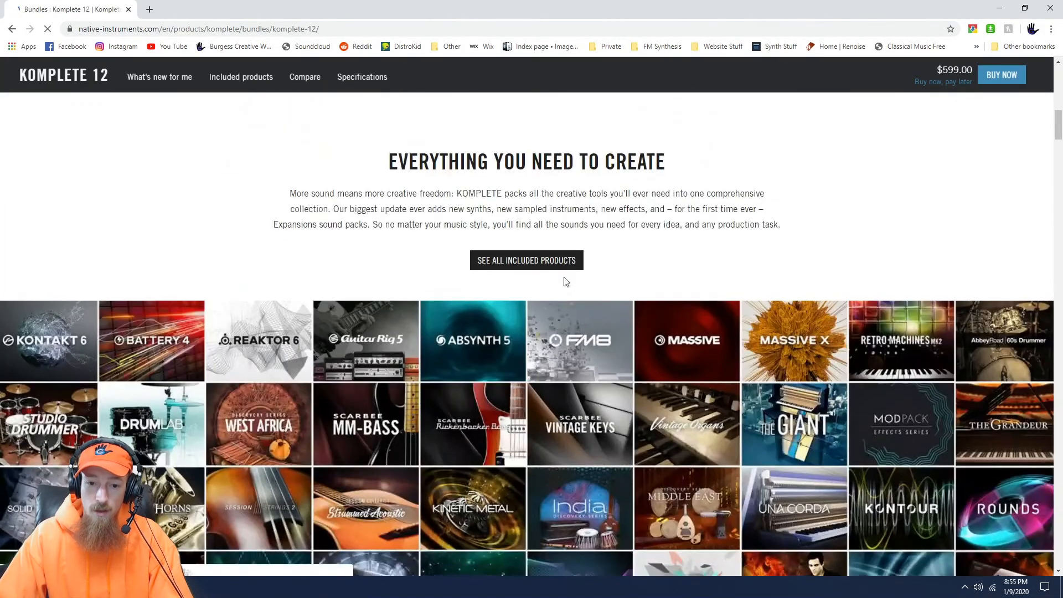
scroll(969, 420, "up", 1)
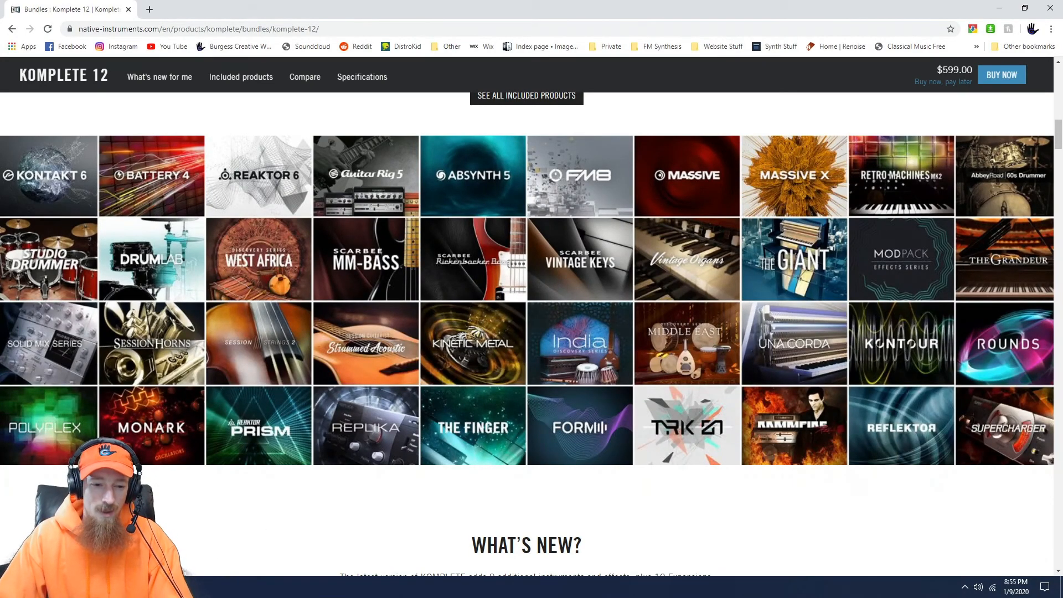
Step: Switch back to FL Studio and load Guitar Rig 5 into effect slot 3 of Kontakt mixer insert 50
left_click(262, 587)
left_click(932, 202)
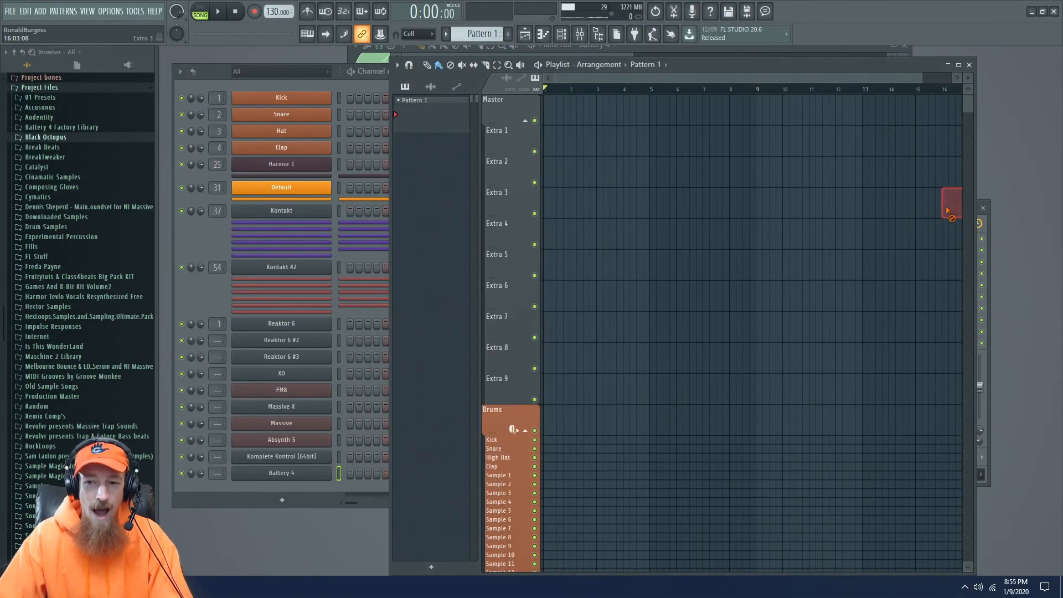
left_click(988, 239)
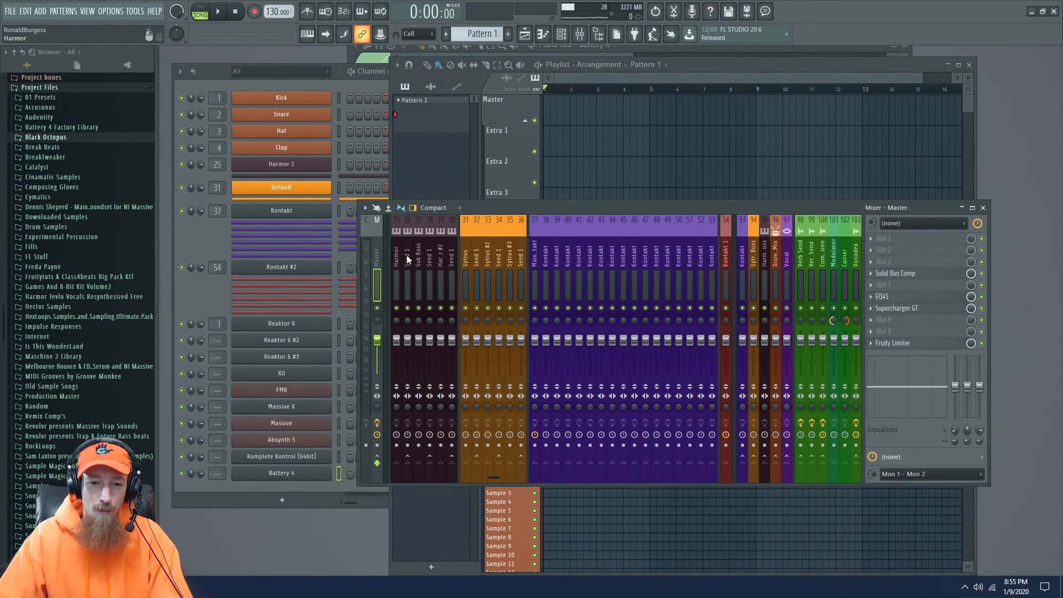
left_click(679, 277)
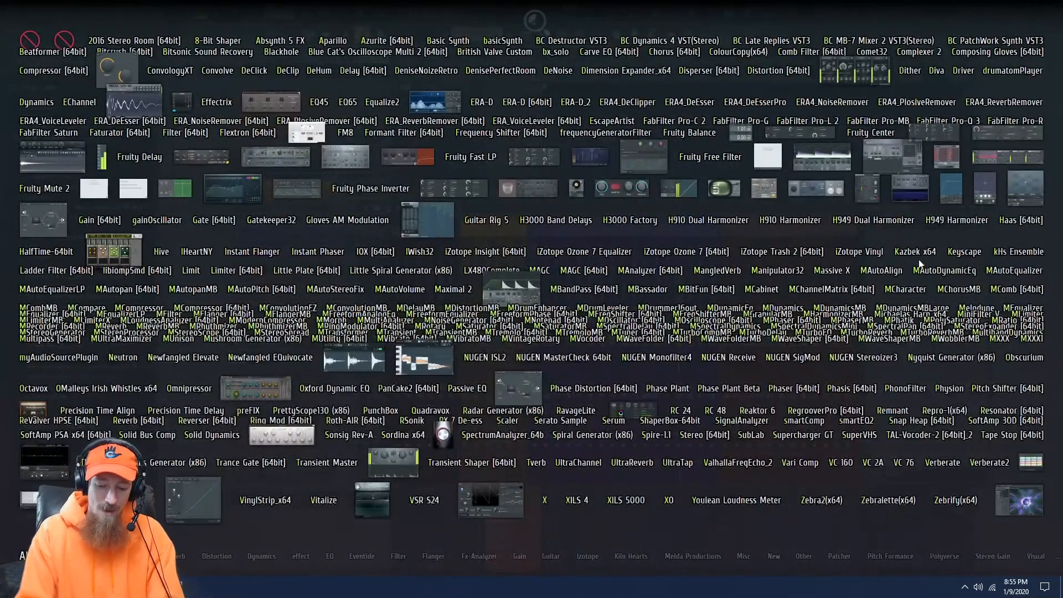
type("Guitar")
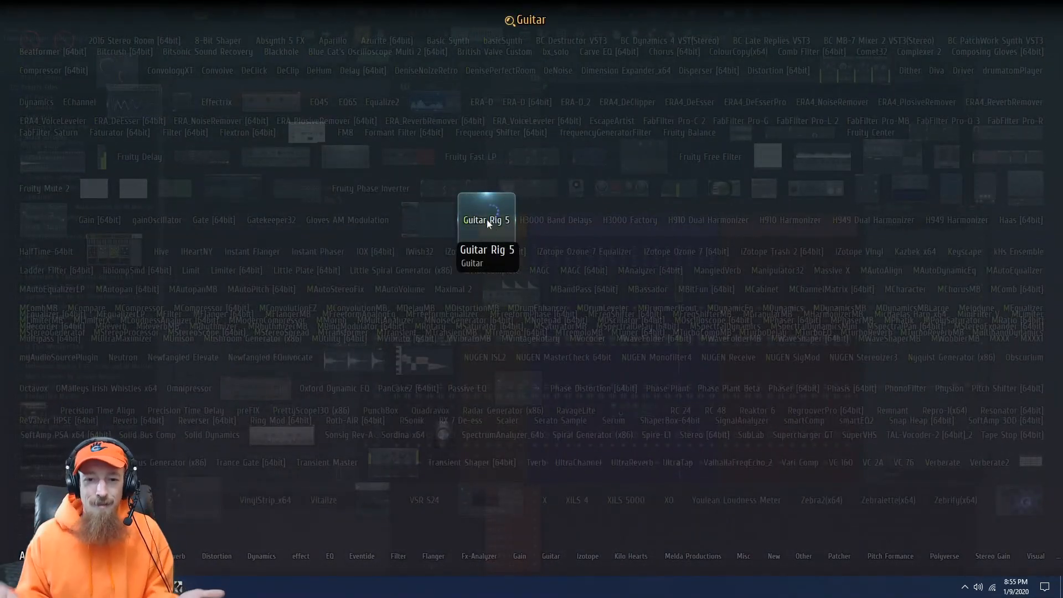
left_click(487, 222)
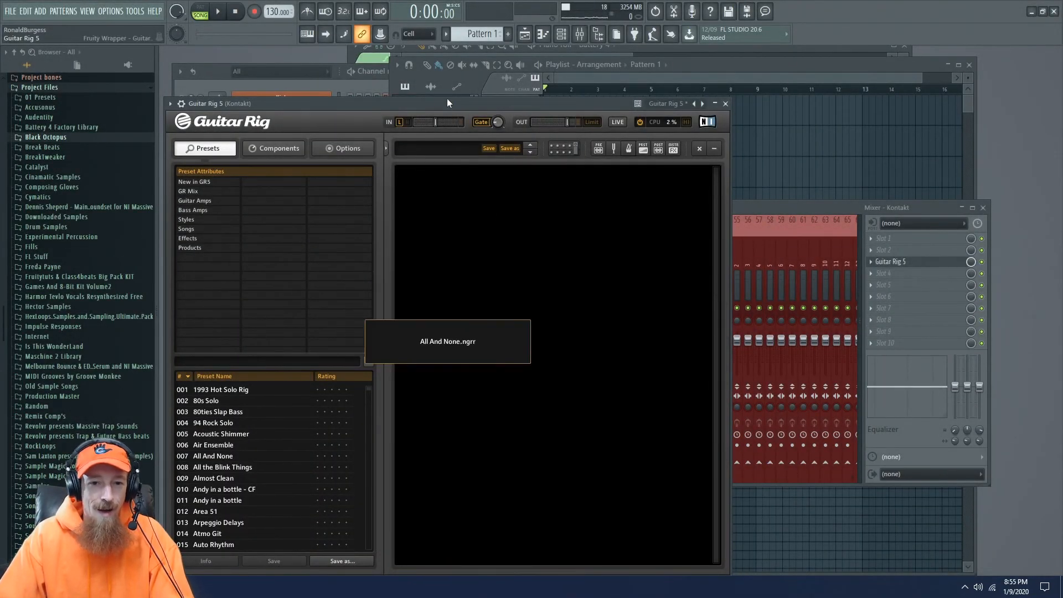
Step: Move the Guitar Rig 5 window up, load the preset LFO'd followed by Left Alone, and close the window
left_click_drag(444, 103, 489, 52)
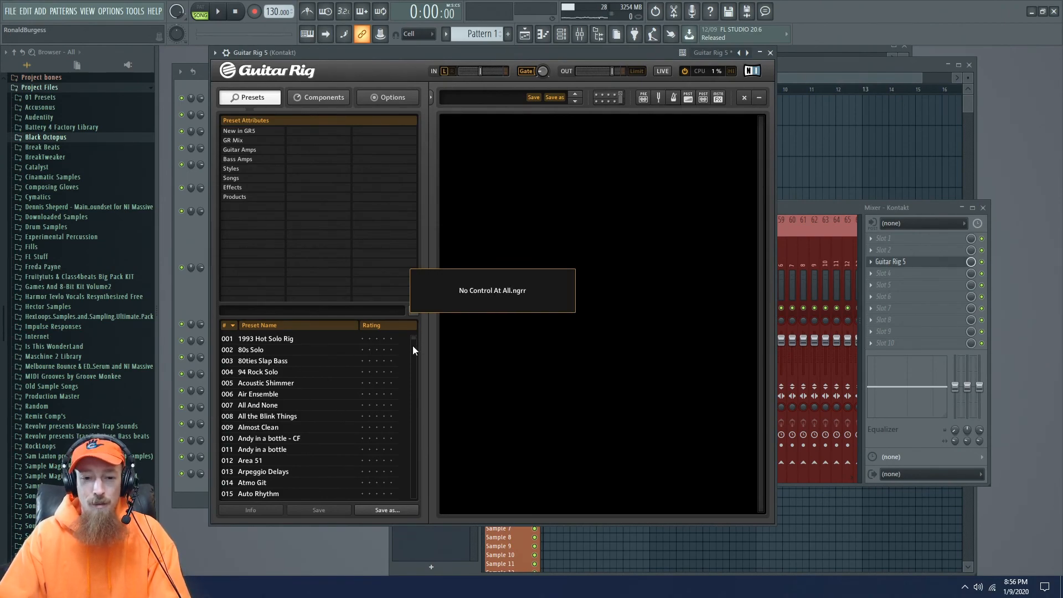
left_click_drag(413, 340, 393, 417)
left_click(277, 423)
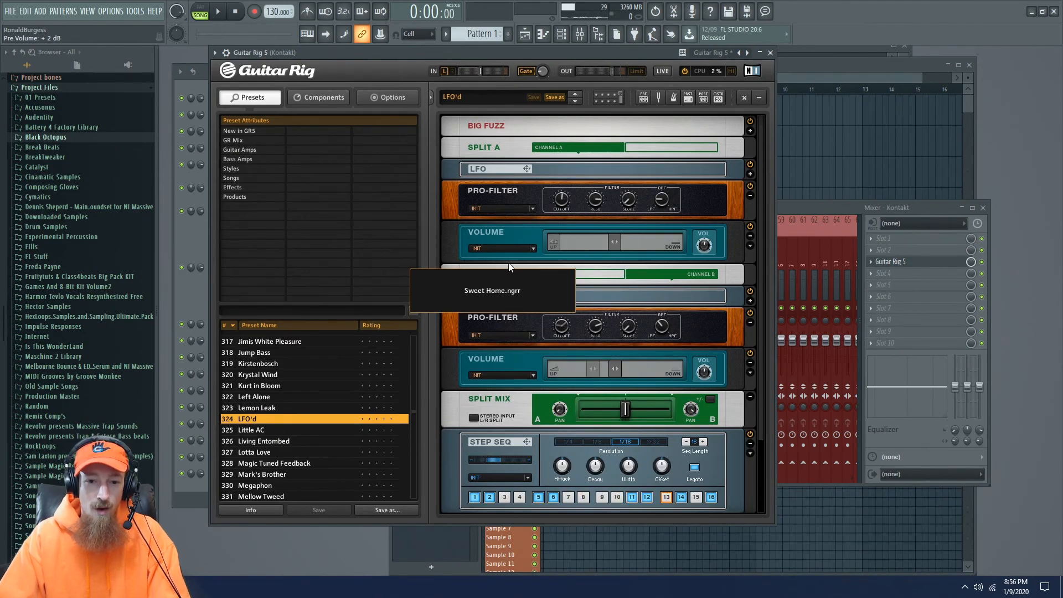
left_click(288, 396)
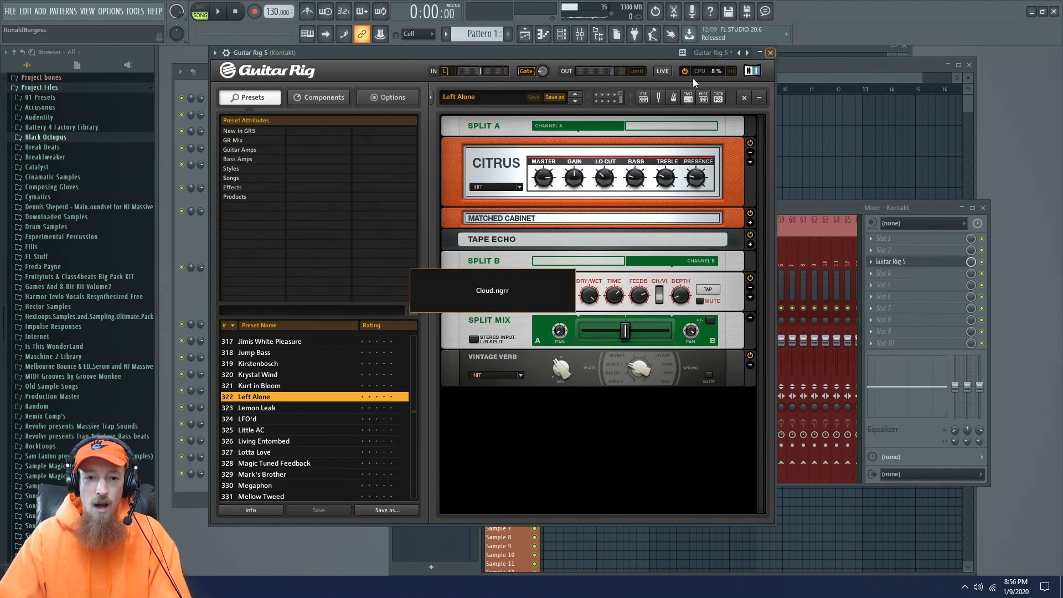
left_click(770, 53)
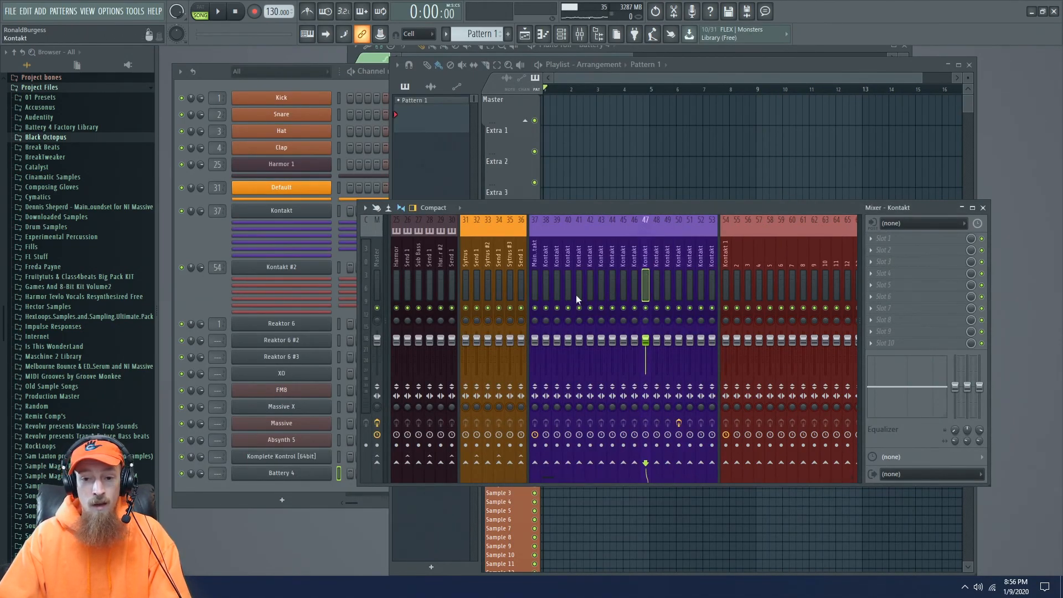
Step: Reselect Kontakt mixer insert 50, view its Guitar Rig 5 rack again, and return to the channel rack
left_click(534, 283)
left_click(677, 249)
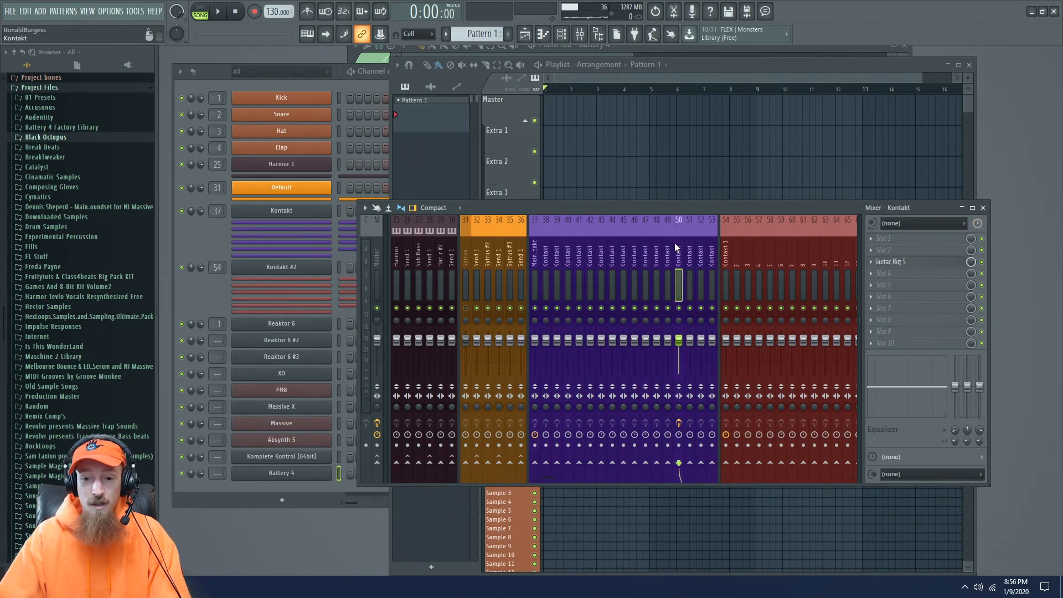
left_click(926, 264)
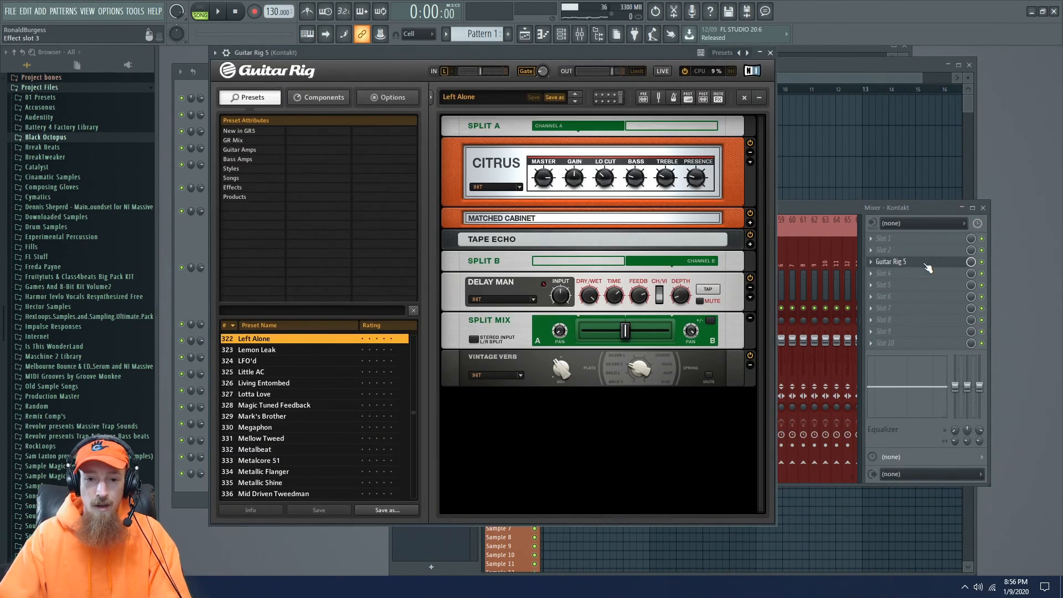
left_click(927, 264)
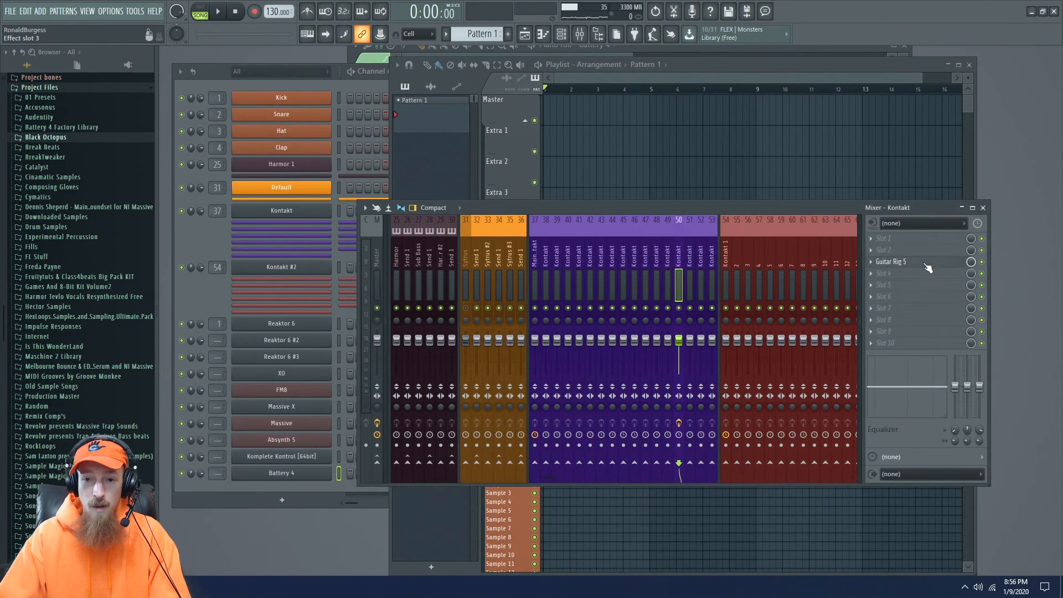
left_click(927, 264)
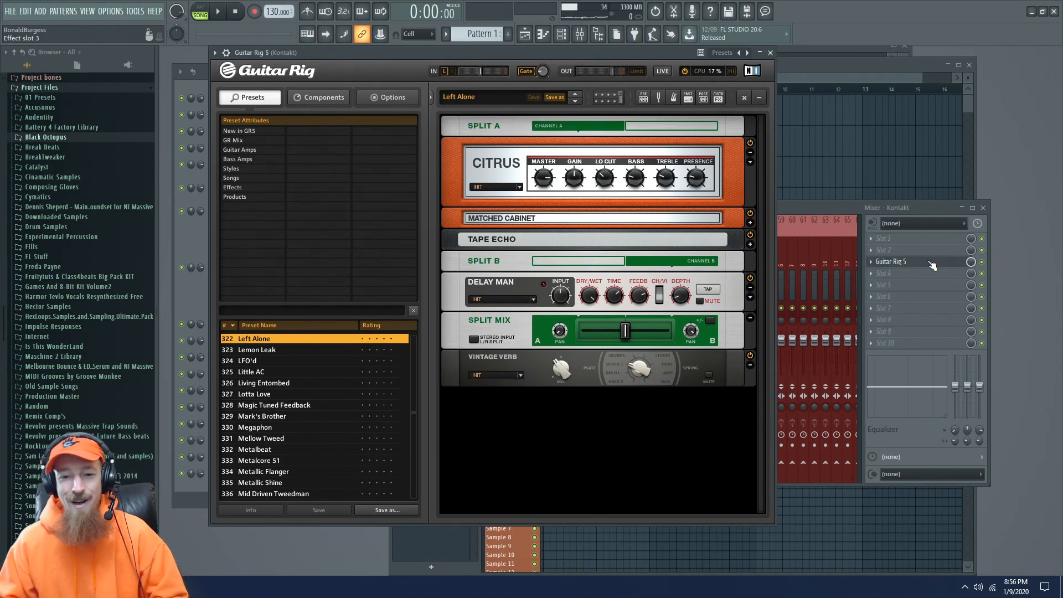
left_click(932, 263)
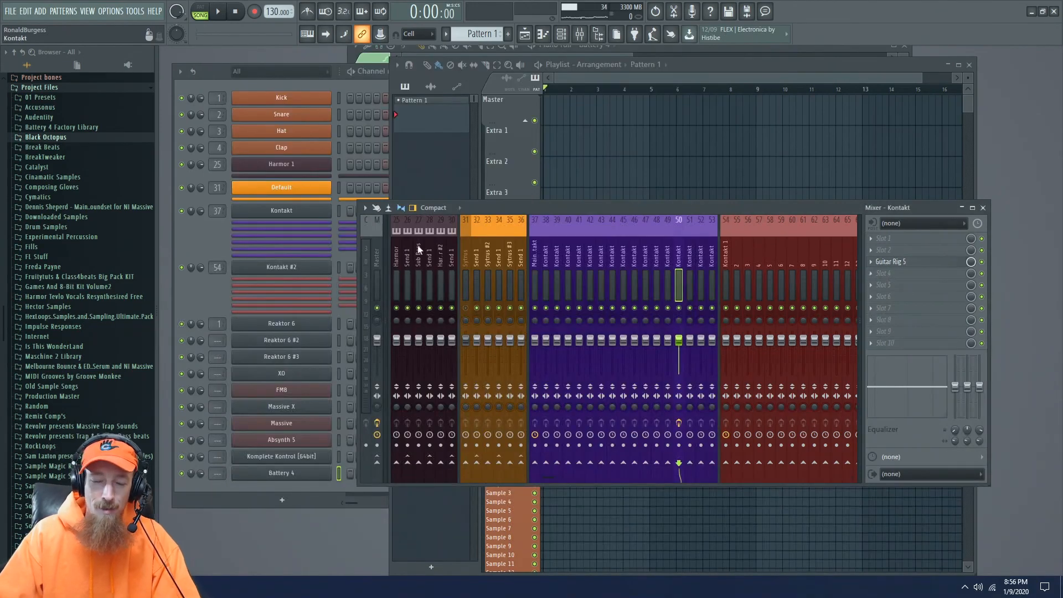
left_click(181, 238)
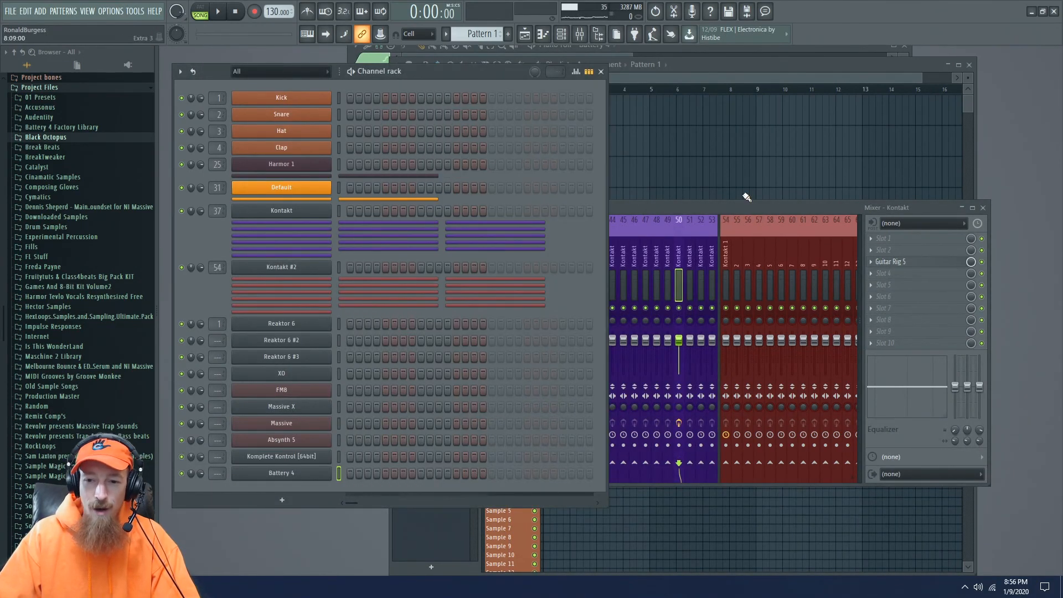